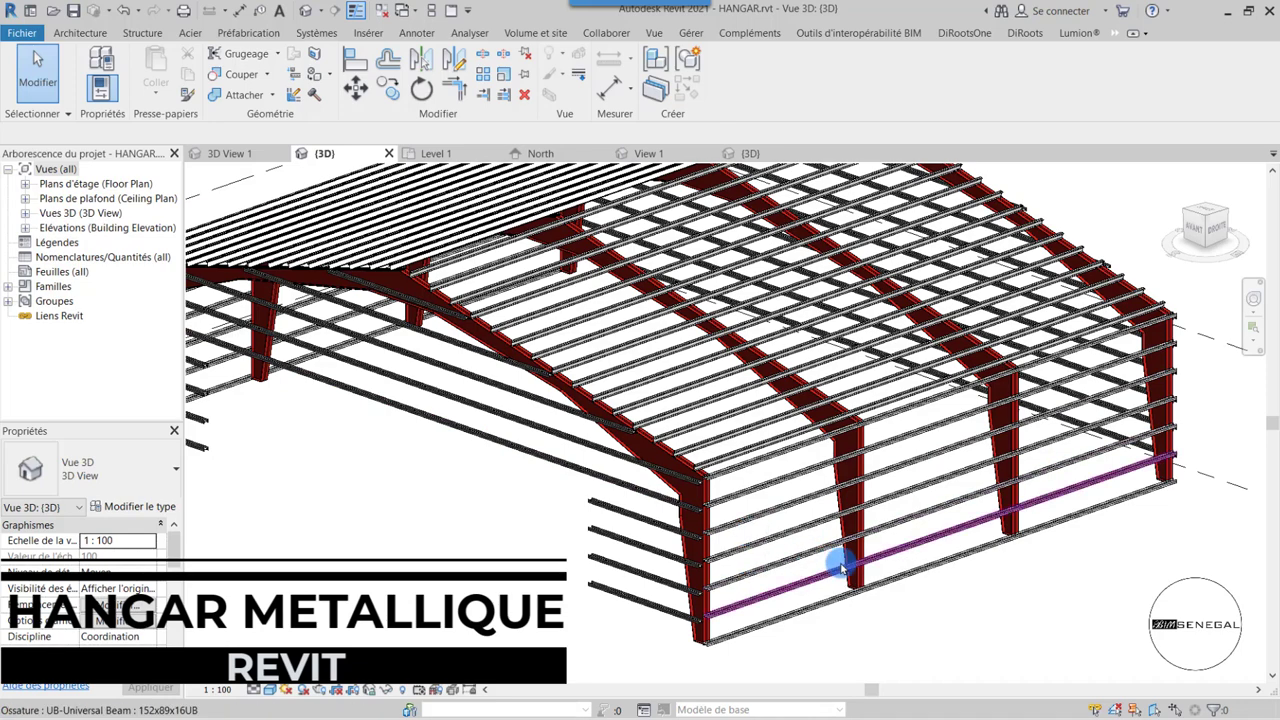
- Orbit and zoom the 3D hangar model to inspect the gable frames from several angles
{"action": "mouse_move", "coordinate": [630, 487]}
{"action": "middle_mouse_down", "text": "shift"}
{"action": "mouse_move", "coordinate": [694, 606]}
{"action": "mouse_move", "coordinate": [886, 563]}
{"action": "mouse_move", "coordinate": [729, 606]}
{"action": "middle_mouse_up", "text": "shift"}
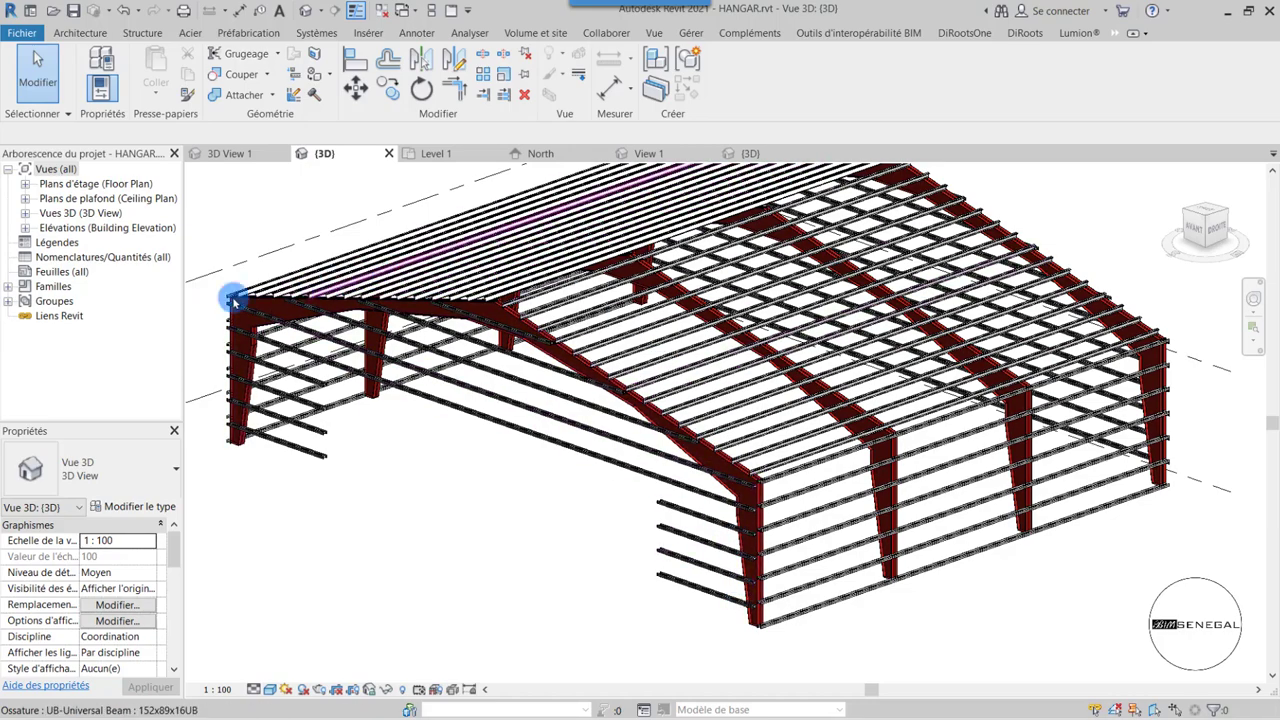
{"action": "scroll", "coordinate": [383, 297], "scroll_direction": "up", "scroll_amount": 3}
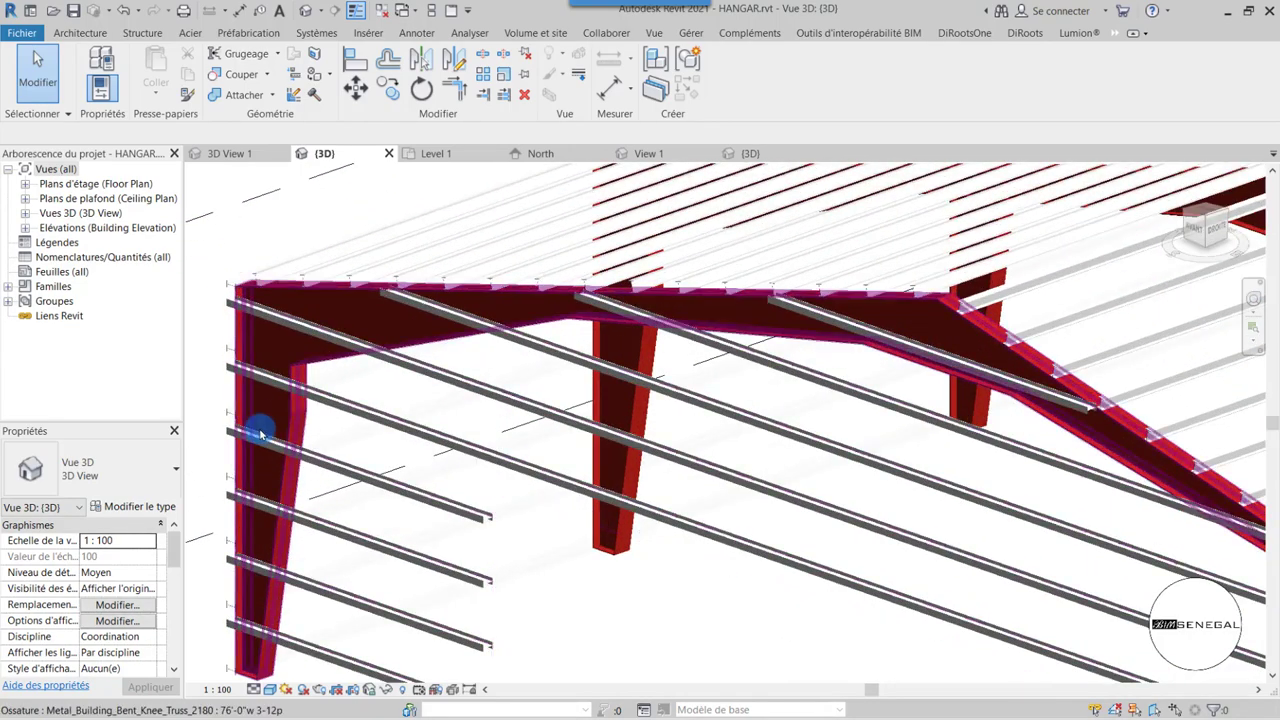
{"action": "scroll", "coordinate": [594, 334], "scroll_direction": "down", "scroll_amount": 3}
{"action": "scroll", "coordinate": [700, 386], "scroll_direction": "up", "scroll_amount": 2}
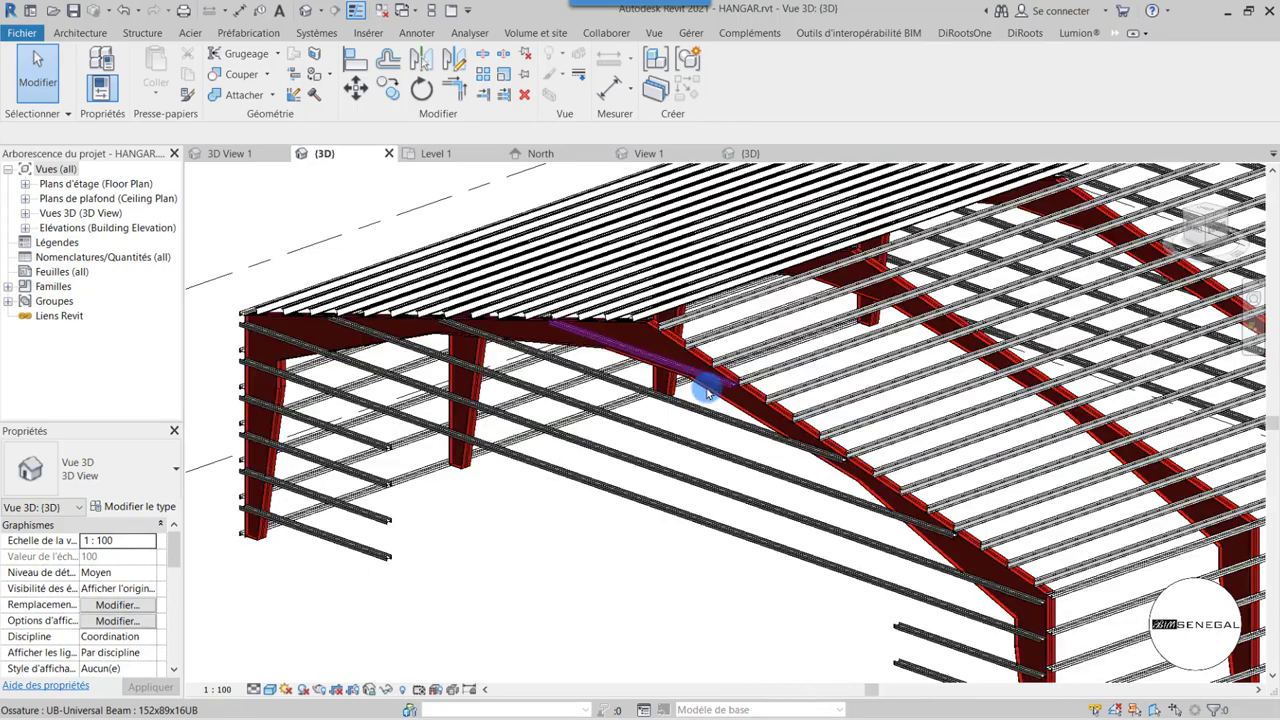
{"action": "scroll", "coordinate": [648, 325], "scroll_direction": "up", "scroll_amount": 2}
{"action": "scroll", "coordinate": [880, 557], "scroll_direction": "down", "scroll_amount": 3}
{"action": "scroll", "coordinate": [608, 486], "scroll_direction": "down", "scroll_amount": 2}
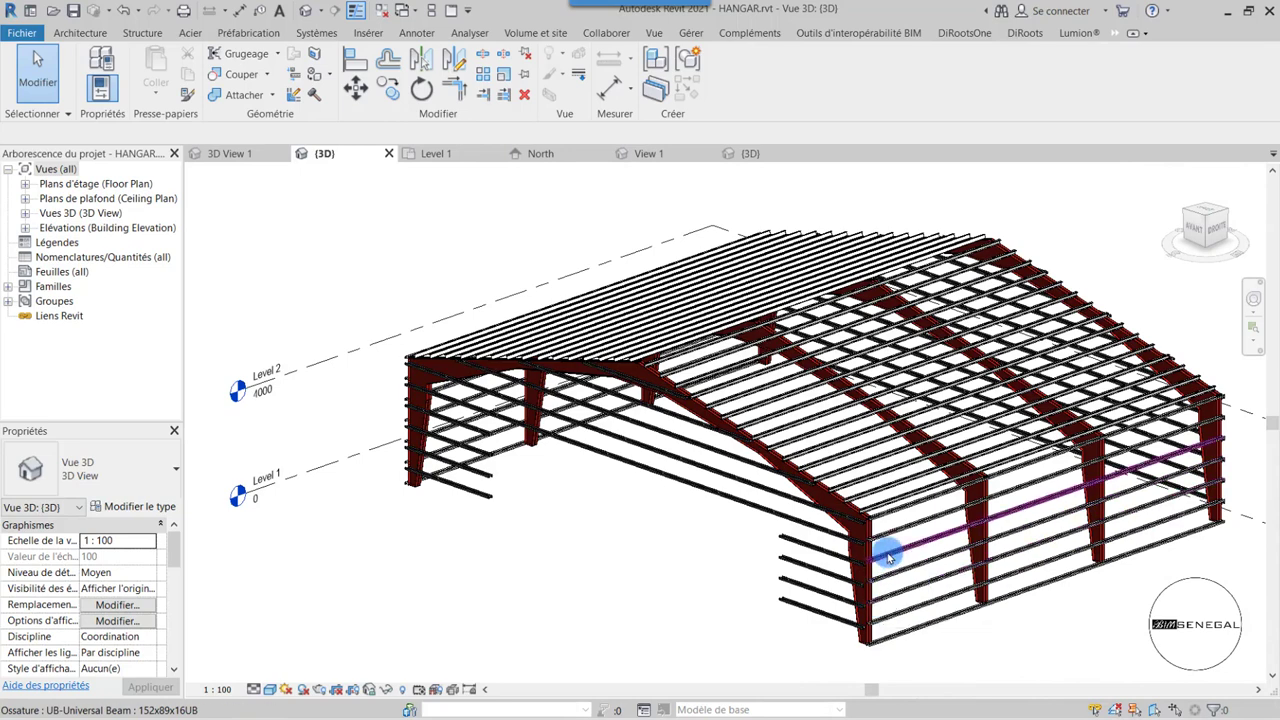
{"action": "mouse_move", "coordinate": [837, 449]}
{"action": "middle_mouse_down", "text": "shift"}
{"action": "mouse_move", "coordinate": [1051, 554]}
{"action": "mouse_move", "coordinate": [929, 574]}
{"action": "middle_mouse_up", "text": "shift"}
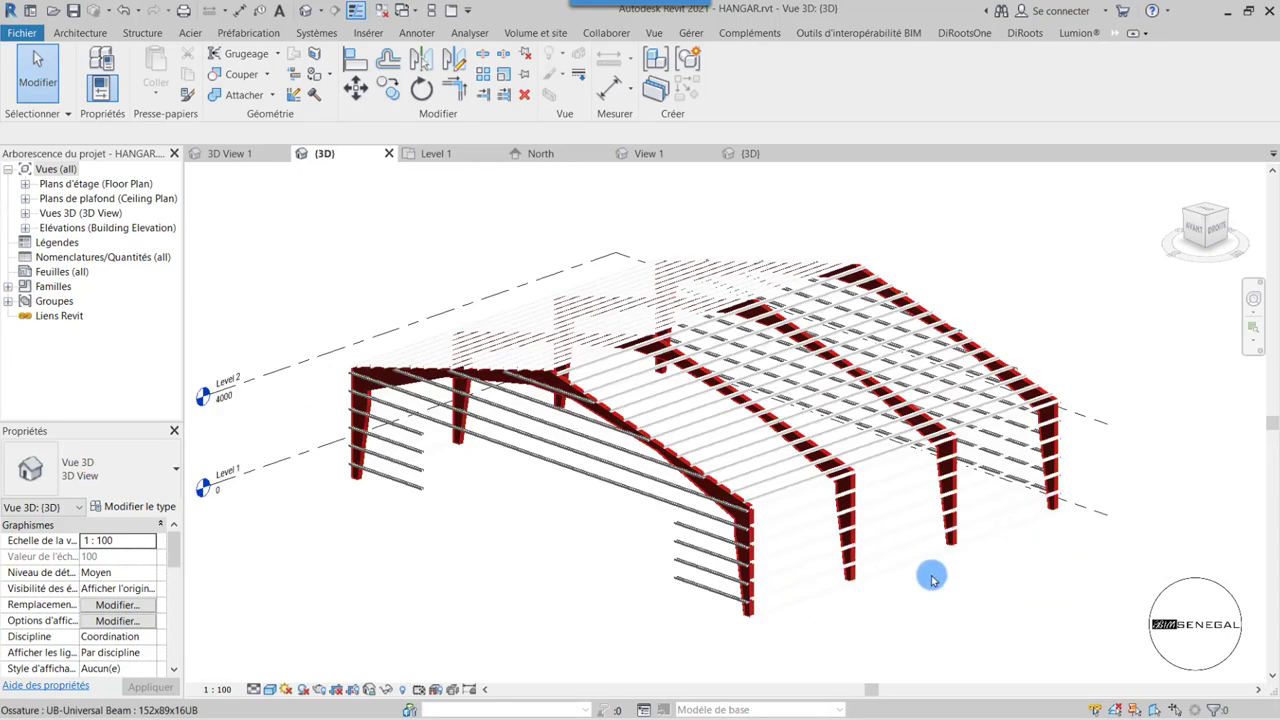
{"action": "scroll", "coordinate": [1043, 603], "scroll_direction": "up", "scroll_amount": 2}
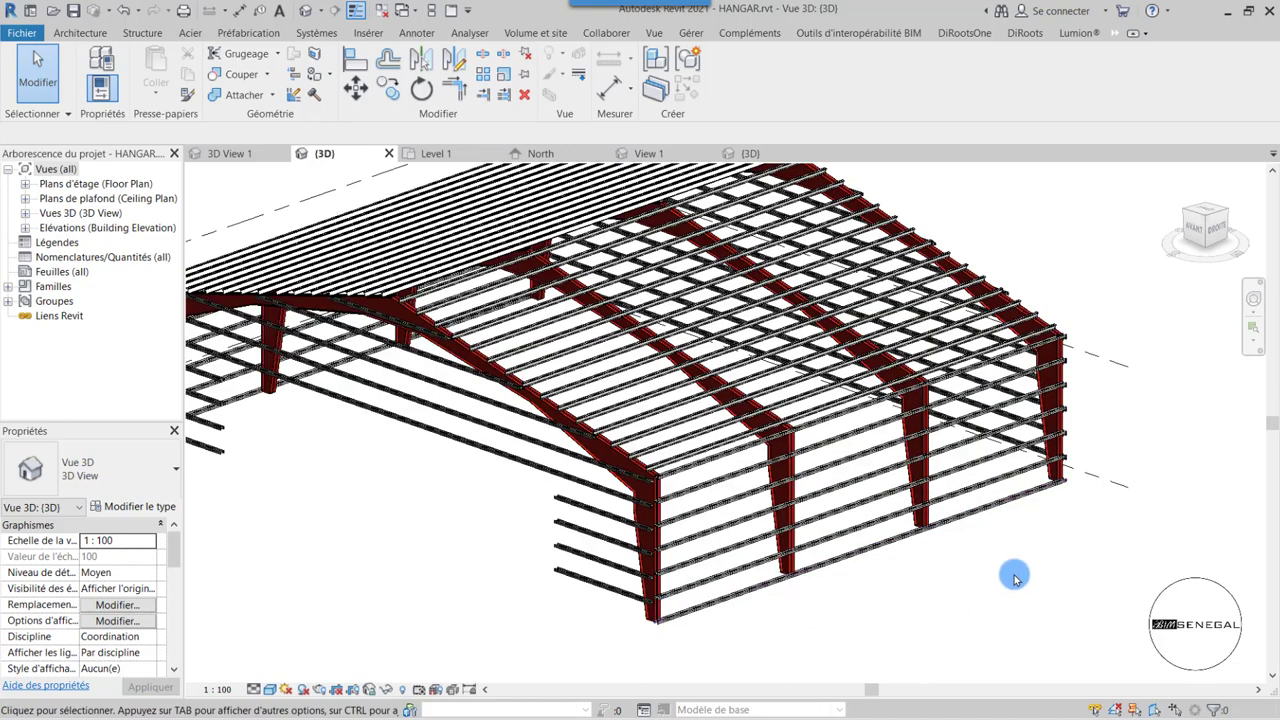
{"action": "middle_click_drag", "start_coordinate": [1011, 574], "coordinate": [677, 611], "text": "shift"}
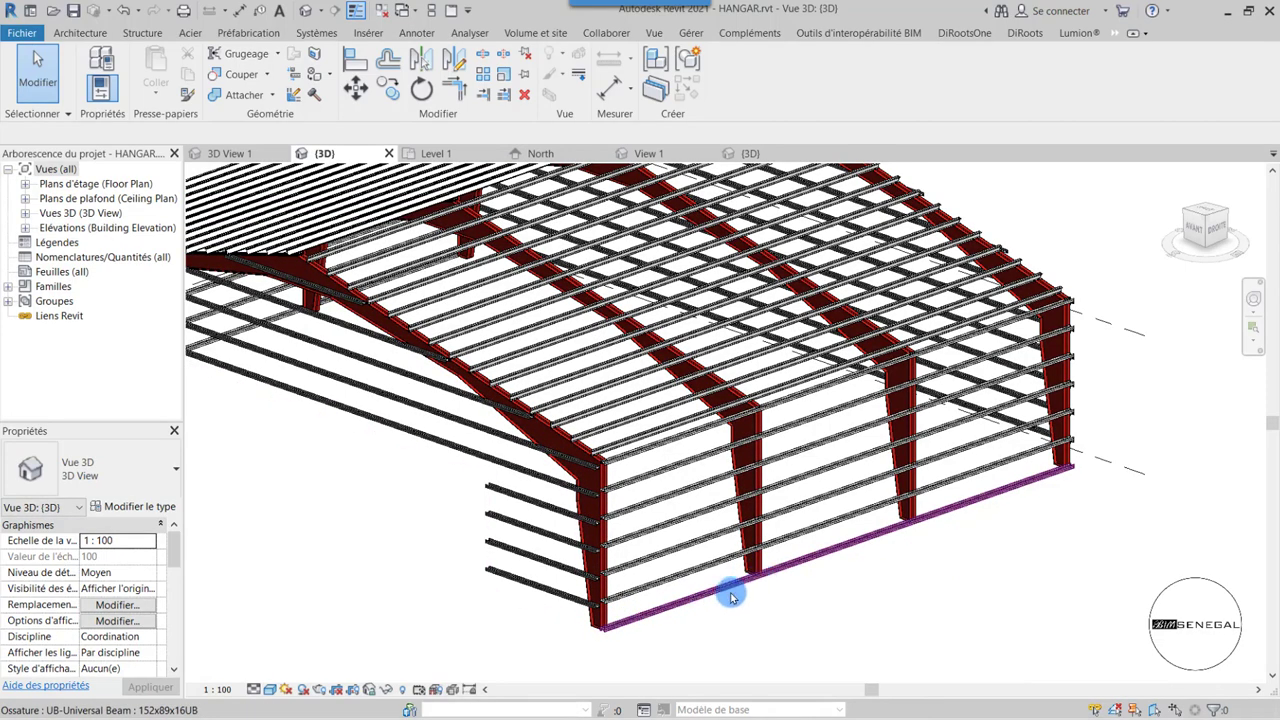
{"action": "middle_click_drag", "start_coordinate": [730, 597], "coordinate": [812, 592], "text": "shift"}
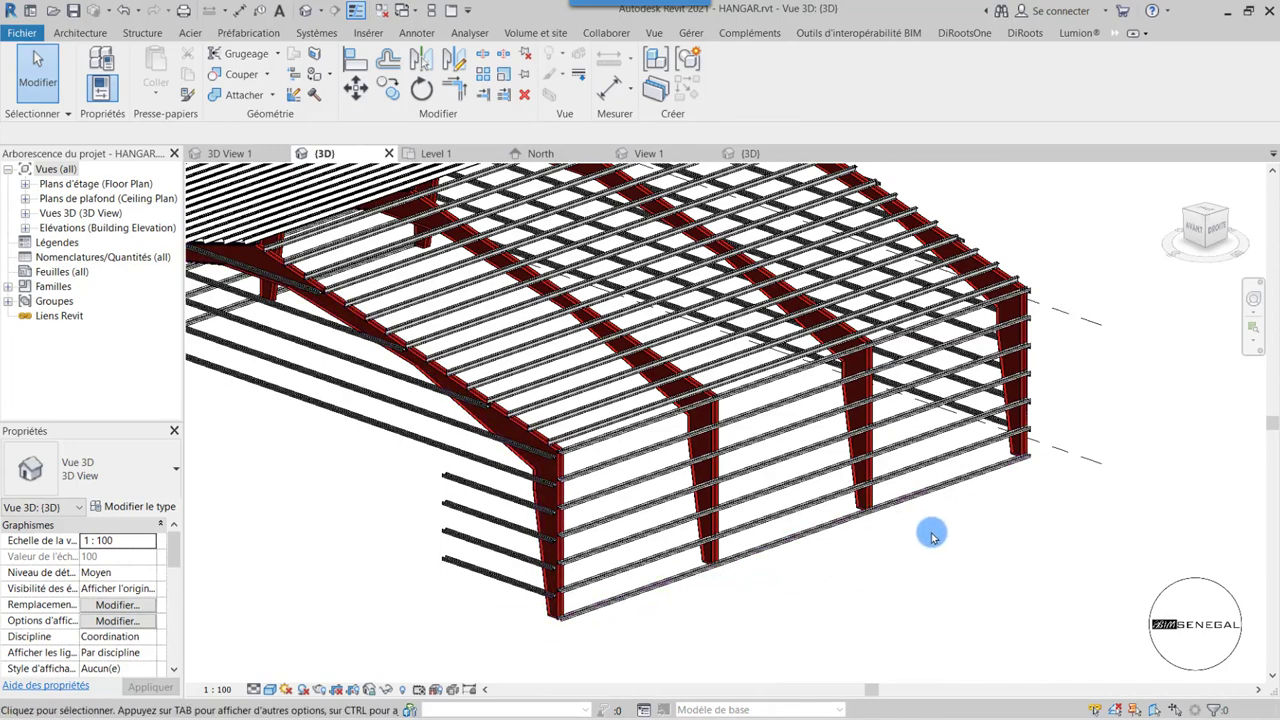
{"action": "mouse_move", "coordinate": [872, 567]}
{"action": "middle_mouse_down", "text": "shift"}
{"action": "mouse_move", "coordinate": [829, 514]}
{"action": "mouse_move", "coordinate": [943, 429]}
{"action": "mouse_move", "coordinate": [980, 509]}
{"action": "mouse_move", "coordinate": [919, 557]}
{"action": "middle_mouse_up", "text": "shift"}
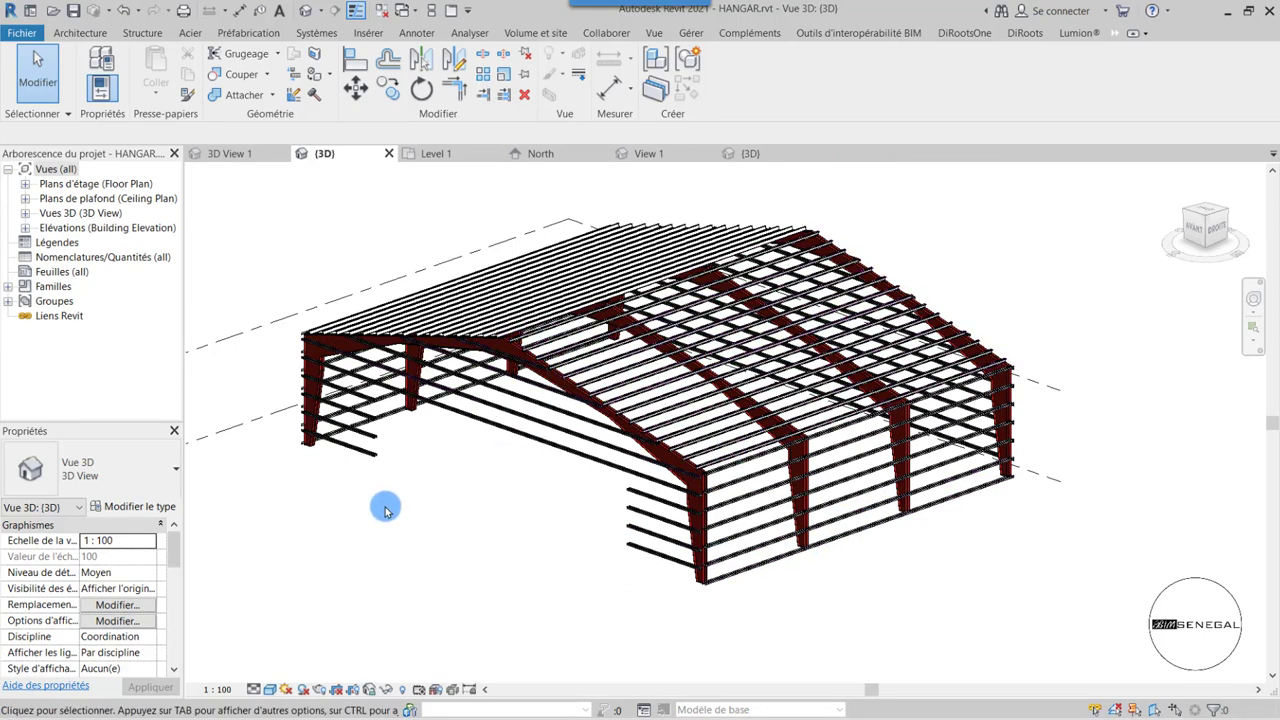
{"action": "scroll", "coordinate": [337, 408], "scroll_direction": "up", "scroll_amount": 1}
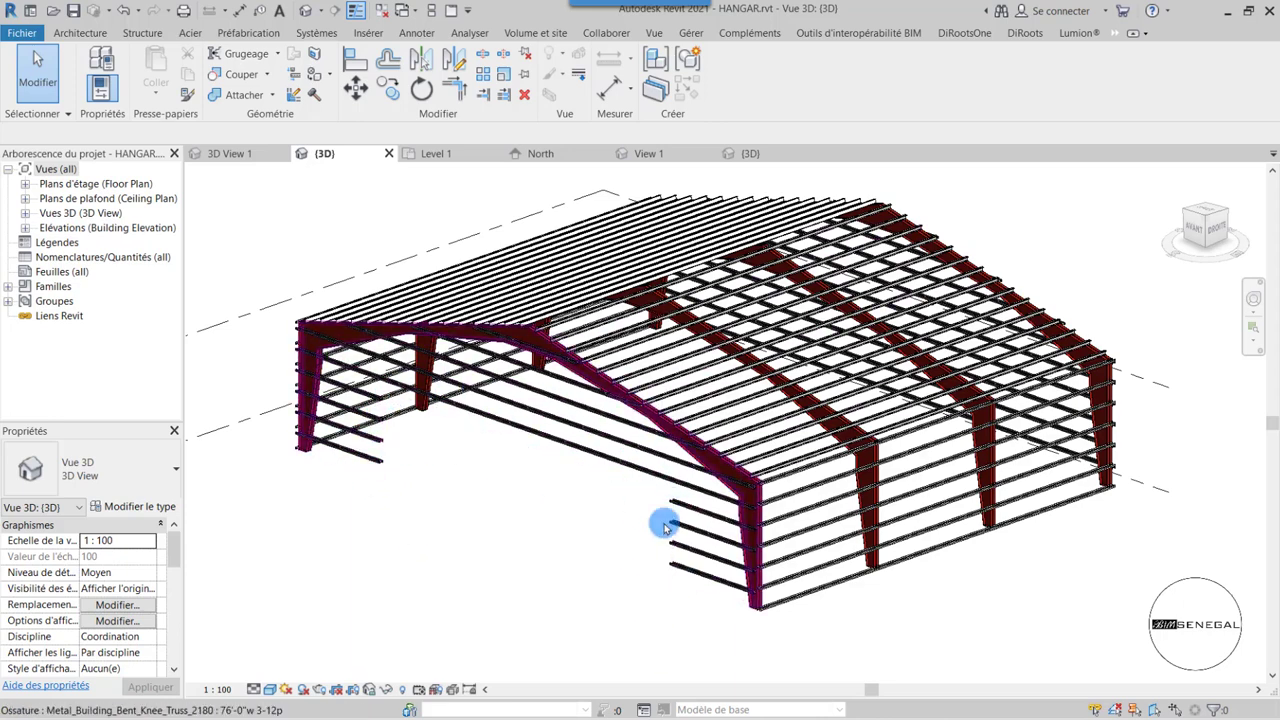
{"action": "middle_click_drag", "start_coordinate": [503, 569], "coordinate": [632, 557], "text": "shift"}
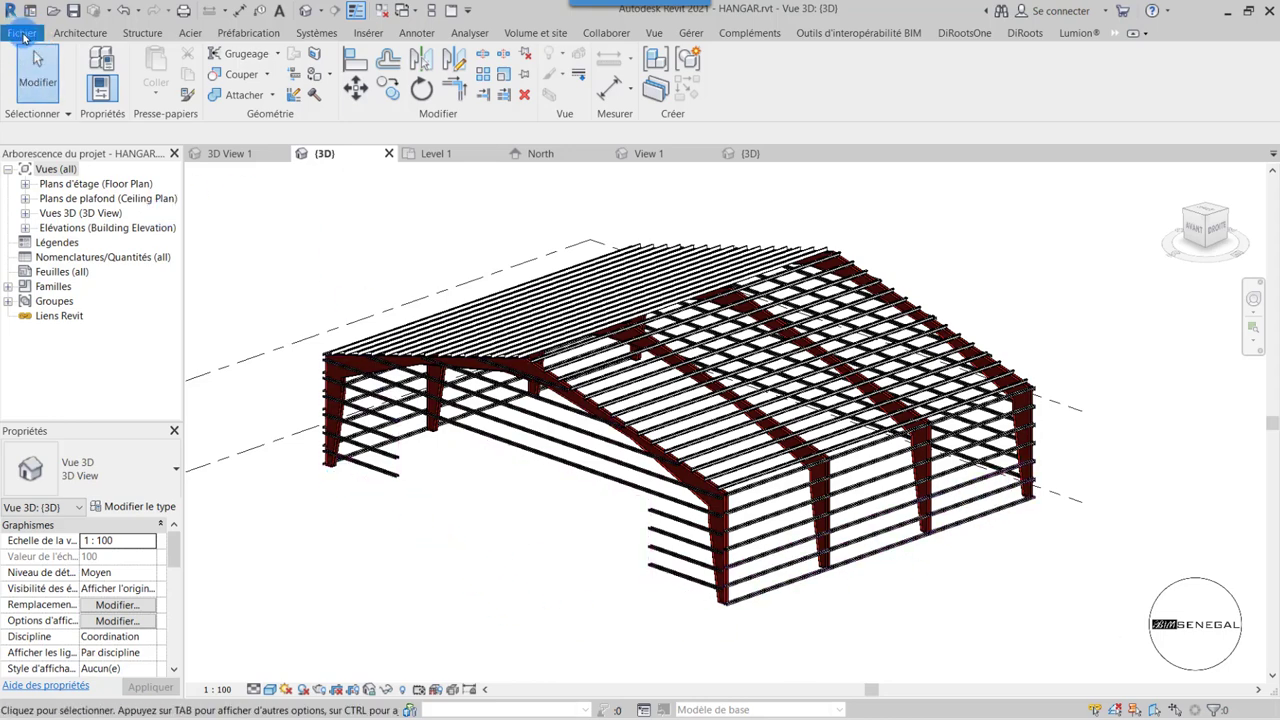
- Close all open views and close the hangar project without saving changes
{"action": "left_click", "coordinate": [392, 56]}
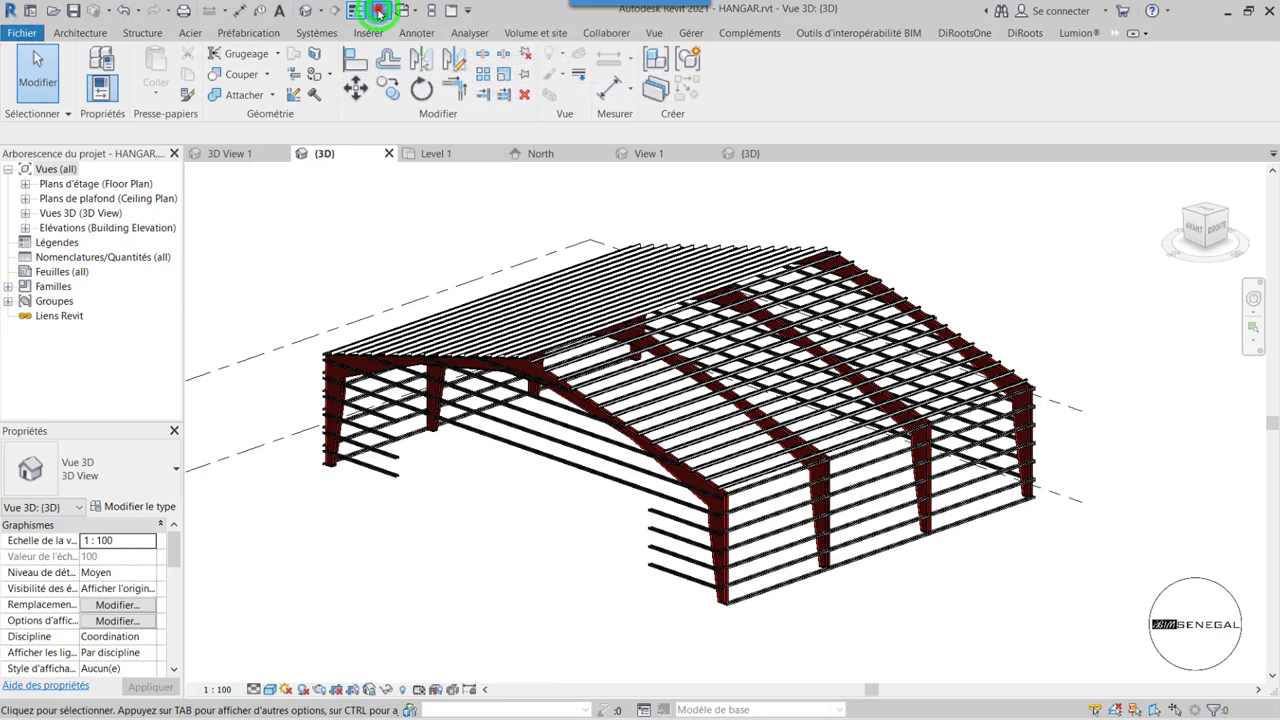
{"action": "left_click", "coordinate": [379, 10]}
{"action": "left_click", "coordinate": [498, 150]}
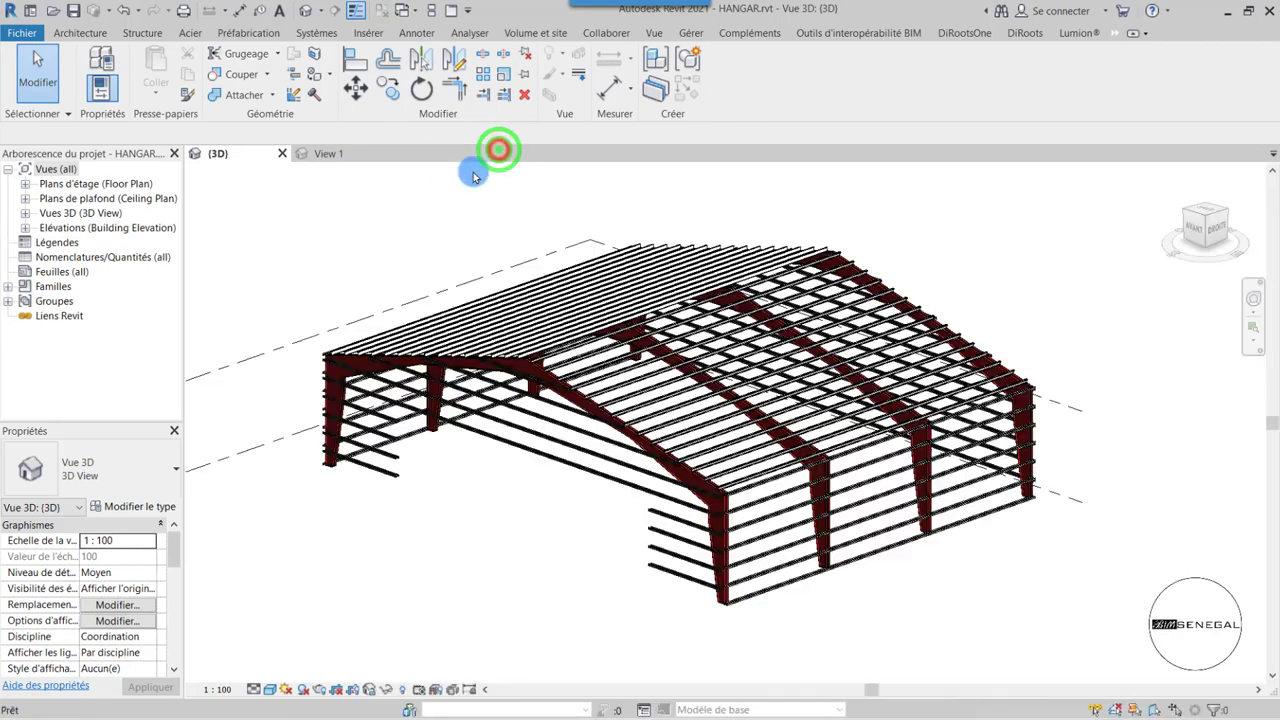
{"action": "left_click", "coordinate": [388, 155]}
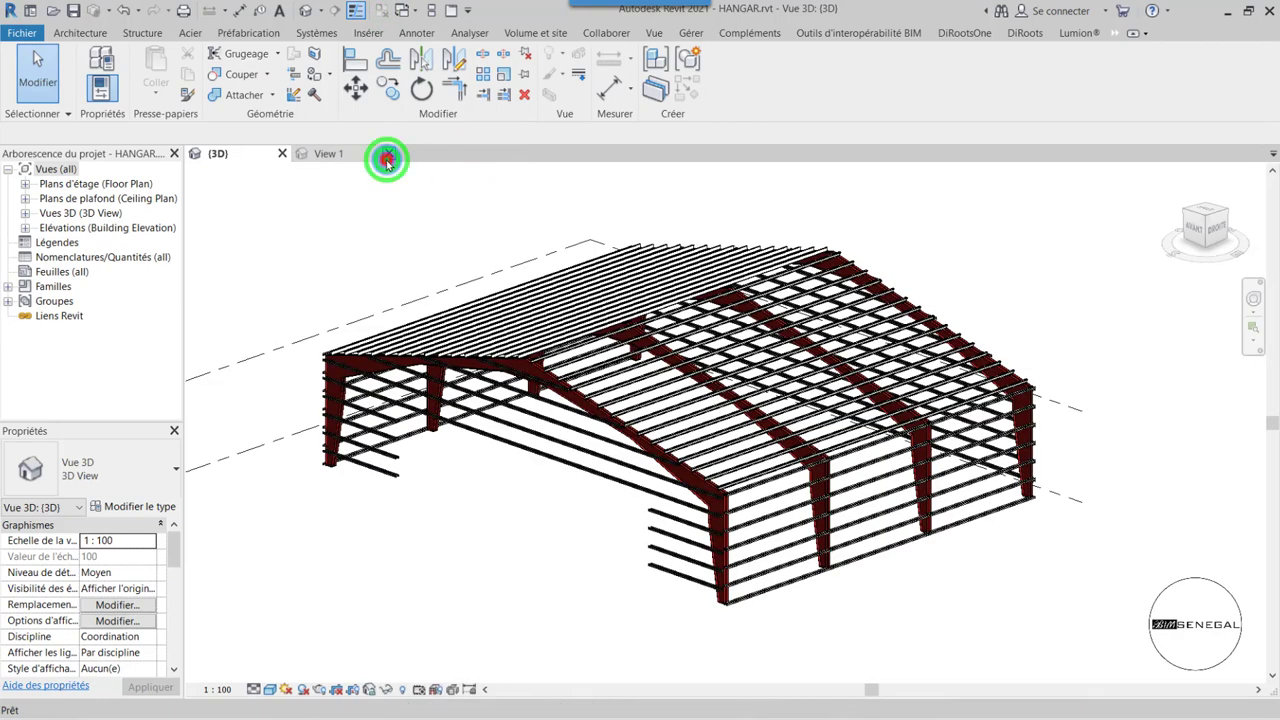
{"action": "left_click", "coordinate": [281, 155]}
{"action": "left_click", "coordinate": [666, 374]}
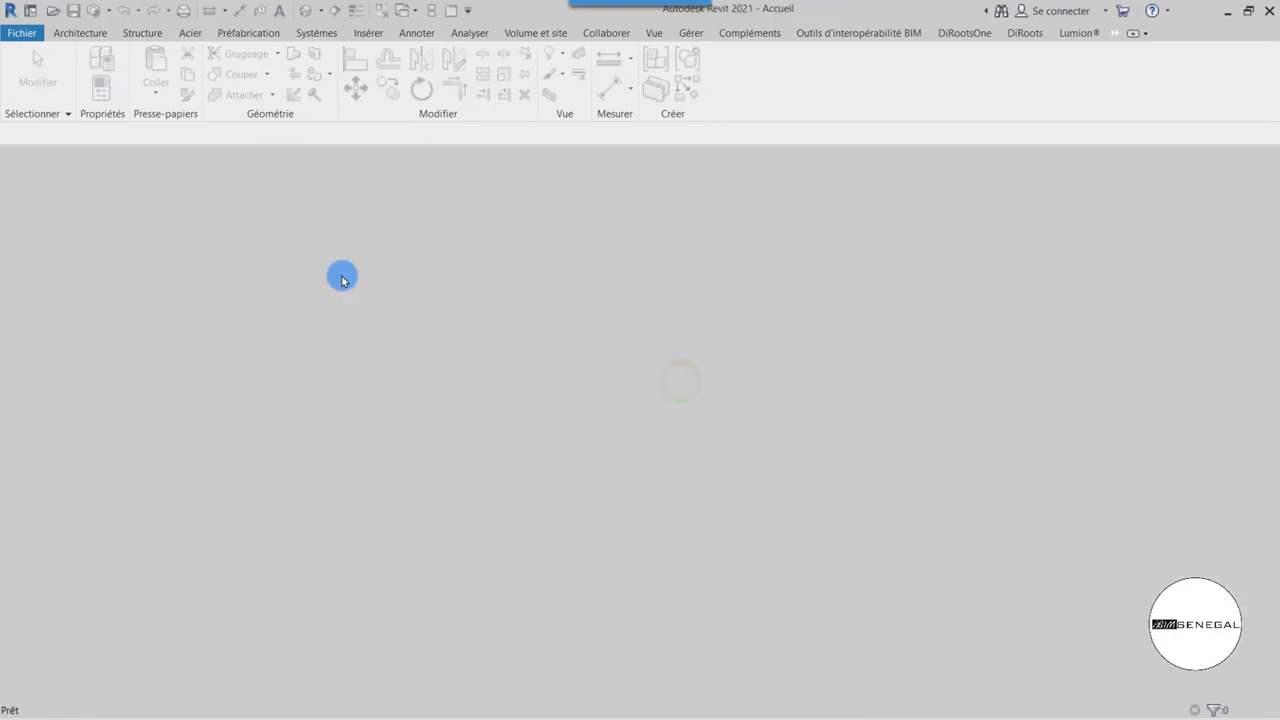
- Create a new project from the structural template (Gabarit de structure)
{"action": "left_click", "coordinate": [18, 36]}
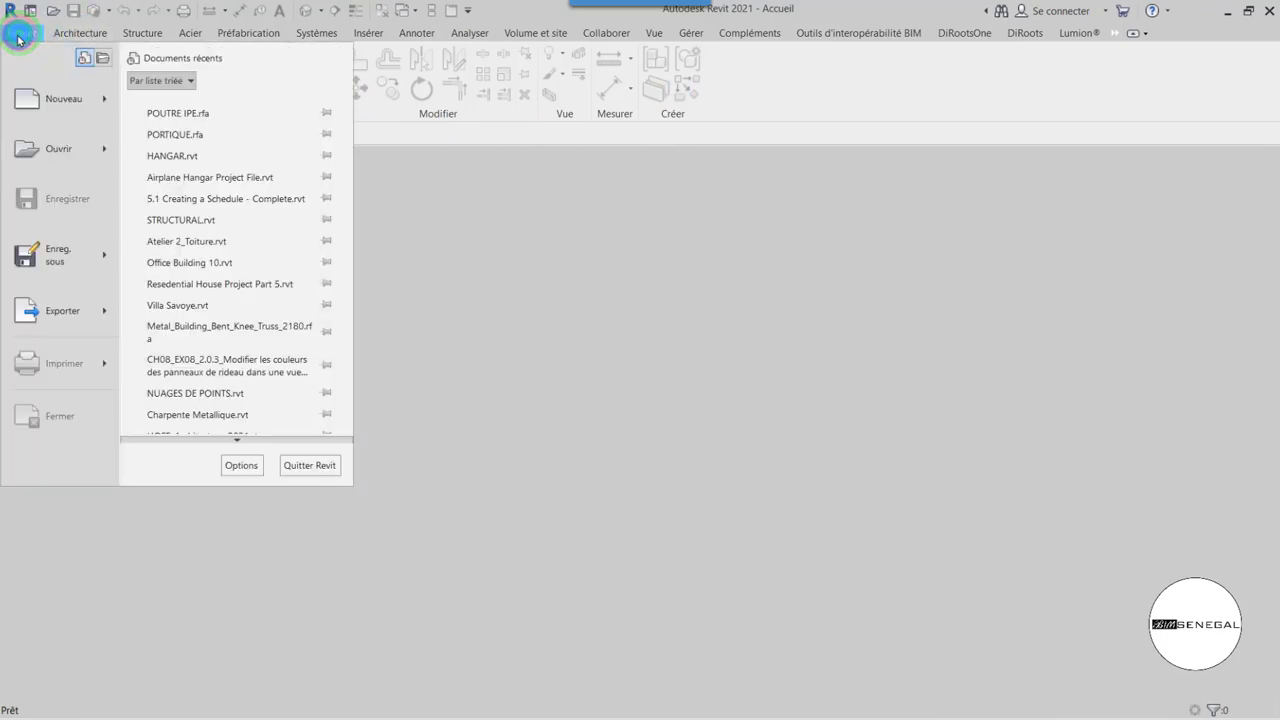
{"action": "left_click", "coordinate": [104, 108]}
{"action": "left_click", "coordinate": [206, 94]}
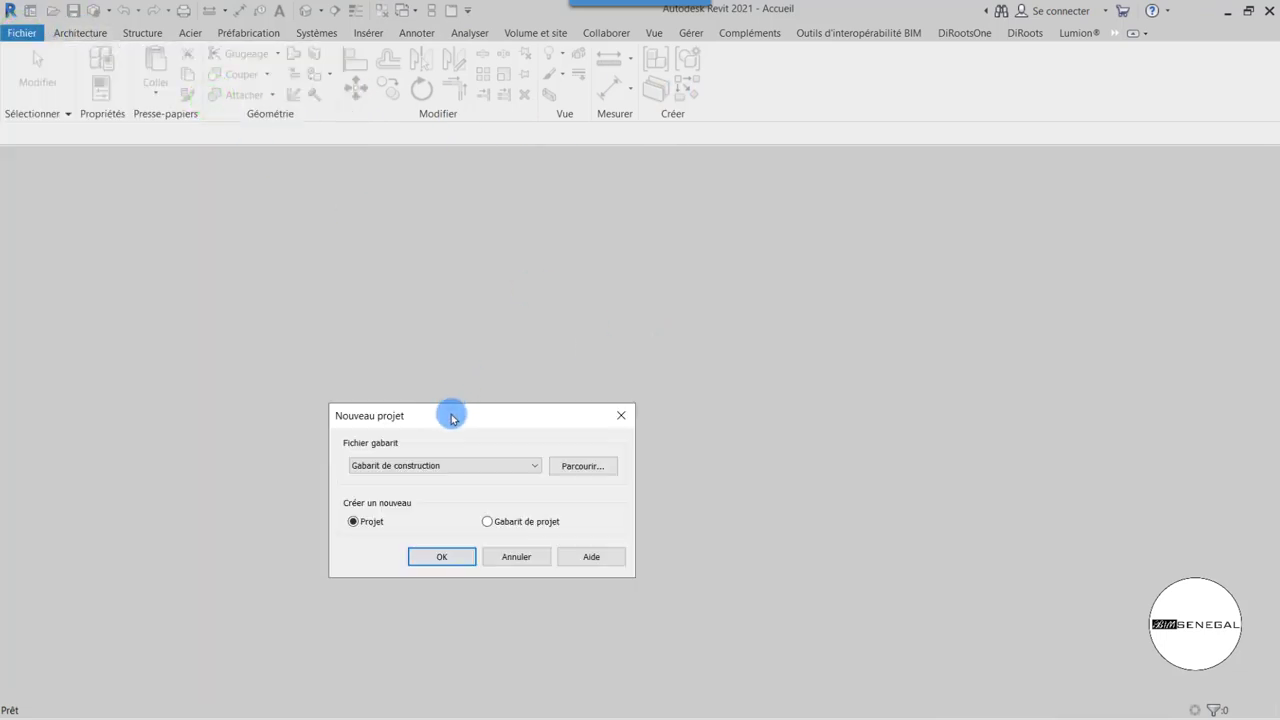
{"action": "left_click", "coordinate": [451, 418]}
{"action": "left_click", "coordinate": [554, 380]}
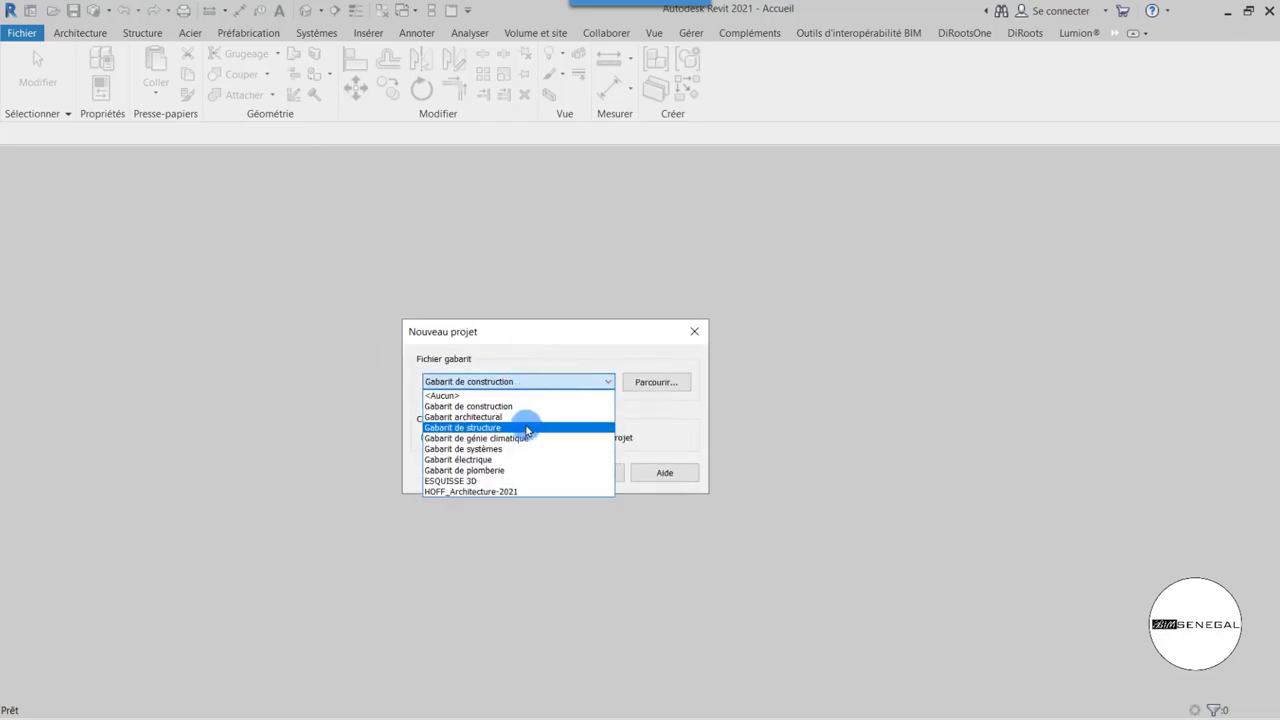
{"action": "left_click", "coordinate": [472, 428]}
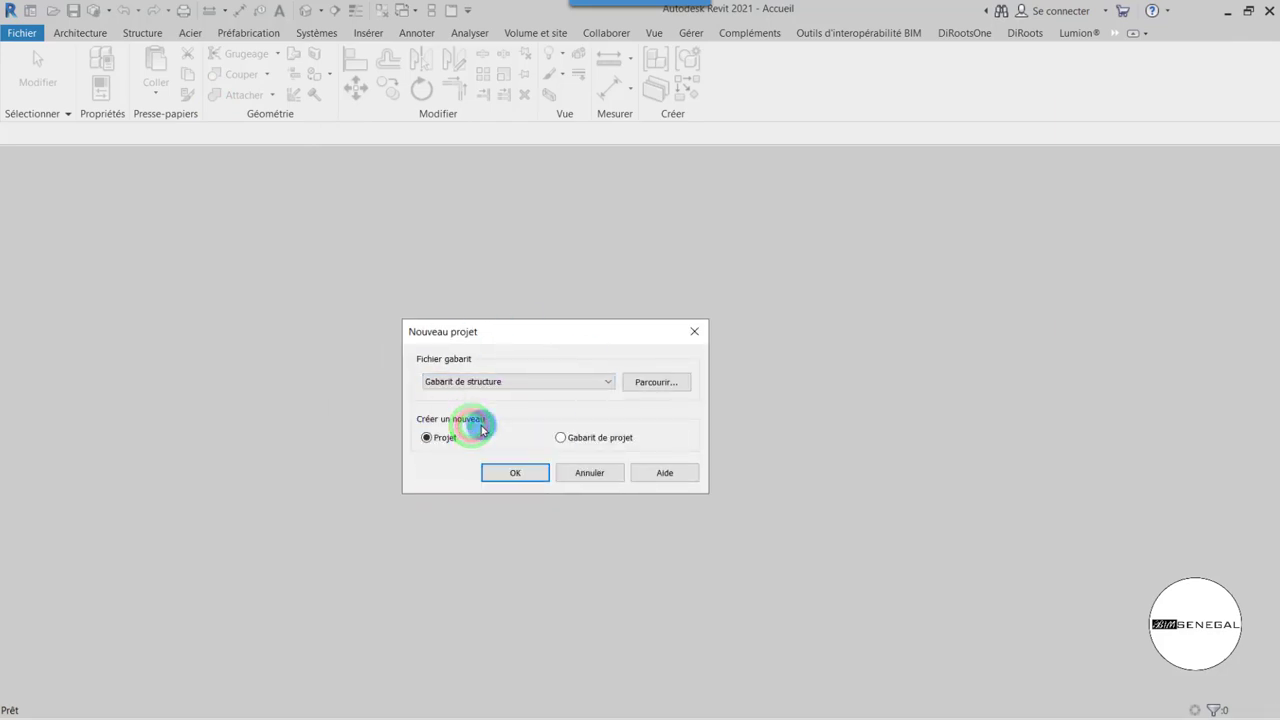
{"action": "left_click", "coordinate": [522, 473]}
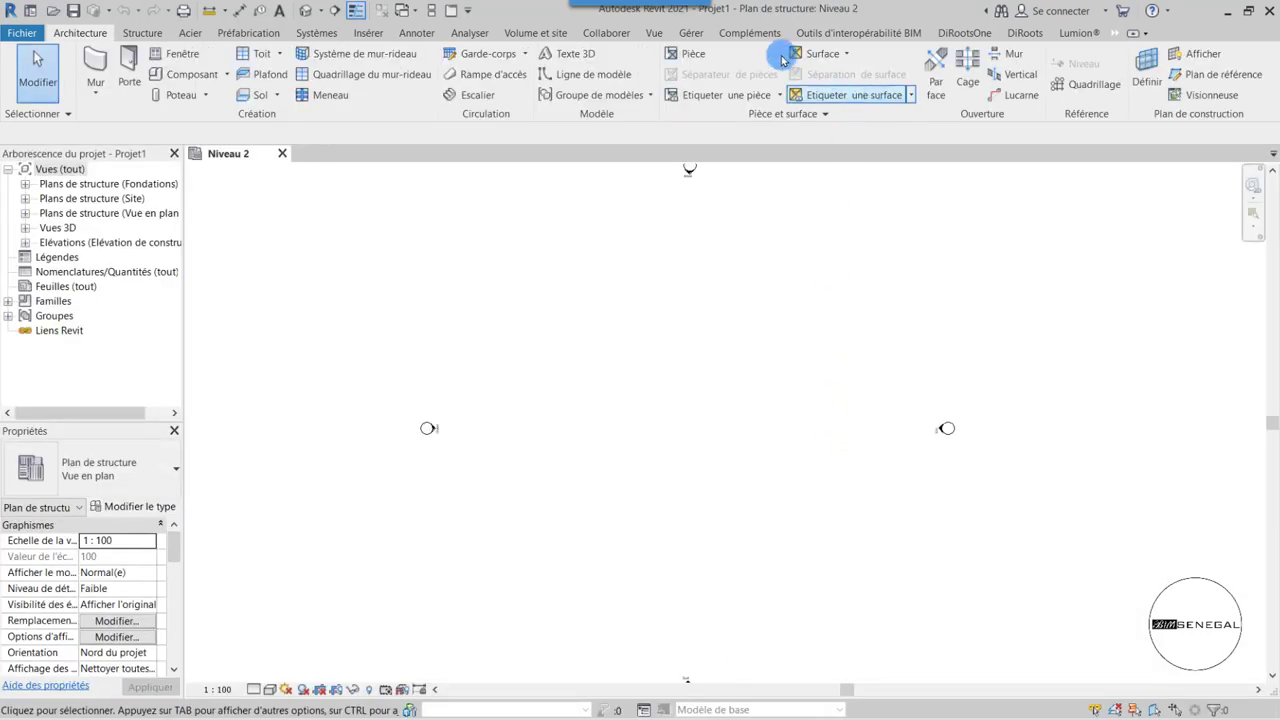
{"action": "left_click", "coordinate": [693, 28]}
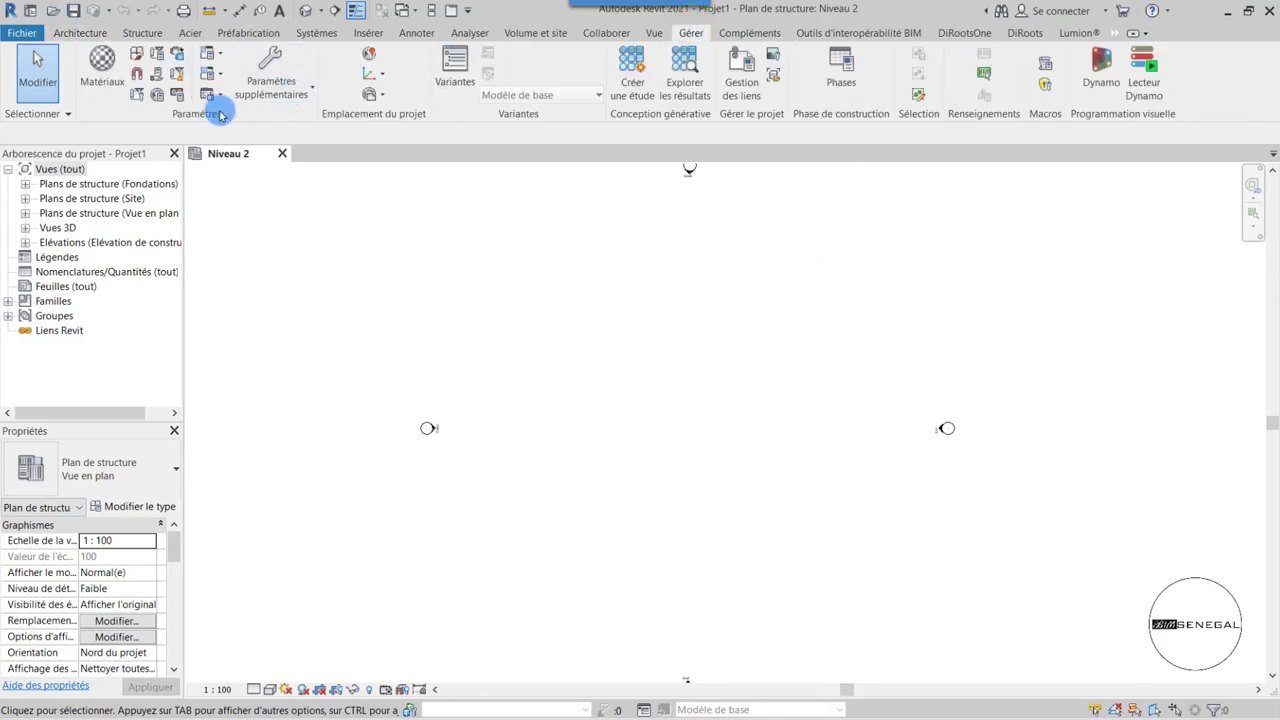
{"action": "left_click", "coordinate": [179, 94]}
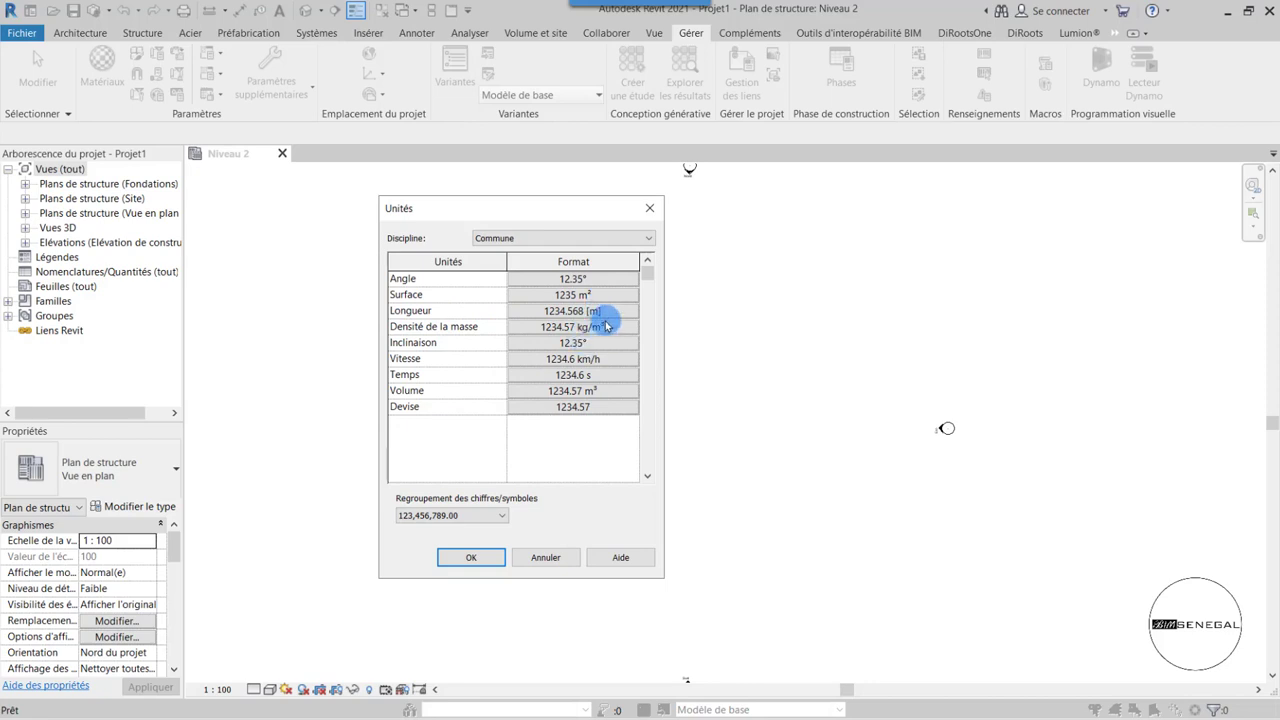
{"action": "left_click", "coordinate": [576, 311]}
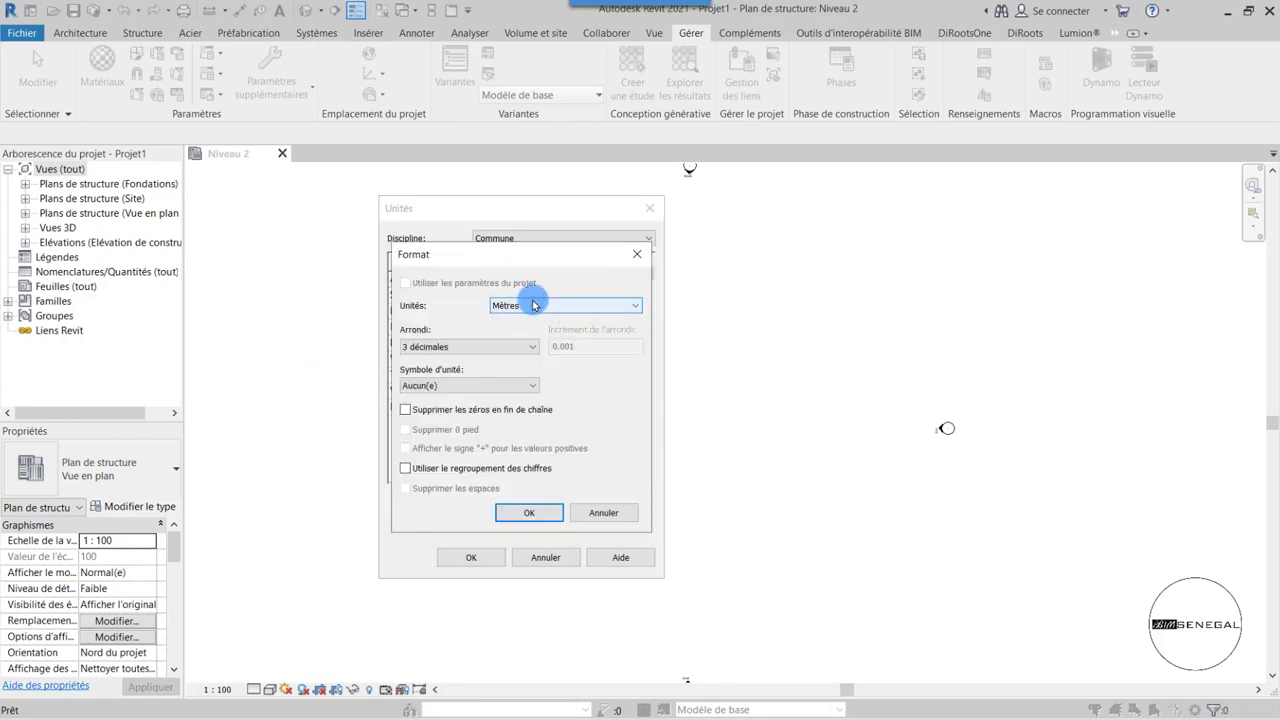
{"action": "left_click", "coordinate": [533, 303]}
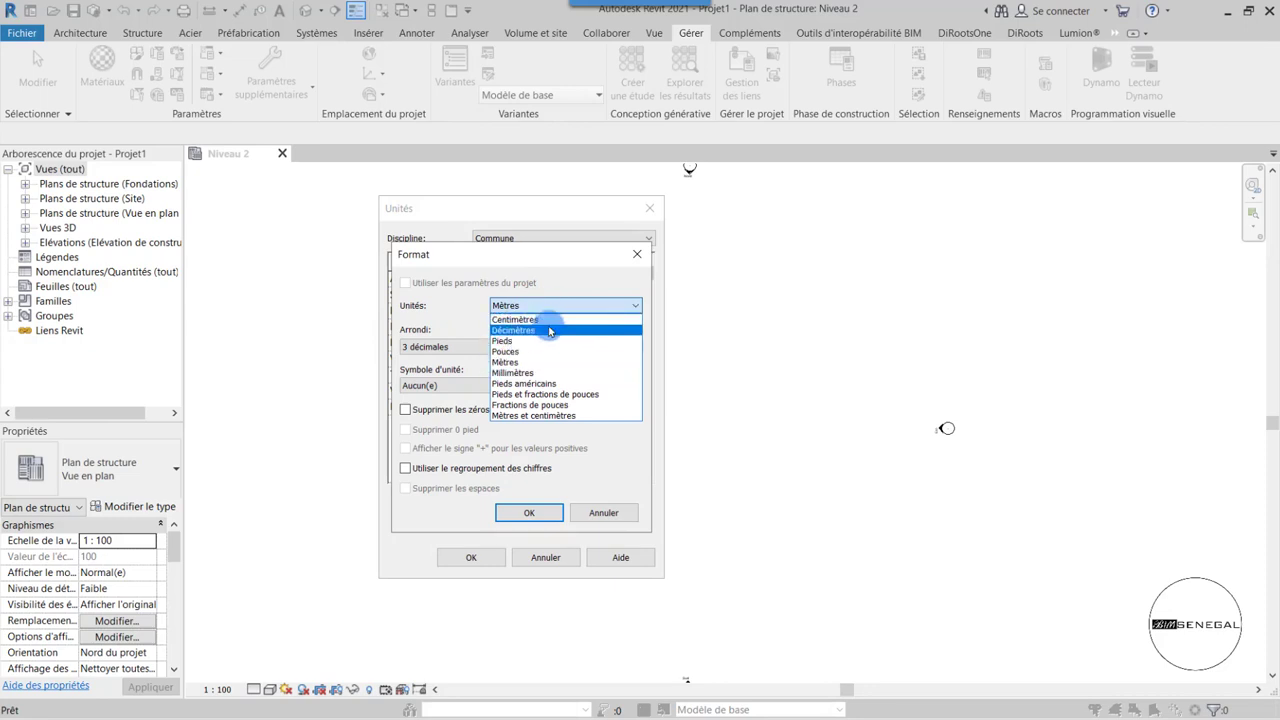
{"action": "left_click", "coordinate": [503, 445]}
{"action": "left_click", "coordinate": [529, 512]}
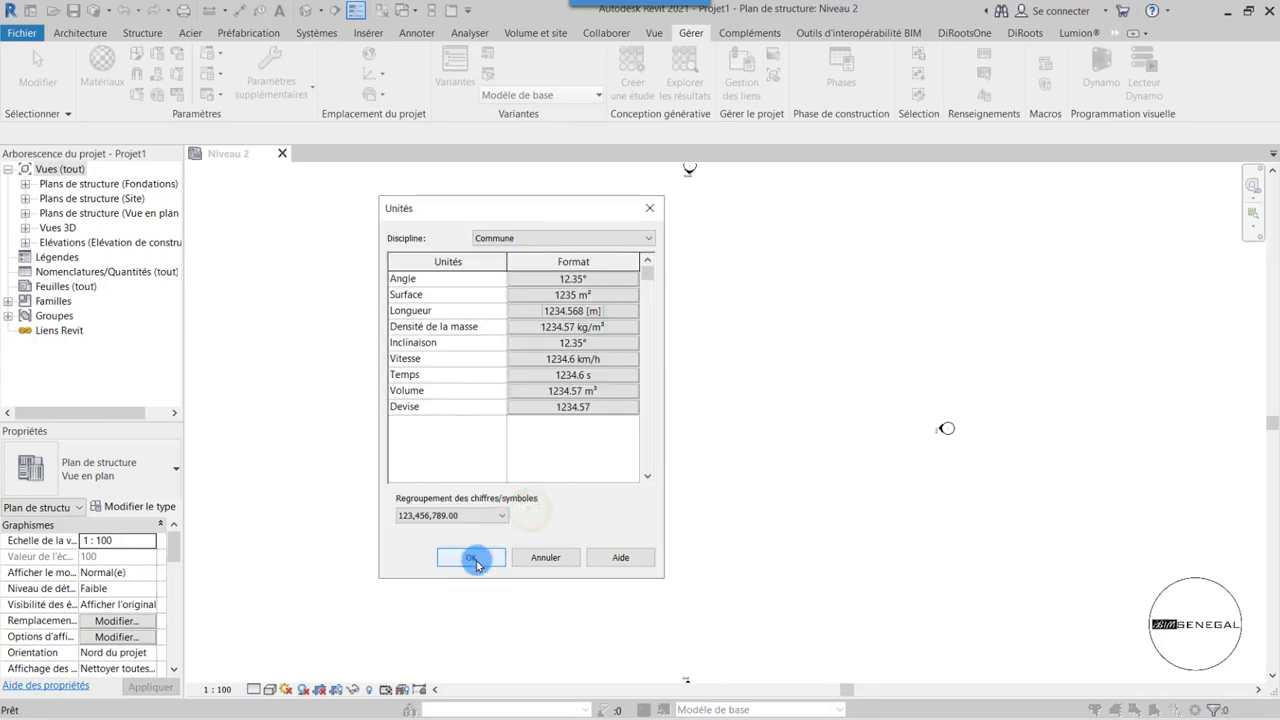
{"action": "left_click", "coordinate": [475, 561]}
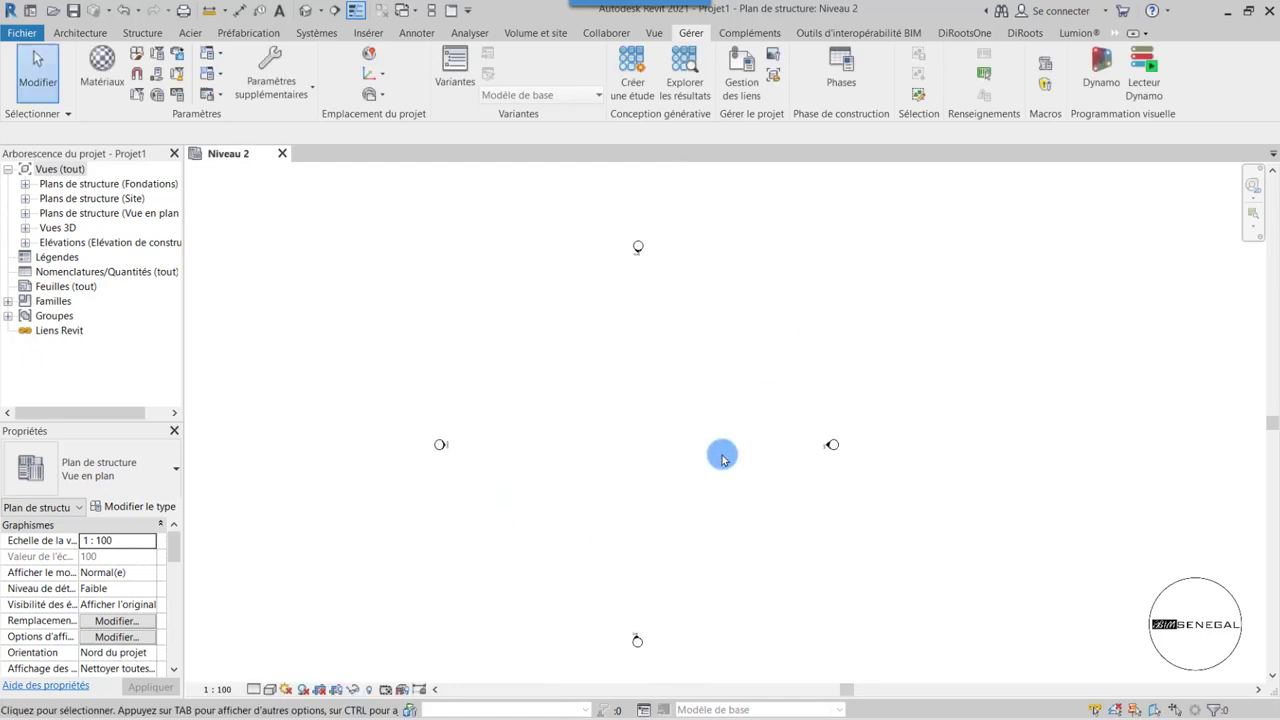
- Draw horizontal grid lines up to grid 4, spaced 6.0000 apart
{"action": "left_click", "coordinate": [139, 38]}
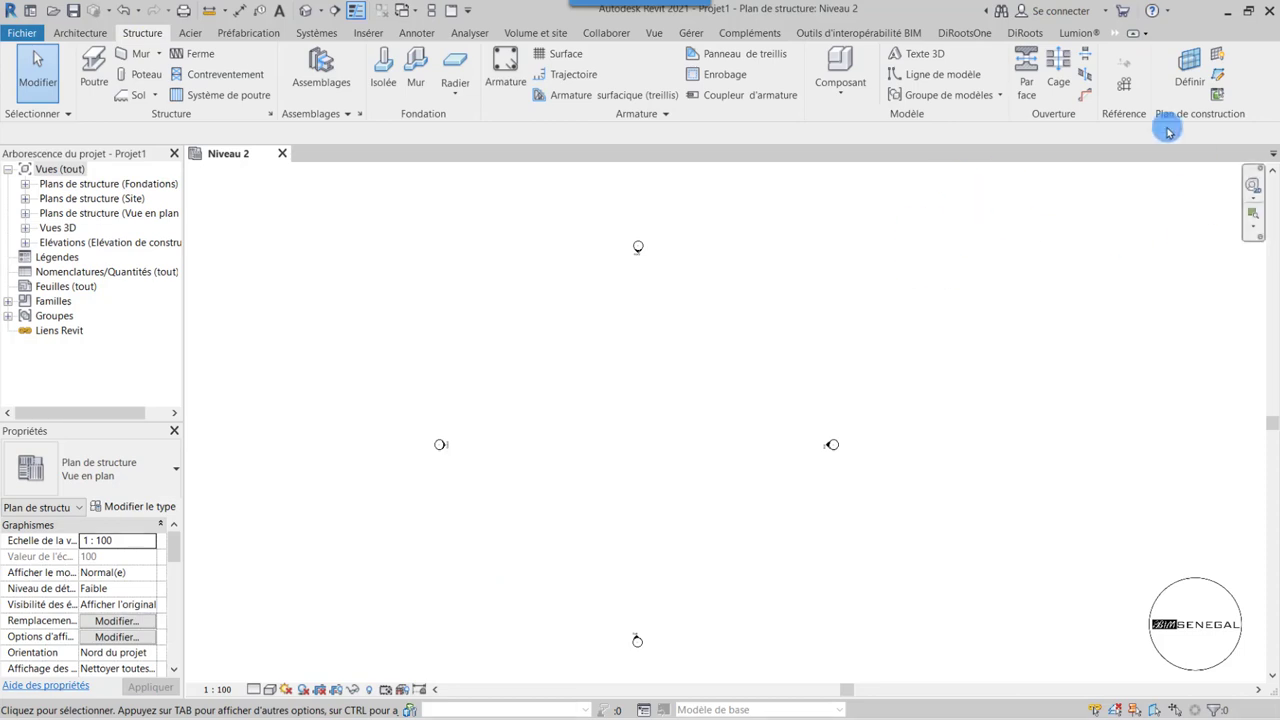
{"action": "left_click", "coordinate": [1124, 82]}
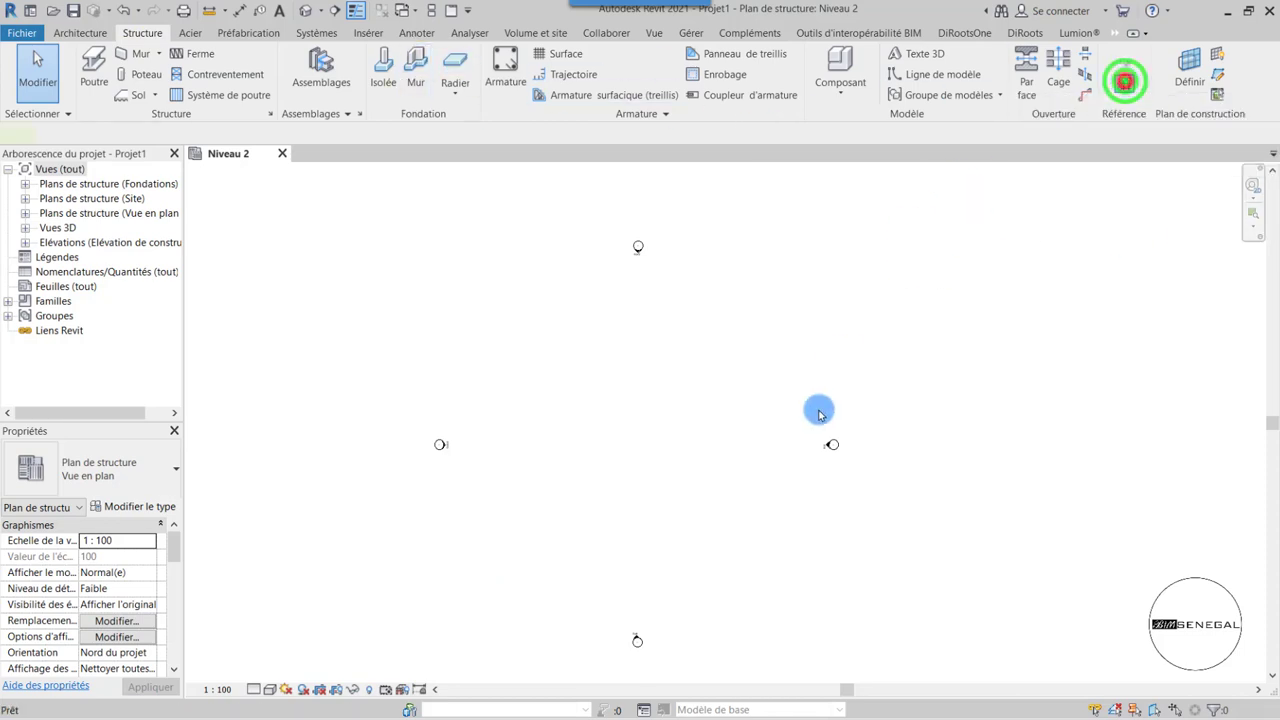
{"action": "left_click", "coordinate": [392, 477]}
{"action": "left_click", "coordinate": [853, 477]}
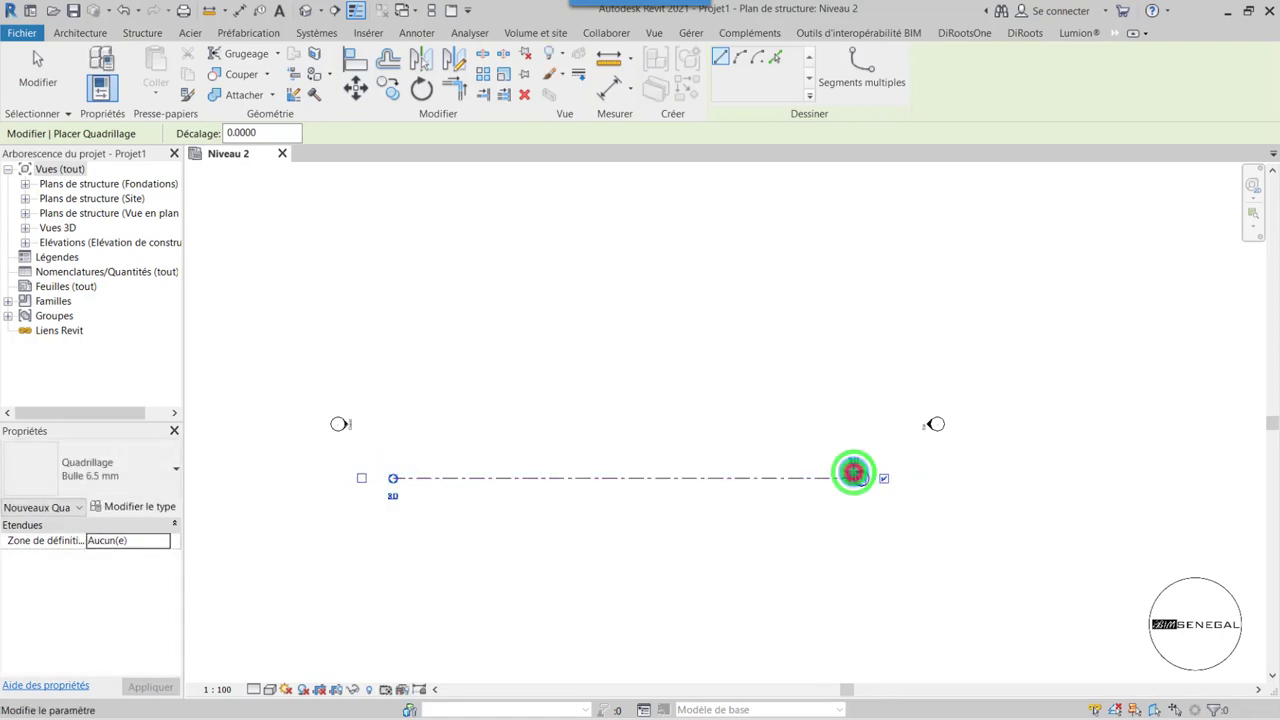
{"action": "left_click", "coordinate": [394, 410]}
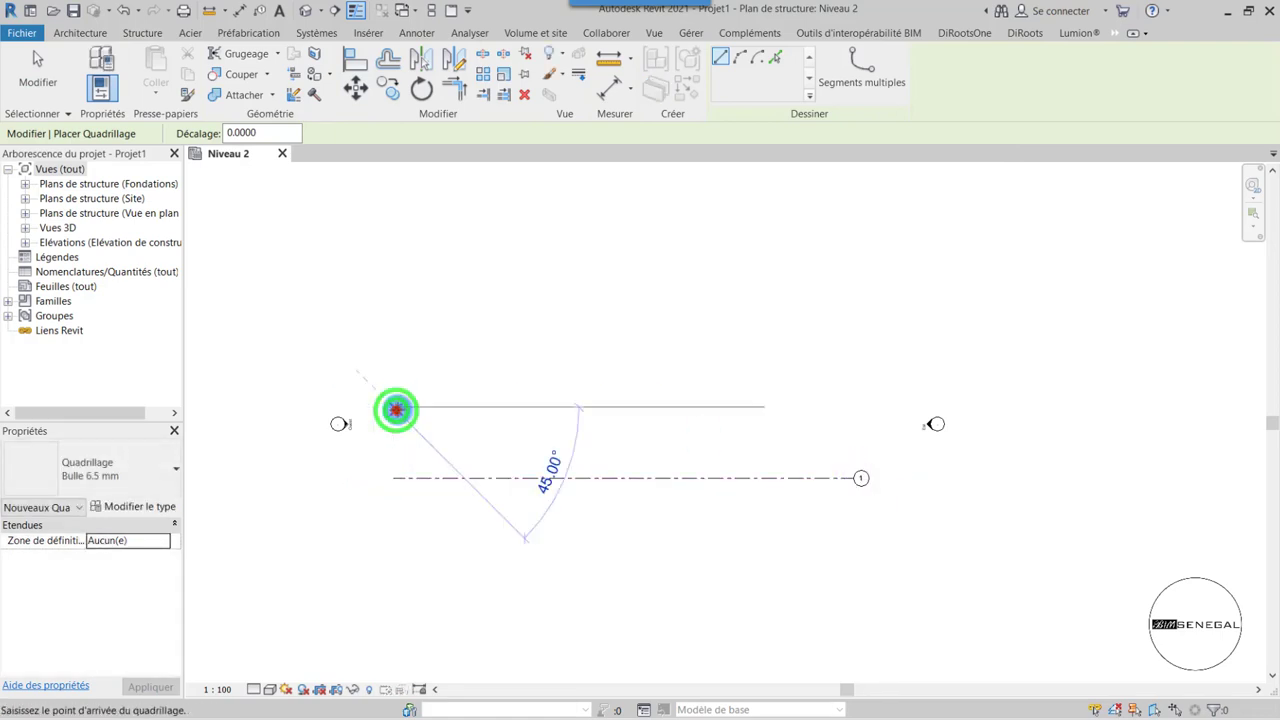
{"action": "left_click", "coordinate": [855, 407]}
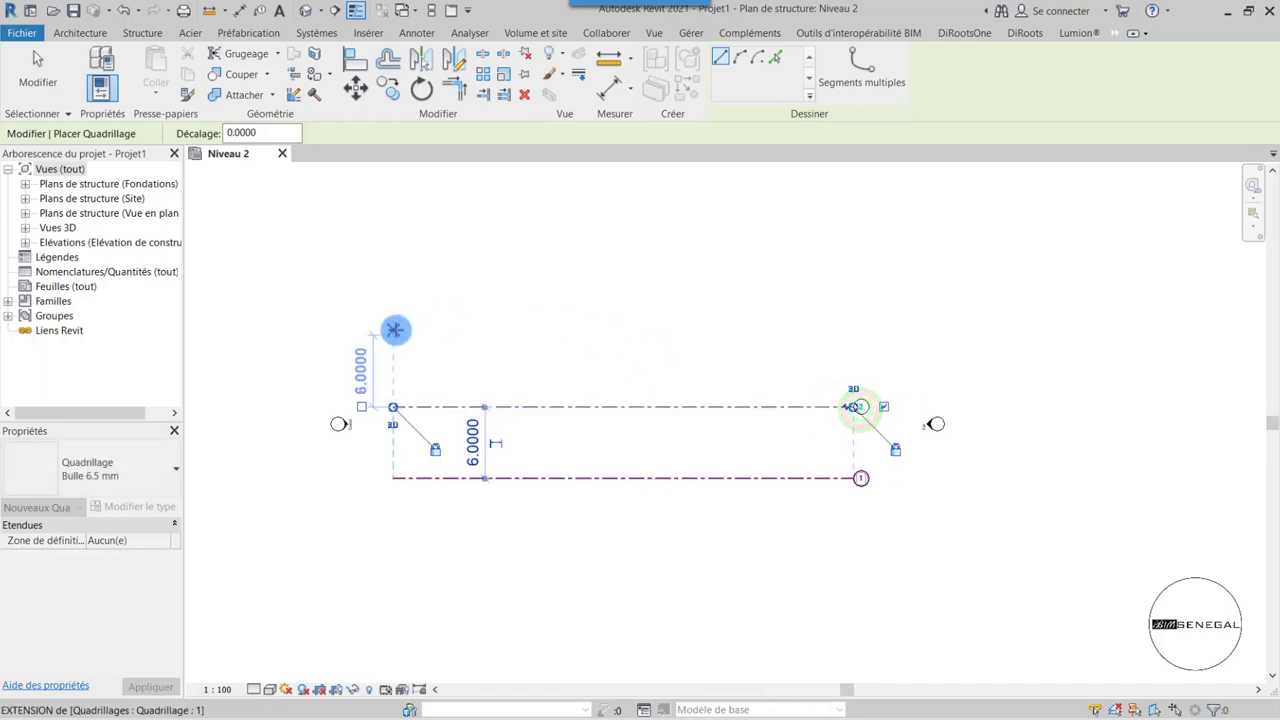
{"action": "left_click", "coordinate": [395, 330]}
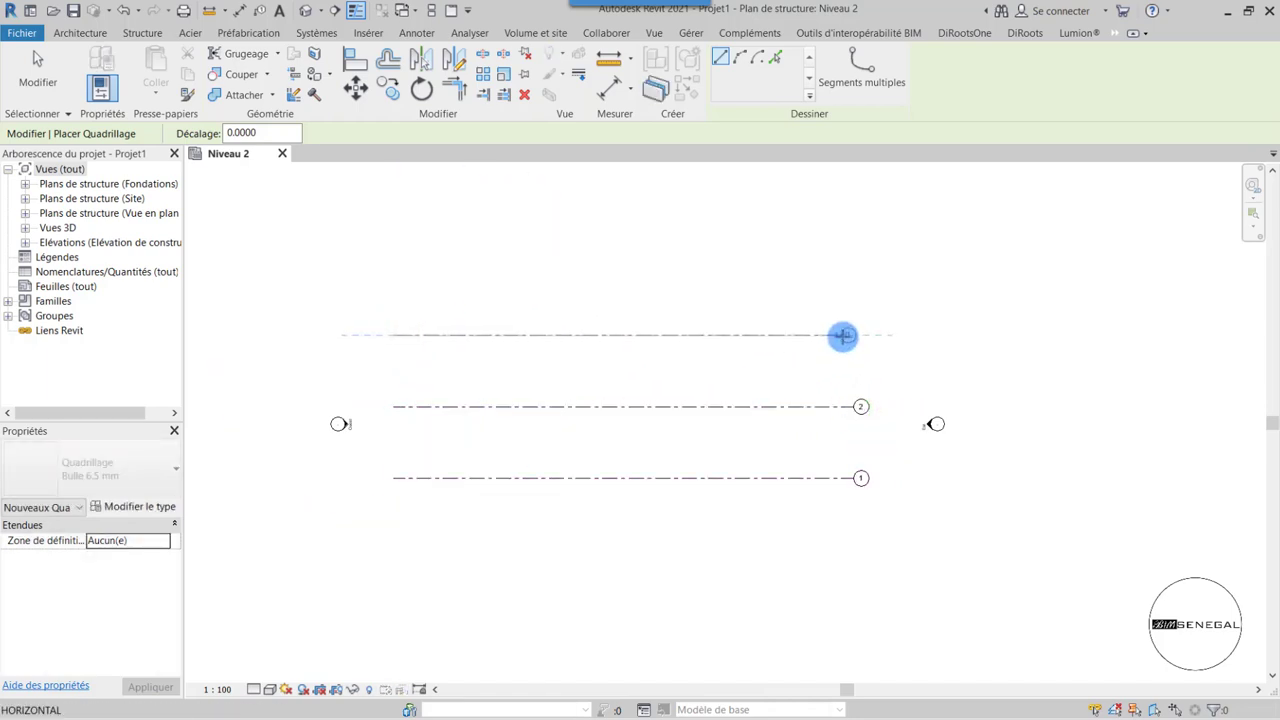
{"action": "left_click", "coordinate": [849, 335]}
{"action": "middle_click_drag", "start_coordinate": [720, 260], "coordinate": [428, 377]}
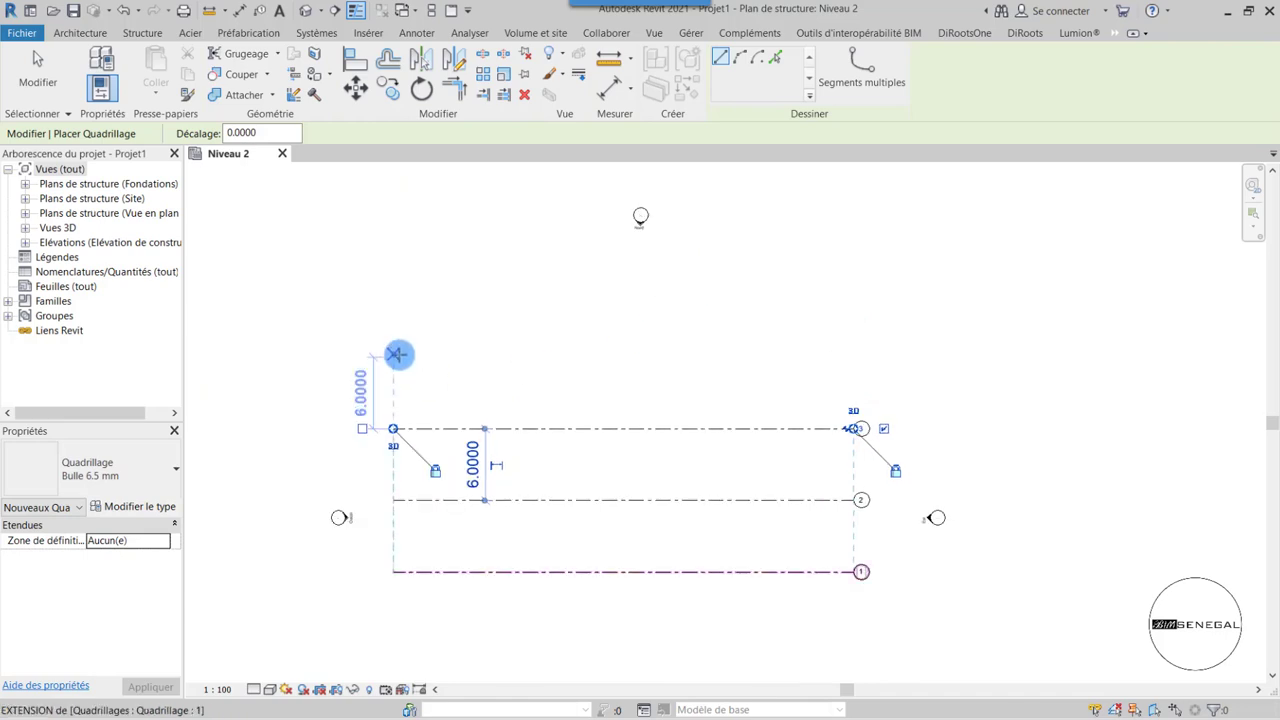
{"action": "left_click", "coordinate": [397, 354]}
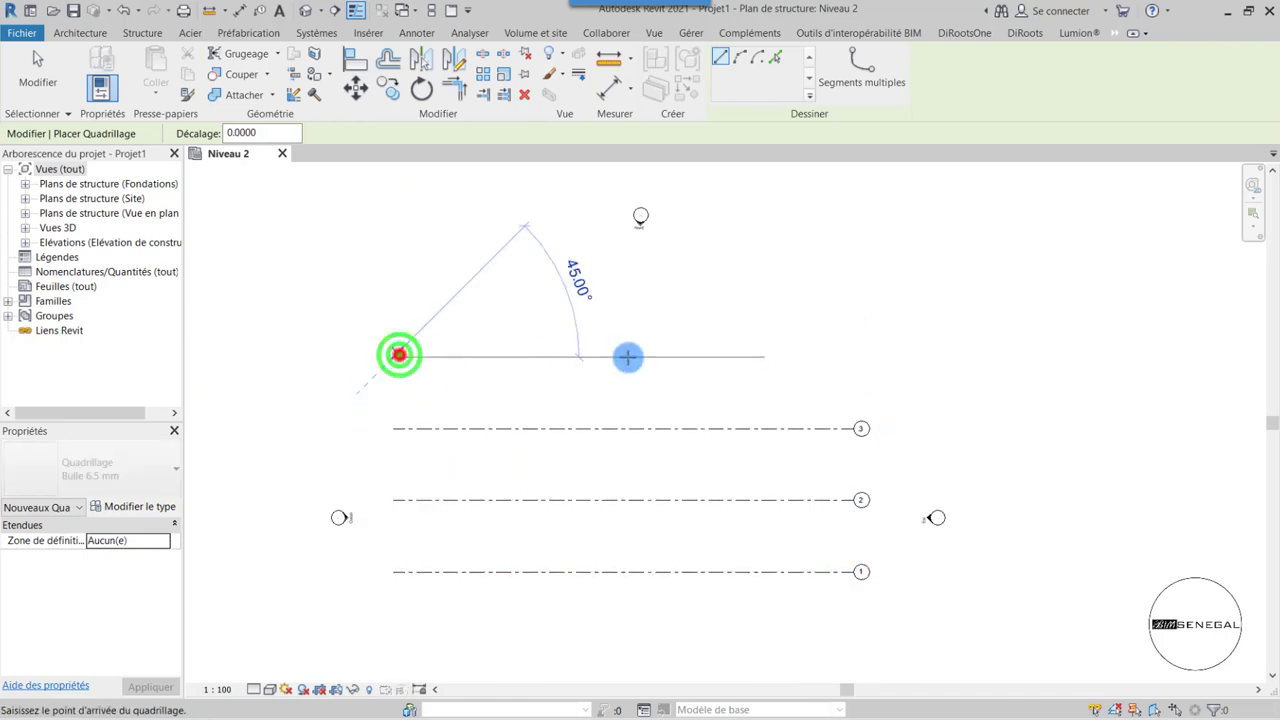
{"action": "left_click", "coordinate": [853, 357]}
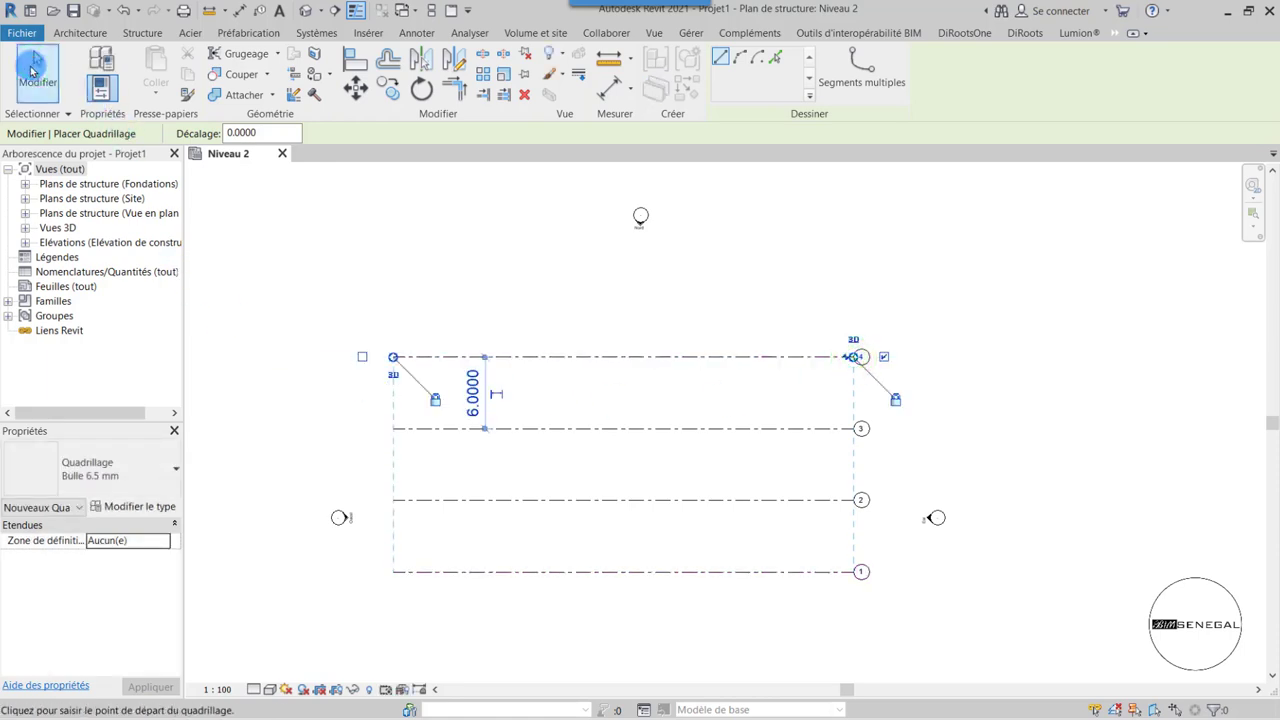
{"action": "key", "text": "Escape"}
{"action": "key", "text": "Escape"}
- Enable 'Symboles des vues en plan, extrémité 1' in the grid type so grids are bubbled at both ends
{"action": "left_click", "coordinate": [783, 351]}
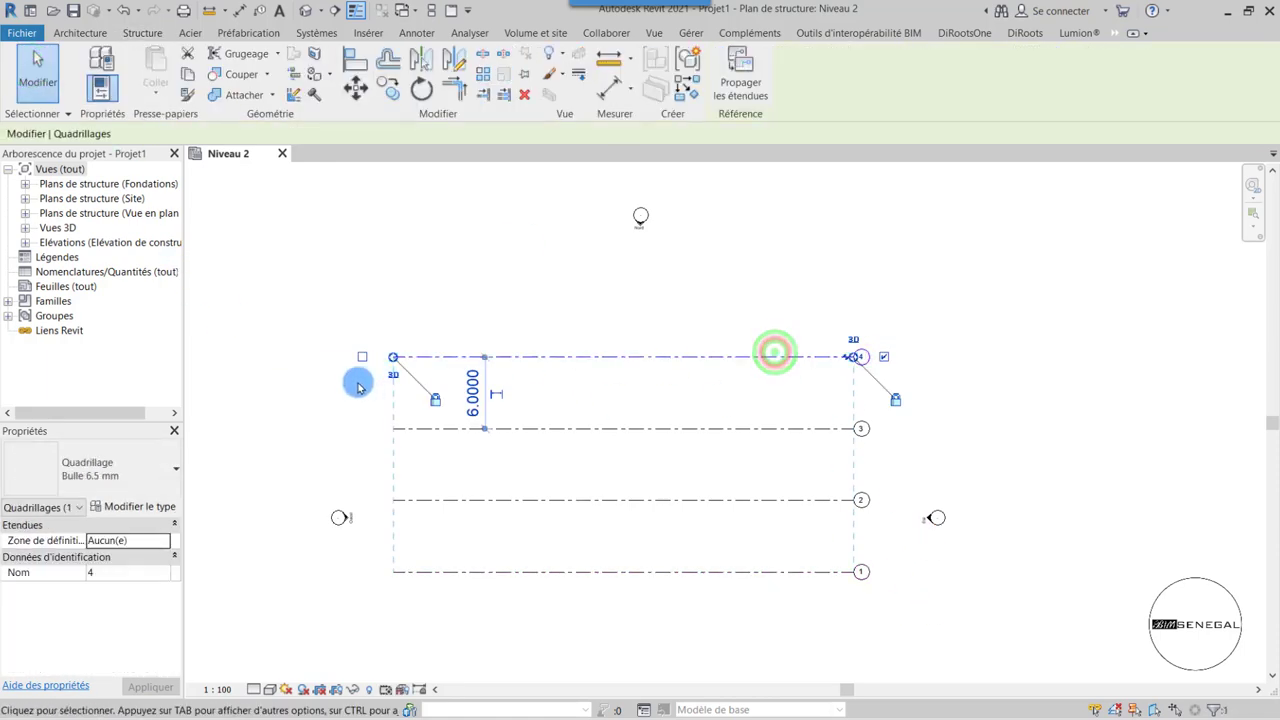
{"action": "left_click", "coordinate": [131, 504]}
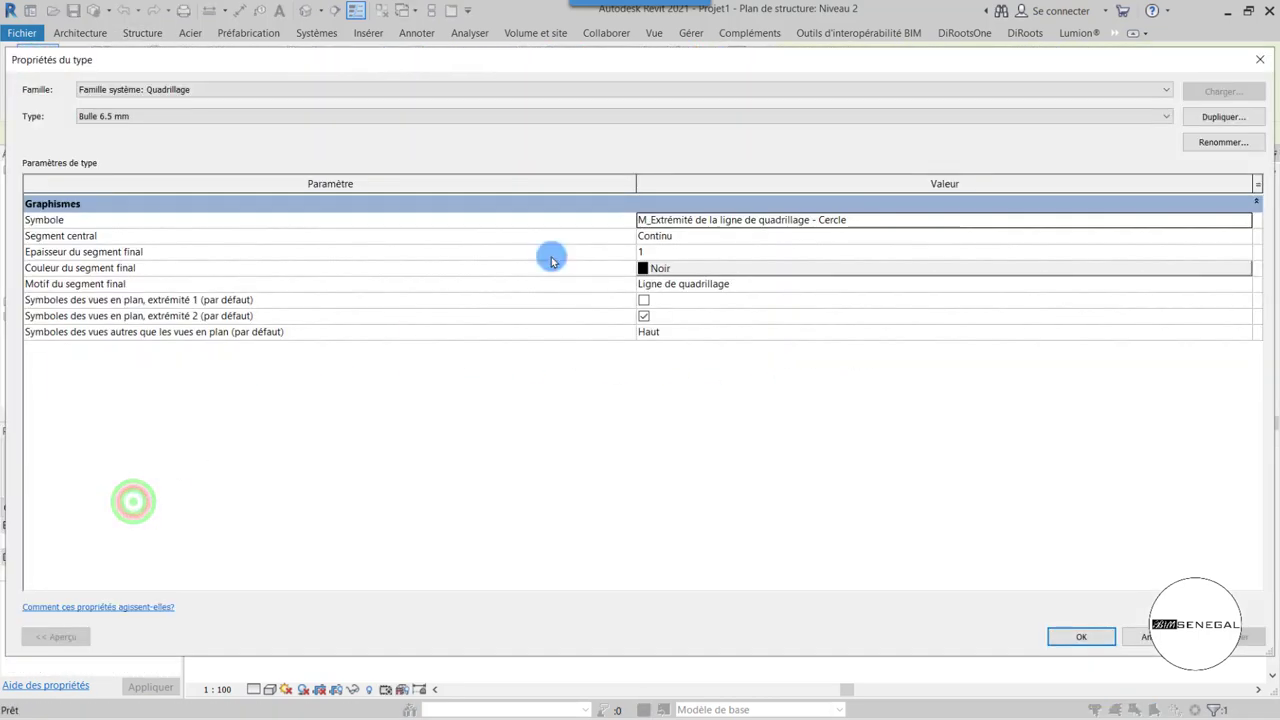
{"action": "left_click", "coordinate": [645, 303]}
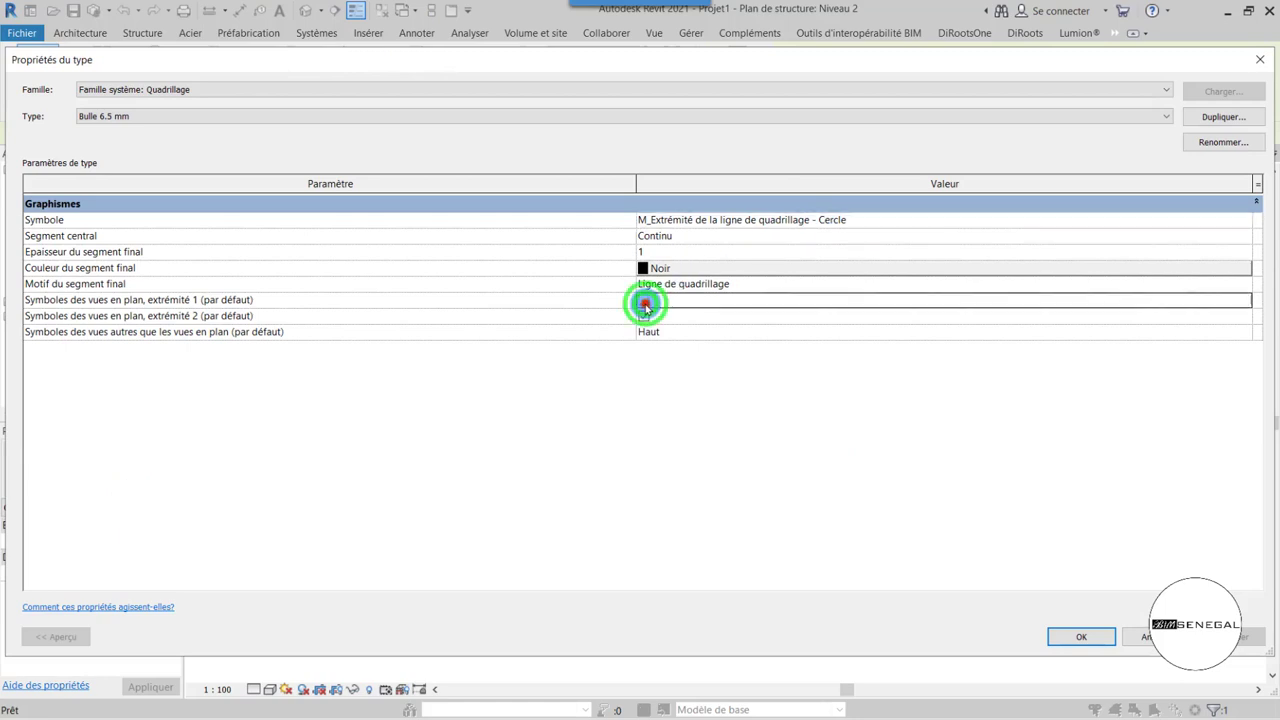
{"action": "left_click", "coordinate": [1083, 636]}
{"action": "left_click", "coordinate": [654, 617]}
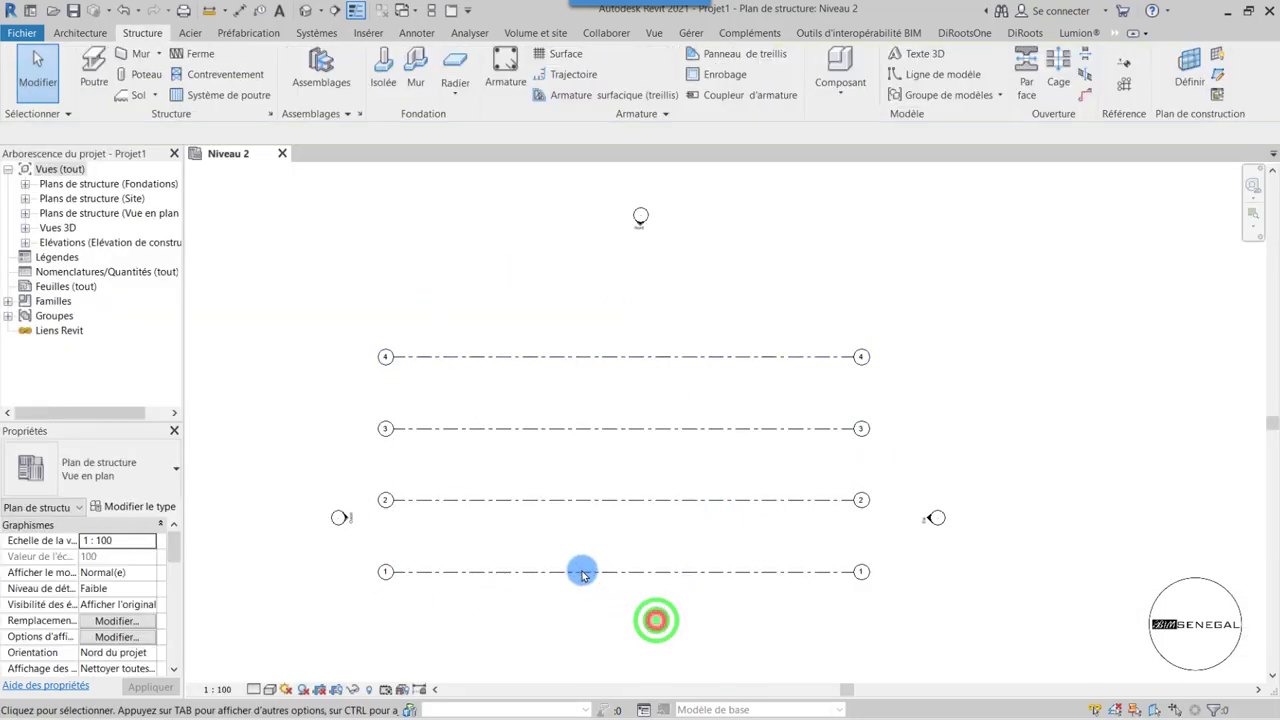
{"action": "scroll", "coordinate": [580, 569], "scroll_direction": "up", "scroll_amount": 1}
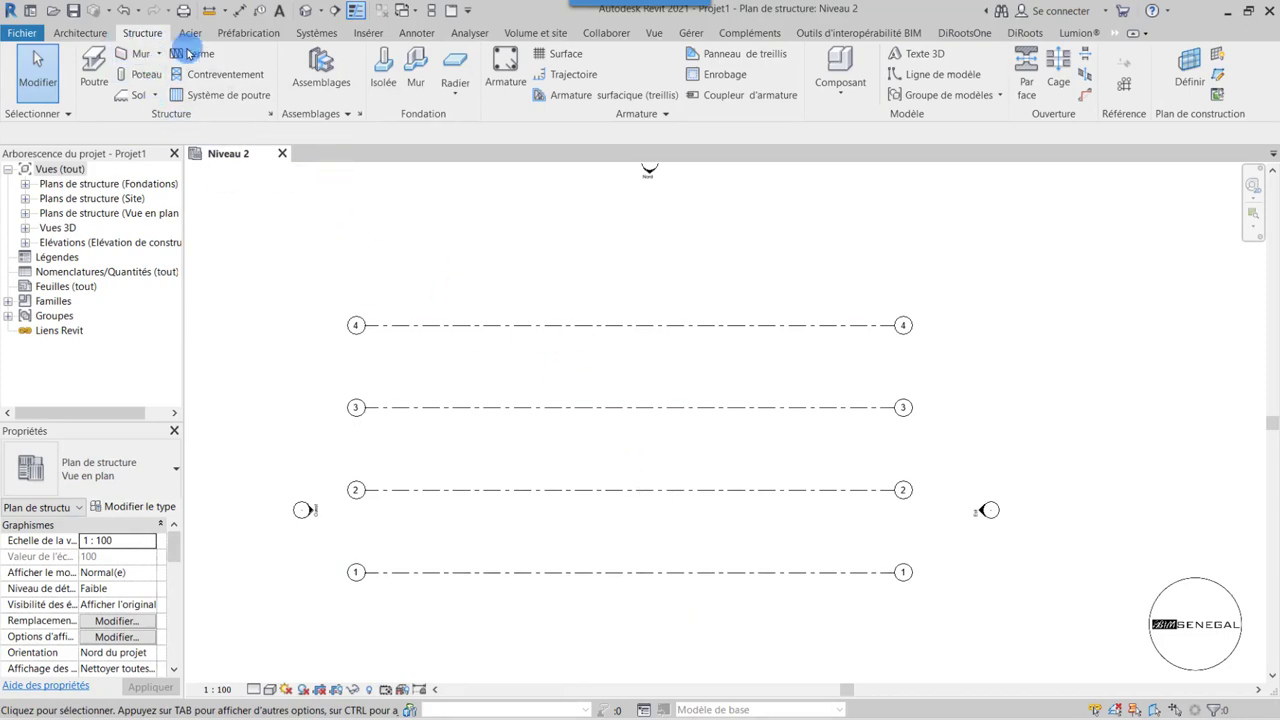
- Load the PORTIQUE.rfa family from the Bureau folder into Projet1
{"action": "left_click", "coordinate": [369, 33]}
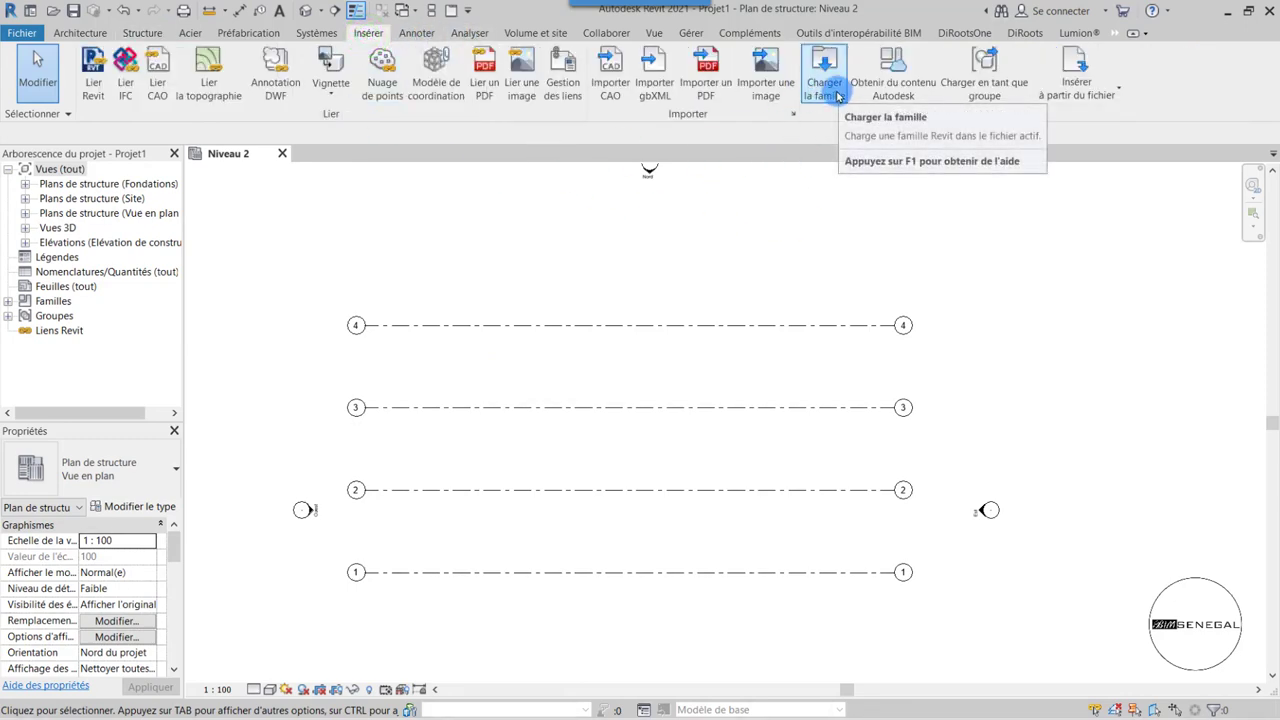
{"action": "left_click", "coordinate": [826, 88]}
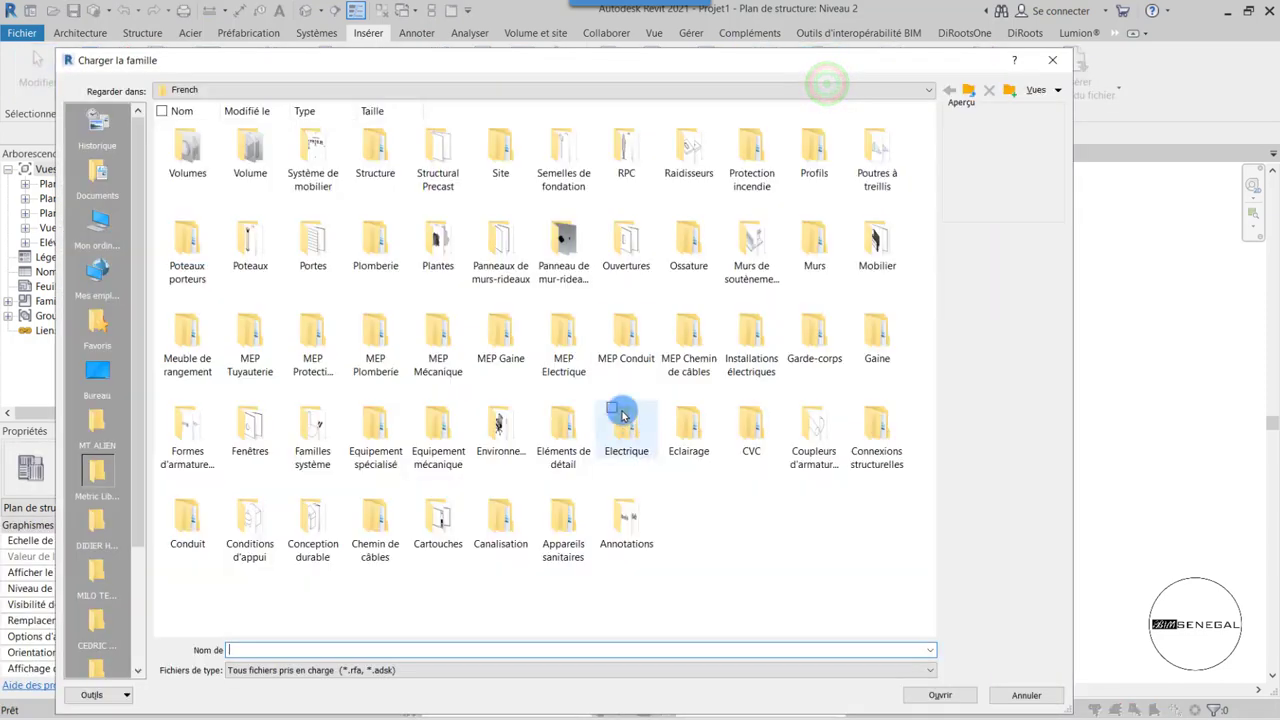
{"action": "left_click", "coordinate": [100, 375]}
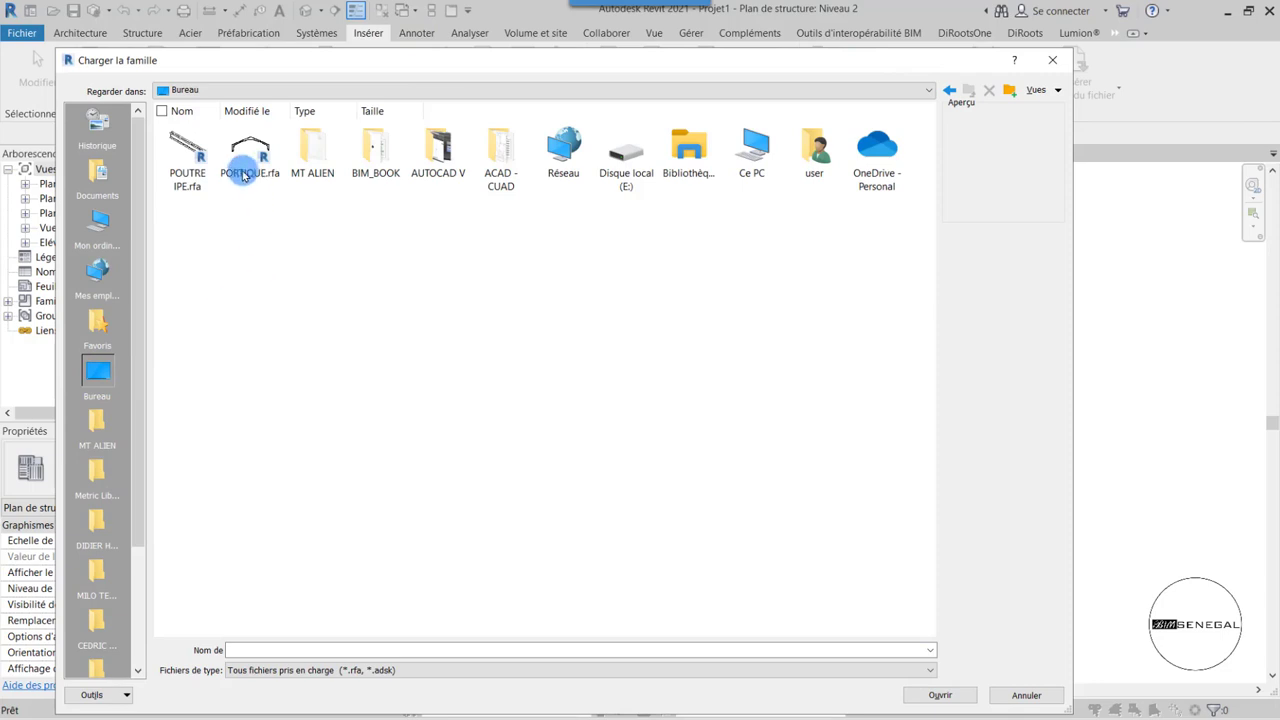
{"action": "left_click", "coordinate": [231, 146]}
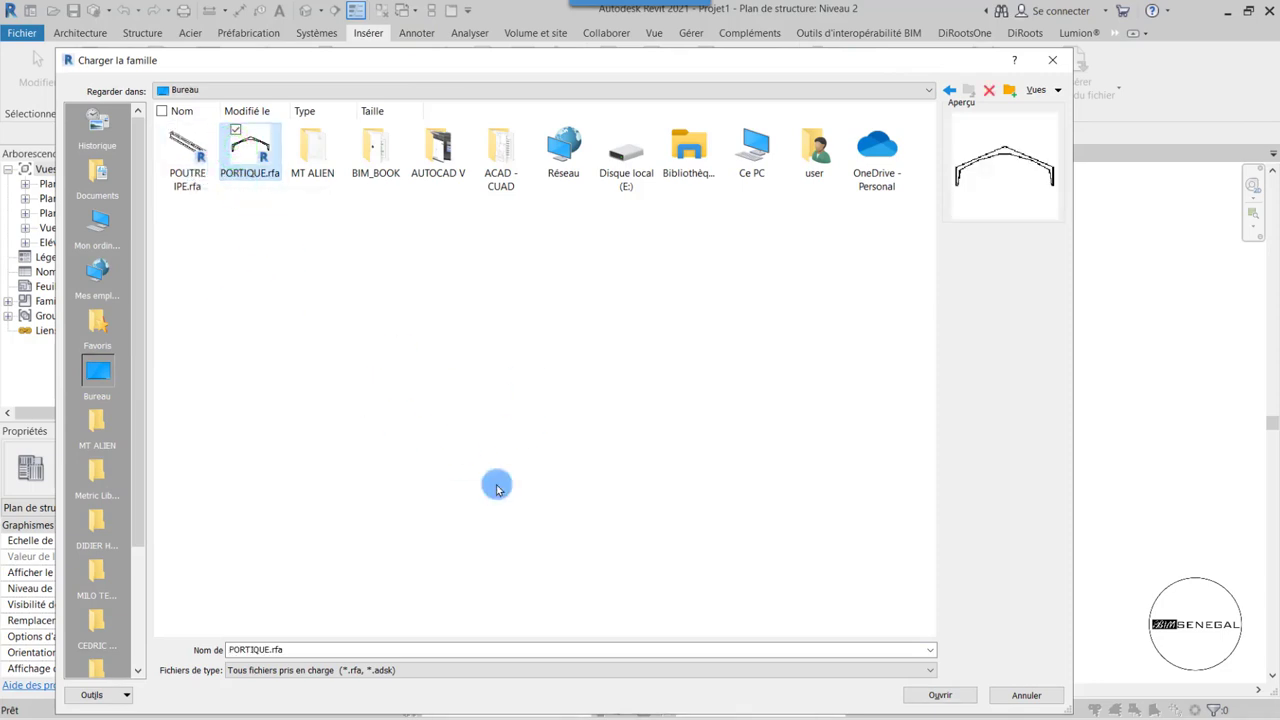
{"action": "left_click", "coordinate": [935, 693]}
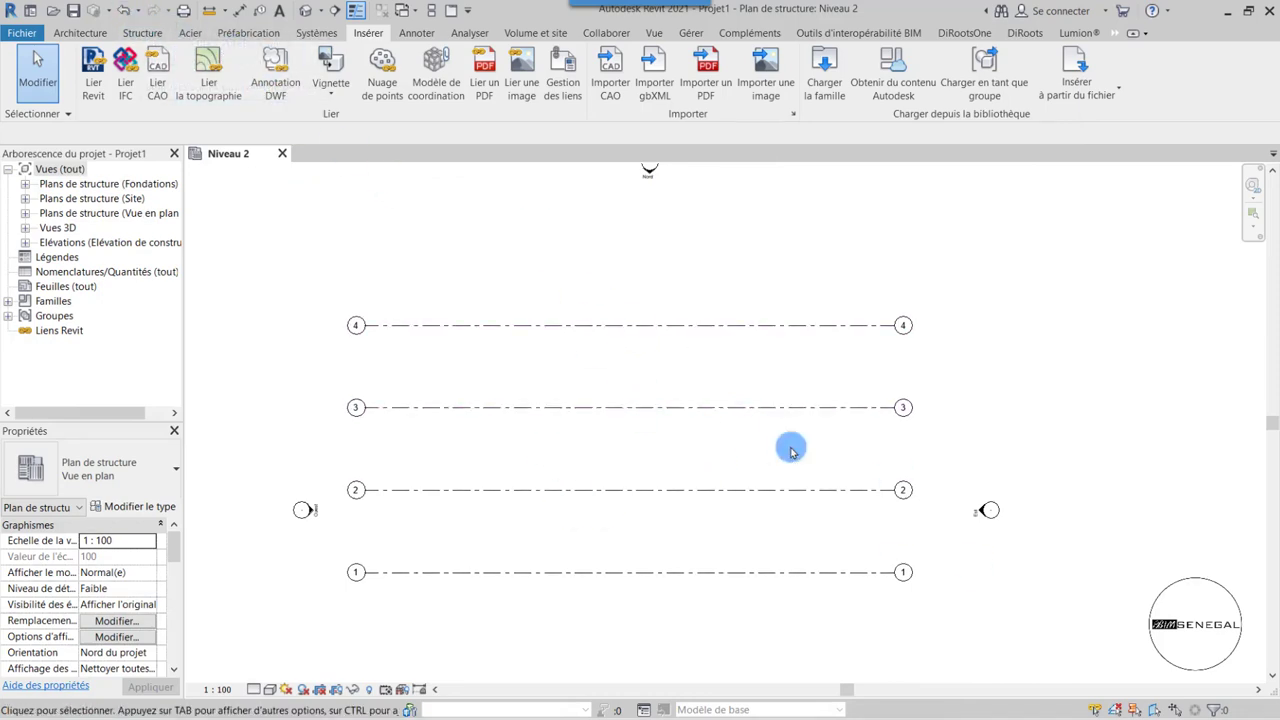
- Start a structural beam using the PORTIQUE 76'-0"w 3-12p type
{"action": "left_click", "coordinate": [145, 36]}
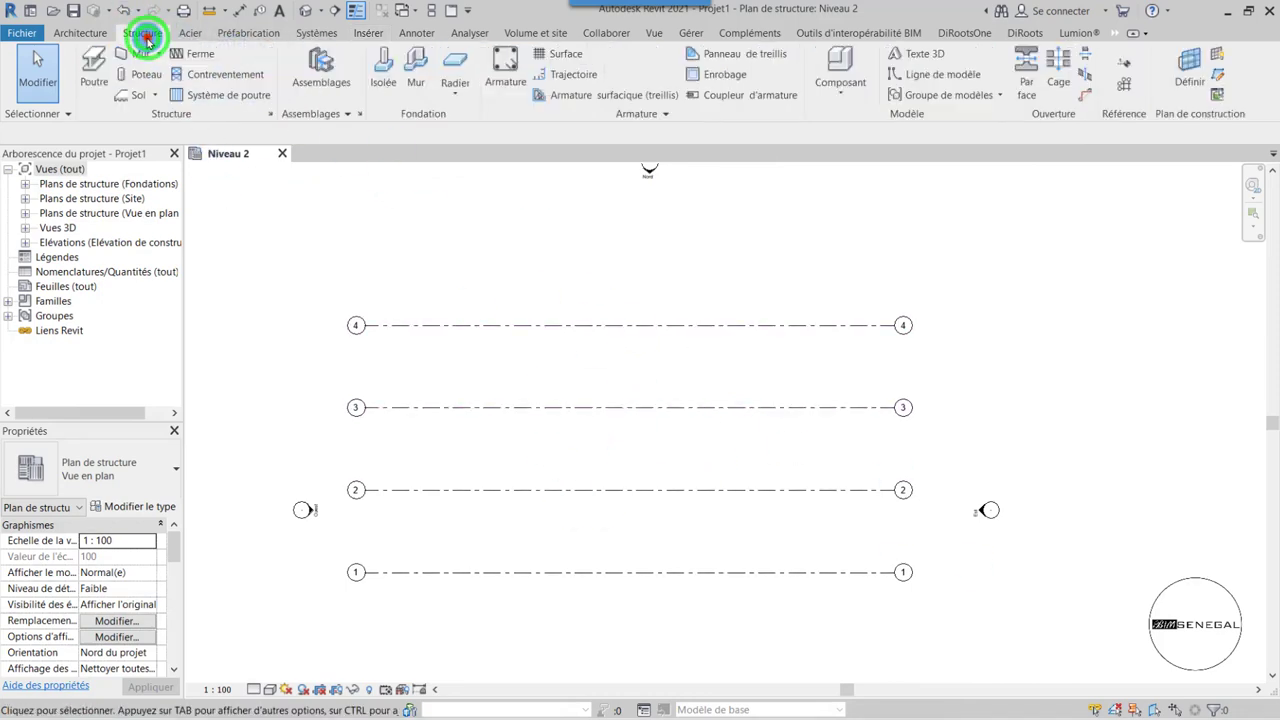
{"action": "left_click", "coordinate": [93, 77]}
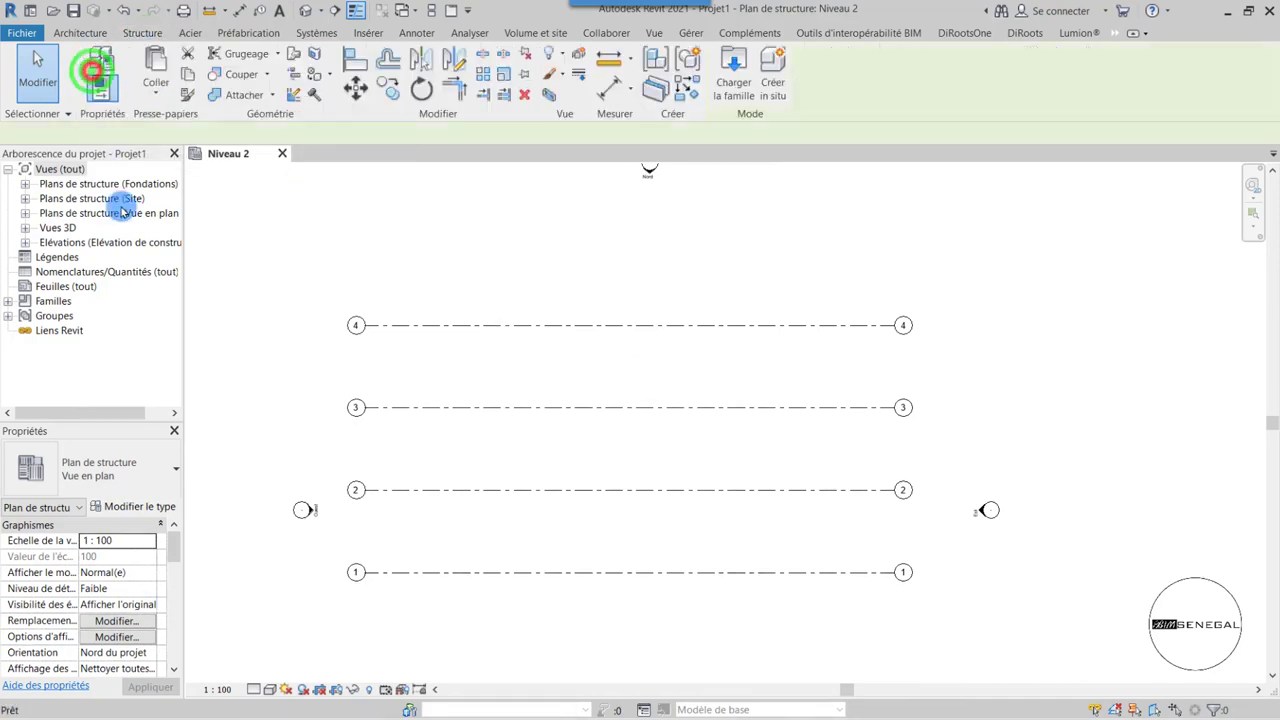
{"action": "left_click", "coordinate": [98, 468]}
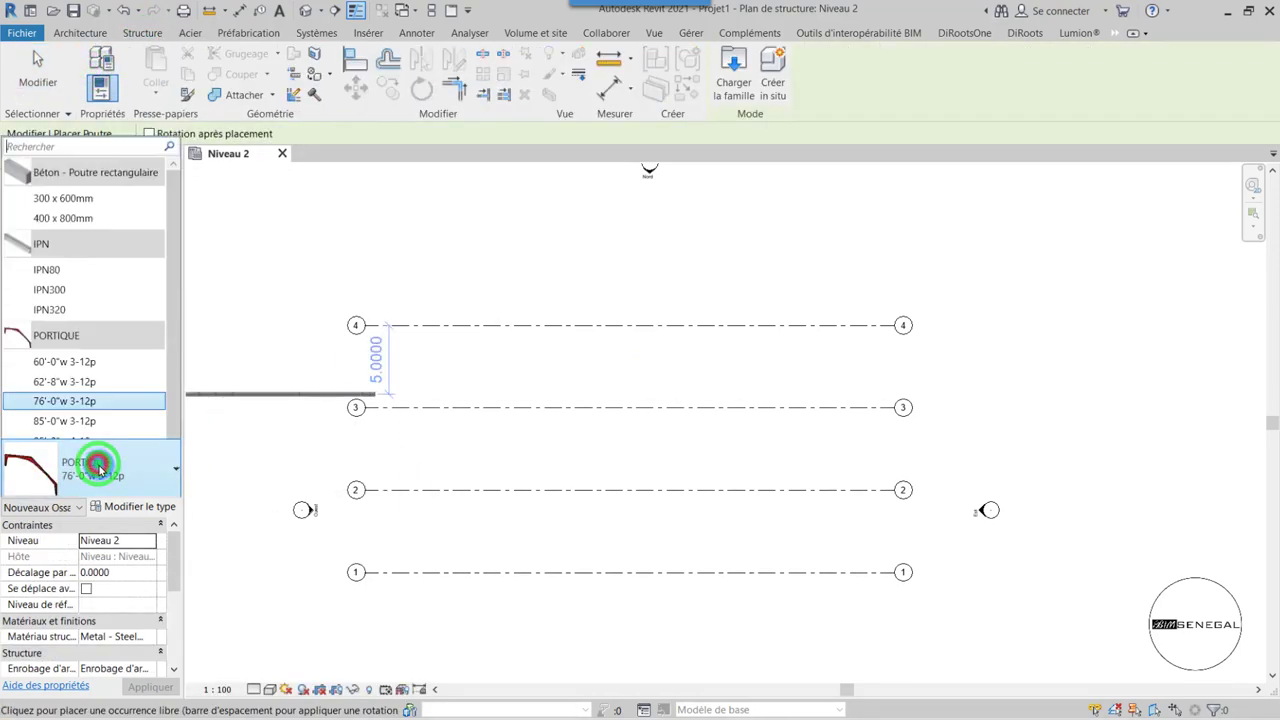
{"action": "left_click", "coordinate": [55, 203]}
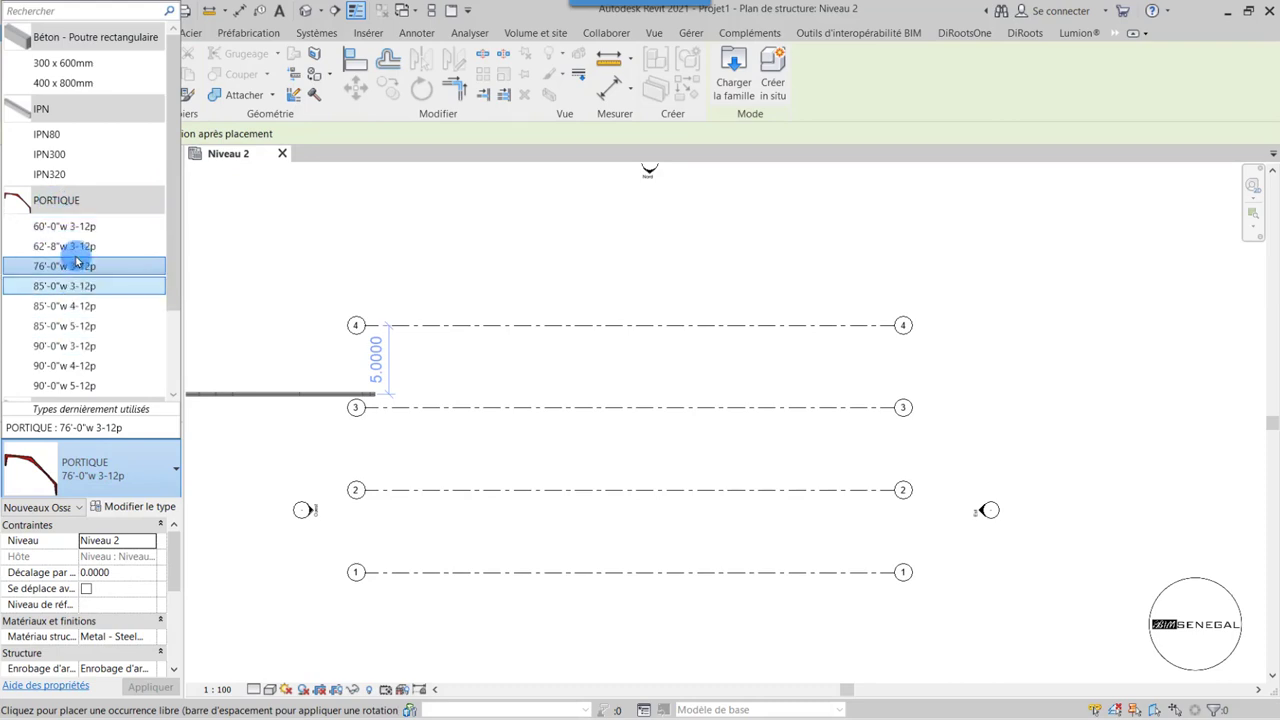
{"action": "scroll", "coordinate": [85, 321], "scroll_direction": "down", "scroll_amount": 2}
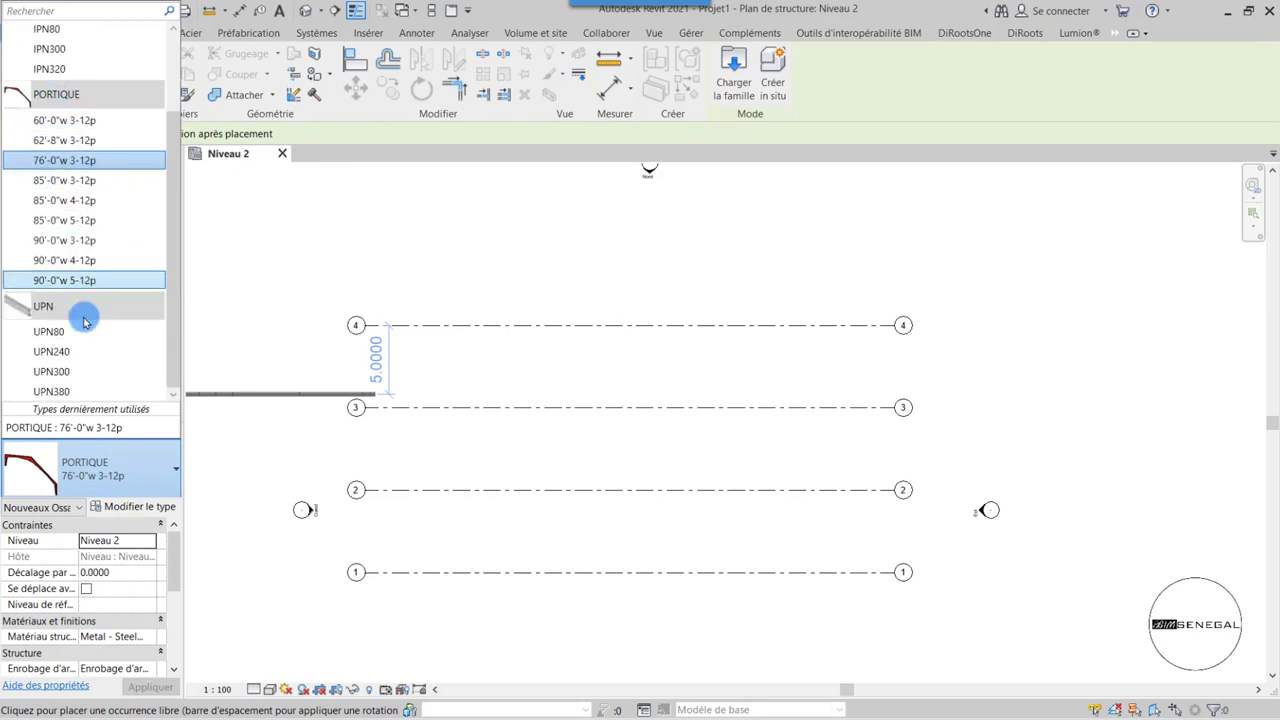
{"action": "scroll", "coordinate": [105, 270], "scroll_direction": "up", "scroll_amount": 2}
{"action": "left_click", "coordinate": [90, 263]}
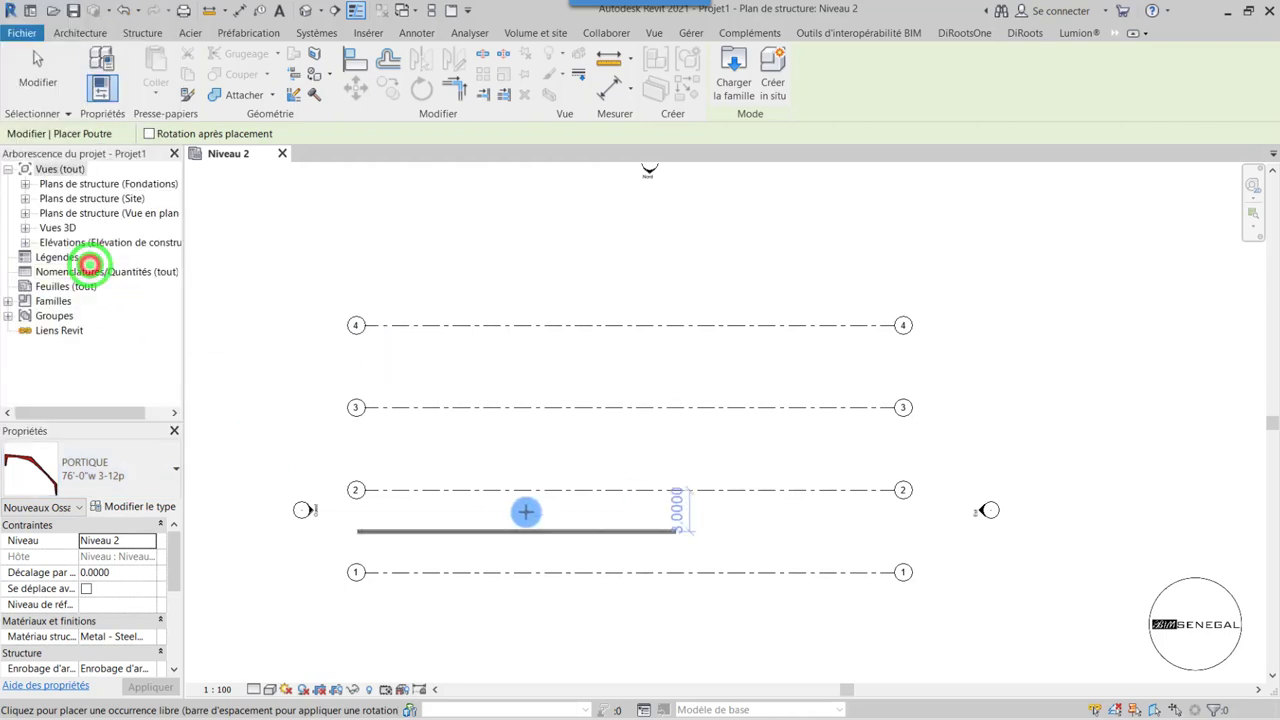
{"action": "scroll", "coordinate": [680, 550], "scroll_direction": "up", "scroll_amount": 1}
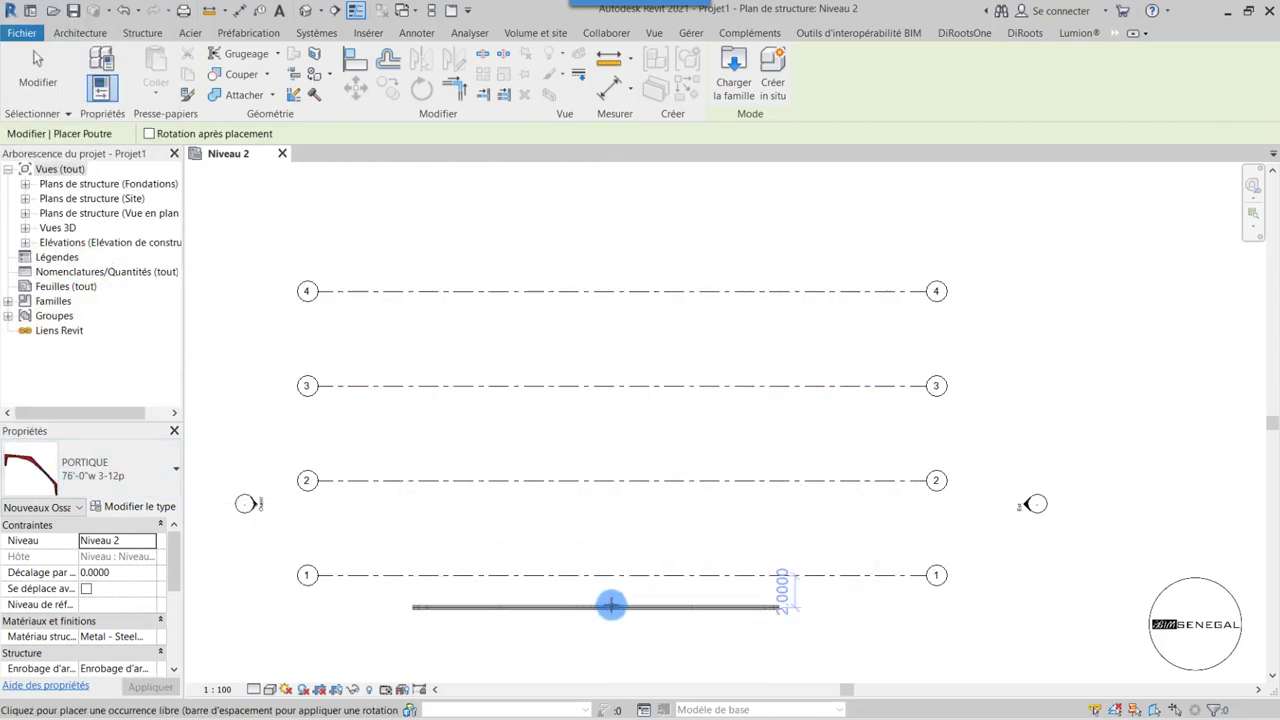
{"action": "scroll", "coordinate": [615, 565], "scroll_direction": "up", "scroll_amount": 5}
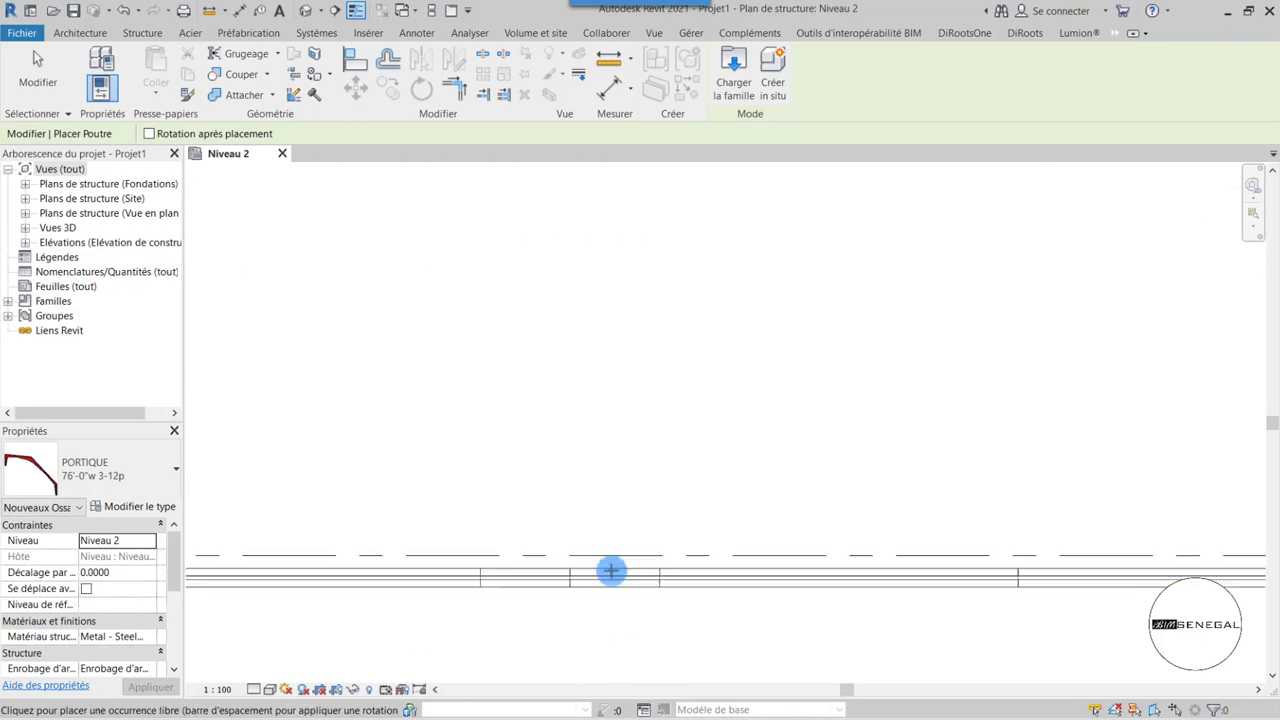
- Place the frame along grid line 1, then select the placed member
{"action": "left_click", "coordinate": [625, 562]}
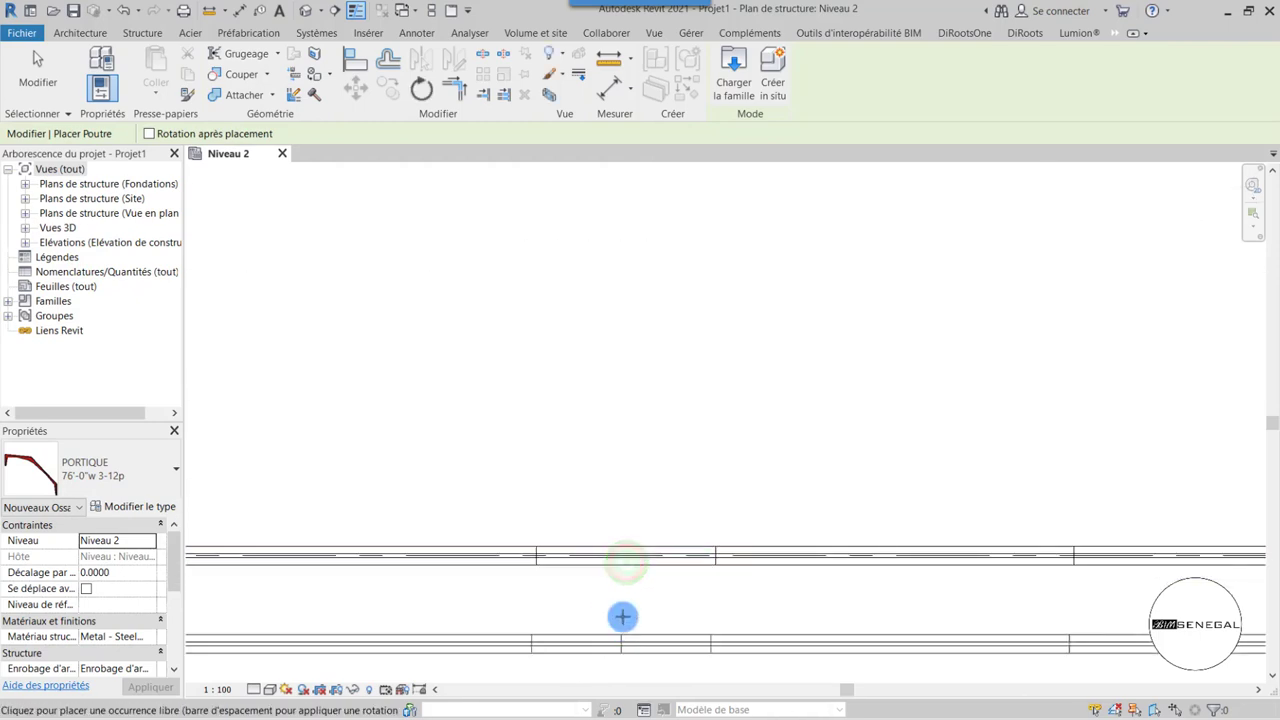
{"action": "scroll", "coordinate": [622, 612], "scroll_direction": "down", "scroll_amount": 3}
{"action": "scroll", "coordinate": [622, 608], "scroll_direction": "down", "scroll_amount": 3}
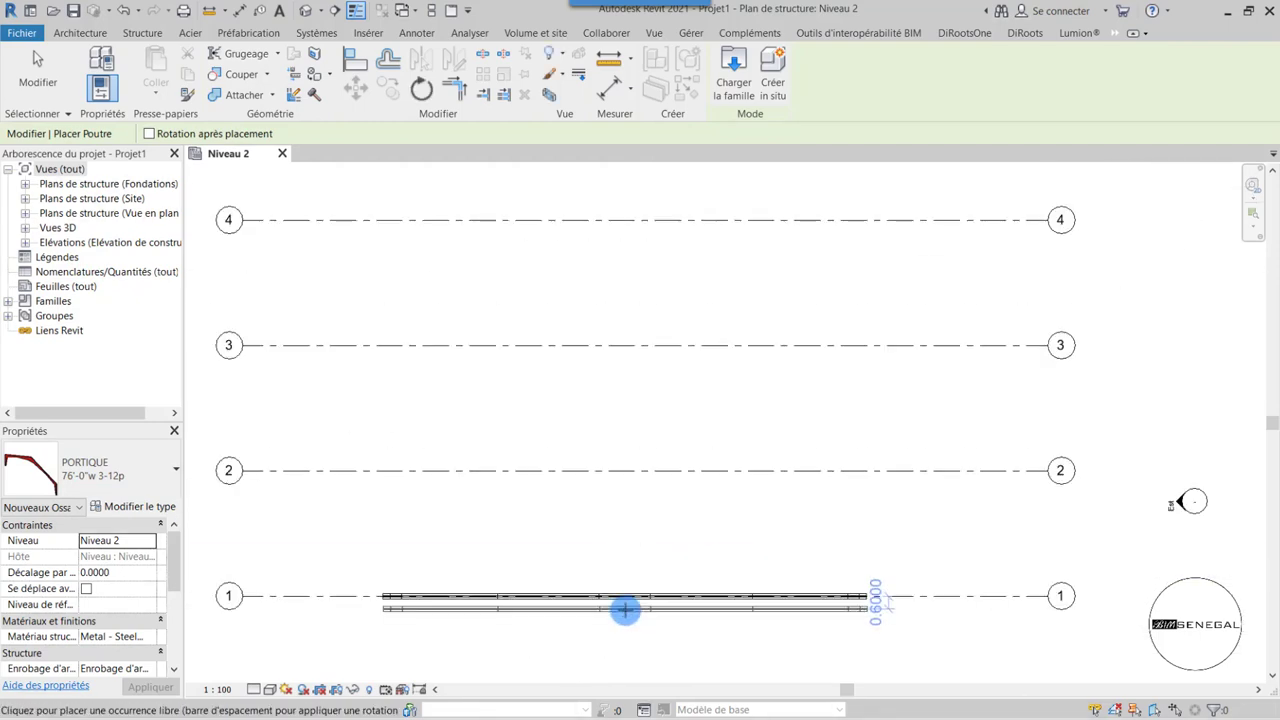
{"action": "left_click", "coordinate": [37, 75]}
{"action": "scroll", "coordinate": [850, 600], "scroll_direction": "up", "scroll_amount": 2}
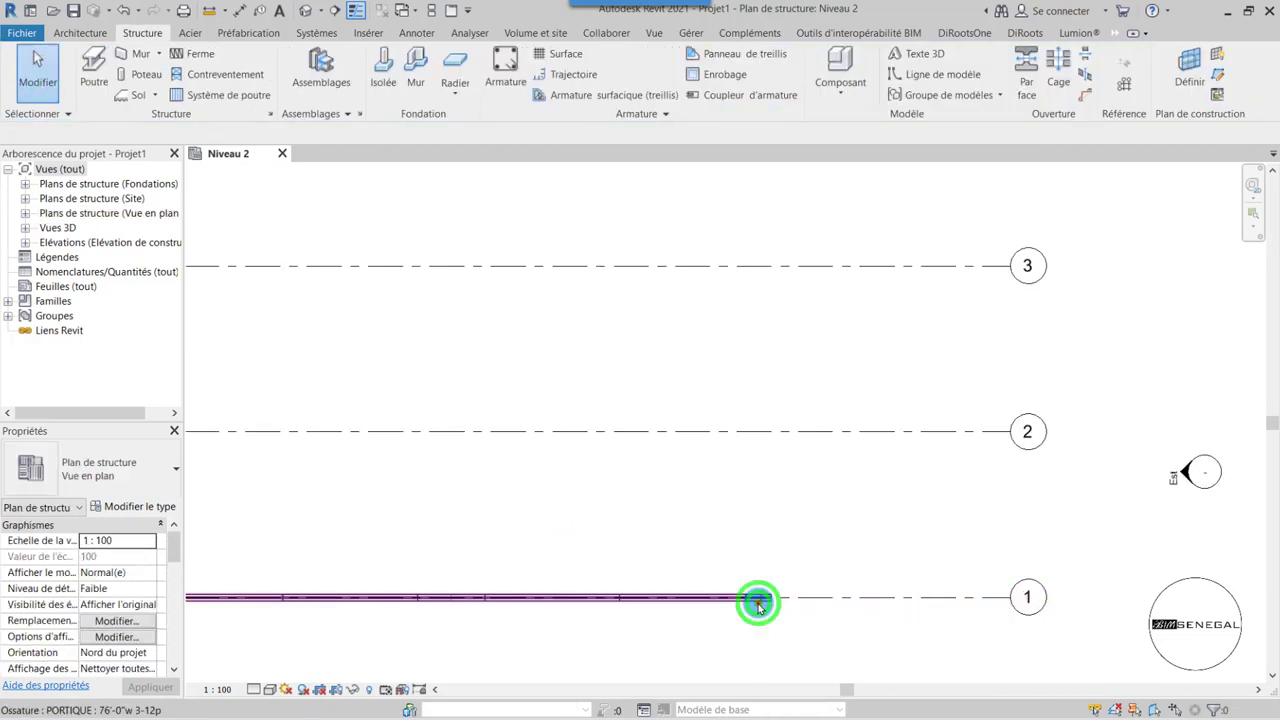
{"action": "left_click", "coordinate": [758, 603]}
{"action": "scroll", "coordinate": [900, 577], "scroll_direction": "down", "scroll_amount": 2}
{"action": "scroll", "coordinate": [900, 575], "scroll_direction": "down", "scroll_amount": 1}
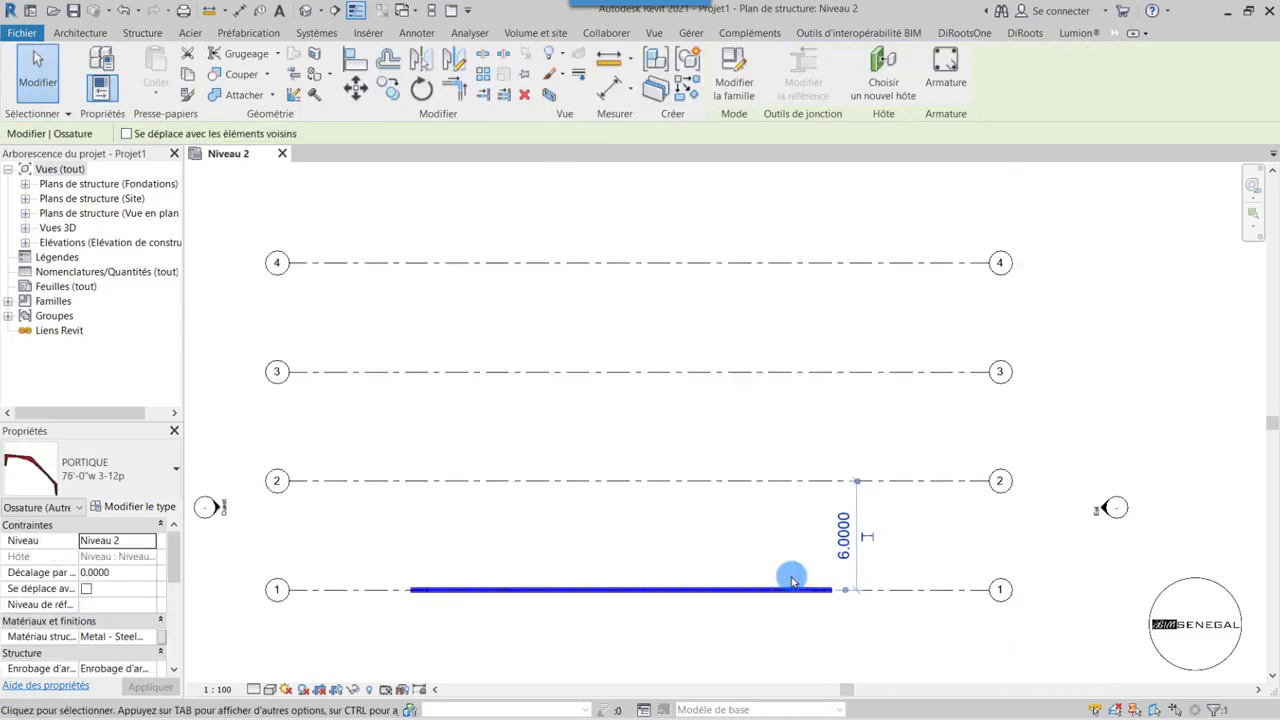
- Copy the frame with Multiple enabled, placing copies 6 apart at grids 2 and 3
{"action": "scroll", "coordinate": [791, 579], "scroll_direction": "up", "scroll_amount": 1}
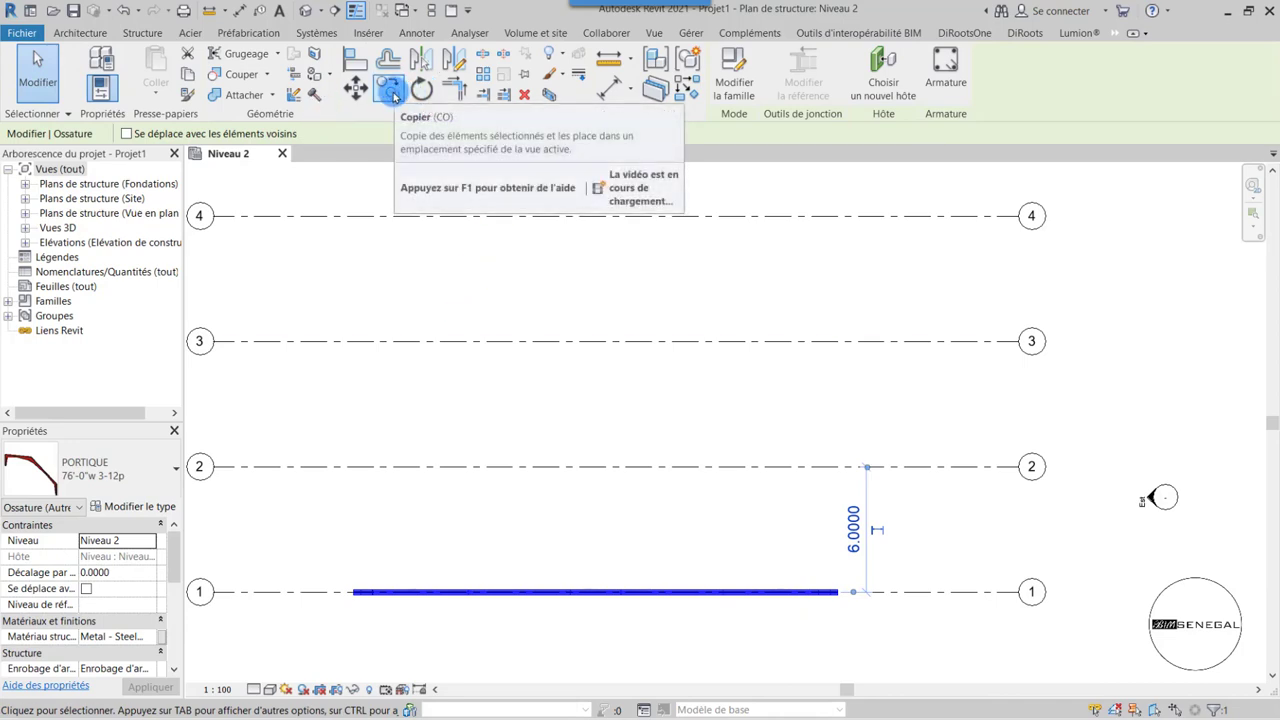
{"action": "left_click", "coordinate": [390, 90]}
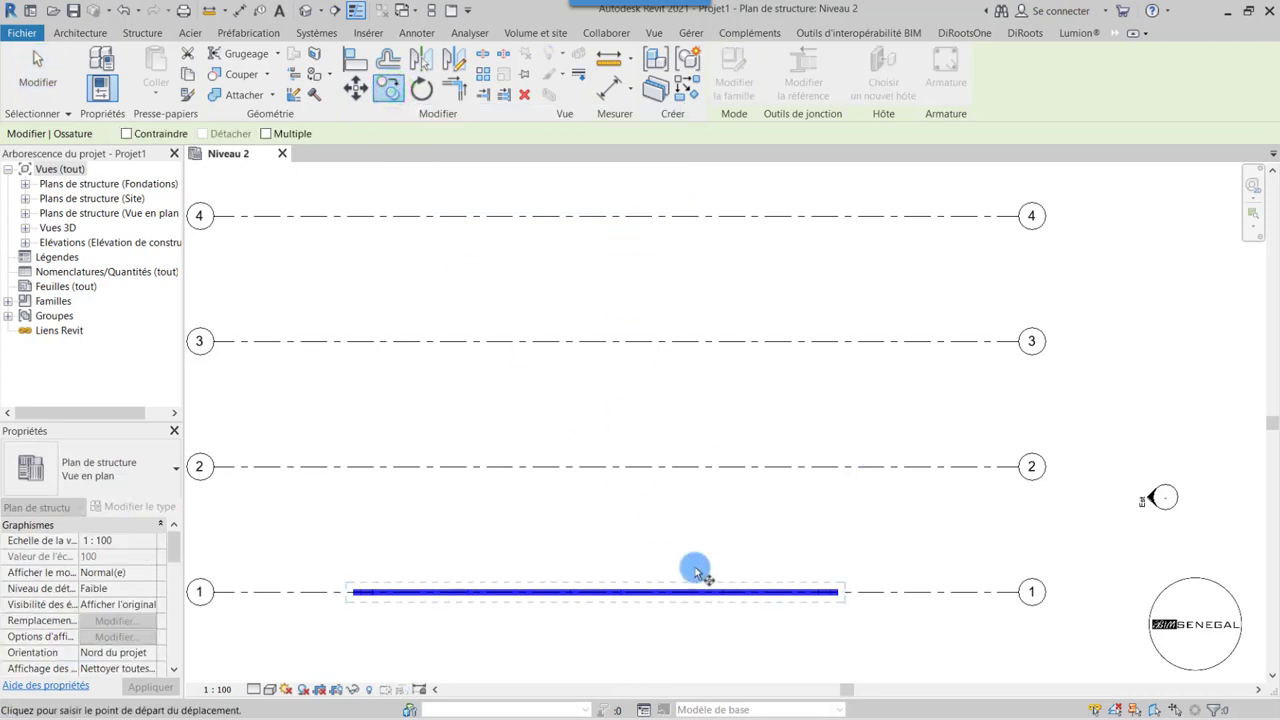
{"action": "scroll", "coordinate": [613, 586], "scroll_direction": "up", "scroll_amount": 1}
{"action": "scroll", "coordinate": [600, 591], "scroll_direction": "up", "scroll_amount": 2}
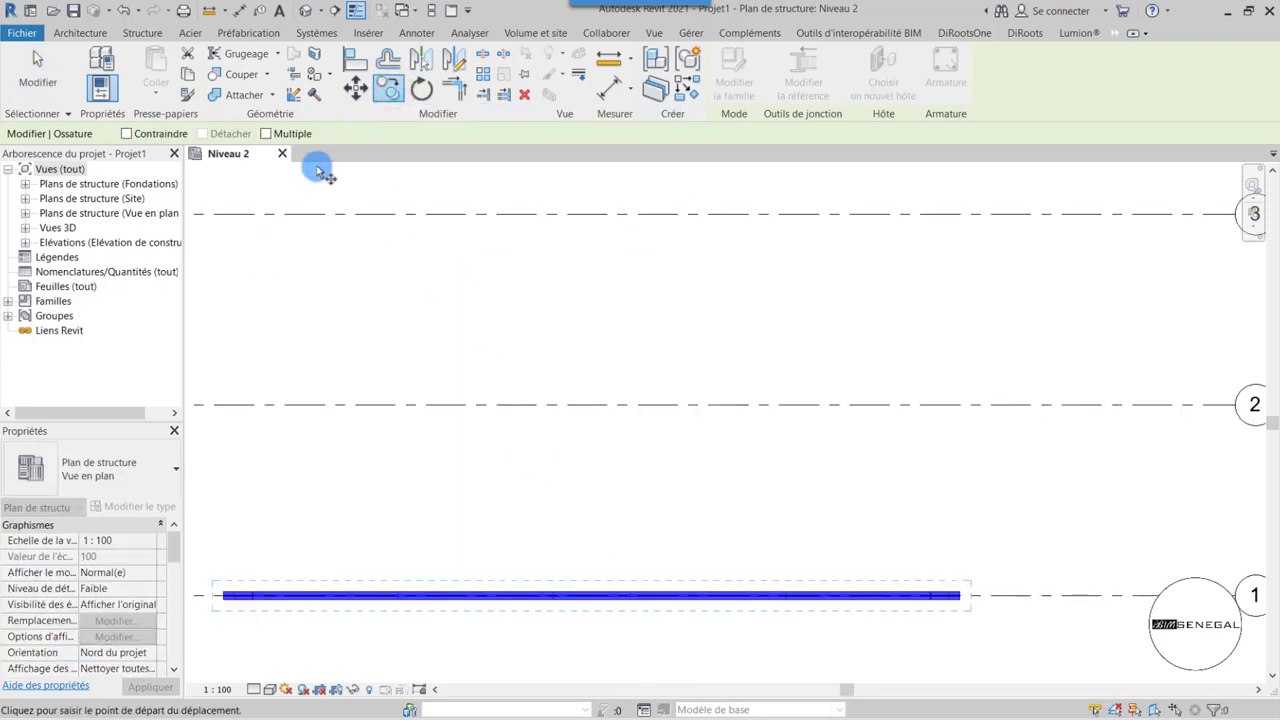
{"action": "left_click", "coordinate": [266, 134]}
{"action": "scroll", "coordinate": [640, 575], "scroll_direction": "up", "scroll_amount": 1}
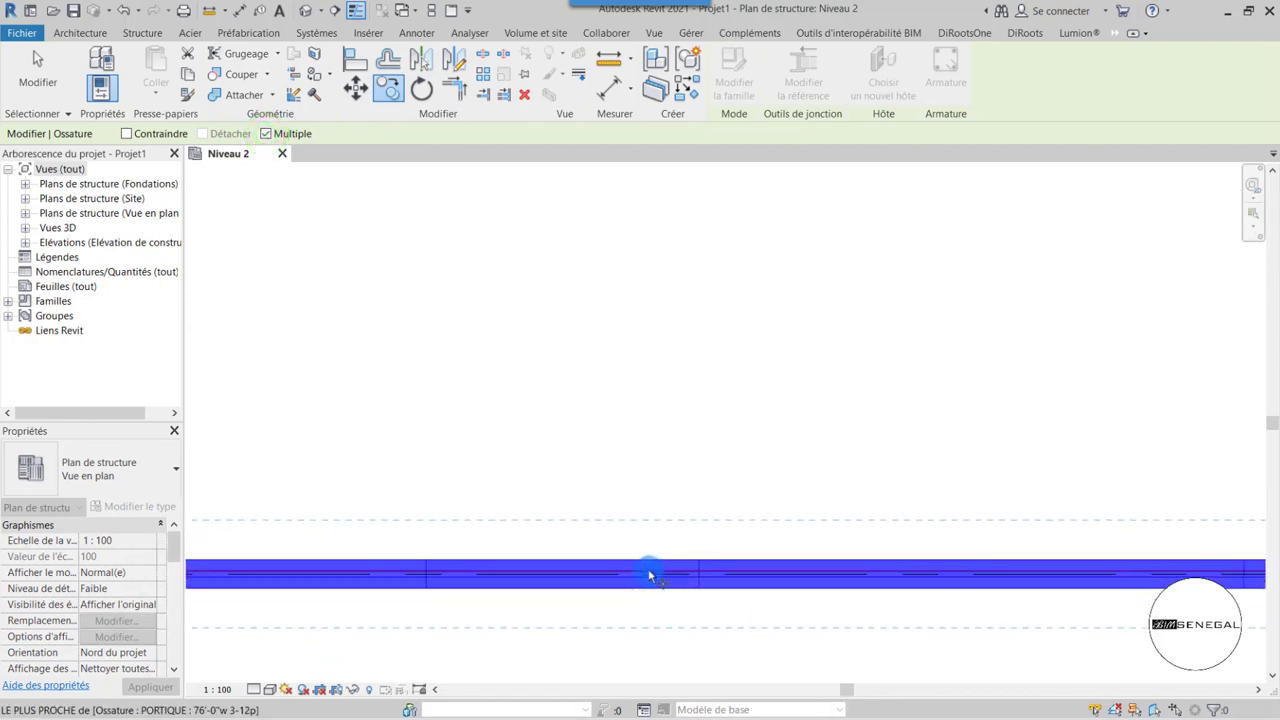
{"action": "scroll", "coordinate": [634, 576], "scroll_direction": "up", "scroll_amount": 1}
{"action": "scroll", "coordinate": [689, 578], "scroll_direction": "up", "scroll_amount": 1}
{"action": "left_click", "coordinate": [693, 575]}
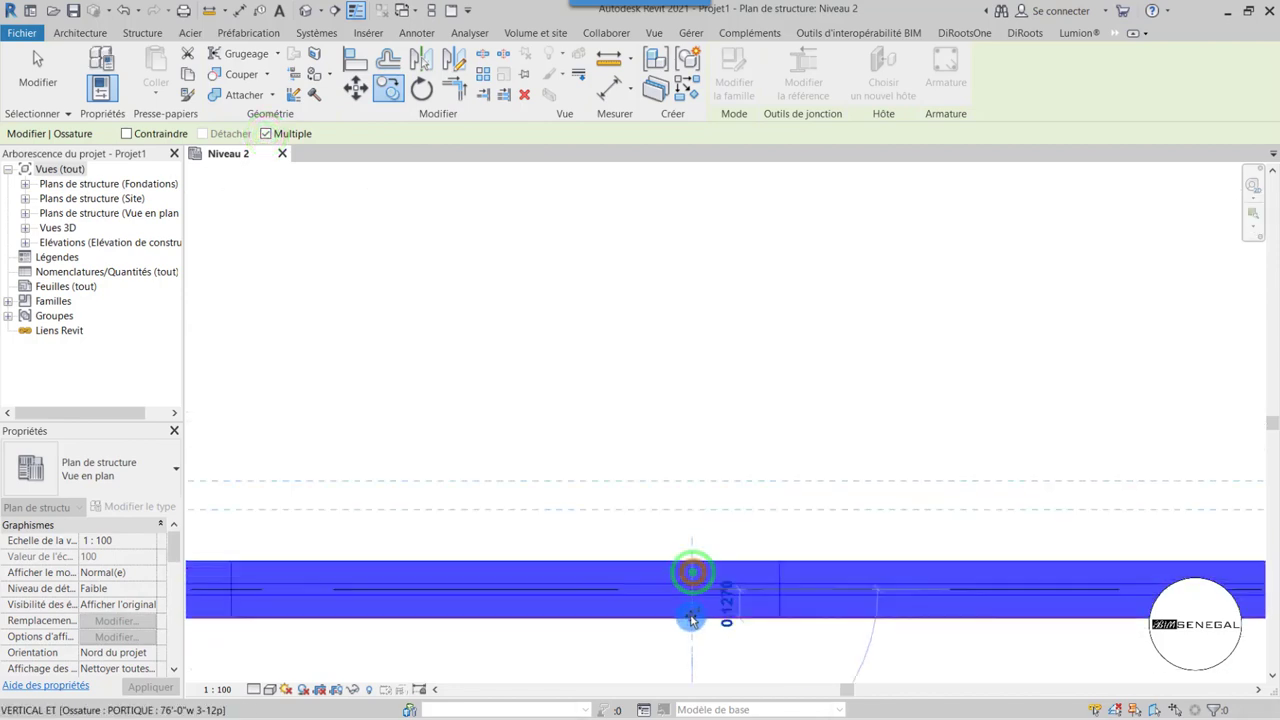
{"action": "scroll", "coordinate": [689, 590], "scroll_direction": "down", "scroll_amount": 3}
{"action": "scroll", "coordinate": [689, 612], "scroll_direction": "down", "scroll_amount": 3}
{"action": "type", "text": "6"}
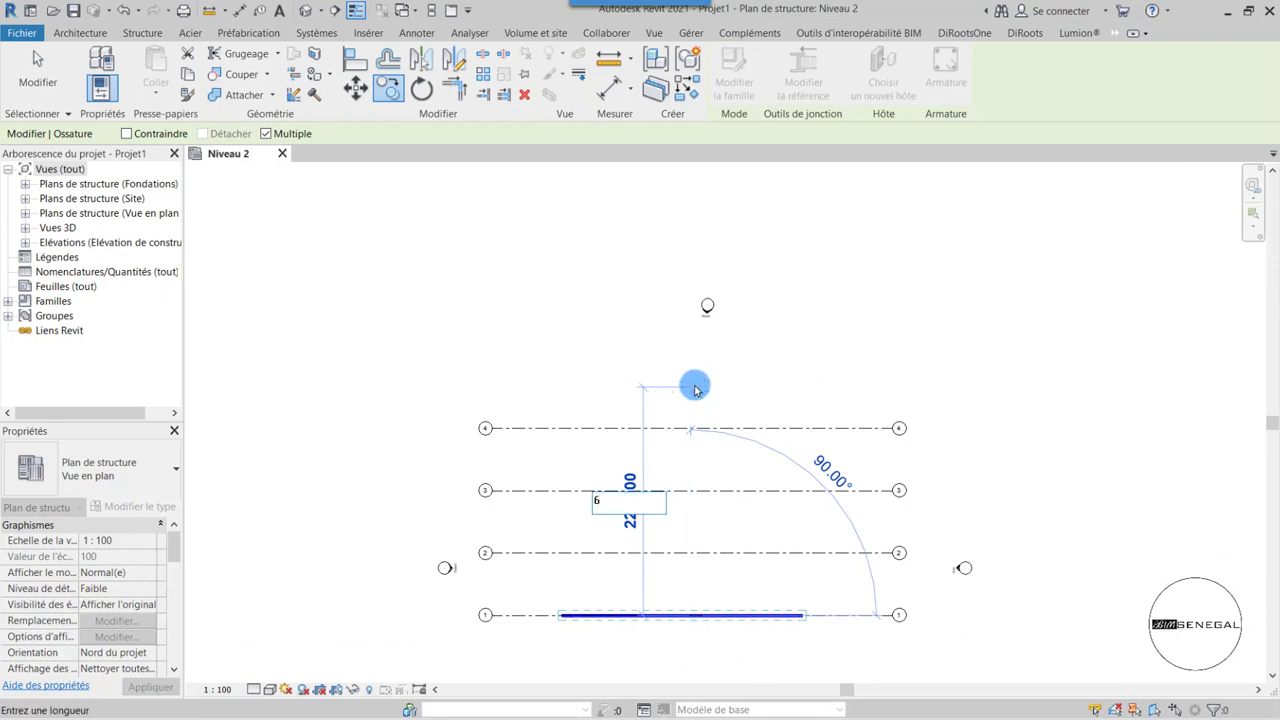
{"action": "key", "text": "Return"}
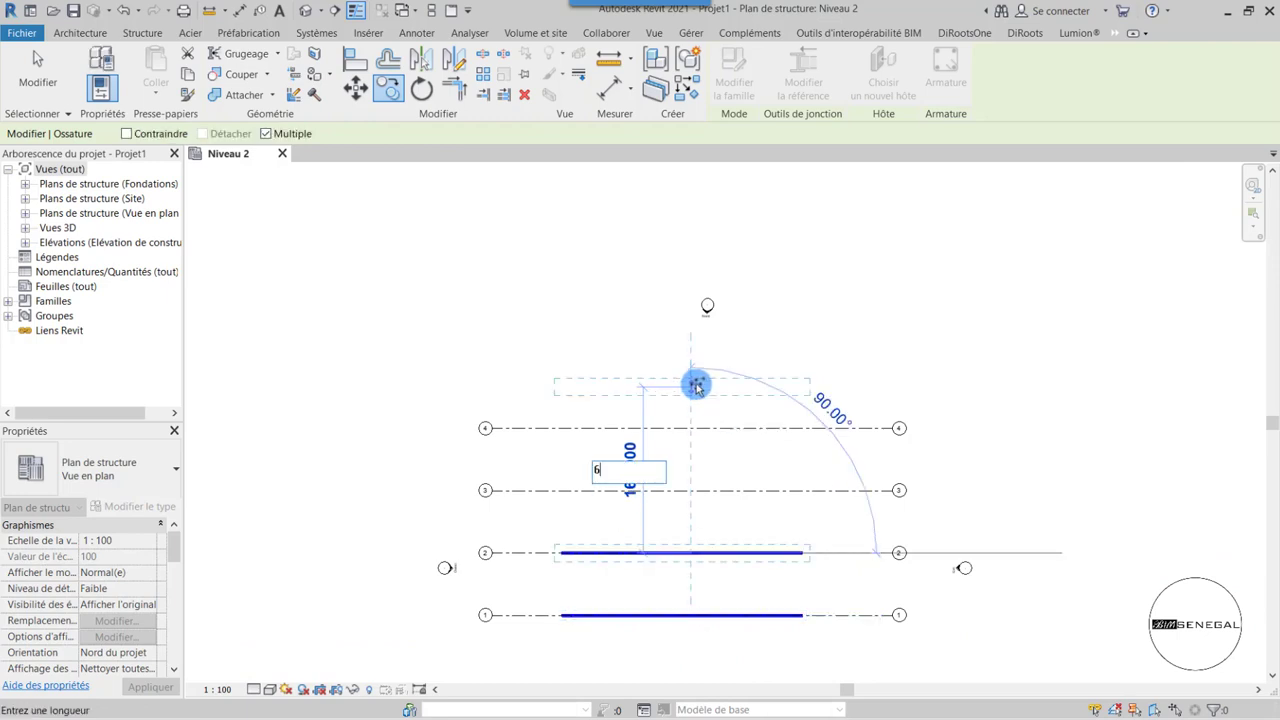
{"action": "key", "text": "Return"}
{"action": "key", "text": "Return"}
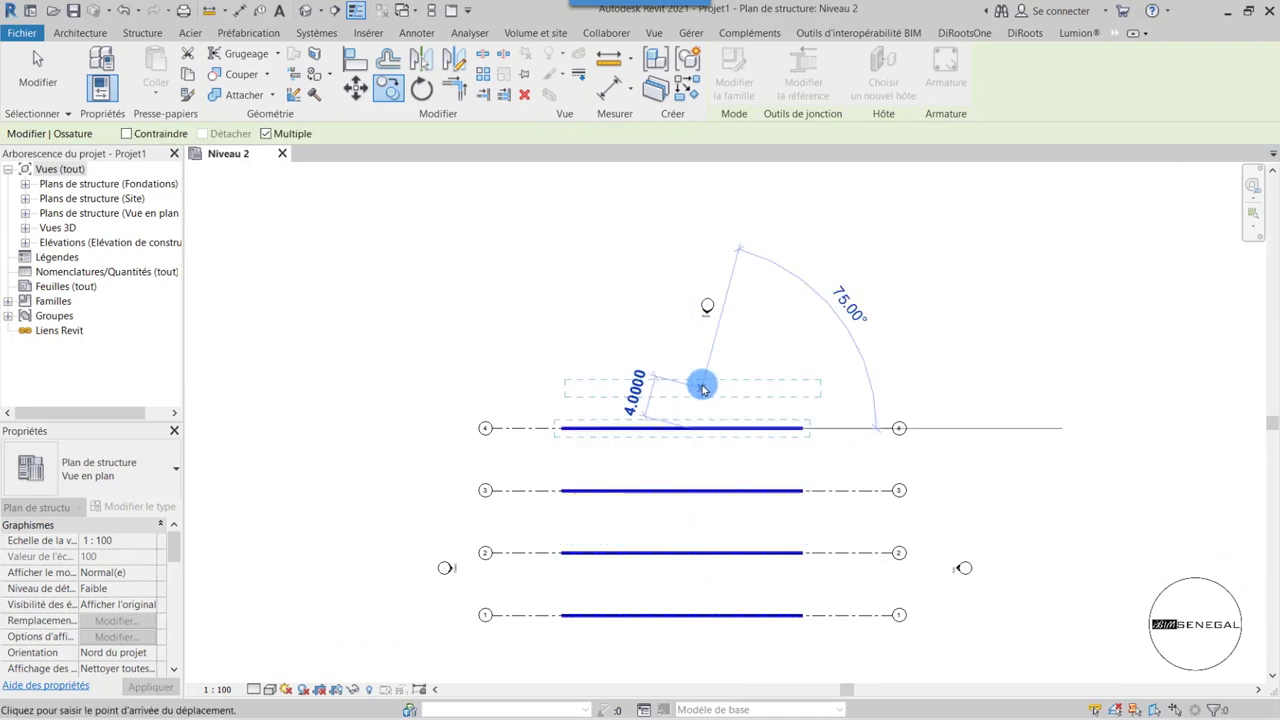
- Finish copying and zoom around the plan to check the frames on grids 1–4
{"action": "left_click", "coordinate": [37, 70]}
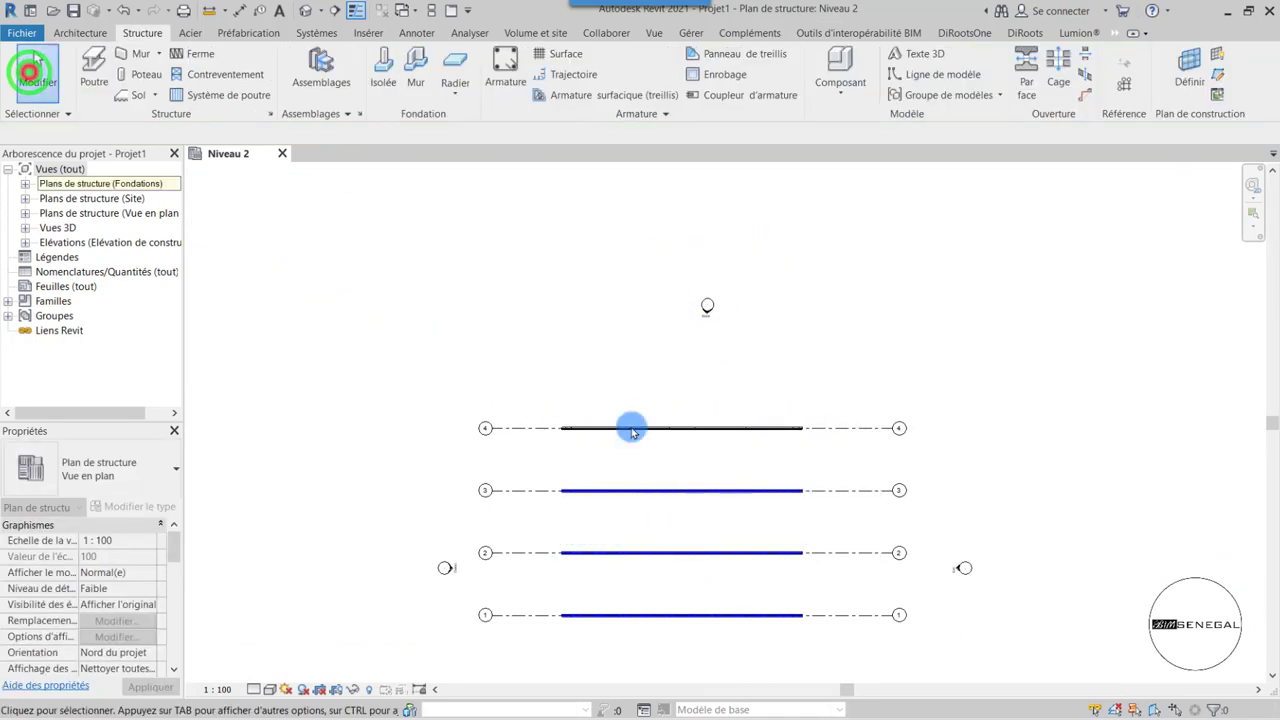
{"action": "scroll", "coordinate": [743, 667], "scroll_direction": "up", "scroll_amount": 2}
{"action": "scroll", "coordinate": [729, 500], "scroll_direction": "up", "scroll_amount": 1}
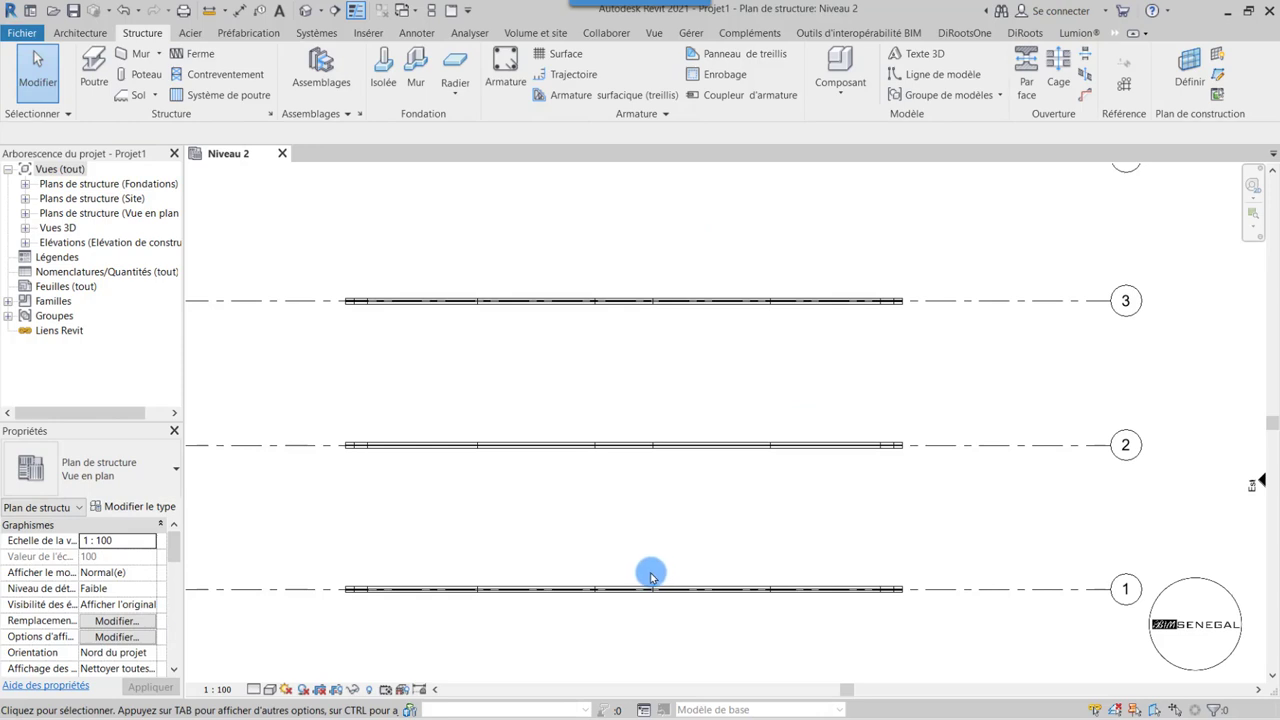
{"action": "scroll", "coordinate": [648, 580], "scroll_direction": "down", "scroll_amount": 1}
{"action": "scroll", "coordinate": [648, 585], "scroll_direction": "down", "scroll_amount": 2}
{"action": "scroll", "coordinate": [658, 598], "scroll_direction": "up", "scroll_amount": 2}
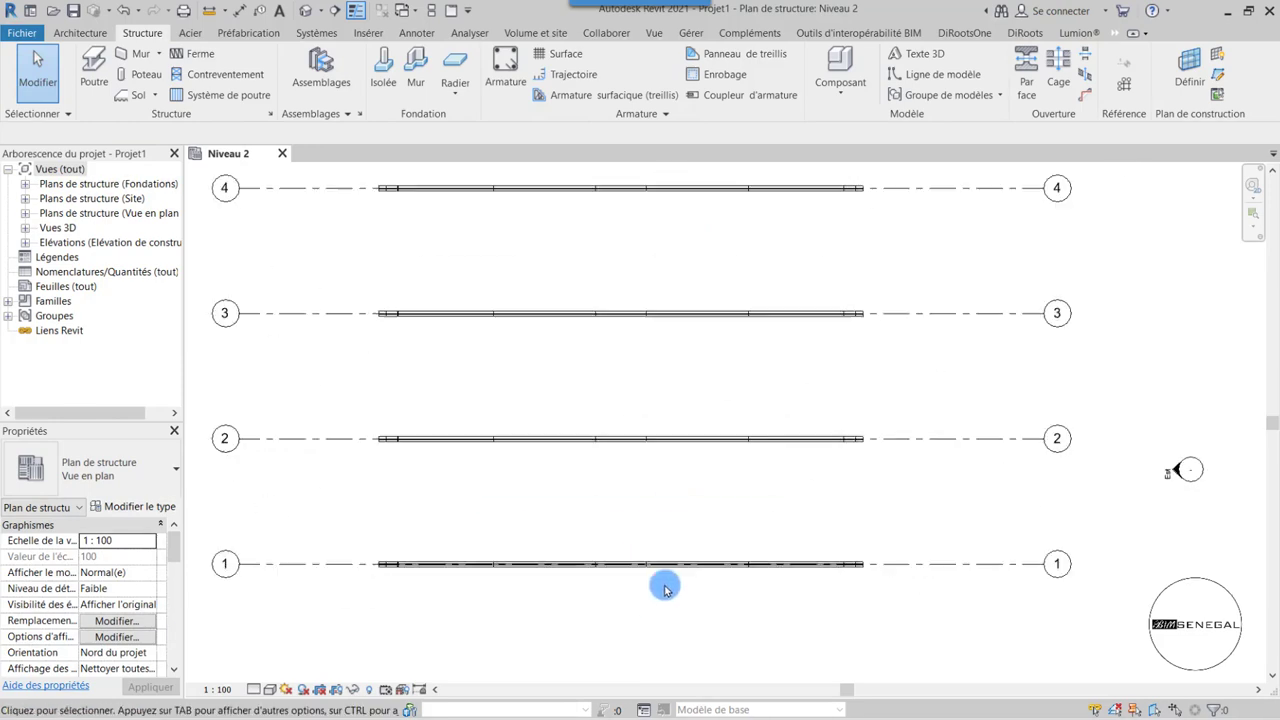
{"action": "scroll", "coordinate": [700, 589], "scroll_direction": "up", "scroll_amount": 1}
{"action": "scroll", "coordinate": [674, 583], "scroll_direction": "down", "scroll_amount": 2}
{"action": "scroll", "coordinate": [674, 583], "scroll_direction": "down", "scroll_amount": 1}
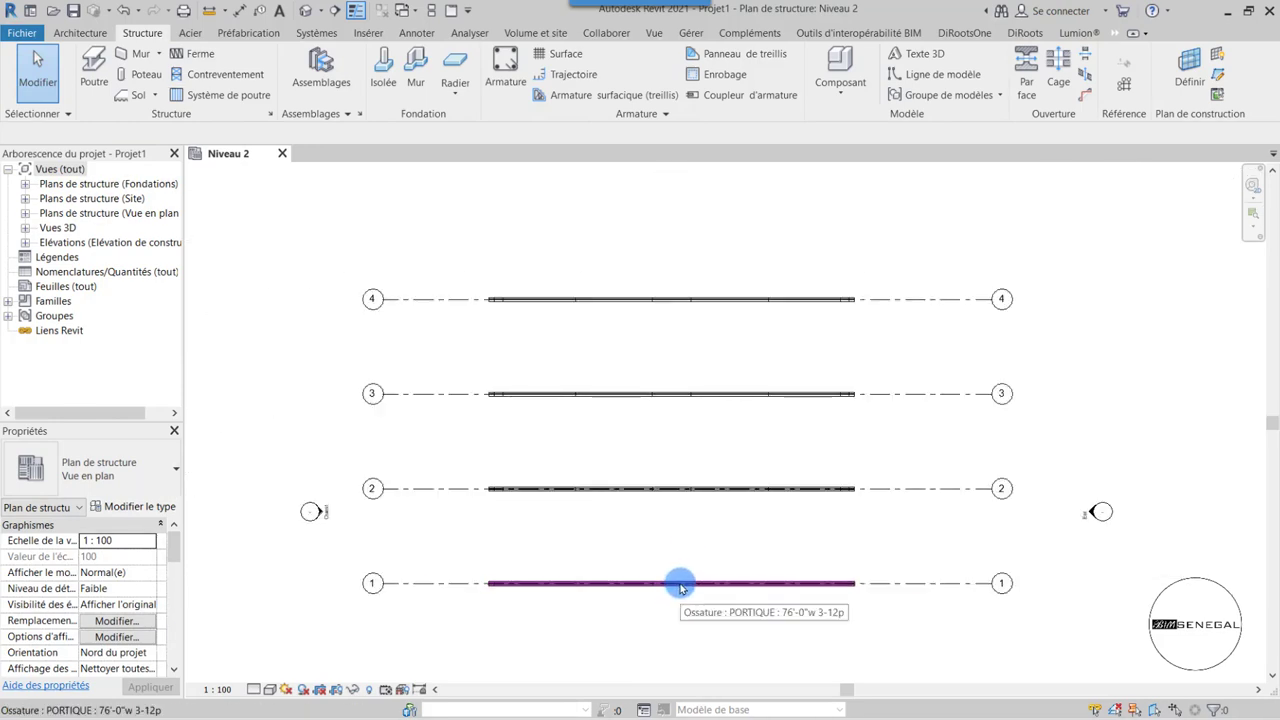
{"action": "scroll", "coordinate": [694, 286], "scroll_direction": "up", "scroll_amount": 1}
{"action": "scroll", "coordinate": [698, 341], "scroll_direction": "up", "scroll_amount": 2}
{"action": "scroll", "coordinate": [698, 341], "scroll_direction": "up", "scroll_amount": 1}
{"action": "scroll", "coordinate": [660, 326], "scroll_direction": "up", "scroll_amount": 1}
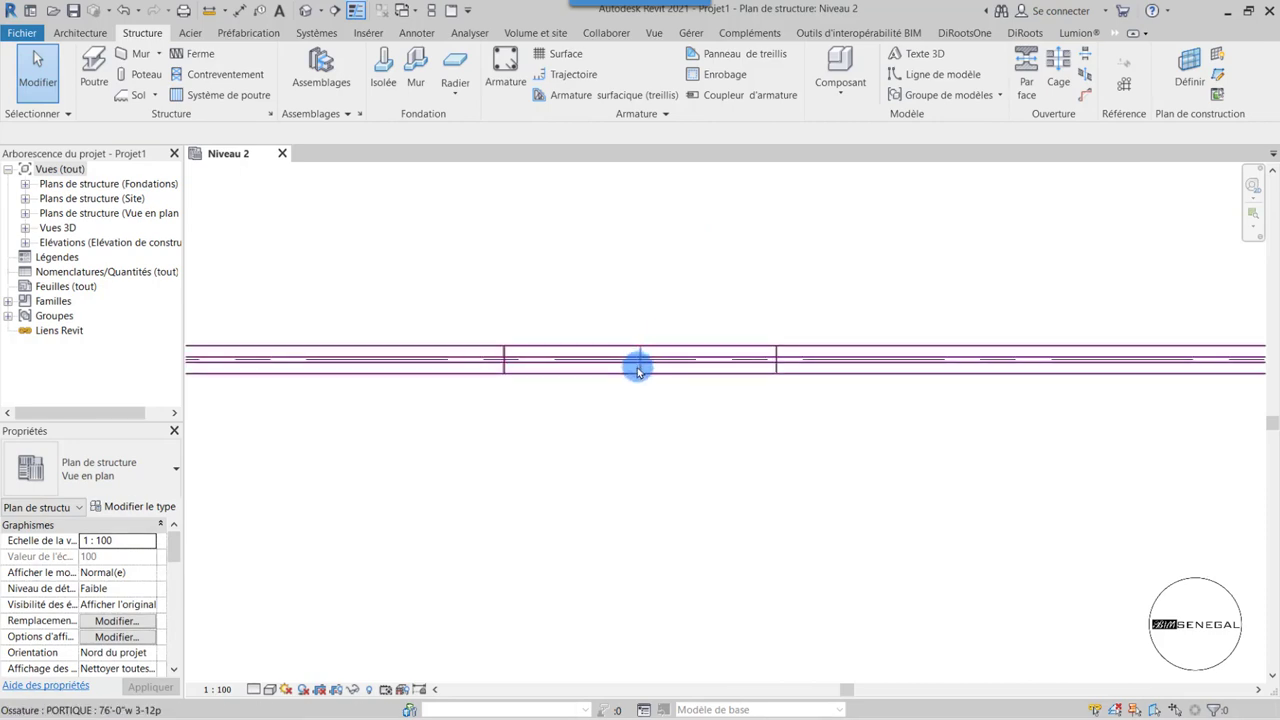
{"action": "scroll", "coordinate": [637, 366], "scroll_direction": "down", "scroll_amount": 2}
{"action": "scroll", "coordinate": [648, 226], "scroll_direction": "down", "scroll_amount": 2}
{"action": "scroll", "coordinate": [651, 257], "scroll_direction": "down", "scroll_amount": 1}
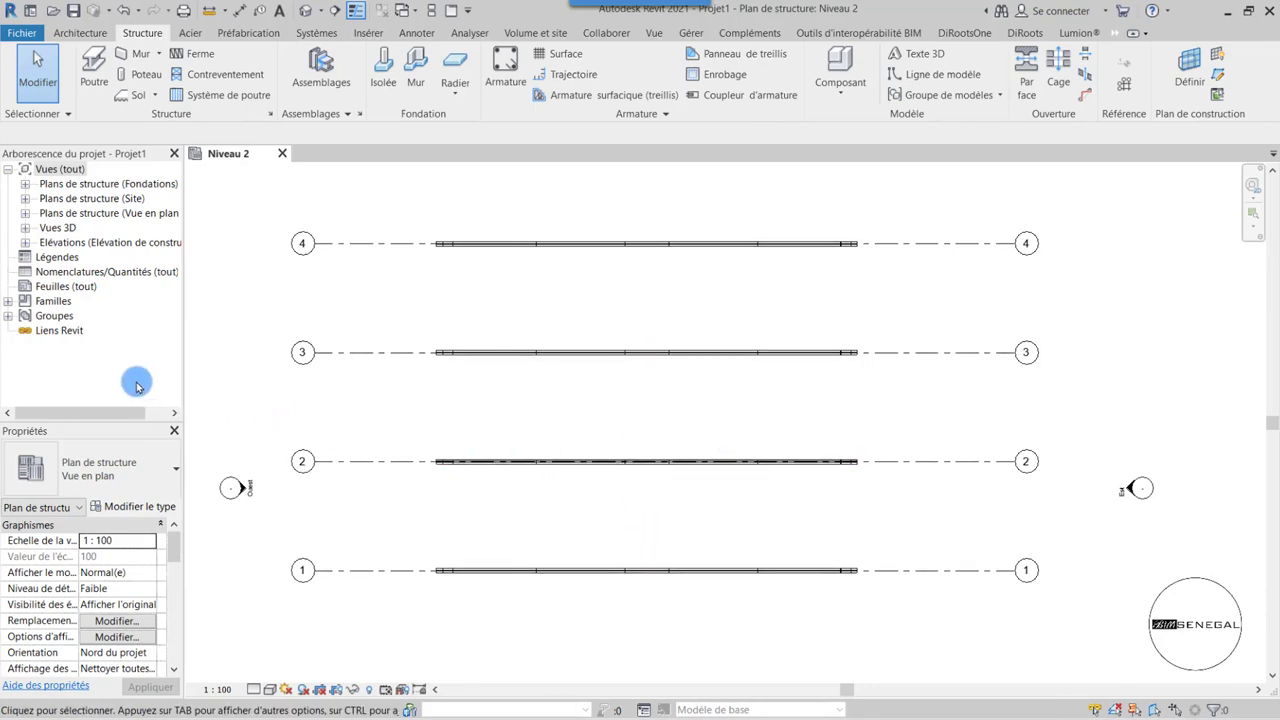
- Open the Est elevation and crossing-select the four PORTIQUE columns
{"action": "left_click", "coordinate": [26, 243]}
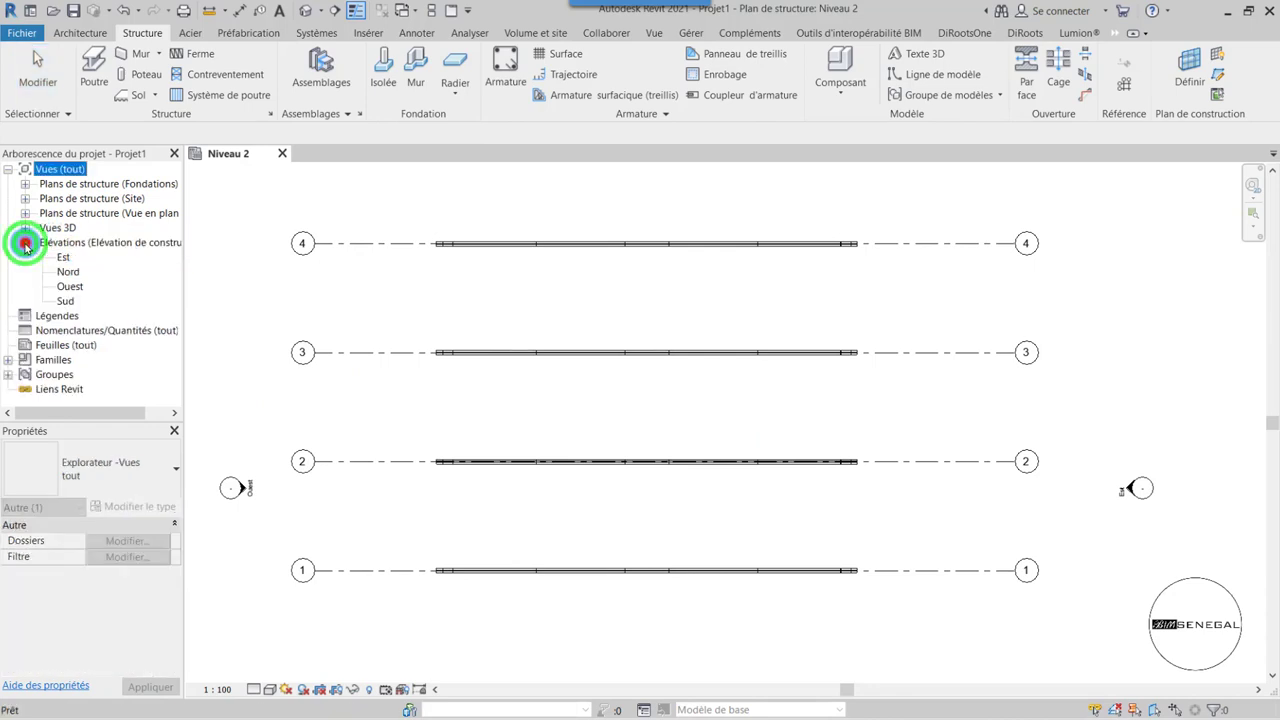
{"action": "left_click", "coordinate": [63, 258]}
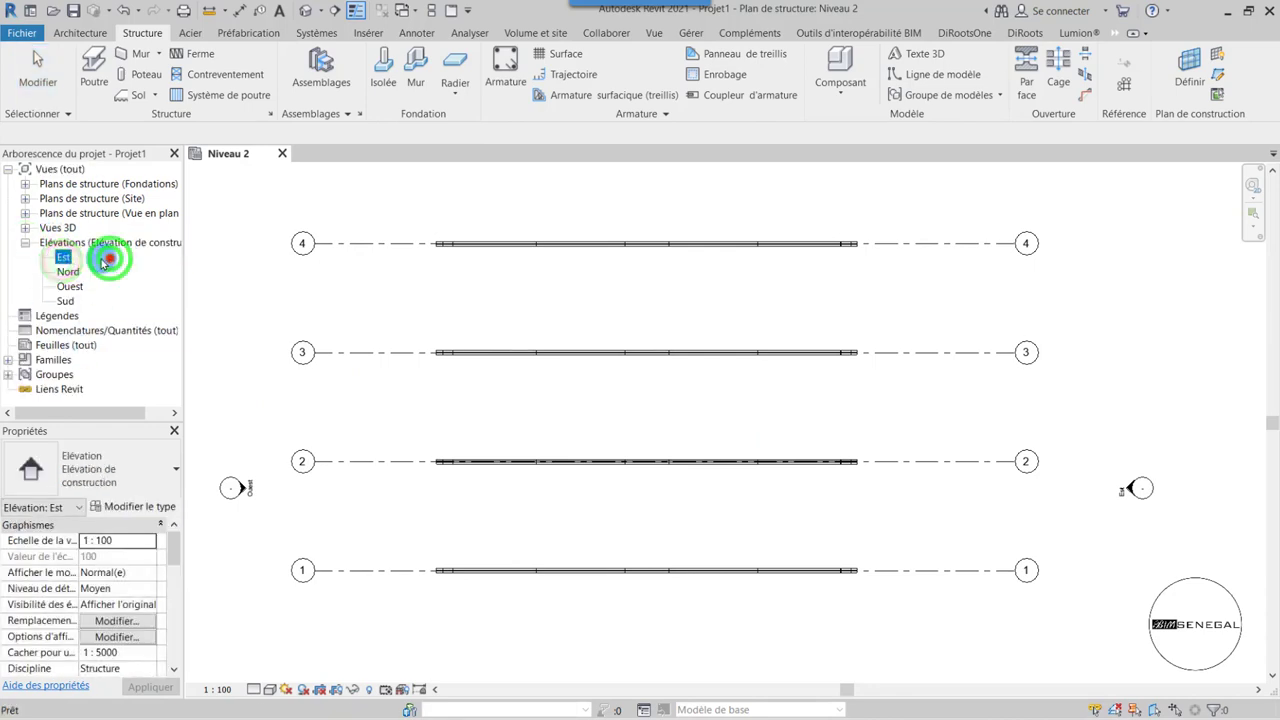
{"action": "double_click", "coordinate": [63, 258]}
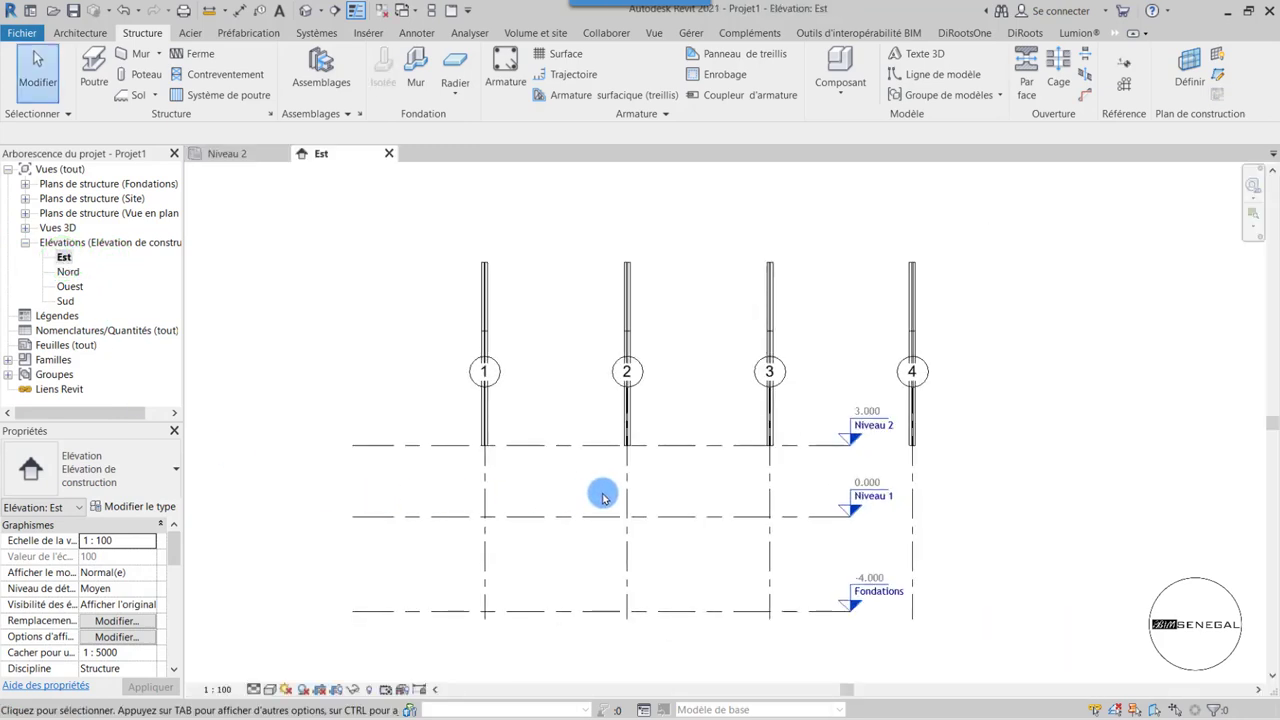
{"action": "scroll", "coordinate": [678, 363], "scroll_direction": "down", "scroll_amount": 1}
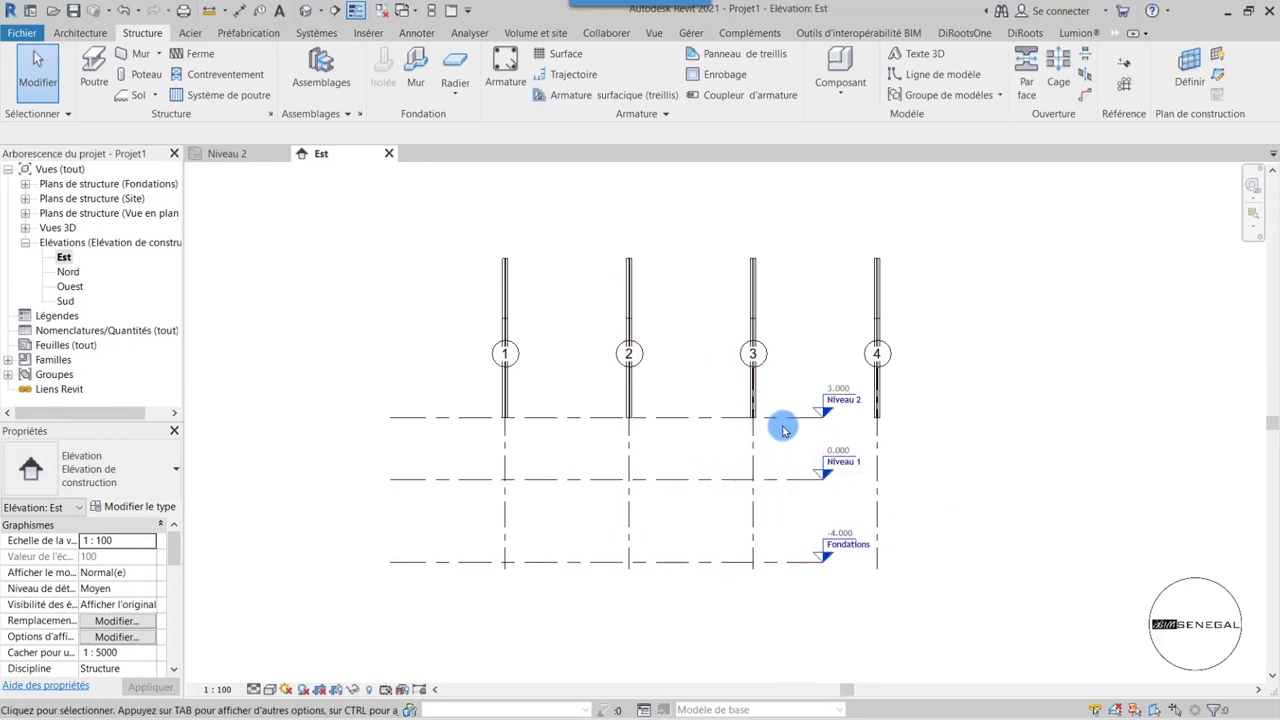
{"action": "scroll", "coordinate": [738, 480], "scroll_direction": "up", "scroll_amount": 1}
{"action": "scroll", "coordinate": [737, 390], "scroll_direction": "down", "scroll_amount": 1}
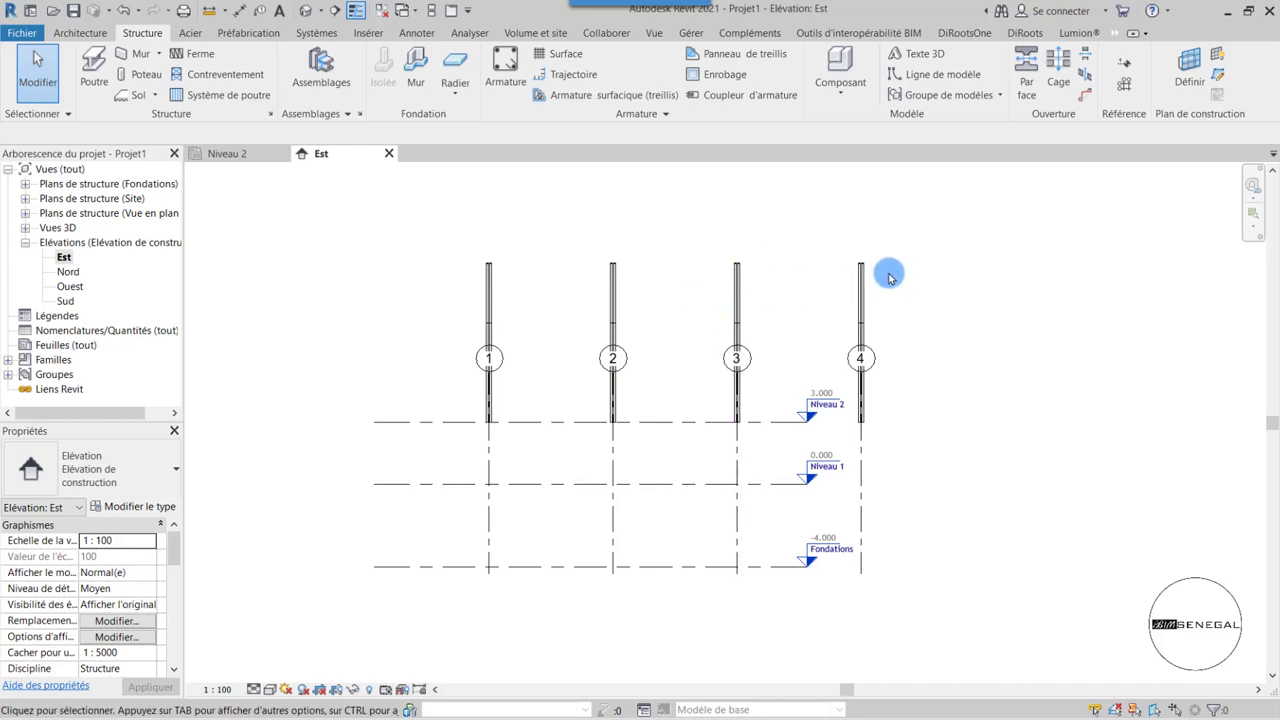
{"action": "left_click_drag", "start_coordinate": [944, 298], "coordinate": [437, 222]}
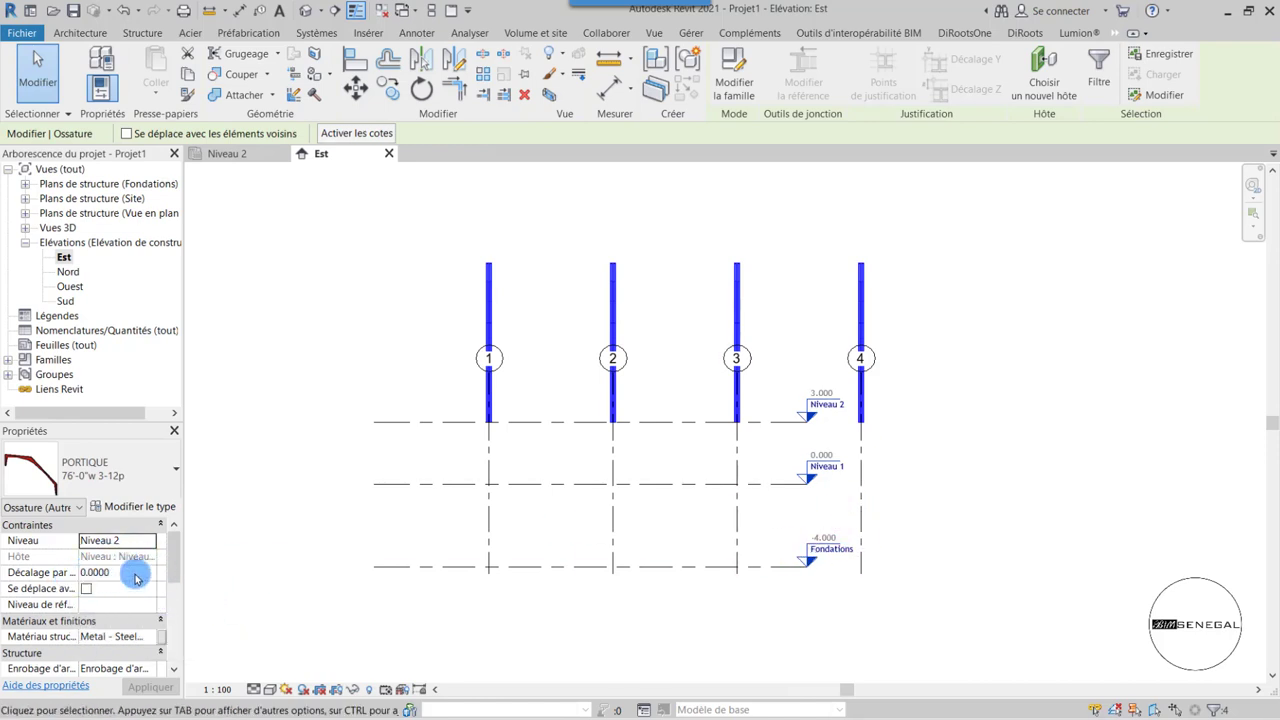
- Set the columns' level to Niveau 1 and their type to 60'-0"w 3-12p
{"action": "left_click", "coordinate": [104, 576]}
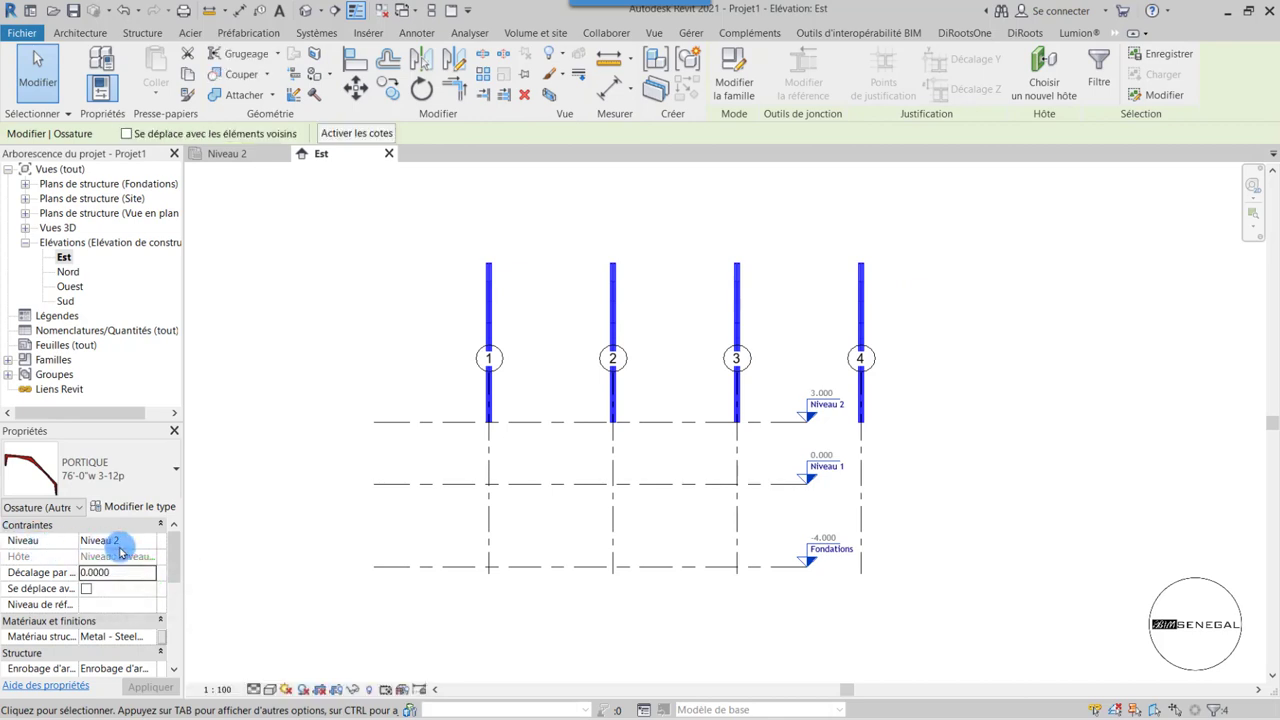
{"action": "left_click", "coordinate": [147, 543]}
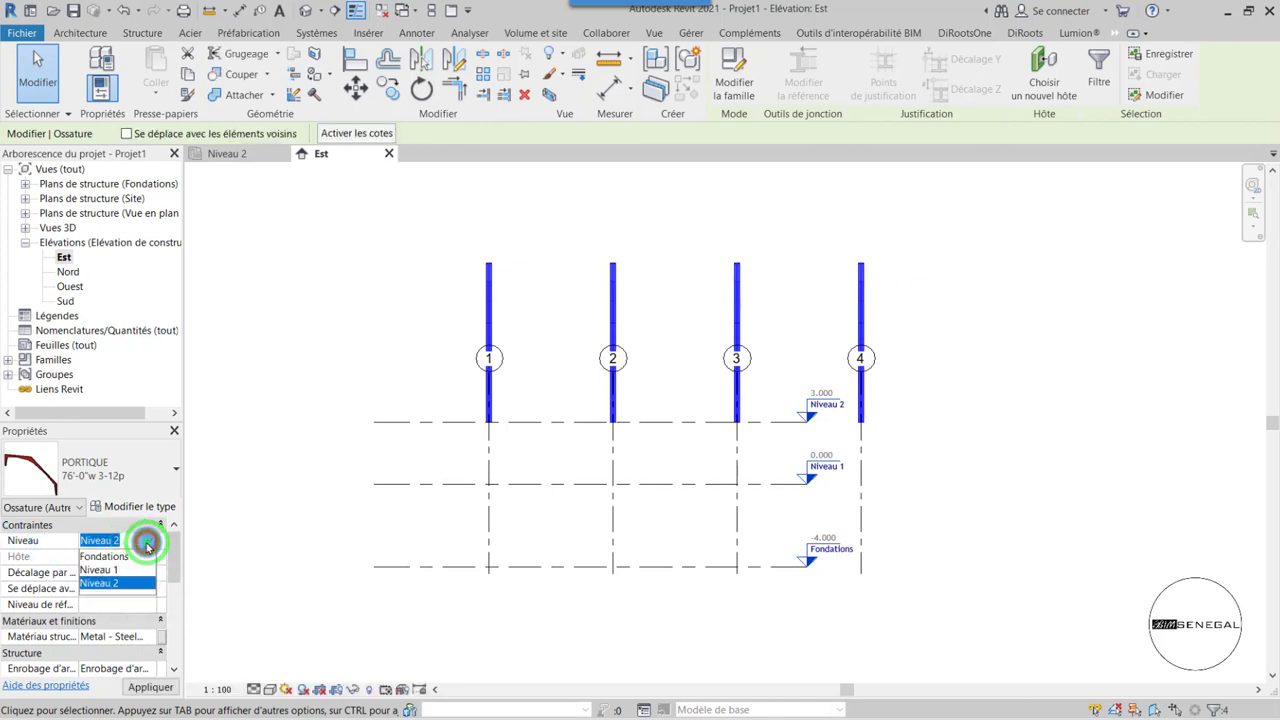
{"action": "left_click", "coordinate": [100, 573]}
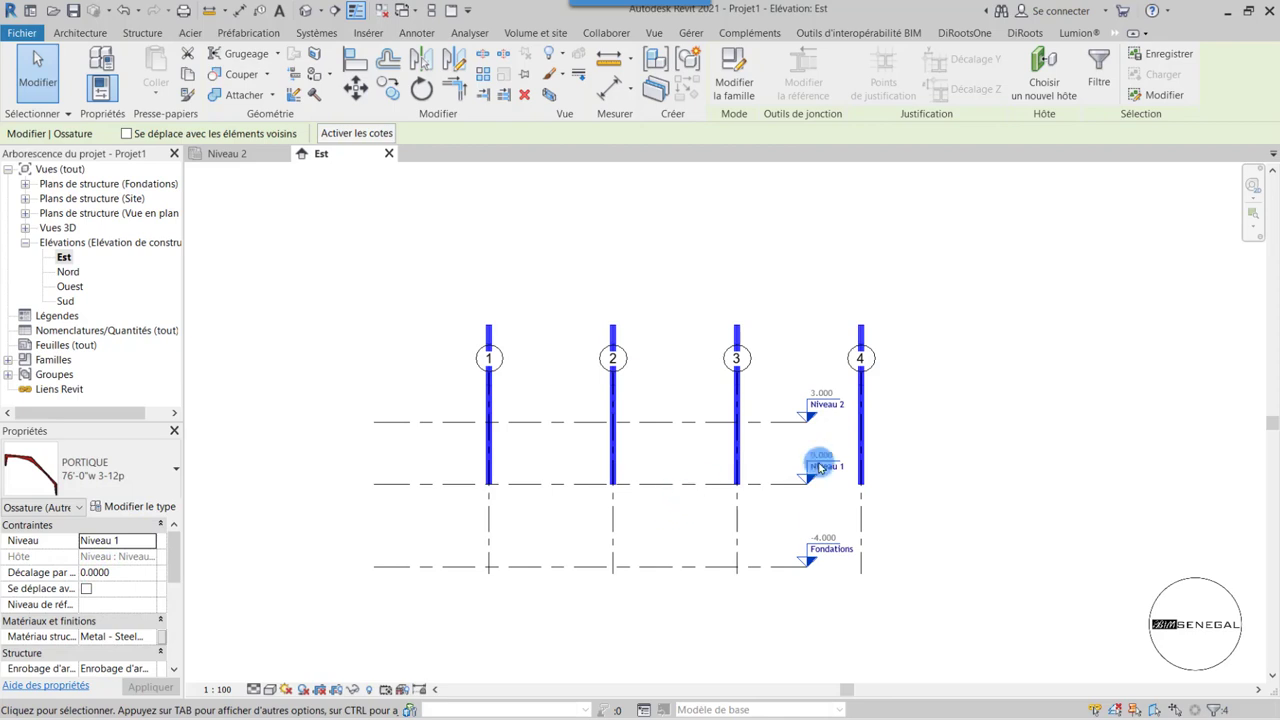
{"action": "scroll", "coordinate": [873, 418], "scroll_direction": "up", "scroll_amount": 1}
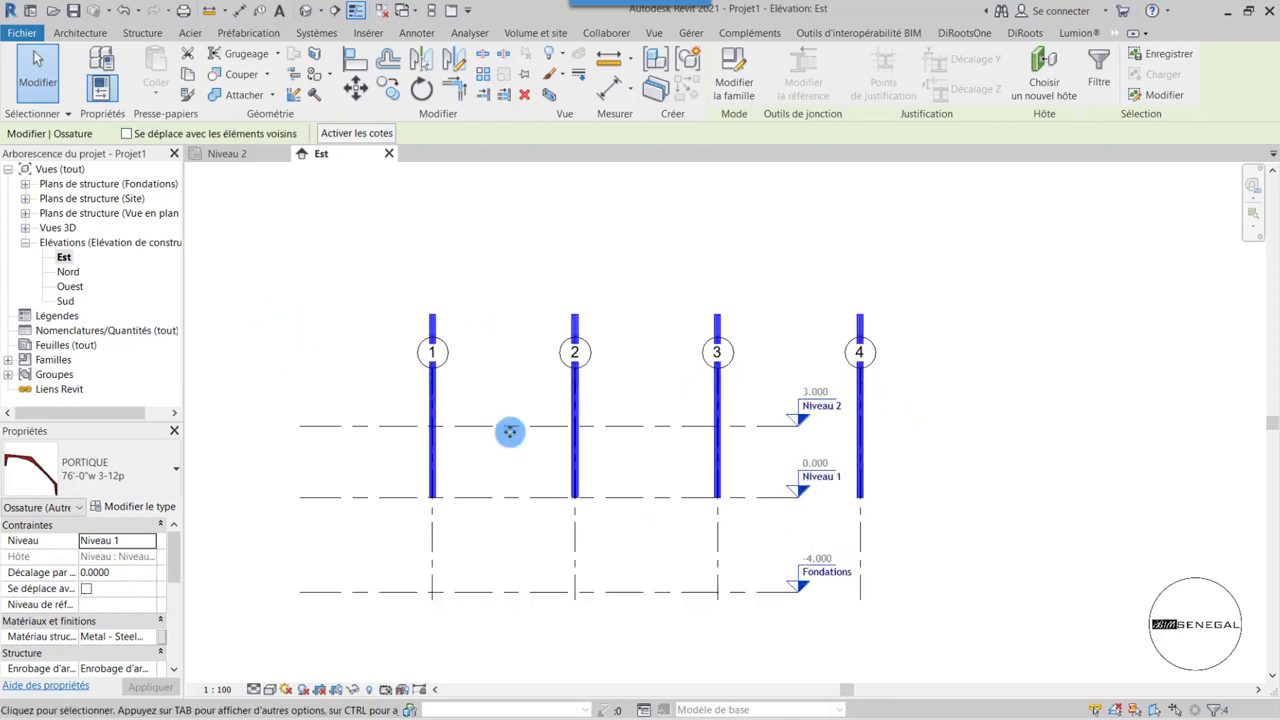
{"action": "left_click", "coordinate": [167, 465]}
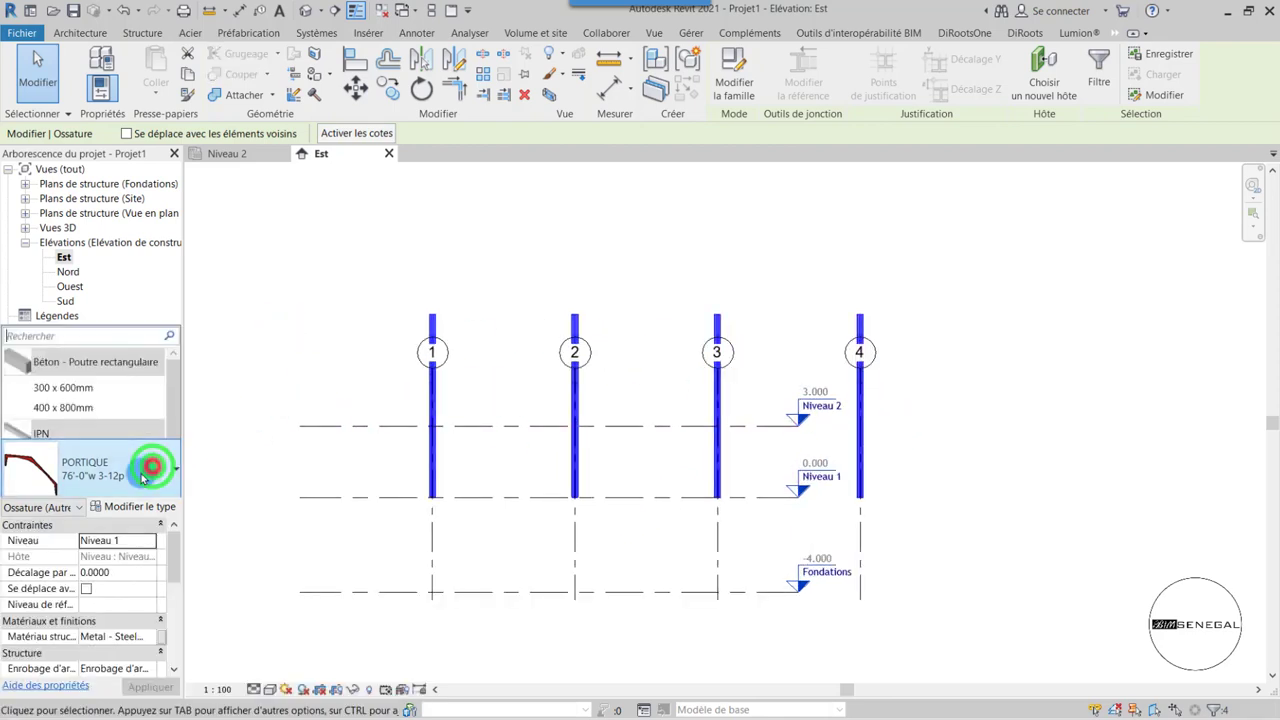
{"action": "left_click", "coordinate": [77, 306]}
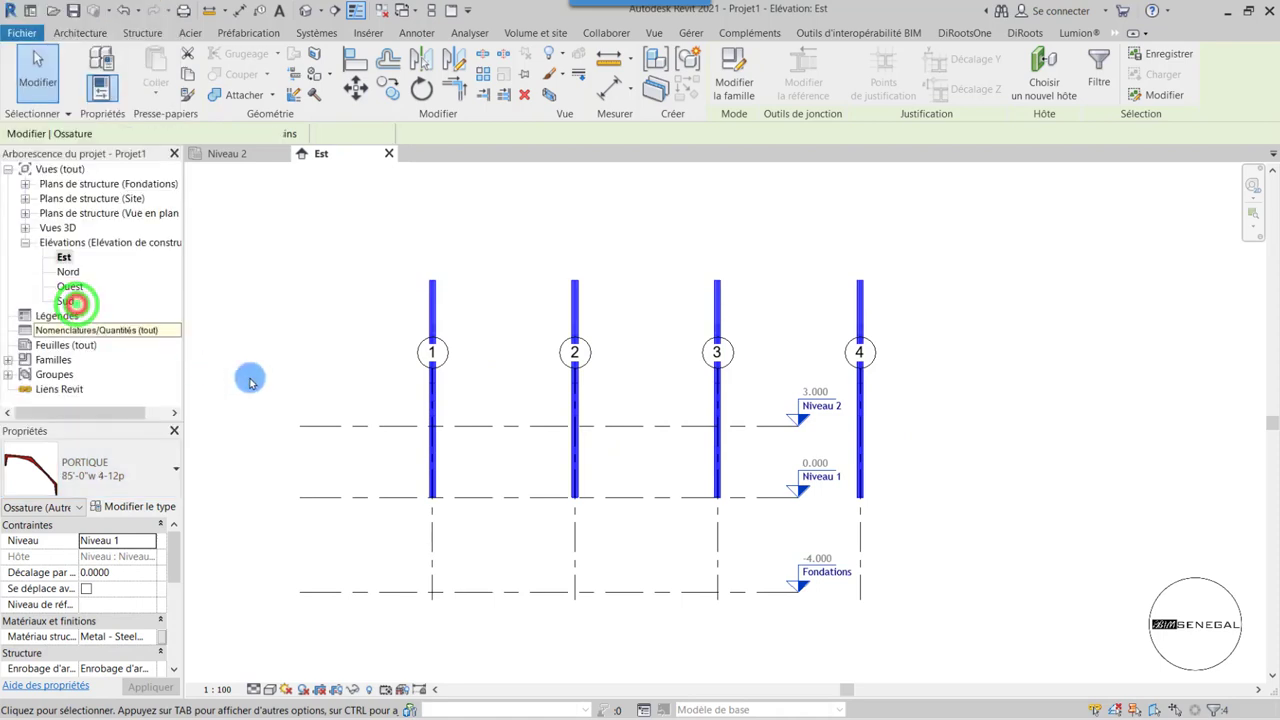
{"action": "left_click", "coordinate": [147, 460]}
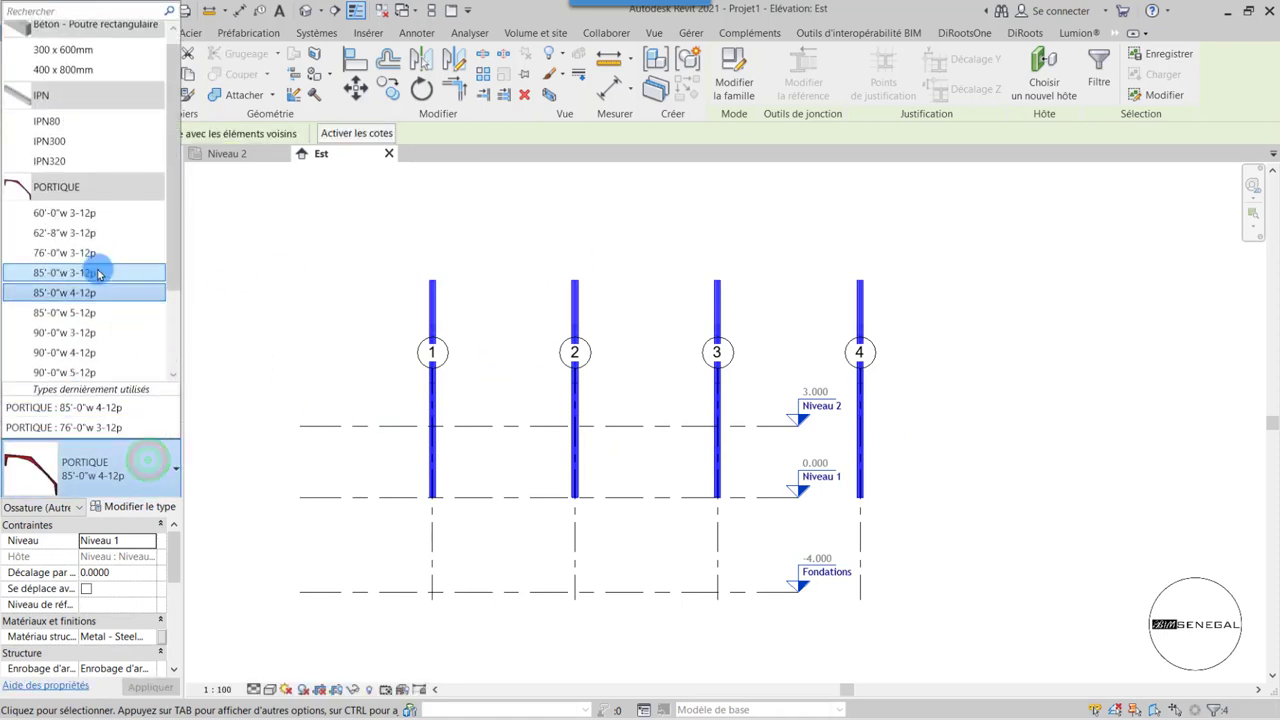
{"action": "left_click", "coordinate": [77, 216]}
- Delete the Fondations level along with its associated views
{"action": "left_click", "coordinate": [1029, 617]}
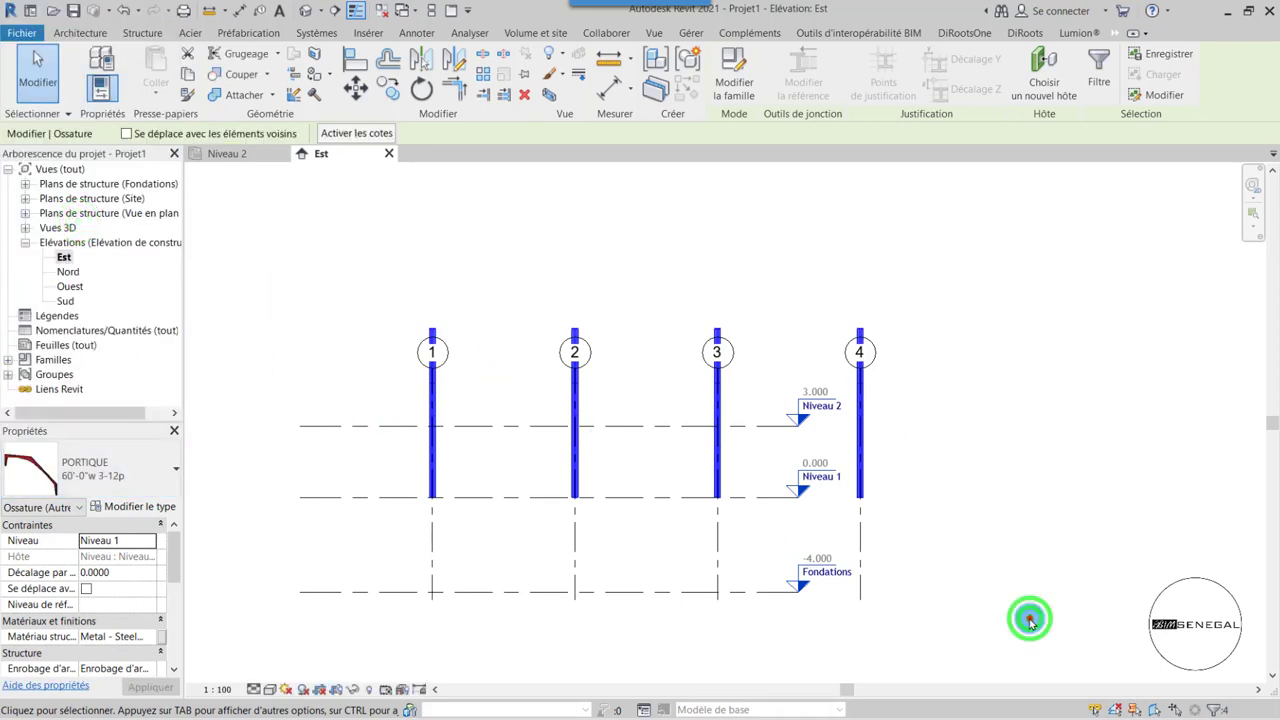
{"action": "left_click", "coordinate": [672, 590]}
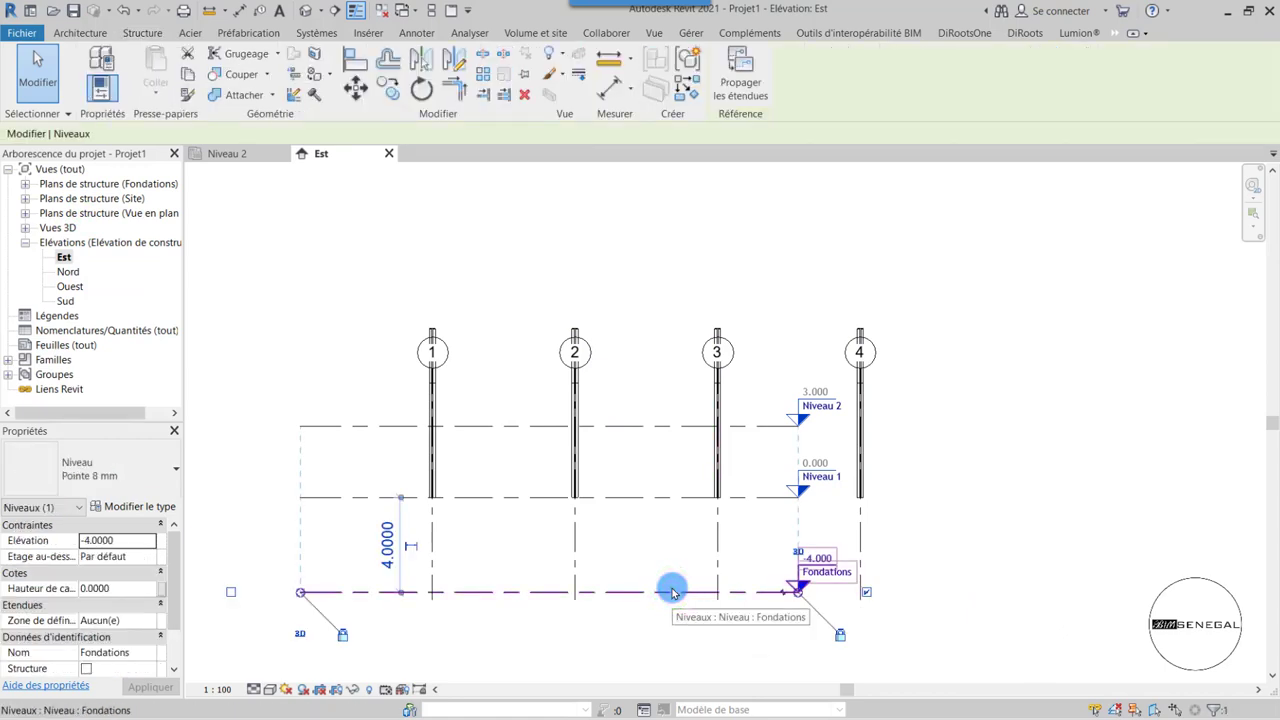
{"action": "key", "text": "Delete"}
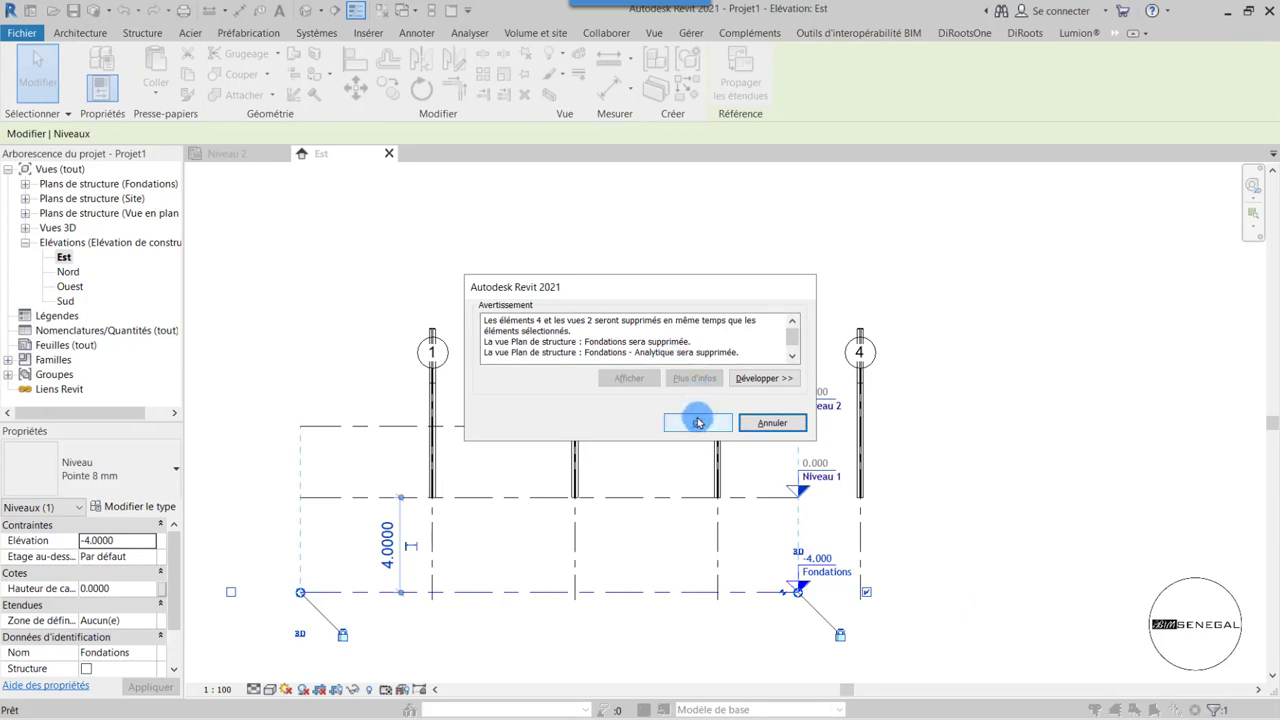
{"action": "left_click", "coordinate": [698, 423]}
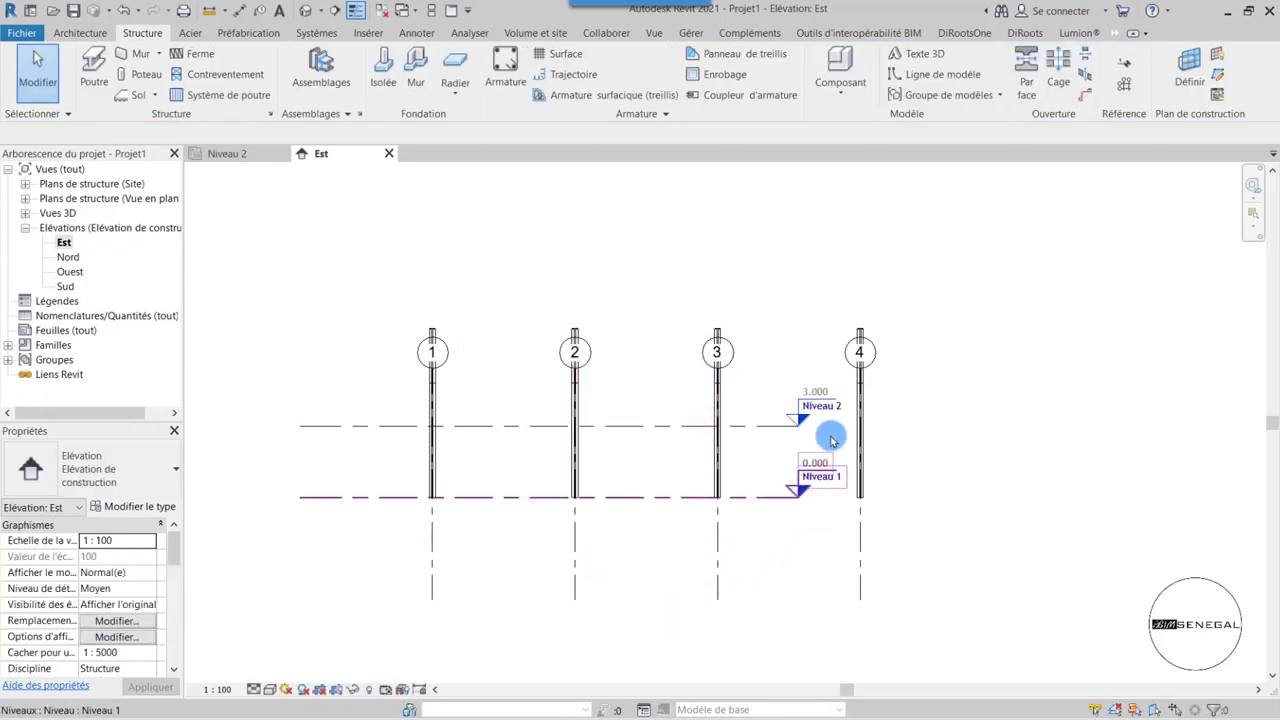
- Change Niveau 2's elevation to 5.000
{"action": "scroll", "coordinate": [619, 355], "scroll_direction": "up", "scroll_amount": 1}
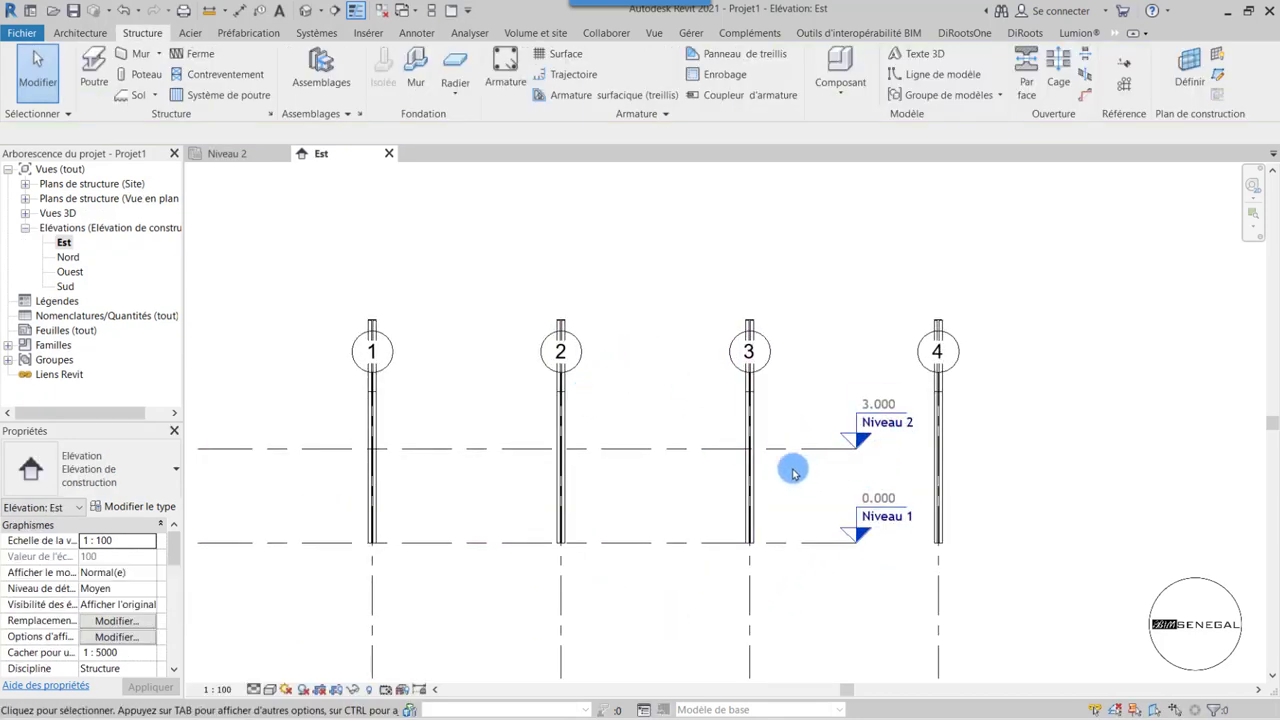
{"action": "left_click", "coordinate": [665, 450]}
{"action": "scroll", "coordinate": [920, 456], "scroll_direction": "down", "scroll_amount": 1}
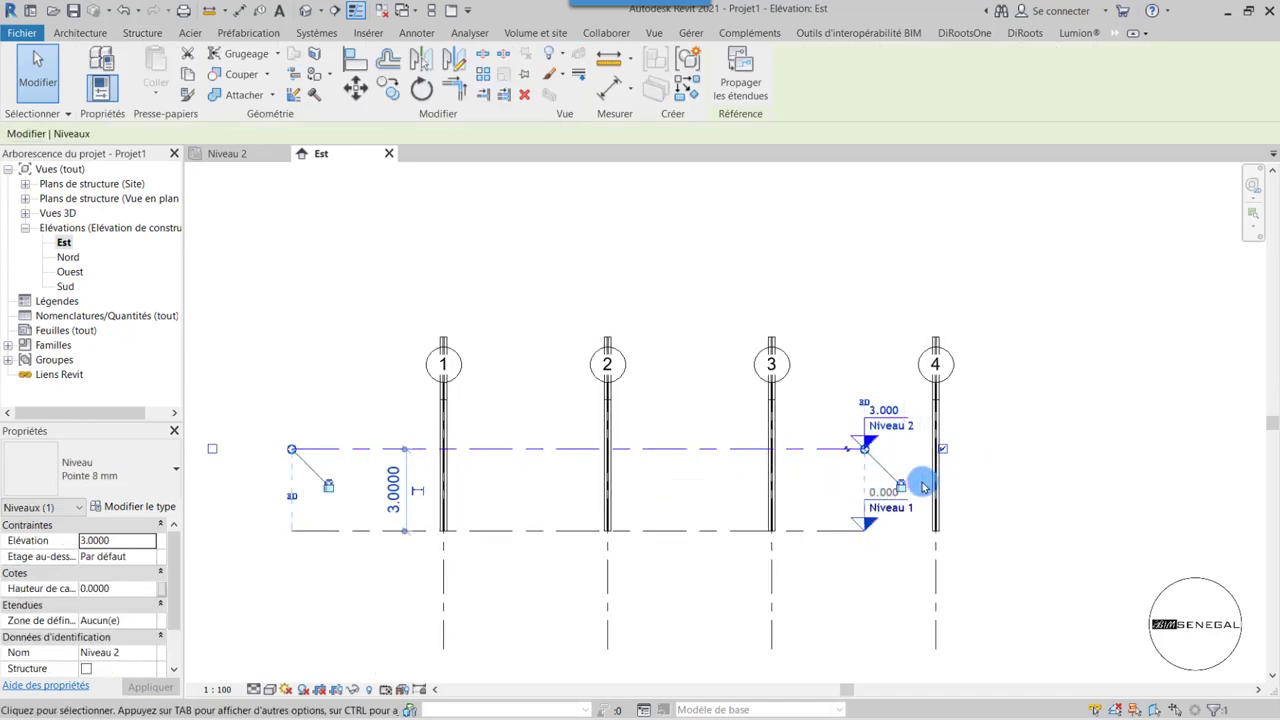
{"action": "scroll", "coordinate": [925, 484], "scroll_direction": "up", "scroll_amount": 1}
{"action": "scroll", "coordinate": [925, 484], "scroll_direction": "up", "scroll_amount": 1}
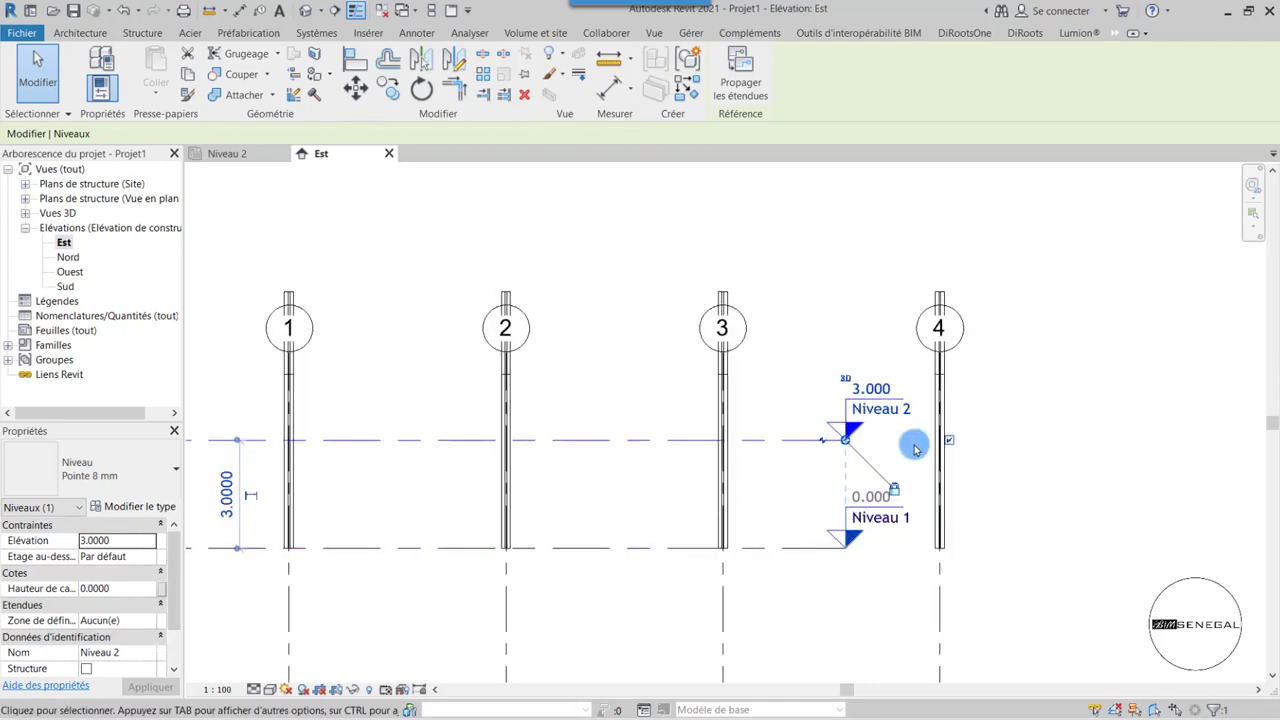
{"action": "scroll", "coordinate": [908, 443], "scroll_direction": "up", "scroll_amount": 2}
{"action": "left_click", "coordinate": [864, 358]}
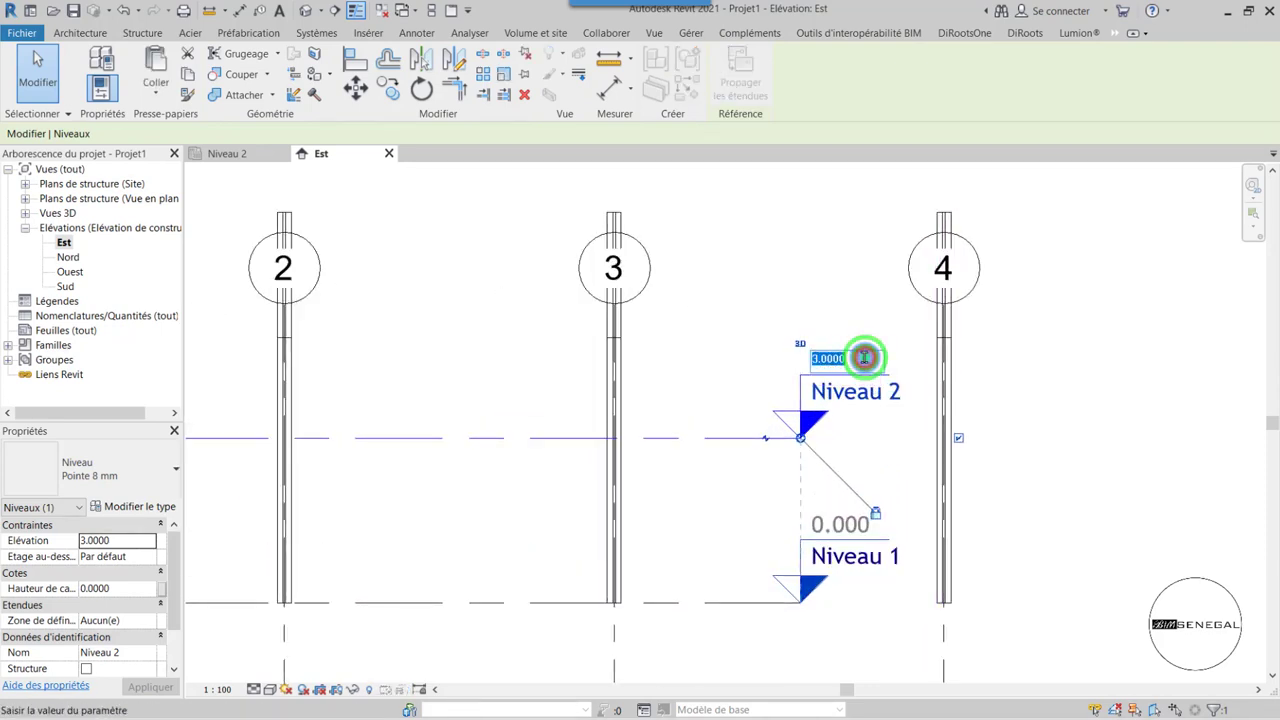
{"action": "type", "text": "5"}
{"action": "key", "text": "Return"}
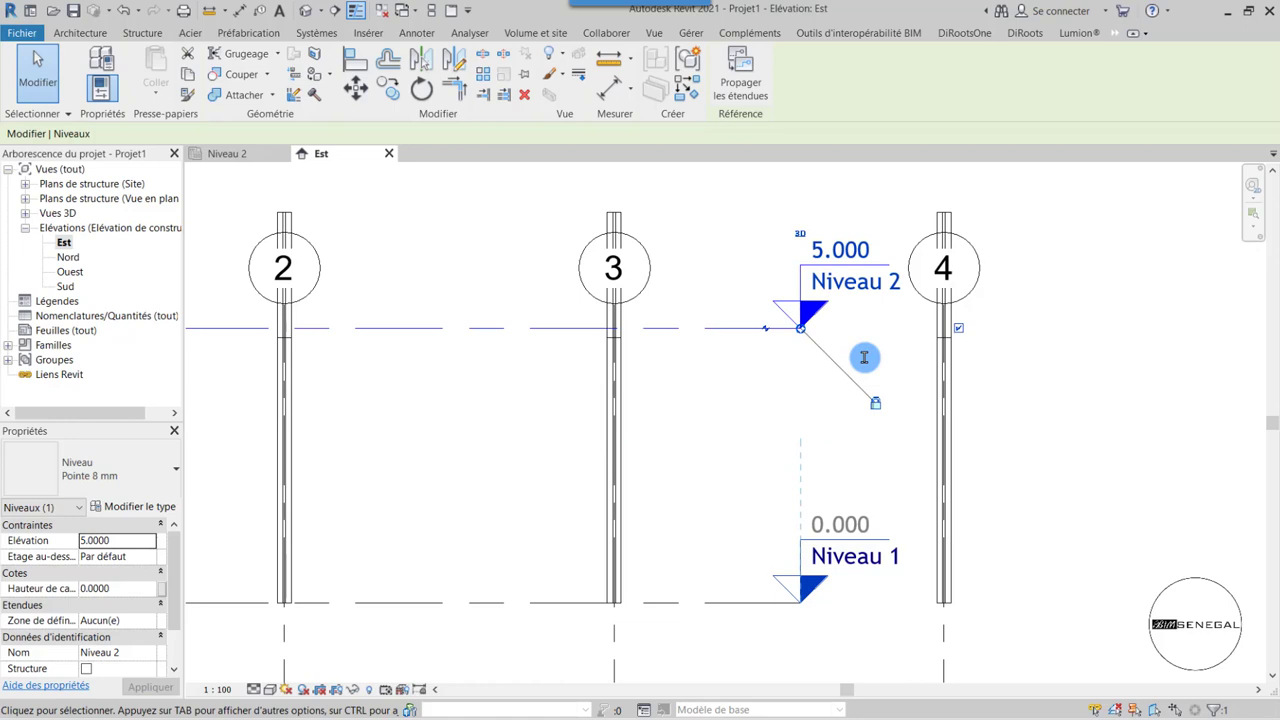
{"action": "scroll", "coordinate": [864, 357], "scroll_direction": "down", "scroll_amount": 3}
{"action": "left_click", "coordinate": [980, 517]}
- Extend Niveau 2's right end past grid 4
{"action": "left_click", "coordinate": [666, 417]}
{"action": "scroll", "coordinate": [773, 443], "scroll_direction": "up", "scroll_amount": 1}
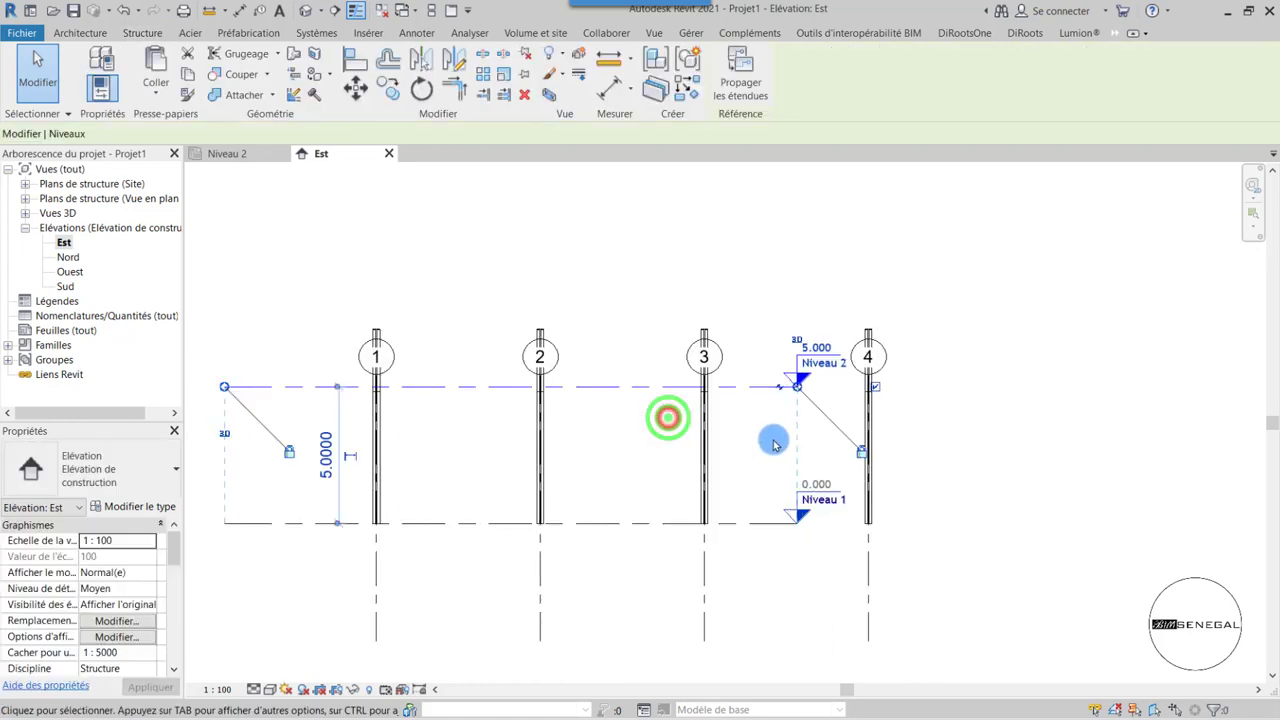
{"action": "left_click_drag", "start_coordinate": [797, 385], "coordinate": [950, 385]}
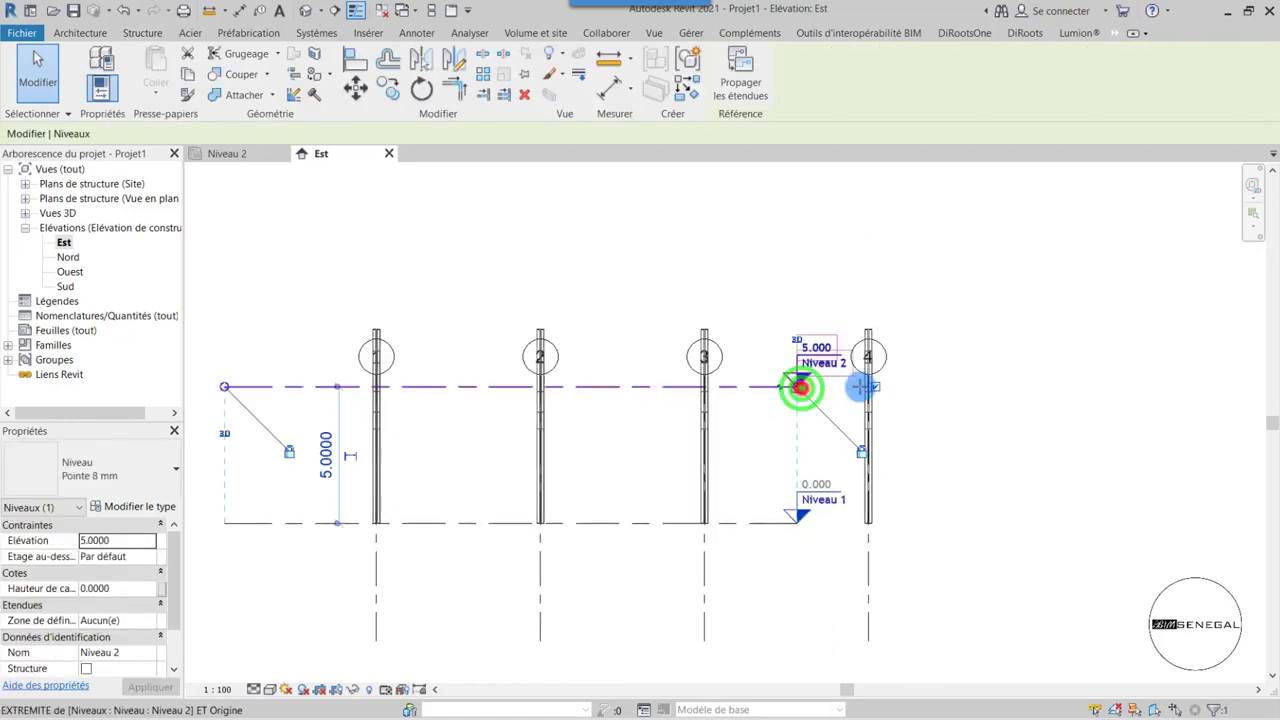
{"action": "left_click", "coordinate": [940, 289]}
- Drag the grid heads upward so bubbles 1–4 sit above the frames
{"action": "scroll", "coordinate": [625, 630], "scroll_direction": "down", "scroll_amount": 2}
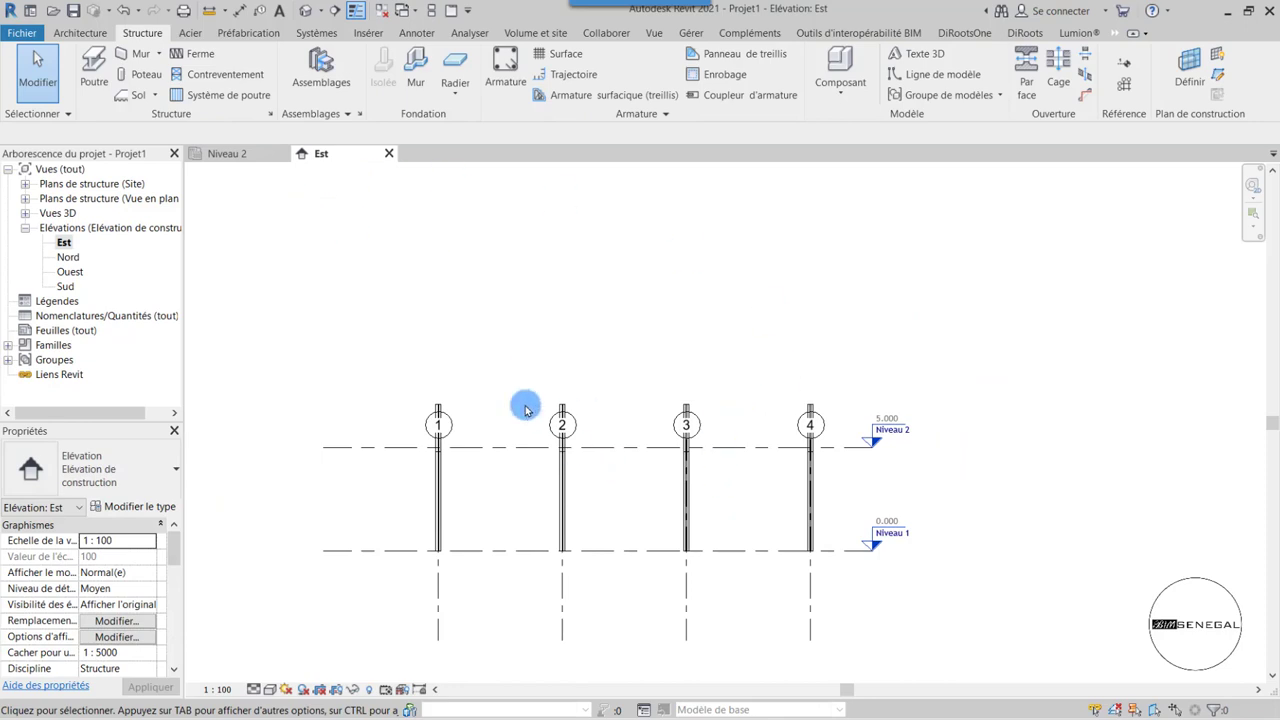
{"action": "left_click", "coordinate": [671, 424]}
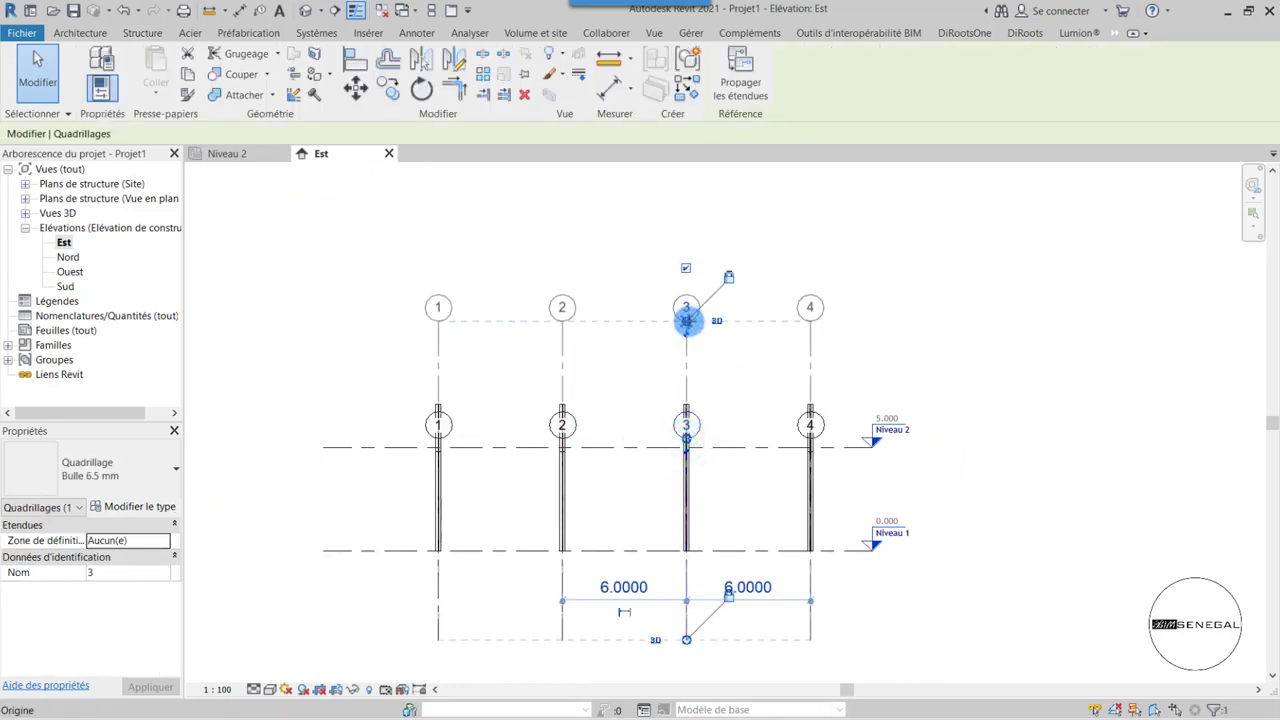
{"action": "left_click_drag", "start_coordinate": [686, 440], "coordinate": [686, 307]}
{"action": "left_click", "coordinate": [925, 306]}
{"action": "mouse_move", "coordinate": [228, 153]}
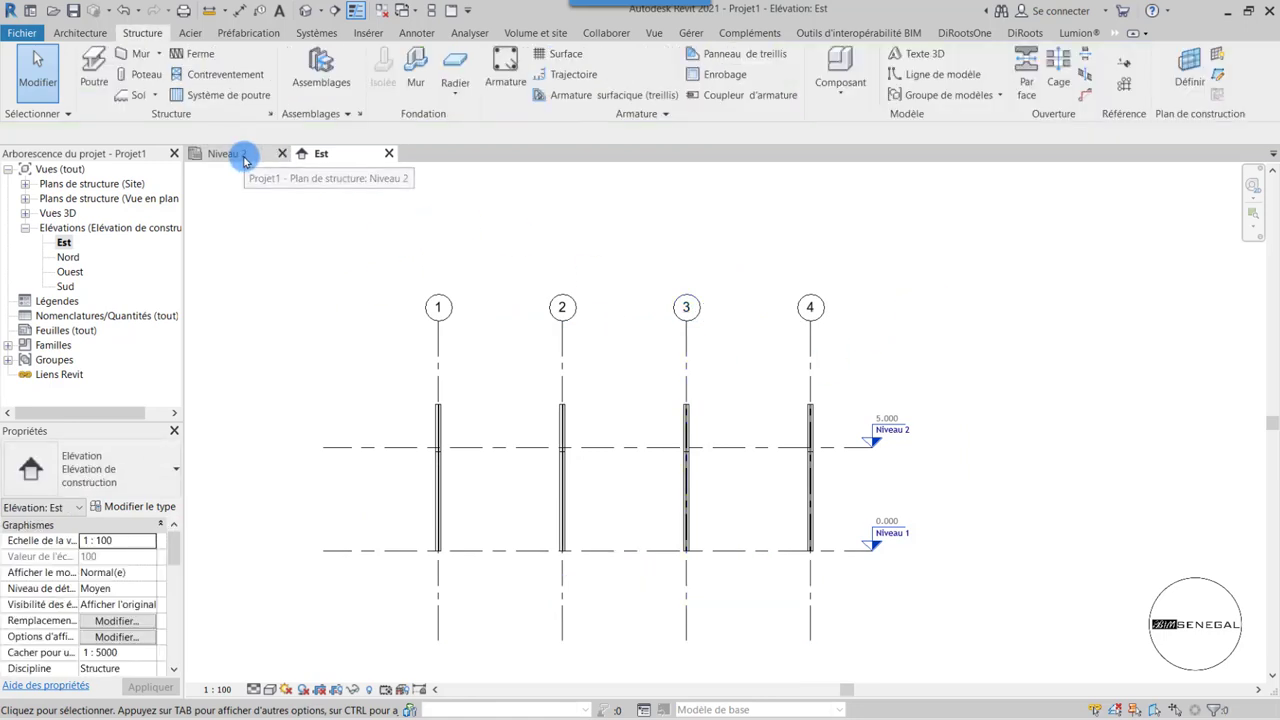
- Show the Niveau 2 structural plan at Elevé (high) detail level
{"action": "left_click", "coordinate": [243, 158]}
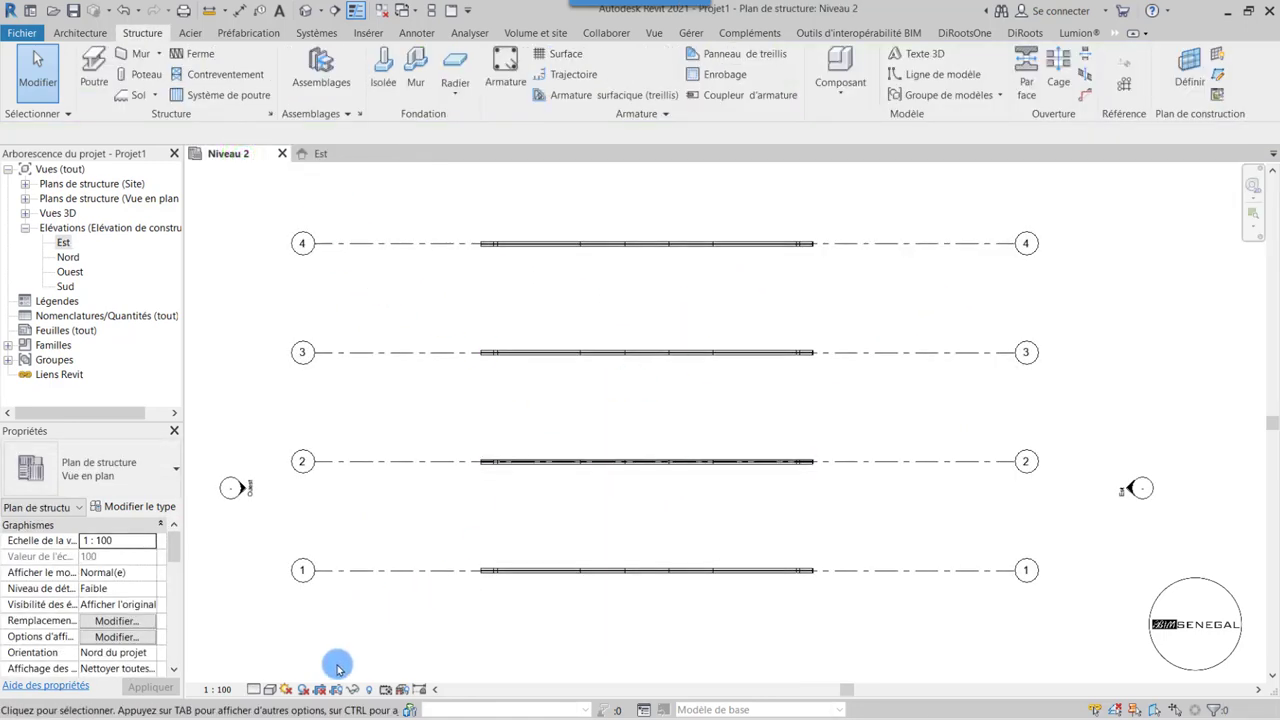
{"action": "left_click", "coordinate": [257, 690]}
{"action": "left_click", "coordinate": [266, 676]}
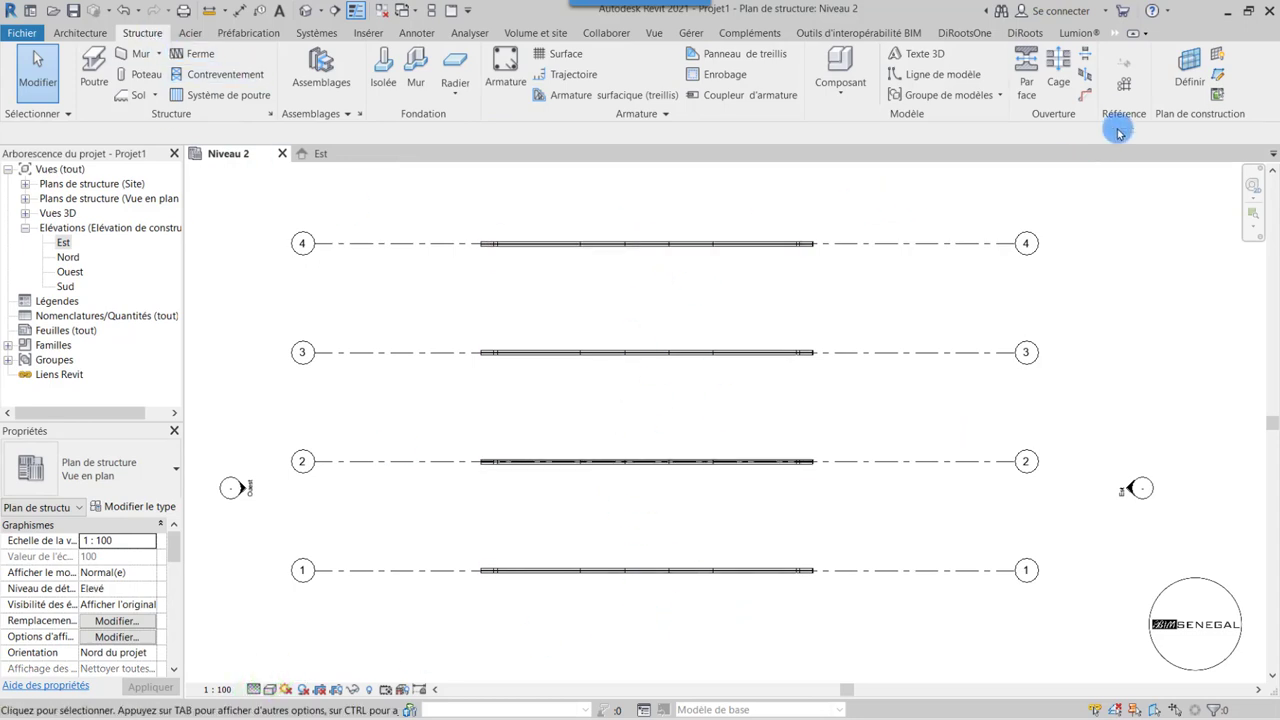
- Draw a new vertical grid line from the top frame to below the frames
{"action": "left_click", "coordinate": [1128, 86]}
{"action": "scroll", "coordinate": [629, 226], "scroll_direction": "up", "scroll_amount": 3}
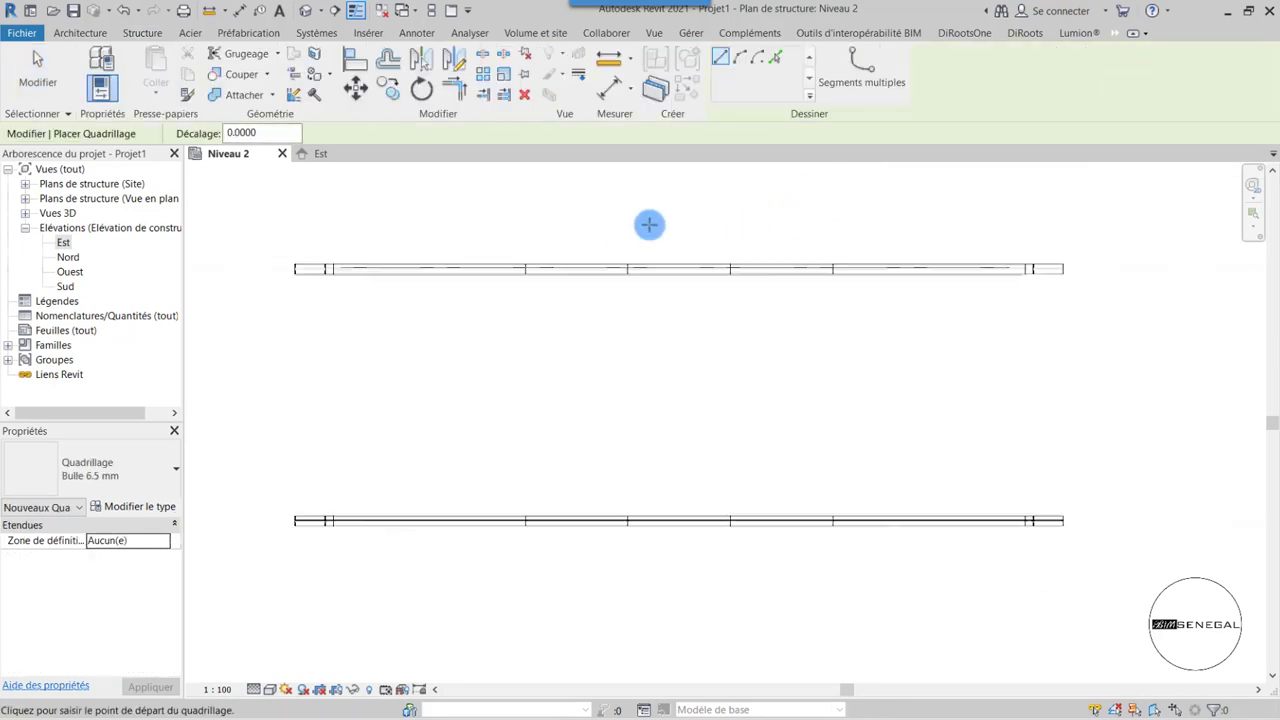
{"action": "scroll", "coordinate": [651, 224], "scroll_direction": "up", "scroll_amount": 3}
{"action": "scroll", "coordinate": [651, 224], "scroll_direction": "down", "scroll_amount": 3}
{"action": "scroll", "coordinate": [648, 210], "scroll_direction": "down", "scroll_amount": 1}
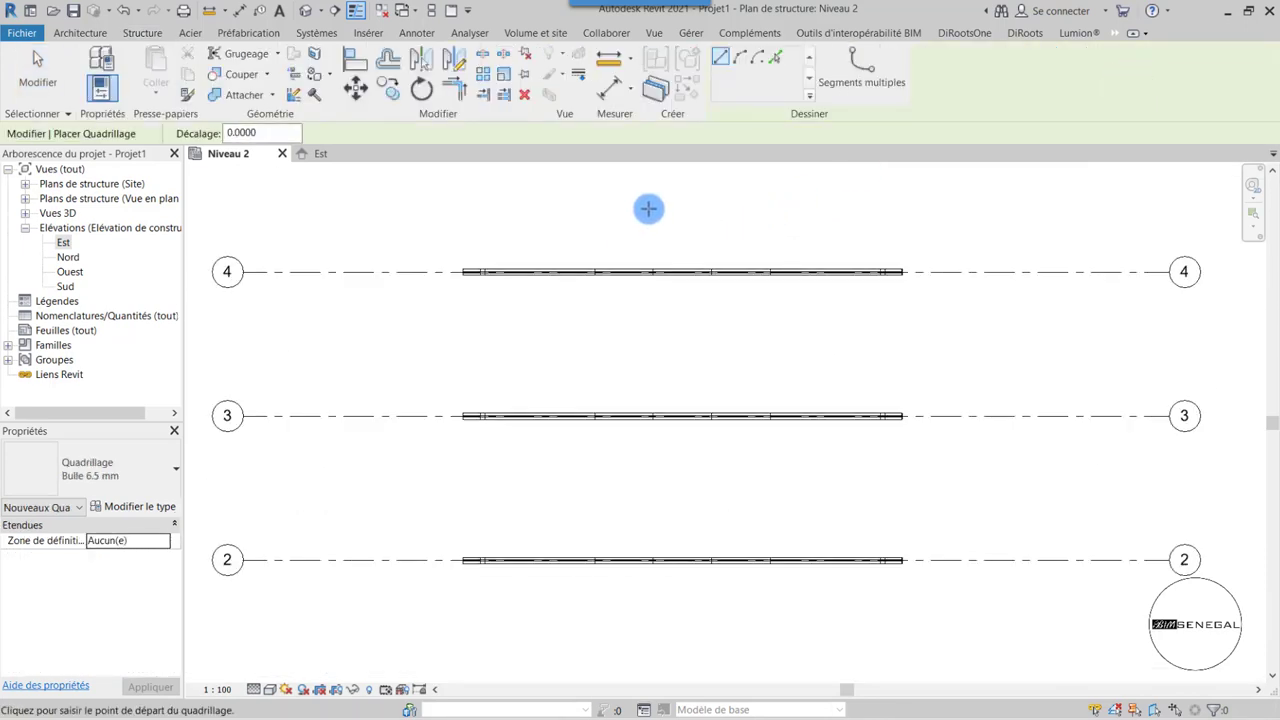
{"action": "scroll", "coordinate": [685, 260], "scroll_direction": "up", "scroll_amount": 2}
{"action": "scroll", "coordinate": [690, 280], "scroll_direction": "up", "scroll_amount": 2}
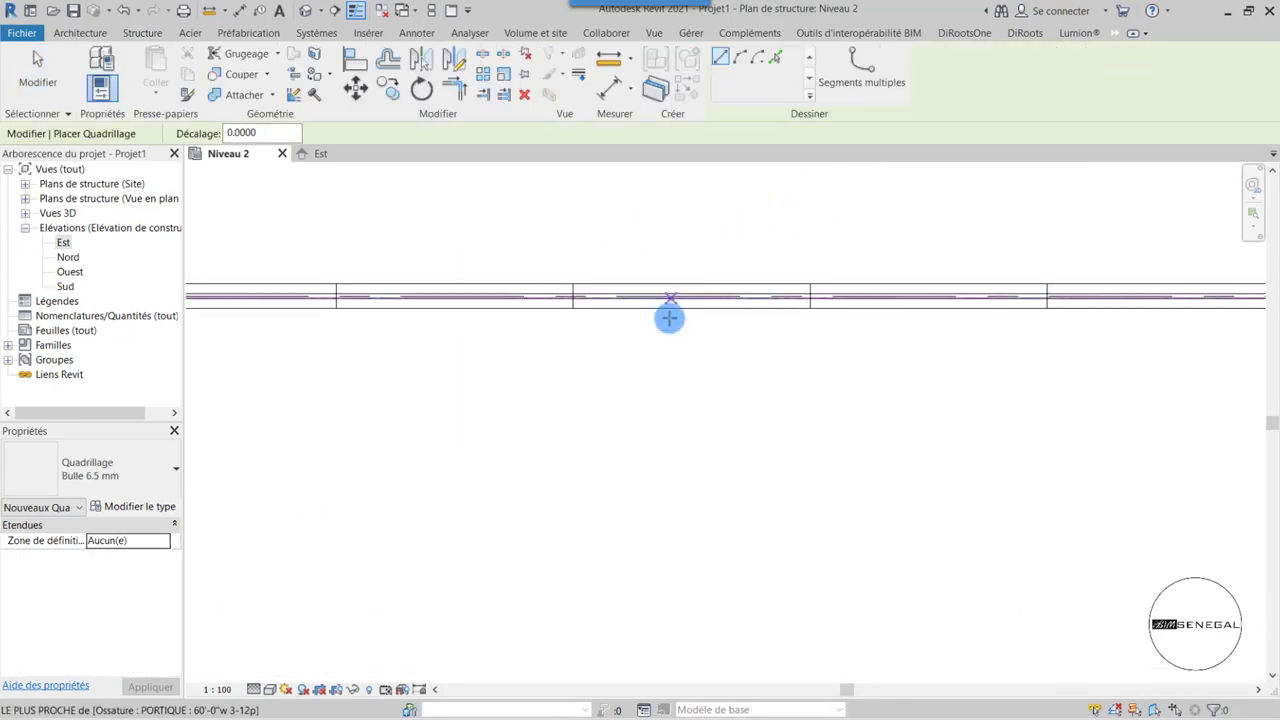
{"action": "scroll", "coordinate": [720, 284], "scroll_direction": "down", "scroll_amount": 2}
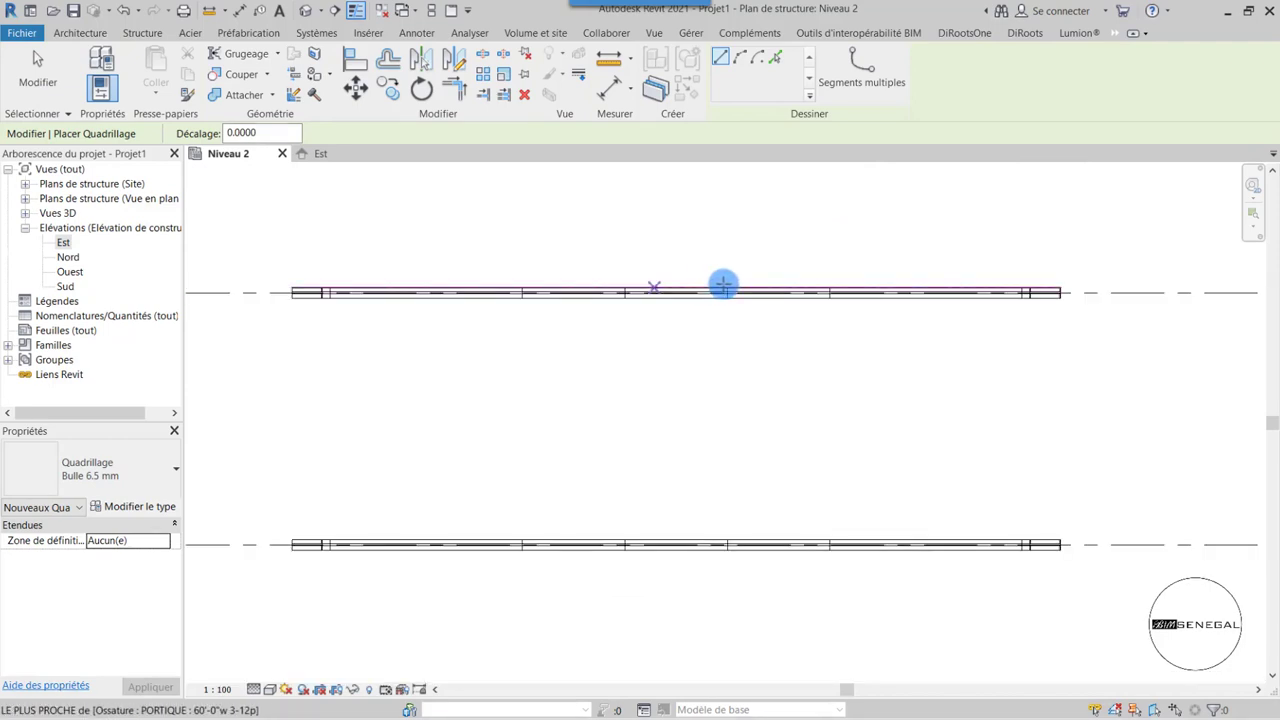
{"action": "scroll", "coordinate": [684, 286], "scroll_direction": "down", "scroll_amount": 1}
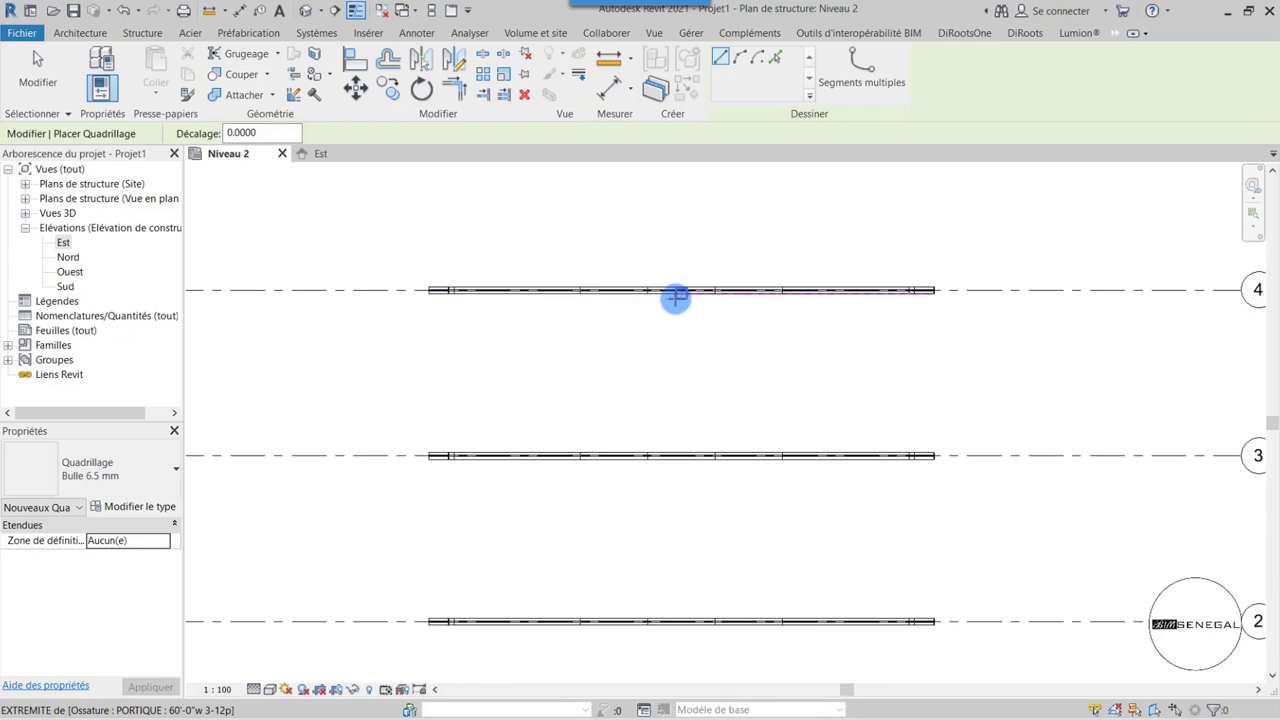
{"action": "scroll", "coordinate": [675, 297], "scroll_direction": "up", "scroll_amount": 1}
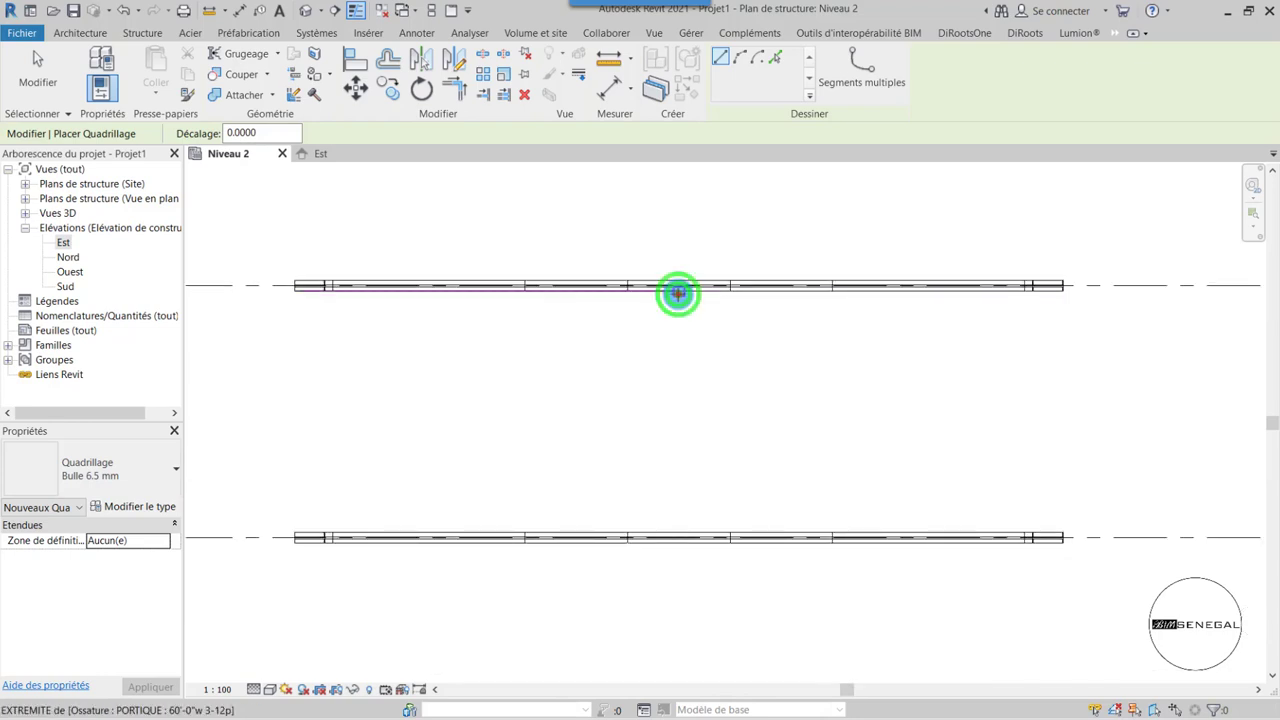
{"action": "left_click", "coordinate": [678, 293]}
{"action": "scroll", "coordinate": [678, 189], "scroll_direction": "down", "scroll_amount": 5}
{"action": "scroll", "coordinate": [680, 200], "scroll_direction": "up", "scroll_amount": 2}
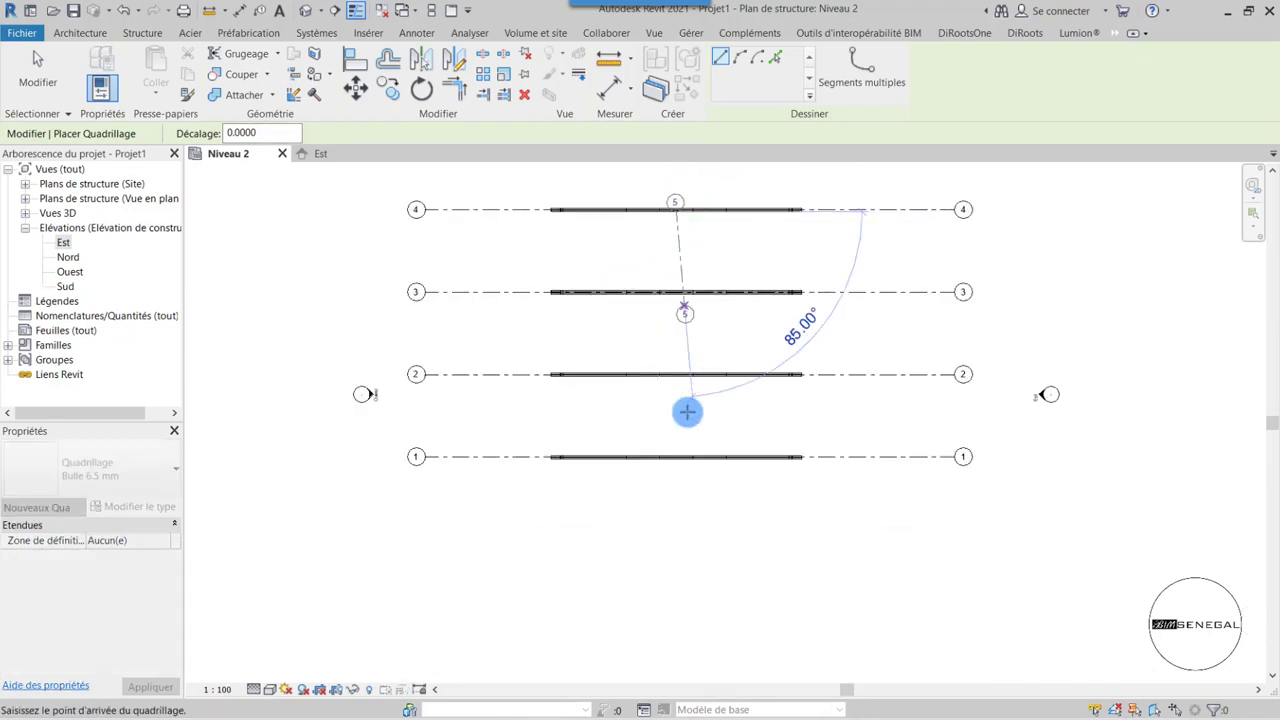
{"action": "left_click", "coordinate": [675, 546]}
{"action": "scroll", "coordinate": [671, 551], "scroll_direction": "down", "scroll_amount": 2}
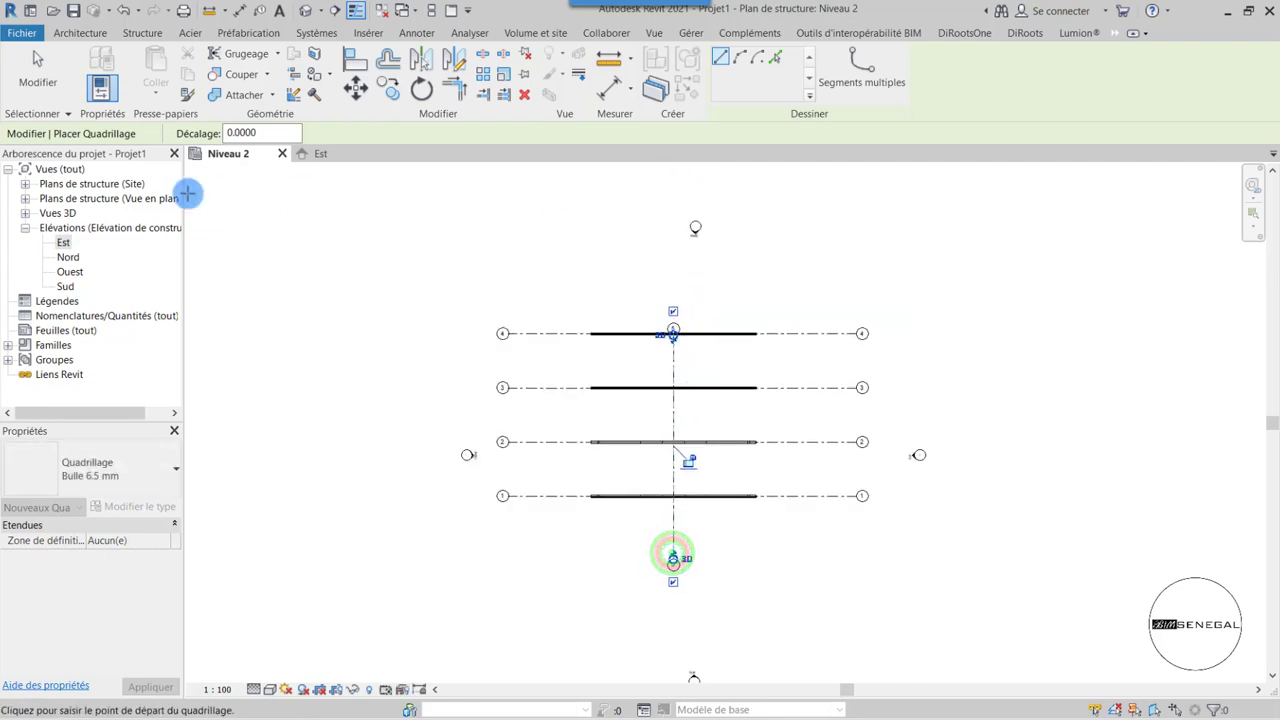
{"action": "left_click", "coordinate": [38, 75]}
{"action": "scroll", "coordinate": [672, 292], "scroll_direction": "up", "scroll_amount": 2}
- Extend the top end of new grid 5 upward past the frames
{"action": "left_click", "coordinate": [678, 350]}
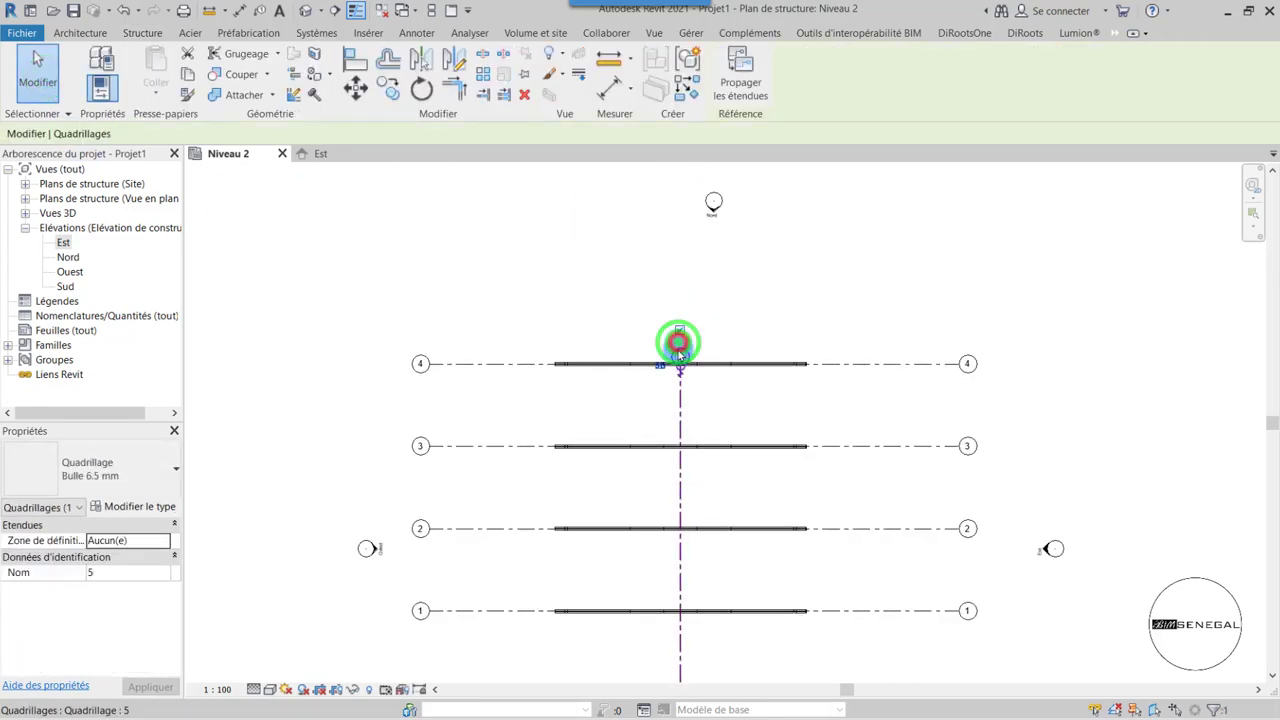
{"action": "left_click_drag", "start_coordinate": [680, 364], "coordinate": [686, 277]}
{"action": "scroll", "coordinate": [686, 280], "scroll_direction": "down", "scroll_amount": 2}
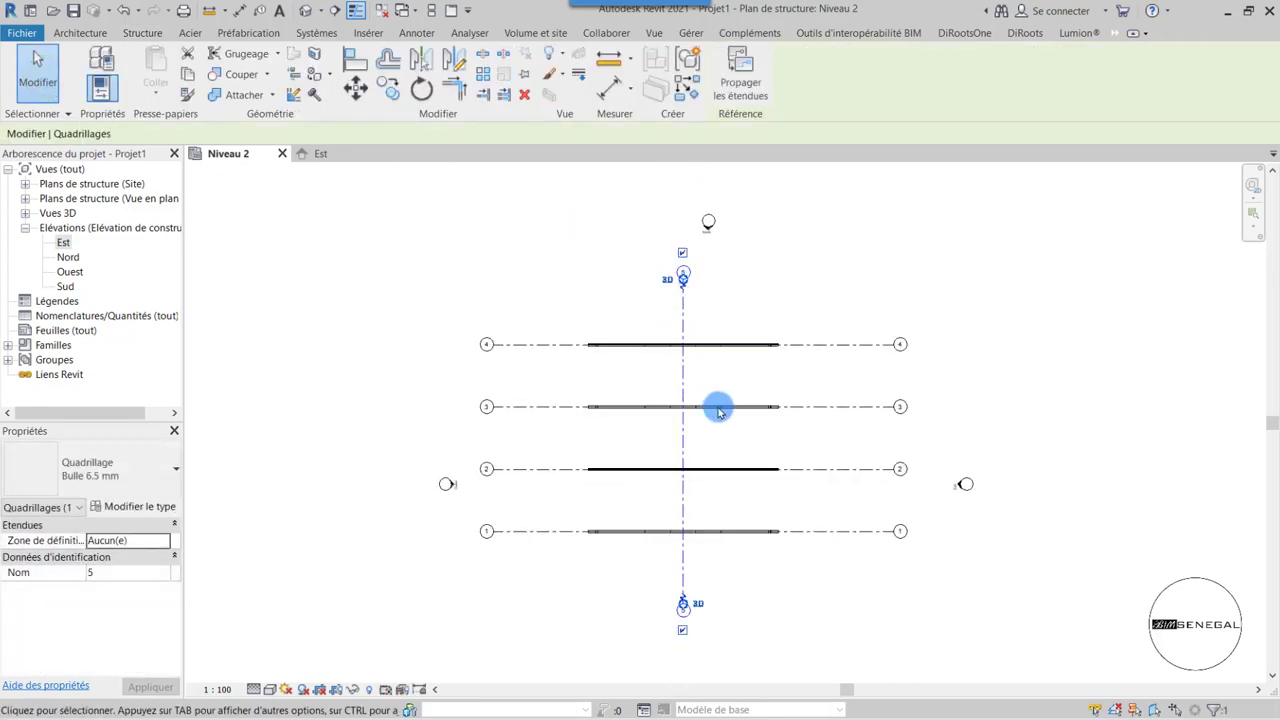
{"action": "scroll", "coordinate": [717, 408], "scroll_direction": "up", "scroll_amount": 2}
{"action": "left_click", "coordinate": [741, 423]}
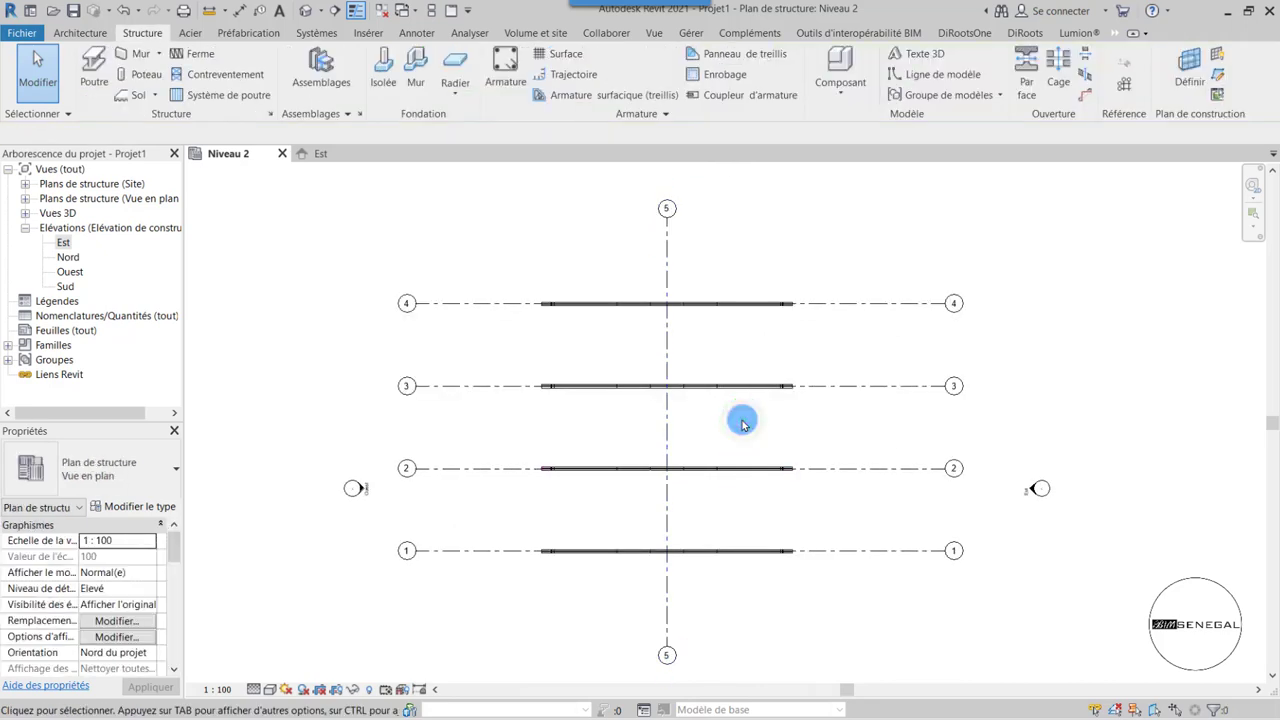
{"action": "left_click", "coordinate": [669, 599]}
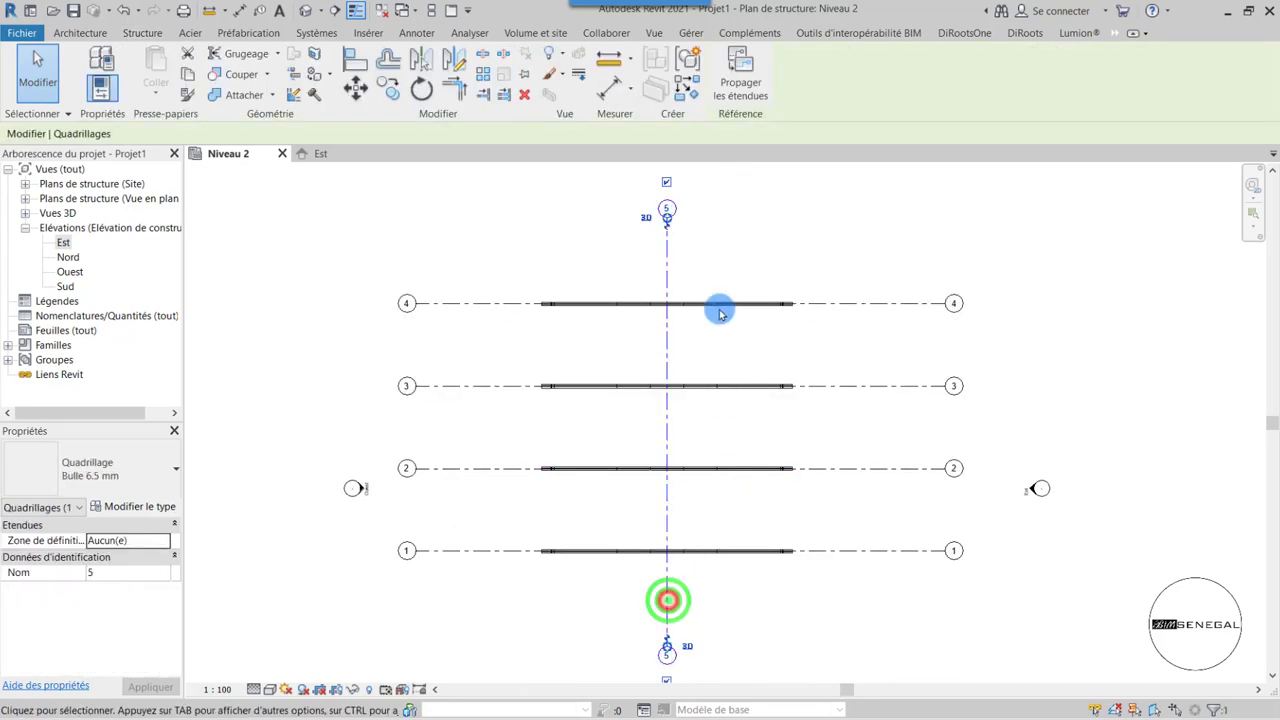
{"action": "left_click", "coordinate": [766, 249]}
{"action": "left_click", "coordinate": [669, 610]}
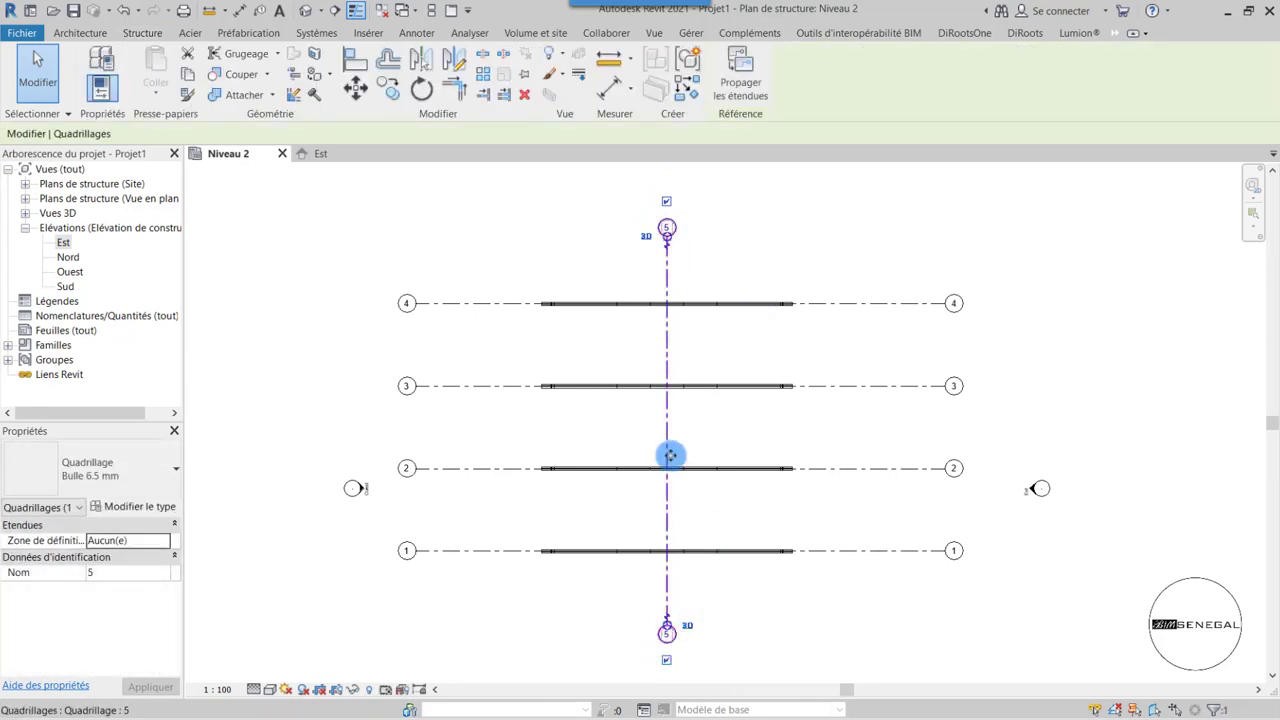
{"action": "left_click", "coordinate": [703, 337]}
- Rename grid 5's bubble label to A
{"action": "scroll", "coordinate": [700, 335], "scroll_direction": "up", "scroll_amount": 3}
{"action": "scroll", "coordinate": [695, 330], "scroll_direction": "up", "scroll_amount": 1}
{"action": "scroll", "coordinate": [633, 243], "scroll_direction": "down", "scroll_amount": 1}
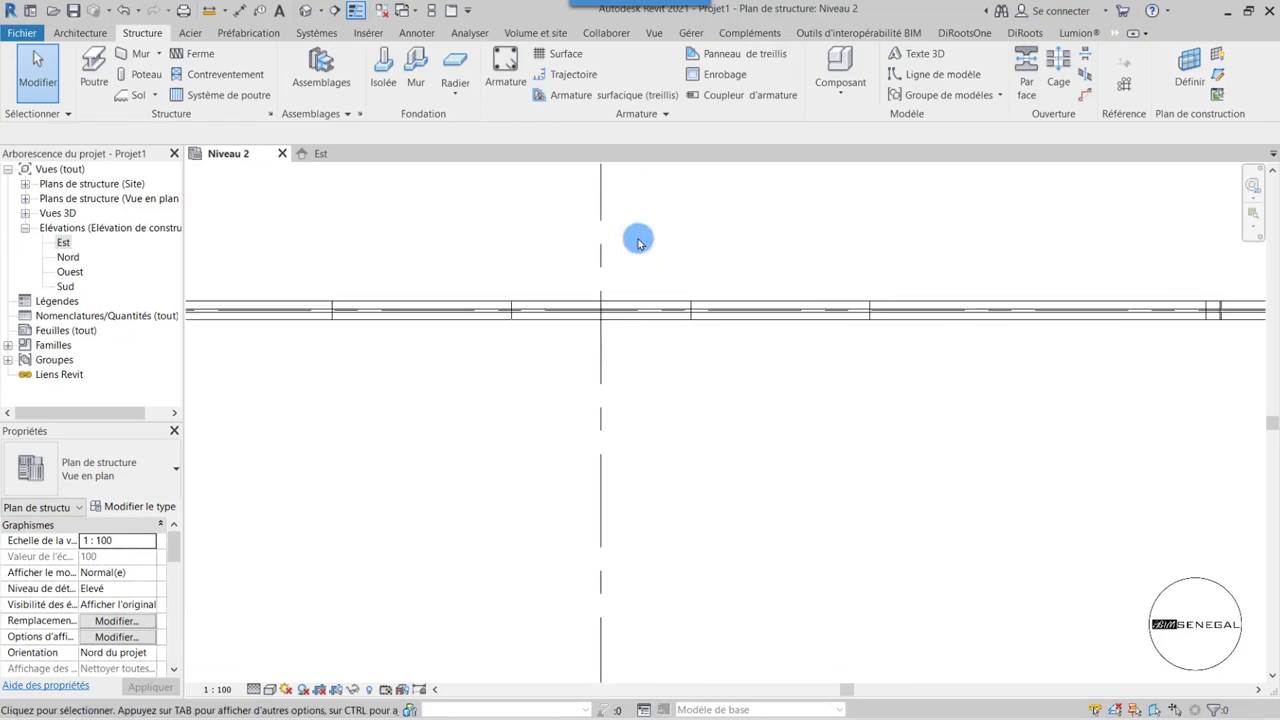
{"action": "scroll", "coordinate": [655, 360], "scroll_direction": "down", "scroll_amount": 1}
{"action": "scroll", "coordinate": [684, 325], "scroll_direction": "down", "scroll_amount": 1}
{"action": "scroll", "coordinate": [668, 258], "scroll_direction": "down", "scroll_amount": 1}
{"action": "left_click", "coordinate": [662, 283]}
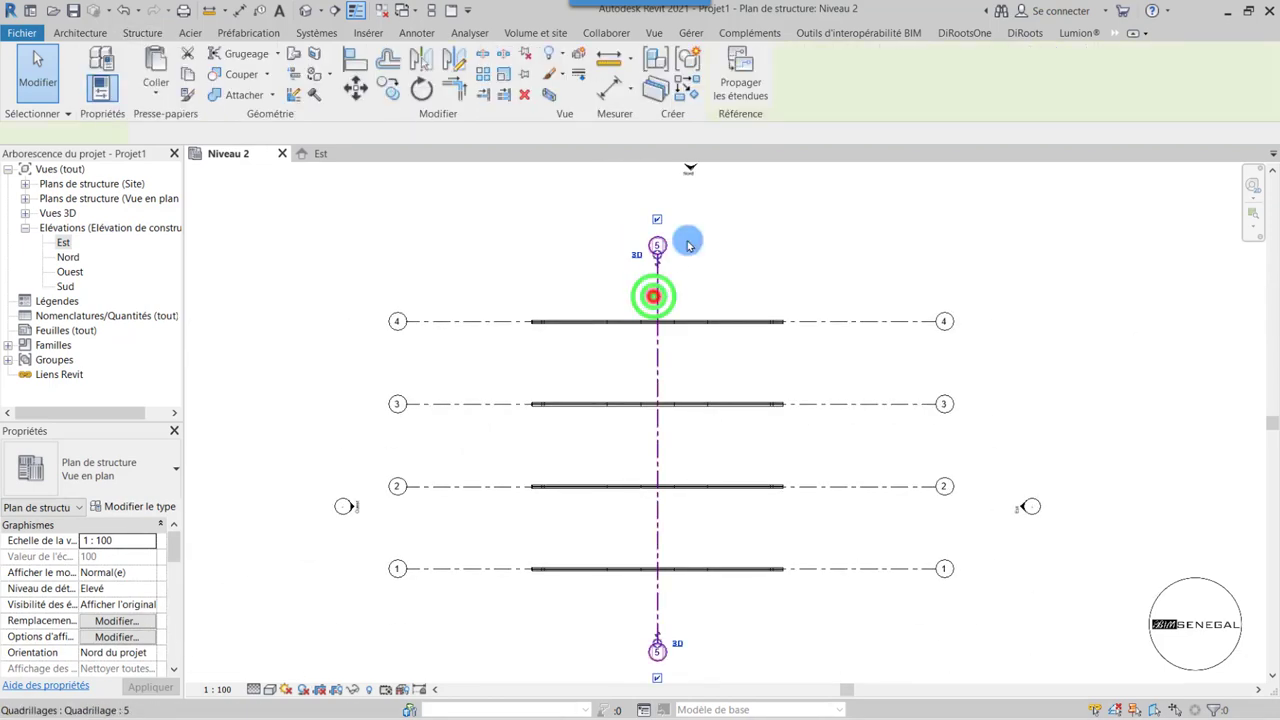
{"action": "scroll", "coordinate": [665, 255], "scroll_direction": "up", "scroll_amount": 2}
{"action": "left_click", "coordinate": [621, 313]}
{"action": "type", "text": "A"}
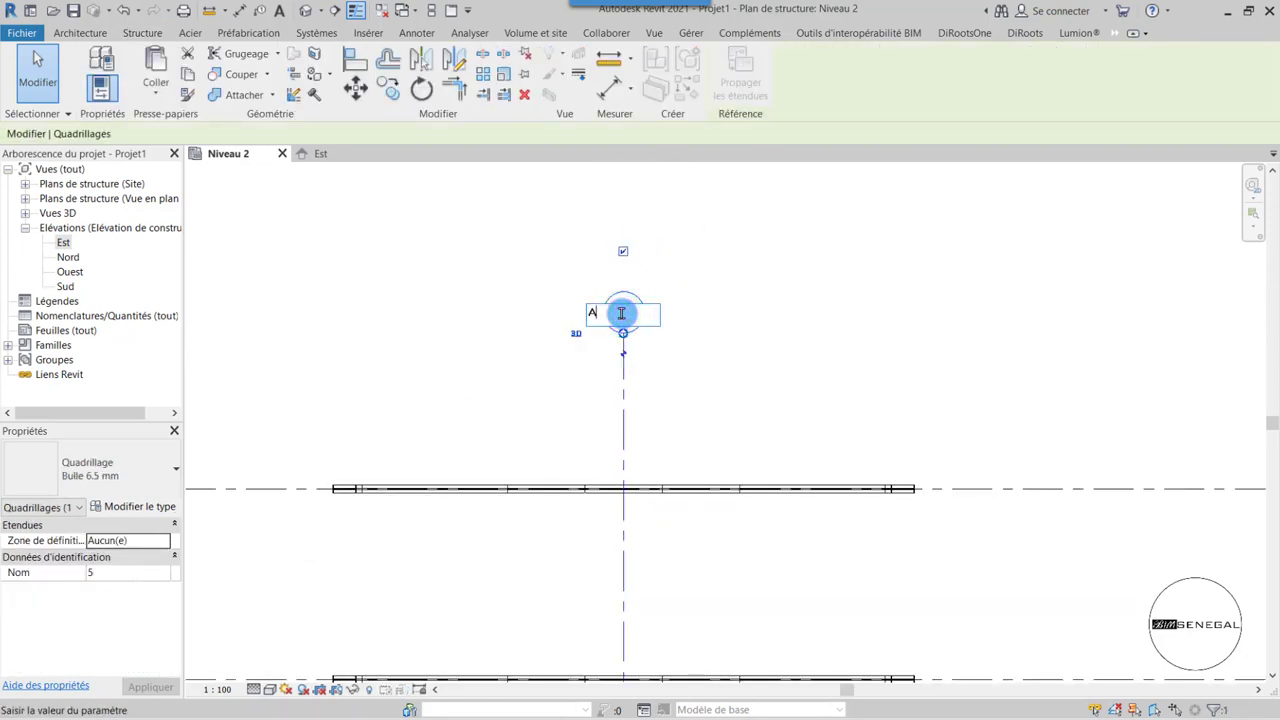
{"action": "key", "text": "Return"}
{"action": "left_click", "coordinate": [704, 320]}
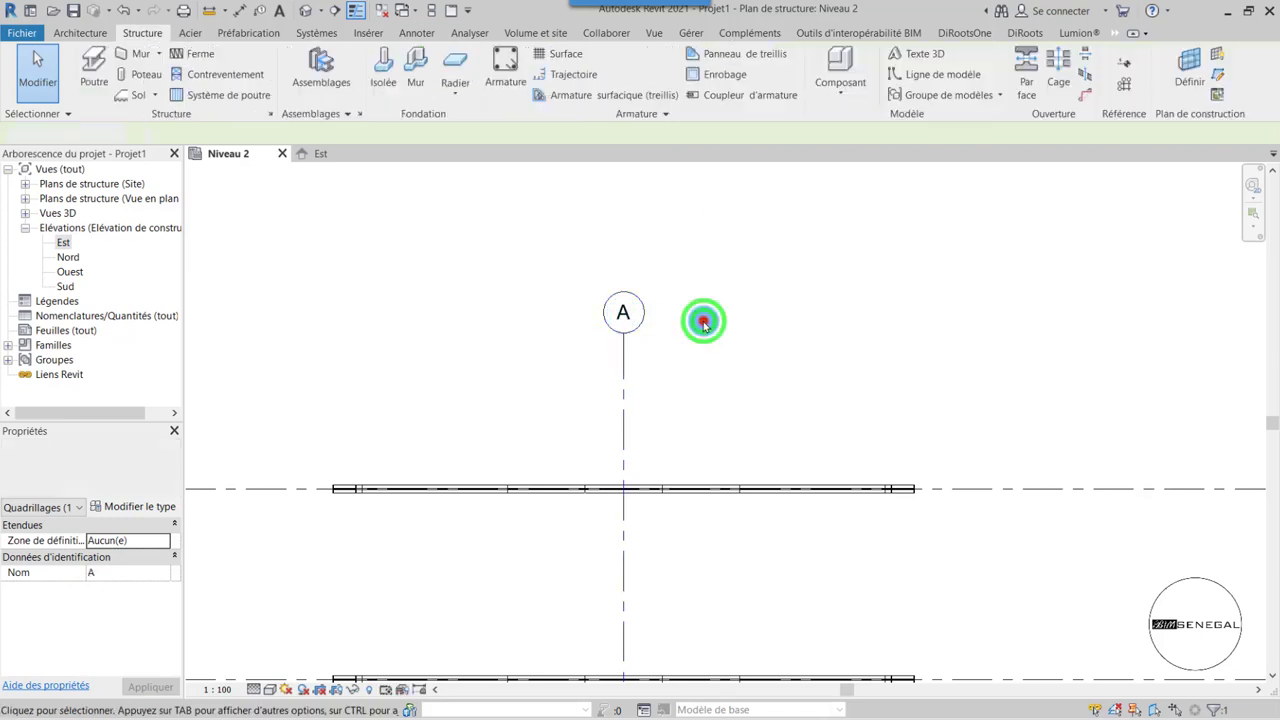
- Switch to the 3D view and set its visual style to Ombré (shaded)
{"action": "left_click", "coordinate": [306, 14]}
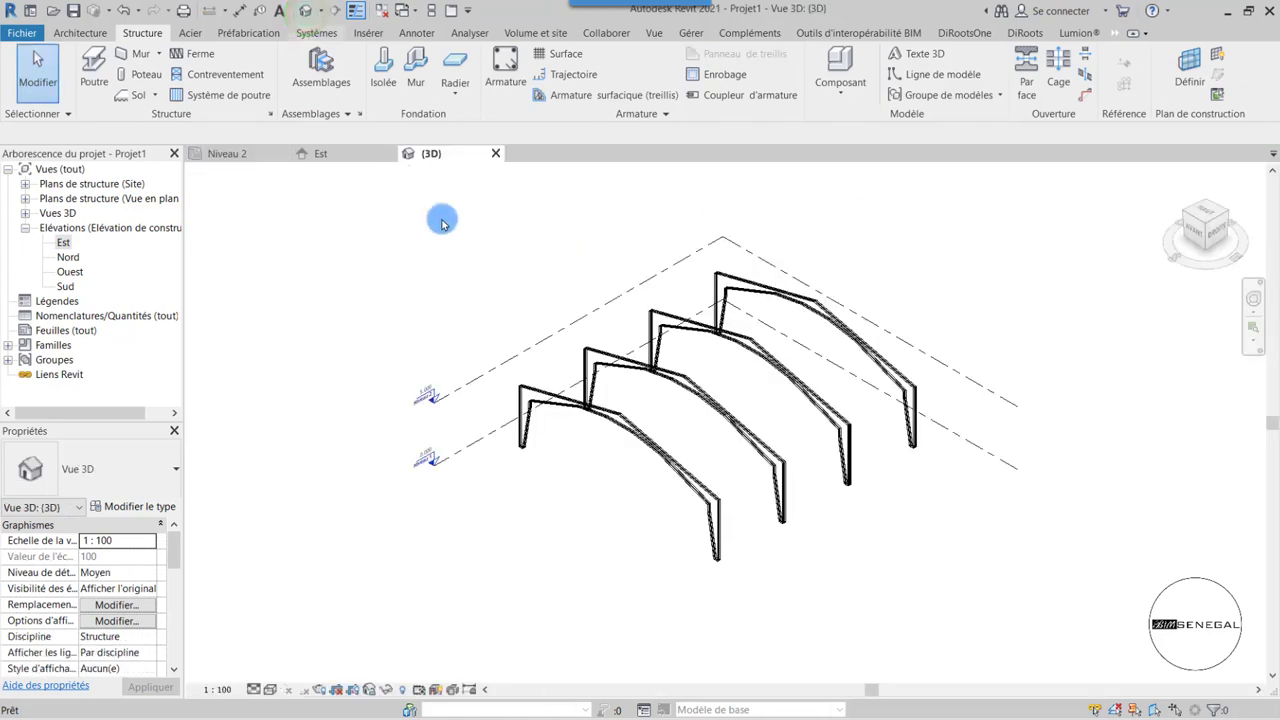
{"action": "middle_click_drag", "start_coordinate": [865, 553], "coordinate": [492, 575], "text": "shift"}
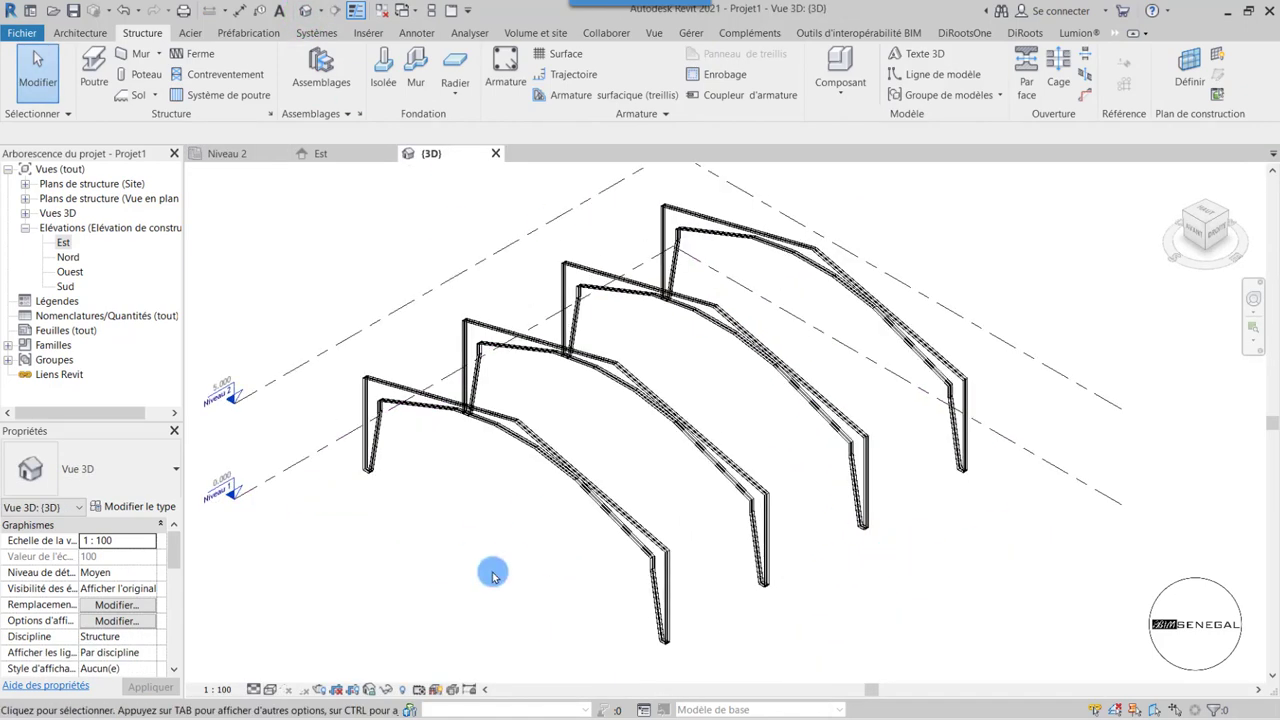
{"action": "left_click", "coordinate": [256, 689]}
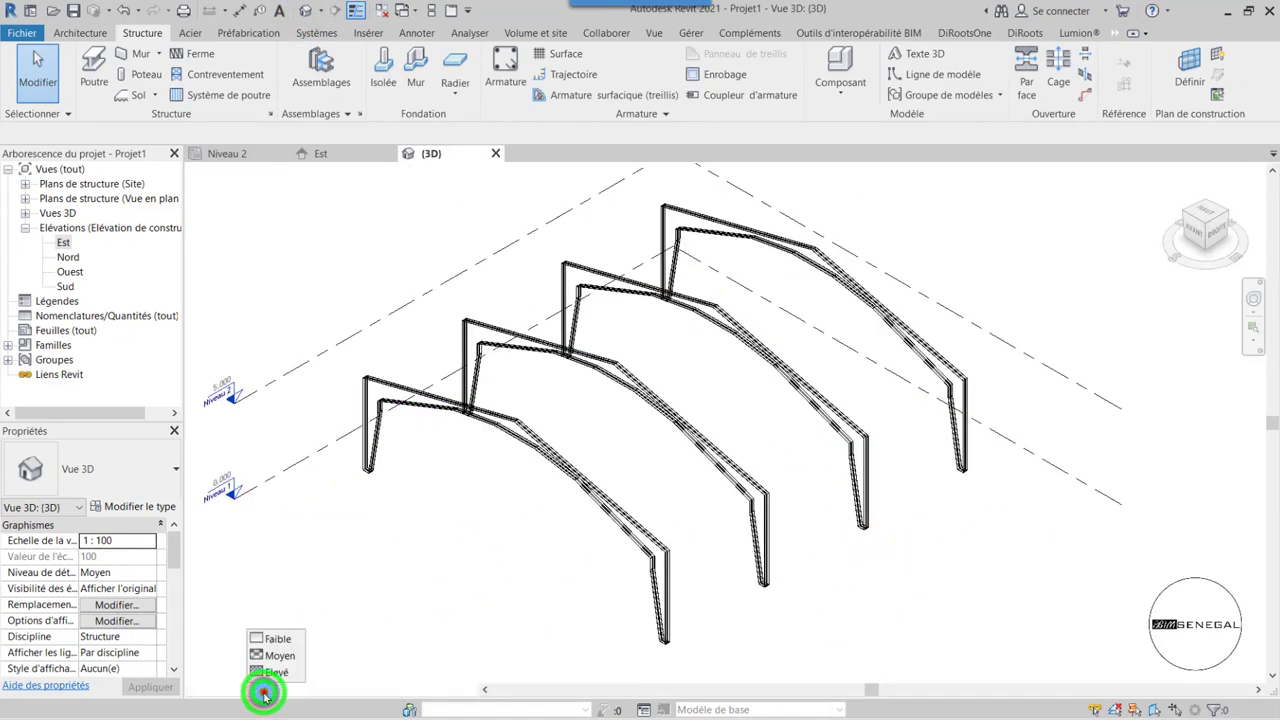
{"action": "left_click", "coordinate": [270, 689]}
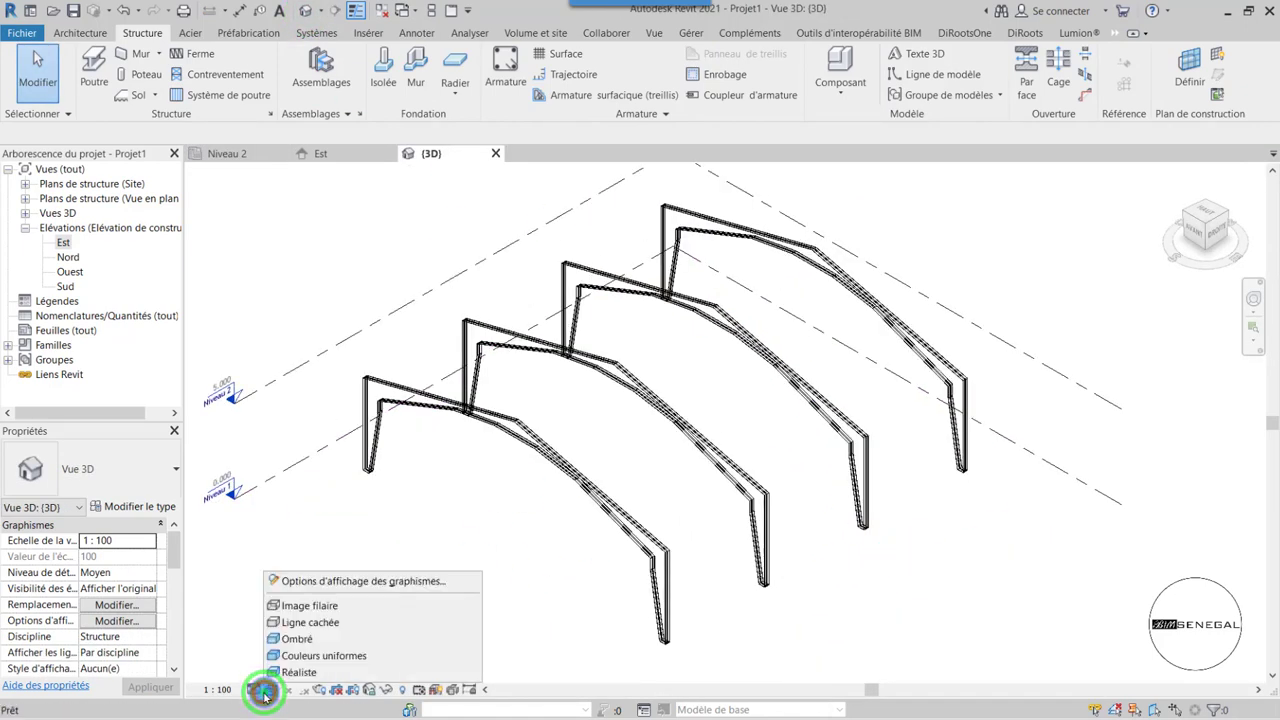
{"action": "left_click", "coordinate": [322, 640]}
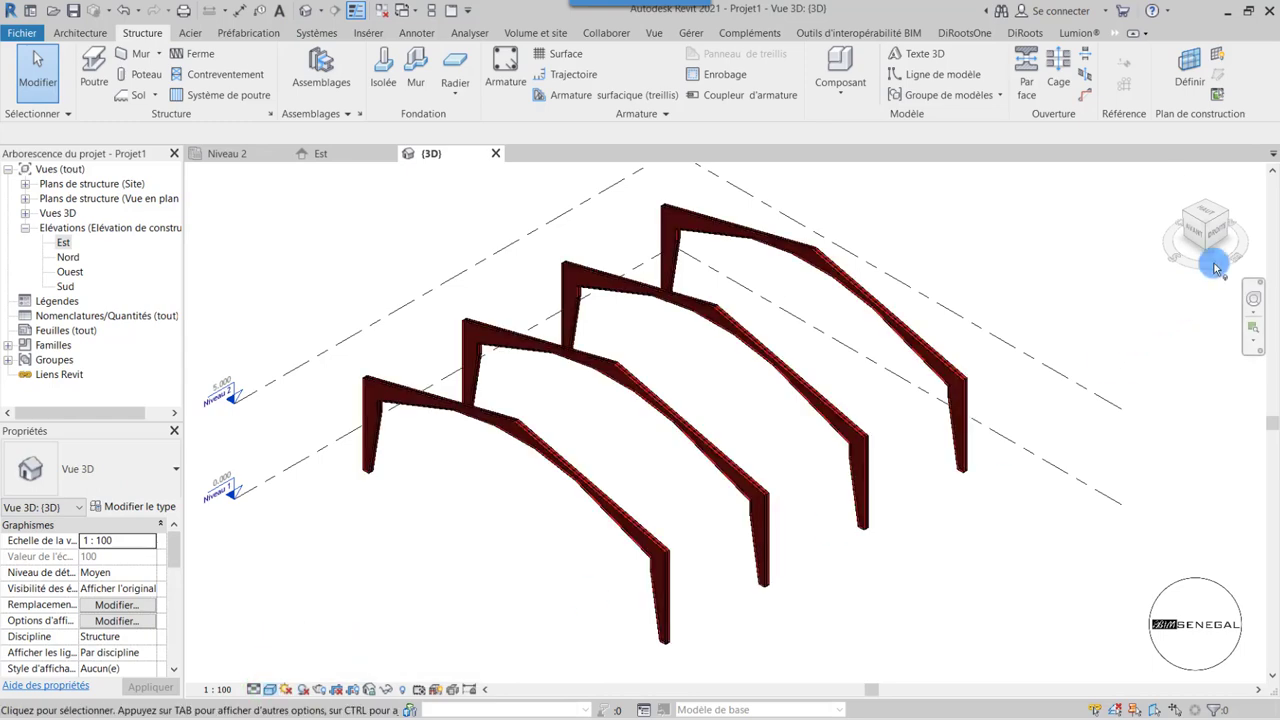
- Orbit and zoom around the four shaded red PORTIQUE portal frames
{"action": "mouse_move", "coordinate": [1212, 228]}
{"action": "left_mouse_down"}
{"action": "mouse_move", "coordinate": [1208, 203]}
{"action": "mouse_move", "coordinate": [431, 213]}
{"action": "left_mouse_up"}
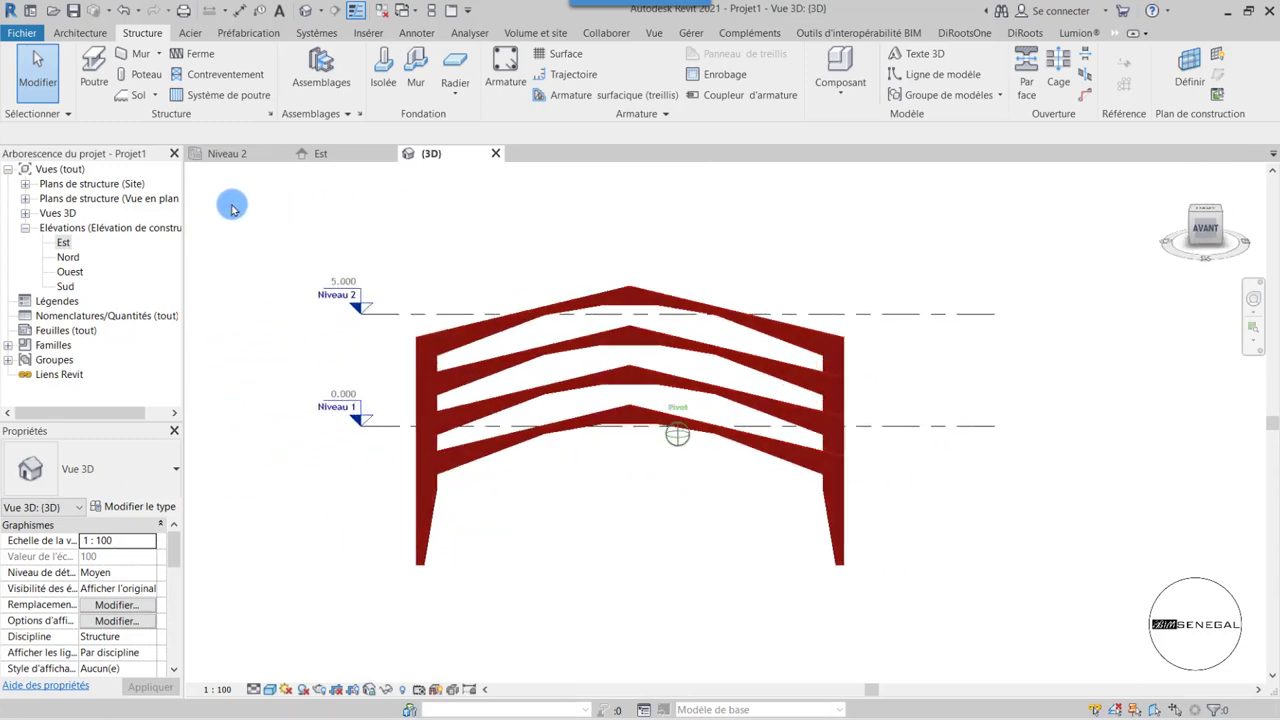
{"action": "mouse_move", "coordinate": [431, 213]}
{"action": "left_mouse_down"}
{"action": "mouse_move", "coordinate": [1226, 209]}
{"action": "mouse_move", "coordinate": [1210, 218]}
{"action": "left_mouse_up"}
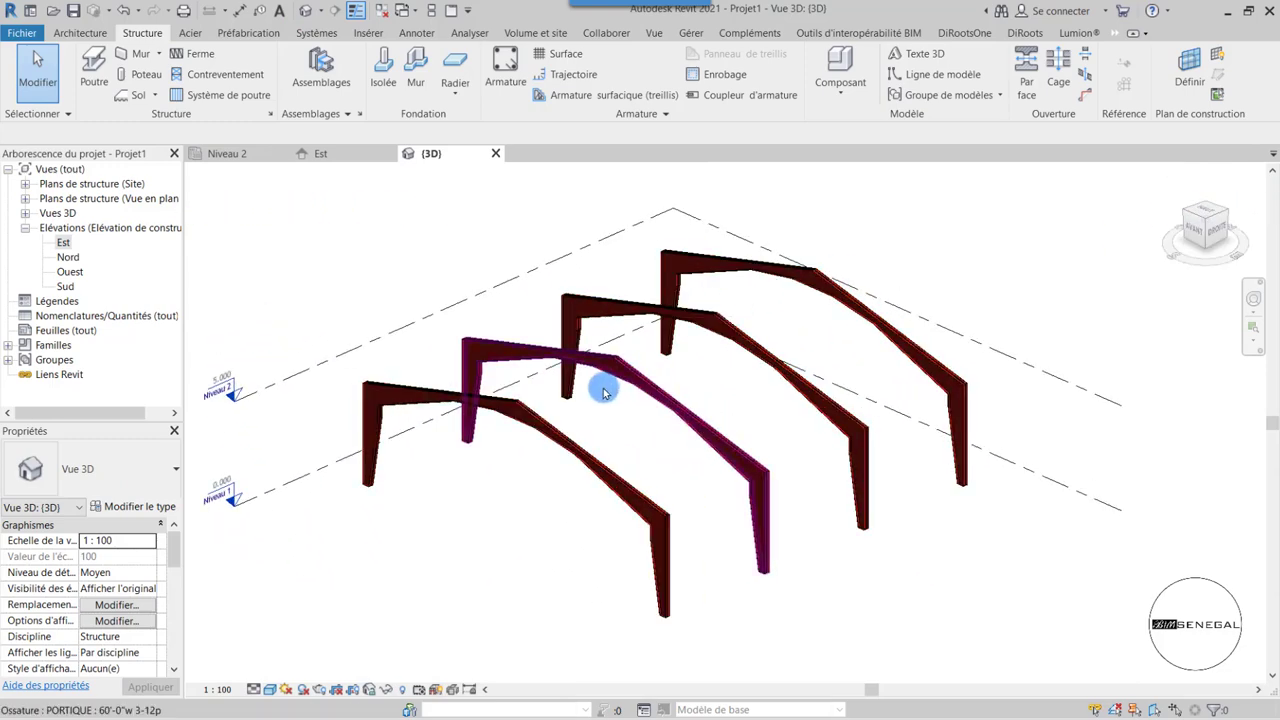
{"action": "scroll", "coordinate": [815, 404], "scroll_direction": "up", "scroll_amount": 2}
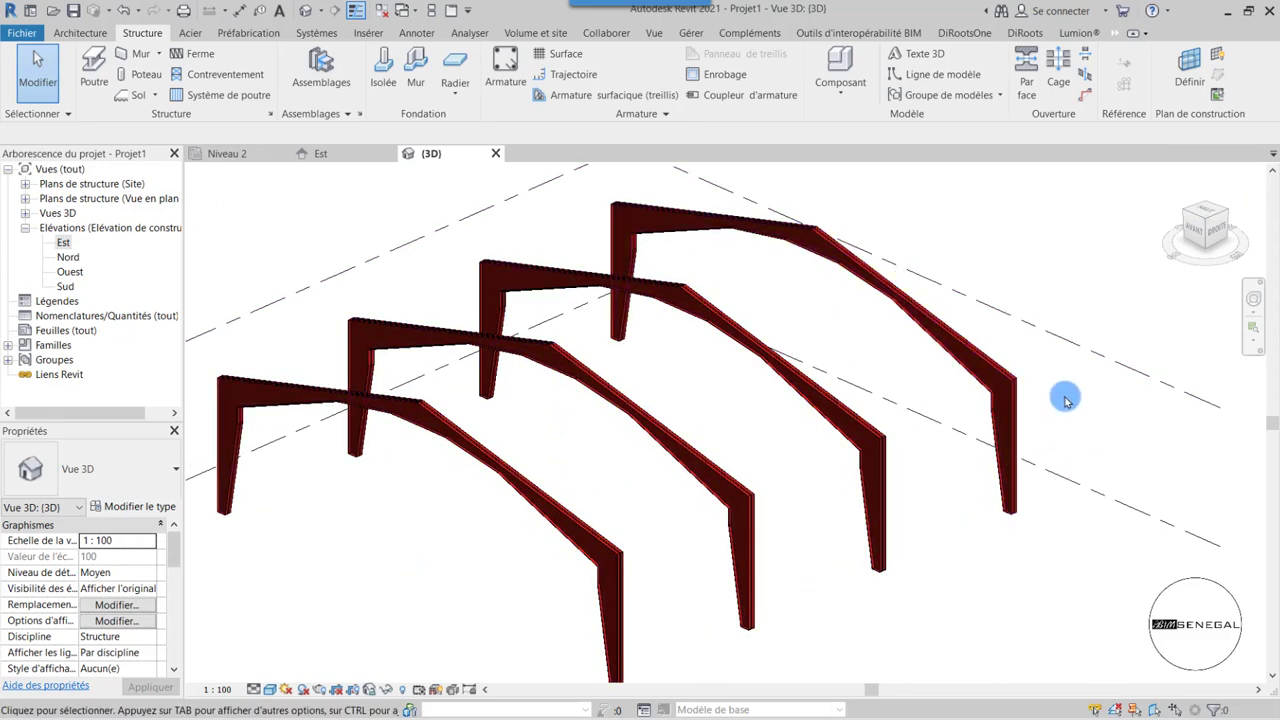
{"action": "scroll", "coordinate": [1063, 397], "scroll_direction": "down", "scroll_amount": 2}
{"action": "scroll", "coordinate": [1018, 569], "scroll_direction": "up", "scroll_amount": 1}
{"action": "scroll", "coordinate": [951, 486], "scroll_direction": "up", "scroll_amount": 1}
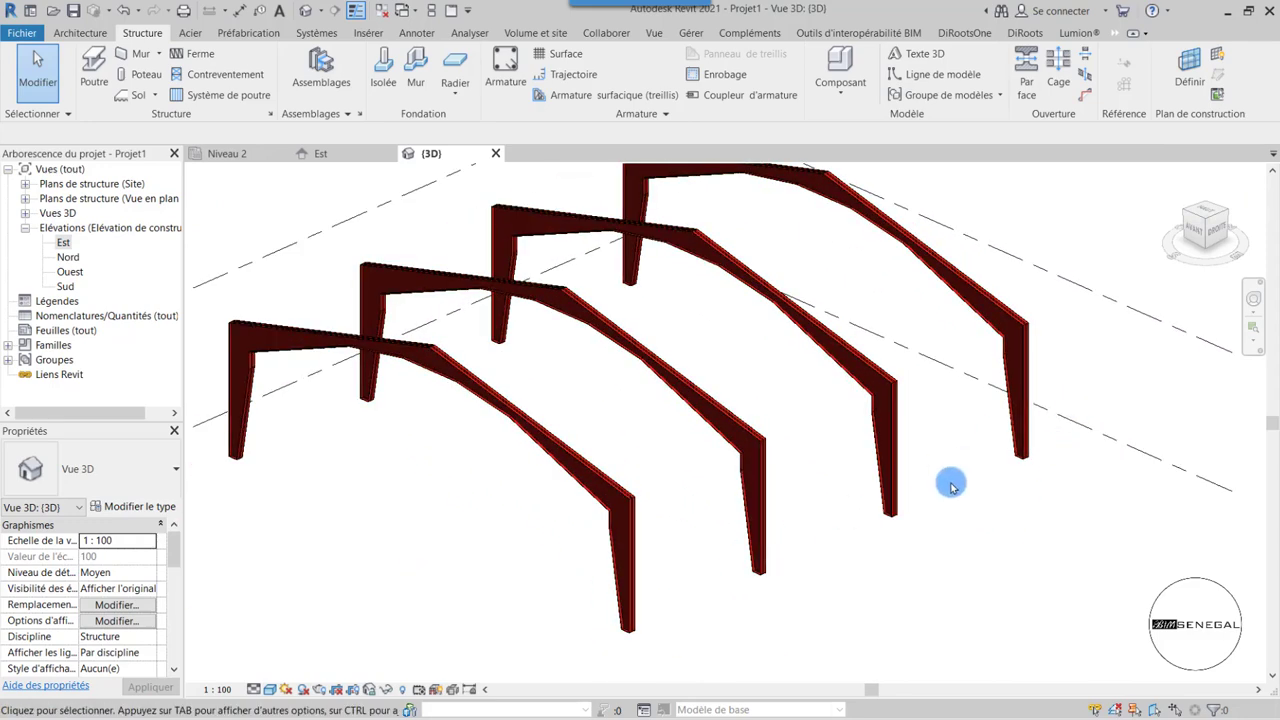
{"action": "scroll", "coordinate": [760, 520], "scroll_direction": "down", "scroll_amount": 1}
{"action": "scroll", "coordinate": [867, 495], "scroll_direction": "up", "scroll_amount": 1}
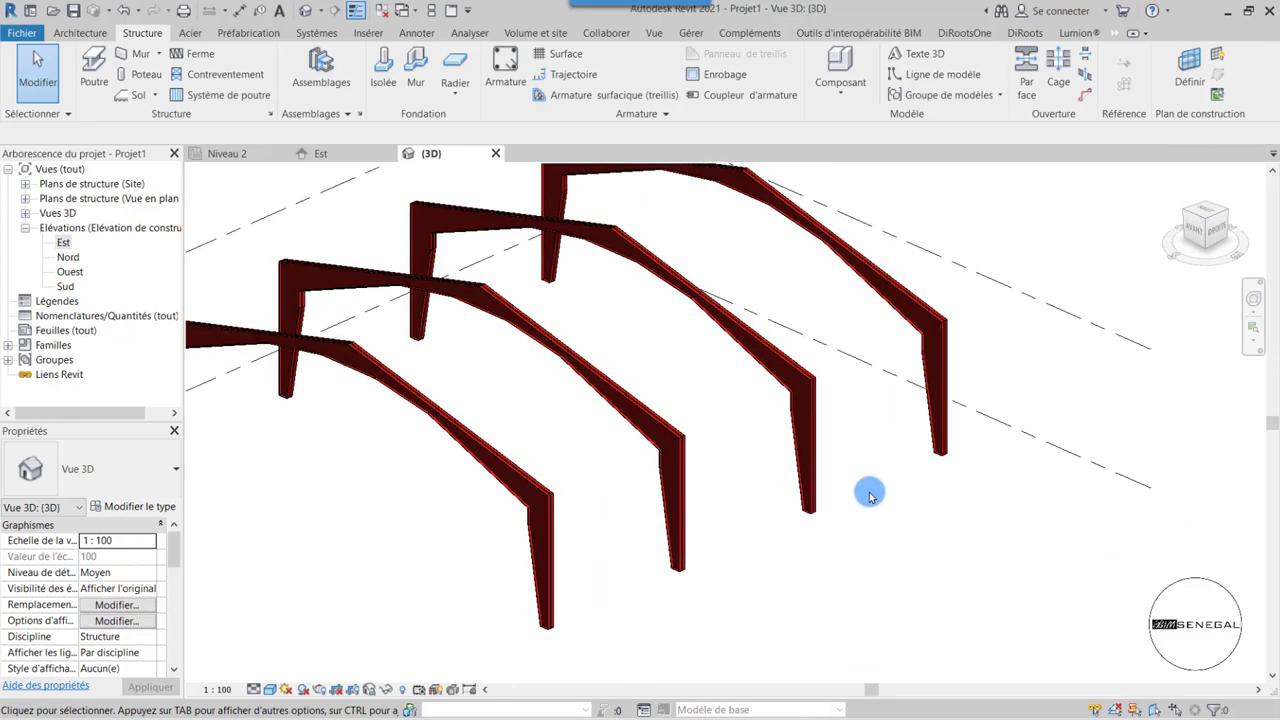
{"action": "scroll", "coordinate": [869, 494], "scroll_direction": "down", "scroll_amount": 1}
{"action": "scroll", "coordinate": [869, 494], "scroll_direction": "up", "scroll_amount": 1}
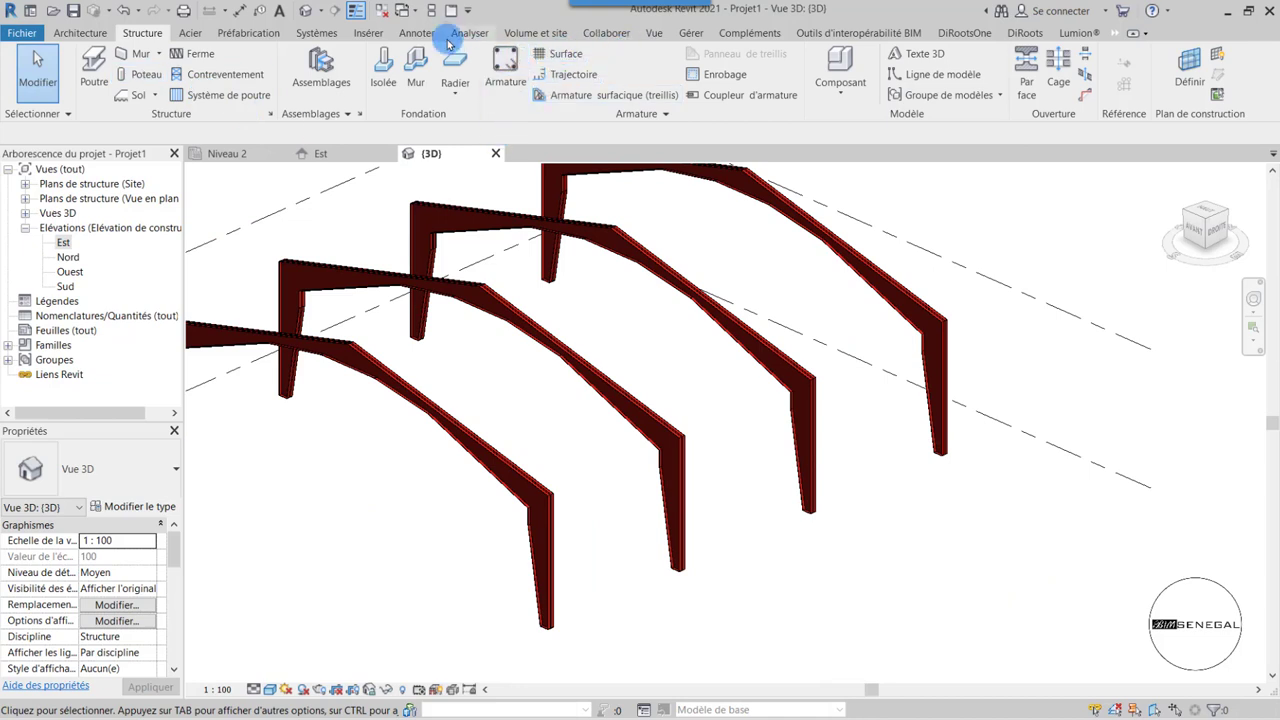
- Load the POUTRE IPE.rfa beam family from the Bureau via Charger la famille
{"action": "left_click", "coordinate": [369, 42]}
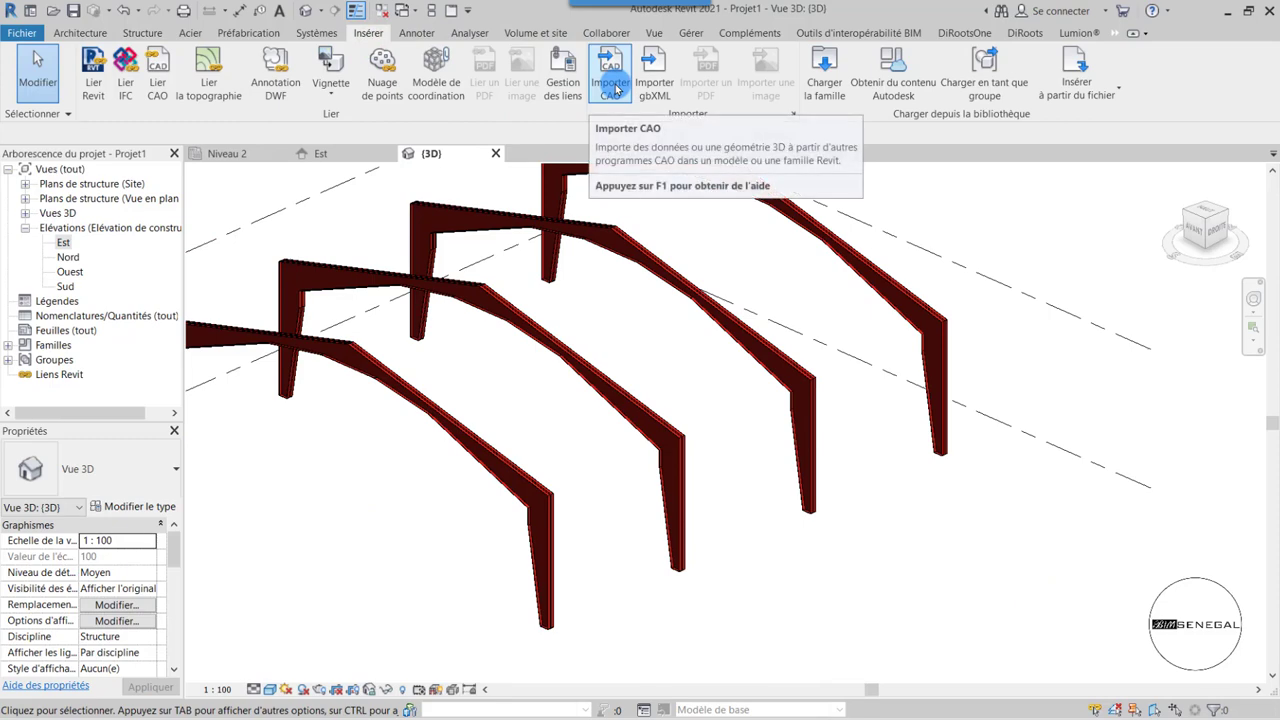
{"action": "left_click", "coordinate": [824, 87]}
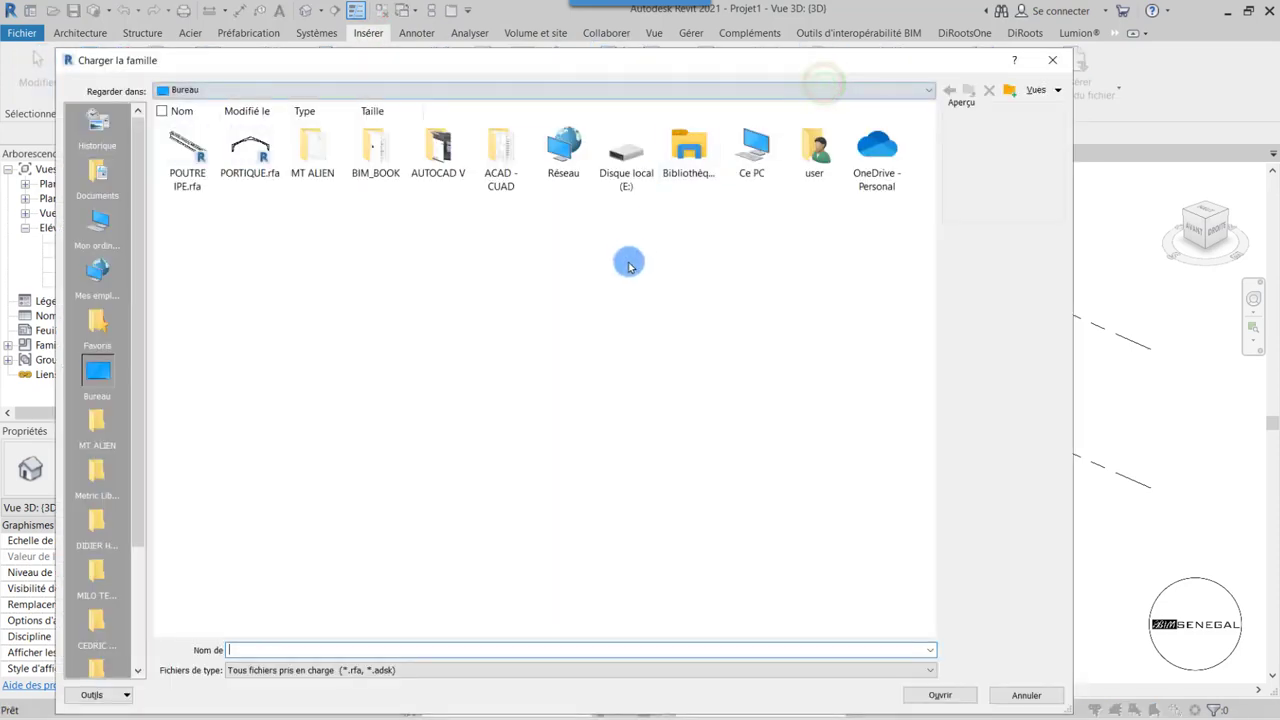
{"action": "left_click", "coordinate": [185, 140]}
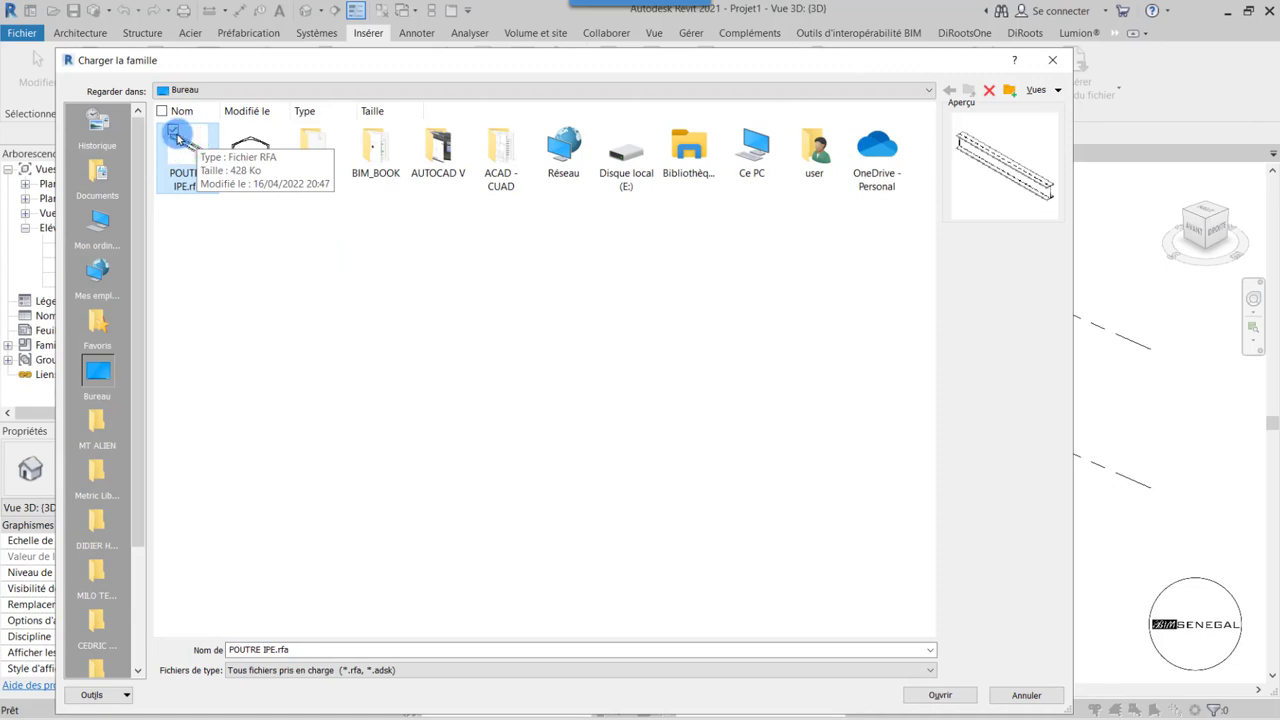
{"action": "left_click", "coordinate": [946, 693]}
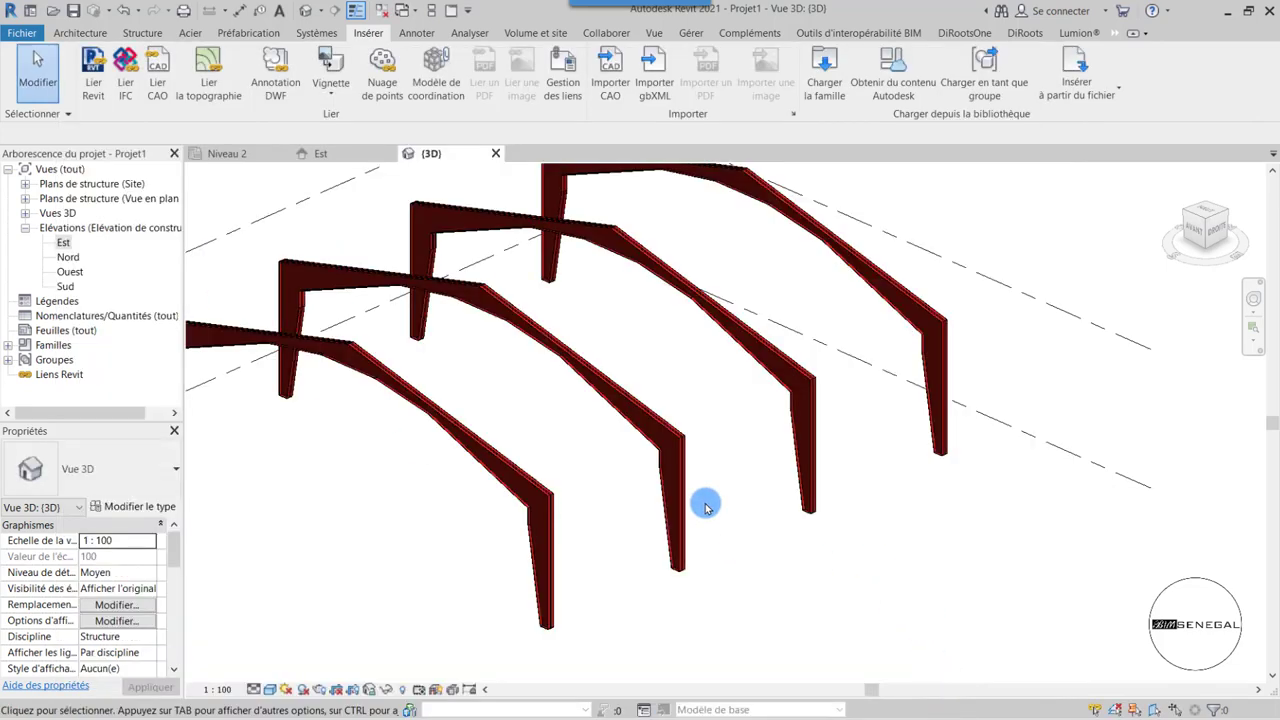
{"action": "left_click", "coordinate": [145, 34]}
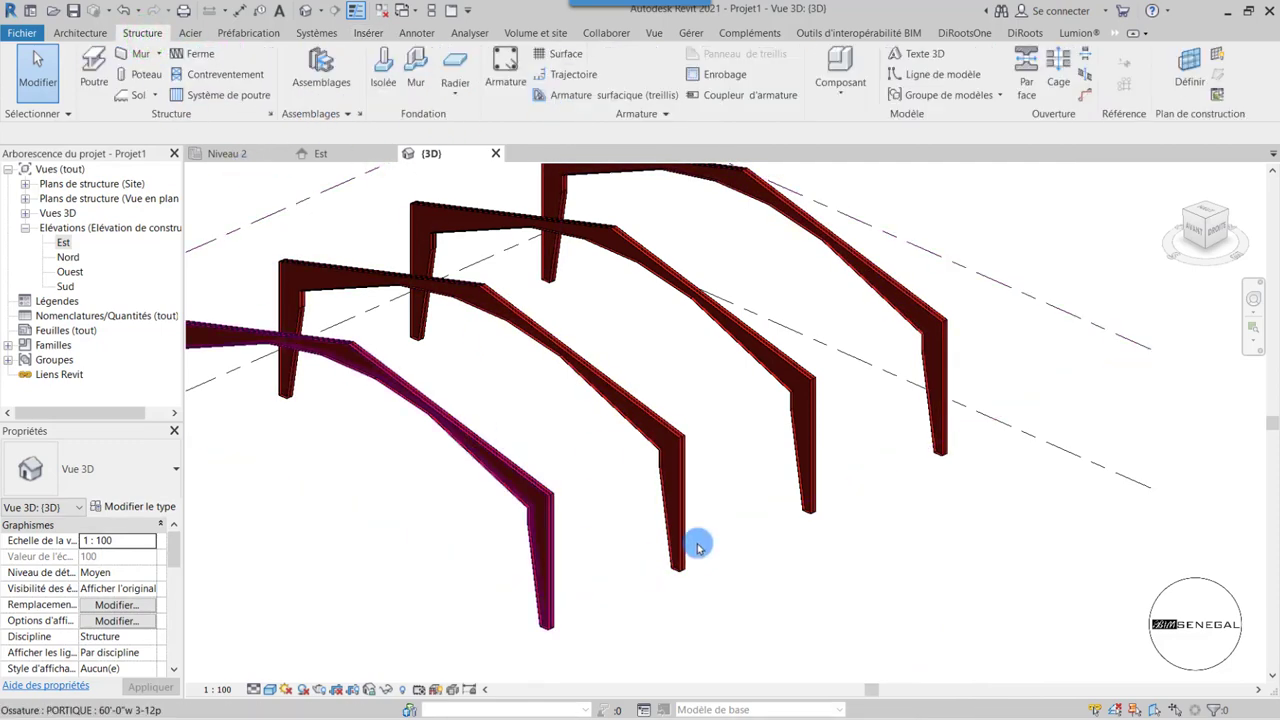
{"action": "middle_click_drag", "start_coordinate": [777, 609], "coordinate": [576, 572]}
{"action": "scroll", "coordinate": [576, 572], "scroll_direction": "up", "scroll_amount": 1}
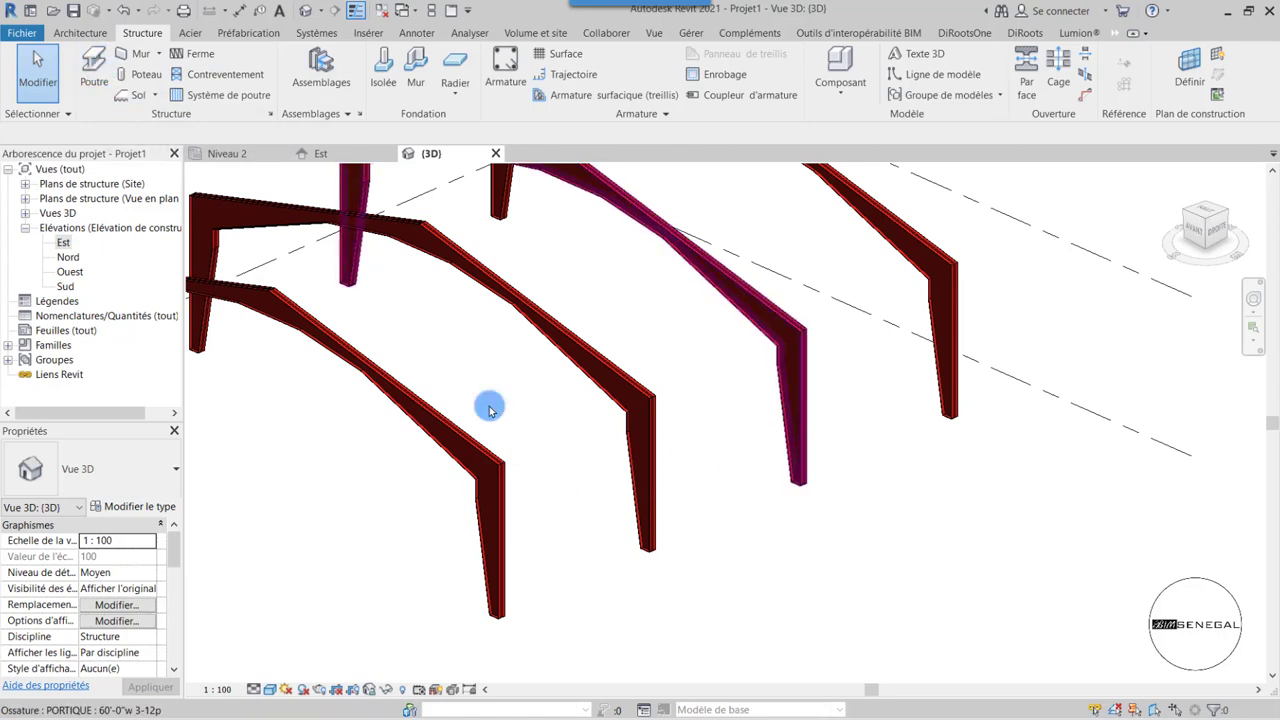
- Start a new structural beam system and review its type list unchanged
{"action": "left_click", "coordinate": [219, 100]}
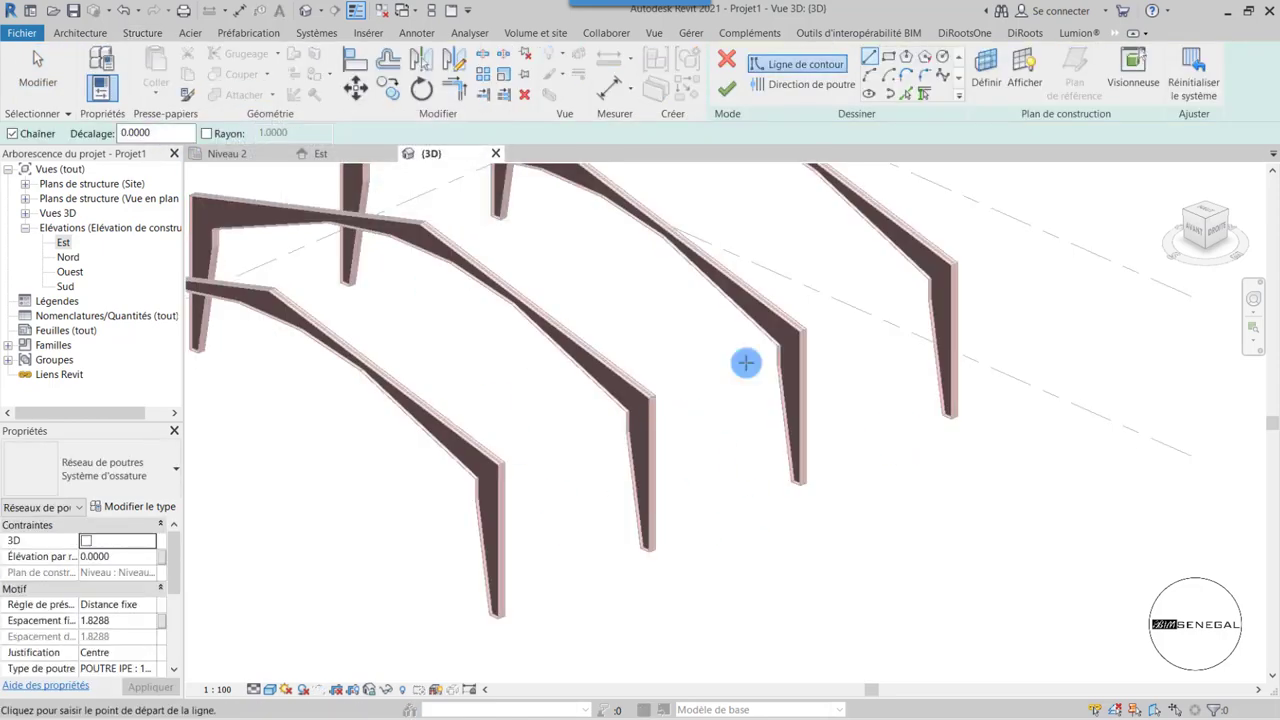
{"action": "left_click", "coordinate": [44, 478]}
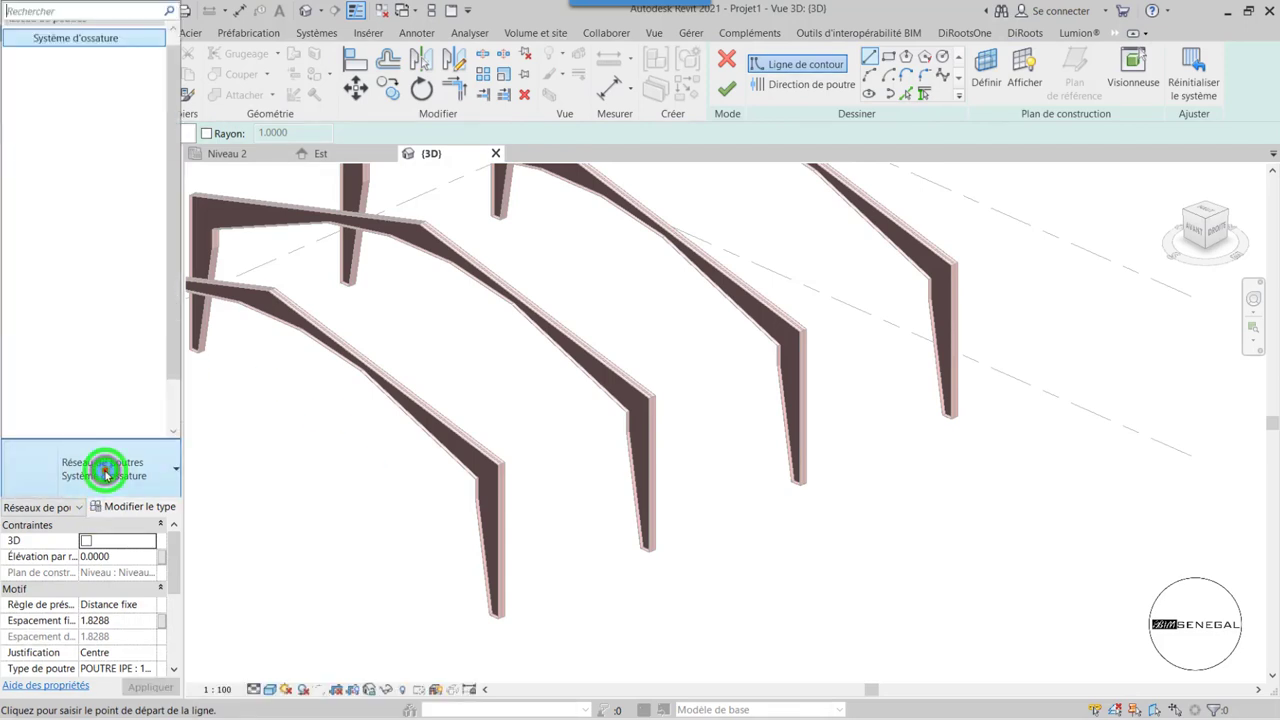
{"action": "left_click", "coordinate": [106, 468]}
{"action": "scroll", "coordinate": [112, 566], "scroll_direction": "down", "scroll_amount": 2}
{"action": "scroll", "coordinate": [112, 568], "scroll_direction": "down", "scroll_amount": 1}
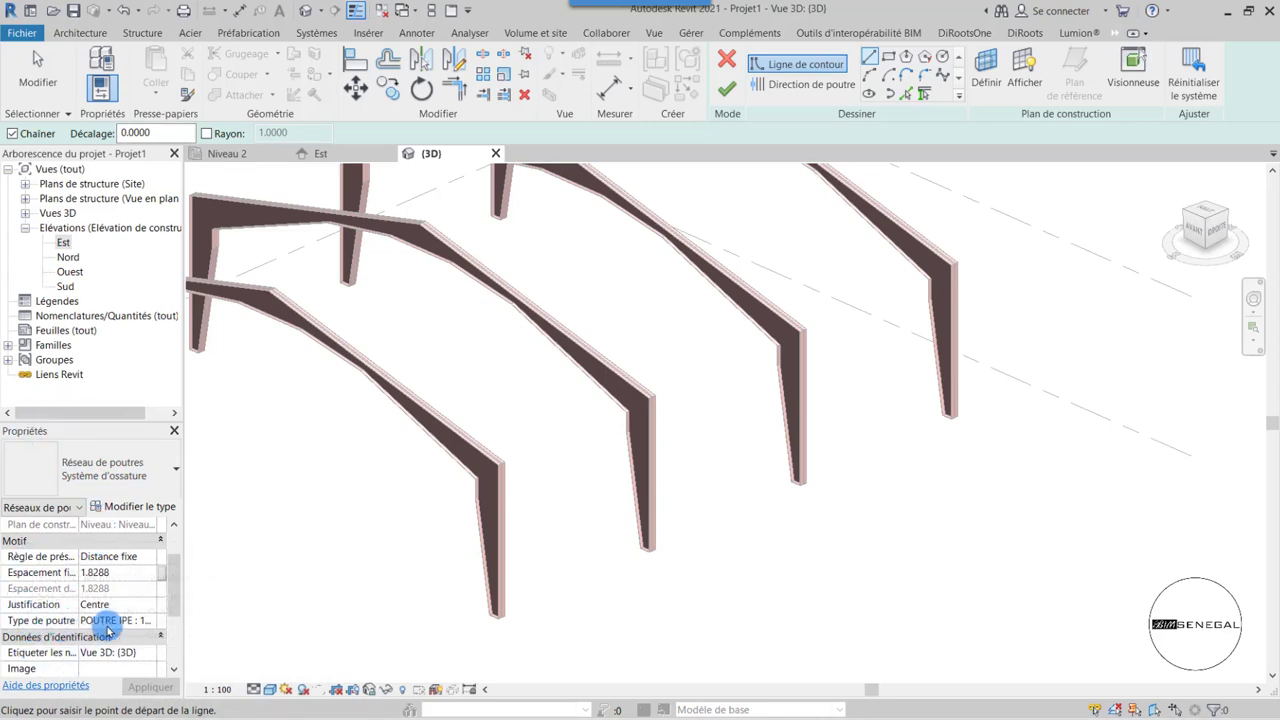
- Set the beam system's Type de poutre to POUTRE IPE : 152x89x16UB
{"action": "left_click", "coordinate": [134, 620]}
{"action": "left_click", "coordinate": [153, 620]}
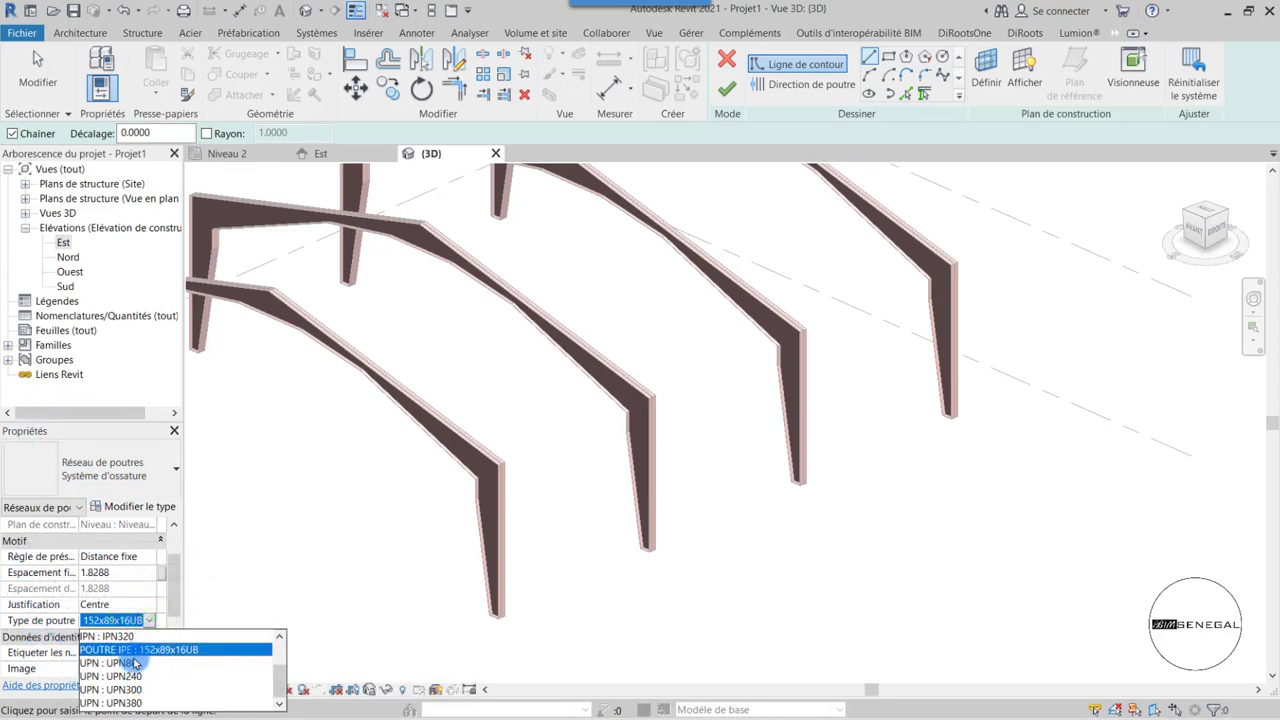
{"action": "scroll", "coordinate": [124, 688], "scroll_direction": "up", "scroll_amount": 1}
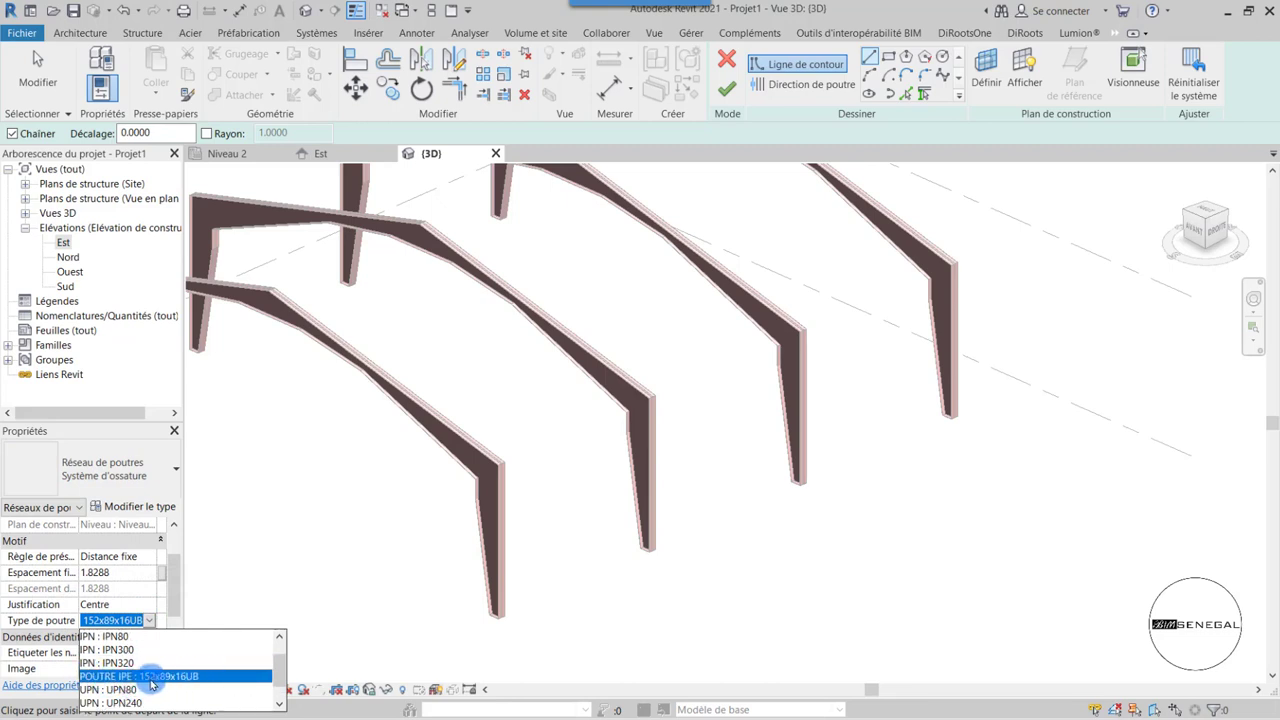
{"action": "scroll", "coordinate": [103, 677], "scroll_direction": "up", "scroll_amount": 1}
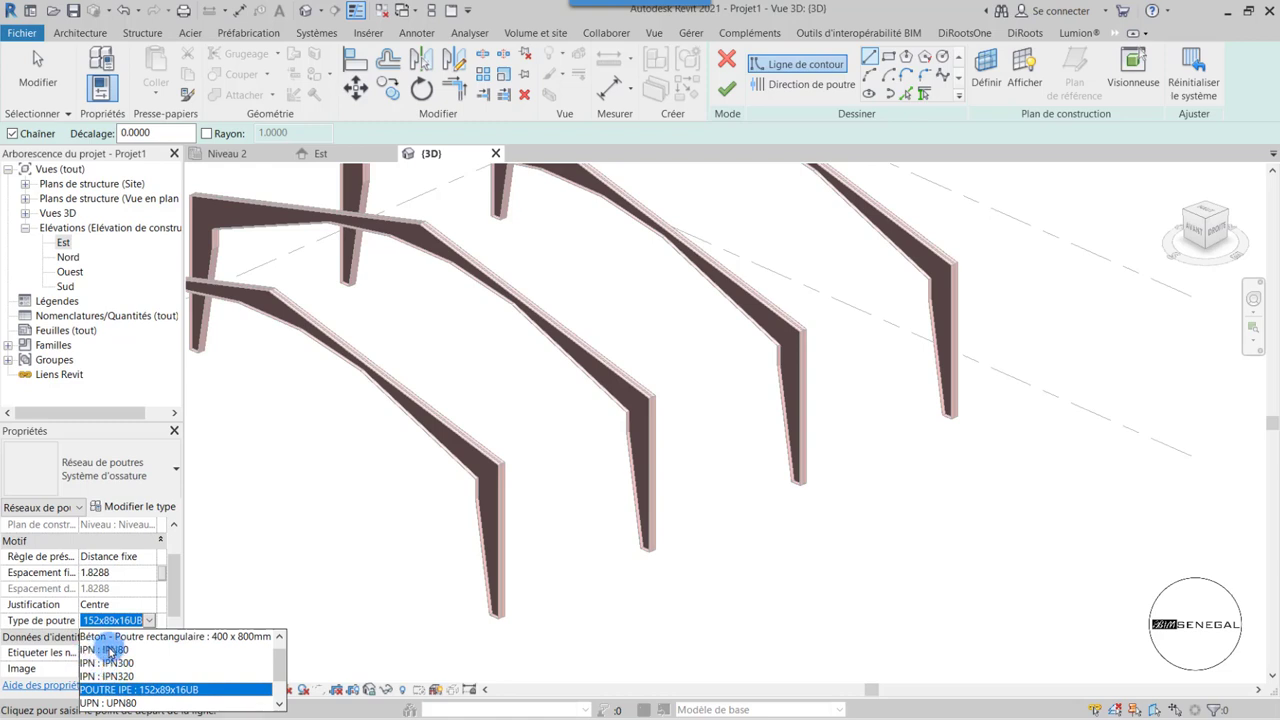
{"action": "scroll", "coordinate": [108, 645], "scroll_direction": "up", "scroll_amount": 1}
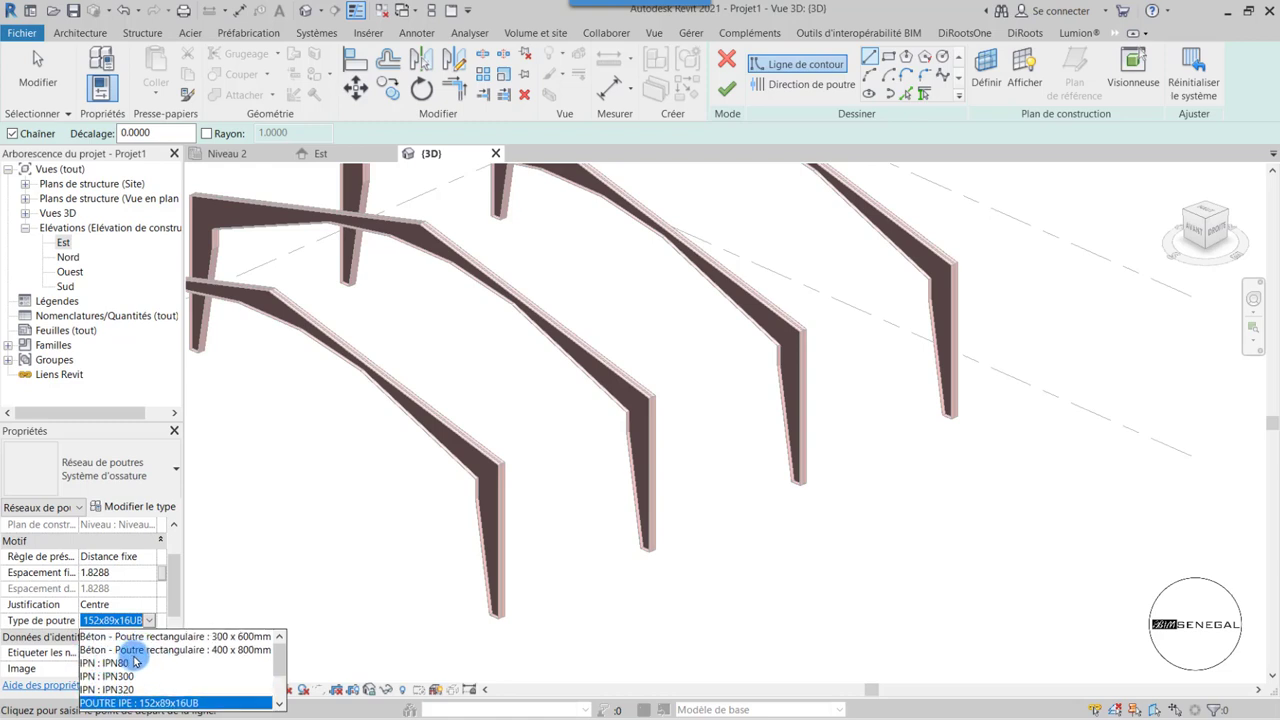
{"action": "scroll", "coordinate": [125, 652], "scroll_direction": "down", "scroll_amount": 1}
{"action": "scroll", "coordinate": [138, 655], "scroll_direction": "down", "scroll_amount": 3}
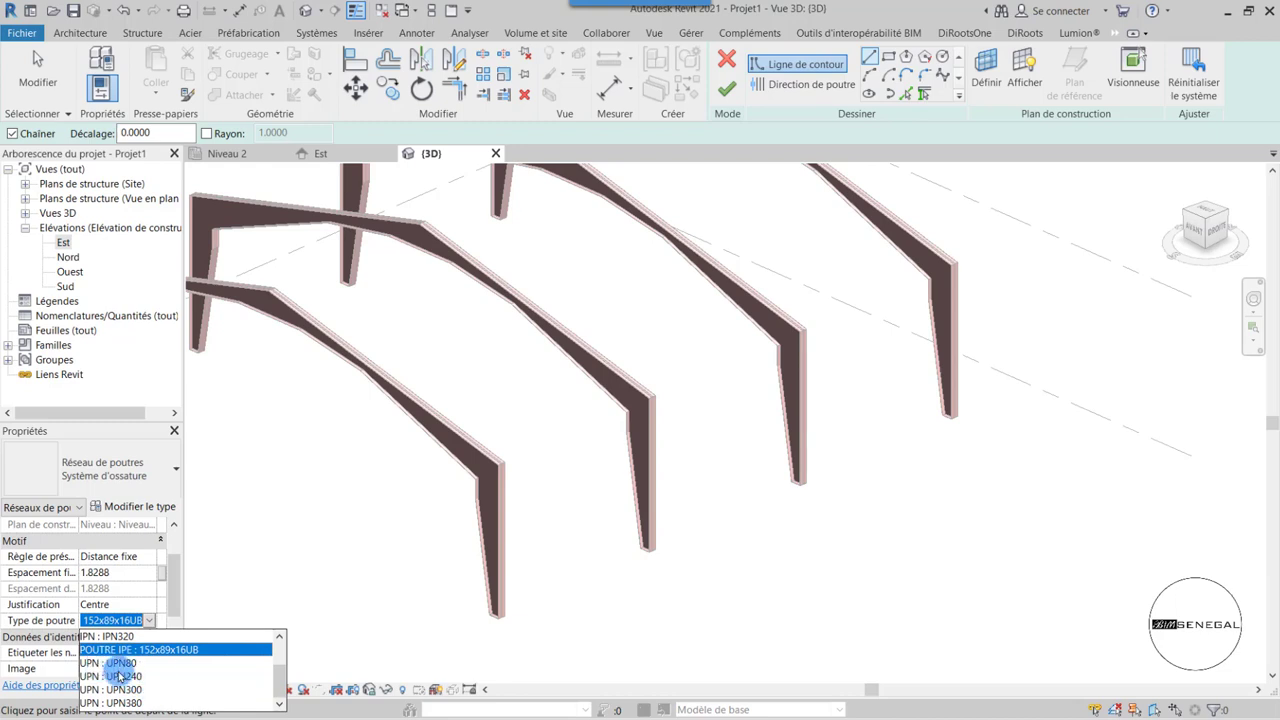
{"action": "scroll", "coordinate": [140, 678], "scroll_direction": "up", "scroll_amount": 1}
{"action": "scroll", "coordinate": [135, 684], "scroll_direction": "up", "scroll_amount": 1}
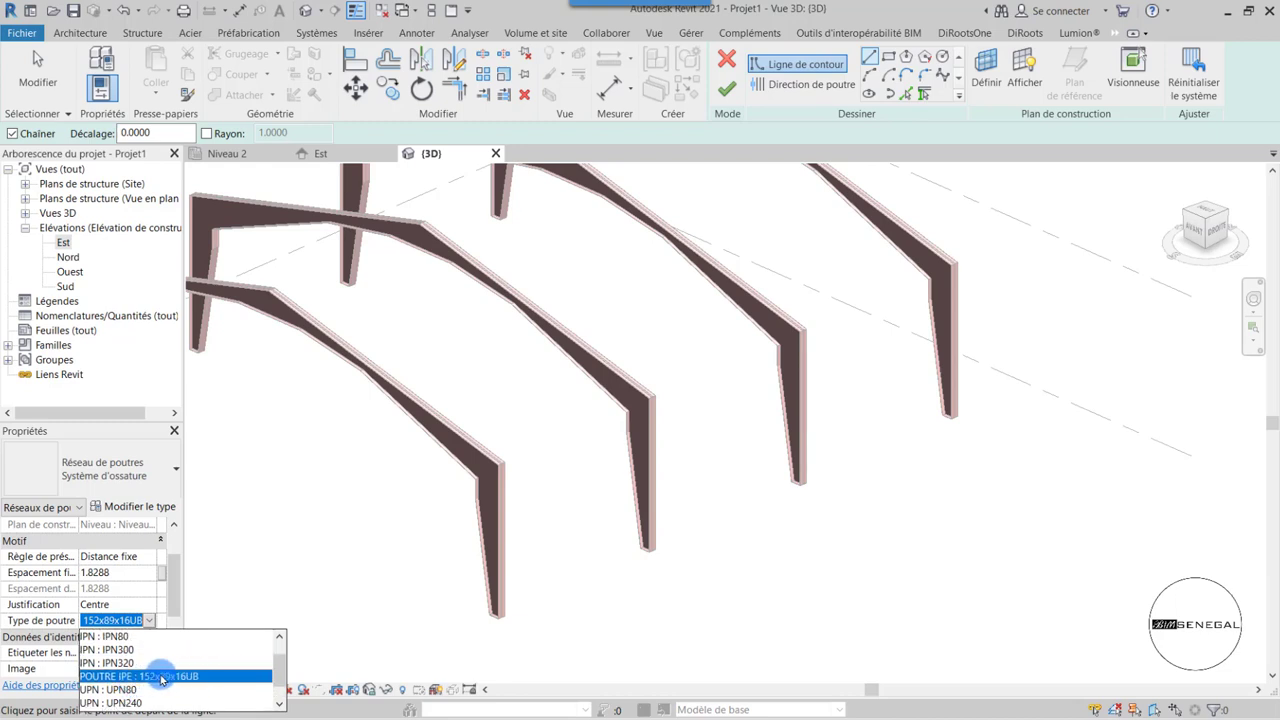
{"action": "left_click", "coordinate": [161, 677]}
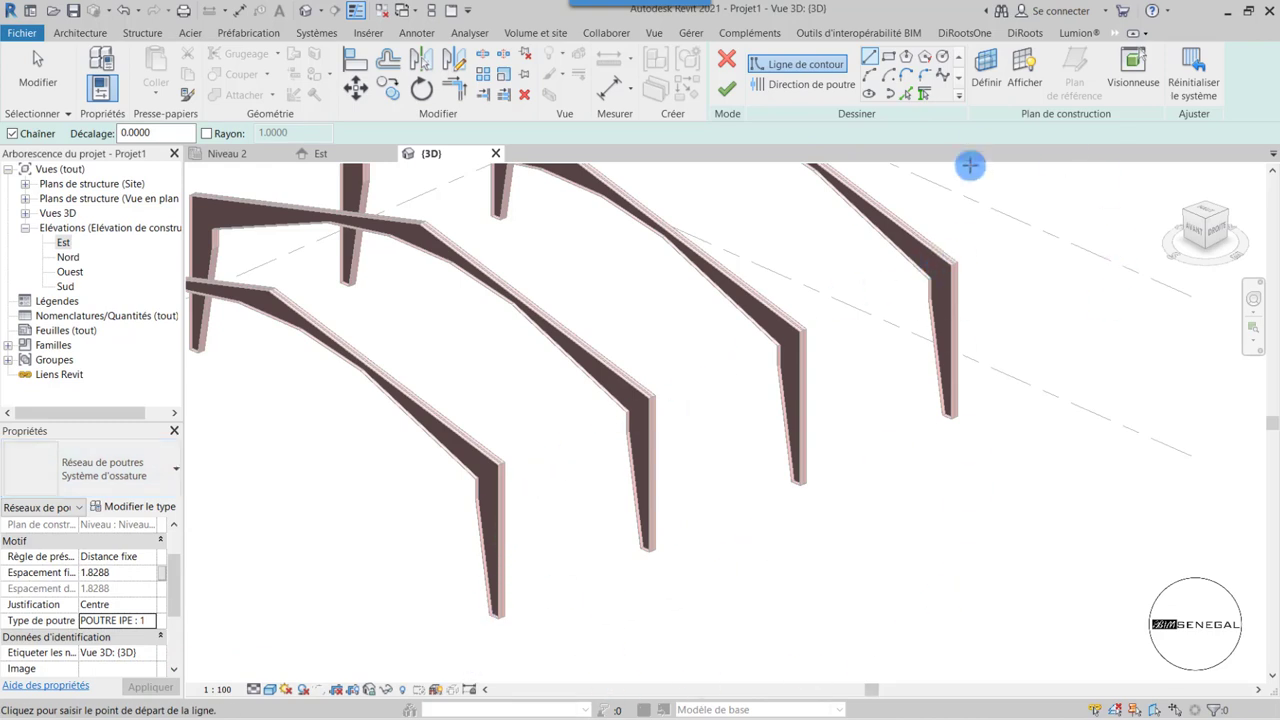
- Set a PORTIQUE frame's reference plane as the work plane, then start Ligne de contour
{"action": "left_click", "coordinate": [986, 66]}
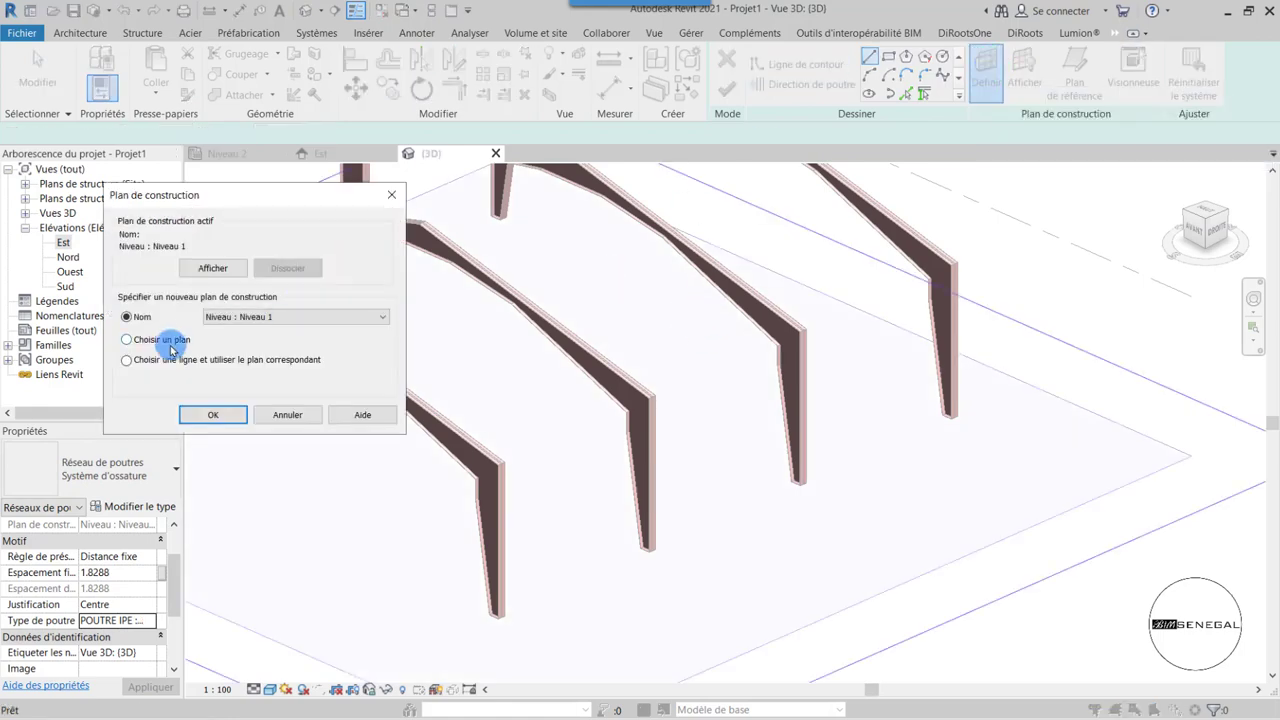
{"action": "left_click", "coordinate": [213, 414]}
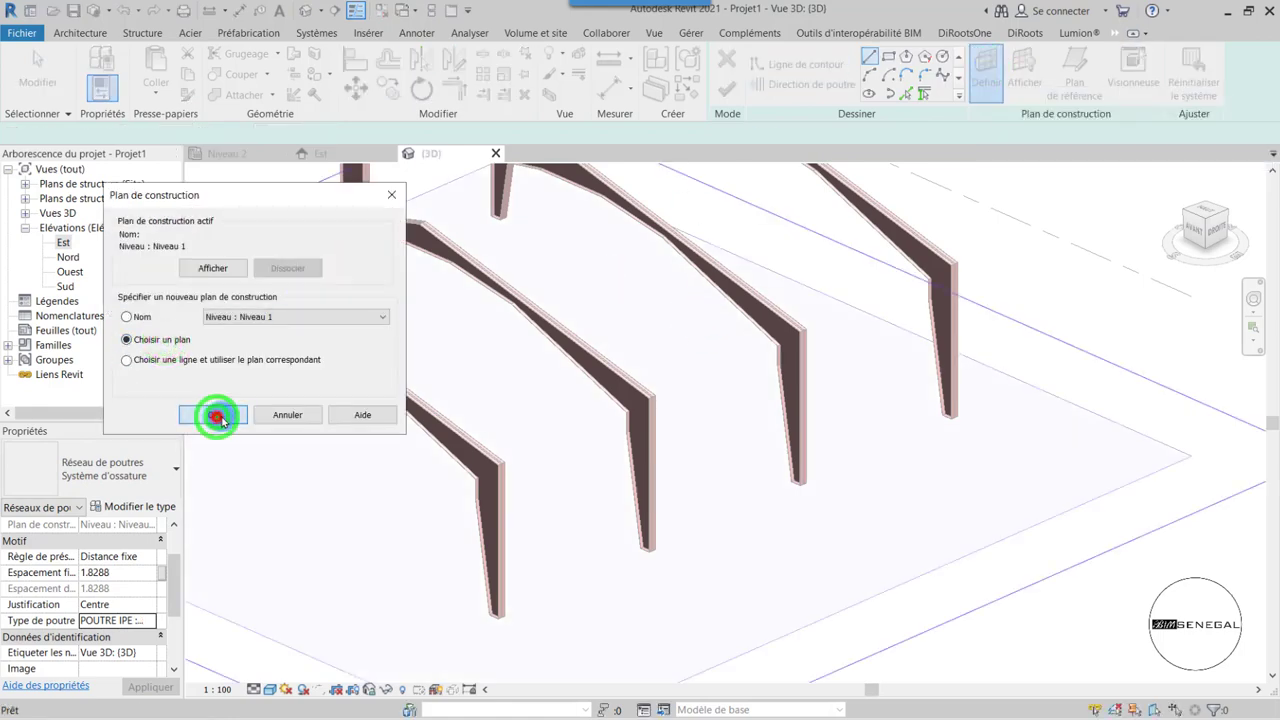
{"action": "scroll", "coordinate": [531, 508], "scroll_direction": "up", "scroll_amount": 3}
{"action": "scroll", "coordinate": [460, 431], "scroll_direction": "up", "scroll_amount": 3}
{"action": "scroll", "coordinate": [455, 420], "scroll_direction": "down", "scroll_amount": 2}
{"action": "scroll", "coordinate": [920, 403], "scroll_direction": "down", "scroll_amount": 2}
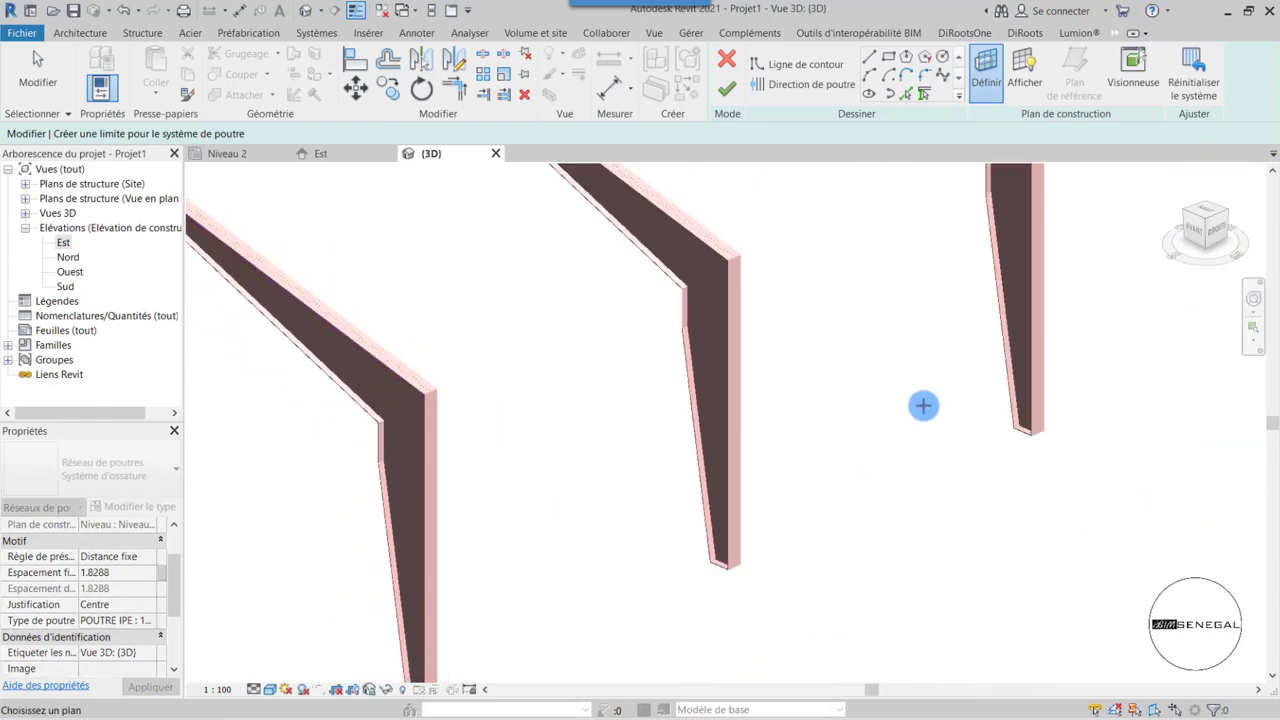
{"action": "scroll", "coordinate": [330, 560], "scroll_direction": "down", "scroll_amount": 2}
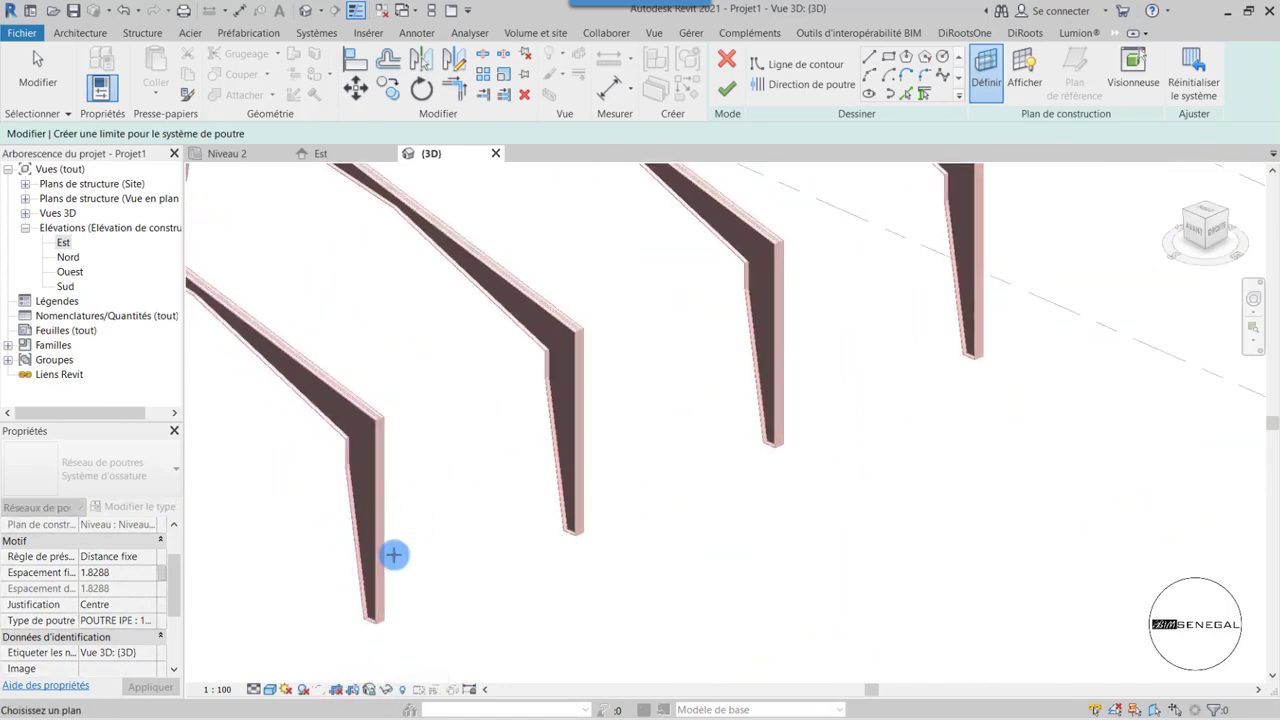
{"action": "scroll", "coordinate": [410, 530], "scroll_direction": "down", "scroll_amount": 2}
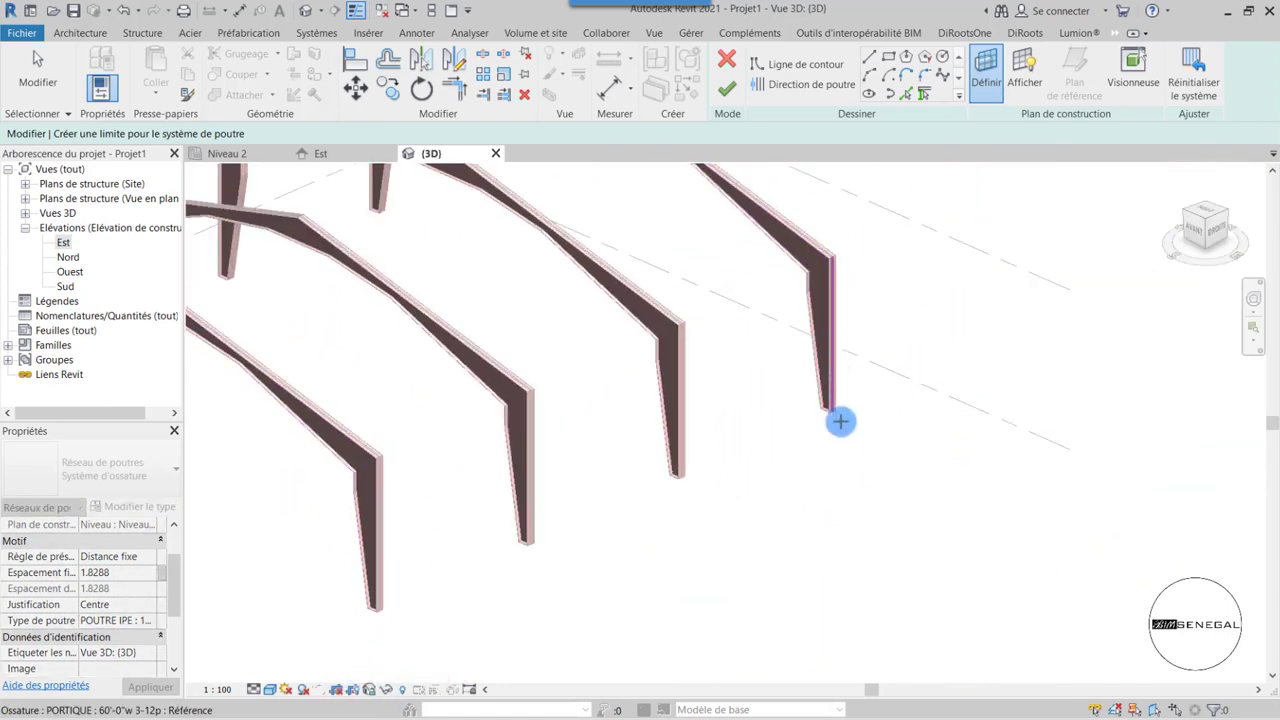
{"action": "scroll", "coordinate": [400, 486], "scroll_direction": "up", "scroll_amount": 3}
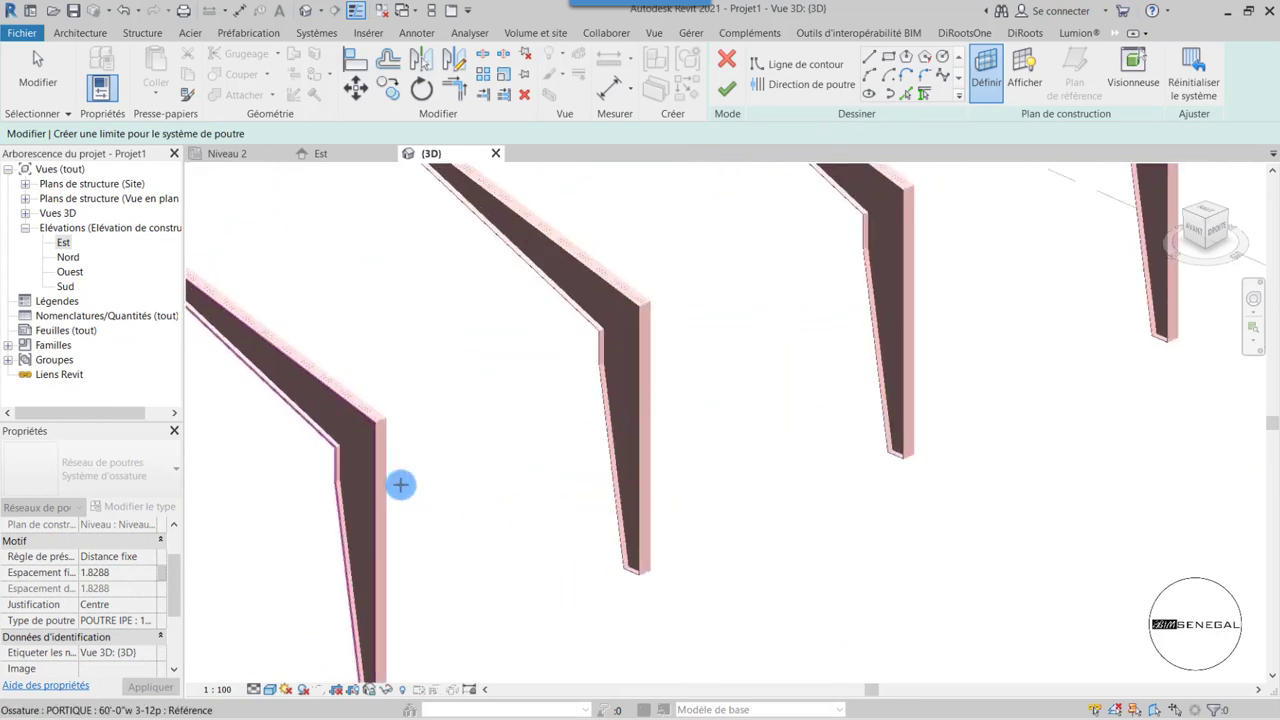
{"action": "scroll", "coordinate": [378, 434], "scroll_direction": "up", "scroll_amount": 2}
{"action": "scroll", "coordinate": [400, 425], "scroll_direction": "up", "scroll_amount": 2}
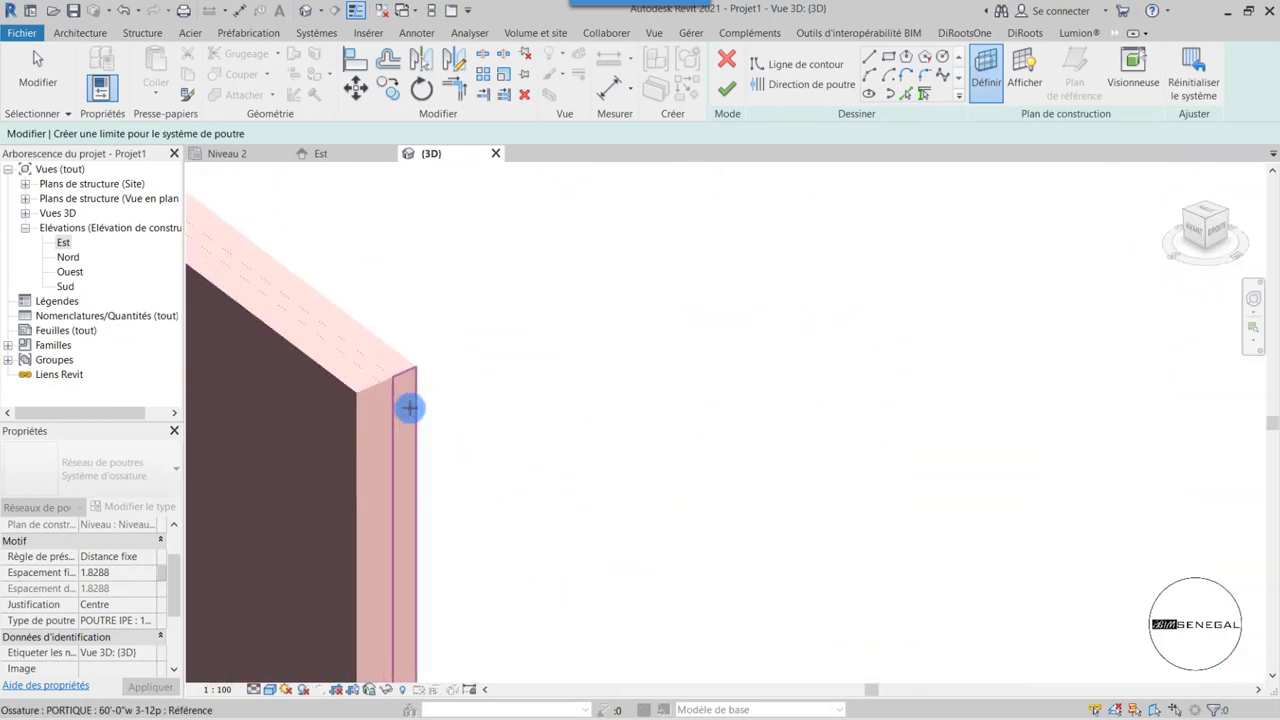
{"action": "scroll", "coordinate": [404, 380], "scroll_direction": "down", "scroll_amount": 1}
{"action": "scroll", "coordinate": [404, 380], "scroll_direction": "up", "scroll_amount": 1}
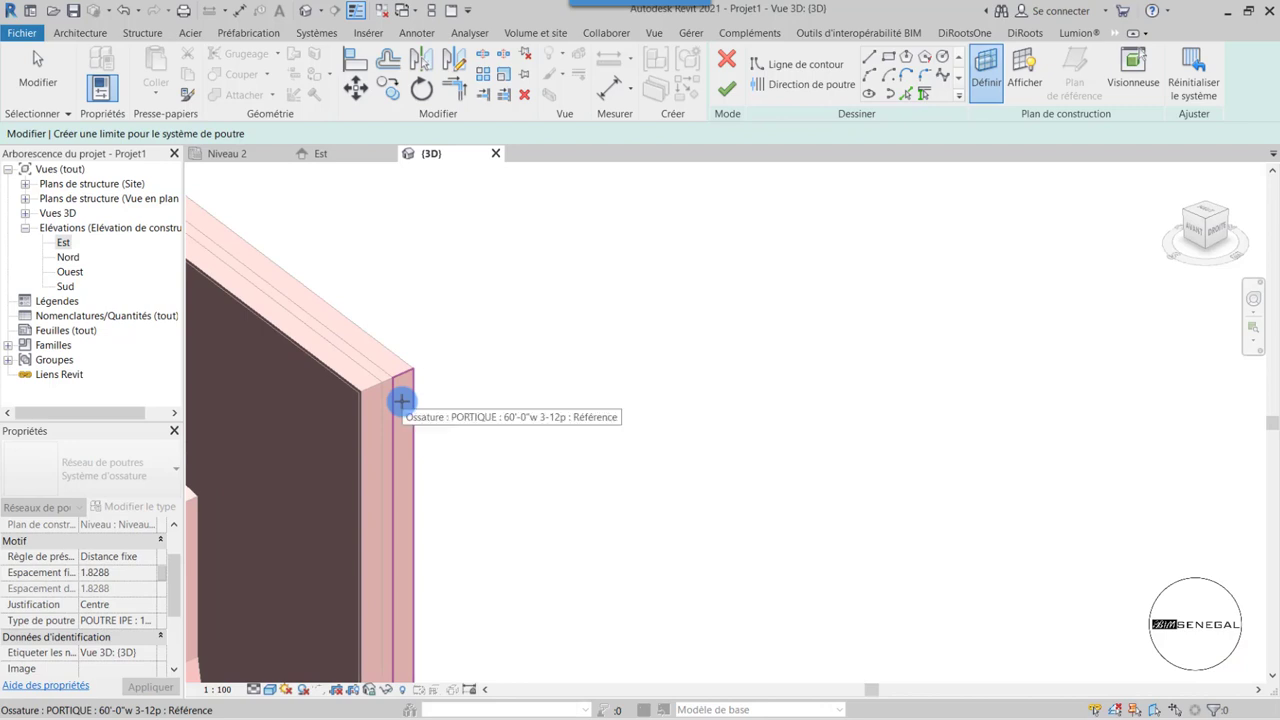
{"action": "left_click", "coordinate": [400, 402]}
{"action": "scroll", "coordinate": [471, 494], "scroll_direction": "down", "scroll_amount": 2}
- Sketch an 18.2540-long rectangle from the first column's top to the last column's base
{"action": "scroll", "coordinate": [563, 463], "scroll_direction": "down", "scroll_amount": 1}
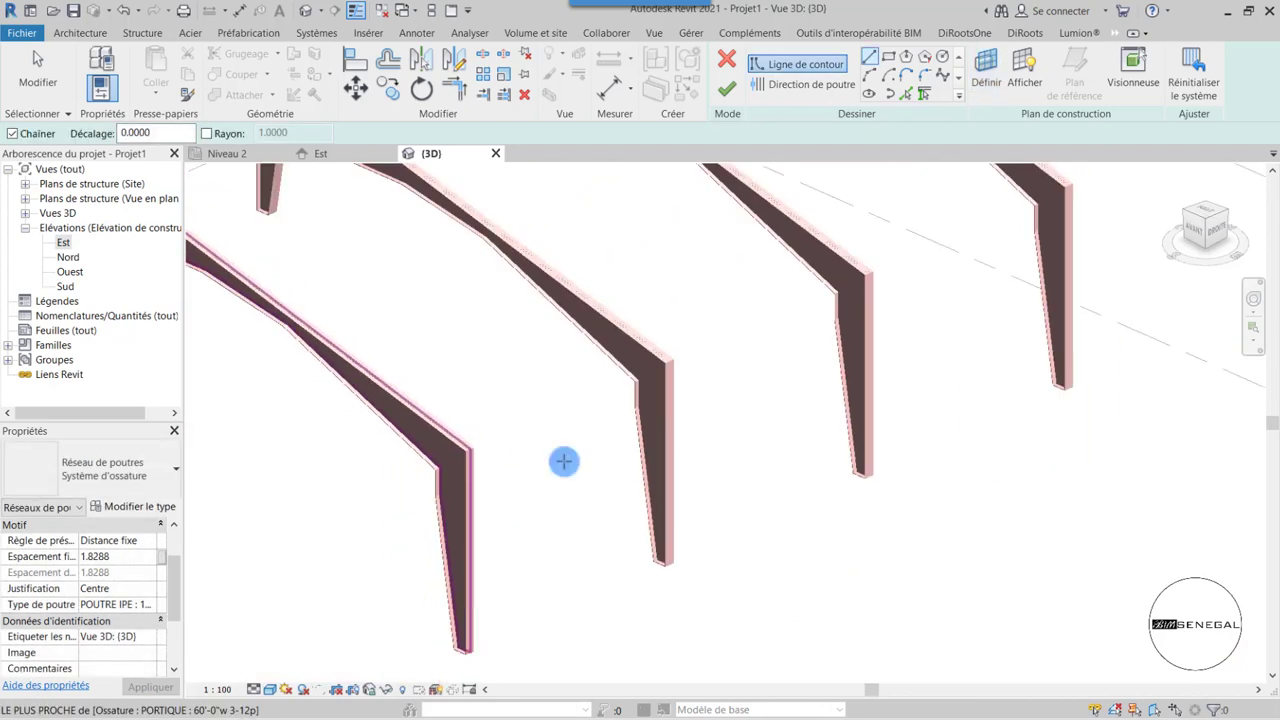
{"action": "left_click", "coordinate": [927, 93]}
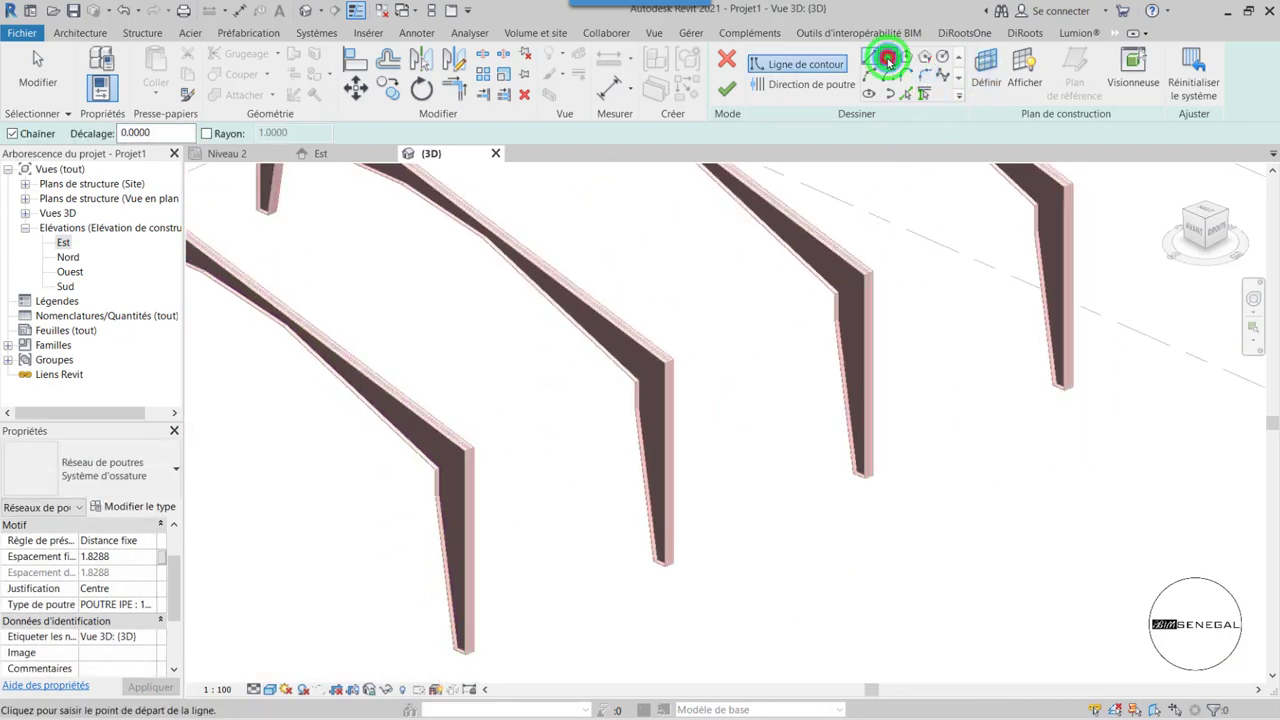
{"action": "left_click", "coordinate": [887, 59]}
{"action": "scroll", "coordinate": [500, 445], "scroll_direction": "up", "scroll_amount": 2}
{"action": "scroll", "coordinate": [498, 455], "scroll_direction": "up", "scroll_amount": 2}
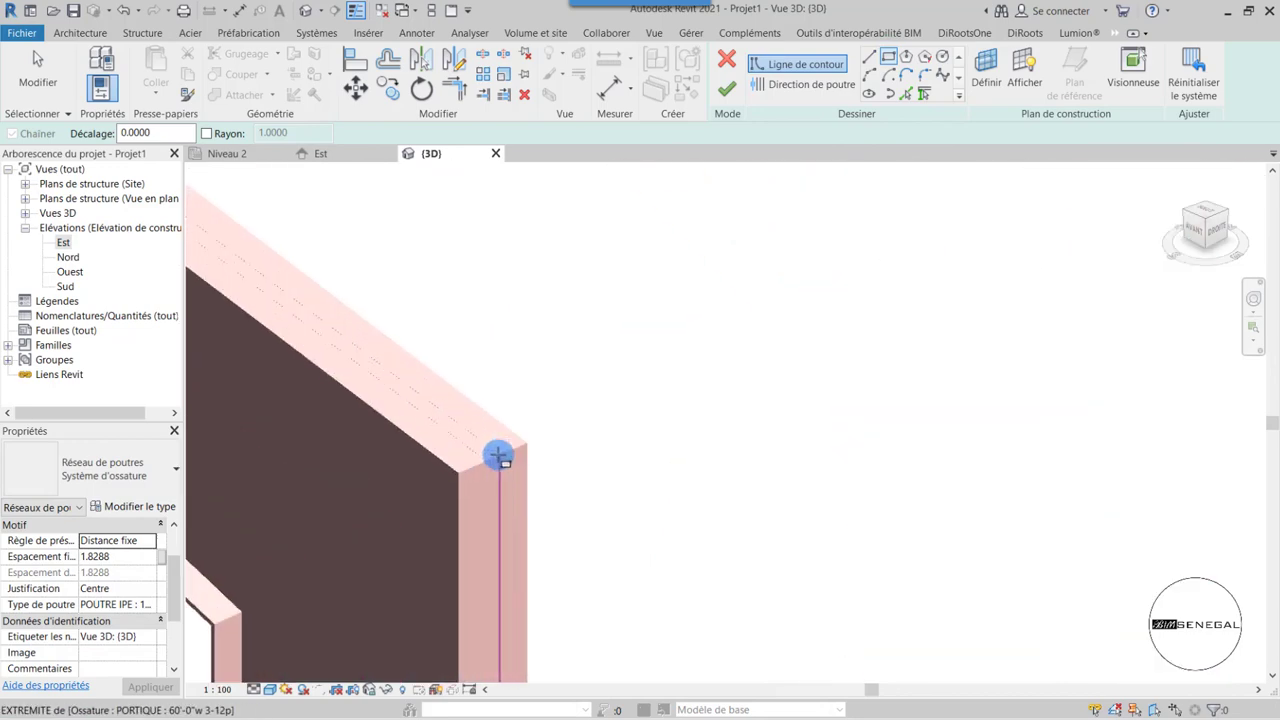
{"action": "left_click", "coordinate": [457, 468]}
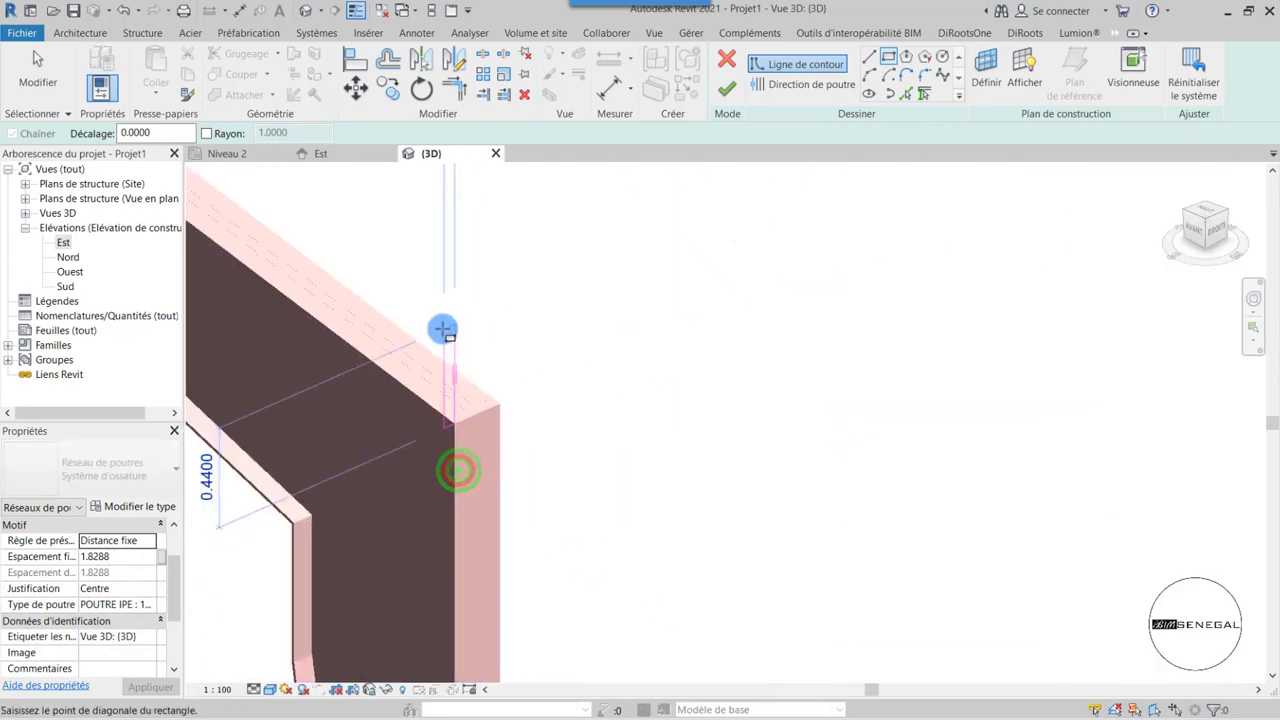
{"action": "scroll", "coordinate": [443, 330], "scroll_direction": "down", "scroll_amount": 3}
{"action": "scroll", "coordinate": [434, 391], "scroll_direction": "down", "scroll_amount": 2}
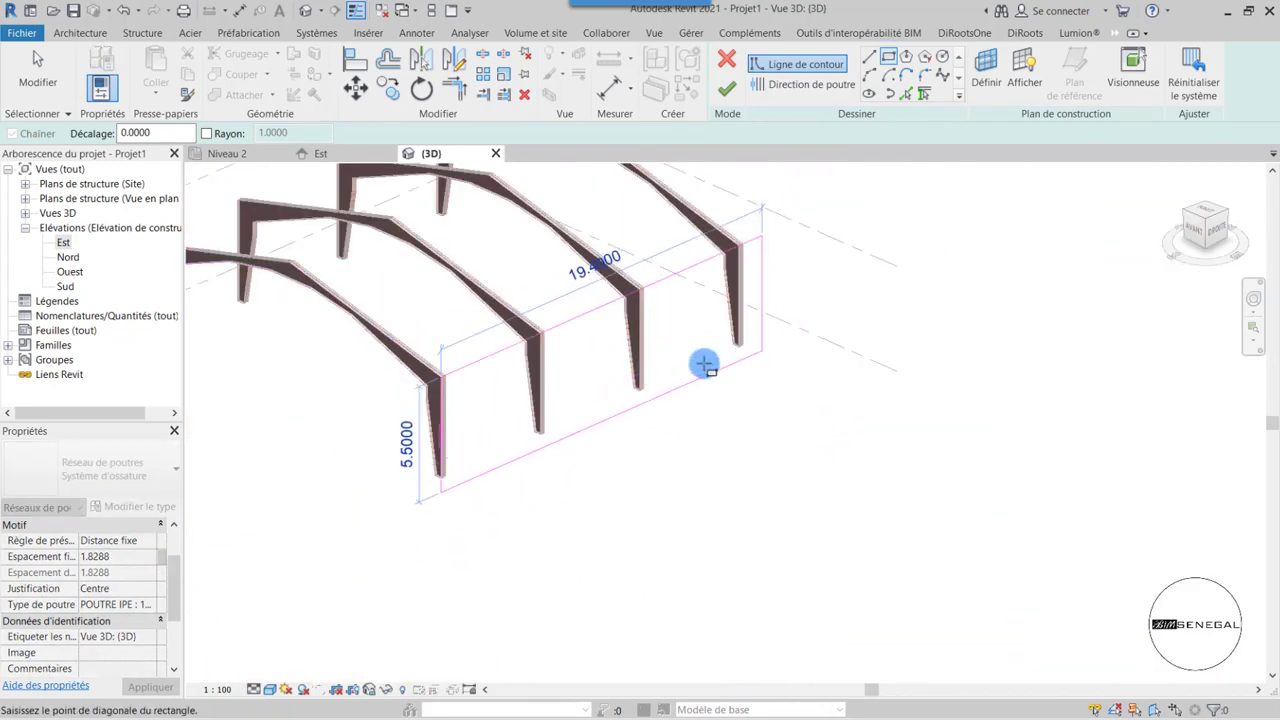
{"action": "scroll", "coordinate": [757, 331], "scroll_direction": "up", "scroll_amount": 3}
{"action": "scroll", "coordinate": [729, 371], "scroll_direction": "up", "scroll_amount": 2}
{"action": "scroll", "coordinate": [697, 409], "scroll_direction": "up", "scroll_amount": 2}
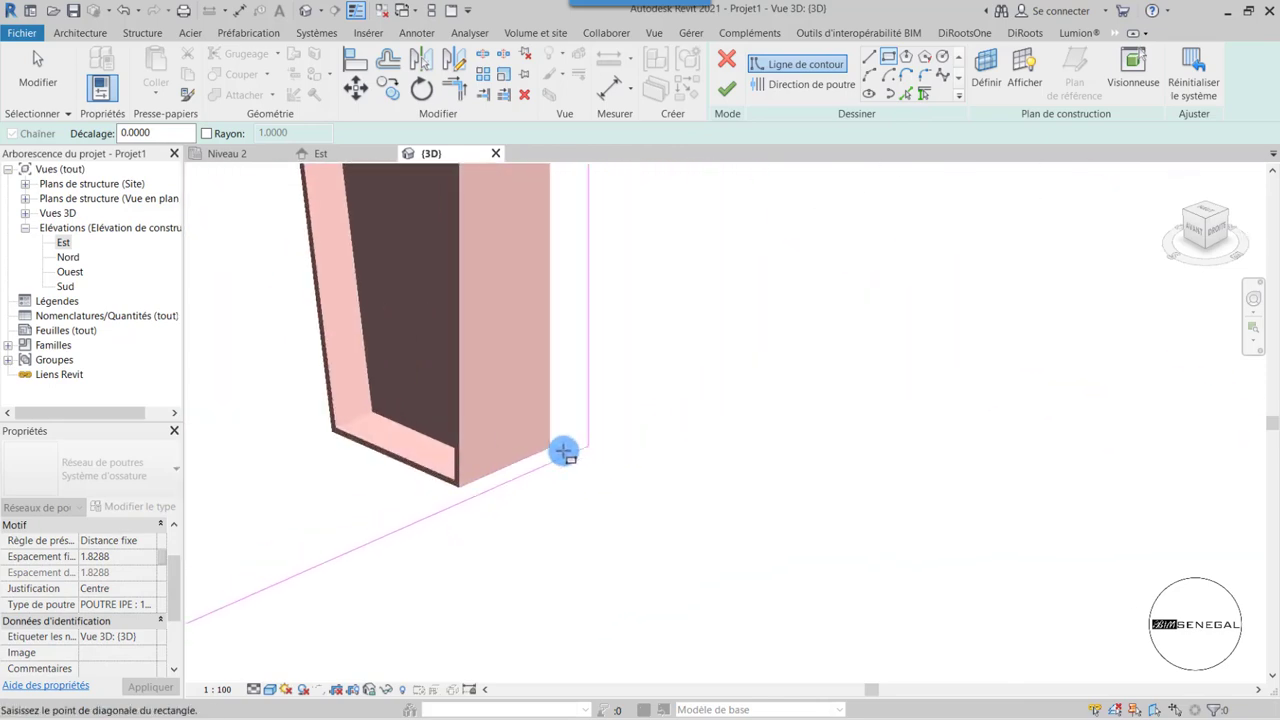
{"action": "left_click", "coordinate": [551, 450]}
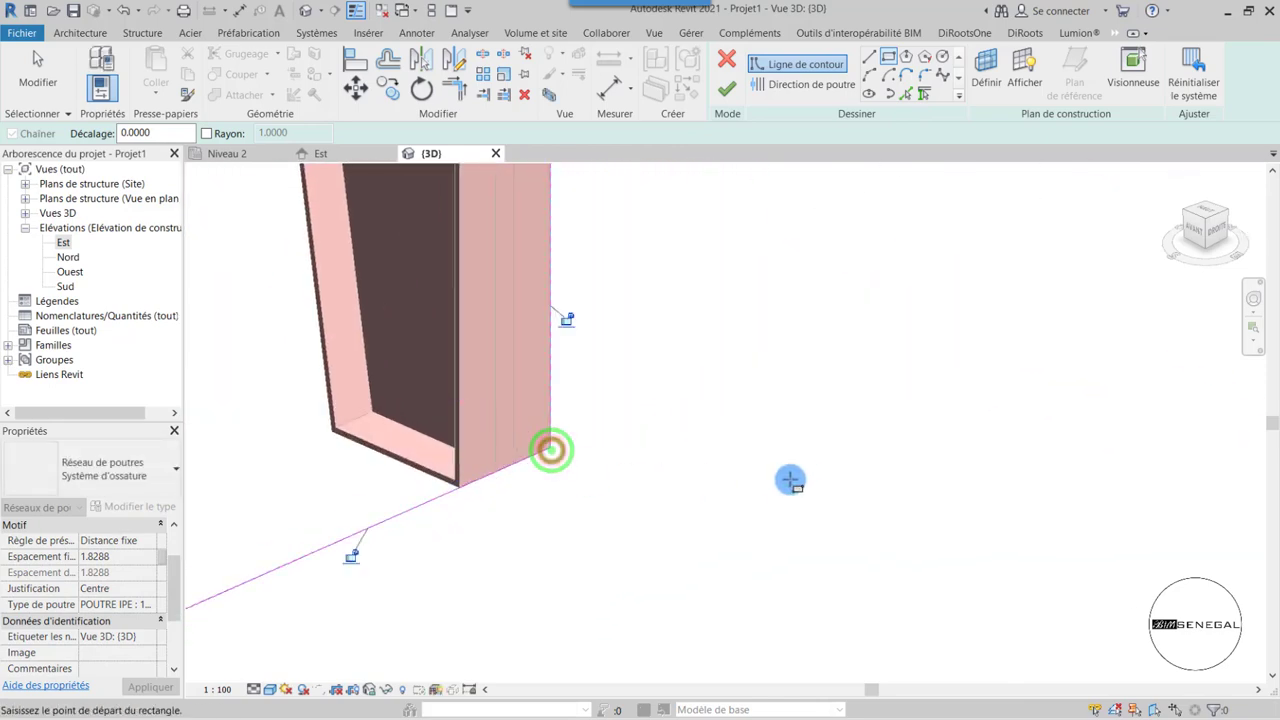
{"action": "scroll", "coordinate": [857, 486], "scroll_direction": "down", "scroll_amount": 2}
{"action": "scroll", "coordinate": [857, 486], "scroll_direction": "down", "scroll_amount": 2}
{"action": "scroll", "coordinate": [800, 515], "scroll_direction": "down", "scroll_amount": 1}
{"action": "scroll", "coordinate": [613, 612], "scroll_direction": "up", "scroll_amount": 1}
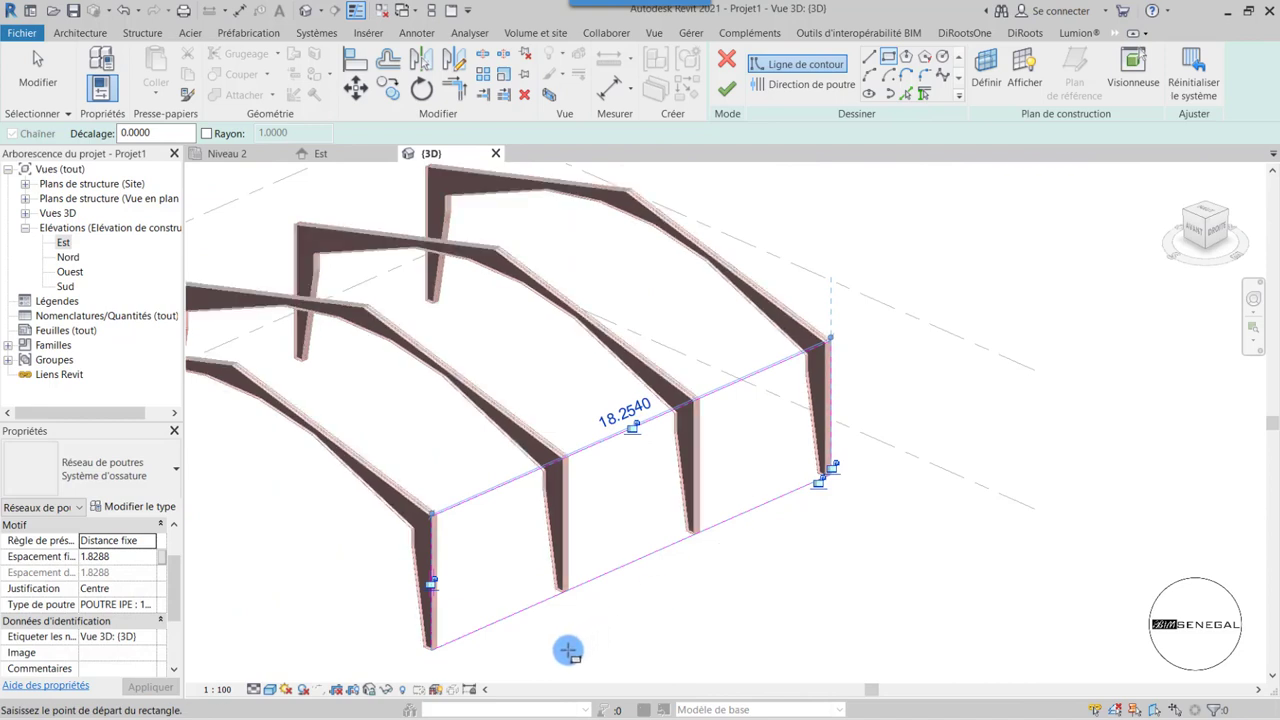
{"action": "scroll", "coordinate": [566, 646], "scroll_direction": "up", "scroll_amount": 1}
{"action": "scroll", "coordinate": [480, 671], "scroll_direction": "up", "scroll_amount": 1}
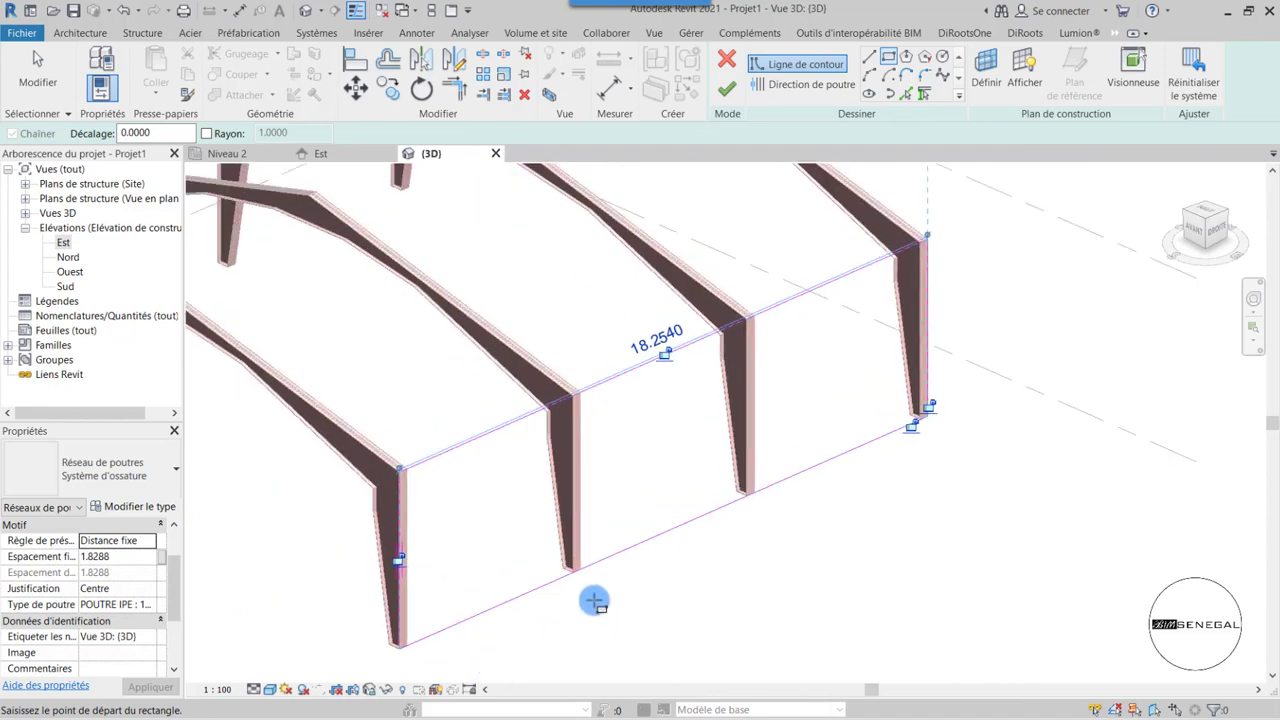
- Make the rectangle's top edge define the beam span direction
{"action": "left_click", "coordinate": [810, 86]}
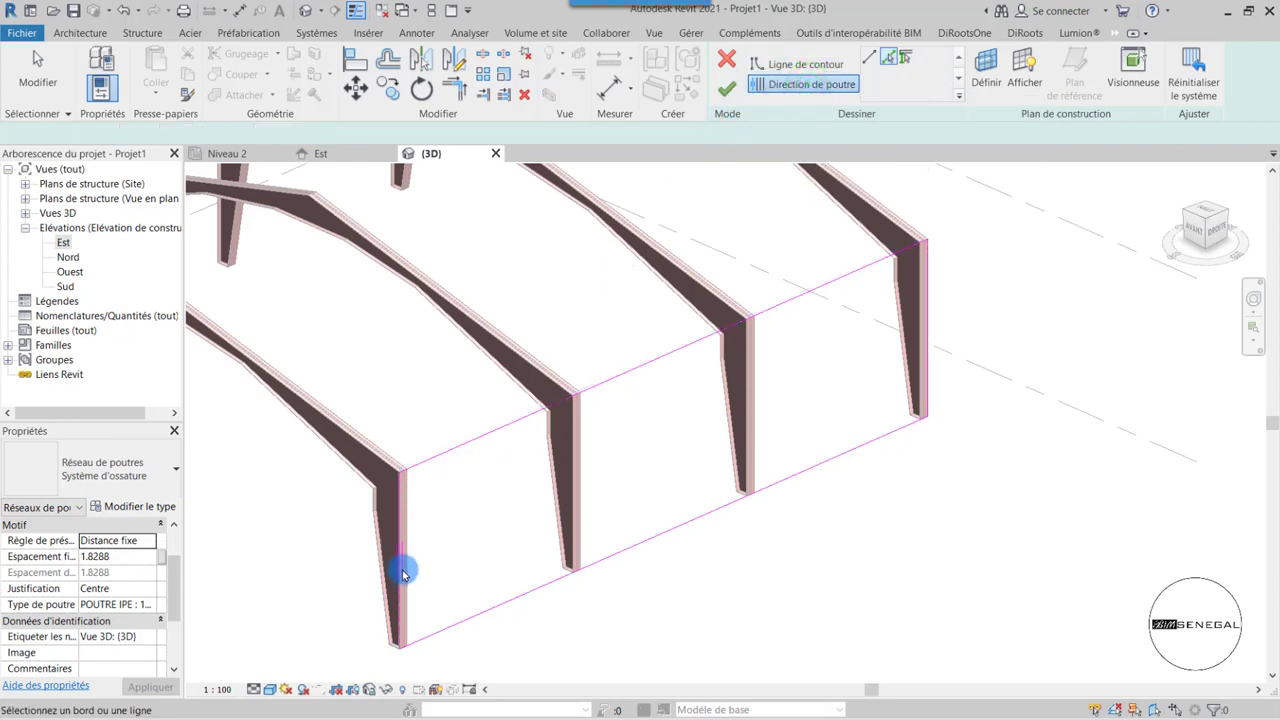
{"action": "left_click", "coordinate": [404, 574]}
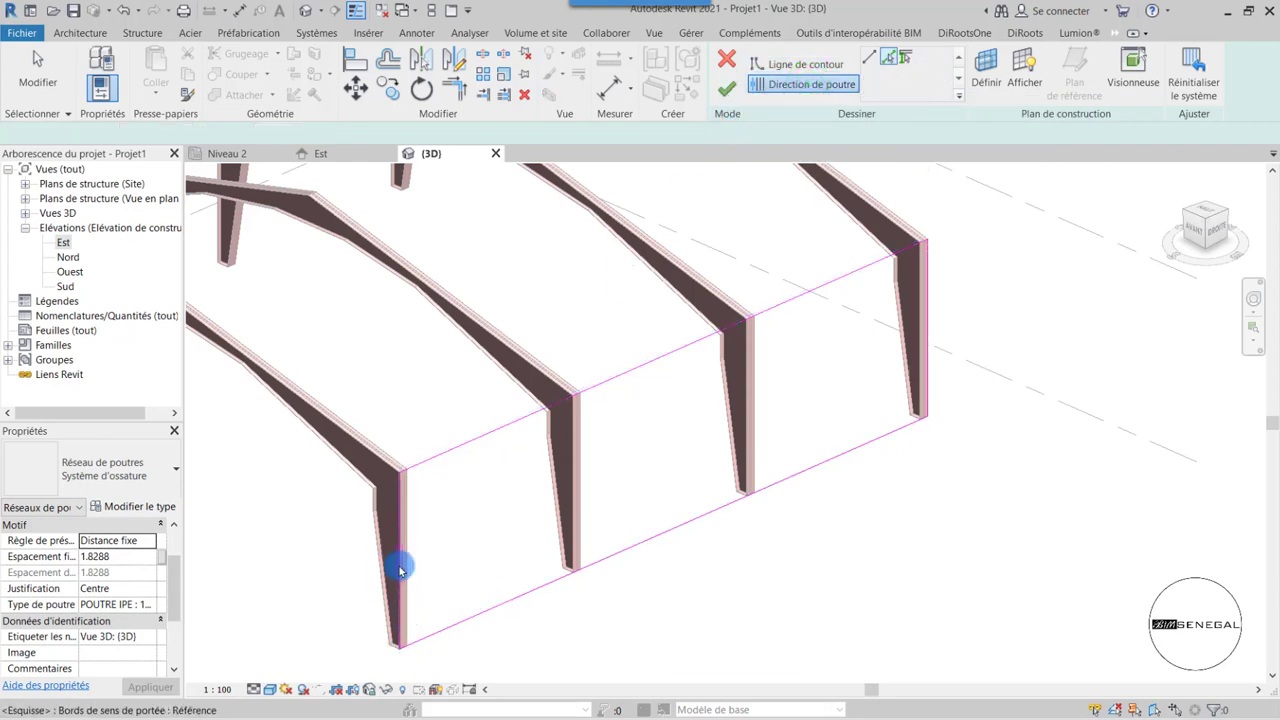
{"action": "scroll", "coordinate": [399, 571], "scroll_direction": "up", "scroll_amount": 2}
{"action": "scroll", "coordinate": [396, 580], "scroll_direction": "up", "scroll_amount": 2}
{"action": "scroll", "coordinate": [394, 584], "scroll_direction": "down", "scroll_amount": 4}
{"action": "scroll", "coordinate": [390, 540], "scroll_direction": "up", "scroll_amount": 1}
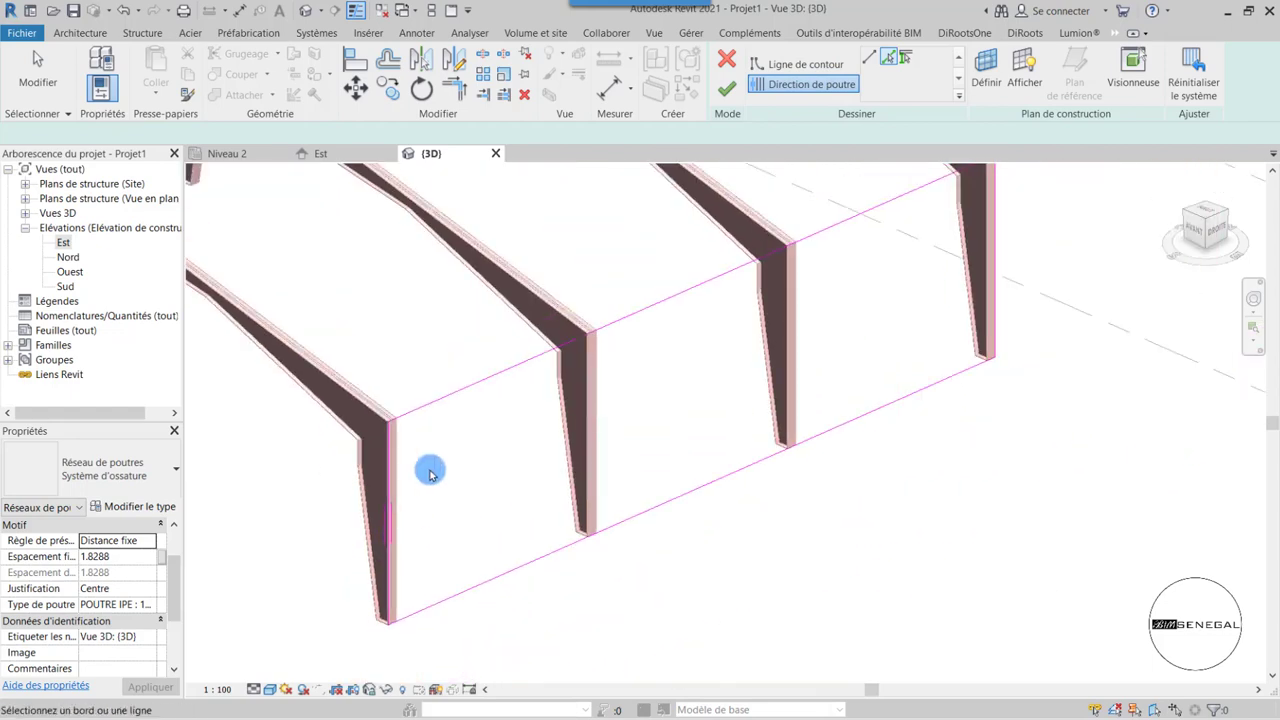
{"action": "scroll", "coordinate": [535, 465], "scroll_direction": "down", "scroll_amount": 2}
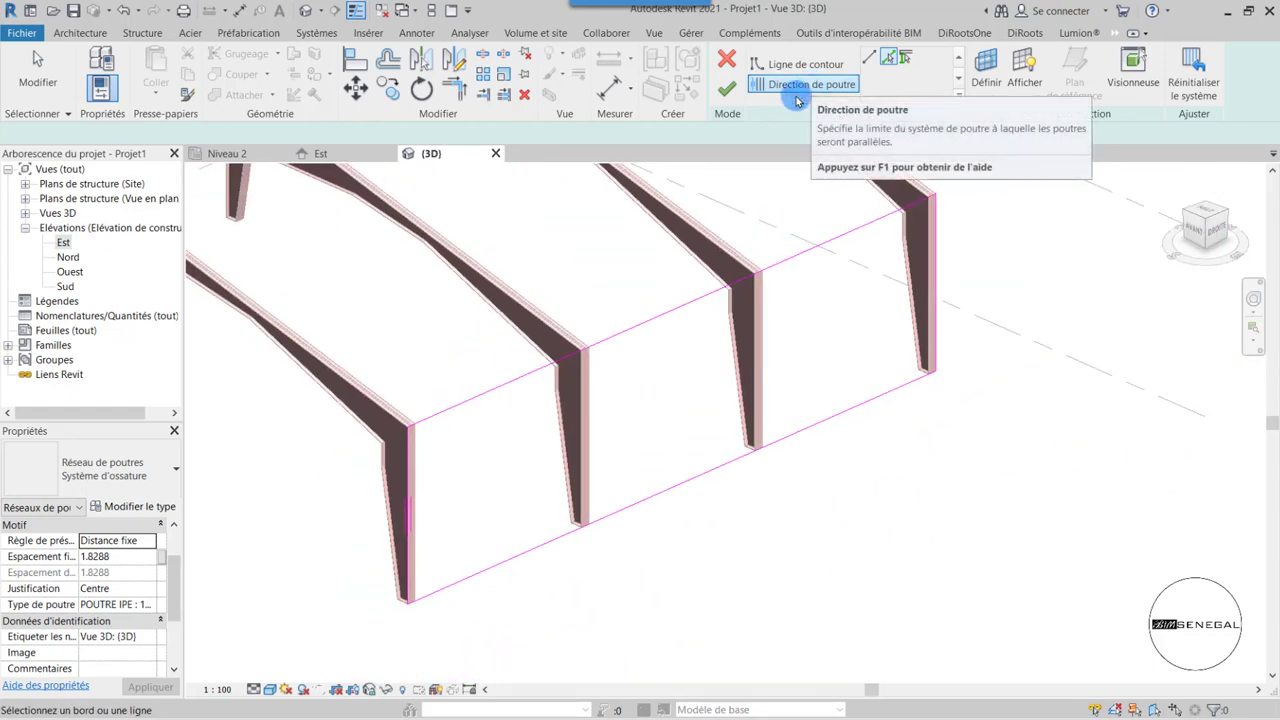
{"action": "left_click", "coordinate": [797, 90]}
{"action": "left_click", "coordinate": [672, 310]}
{"action": "scroll", "coordinate": [530, 499], "scroll_direction": "down", "scroll_amount": 2}
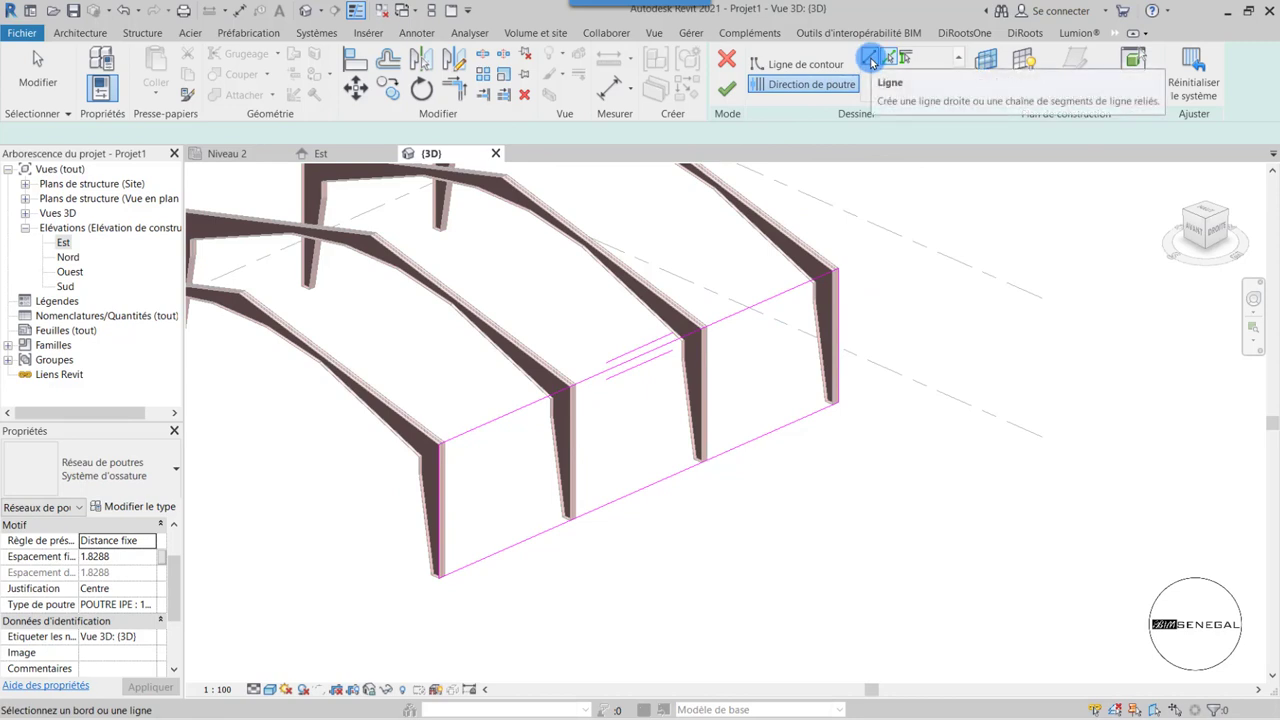
- Draw an 18.2540-long horizontal direction line from the left column to the right column
{"action": "left_click", "coordinate": [870, 58]}
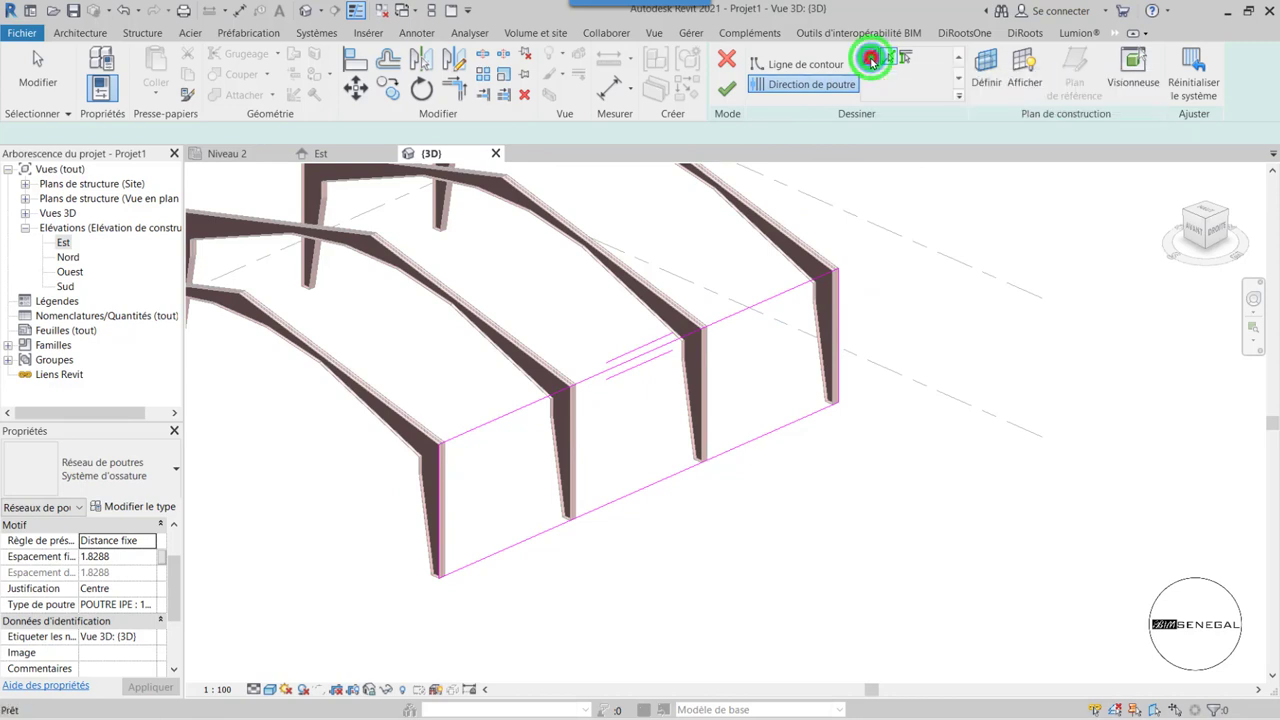
{"action": "left_click", "coordinate": [440, 517]}
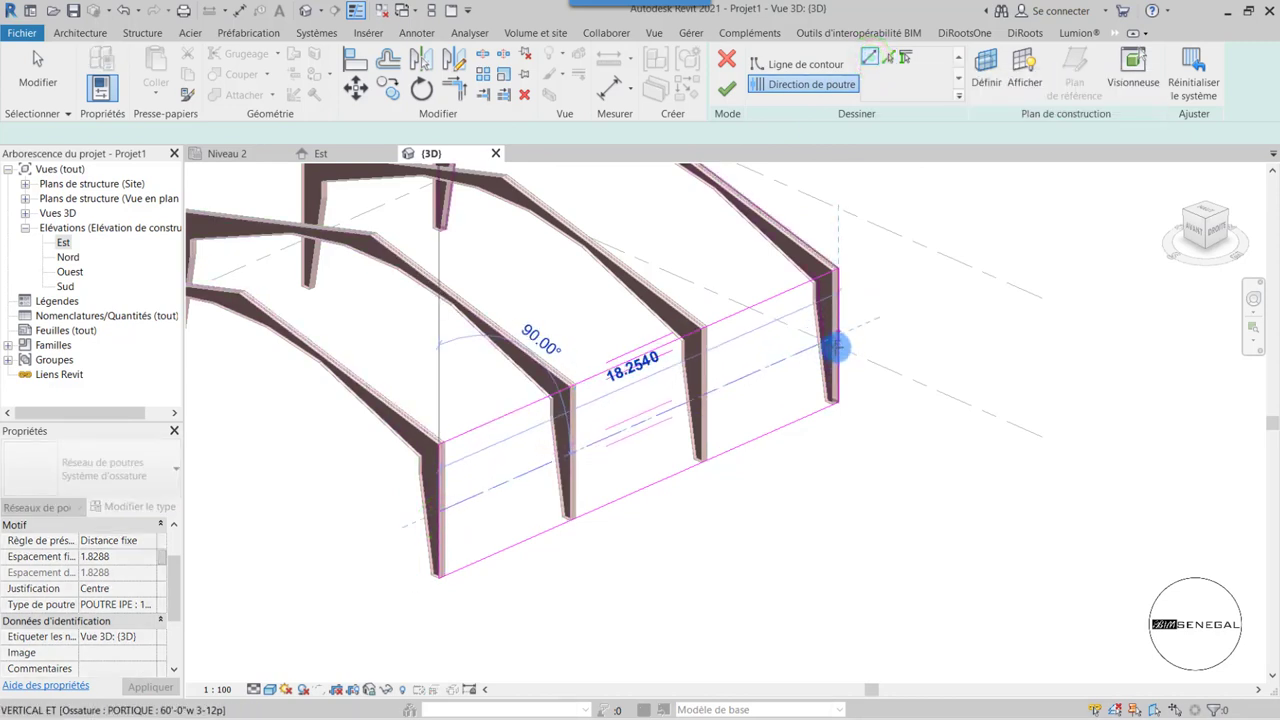
{"action": "left_click", "coordinate": [838, 340]}
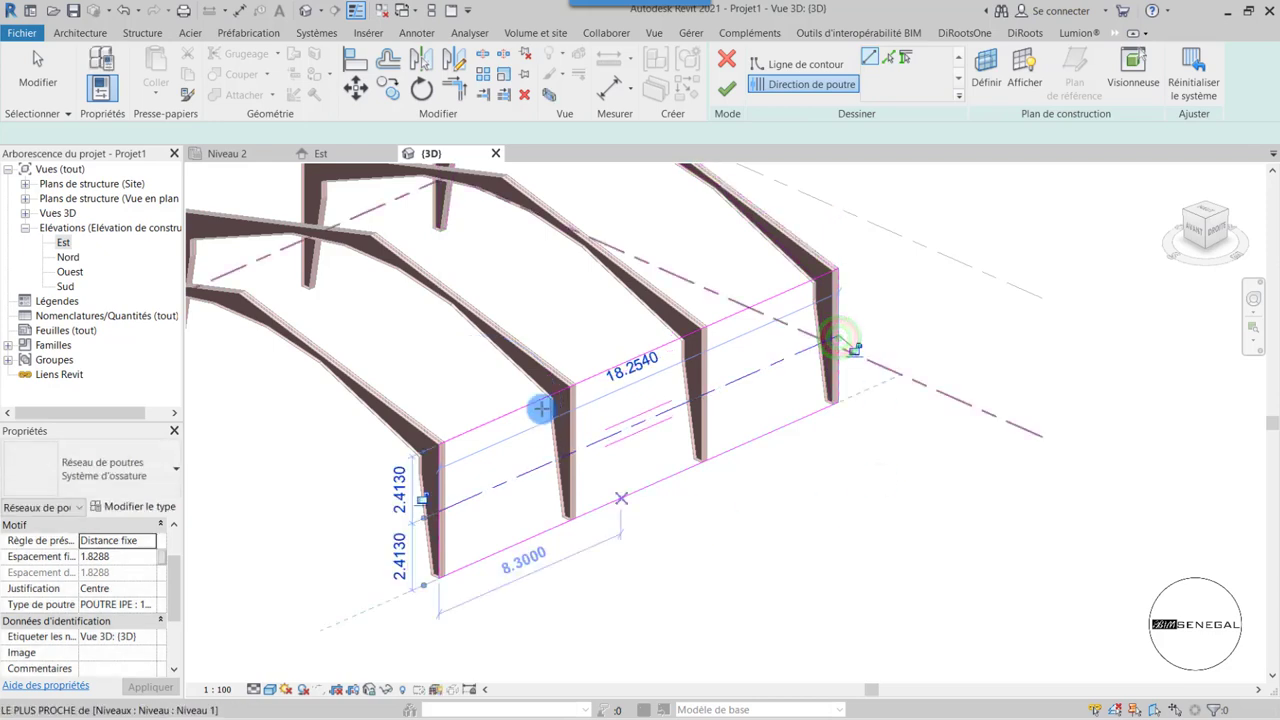
{"action": "left_click", "coordinate": [37, 65]}
{"action": "scroll", "coordinate": [650, 420], "scroll_direction": "up", "scroll_amount": 1}
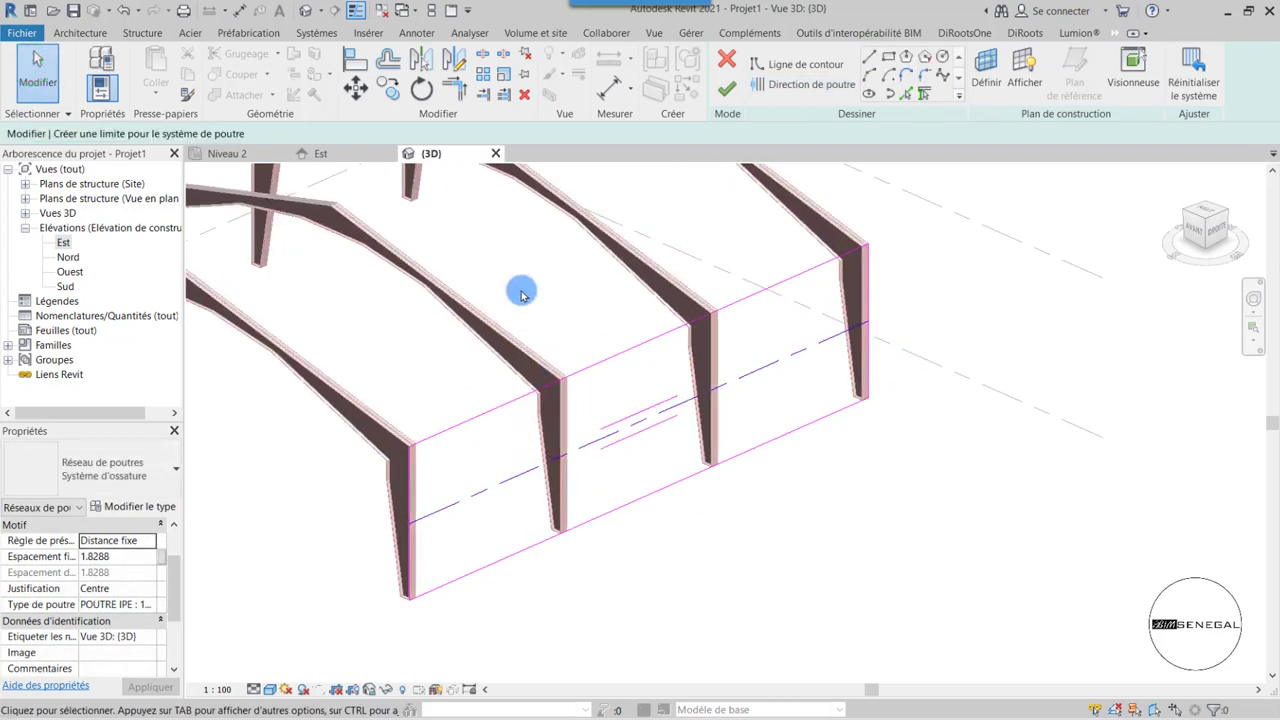
- Change the wall beam system's fixed spacing from 1.8288 to 0.8000 and finish the sketch
{"action": "middle_click_drag", "start_coordinate": [711, 628], "coordinate": [721, 641]}
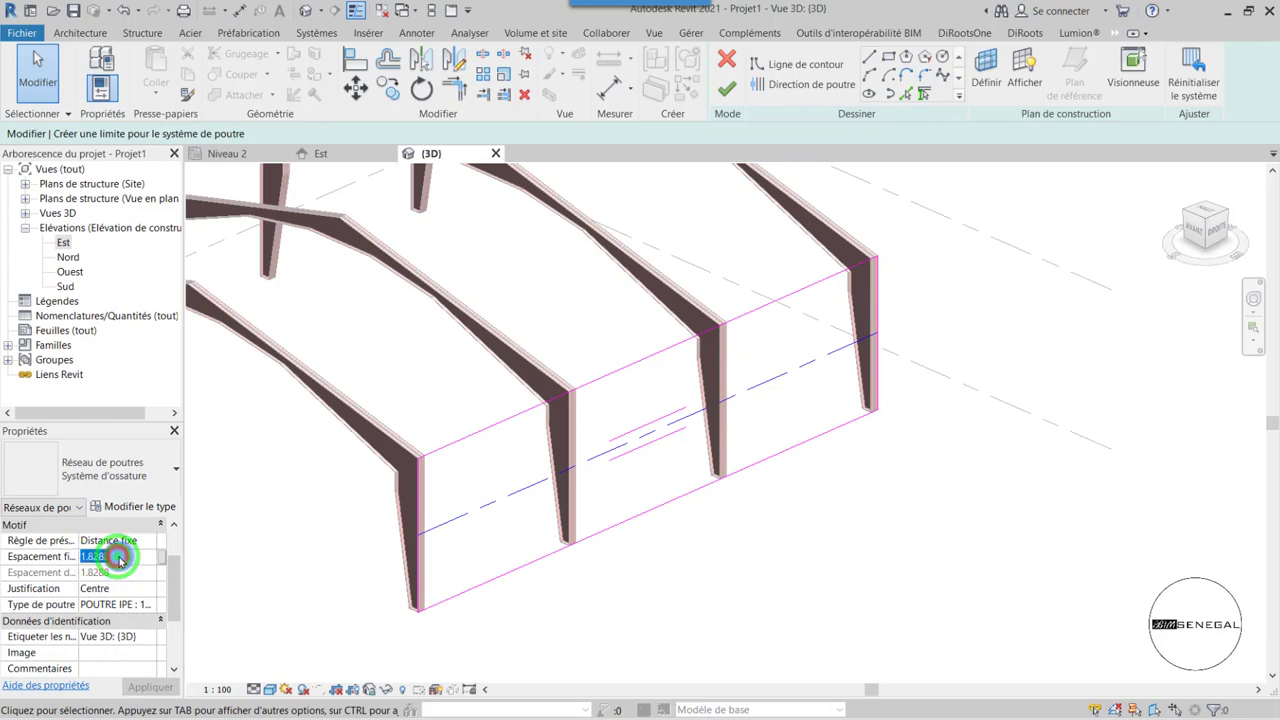
{"action": "left_click_drag", "start_coordinate": [88, 556], "coordinate": [68, 556]}
{"action": "type", "text": "0.8"}
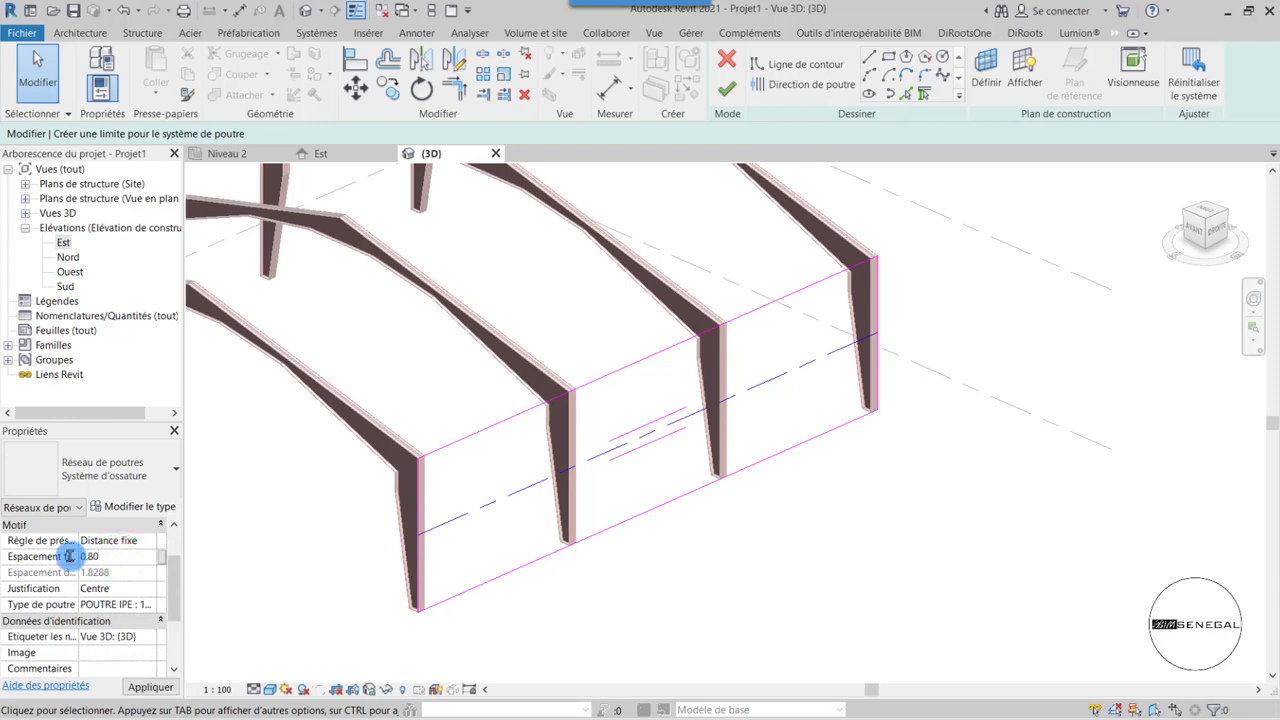
{"action": "left_click", "coordinate": [150, 688]}
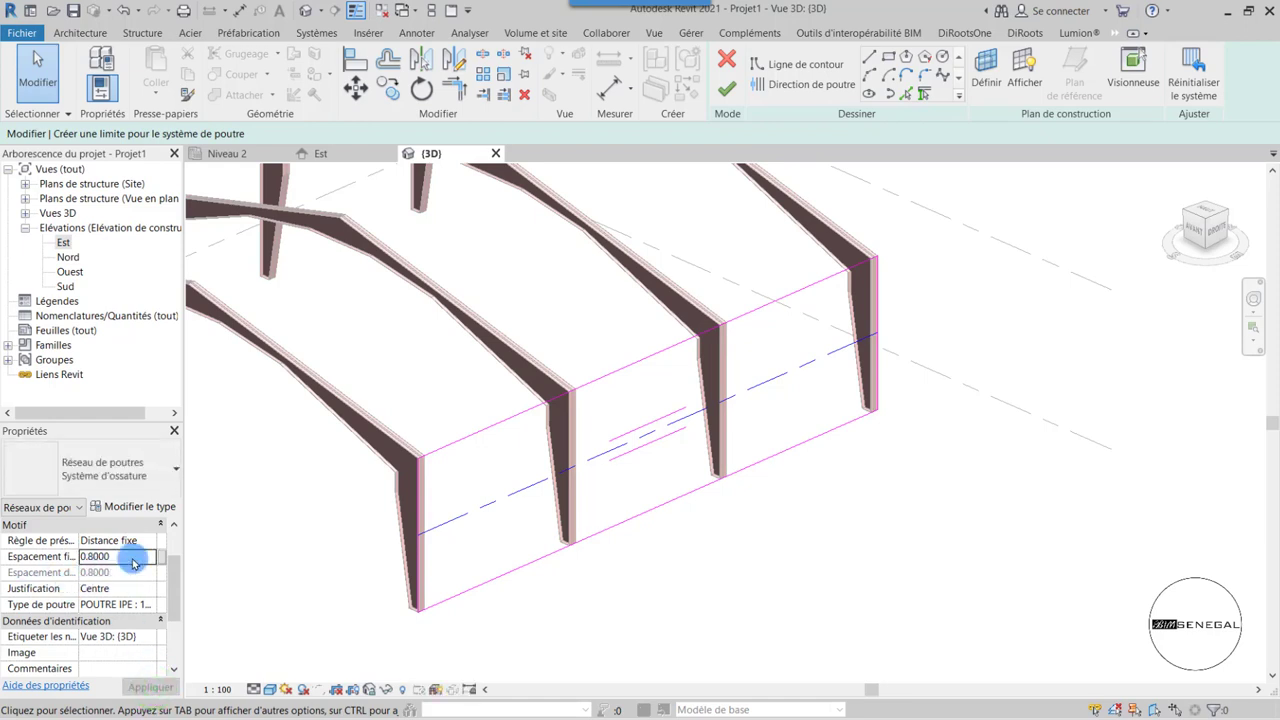
{"action": "scroll", "coordinate": [118, 582], "scroll_direction": "up", "scroll_amount": 1}
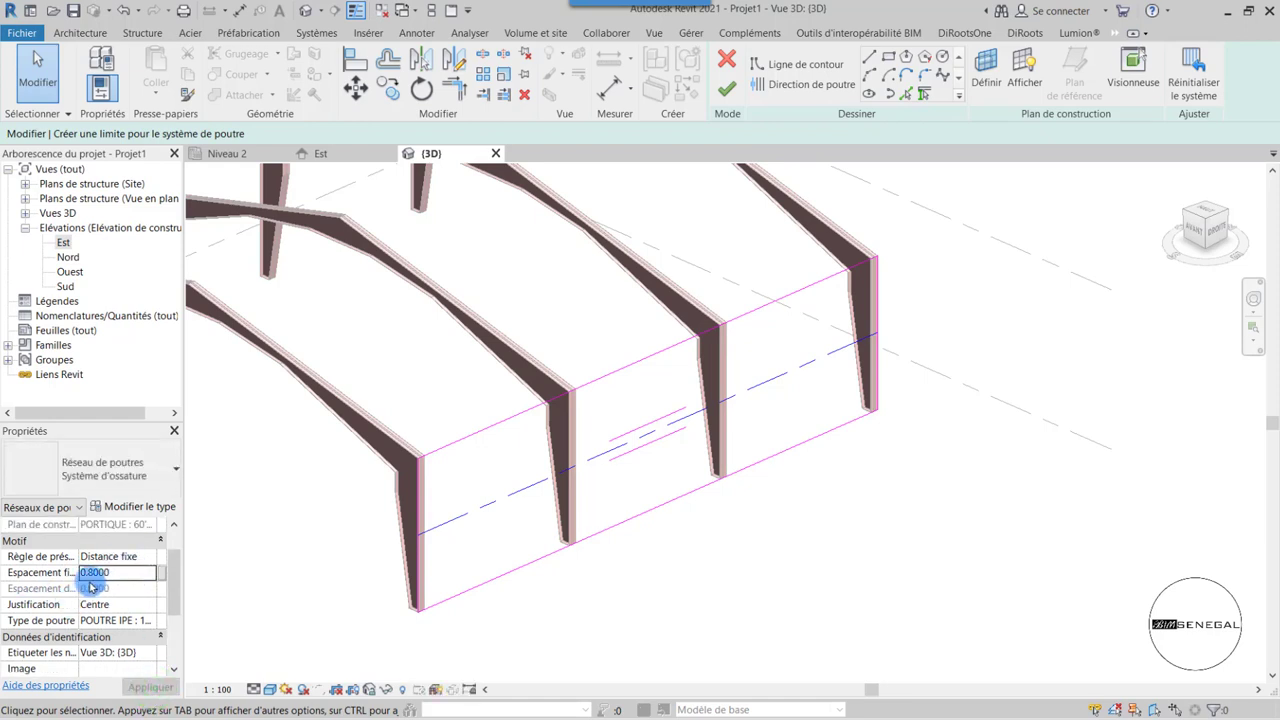
{"action": "left_click", "coordinate": [727, 89]}
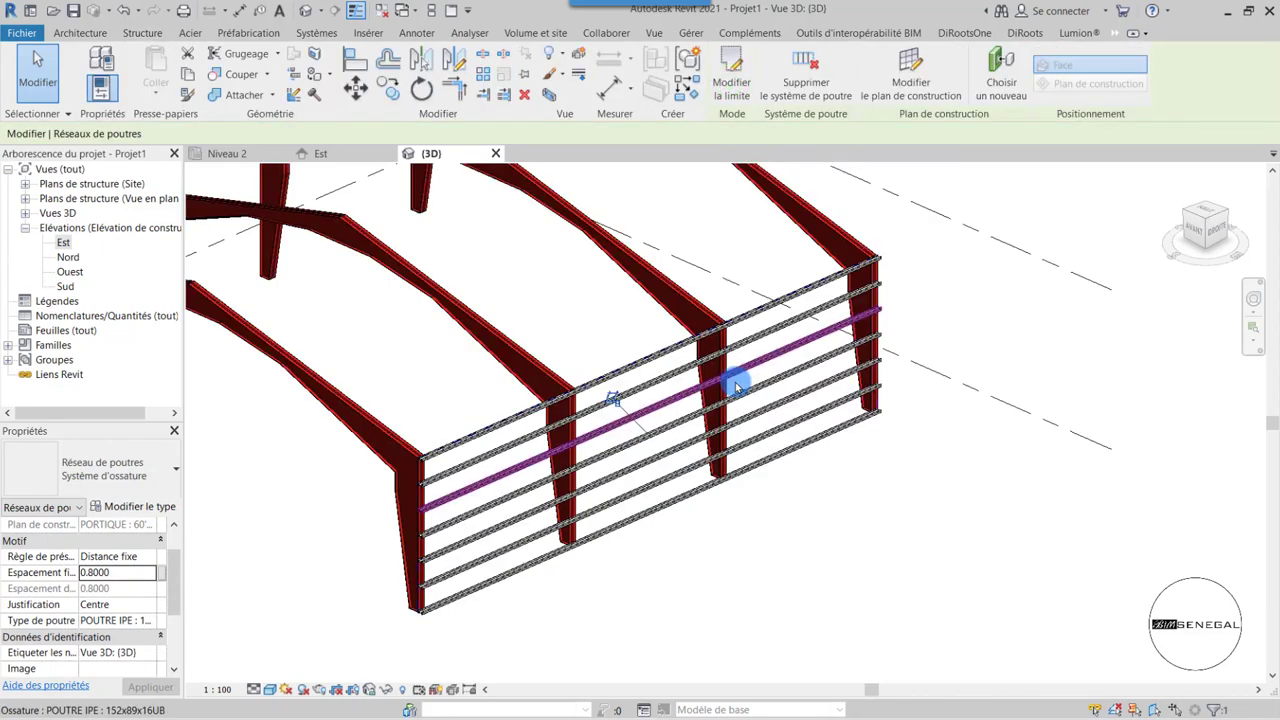
- Zoom, pan and orbit the 3D view to inspect the girts across the four portal frames
{"action": "scroll", "coordinate": [429, 474], "scroll_direction": "up", "scroll_amount": 3}
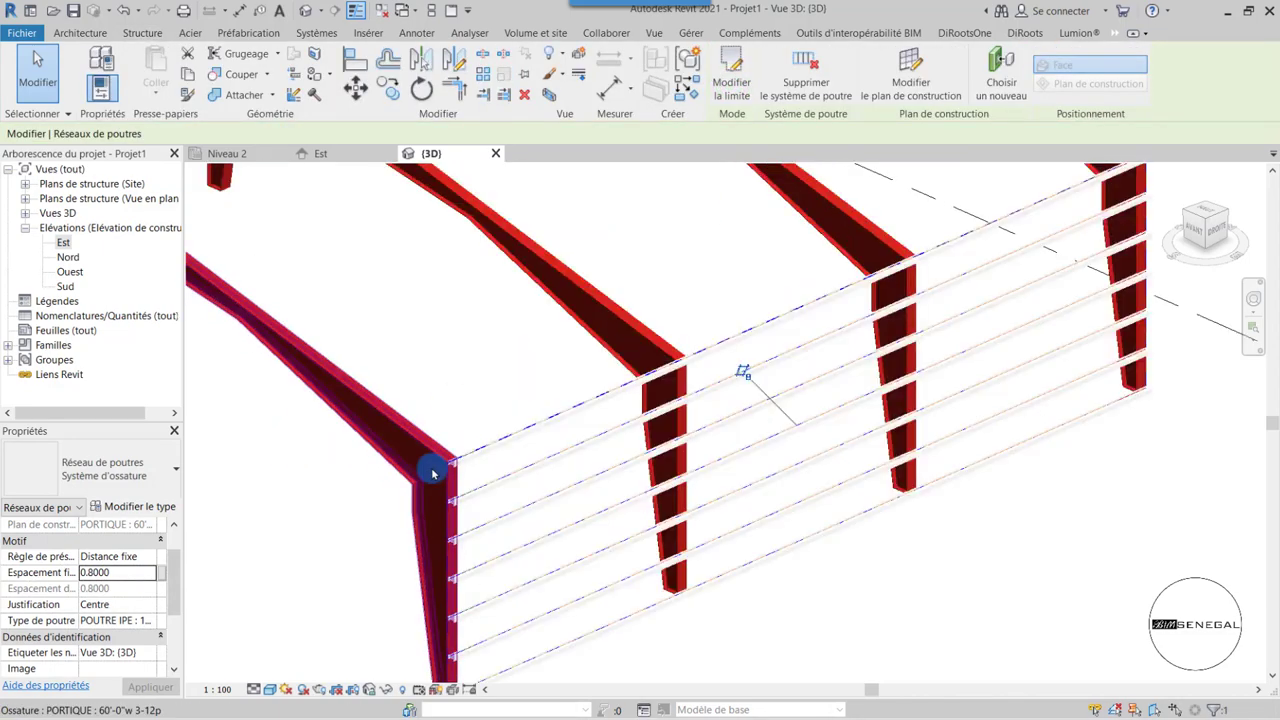
{"action": "scroll", "coordinate": [480, 486], "scroll_direction": "up", "scroll_amount": 2}
{"action": "scroll", "coordinate": [476, 470], "scroll_direction": "up", "scroll_amount": 2}
{"action": "scroll", "coordinate": [471, 409], "scroll_direction": "down", "scroll_amount": 2}
{"action": "scroll", "coordinate": [457, 585], "scroll_direction": "up", "scroll_amount": 2}
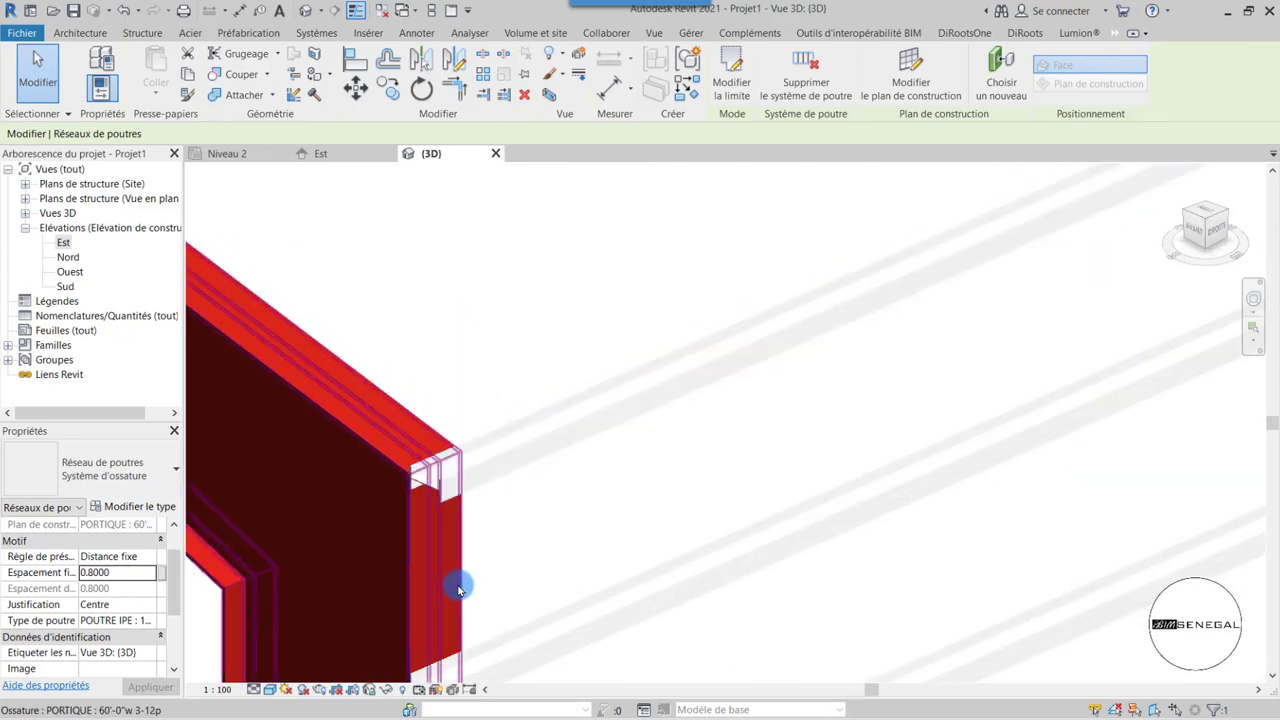
{"action": "scroll", "coordinate": [480, 277], "scroll_direction": "down", "scroll_amount": 3}
{"action": "middle_click_drag", "start_coordinate": [480, 277], "coordinate": [598, 571]}
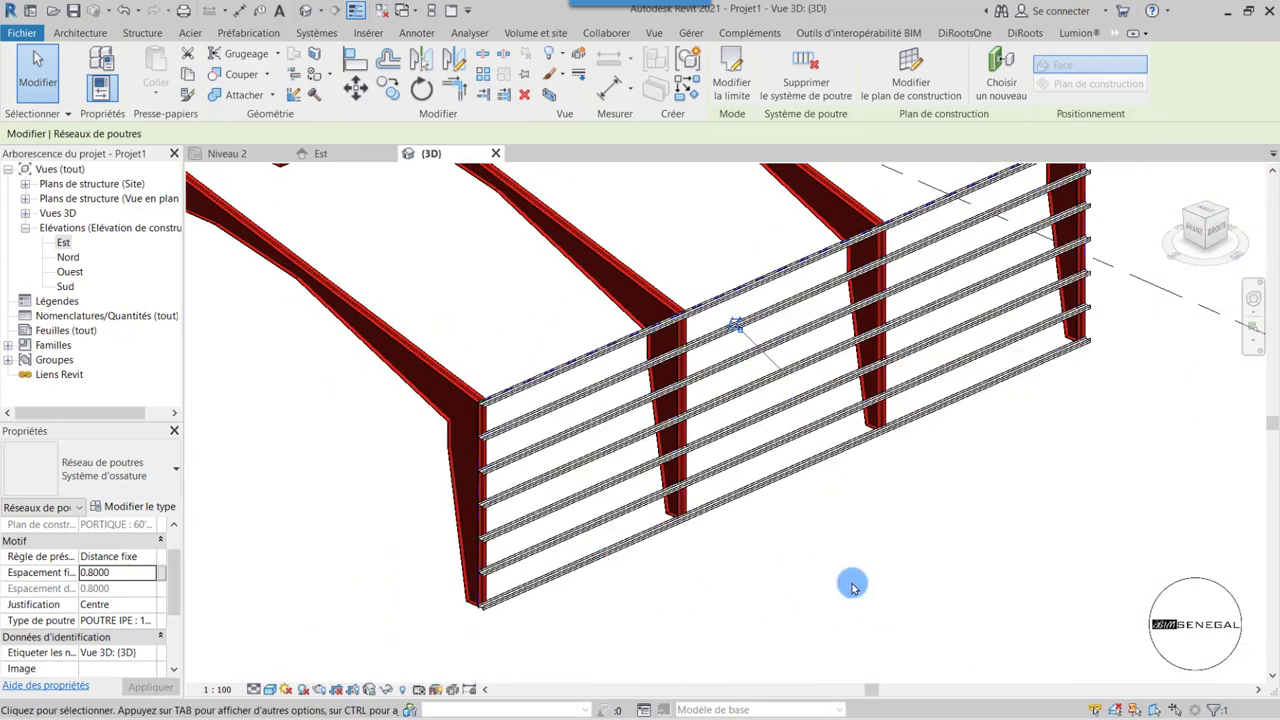
{"action": "mouse_move", "coordinate": [853, 587]}
{"action": "middle_mouse_down", "text": "shift"}
{"action": "mouse_move", "coordinate": [777, 551]}
{"action": "mouse_move", "coordinate": [919, 399]}
{"action": "mouse_move", "coordinate": [920, 457]}
{"action": "middle_mouse_up", "text": "shift"}
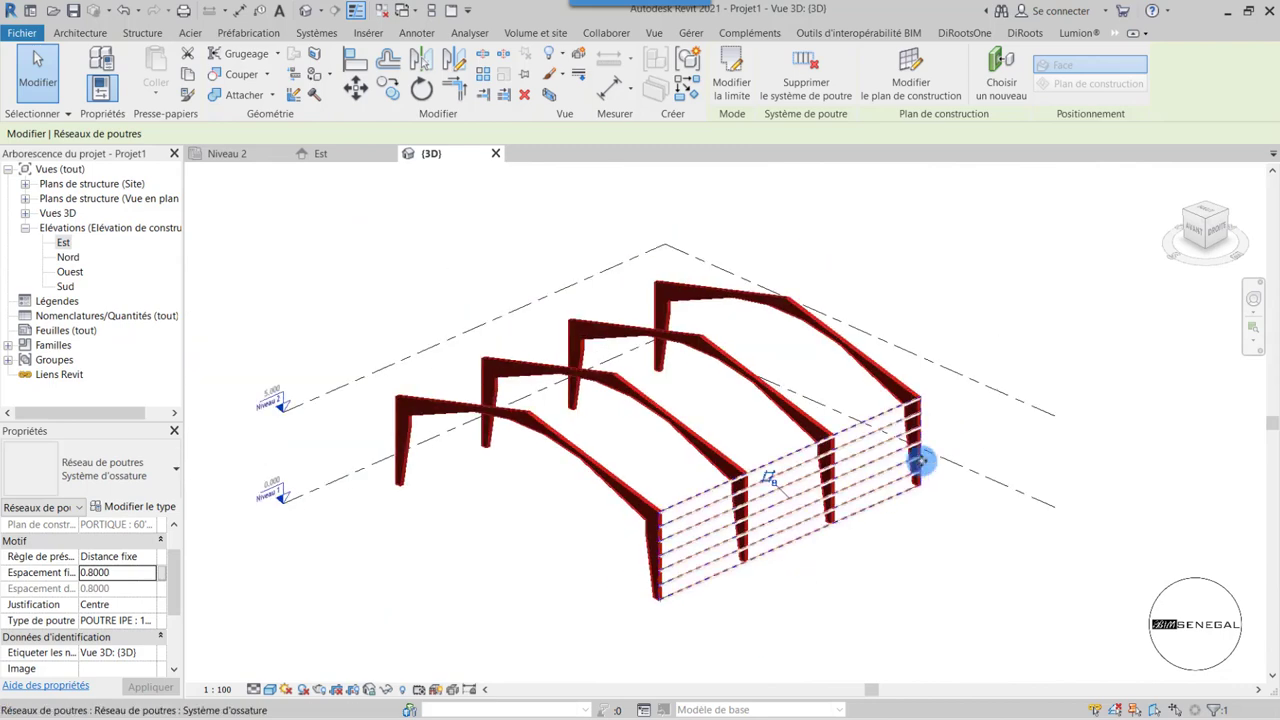
{"action": "left_click", "coordinate": [1200, 220]}
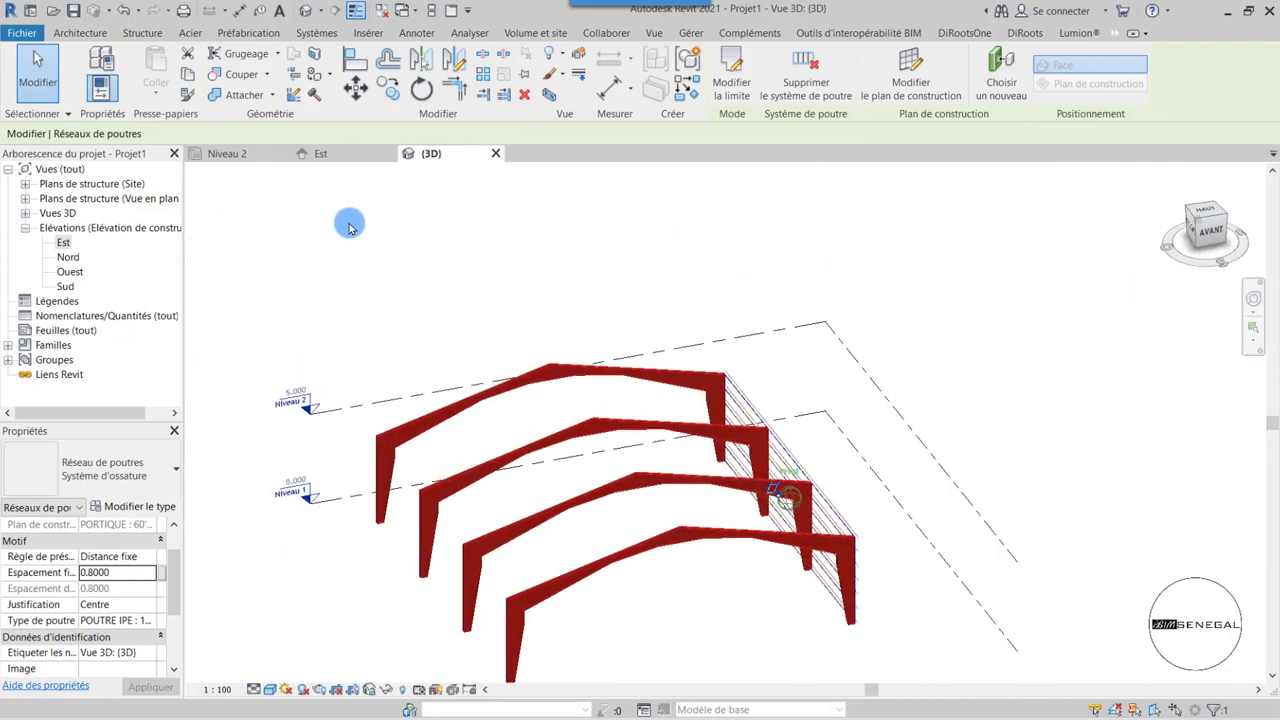
{"action": "scroll", "coordinate": [920, 417], "scroll_direction": "down", "scroll_amount": 2}
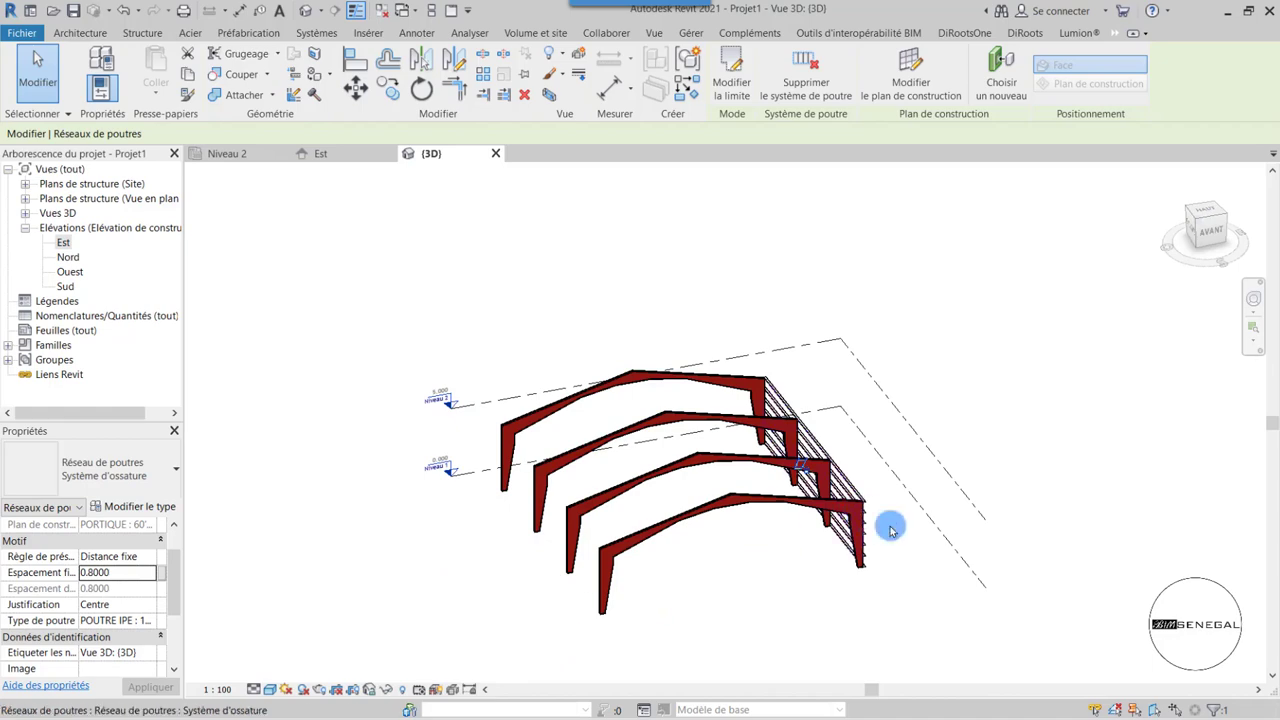
{"action": "scroll", "coordinate": [920, 530], "scroll_direction": "up", "scroll_amount": 2}
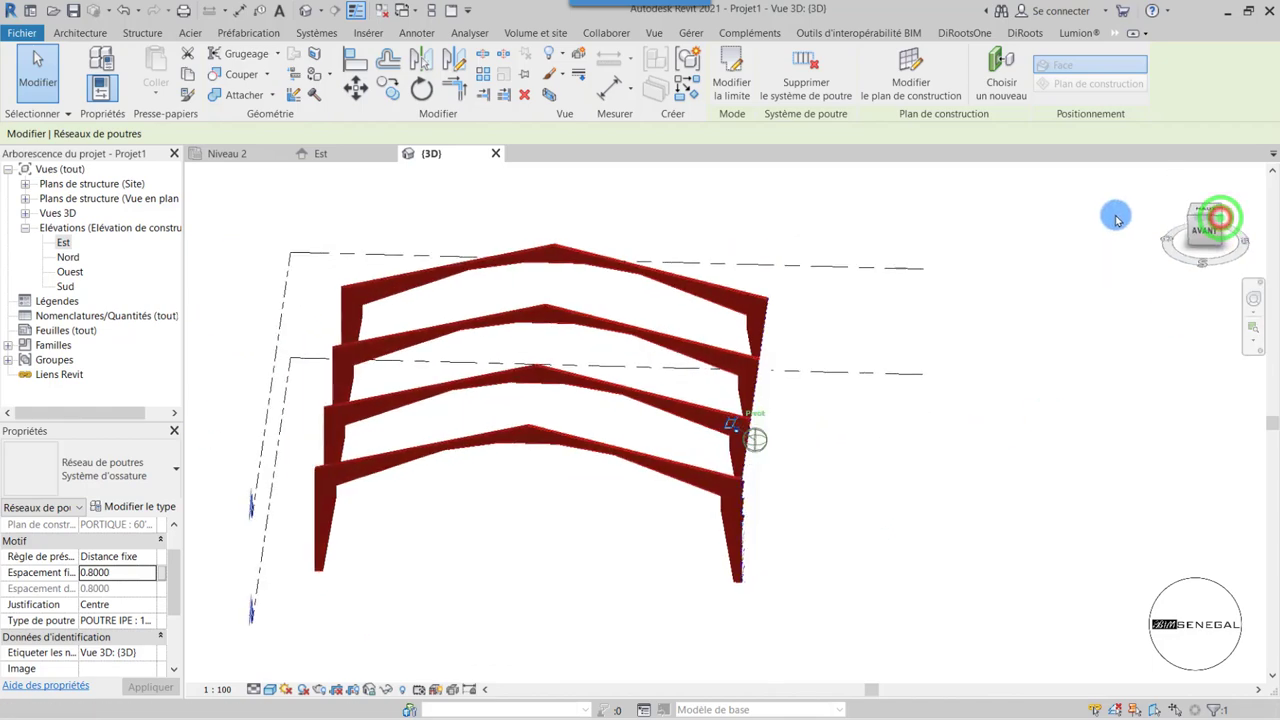
{"action": "left_click_drag", "start_coordinate": [1218, 218], "coordinate": [1051, 214]}
- Clear the beam system selection, then window-select all side-wall purlins and their column line
{"action": "scroll", "coordinate": [886, 586], "scroll_direction": "up", "scroll_amount": 2}
{"action": "left_click", "coordinate": [886, 586]}
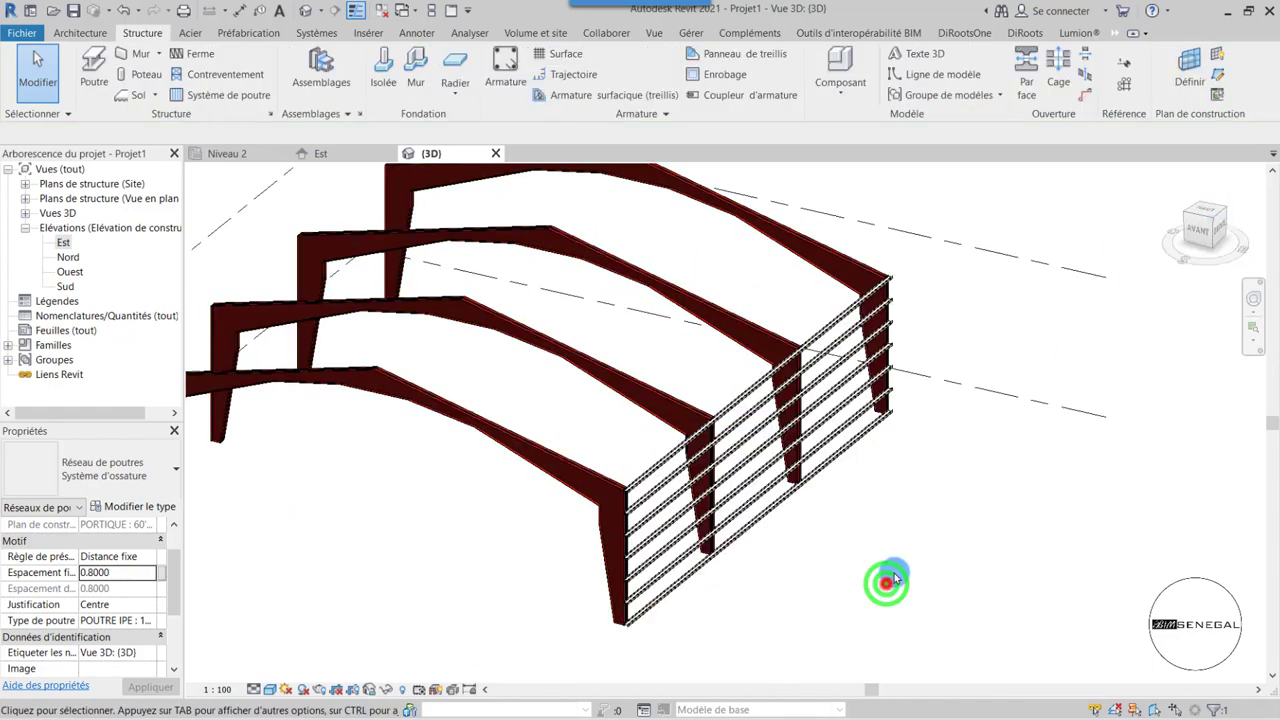
{"action": "scroll", "coordinate": [670, 370], "scroll_direction": "up", "scroll_amount": 2}
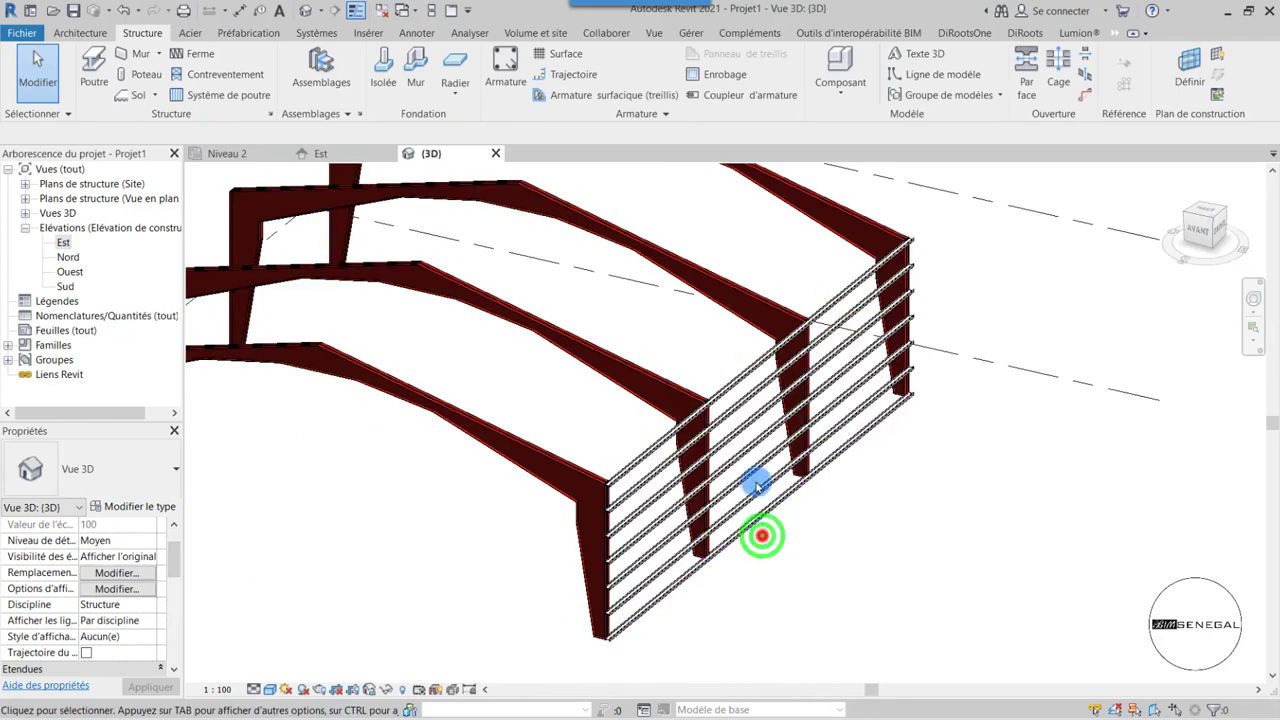
{"action": "left_click_drag", "start_coordinate": [757, 485], "coordinate": [740, 375]}
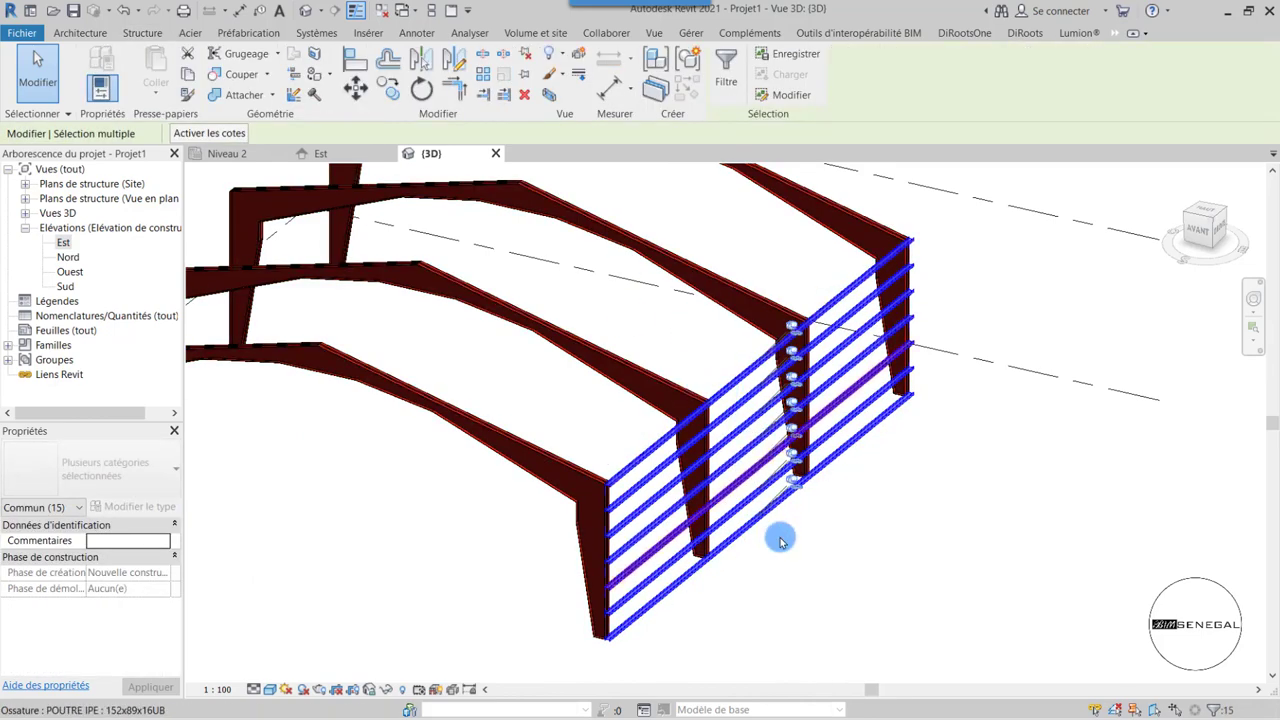
- In the Niveau 2 plan, mirror-copy the selected purlins across grid A
{"action": "left_click", "coordinate": [225, 154]}
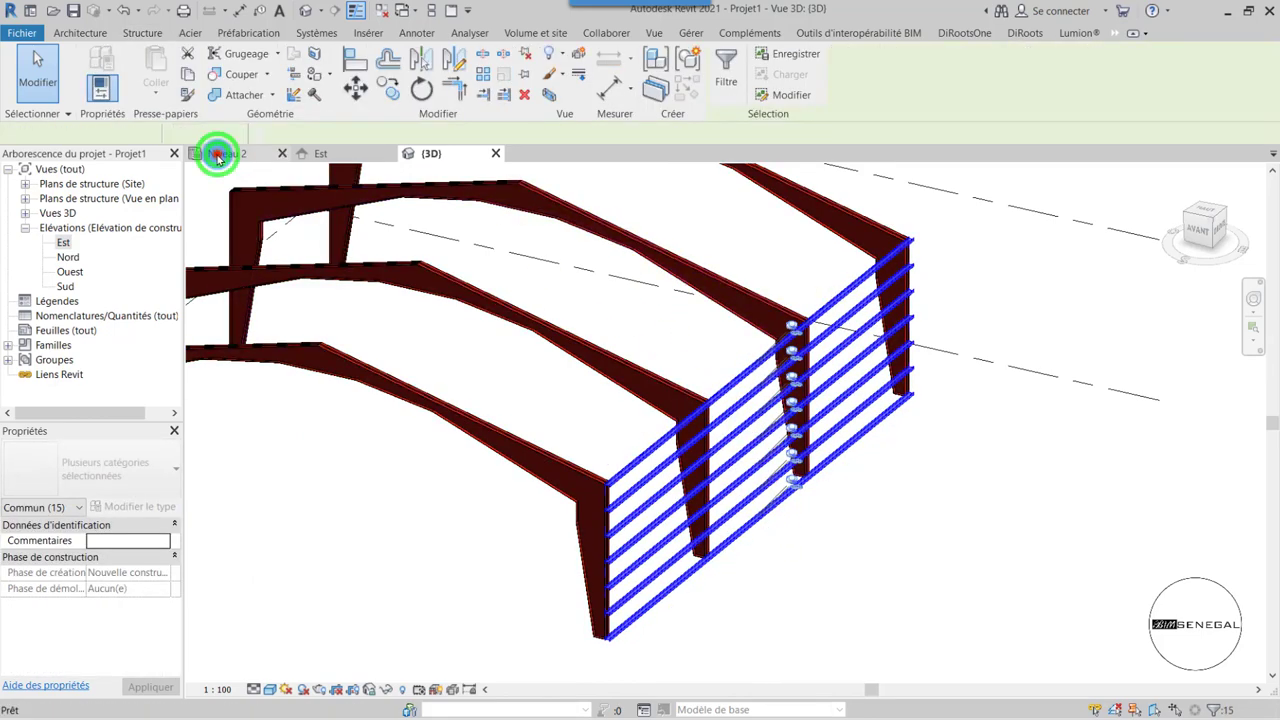
{"action": "scroll", "coordinate": [580, 175], "scroll_direction": "down", "scroll_amount": 2}
{"action": "scroll", "coordinate": [585, 190], "scroll_direction": "down", "scroll_amount": 2}
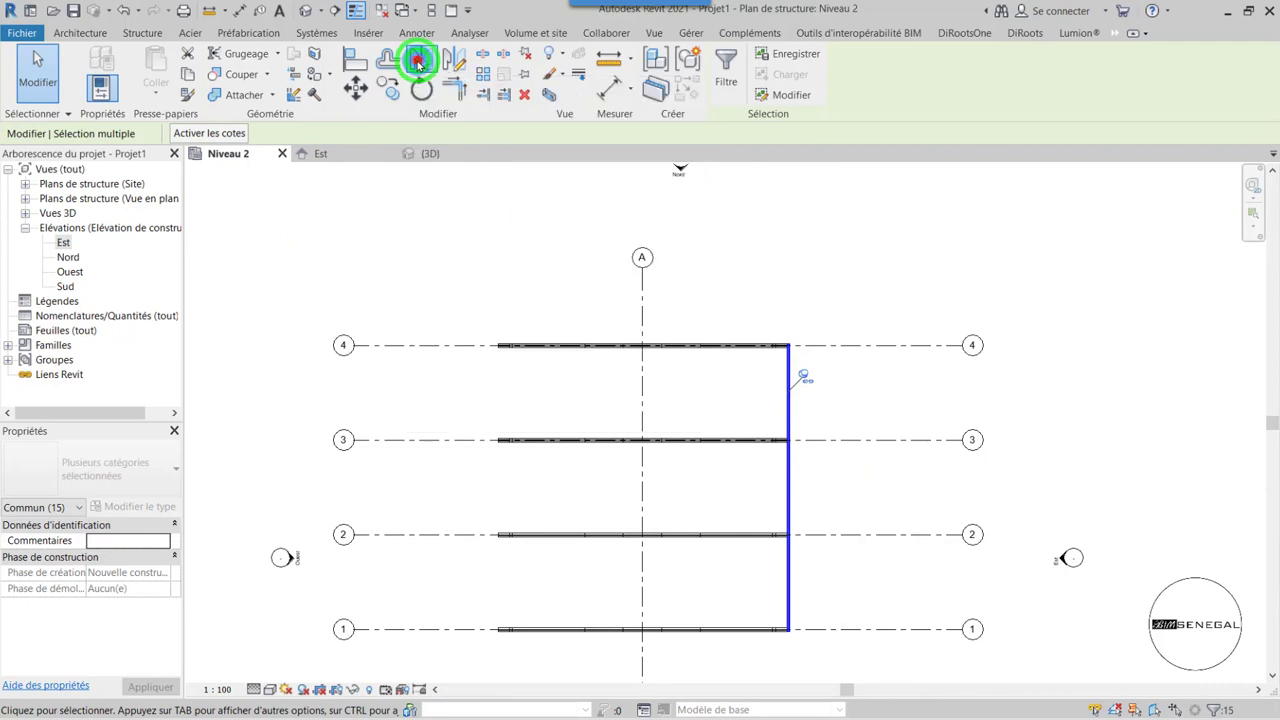
{"action": "left_click", "coordinate": [419, 62]}
{"action": "scroll", "coordinate": [700, 290], "scroll_direction": "down", "scroll_amount": 2}
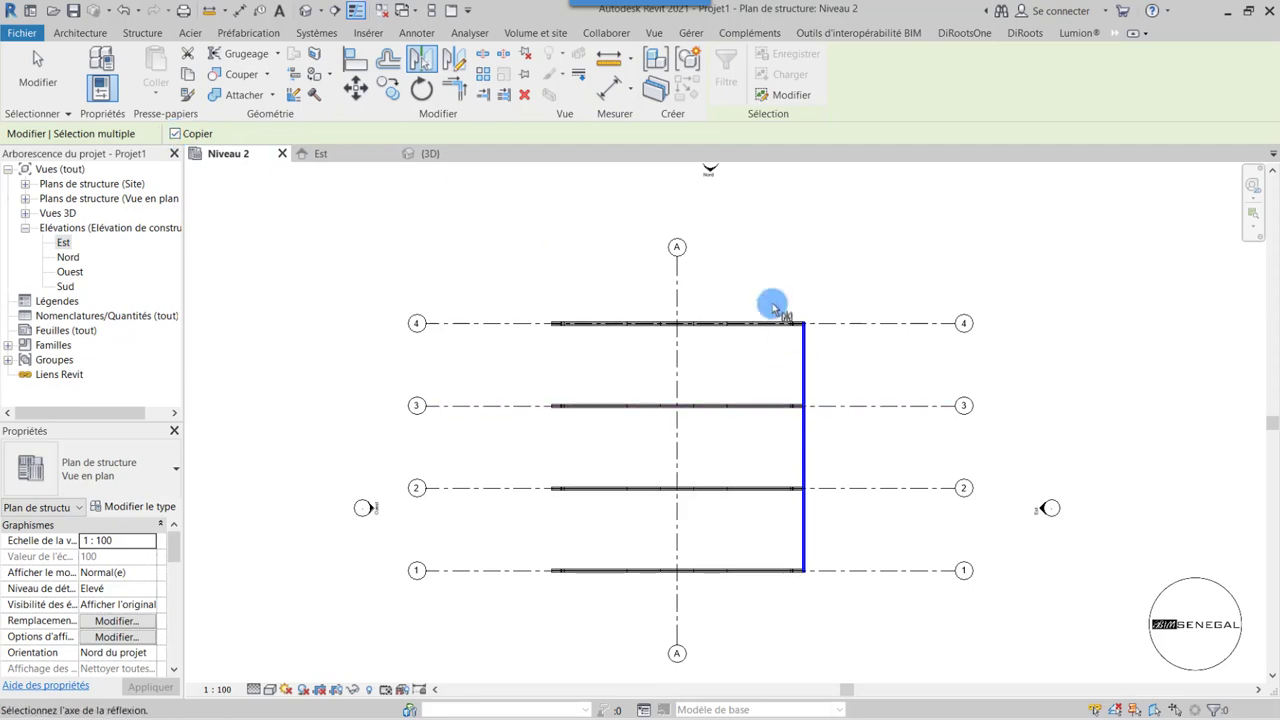
{"action": "scroll", "coordinate": [825, 458], "scroll_direction": "up", "scroll_amount": 1}
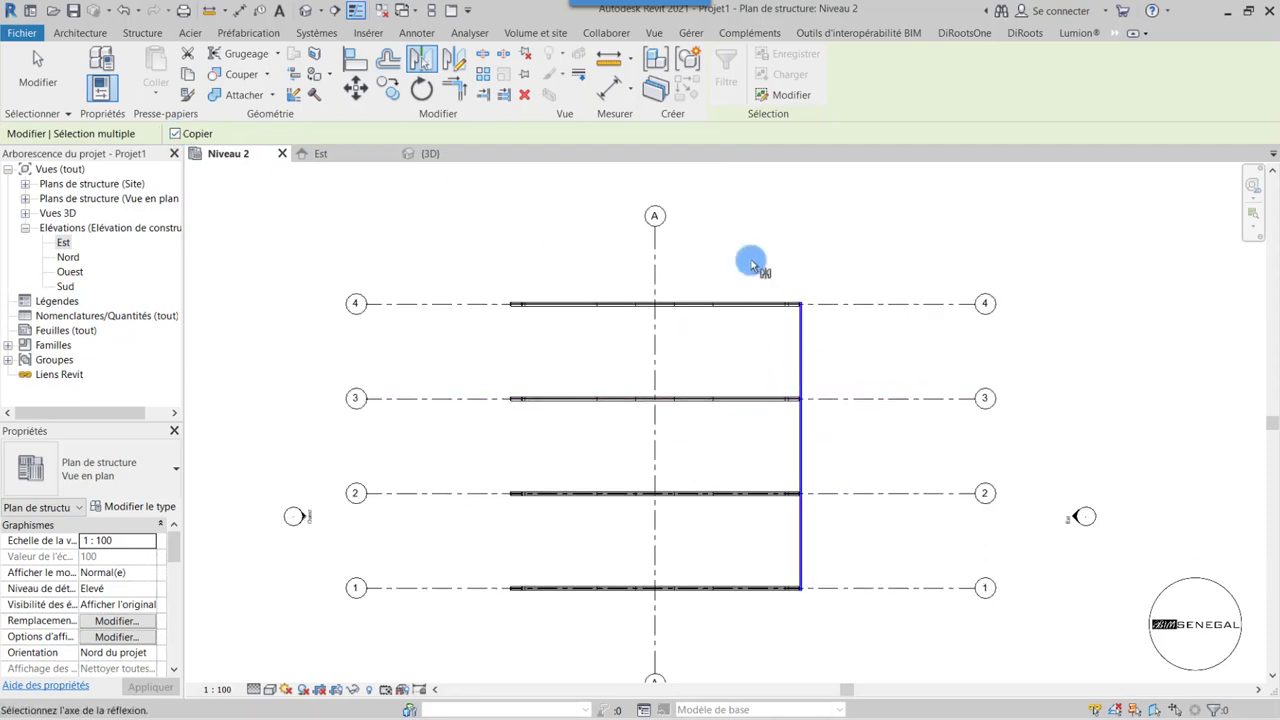
{"action": "left_click", "coordinate": [652, 268]}
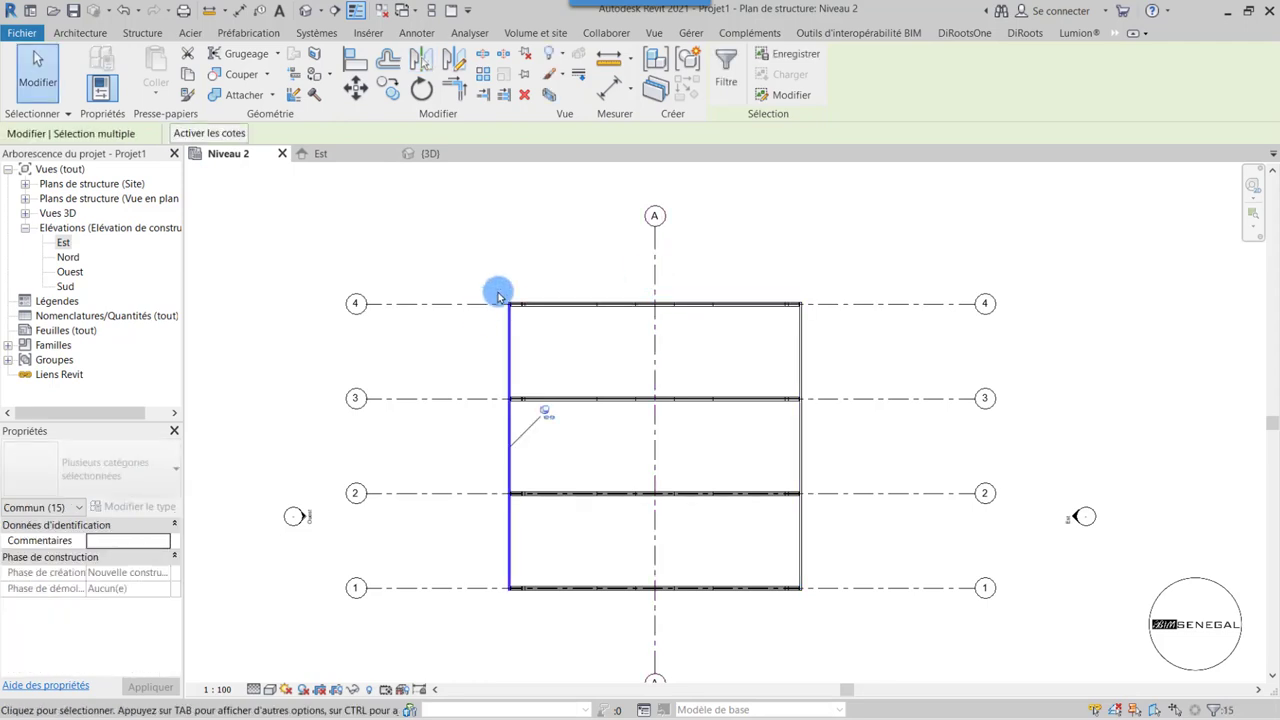
- Return to the 3D front view, deselect, and zoom to check girts on both side walls
{"action": "scroll", "coordinate": [498, 295], "scroll_direction": "up", "scroll_amount": 2}
{"action": "scroll", "coordinate": [531, 277], "scroll_direction": "up", "scroll_amount": 1}
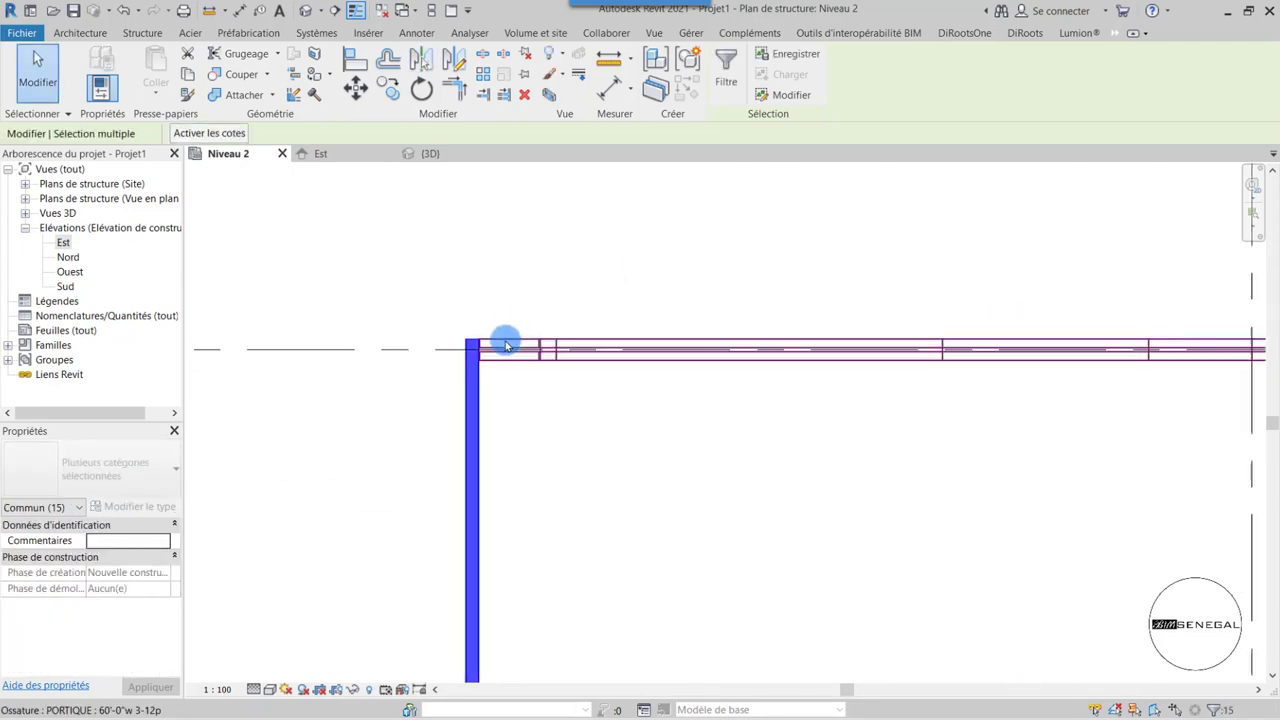
{"action": "scroll", "coordinate": [505, 300], "scroll_direction": "down", "scroll_amount": 3}
{"action": "left_click", "coordinate": [432, 153]}
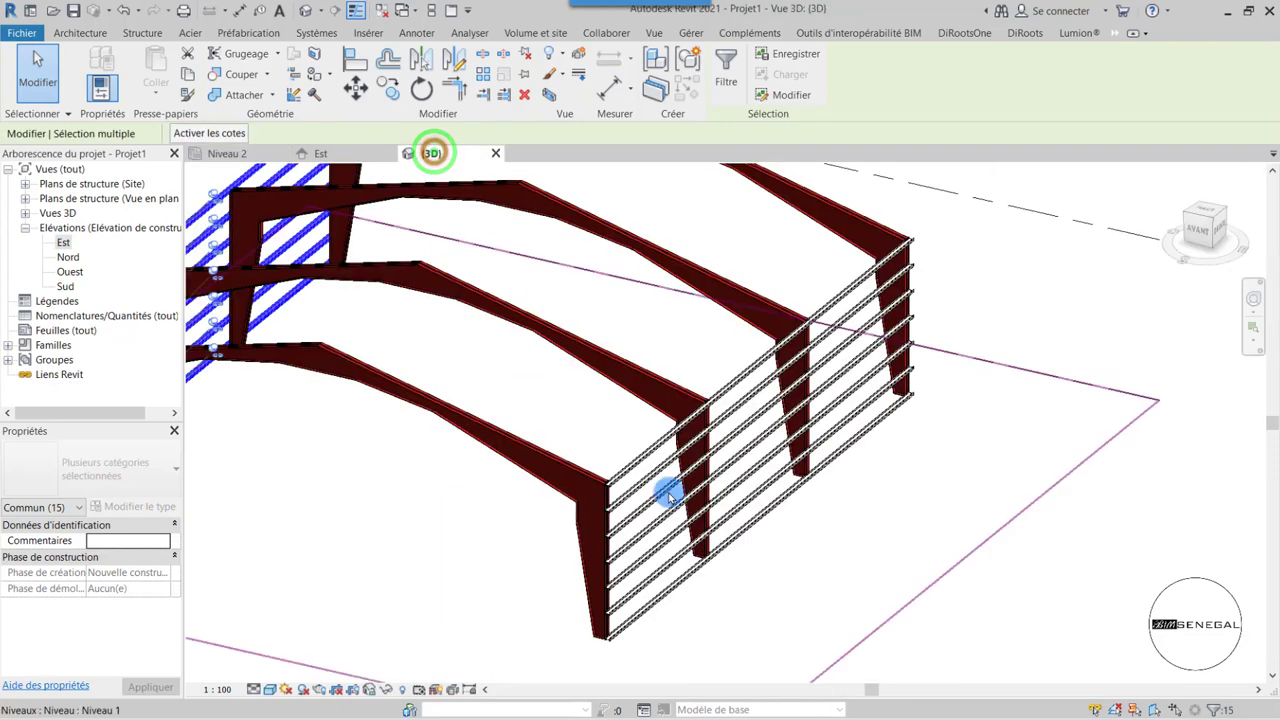
{"action": "scroll", "coordinate": [668, 494], "scroll_direction": "down", "scroll_amount": 2}
{"action": "scroll", "coordinate": [900, 380], "scroll_direction": "down", "scroll_amount": 2}
{"action": "left_click", "coordinate": [1218, 220]}
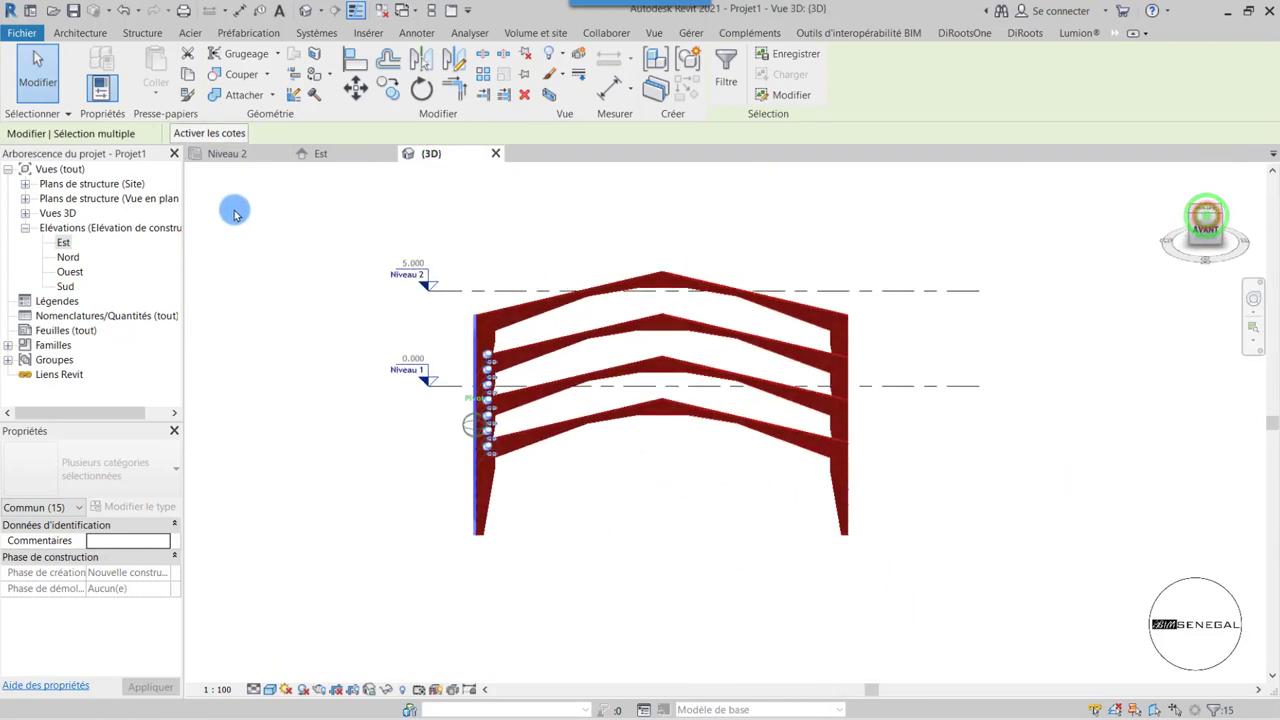
{"action": "scroll", "coordinate": [593, 475], "scroll_direction": "up", "scroll_amount": 2}
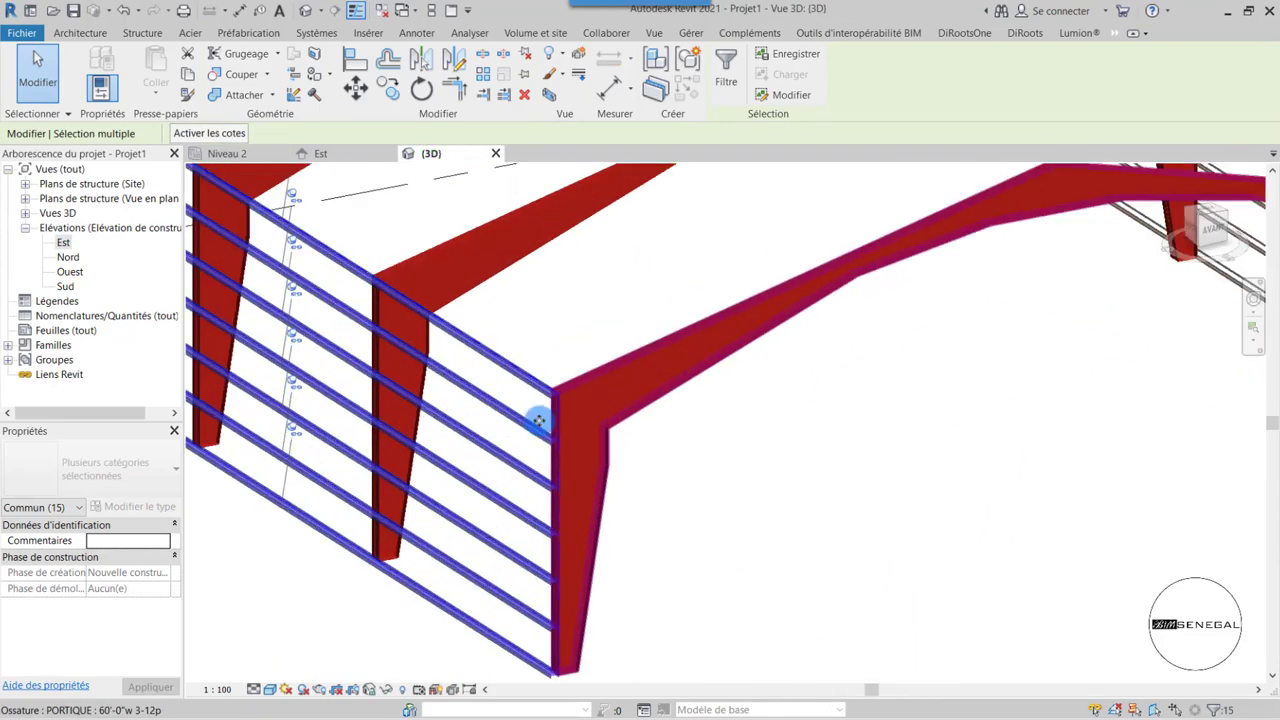
{"action": "scroll", "coordinate": [537, 420], "scroll_direction": "up", "scroll_amount": 2}
{"action": "scroll", "coordinate": [543, 374], "scroll_direction": "up", "scroll_amount": 2}
{"action": "left_click", "coordinate": [593, 298]}
{"action": "scroll", "coordinate": [597, 374], "scroll_direction": "down", "scroll_amount": 3}
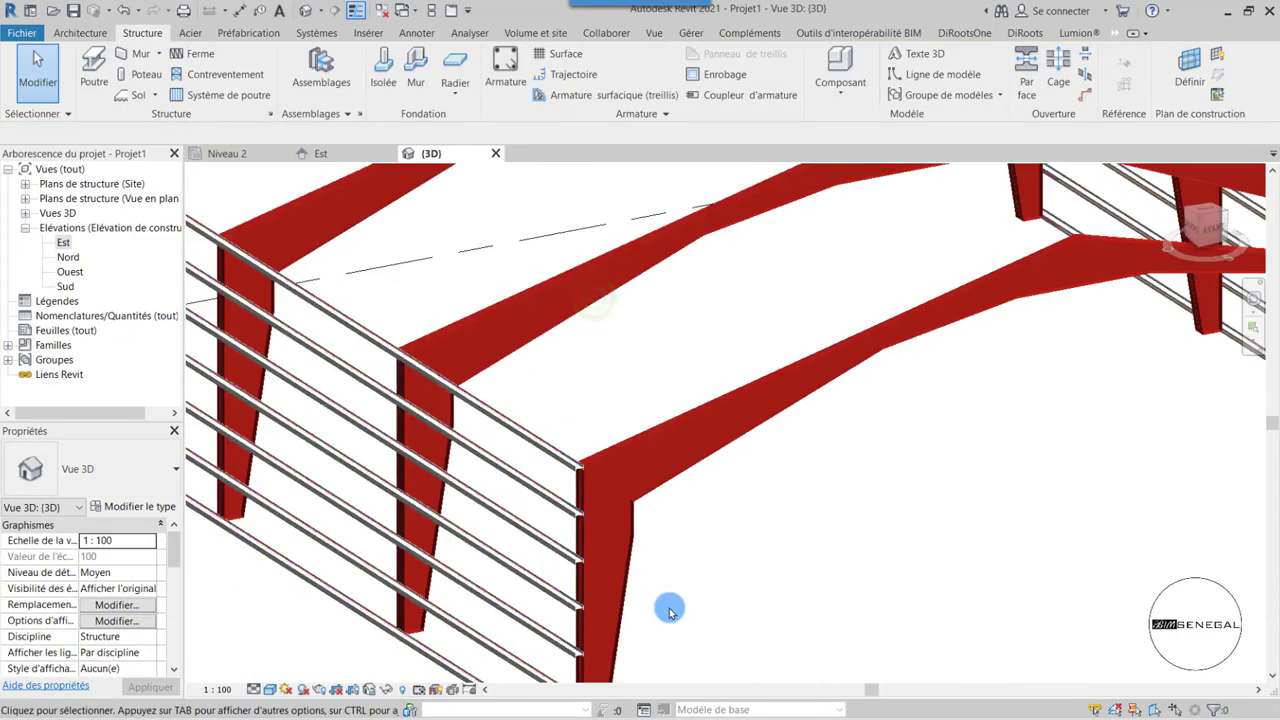
{"action": "scroll", "coordinate": [666, 606], "scroll_direction": "down", "scroll_amount": 3}
{"action": "scroll", "coordinate": [676, 498], "scroll_direction": "up", "scroll_amount": 2}
{"action": "scroll", "coordinate": [676, 498], "scroll_direction": "down", "scroll_amount": 3}
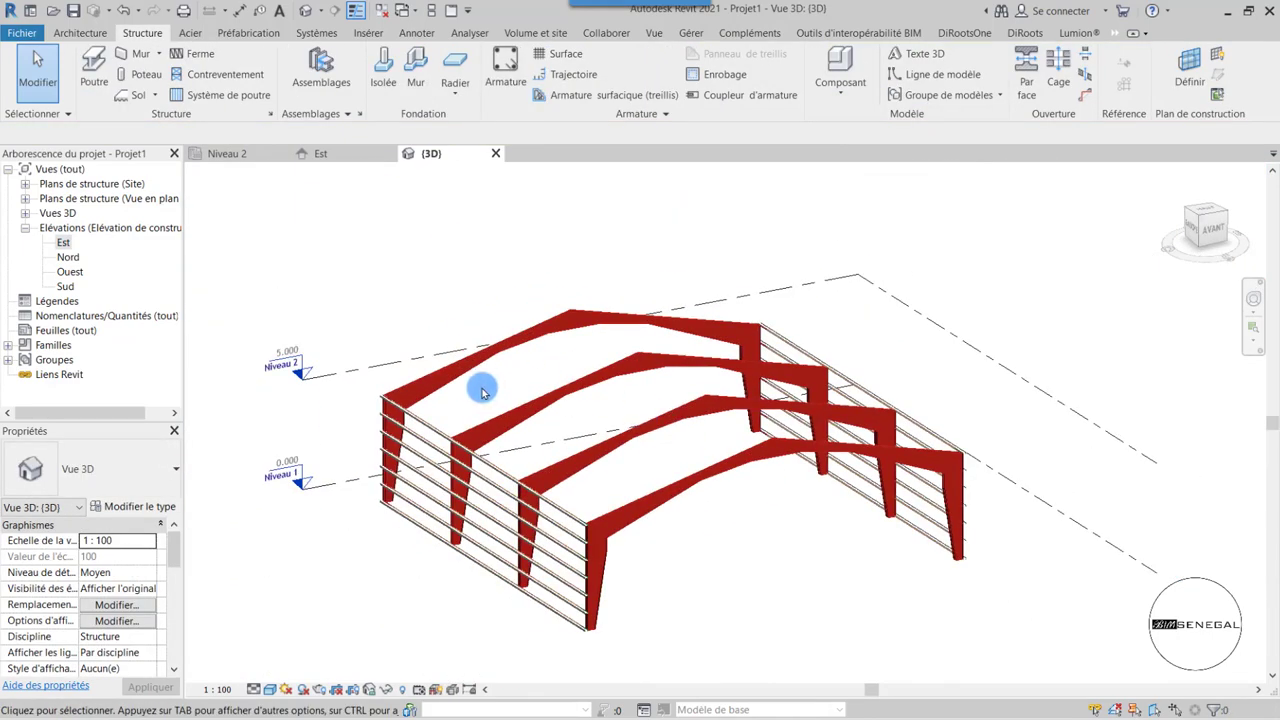
{"action": "scroll", "coordinate": [668, 558], "scroll_direction": "up", "scroll_amount": 2}
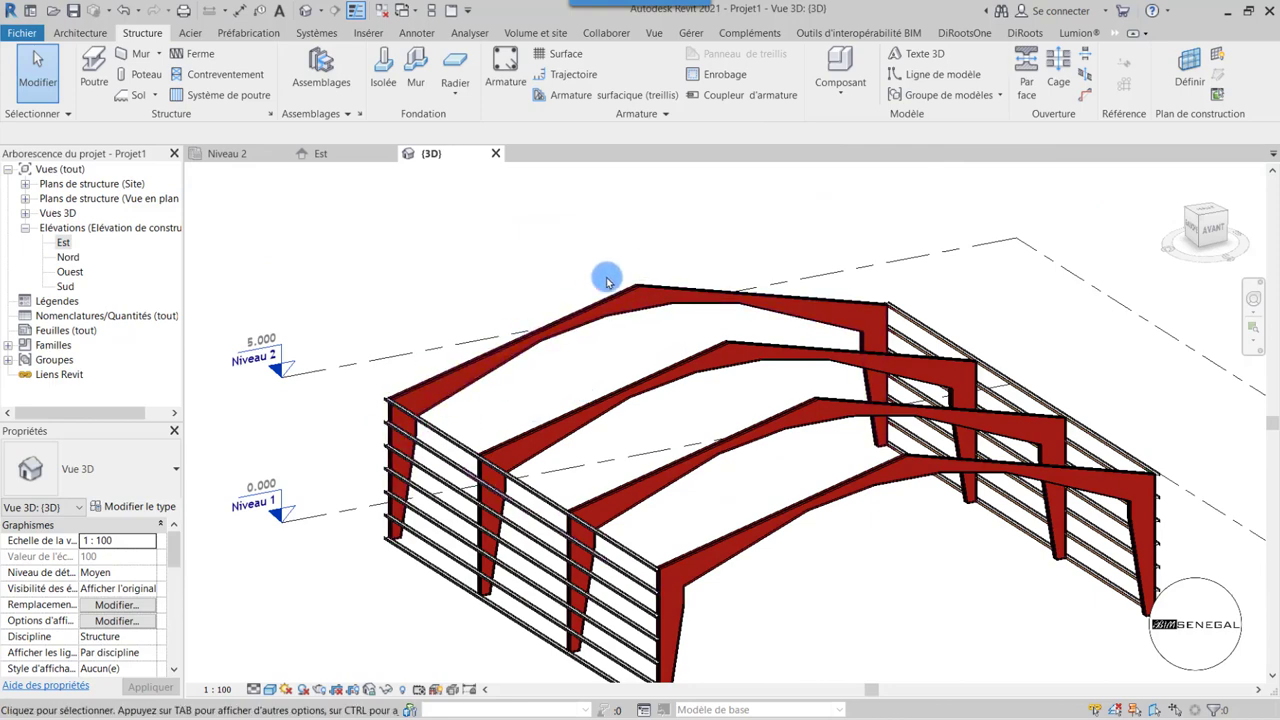
{"action": "scroll", "coordinate": [514, 528], "scroll_direction": "up", "scroll_amount": 1}
{"action": "scroll", "coordinate": [571, 366], "scroll_direction": "up", "scroll_amount": 1}
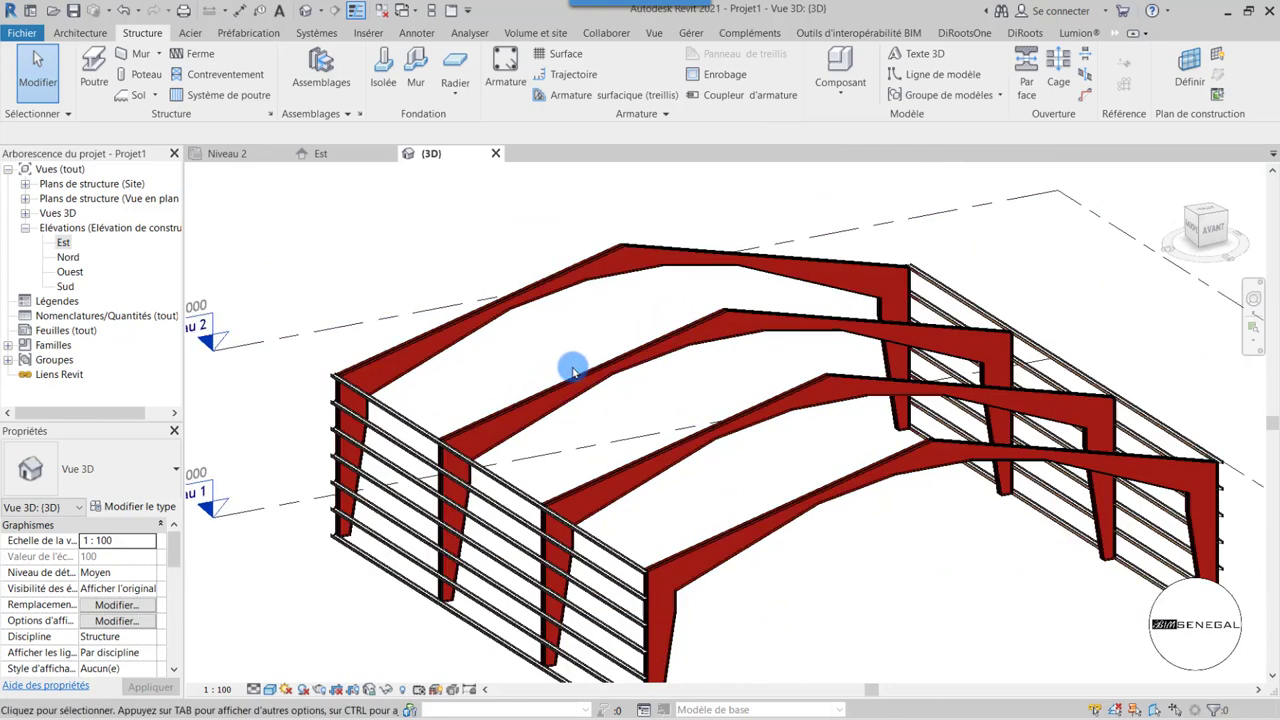
- Start a new Système de poutre sketch and define its work plane with Choisir un plan
{"action": "left_click", "coordinate": [223, 100]}
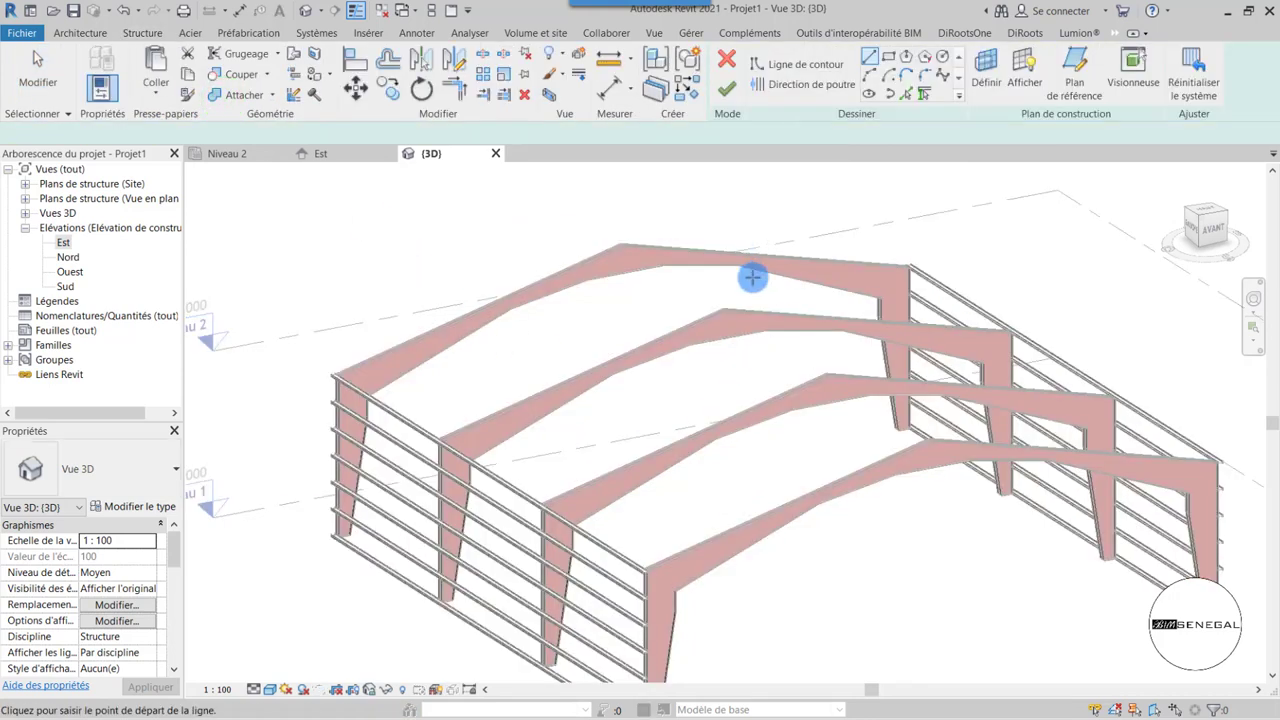
{"action": "left_click", "coordinate": [983, 74]}
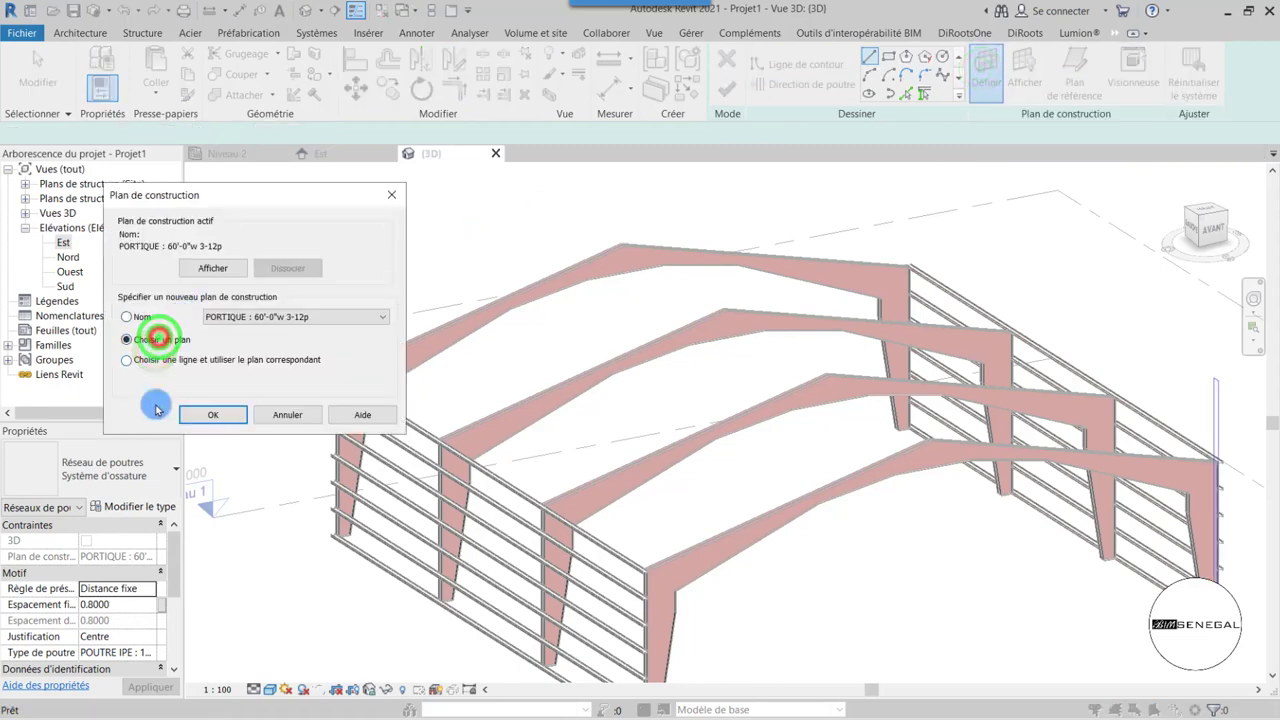
{"action": "left_click", "coordinate": [213, 416]}
- Pick the PORTIQUE frame rafter as the beam system's work plane
{"action": "scroll", "coordinate": [800, 490], "scroll_direction": "up", "scroll_amount": 3}
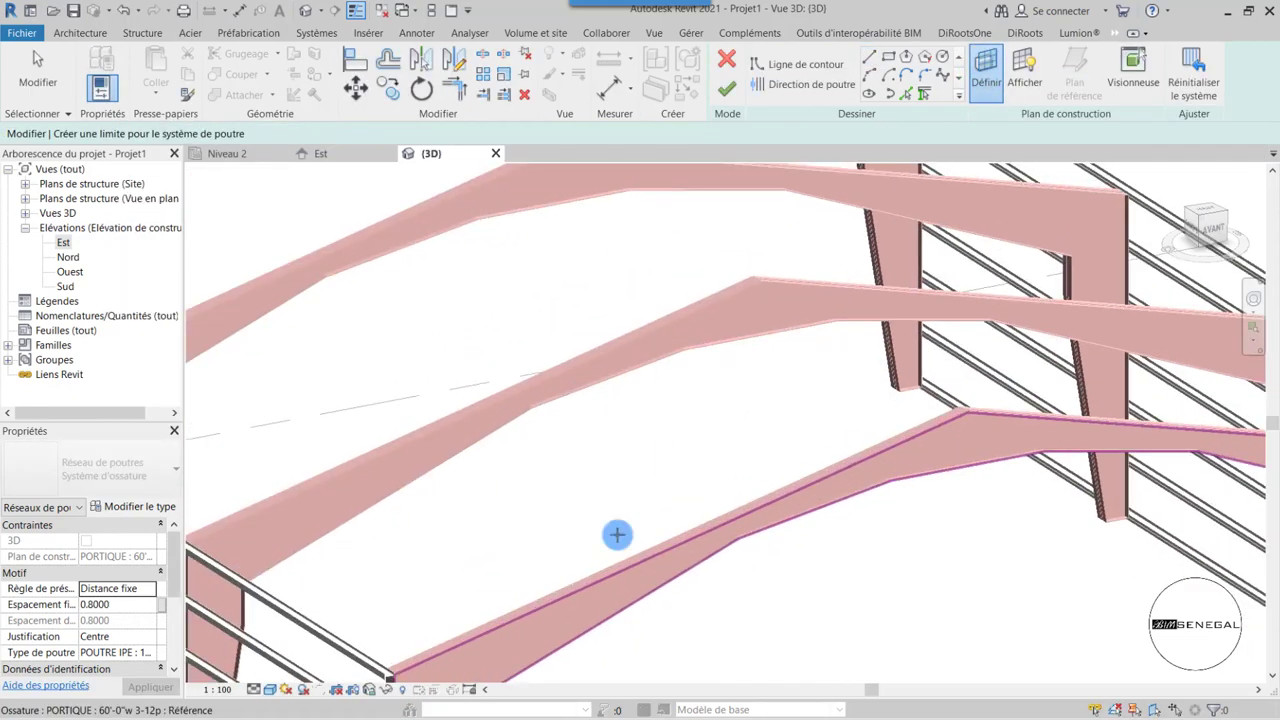
{"action": "scroll", "coordinate": [966, 337], "scroll_direction": "down", "scroll_amount": 2}
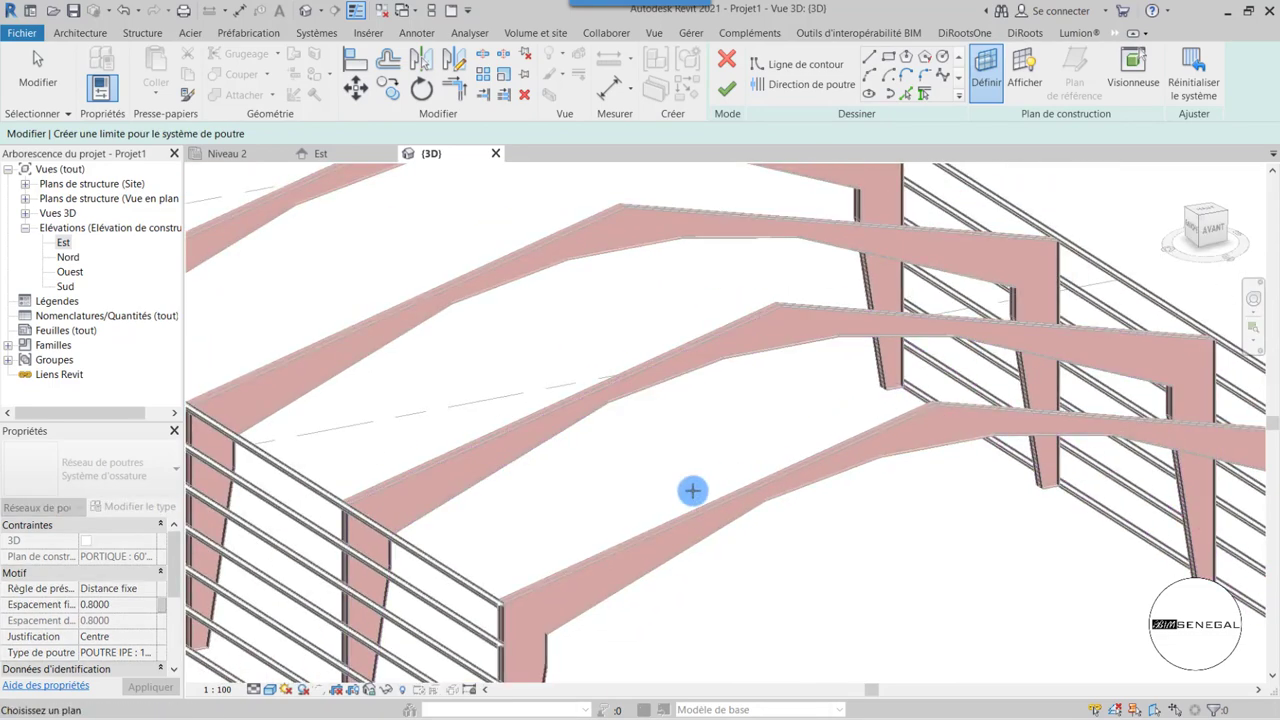
{"action": "scroll", "coordinate": [494, 580], "scroll_direction": "up", "scroll_amount": 2}
{"action": "scroll", "coordinate": [443, 640], "scroll_direction": "up", "scroll_amount": 2}
{"action": "scroll", "coordinate": [429, 623], "scroll_direction": "up", "scroll_amount": 2}
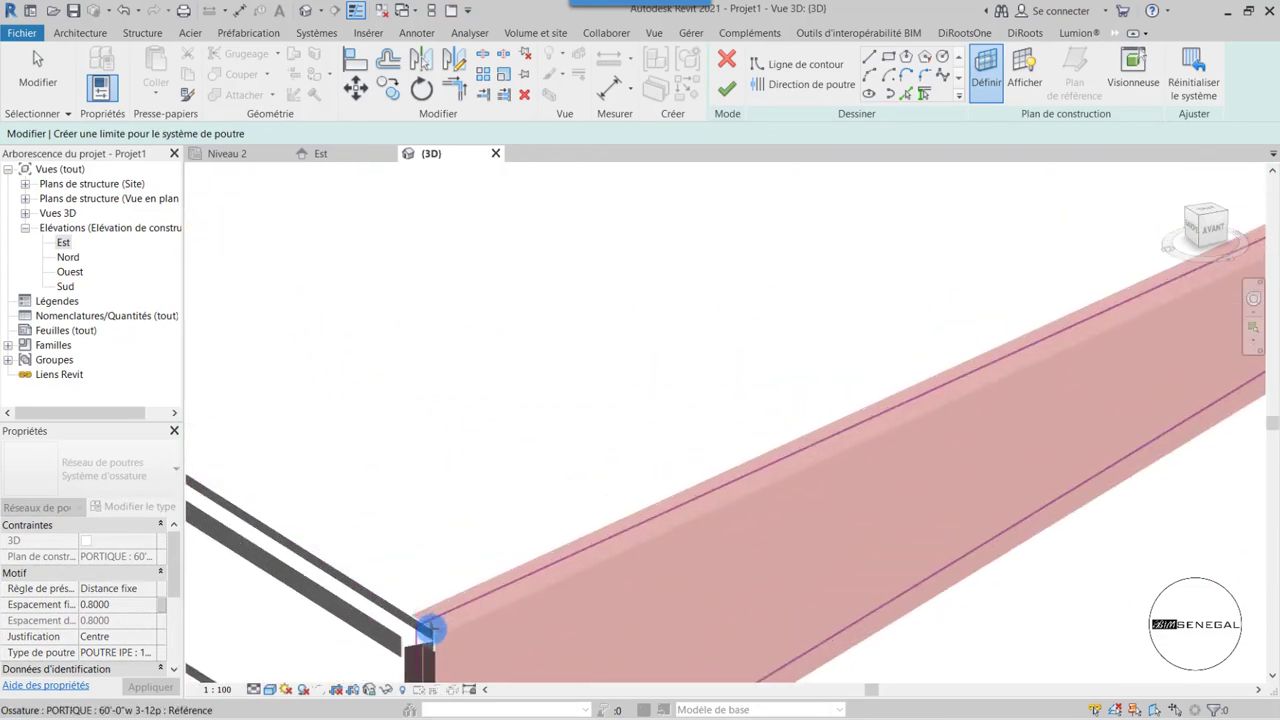
{"action": "scroll", "coordinate": [432, 632], "scroll_direction": "up", "scroll_amount": 2}
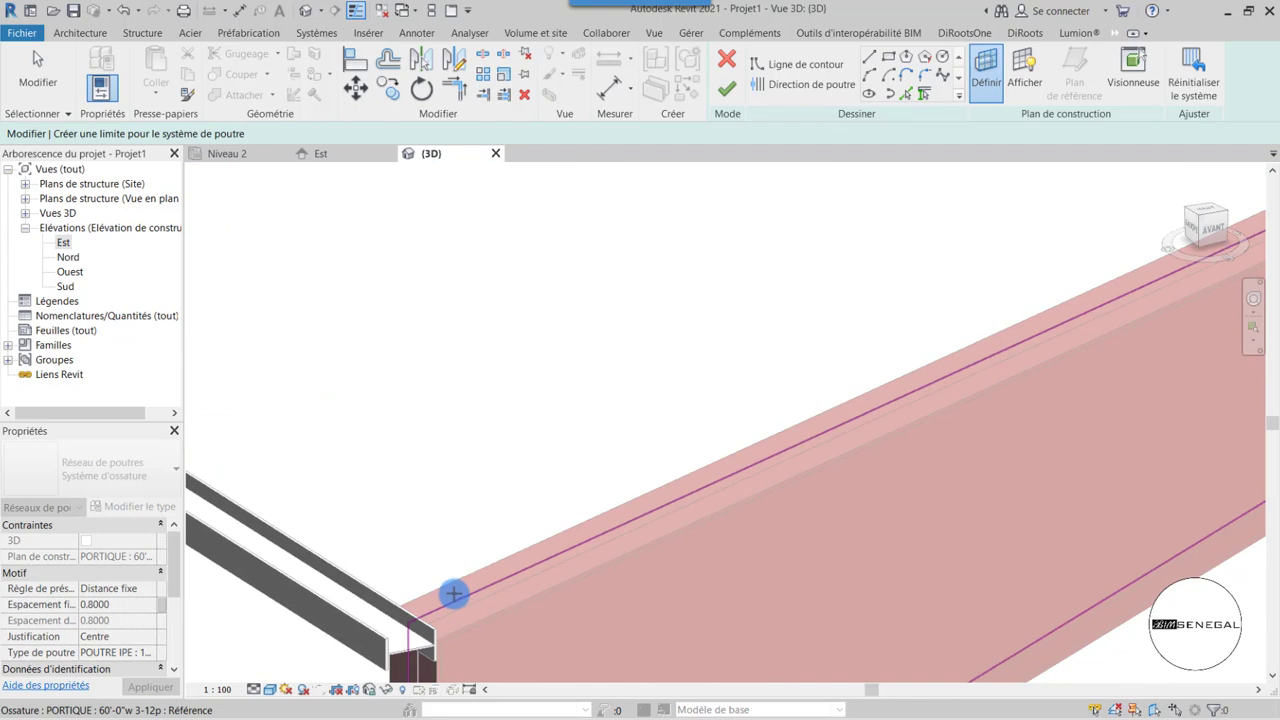
{"action": "scroll", "coordinate": [453, 594], "scroll_direction": "up", "scroll_amount": 1}
{"action": "scroll", "coordinate": [545, 548], "scroll_direction": "up", "scroll_amount": 1}
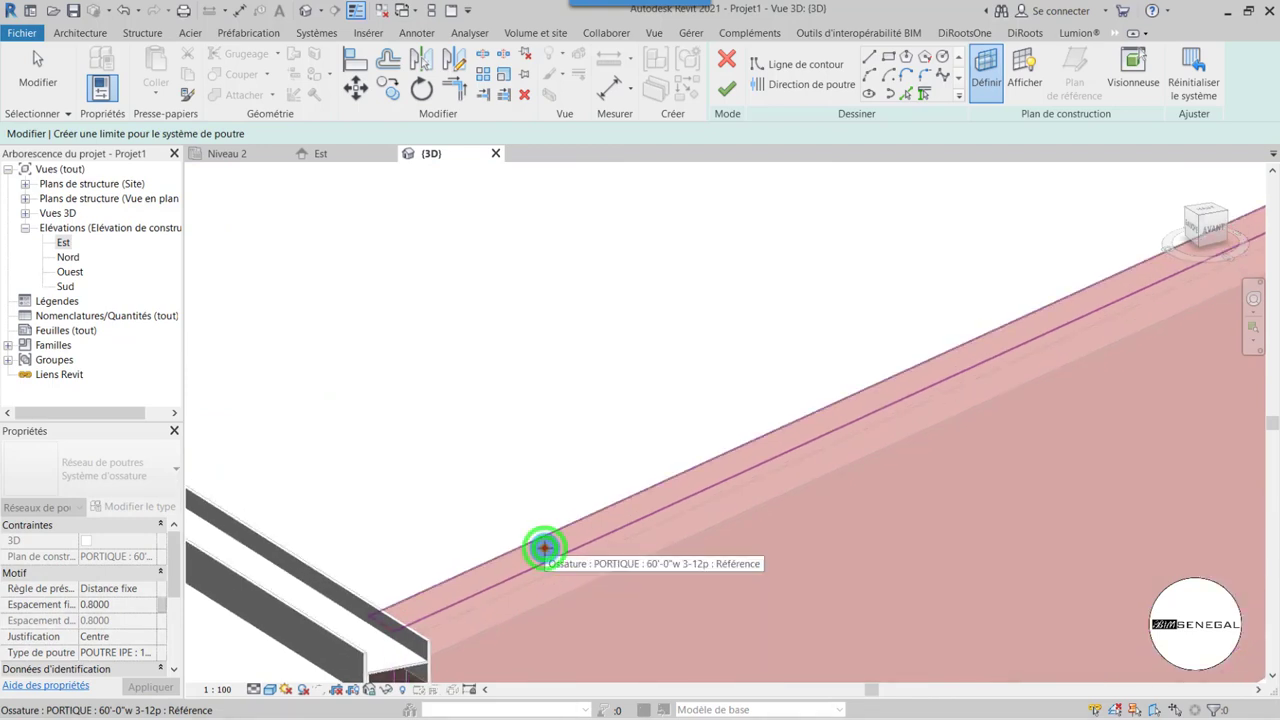
{"action": "left_click", "coordinate": [544, 548]}
{"action": "scroll", "coordinate": [649, 591], "scroll_direction": "down", "scroll_amount": 3}
{"action": "scroll", "coordinate": [652, 589], "scroll_direction": "down", "scroll_amount": 3}
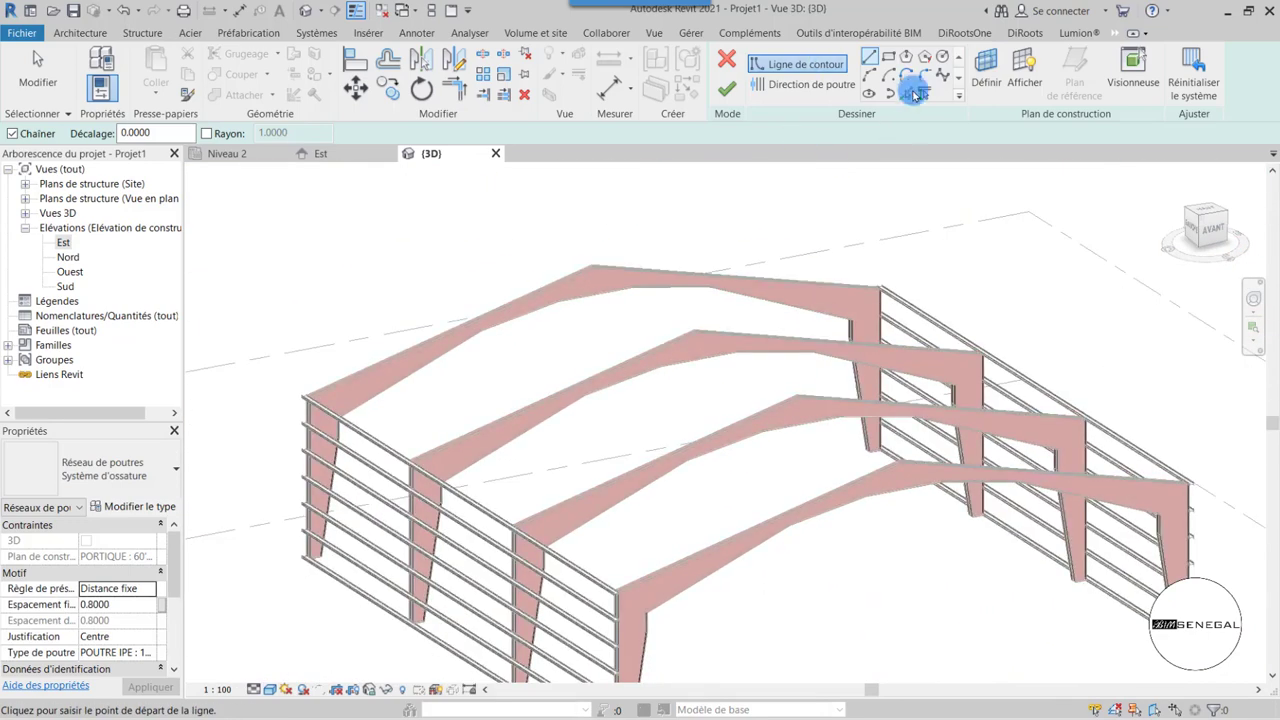
- Begin a rectangular boundary at the rafter corner
{"action": "left_click", "coordinate": [893, 56]}
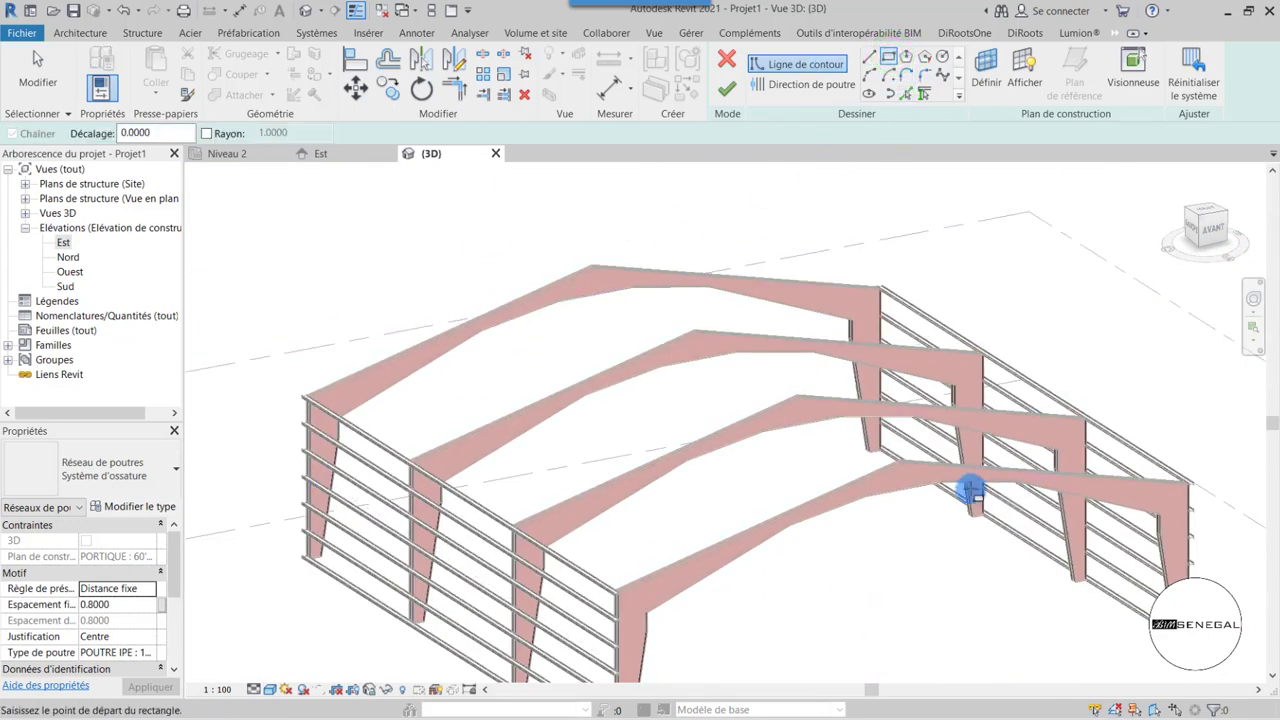
{"action": "scroll", "coordinate": [970, 490], "scroll_direction": "up", "scroll_amount": 3}
{"action": "scroll", "coordinate": [880, 429], "scroll_direction": "up", "scroll_amount": 3}
{"action": "scroll", "coordinate": [786, 414], "scroll_direction": "up", "scroll_amount": 2}
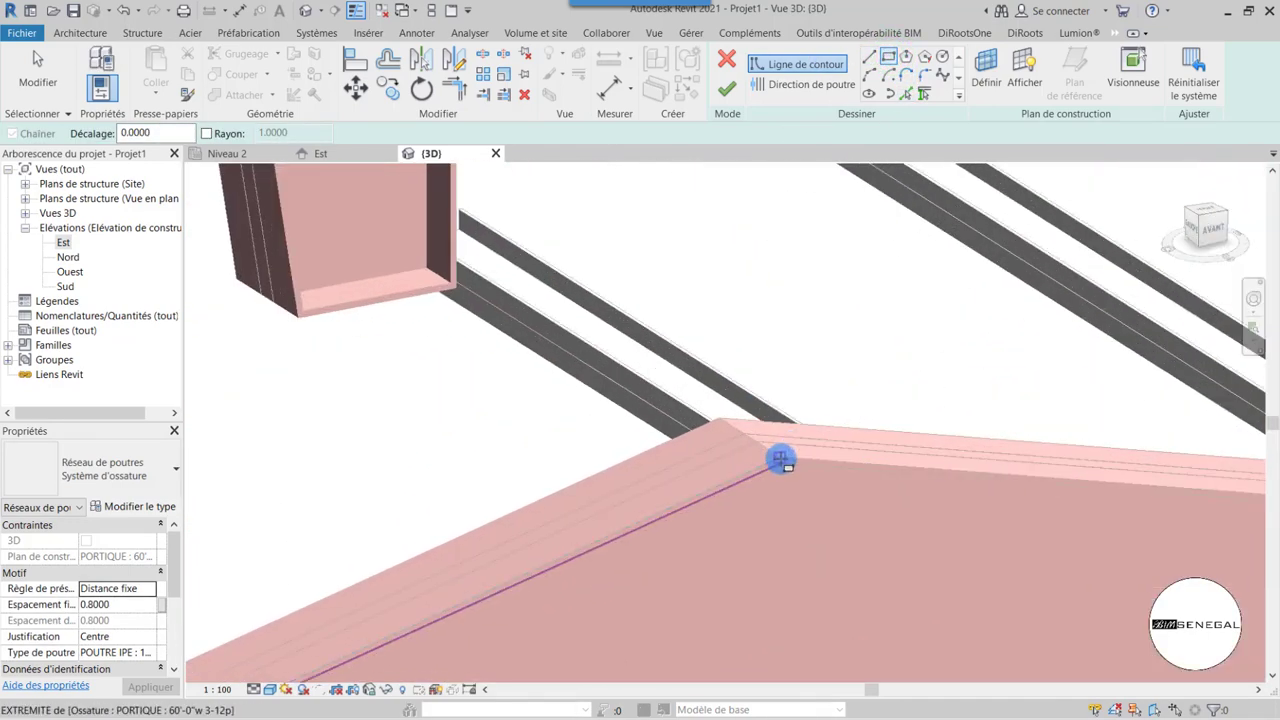
{"action": "scroll", "coordinate": [780, 457], "scroll_direction": "up", "scroll_amount": 2}
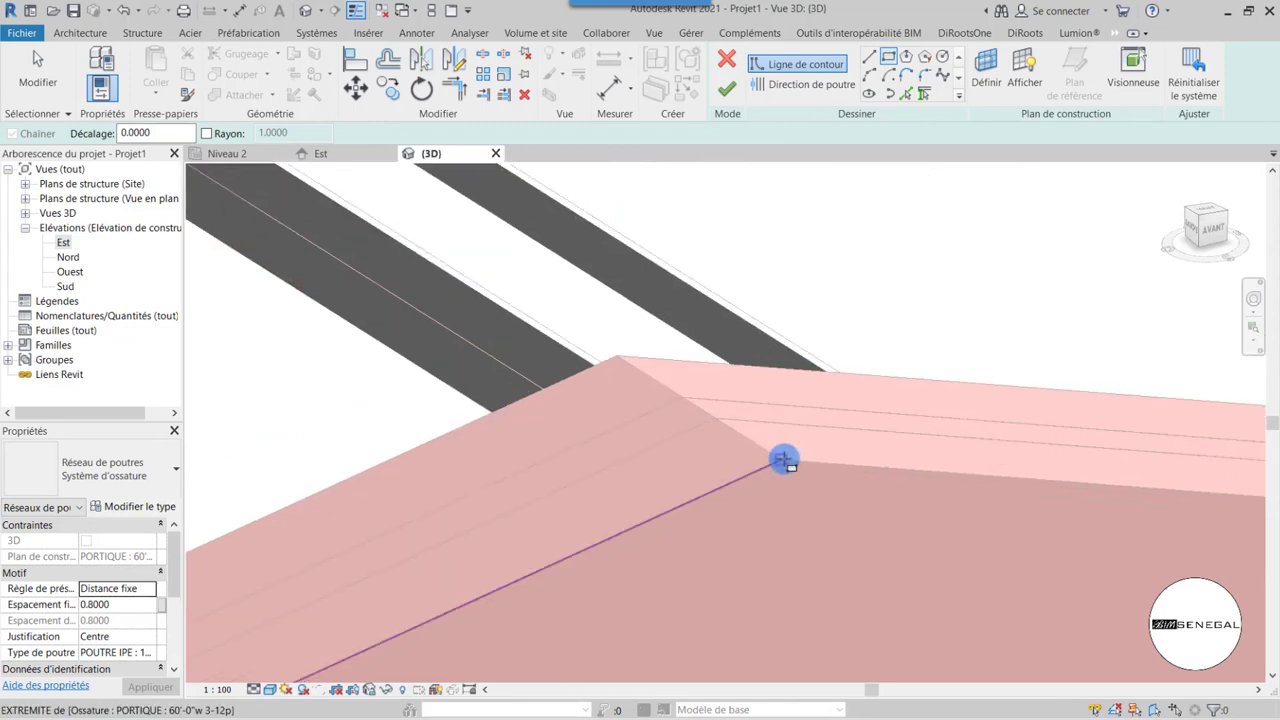
{"action": "left_click", "coordinate": [783, 458]}
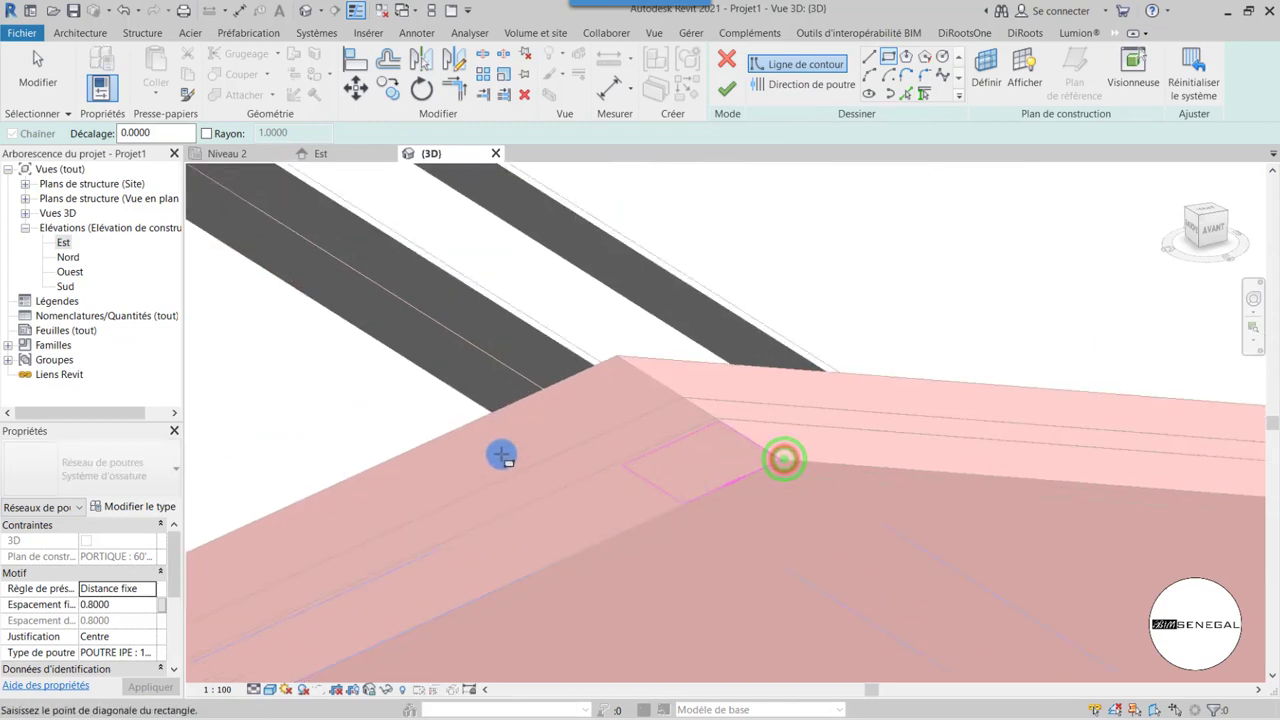
{"action": "scroll", "coordinate": [1137, 543], "scroll_direction": "down", "scroll_amount": 2}
{"action": "scroll", "coordinate": [1137, 543], "scroll_direction": "down", "scroll_amount": 2}
{"action": "scroll", "coordinate": [1137, 545], "scroll_direction": "down", "scroll_amount": 2}
{"action": "scroll", "coordinate": [829, 491], "scroll_direction": "down", "scroll_amount": 2}
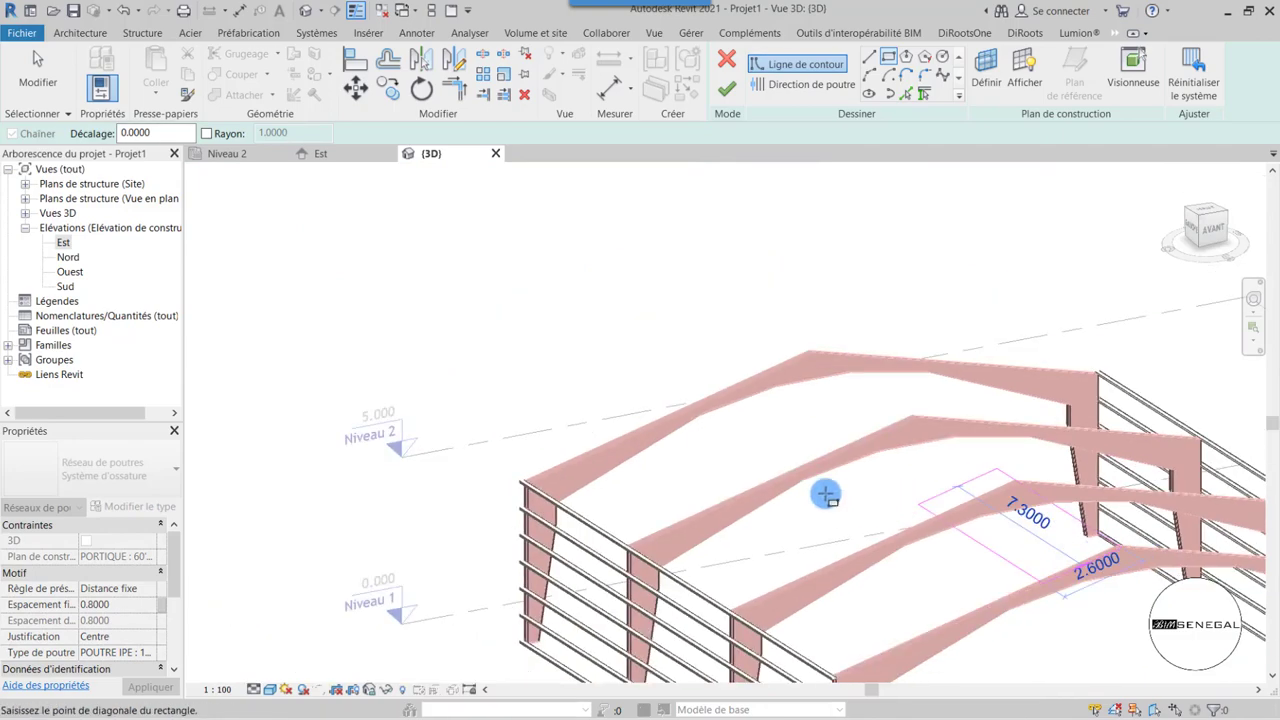
{"action": "scroll", "coordinate": [514, 491], "scroll_direction": "up", "scroll_amount": 3}
{"action": "scroll", "coordinate": [480, 443], "scroll_direction": "up", "scroll_amount": 2}
{"action": "scroll", "coordinate": [480, 443], "scroll_direction": "down", "scroll_amount": 3}
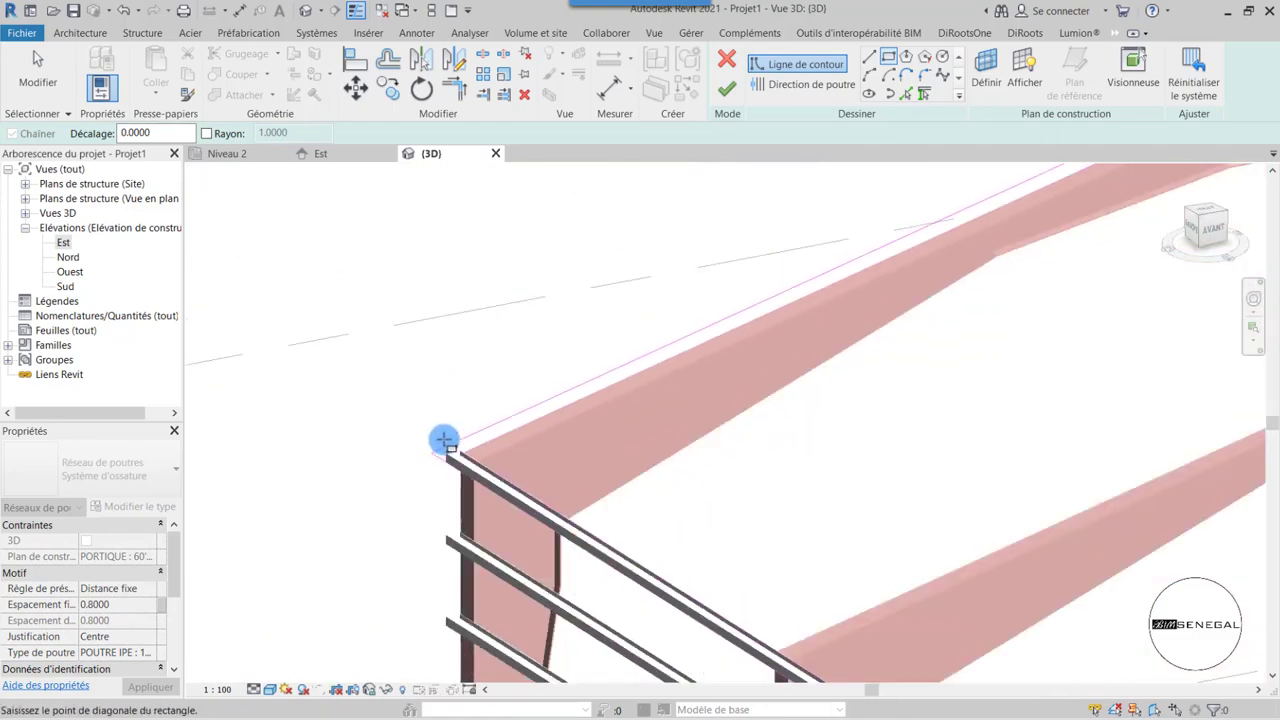
{"action": "scroll", "coordinate": [443, 437], "scroll_direction": "down", "scroll_amount": 2}
- Complete the 18.2540-long boundary rectangle at the opposite eave corner
{"action": "mouse_move", "coordinate": [449, 474]}
{"action": "middle_mouse_down", "text": "shift"}
{"action": "mouse_move", "coordinate": [728, 488]}
{"action": "mouse_move", "coordinate": [811, 508]}
{"action": "mouse_move", "coordinate": [857, 386]}
{"action": "mouse_move", "coordinate": [749, 503]}
{"action": "mouse_move", "coordinate": [795, 527]}
{"action": "middle_mouse_up", "text": "shift"}
{"action": "scroll", "coordinate": [795, 527], "scroll_direction": "up", "scroll_amount": 2}
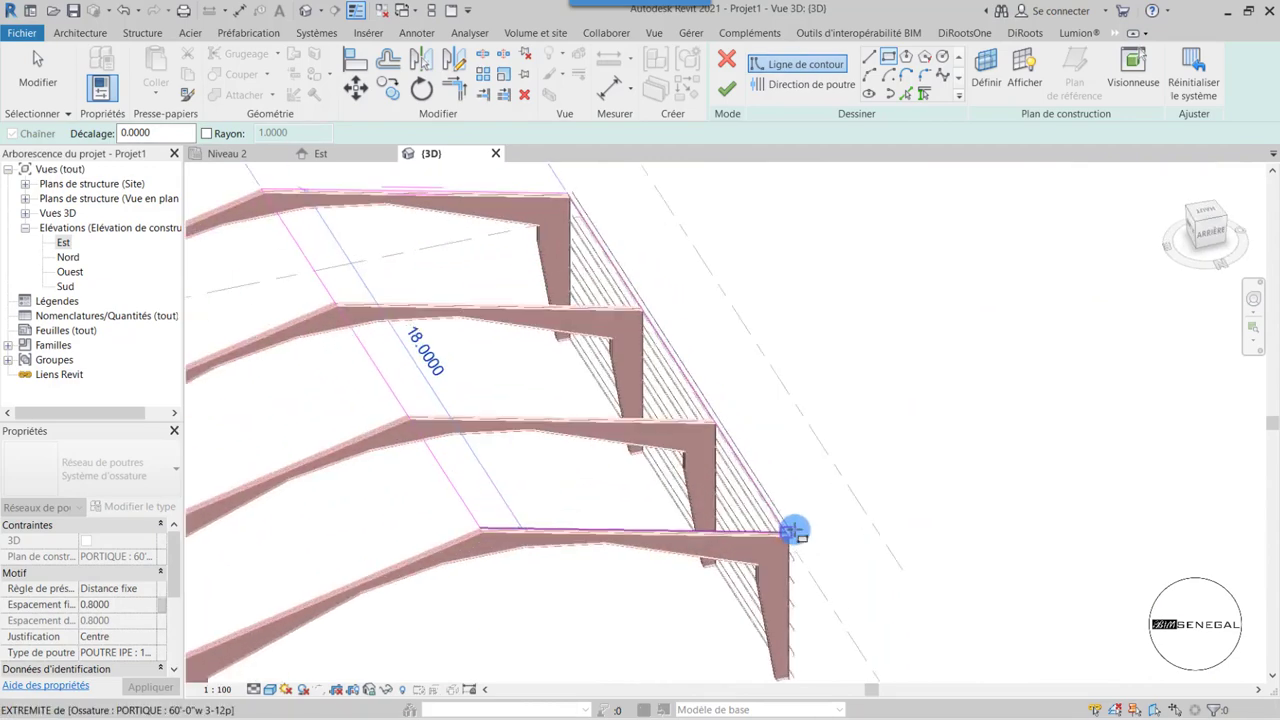
{"action": "scroll", "coordinate": [794, 531], "scroll_direction": "up", "scroll_amount": 2}
{"action": "scroll", "coordinate": [794, 535], "scroll_direction": "up", "scroll_amount": 2}
{"action": "scroll", "coordinate": [770, 520], "scroll_direction": "up", "scroll_amount": 2}
{"action": "scroll", "coordinate": [718, 490], "scroll_direction": "up", "scroll_amount": 2}
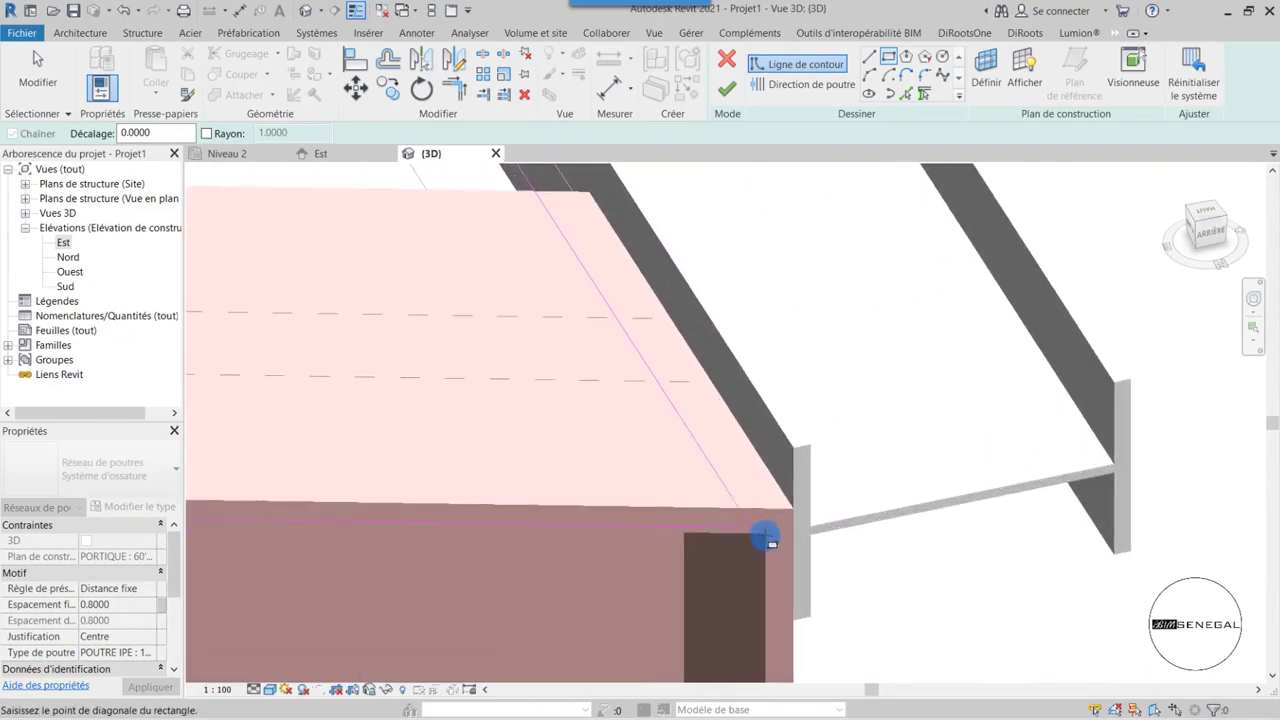
{"action": "scroll", "coordinate": [760, 528], "scroll_direction": "up", "scroll_amount": 1}
{"action": "left_click", "coordinate": [795, 510]}
{"action": "scroll", "coordinate": [900, 553], "scroll_direction": "down", "scroll_amount": 2}
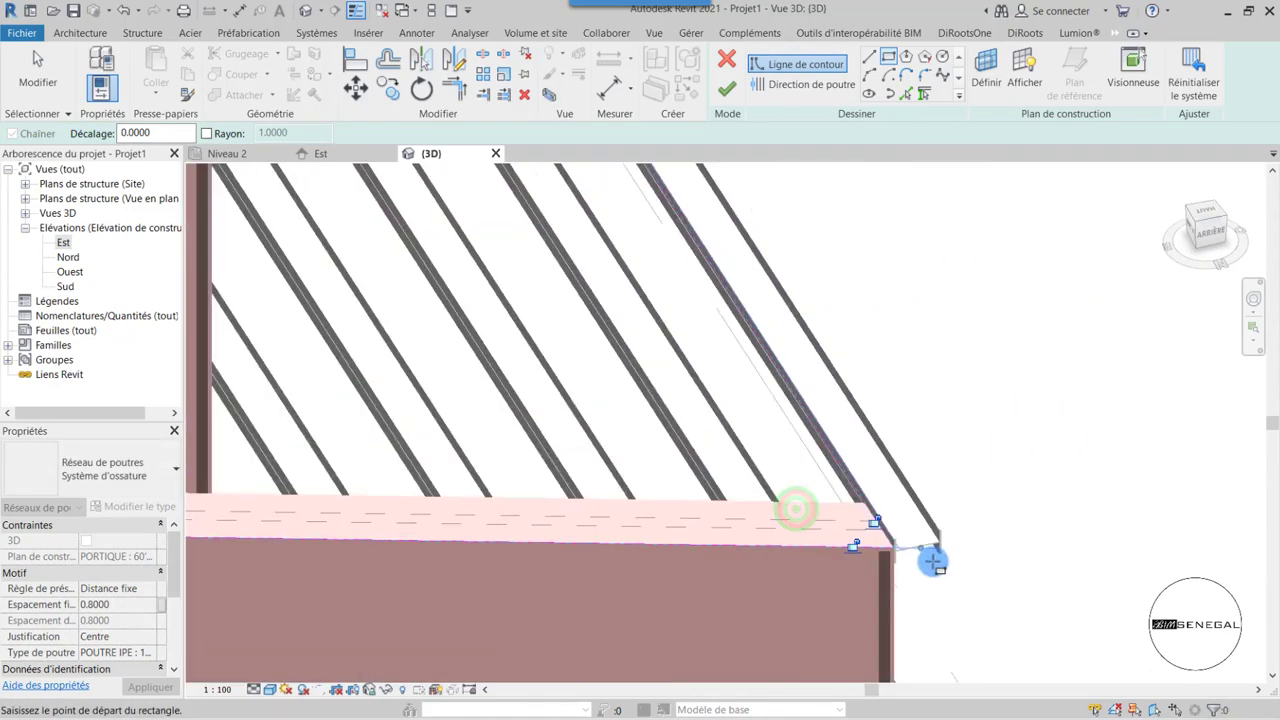
{"action": "scroll", "coordinate": [931, 550], "scroll_direction": "down", "scroll_amount": 2}
{"action": "scroll", "coordinate": [937, 528], "scroll_direction": "down", "scroll_amount": 2}
{"action": "scroll", "coordinate": [960, 490], "scroll_direction": "up", "scroll_amount": 1}
{"action": "scroll", "coordinate": [491, 449], "scroll_direction": "down", "scroll_amount": 2}
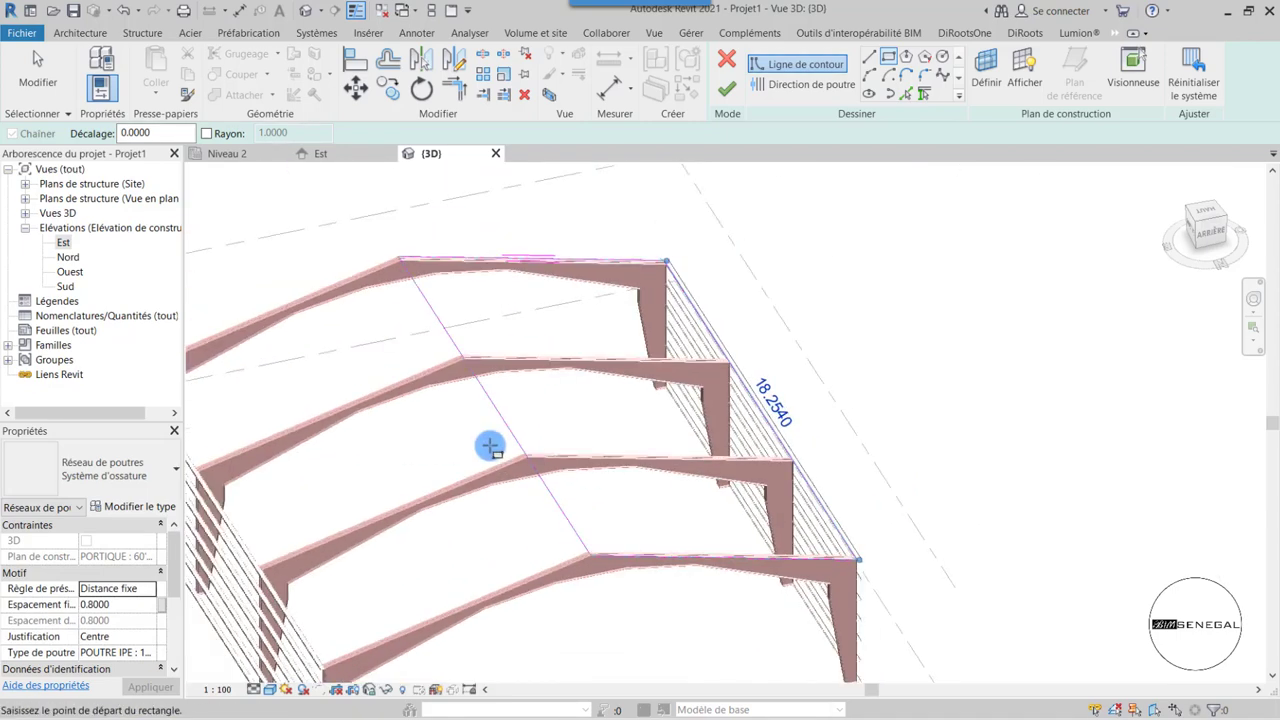
{"action": "scroll", "coordinate": [631, 557], "scroll_direction": "up", "scroll_amount": 2}
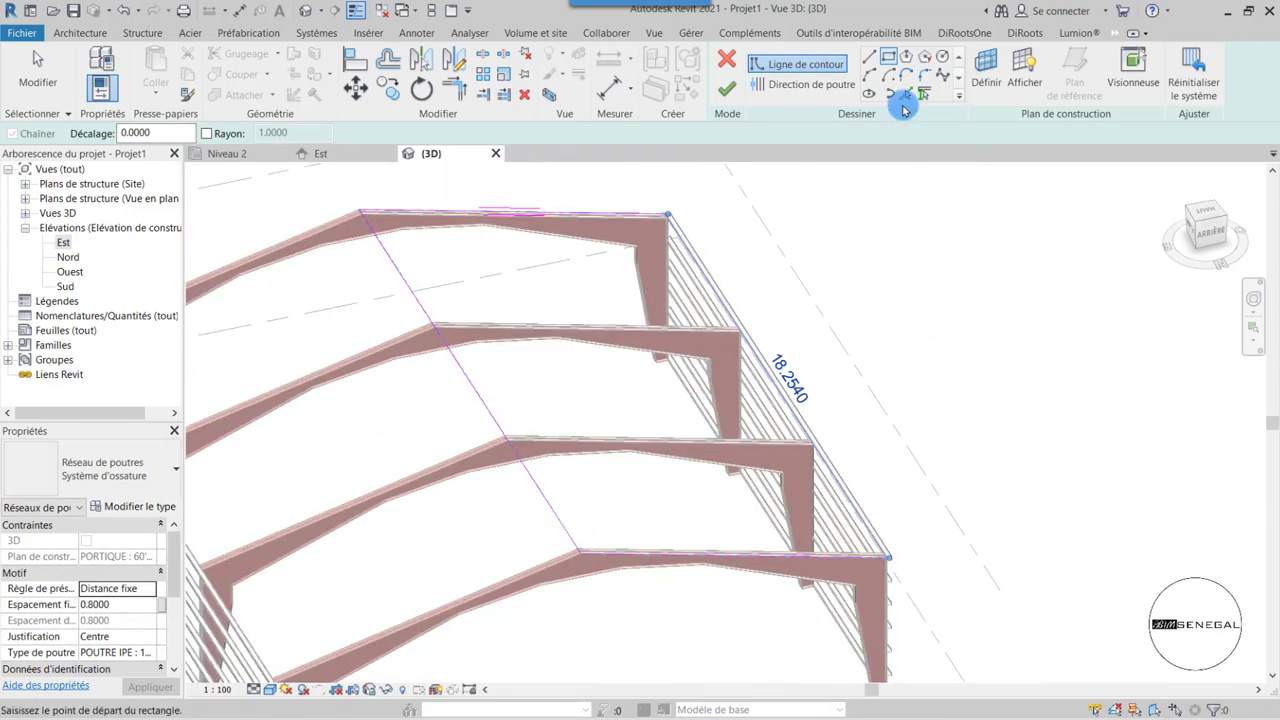
- Set the beam direction so the purlins run along the eave edge
{"action": "left_click", "coordinate": [787, 85]}
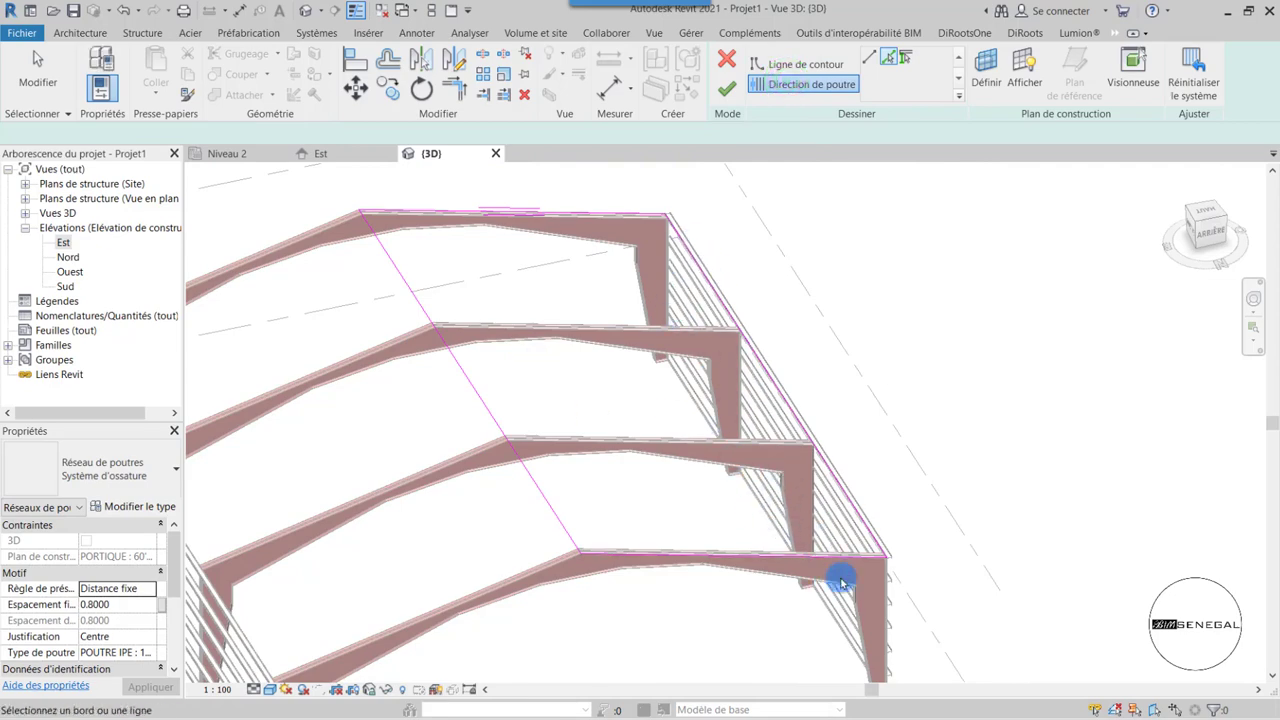
{"action": "left_click", "coordinate": [458, 372]}
{"action": "scroll", "coordinate": [666, 500], "scroll_direction": "down", "scroll_amount": 2}
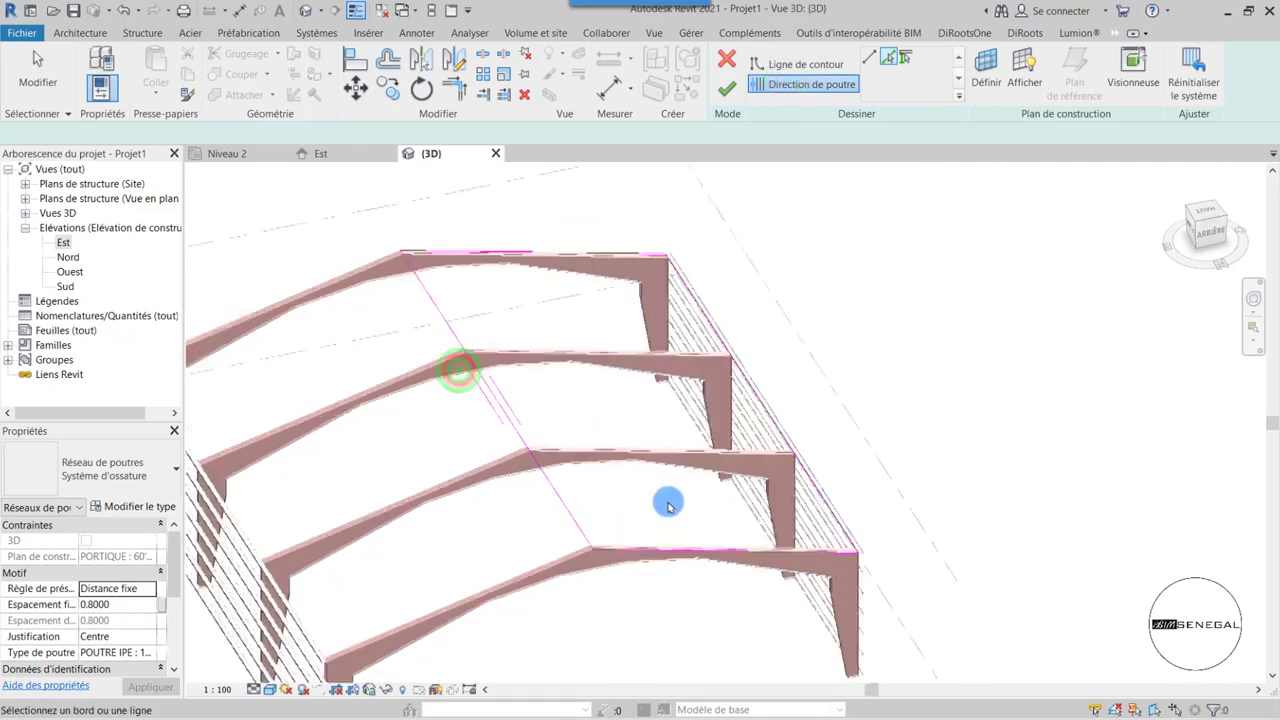
{"action": "scroll", "coordinate": [634, 563], "scroll_direction": "down", "scroll_amount": 1}
{"action": "scroll", "coordinate": [669, 491], "scroll_direction": "up", "scroll_amount": 2}
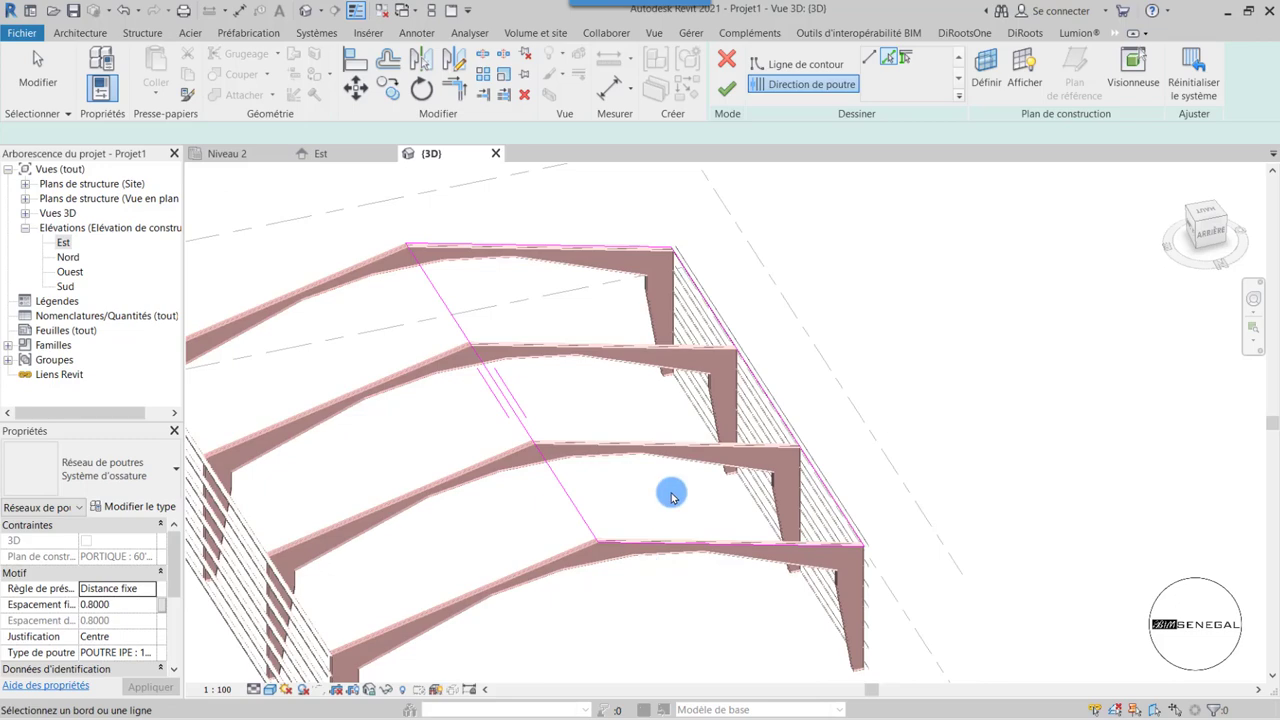
- Finish the sketch to create POUTRE IPE purlins at 0.8000 spacing on one roof slope
{"action": "left_click", "coordinate": [729, 97]}
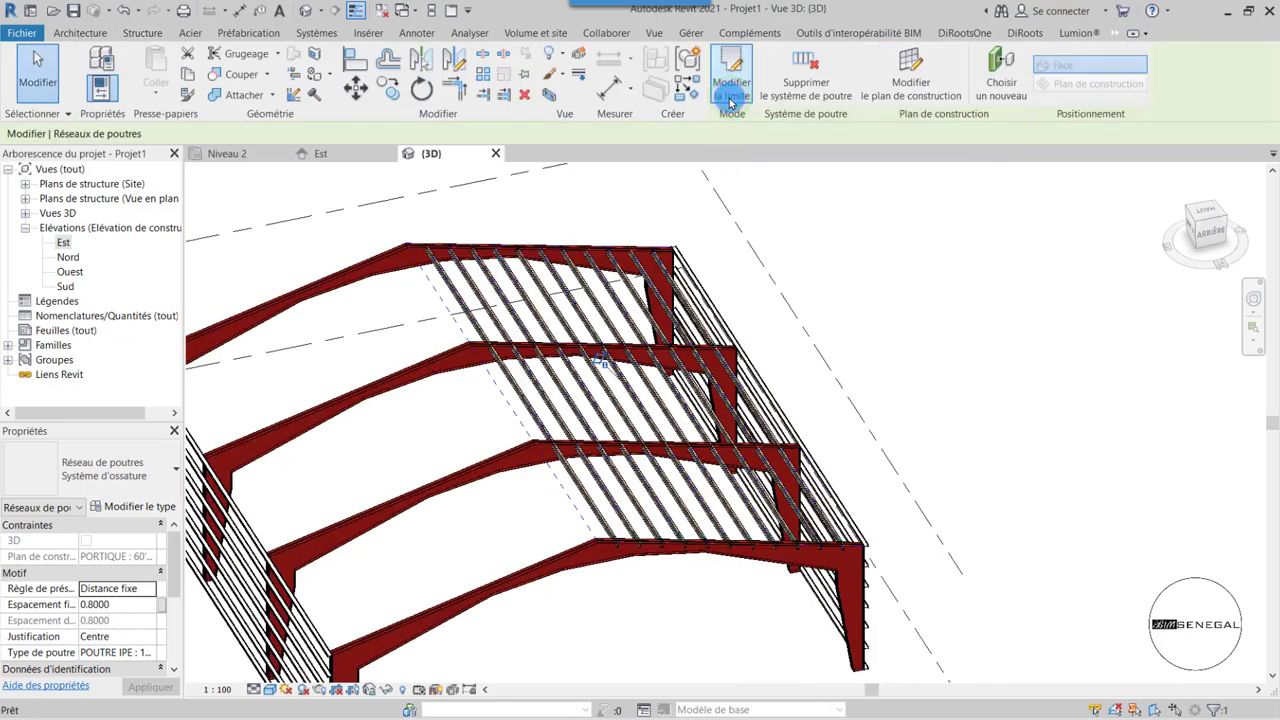
{"action": "scroll", "coordinate": [622, 500], "scroll_direction": "up", "scroll_amount": 3}
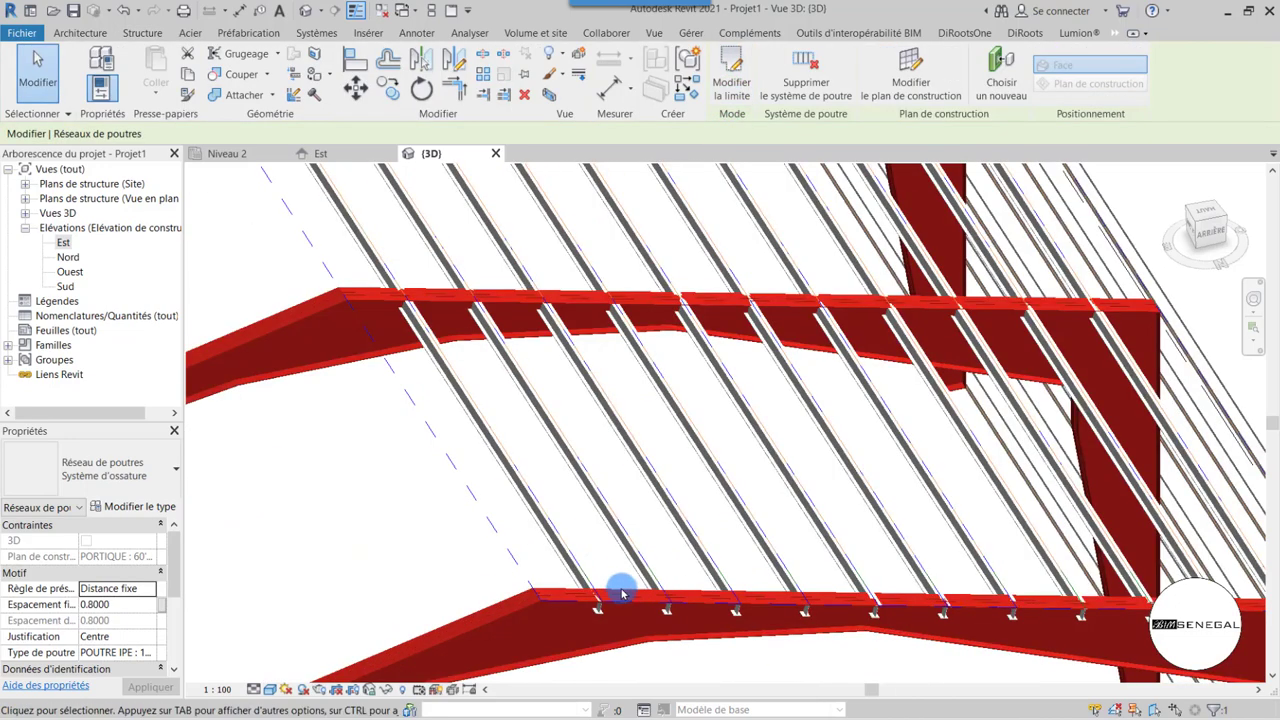
{"action": "scroll", "coordinate": [617, 594], "scroll_direction": "up", "scroll_amount": 2}
{"action": "scroll", "coordinate": [608, 600], "scroll_direction": "up", "scroll_amount": 2}
{"action": "scroll", "coordinate": [591, 630], "scroll_direction": "up", "scroll_amount": 1}
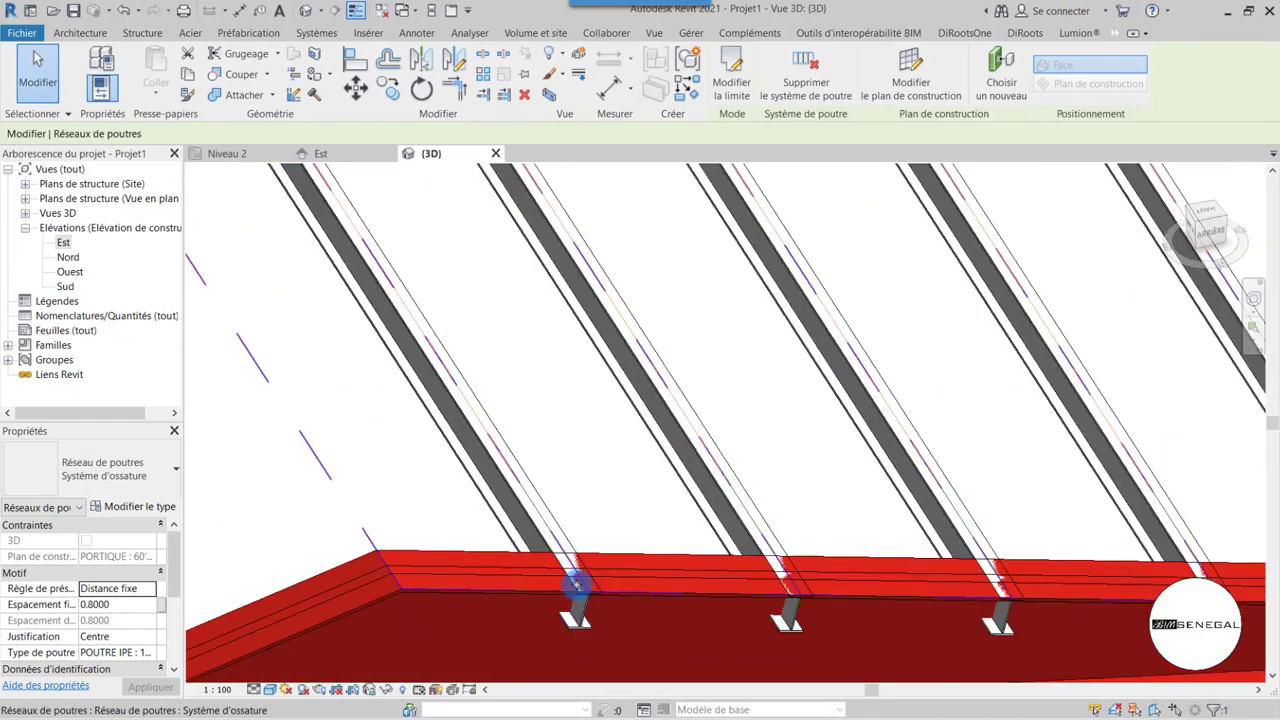
{"action": "scroll", "coordinate": [575, 605], "scroll_direction": "up", "scroll_amount": 1}
{"action": "scroll", "coordinate": [575, 605], "scroll_direction": "up", "scroll_amount": 2}
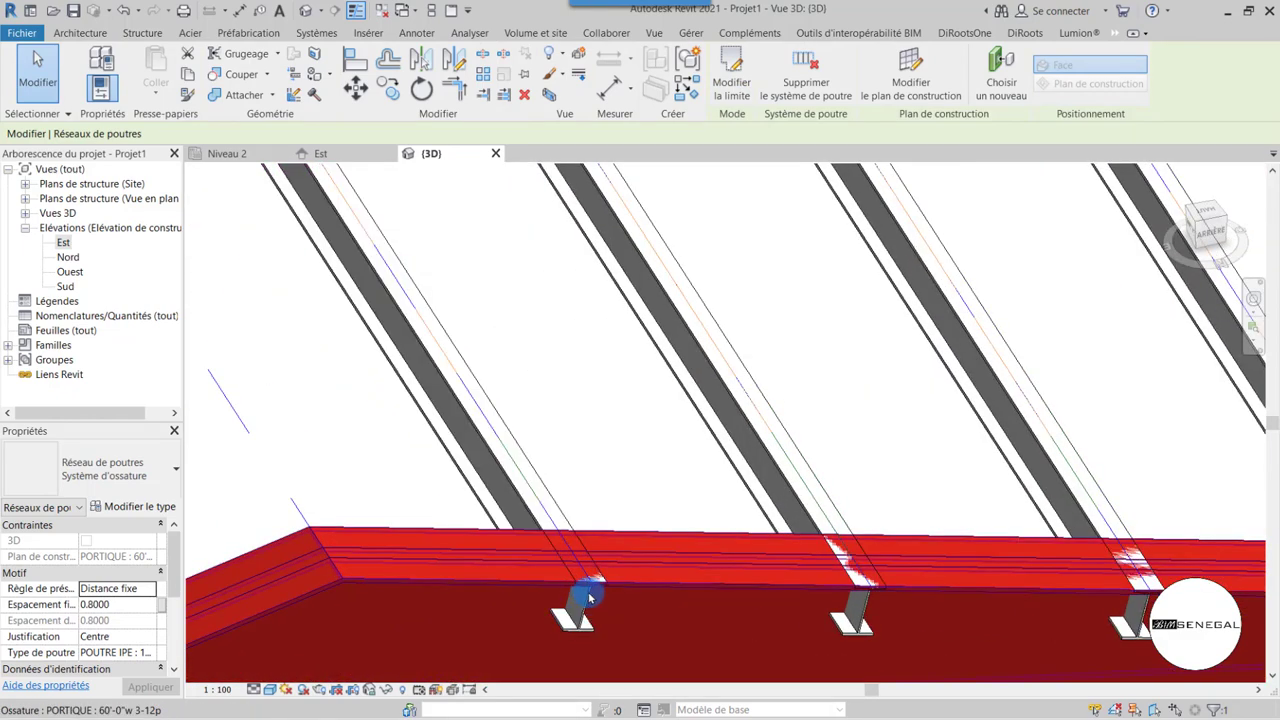
- Zoom to inspect the purlins across the four frames, then deselect the beam system
{"action": "scroll", "coordinate": [592, 595], "scroll_direction": "down", "scroll_amount": 1}
{"action": "scroll", "coordinate": [580, 612], "scroll_direction": "down", "scroll_amount": 2}
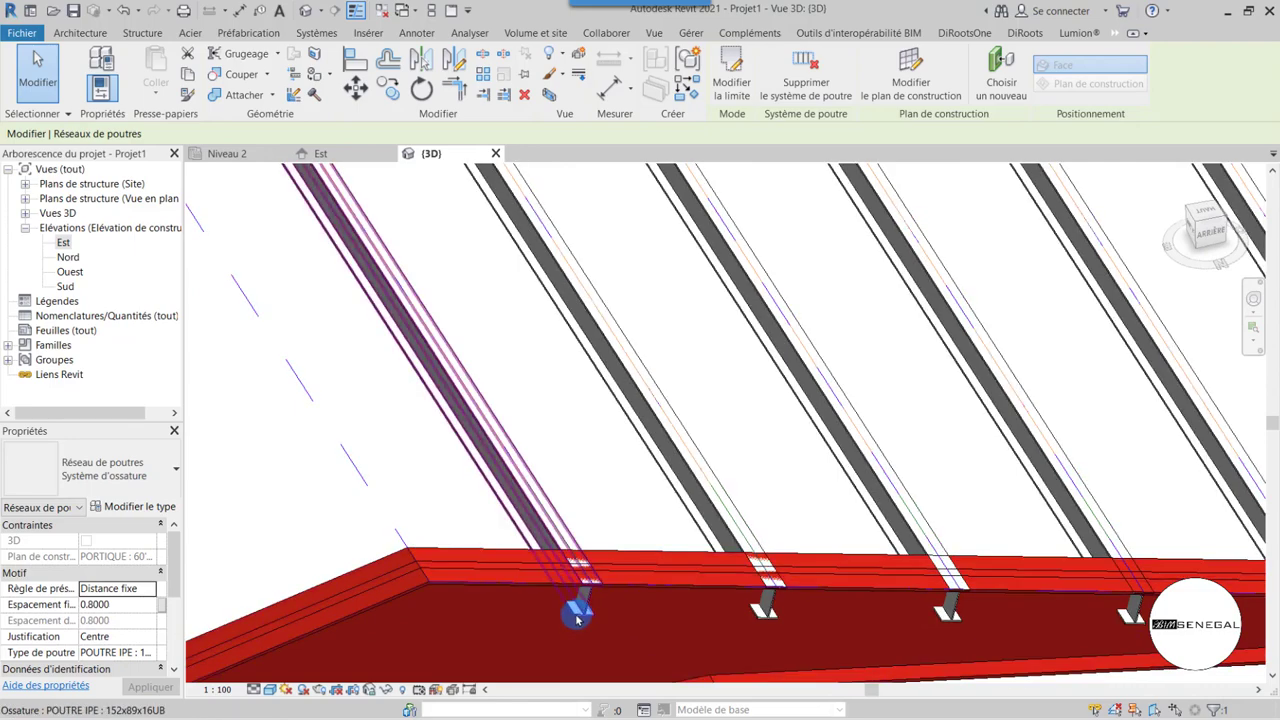
{"action": "scroll", "coordinate": [576, 610], "scroll_direction": "down", "scroll_amount": 1}
{"action": "scroll", "coordinate": [609, 571], "scroll_direction": "down", "scroll_amount": 2}
{"action": "scroll", "coordinate": [590, 572], "scroll_direction": "down", "scroll_amount": 2}
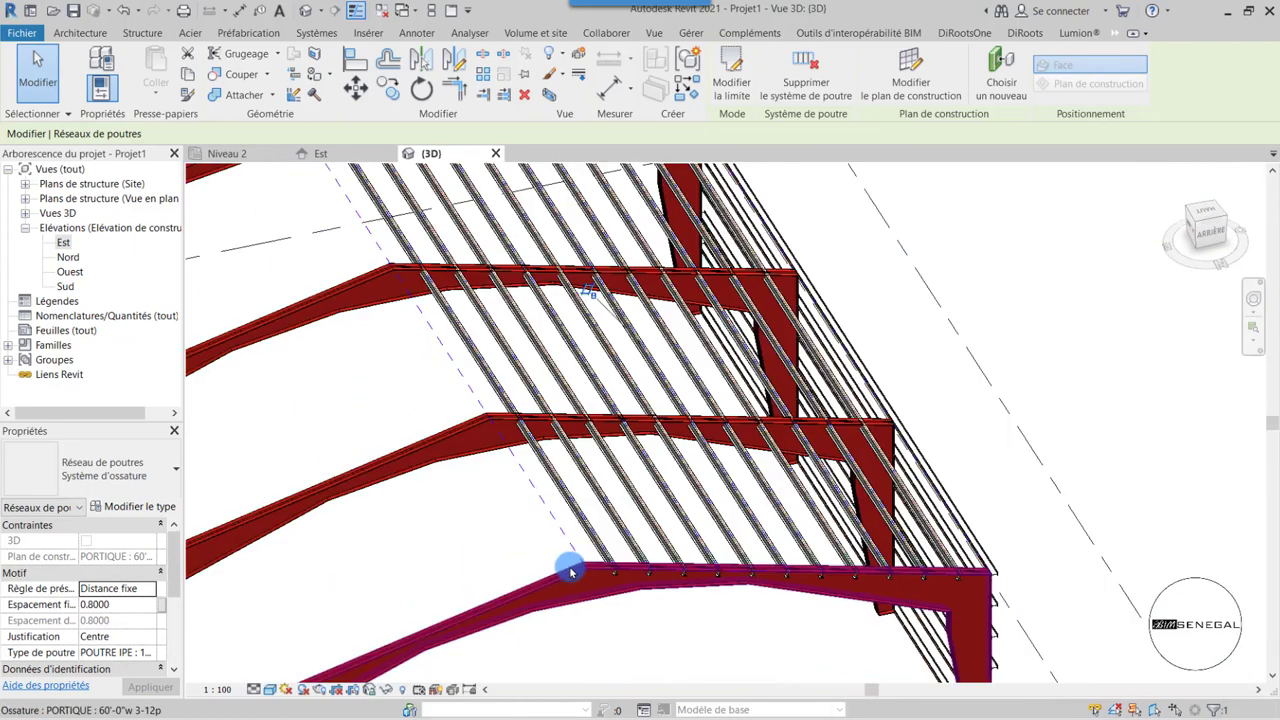
{"action": "scroll", "coordinate": [831, 466], "scroll_direction": "down", "scroll_amount": 3}
{"action": "scroll", "coordinate": [749, 543], "scroll_direction": "down", "scroll_amount": 2}
{"action": "scroll", "coordinate": [706, 531], "scroll_direction": "up", "scroll_amount": 1}
{"action": "scroll", "coordinate": [856, 431], "scroll_direction": "up", "scroll_amount": 2}
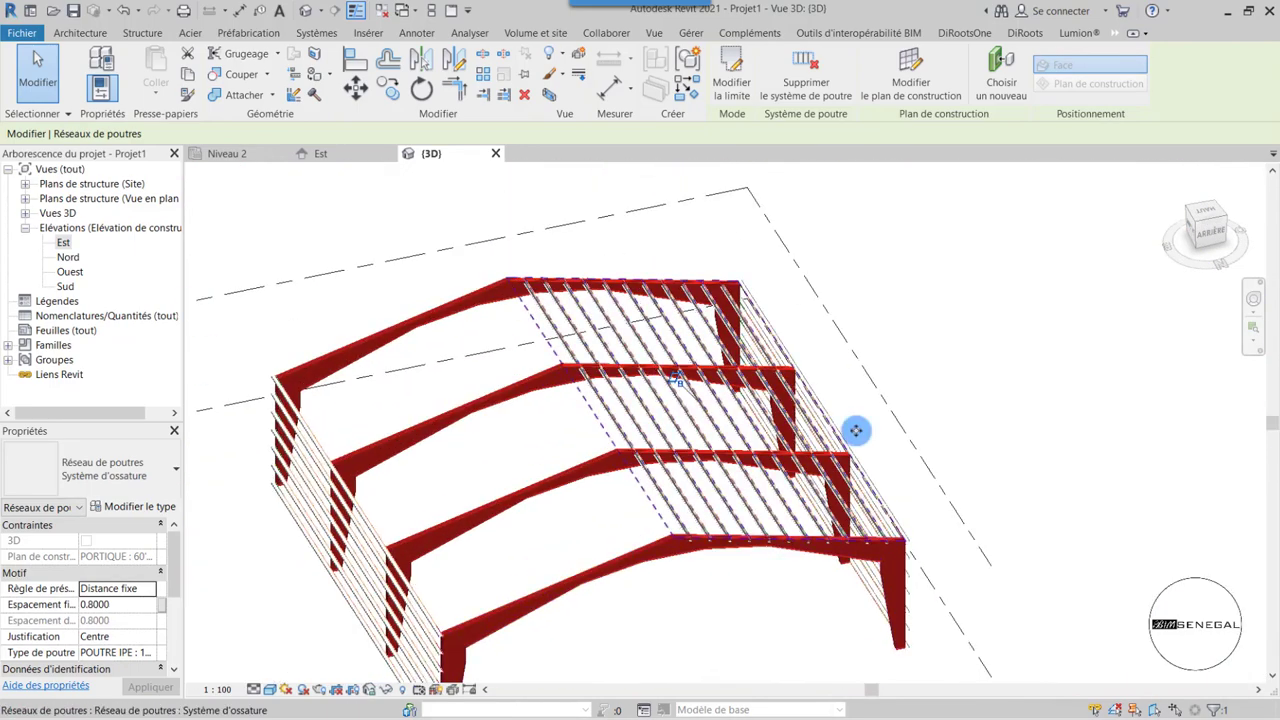
{"action": "left_click", "coordinate": [988, 360]}
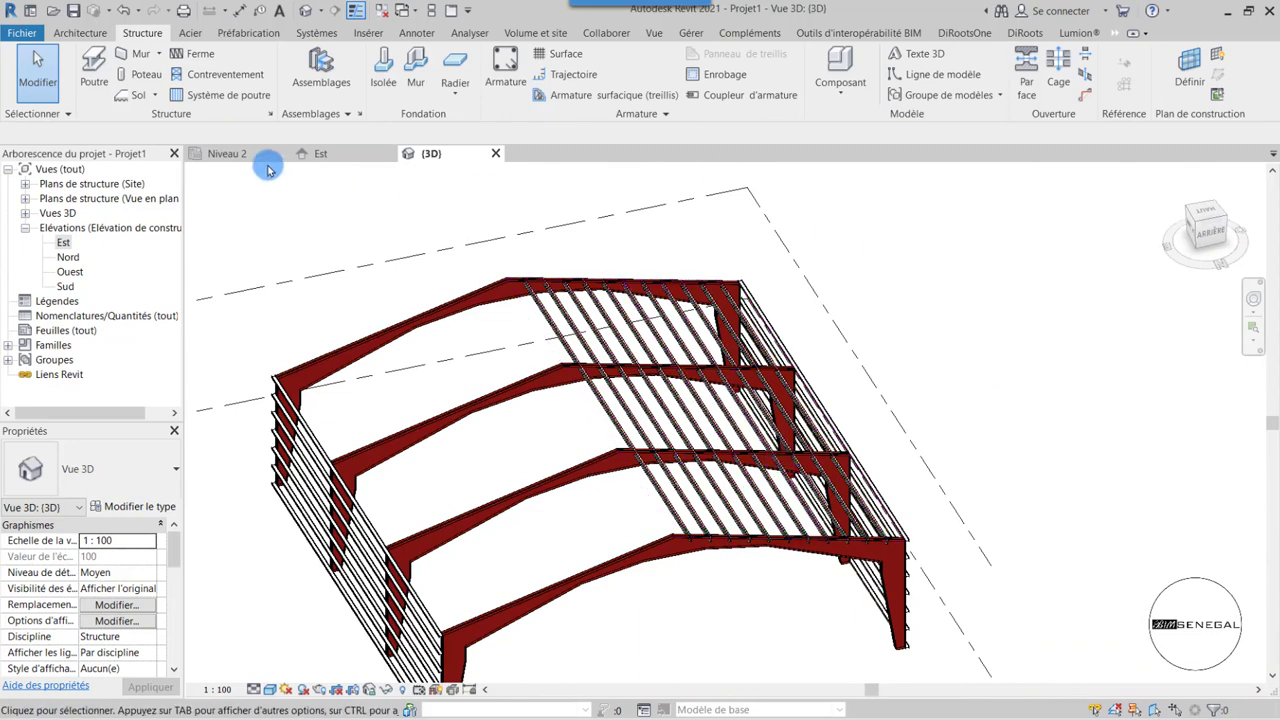
- In the Niveau 2 plan, draw a section line between grids 1 and 2
{"action": "left_click", "coordinate": [230, 153]}
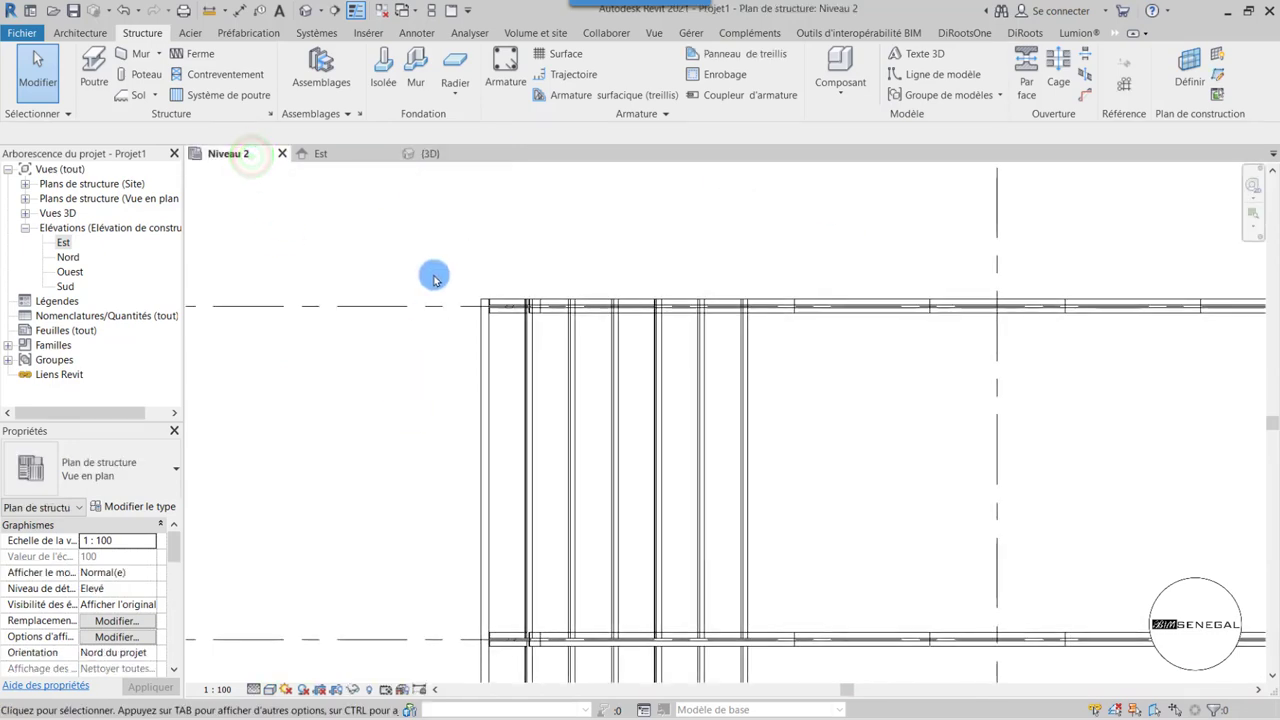
{"action": "scroll", "coordinate": [434, 271], "scroll_direction": "down", "scroll_amount": 3}
{"action": "scroll", "coordinate": [450, 360], "scroll_direction": "up", "scroll_amount": 1}
{"action": "scroll", "coordinate": [500, 566], "scroll_direction": "down", "scroll_amount": 1}
{"action": "scroll", "coordinate": [589, 509], "scroll_direction": "up", "scroll_amount": 1}
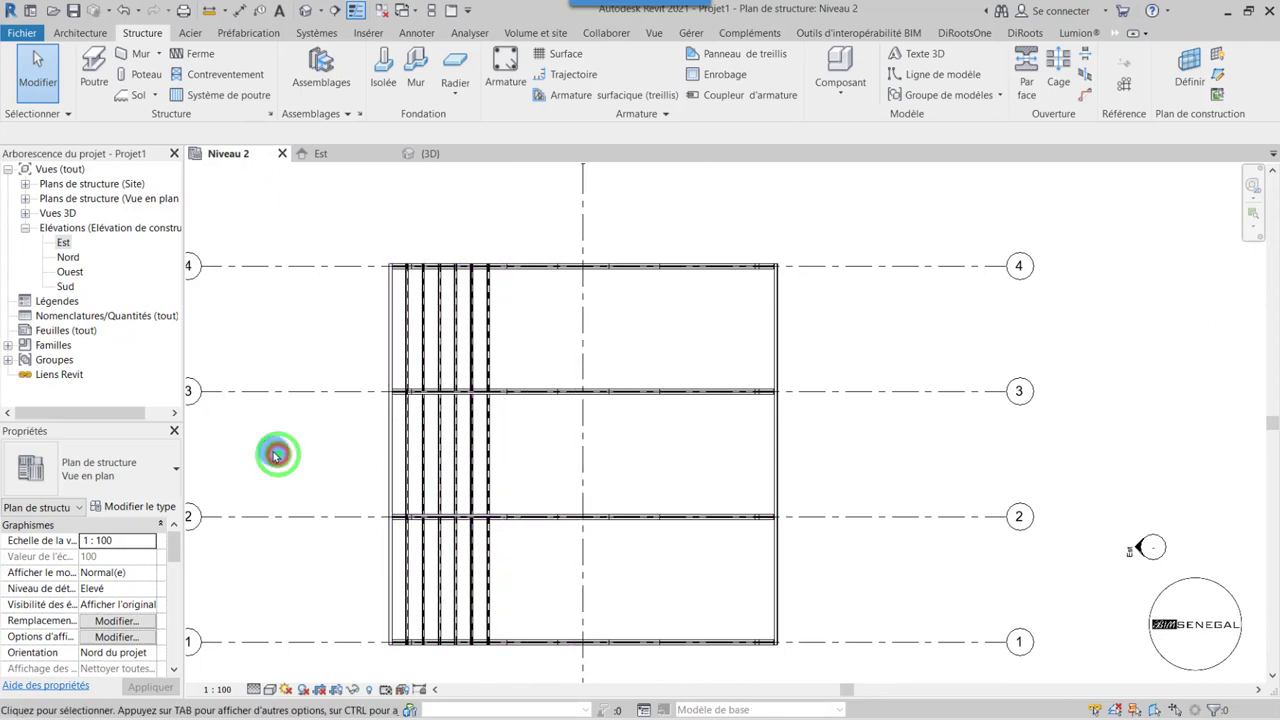
{"action": "left_click", "coordinate": [335, 11]}
{"action": "left_click", "coordinate": [833, 577]}
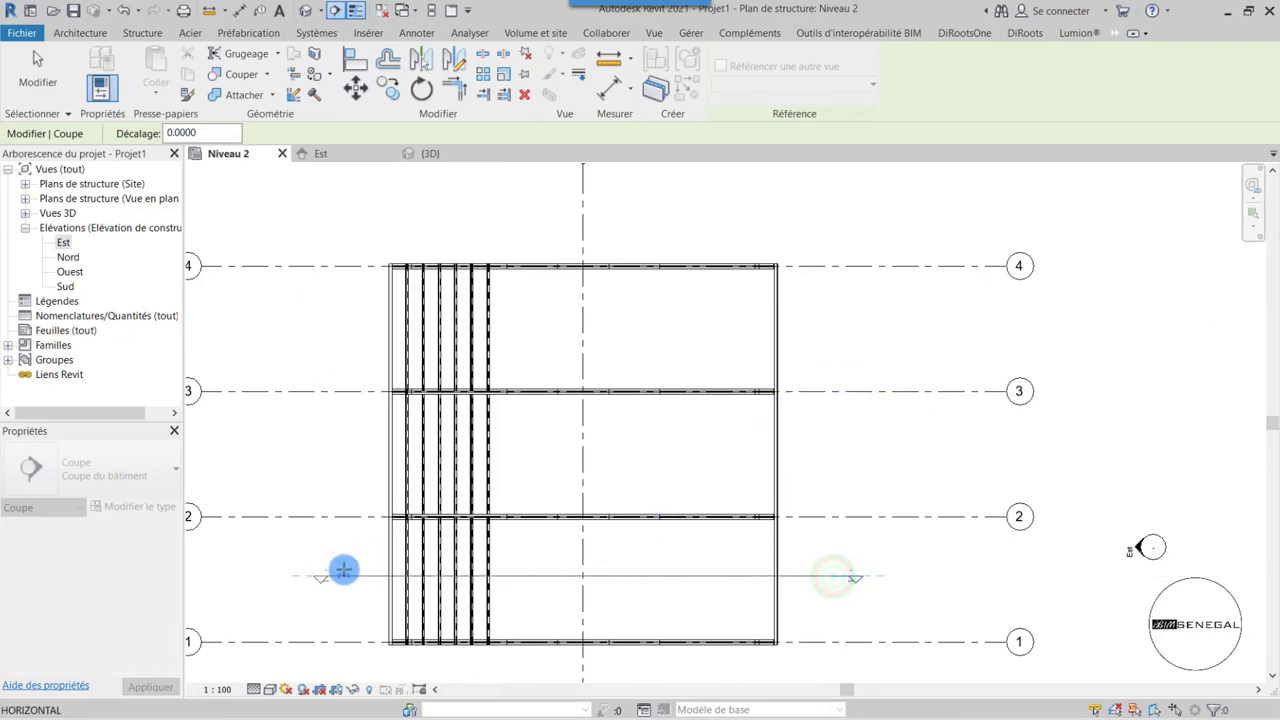
{"action": "left_click", "coordinate": [358, 573]}
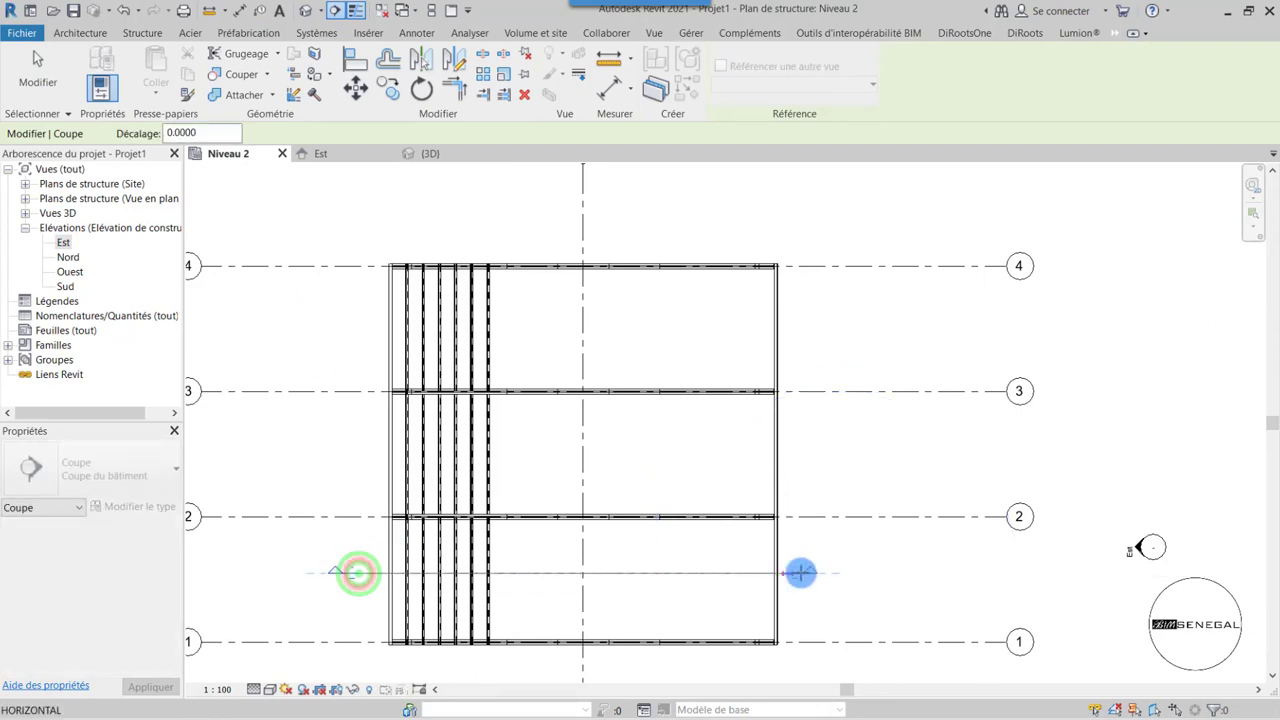
{"action": "key", "text": "Escape"}
- Open the new Coupe 1 section view with Aller à la vue
{"action": "left_click", "coordinate": [368, 577]}
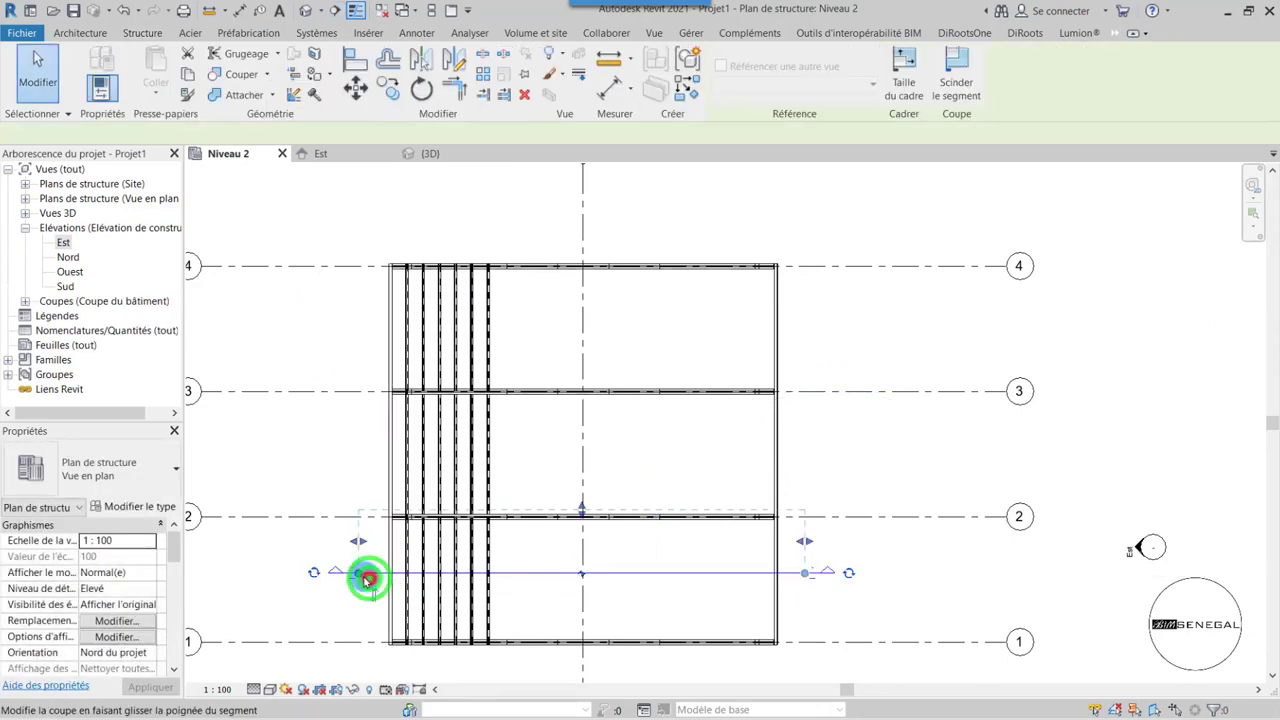
{"action": "scroll", "coordinate": [334, 587], "scroll_direction": "up", "scroll_amount": 1}
{"action": "right_click", "coordinate": [339, 569]}
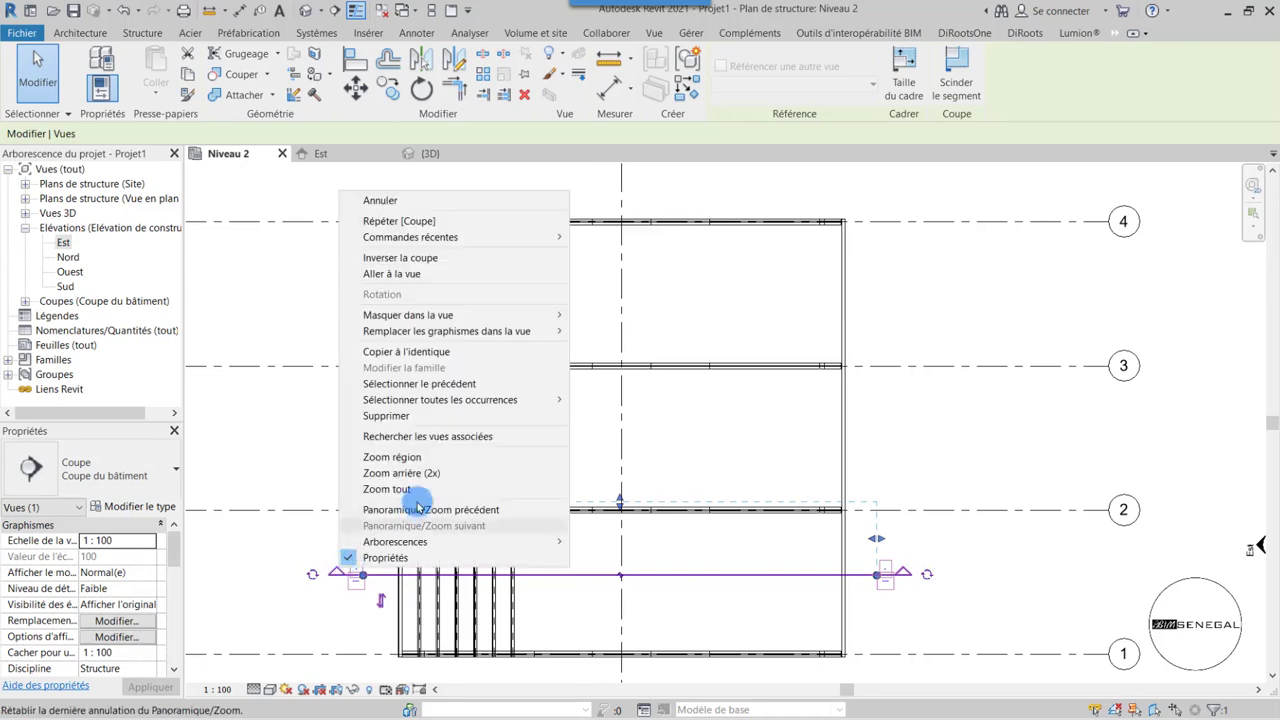
{"action": "left_click", "coordinate": [388, 274]}
{"action": "scroll", "coordinate": [343, 423], "scroll_direction": "up", "scroll_amount": 1}
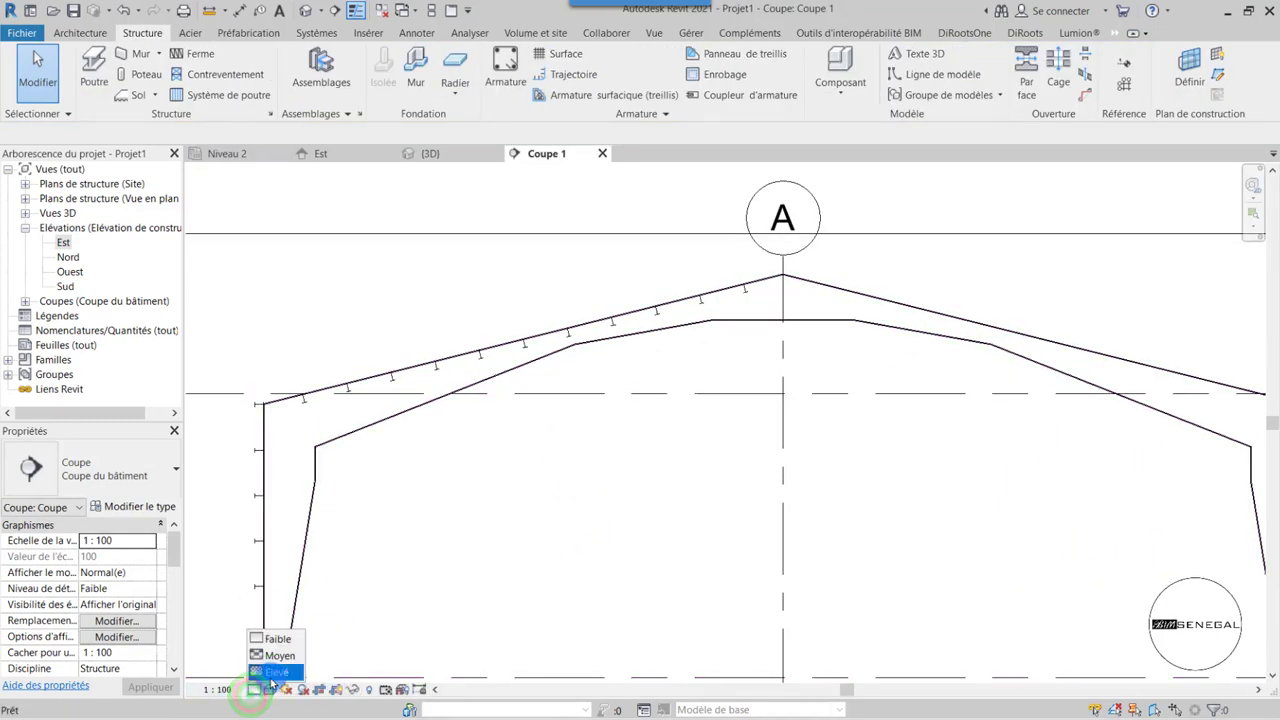
- Set Coupe 1 to the Elevé detail level and zoom to check the IPE purlin profiles
{"action": "left_click", "coordinate": [272, 674]}
{"action": "scroll", "coordinate": [249, 371], "scroll_direction": "up", "scroll_amount": 1}
{"action": "scroll", "coordinate": [437, 428], "scroll_direction": "up", "scroll_amount": 2}
{"action": "scroll", "coordinate": [513, 453], "scroll_direction": "up", "scroll_amount": 1}
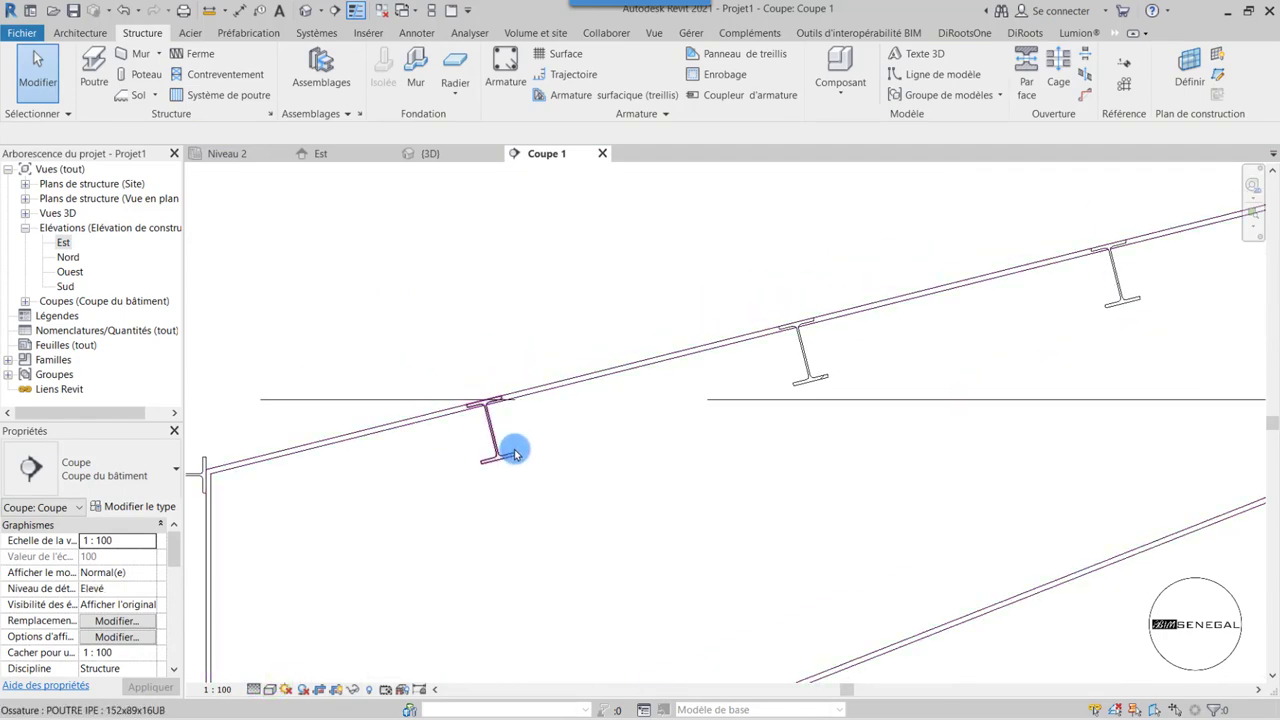
{"action": "scroll", "coordinate": [513, 455], "scroll_direction": "down", "scroll_amount": 2}
{"action": "scroll", "coordinate": [471, 480], "scroll_direction": "down", "scroll_amount": 1}
{"action": "scroll", "coordinate": [423, 509], "scroll_direction": "down", "scroll_amount": 1}
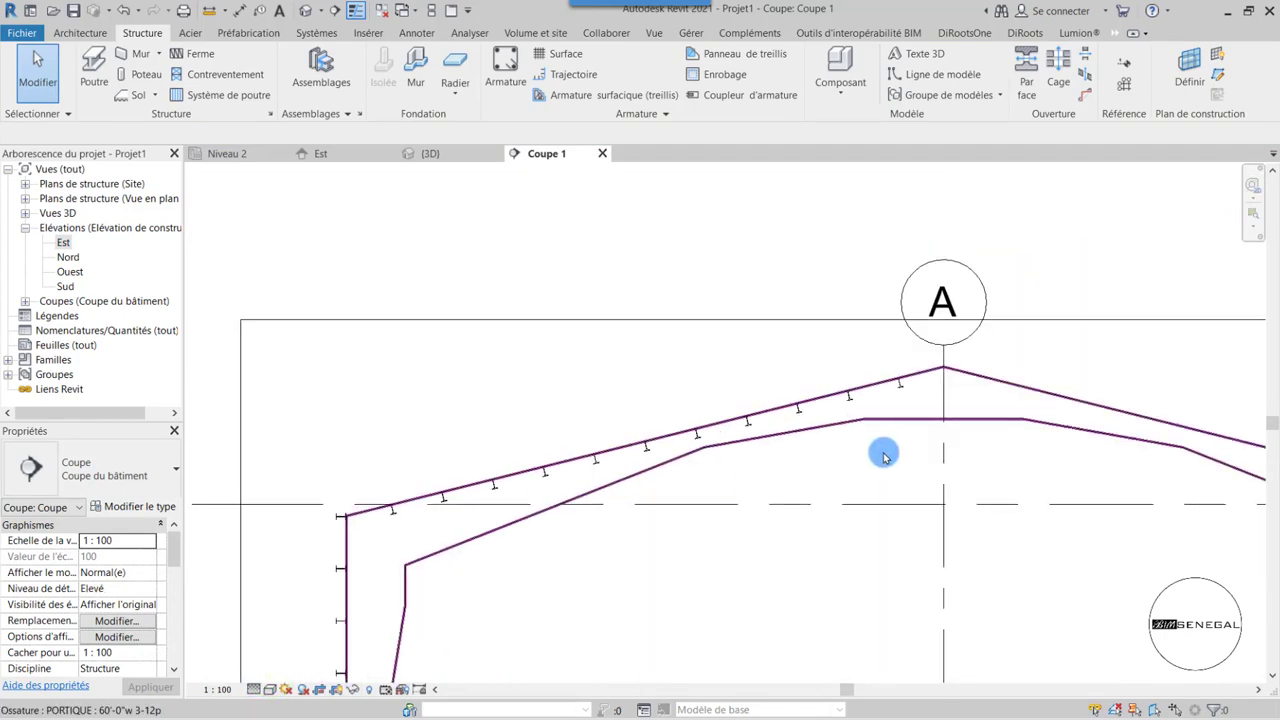
{"action": "scroll", "coordinate": [884, 456], "scroll_direction": "up", "scroll_amount": 1}
{"action": "scroll", "coordinate": [371, 374], "scroll_direction": "down", "scroll_amount": 1}
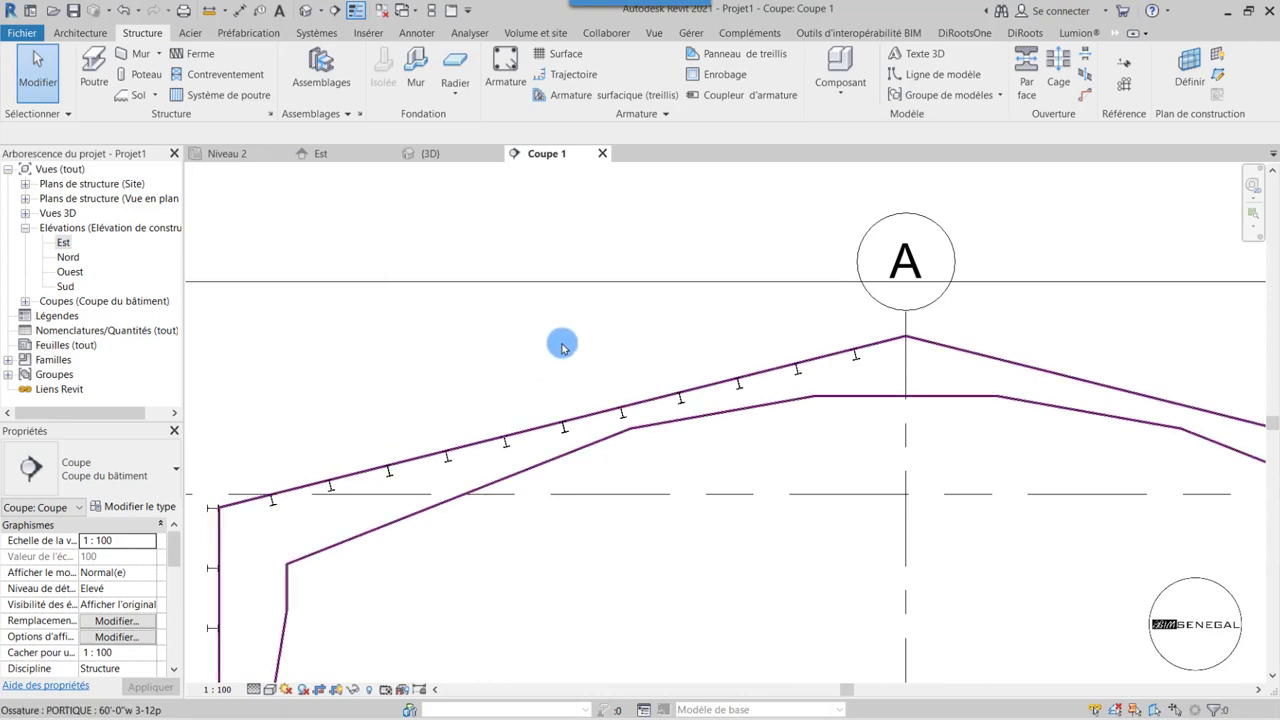
{"action": "scroll", "coordinate": [550, 352], "scroll_direction": "down", "scroll_amount": 1}
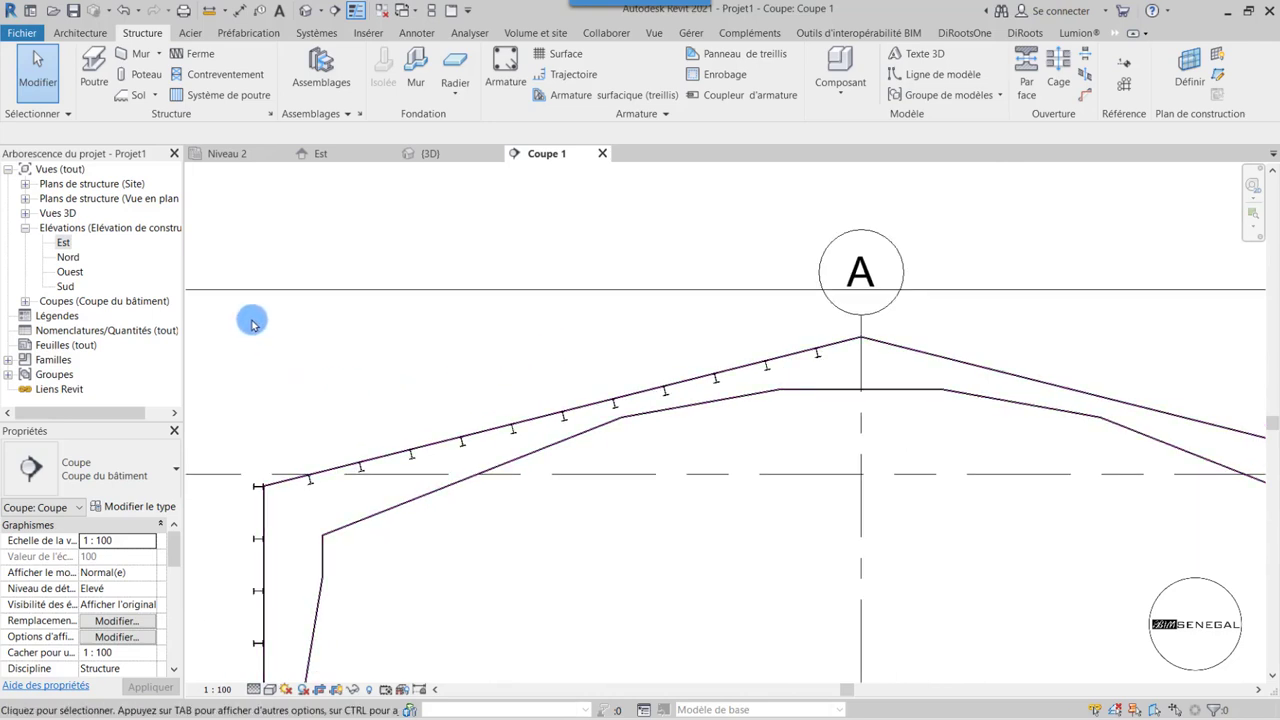
- Window-select the IPE purlins along the roof slope in section Coupe 1
{"action": "left_click_drag", "start_coordinate": [252, 321], "coordinate": [728, 465]}
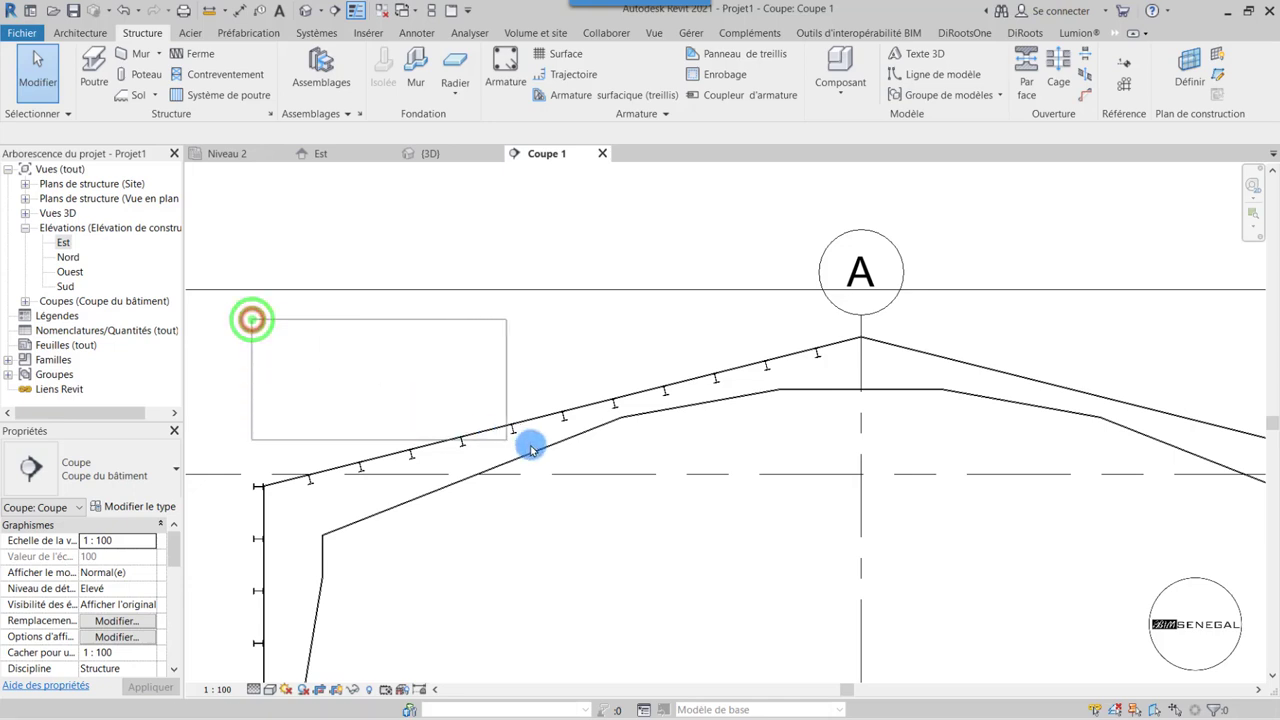
{"action": "left_click_drag", "start_coordinate": [847, 473], "coordinate": [843, 487]}
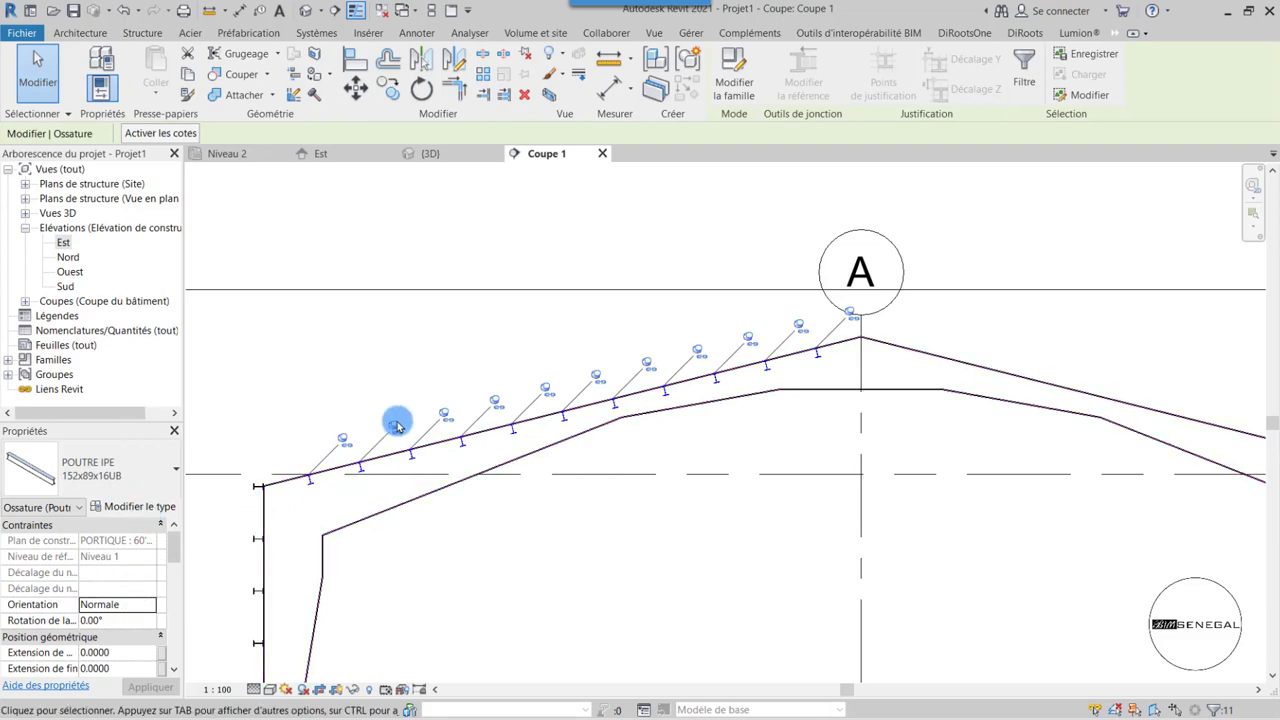
{"action": "scroll", "coordinate": [410, 450], "scroll_direction": "up", "scroll_amount": 3}
{"action": "scroll", "coordinate": [414, 463], "scroll_direction": "up", "scroll_amount": 5}
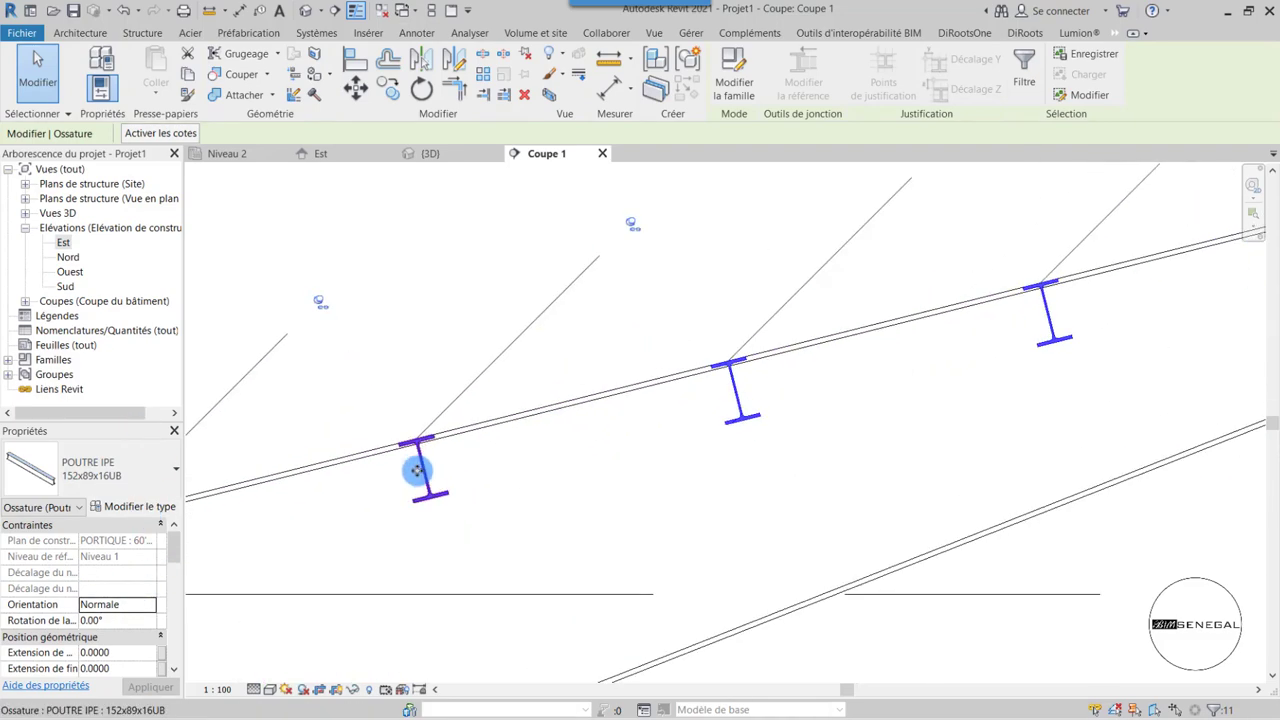
{"action": "scroll", "coordinate": [606, 403], "scroll_direction": "down", "scroll_amount": 3}
{"action": "scroll", "coordinate": [604, 410], "scroll_direction": "down", "scroll_amount": 2}
{"action": "scroll", "coordinate": [340, 476], "scroll_direction": "up", "scroll_amount": 5}
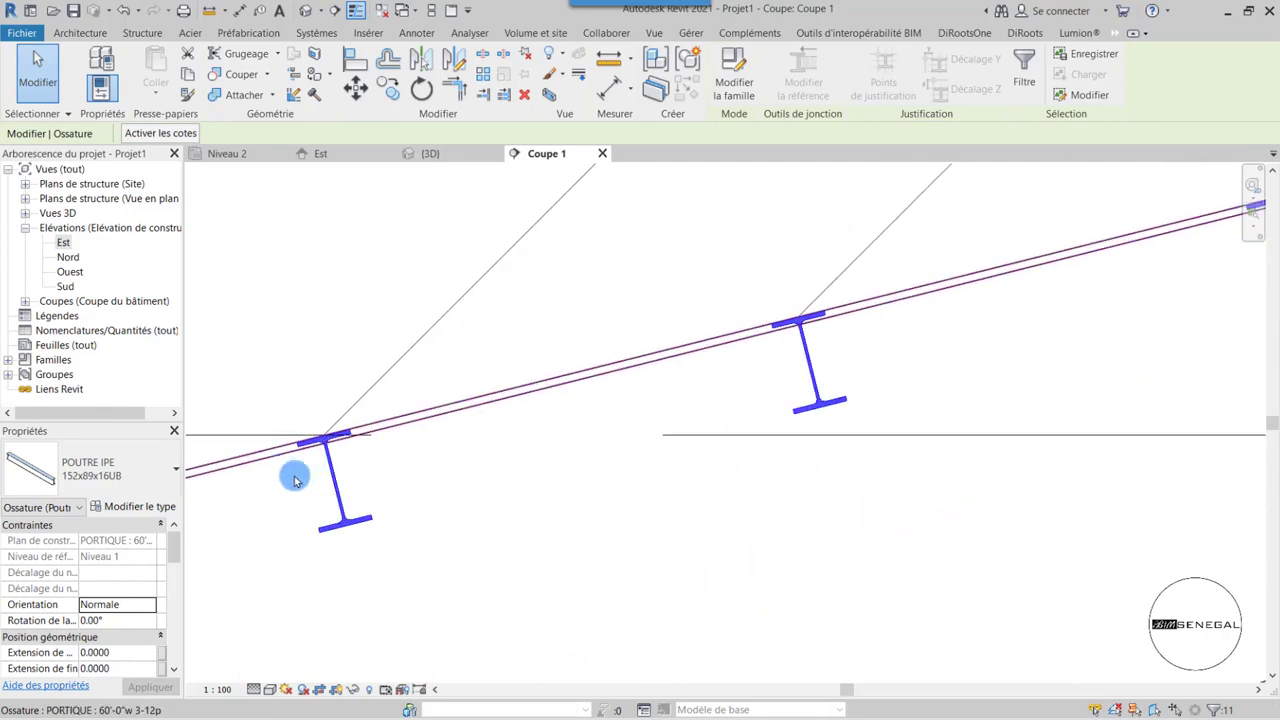
{"action": "scroll", "coordinate": [331, 520], "scroll_direction": "down", "scroll_amount": 4}
{"action": "scroll", "coordinate": [551, 480], "scroll_direction": "down", "scroll_amount": 3}
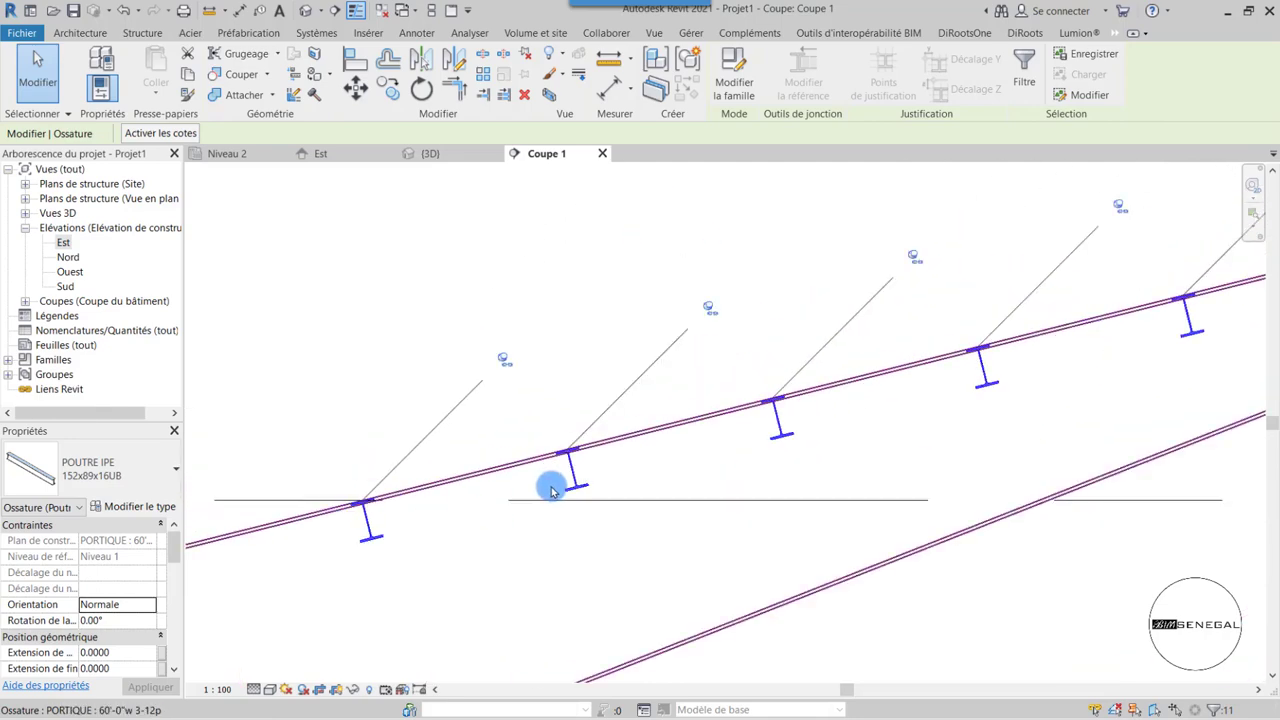
{"action": "scroll", "coordinate": [586, 491], "scroll_direction": "up", "scroll_amount": 1}
{"action": "scroll", "coordinate": [567, 477], "scroll_direction": "up", "scroll_amount": 3}
- Enlarge the Properties palette to show more of the selected purlins' parameters
{"action": "scroll", "coordinate": [531, 400], "scroll_direction": "up", "scroll_amount": 1}
{"action": "scroll", "coordinate": [520, 400], "scroll_direction": "up", "scroll_amount": 1}
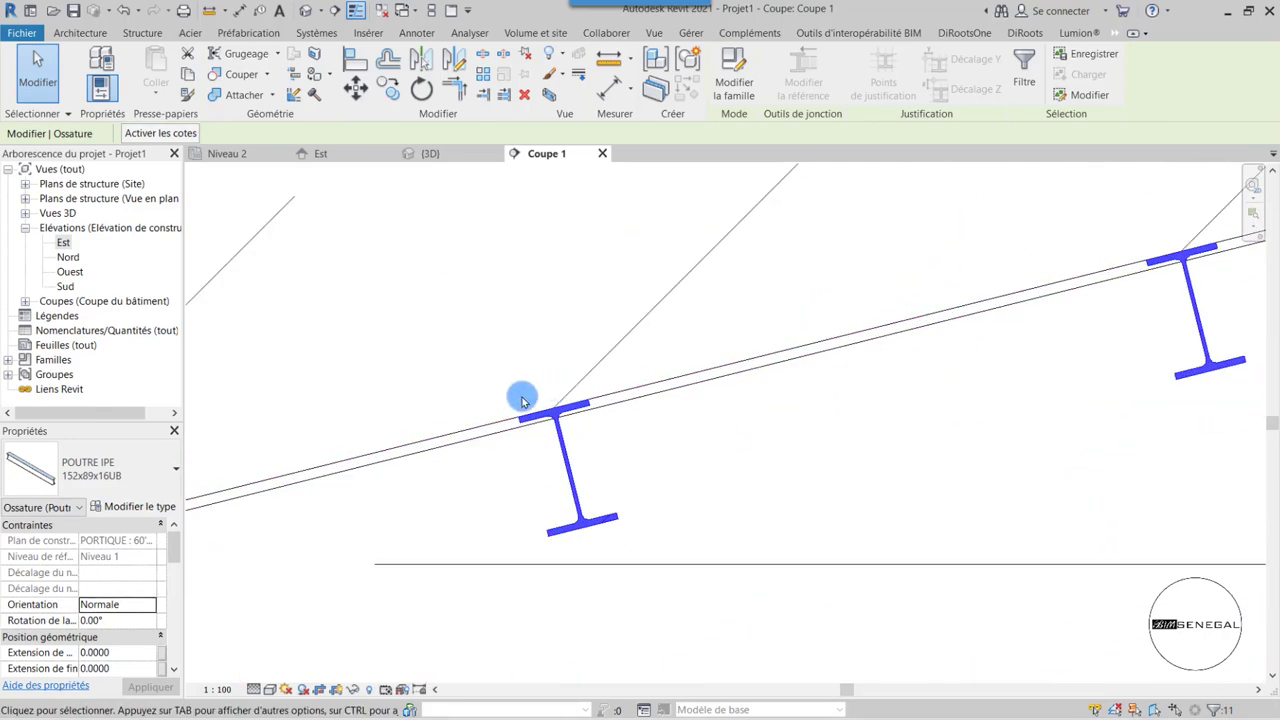
{"action": "scroll", "coordinate": [663, 454], "scroll_direction": "down", "scroll_amount": 1}
{"action": "scroll", "coordinate": [663, 454], "scroll_direction": "down", "scroll_amount": 2}
{"action": "scroll", "coordinate": [663, 460], "scroll_direction": "down", "scroll_amount": 1}
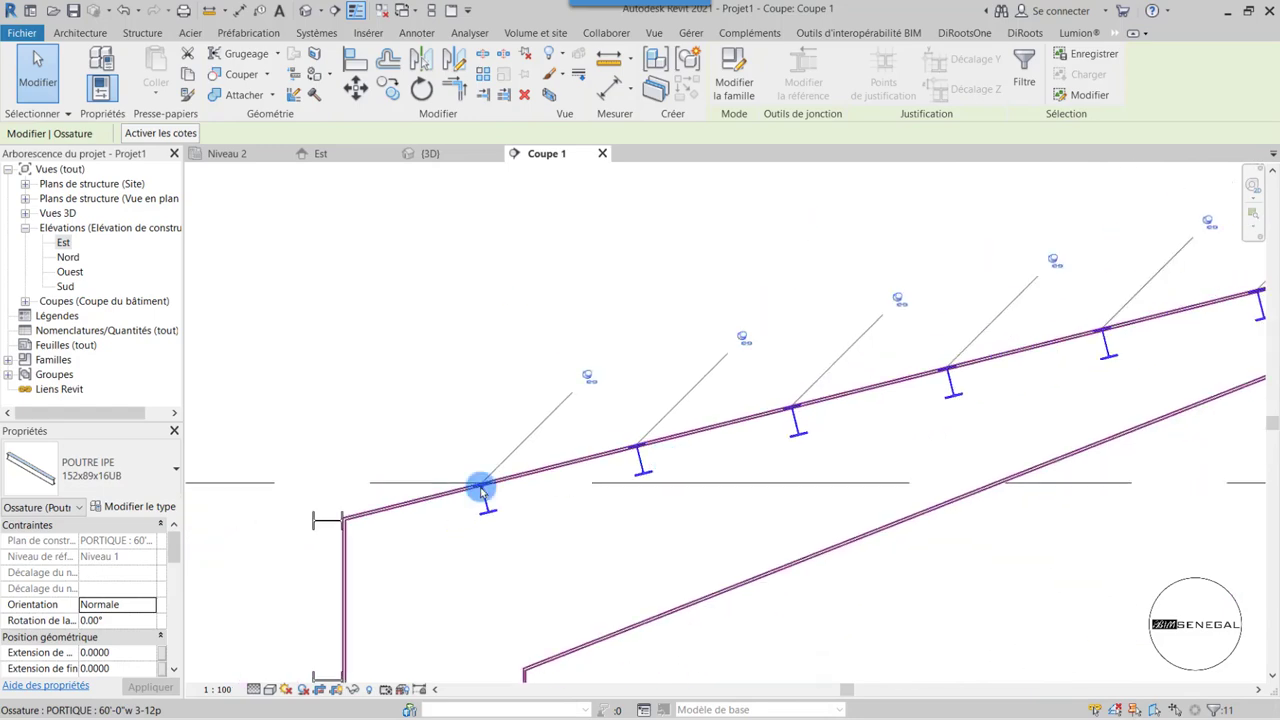
{"action": "scroll", "coordinate": [286, 457], "scroll_direction": "down", "scroll_amount": 2}
{"action": "scroll", "coordinate": [331, 569], "scroll_direction": "down", "scroll_amount": 2}
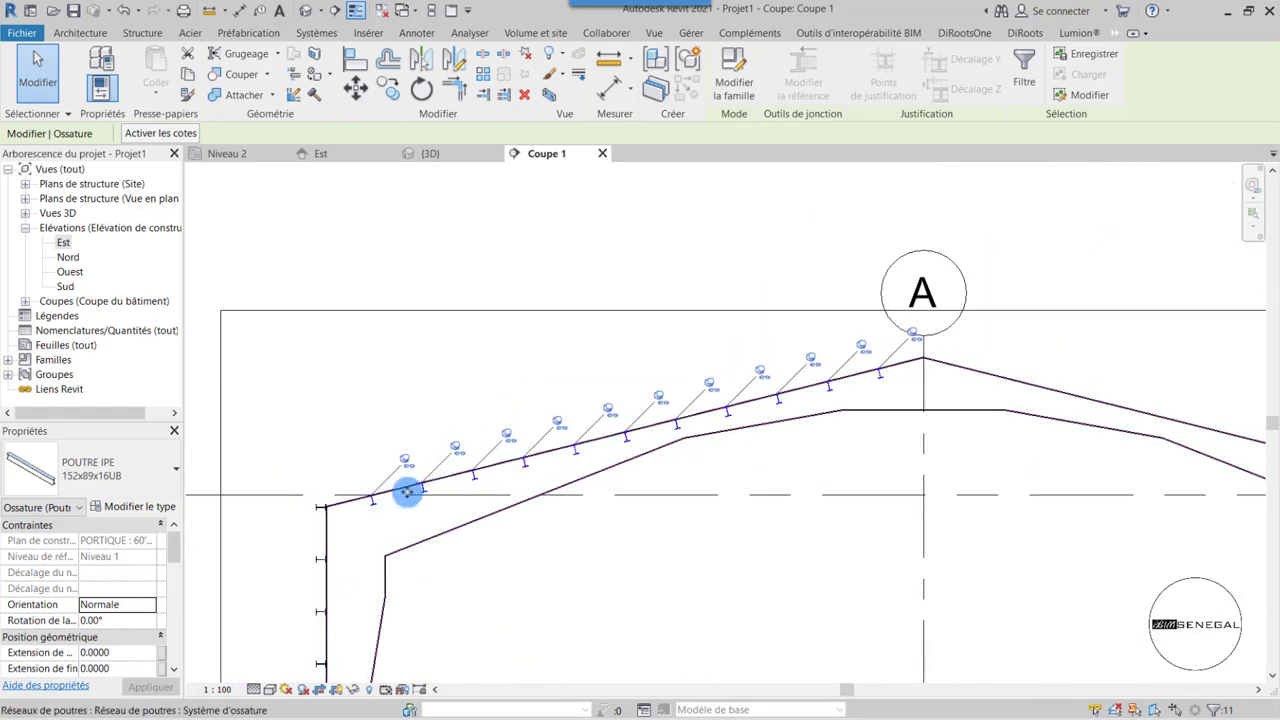
{"action": "scroll", "coordinate": [407, 492], "scroll_direction": "up", "scroll_amount": 2}
{"action": "scroll", "coordinate": [363, 500], "scroll_direction": "up", "scroll_amount": 1}
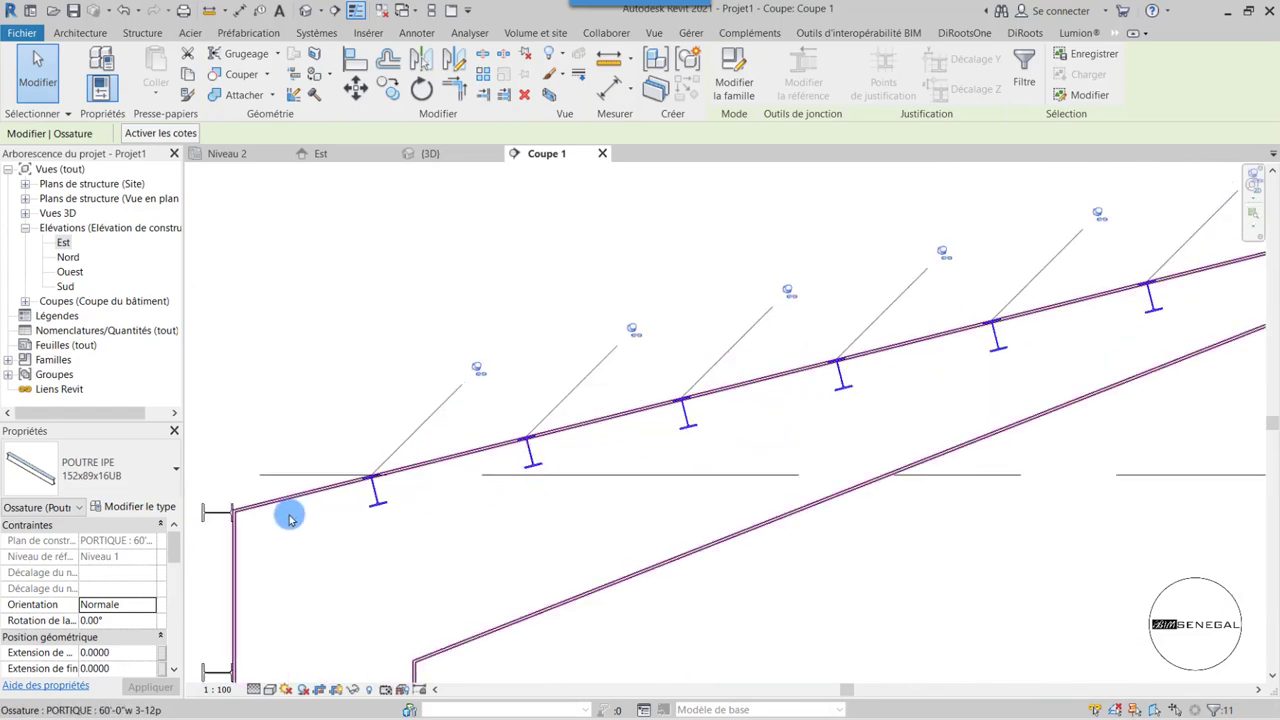
{"action": "left_click_drag", "start_coordinate": [90, 420], "coordinate": [90, 313]}
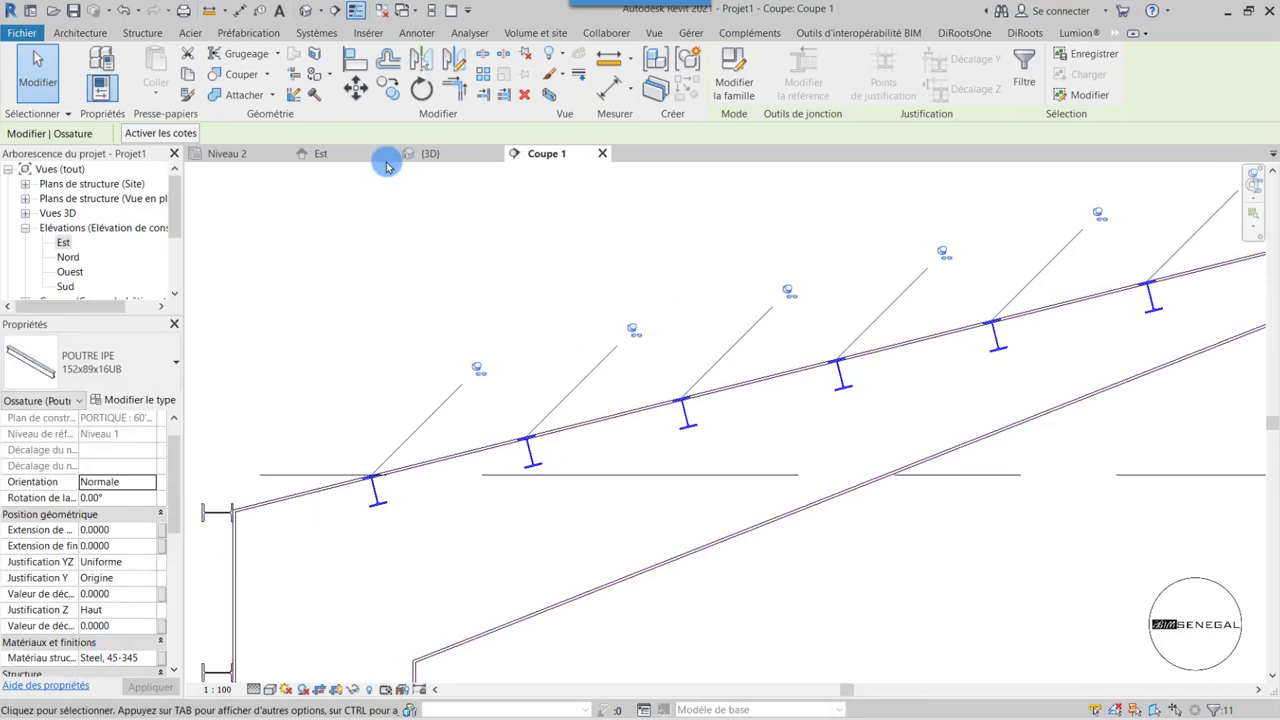
- Move the selected purlins from the I-section's bottom flange corner to its top flange corner
{"action": "left_click", "coordinate": [357, 92]}
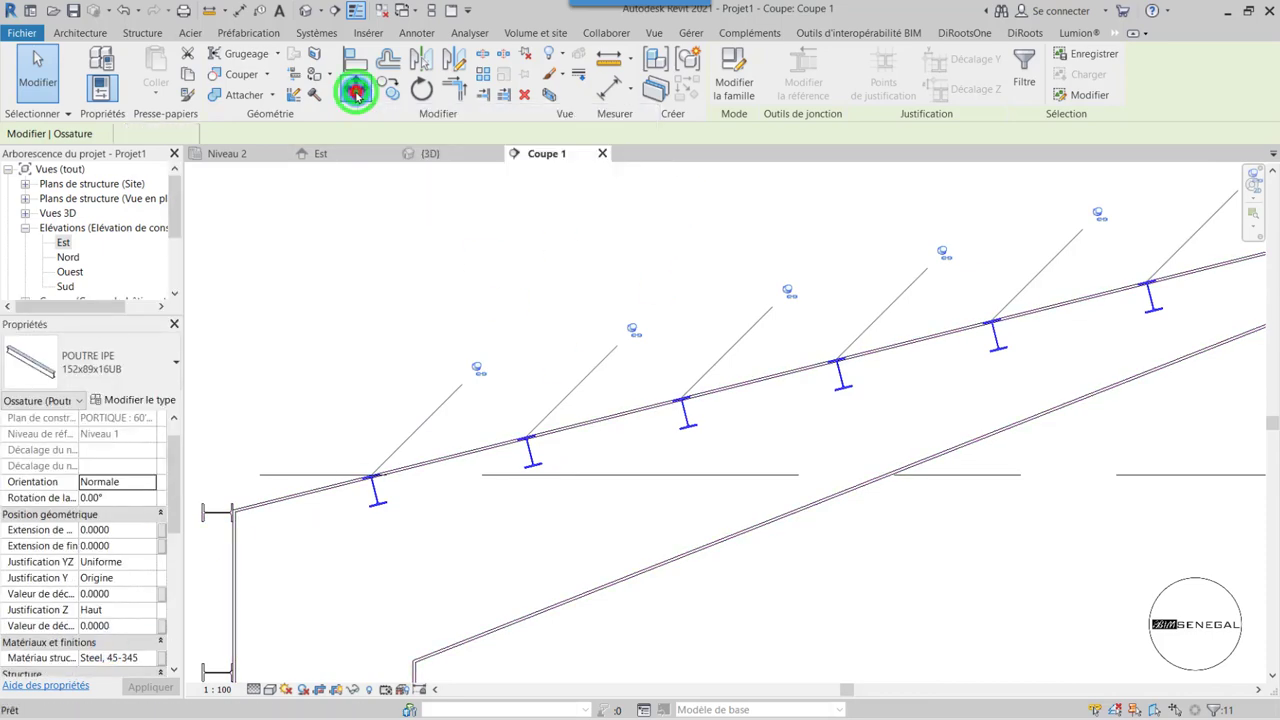
{"action": "scroll", "coordinate": [371, 491], "scroll_direction": "up", "scroll_amount": 1}
{"action": "scroll", "coordinate": [300, 488], "scroll_direction": "up", "scroll_amount": 1}
{"action": "scroll", "coordinate": [257, 486], "scroll_direction": "up", "scroll_amount": 1}
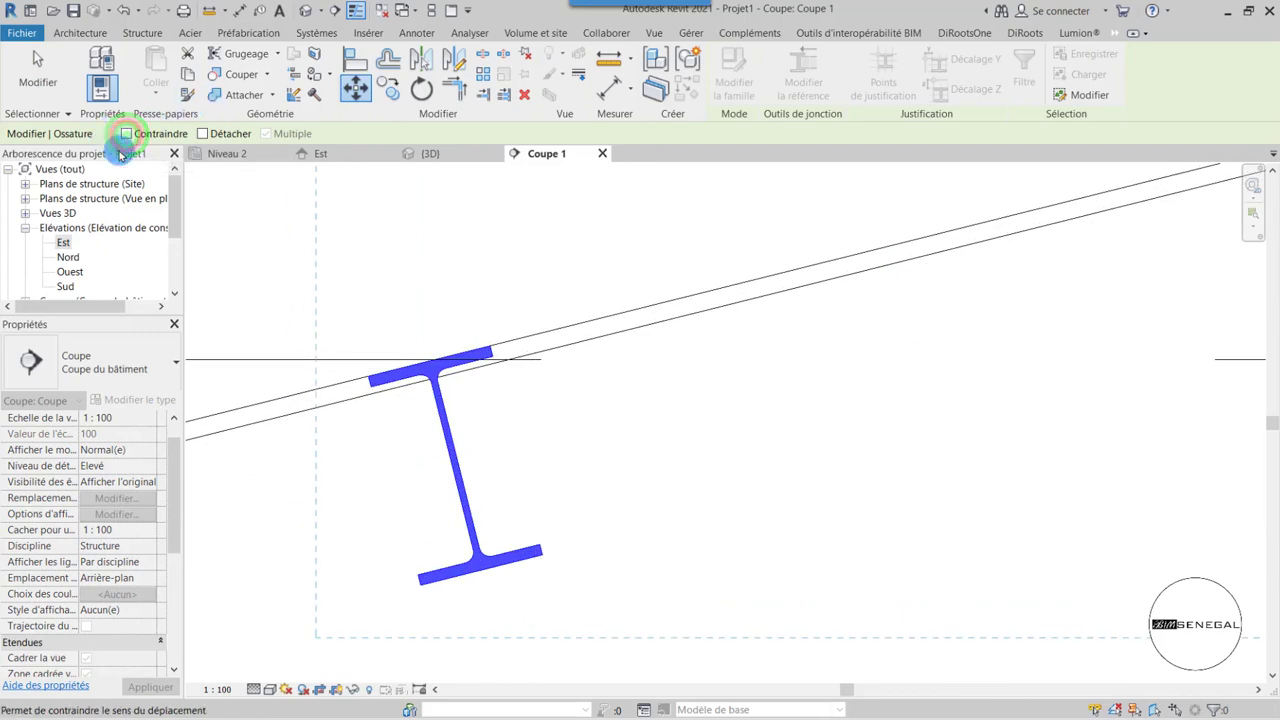
{"action": "left_click", "coordinate": [422, 585]}
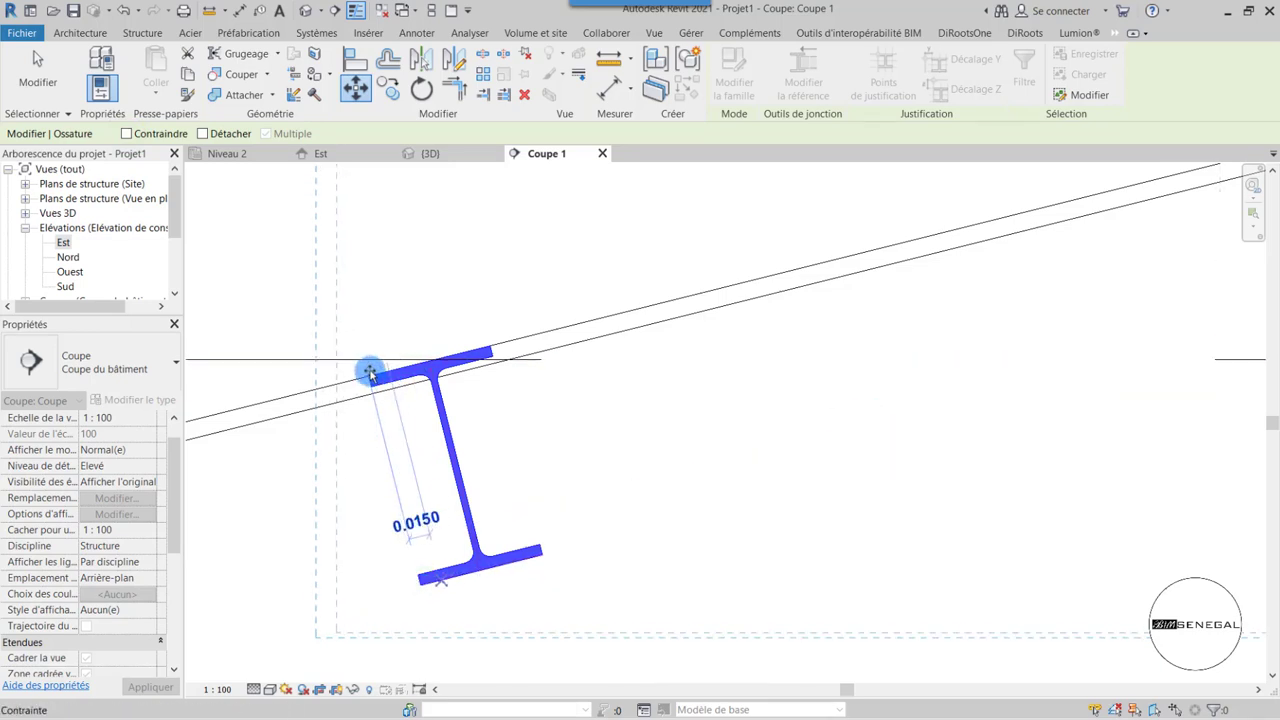
{"action": "left_click", "coordinate": [488, 346]}
{"action": "left_click", "coordinate": [1220, 690]}
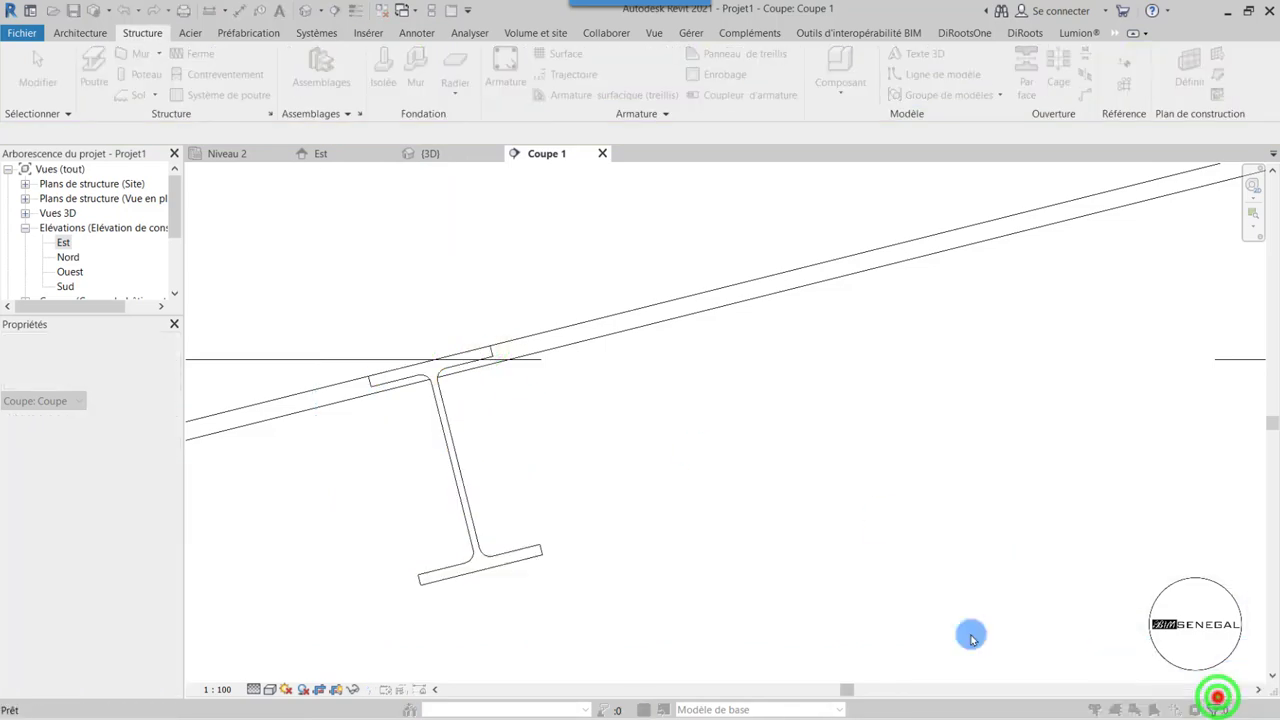
- Reselect the previous beam system, clear it, then window-select only the left-slope purlins
{"action": "scroll", "coordinate": [427, 543], "scroll_direction": "down", "scroll_amount": 5}
{"action": "right_click", "coordinate": [437, 366]}
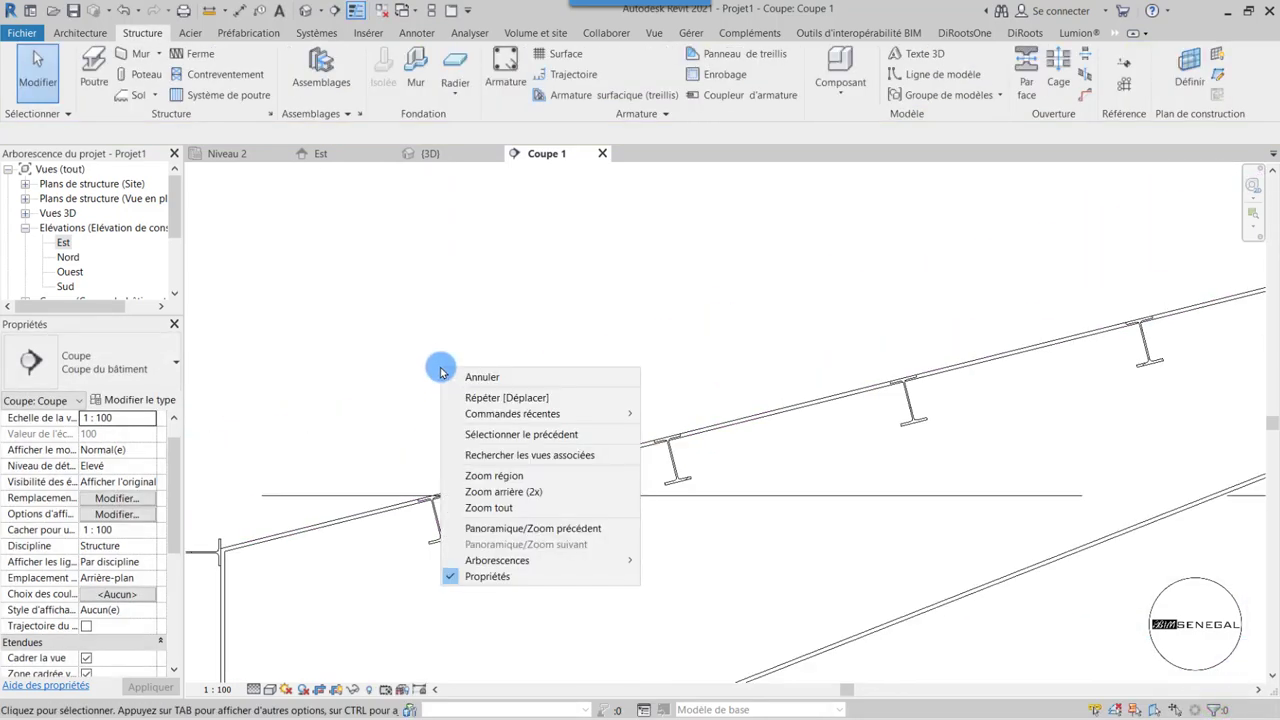
{"action": "left_click", "coordinate": [534, 434]}
{"action": "scroll", "coordinate": [457, 471], "scroll_direction": "down", "scroll_amount": 3}
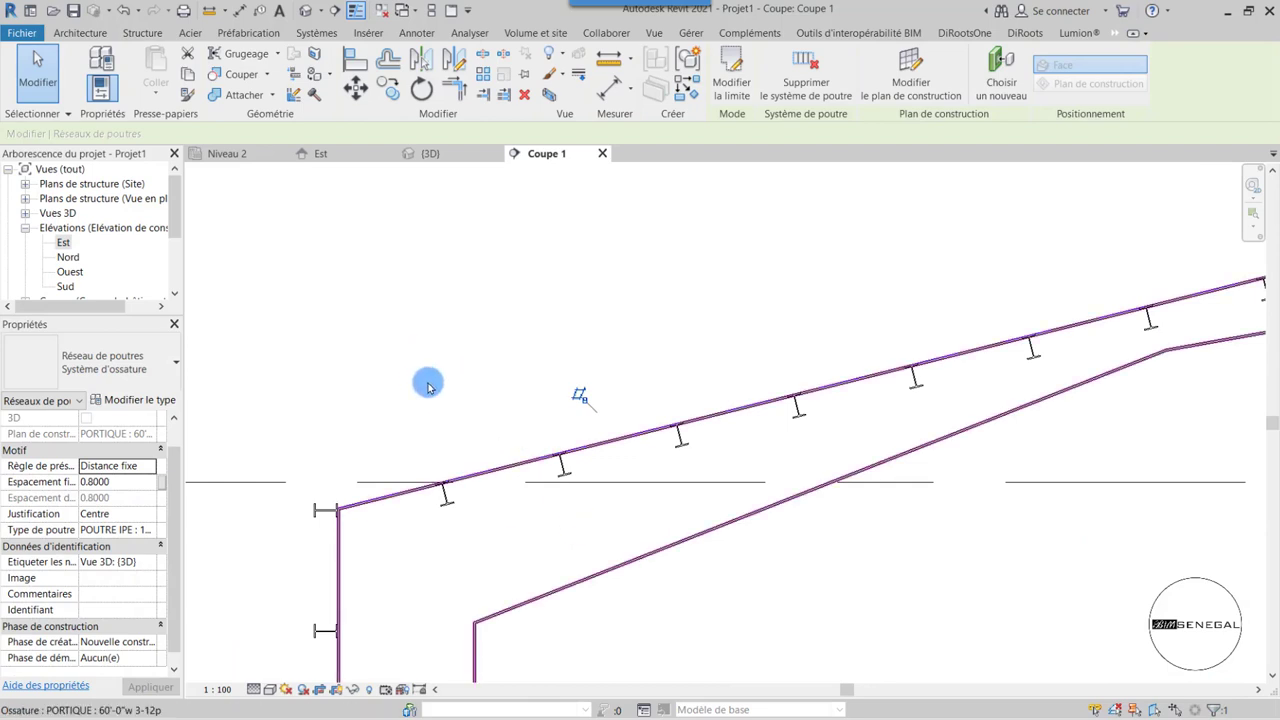
{"action": "left_click", "coordinate": [455, 338]}
{"action": "scroll", "coordinate": [361, 460], "scroll_direction": "down", "scroll_amount": 2}
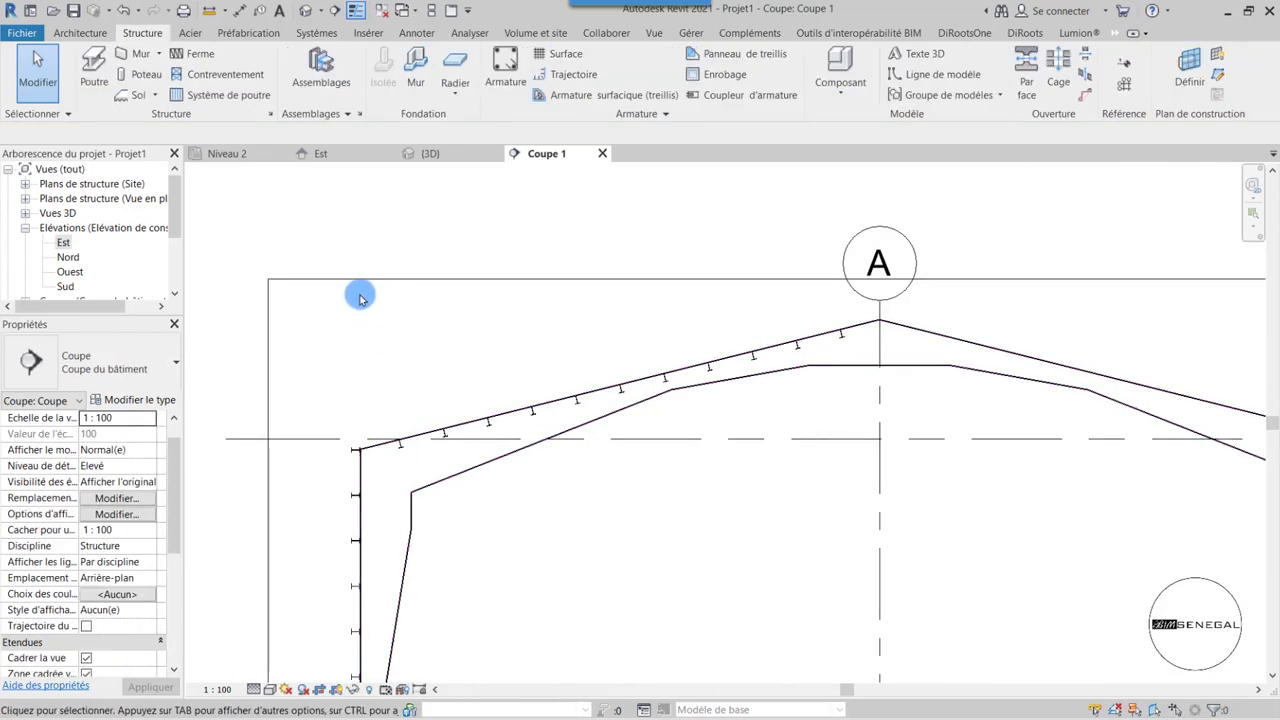
{"action": "left_click_drag", "start_coordinate": [370, 325], "coordinate": [872, 445]}
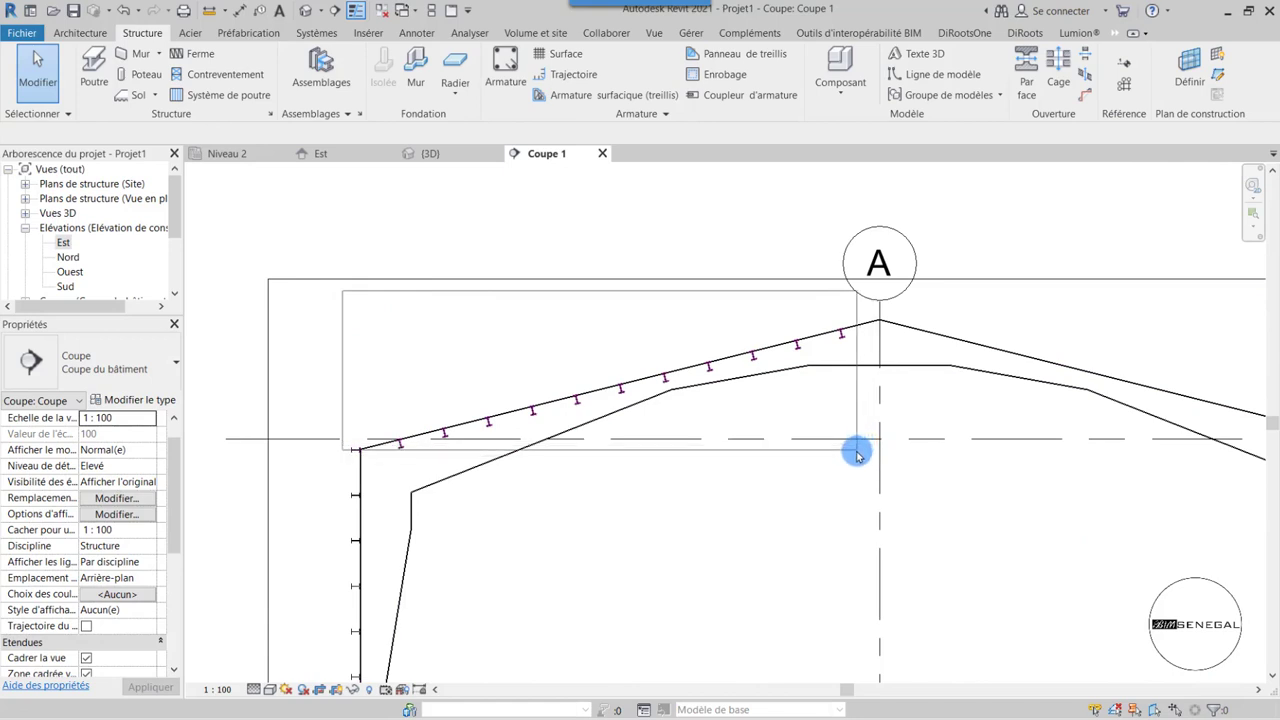
{"action": "left_click_drag", "start_coordinate": [862, 447], "coordinate": [852, 448]}
- Open the purlins' Structure Emplacement dropdown showing top, centre and bottom placement options
{"action": "scroll", "coordinate": [389, 464], "scroll_direction": "up", "scroll_amount": 3}
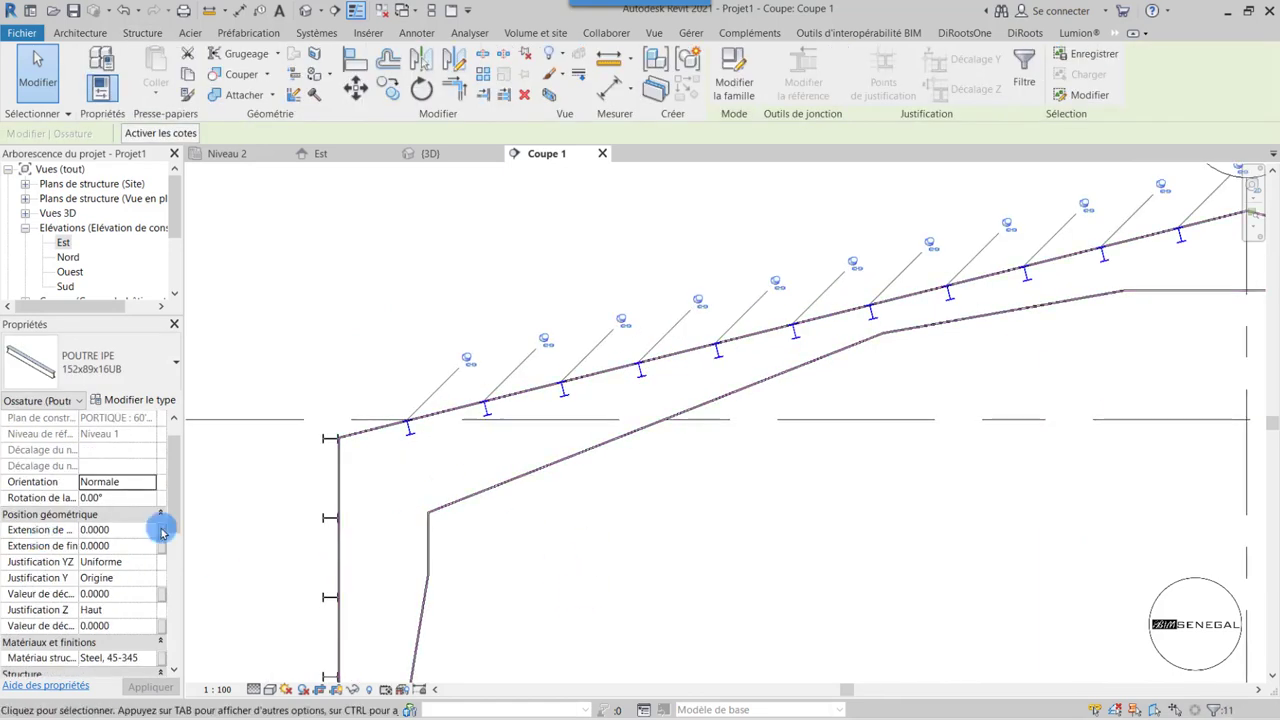
{"action": "scroll", "coordinate": [70, 575], "scroll_direction": "down", "scroll_amount": 1}
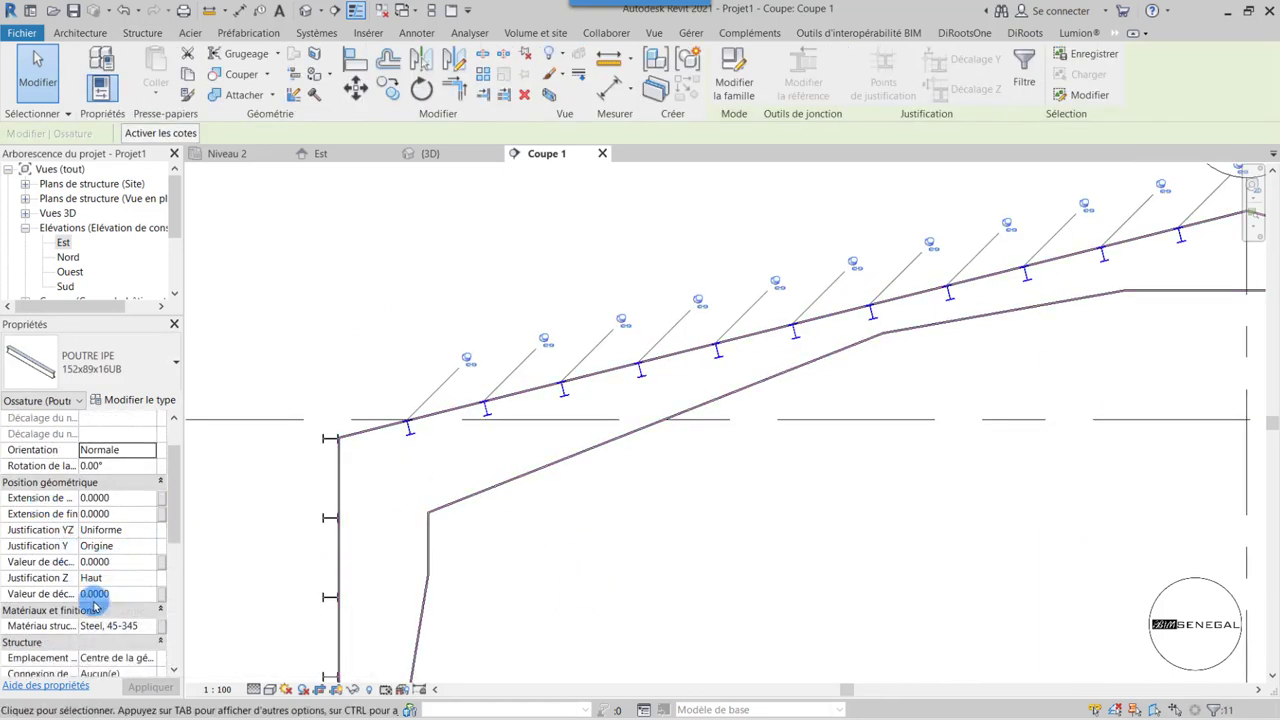
{"action": "scroll", "coordinate": [91, 597], "scroll_direction": "down", "scroll_amount": 2}
{"action": "scroll", "coordinate": [99, 626], "scroll_direction": "down", "scroll_amount": 1}
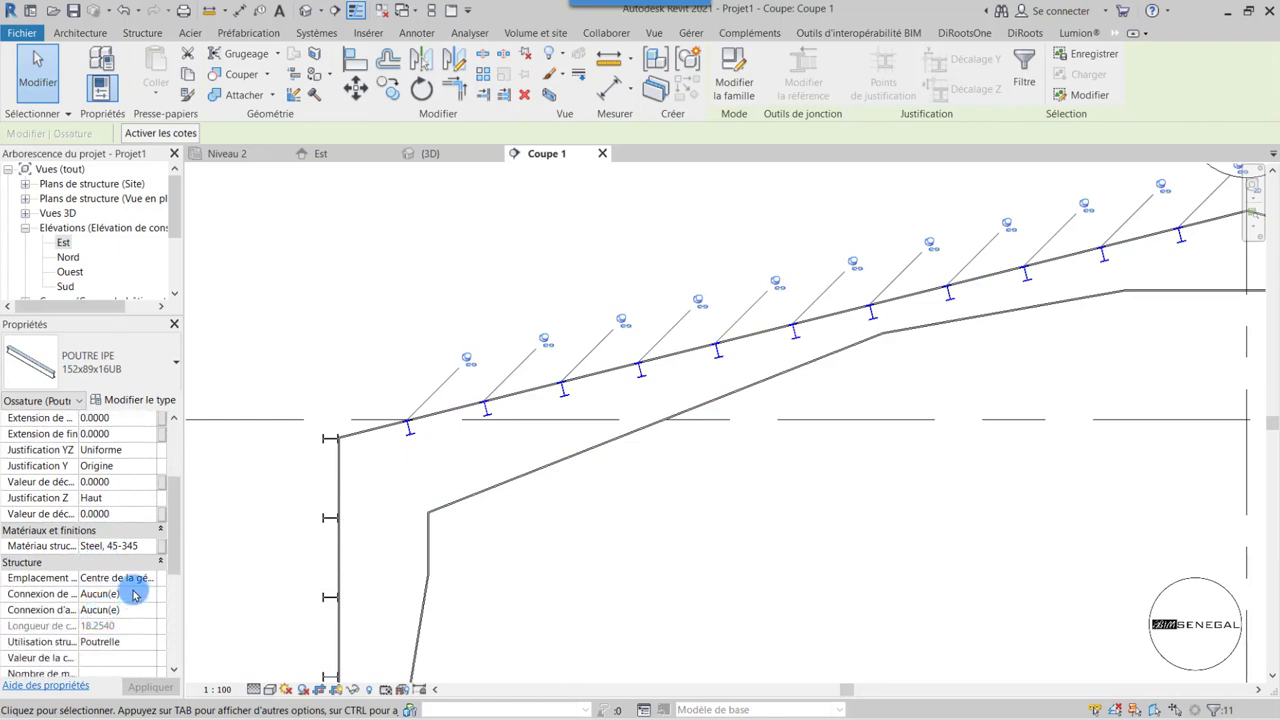
{"action": "left_click", "coordinate": [143, 578]}
{"action": "left_click", "coordinate": [148, 578]}
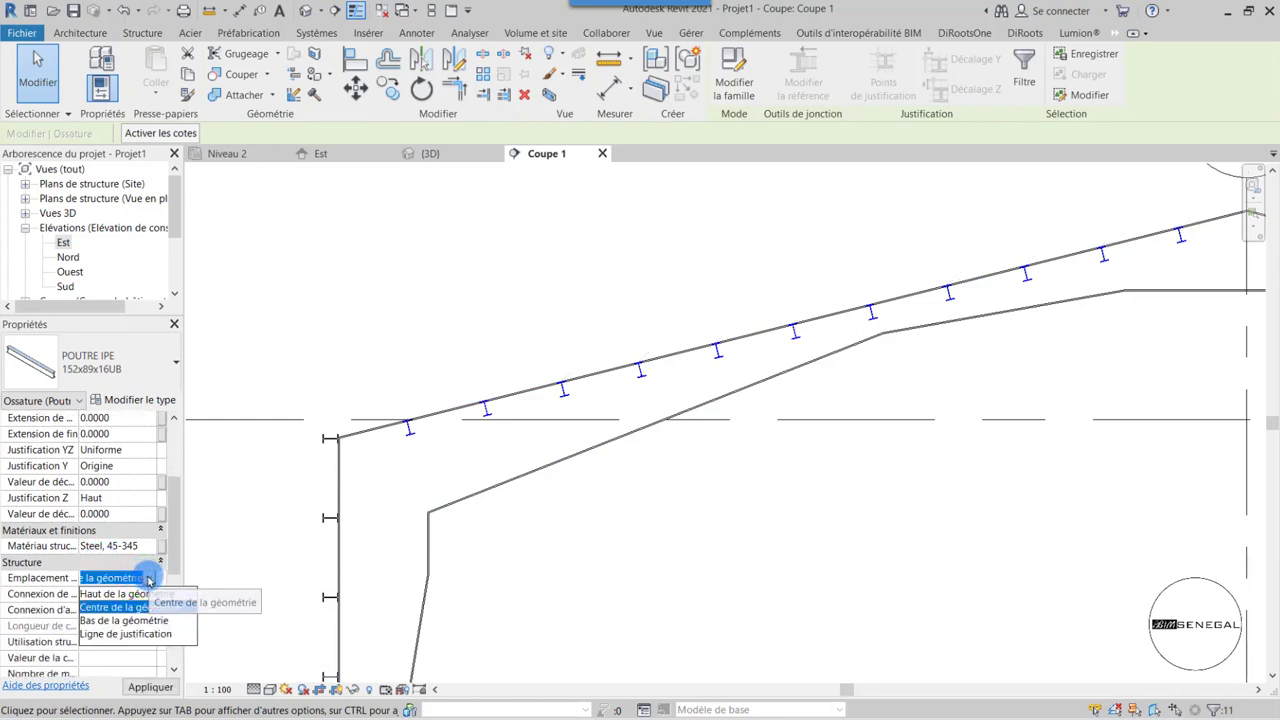
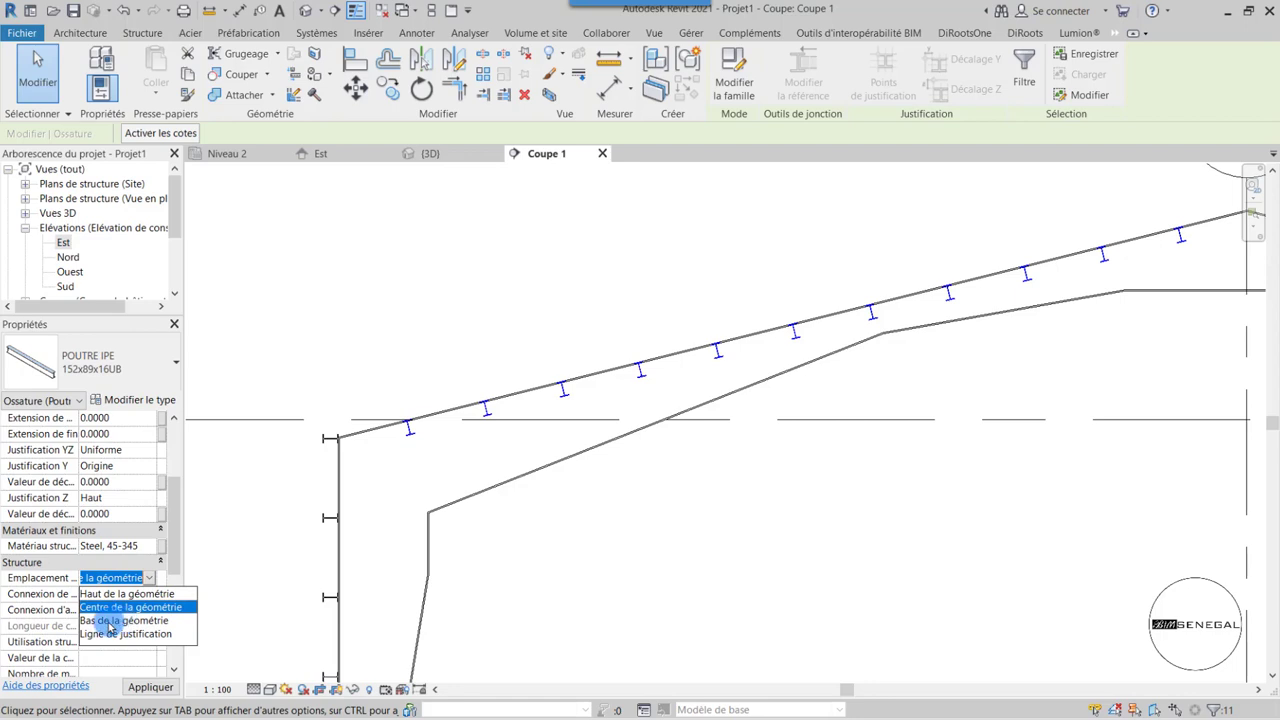
- Set the purlin's structural placement to 'Bas de la géométrie' (bottom of geometry)
{"action": "left_click", "coordinate": [110, 622]}
{"action": "scroll", "coordinate": [430, 453], "scroll_direction": "up", "scroll_amount": 2}
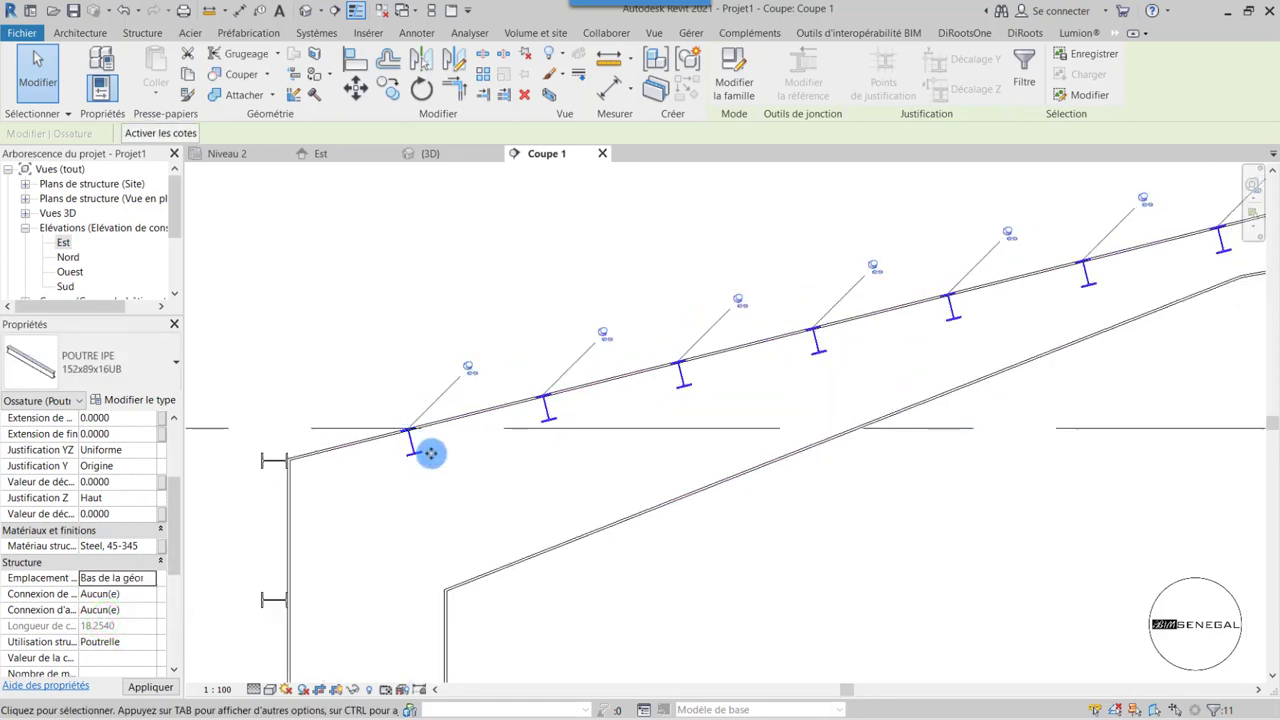
{"action": "scroll", "coordinate": [430, 453], "scroll_direction": "up", "scroll_amount": 2}
{"action": "scroll", "coordinate": [390, 450], "scroll_direction": "up", "scroll_amount": 2}
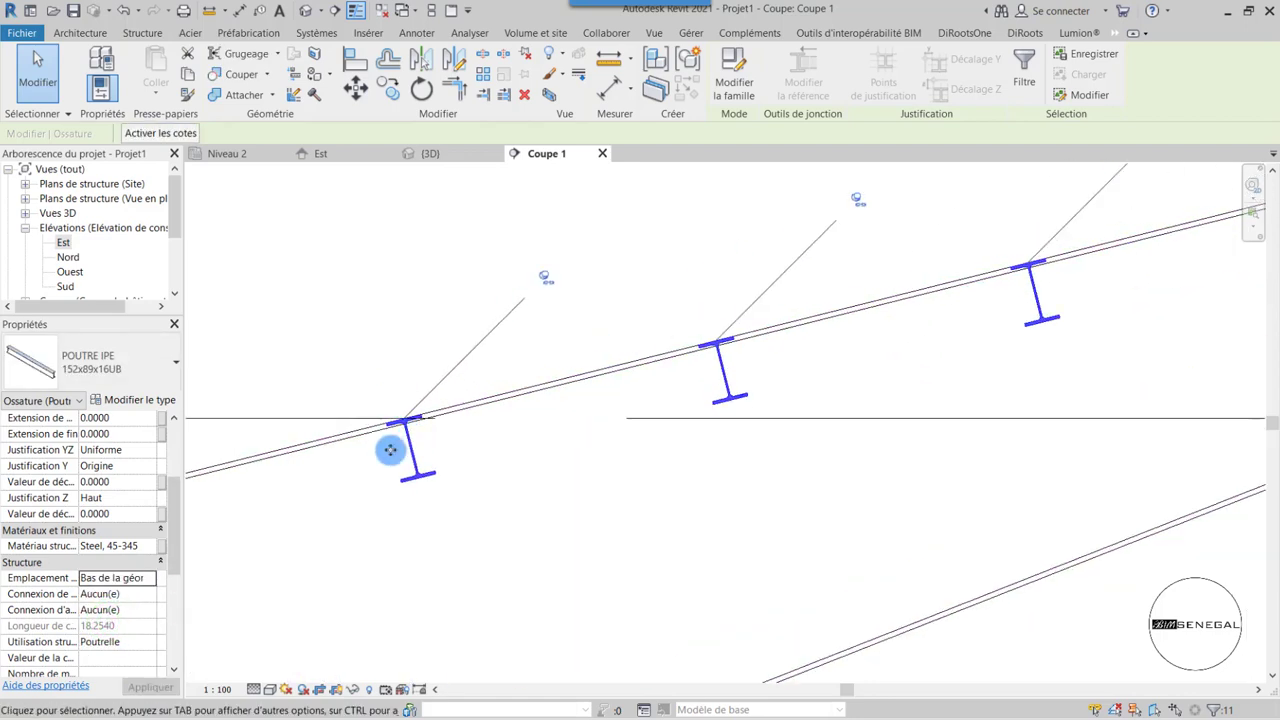
- Move the first purlin, Contraindre off and Détacher on, so its flange meets the rafter line
{"action": "left_click", "coordinate": [357, 90]}
{"action": "scroll", "coordinate": [385, 437], "scroll_direction": "up", "scroll_amount": 2}
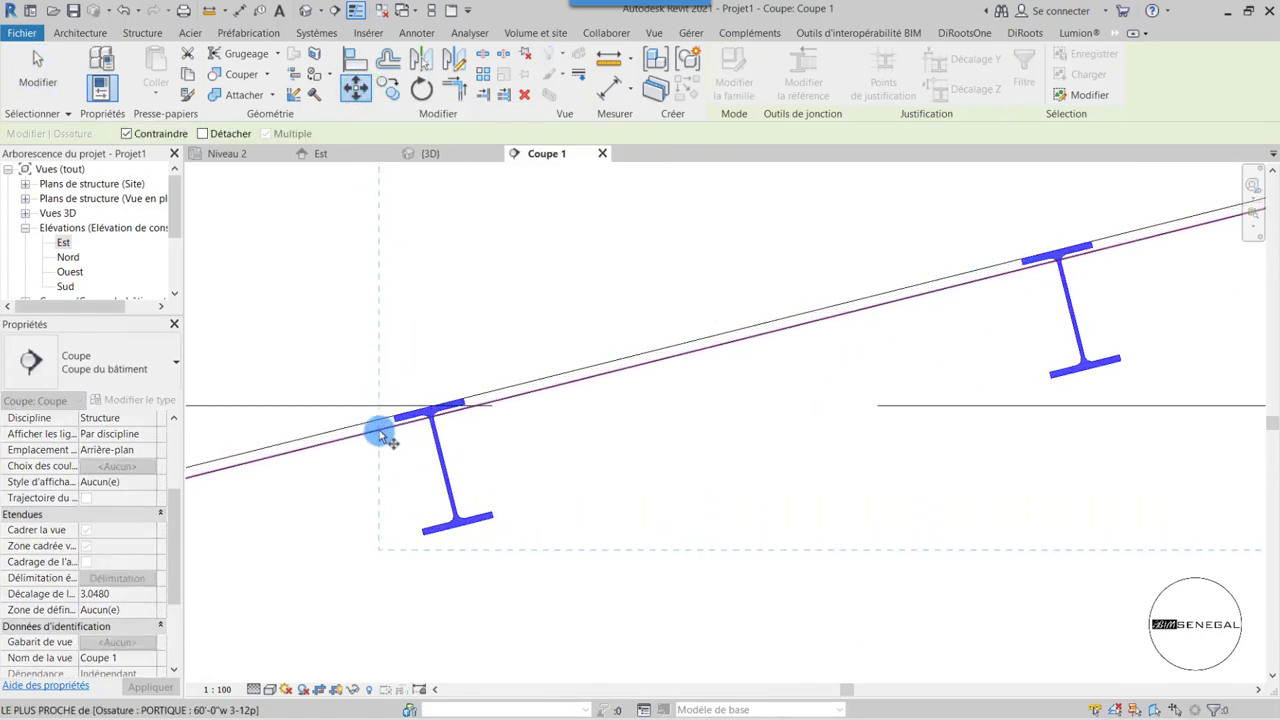
{"action": "left_click", "coordinate": [140, 133]}
{"action": "scroll", "coordinate": [357, 460], "scroll_direction": "up", "scroll_amount": 2}
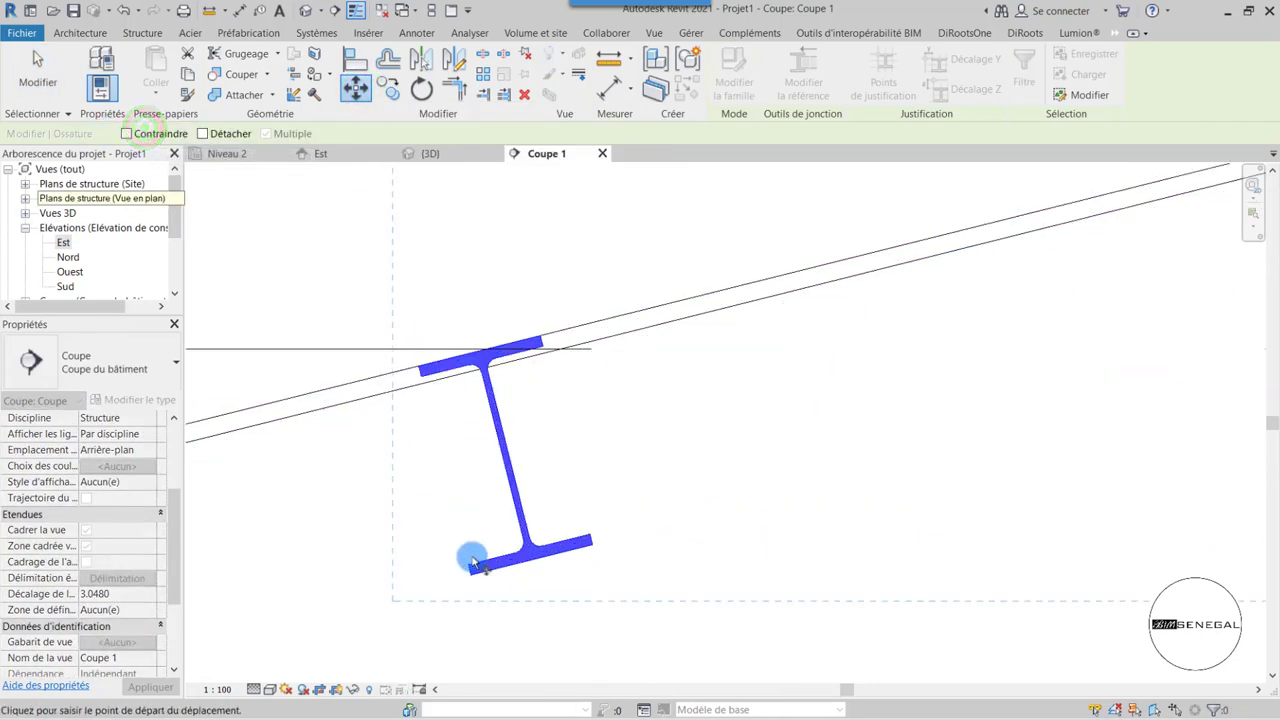
{"action": "left_click", "coordinate": [472, 576]}
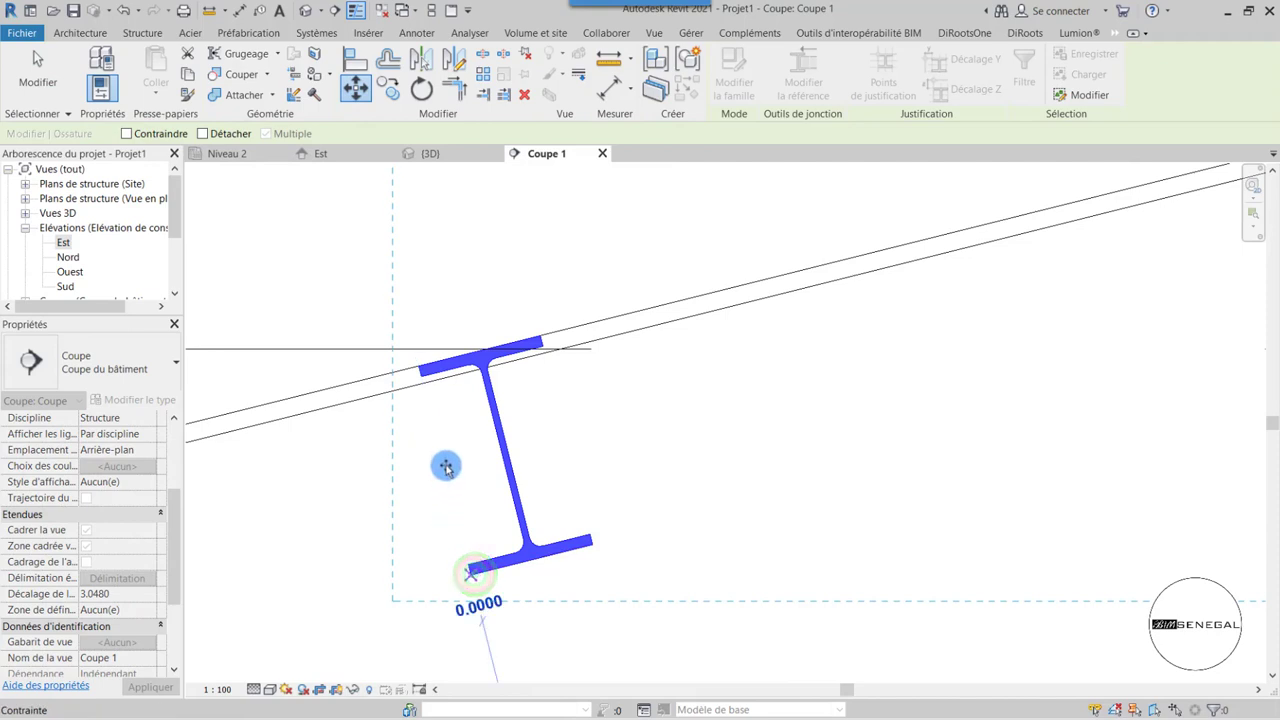
{"action": "scroll", "coordinate": [419, 369], "scroll_direction": "down", "scroll_amount": 2}
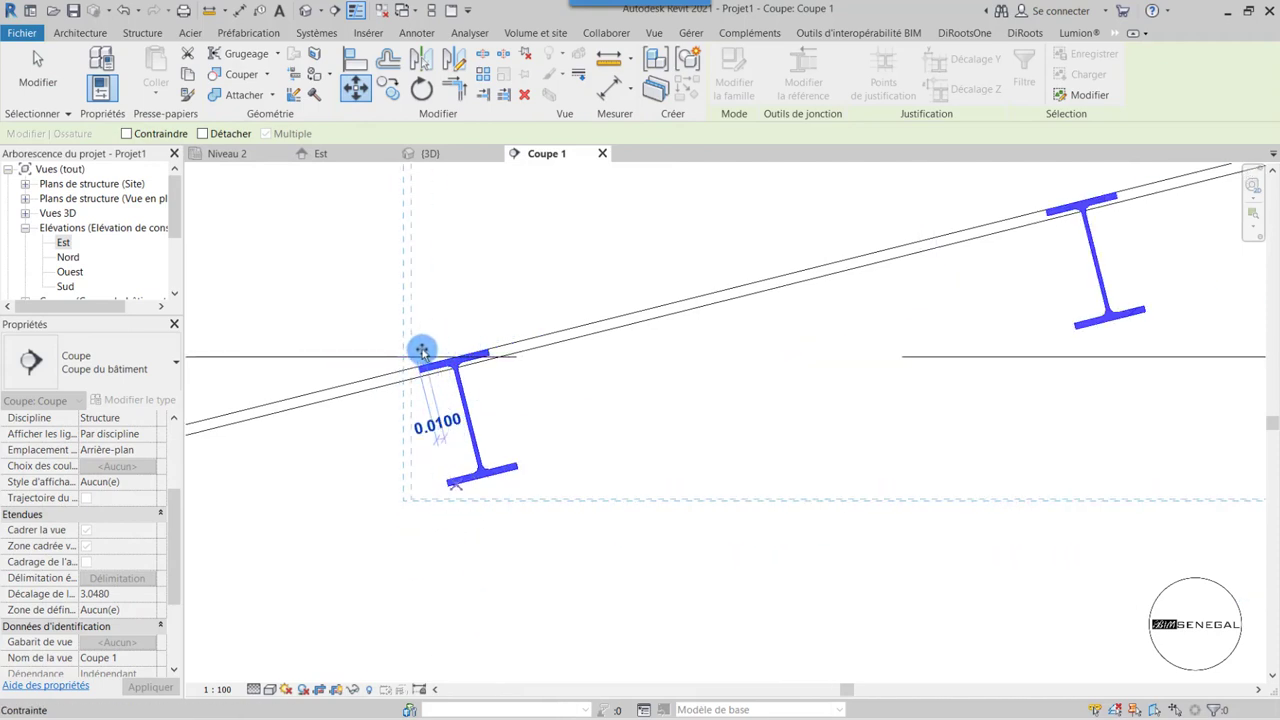
{"action": "left_click", "coordinate": [203, 133]}
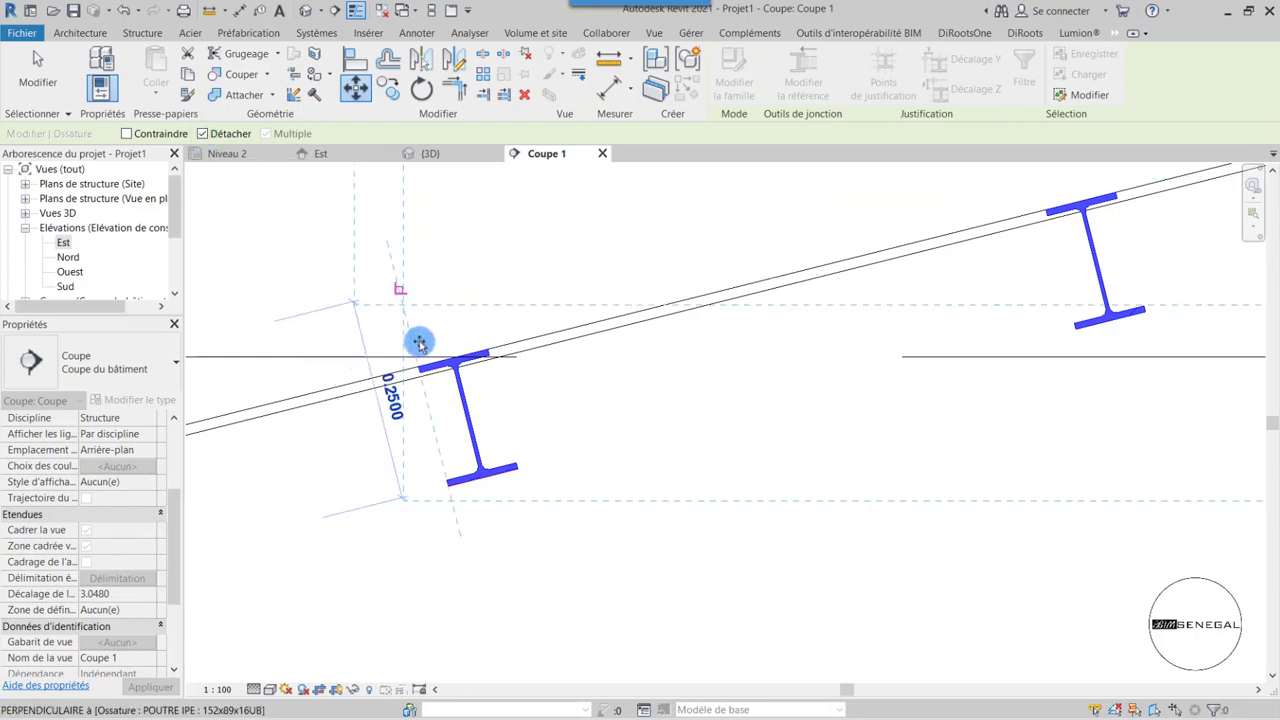
{"action": "scroll", "coordinate": [422, 350], "scroll_direction": "up", "scroll_amount": 2}
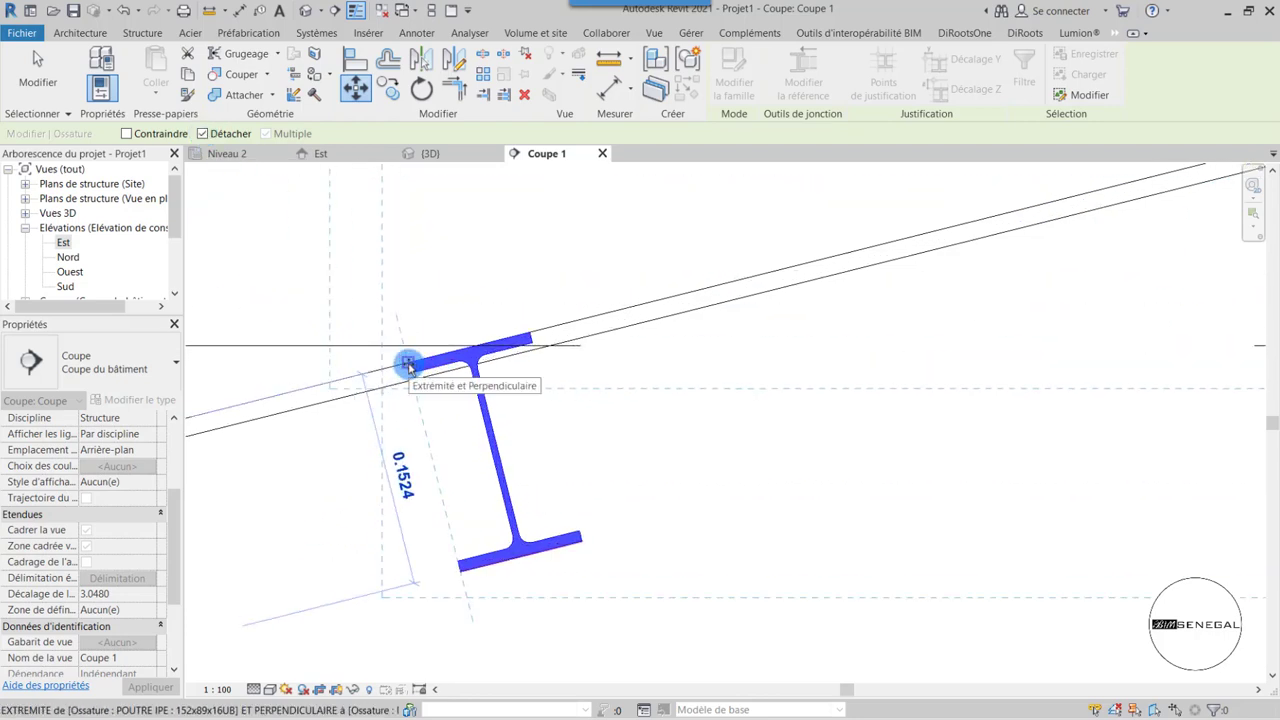
{"action": "left_click", "coordinate": [408, 364]}
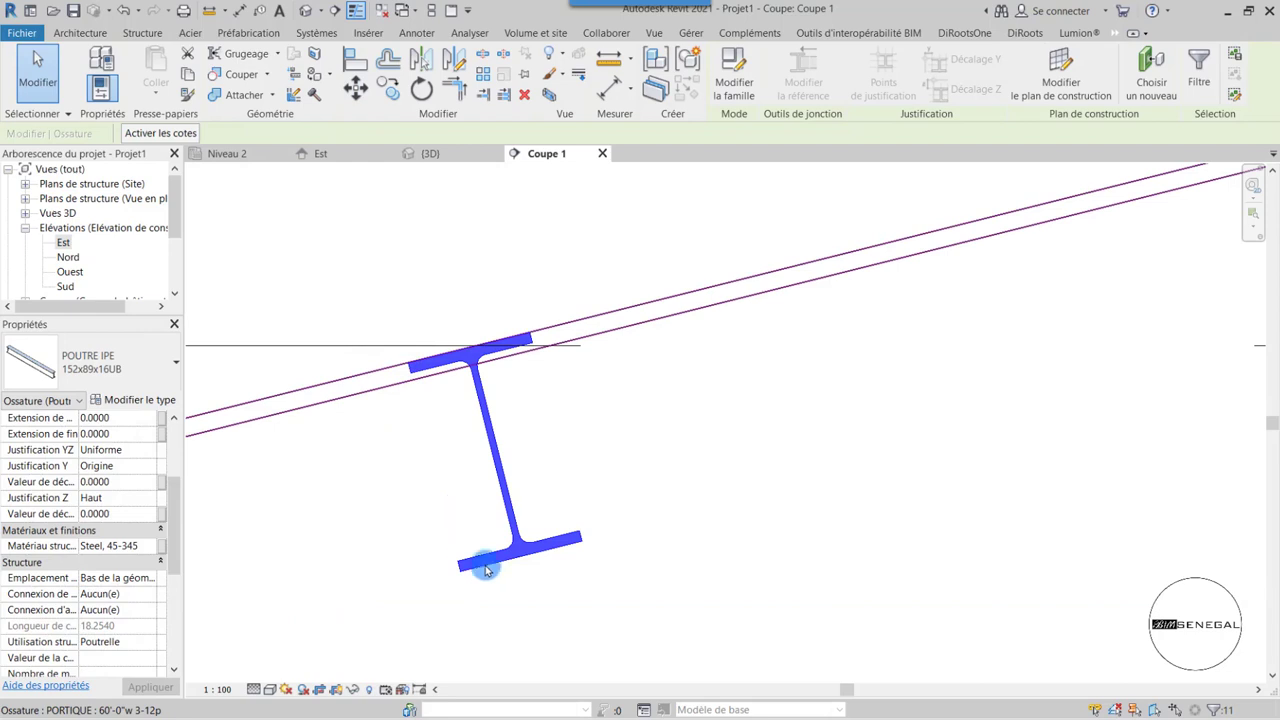
{"action": "scroll", "coordinate": [486, 570], "scroll_direction": "down", "scroll_amount": 3}
{"action": "scroll", "coordinate": [423, 523], "scroll_direction": "up", "scroll_amount": 2}
{"action": "key", "text": "m"}
{"action": "key", "text": "v"}
{"action": "left_click", "coordinate": [446, 460]}
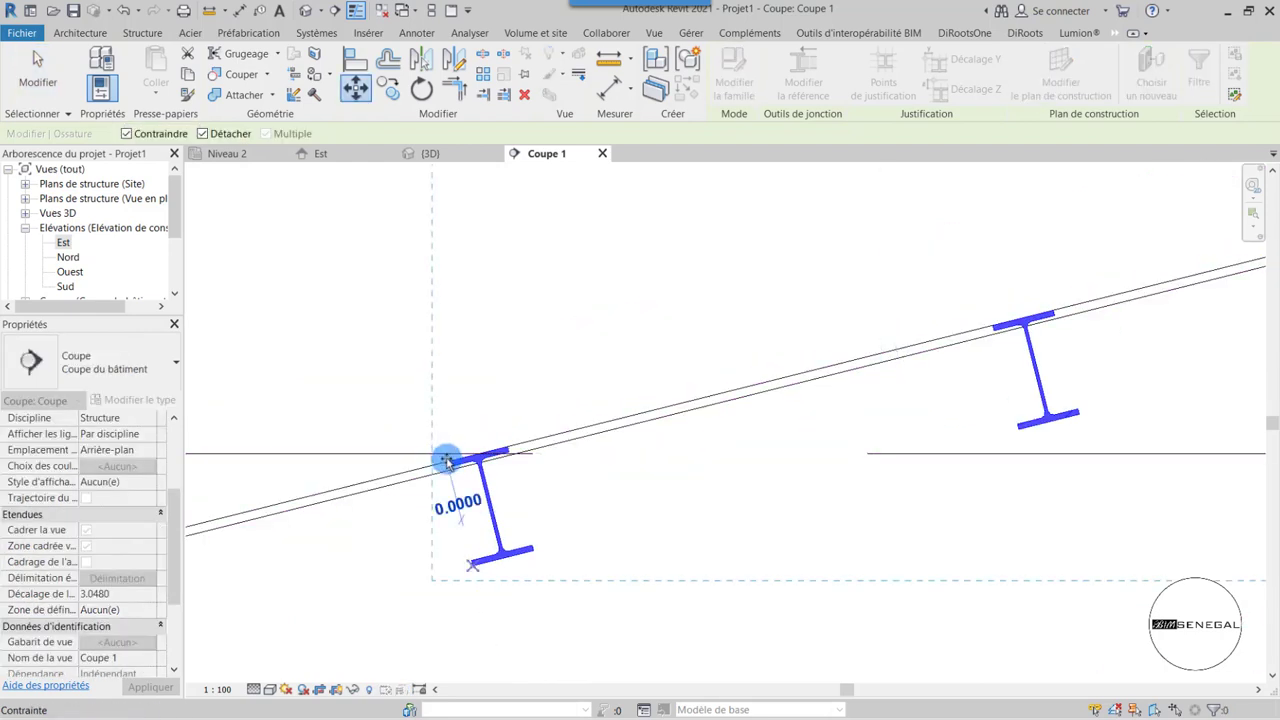
{"action": "scroll", "coordinate": [450, 458], "scroll_direction": "up", "scroll_amount": 2}
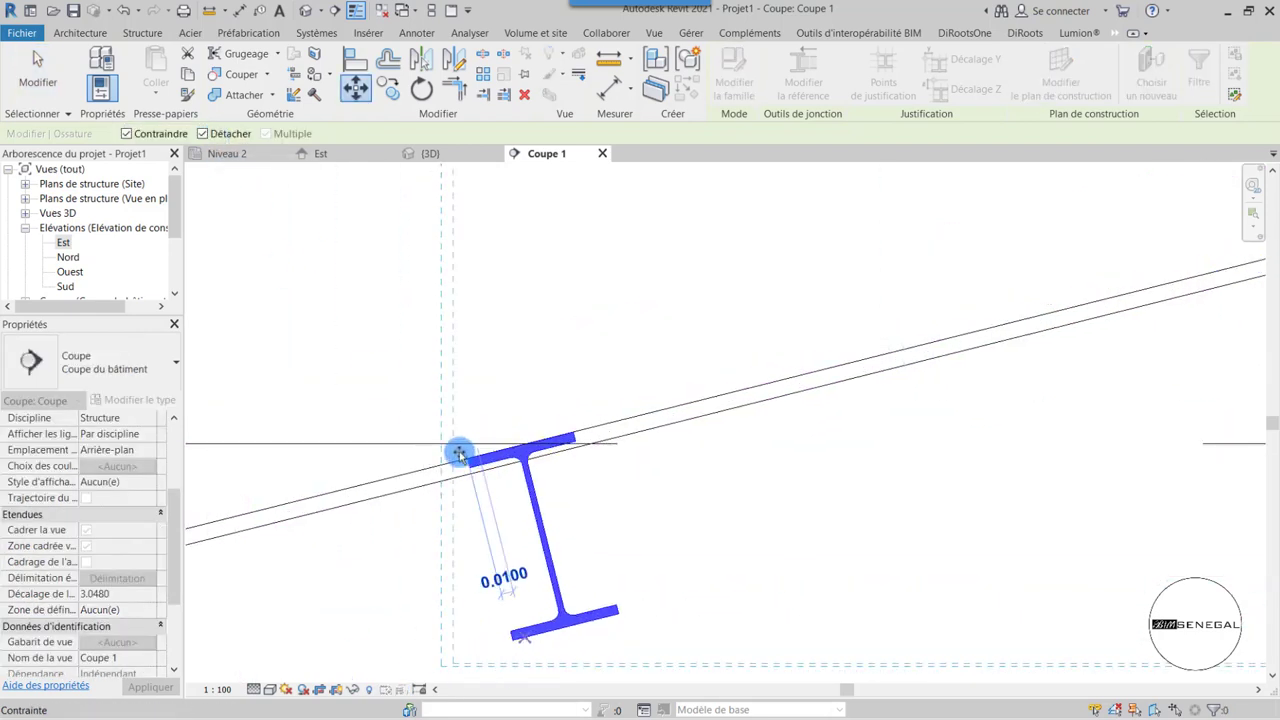
{"action": "left_click", "coordinate": [458, 453]}
{"action": "left_click", "coordinate": [139, 137]}
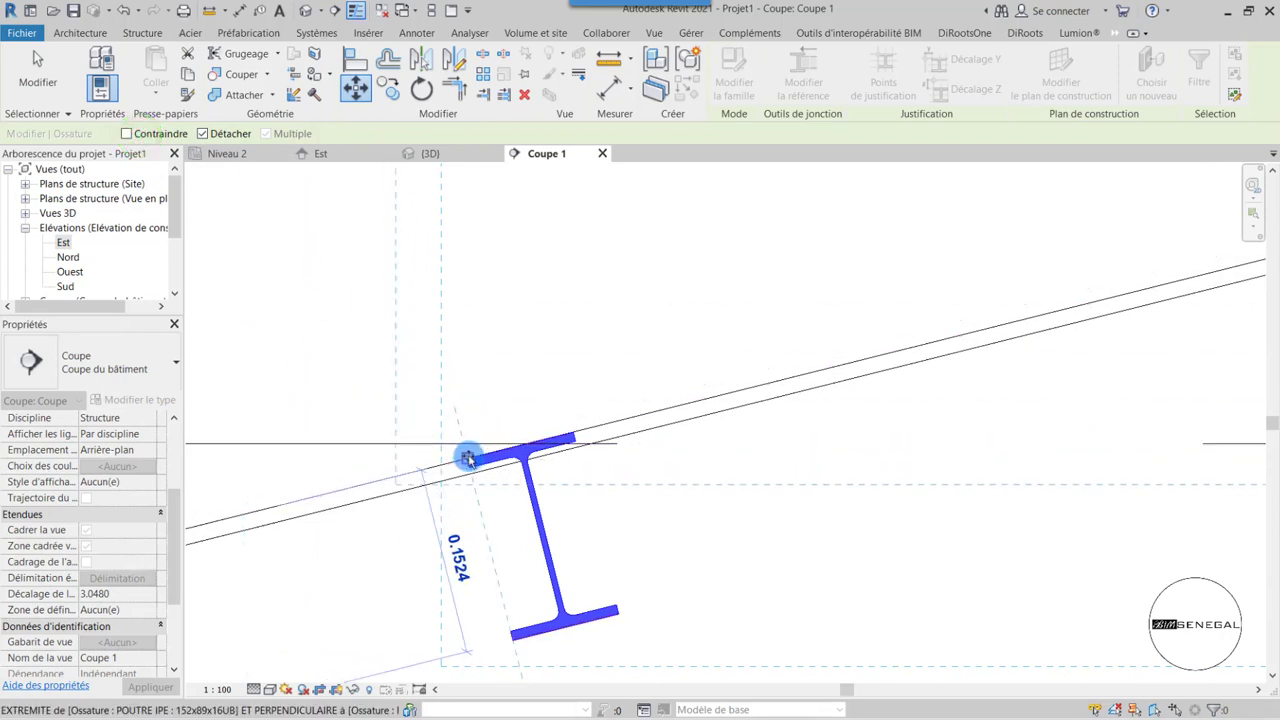
{"action": "left_click", "coordinate": [479, 500]}
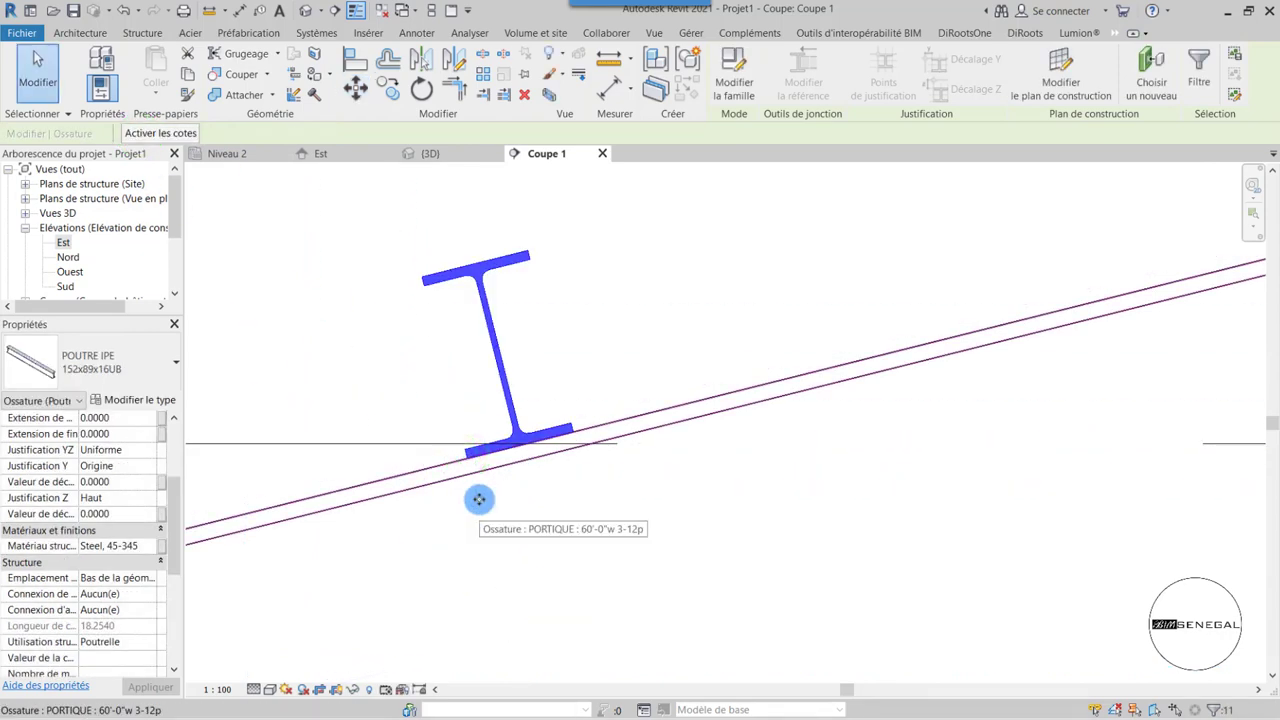
{"action": "scroll", "coordinate": [366, 397], "scroll_direction": "down", "scroll_amount": 2}
{"action": "scroll", "coordinate": [423, 506], "scroll_direction": "down", "scroll_amount": 2}
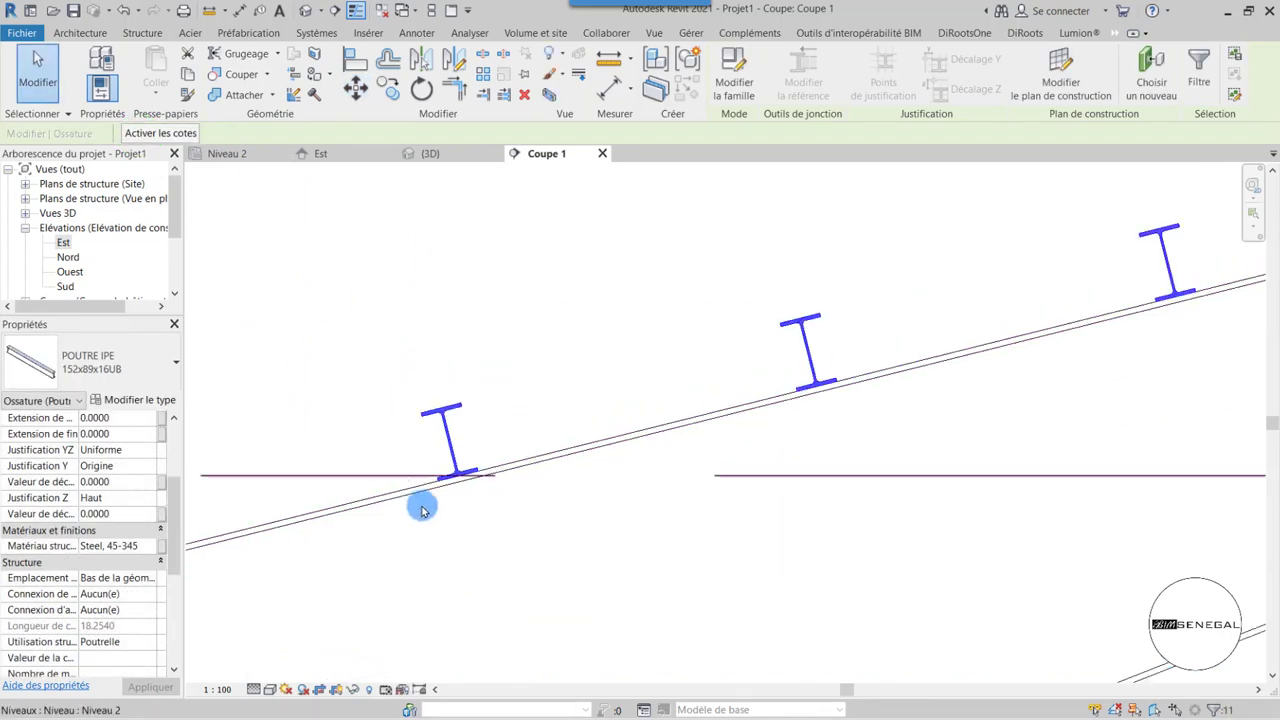
{"action": "scroll", "coordinate": [433, 463], "scroll_direction": "down", "scroll_amount": 2}
{"action": "scroll", "coordinate": [475, 512], "scroll_direction": "down", "scroll_amount": 2}
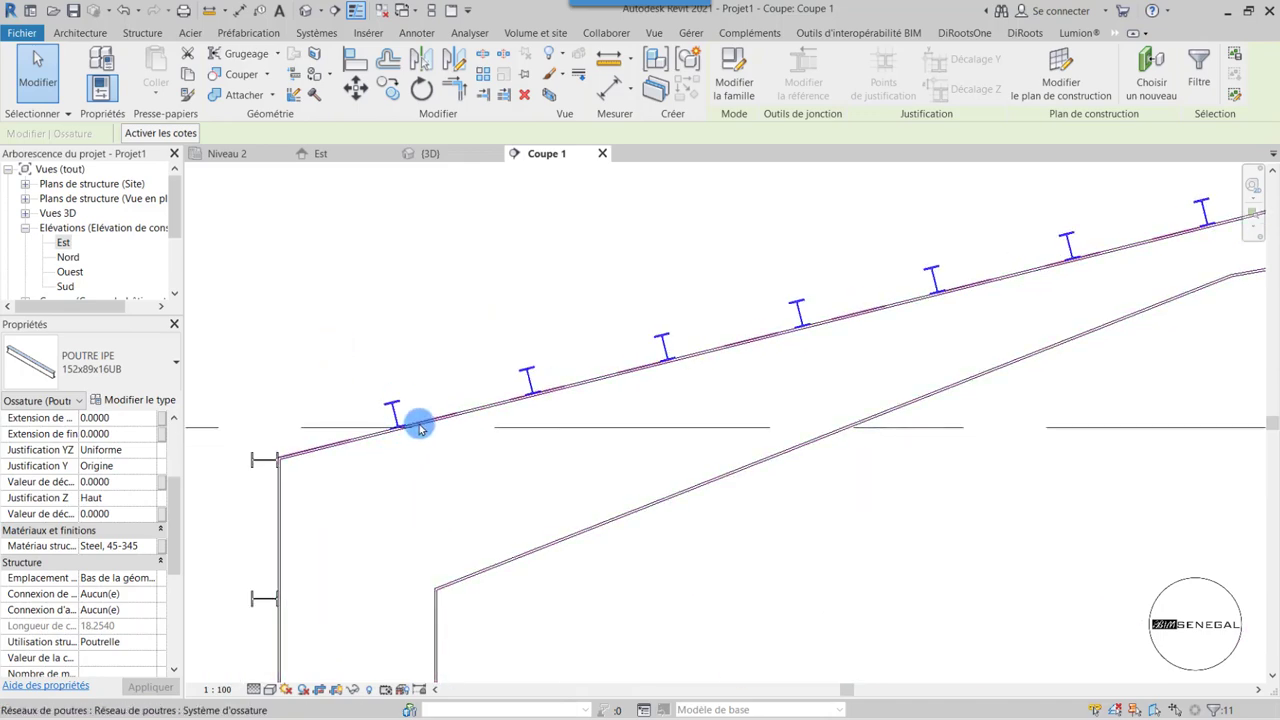
{"action": "left_click", "coordinate": [124, 12]}
{"action": "scroll", "coordinate": [337, 443], "scroll_direction": "up", "scroll_amount": 4}
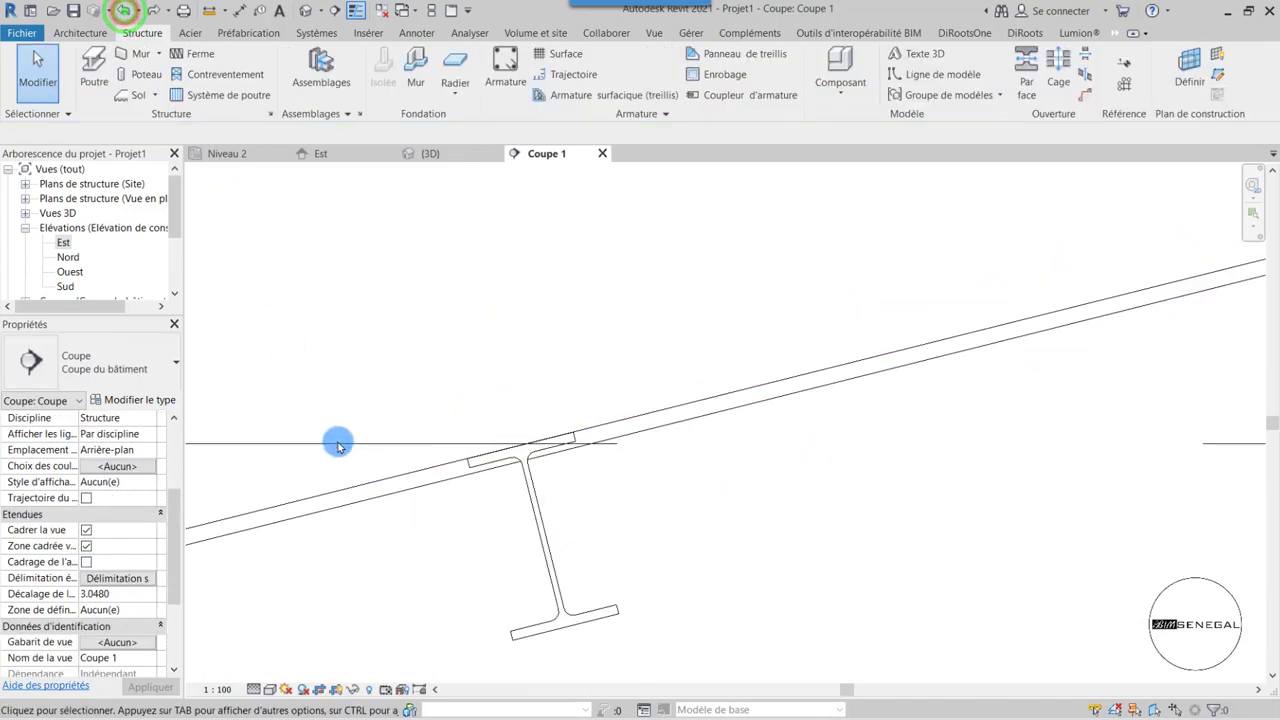
{"action": "scroll", "coordinate": [337, 443], "scroll_direction": "down", "scroll_amount": 2}
{"action": "scroll", "coordinate": [500, 480], "scroll_direction": "down", "scroll_amount": 2}
{"action": "right_click", "coordinate": [472, 388]}
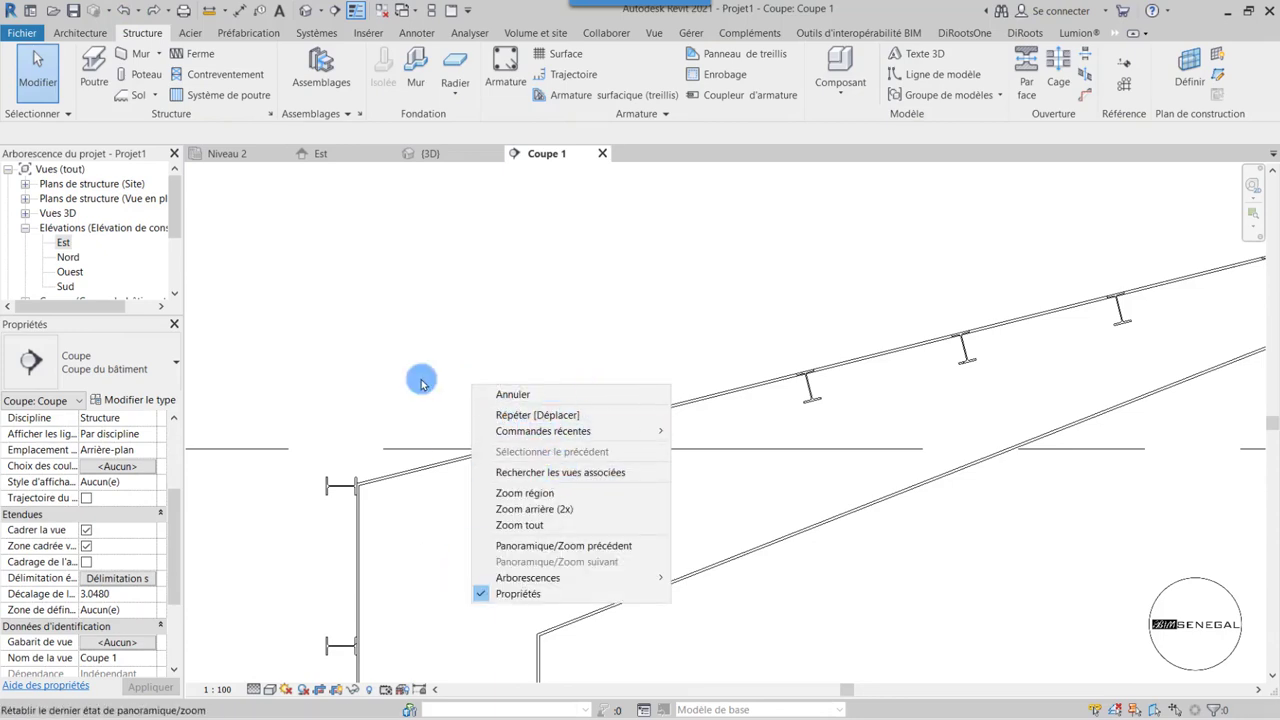
{"action": "left_click", "coordinate": [449, 340]}
{"action": "scroll", "coordinate": [380, 360], "scroll_direction": "down", "scroll_amount": 2}
{"action": "scroll", "coordinate": [397, 337], "scroll_direction": "down", "scroll_amount": 2}
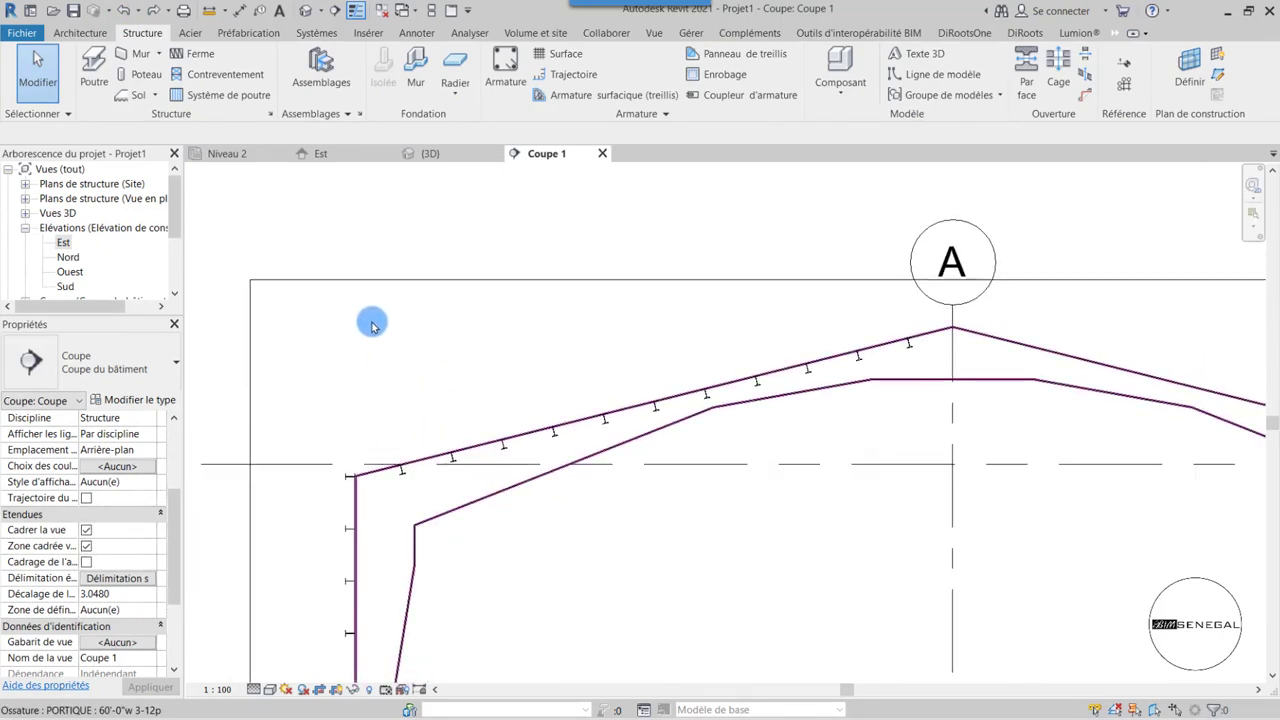
{"action": "mouse_move", "coordinate": [362, 316]}
{"action": "left_mouse_down"}
{"action": "mouse_move", "coordinate": [928, 467]}
{"action": "mouse_move", "coordinate": [912, 481]}
{"action": "left_mouse_up"}
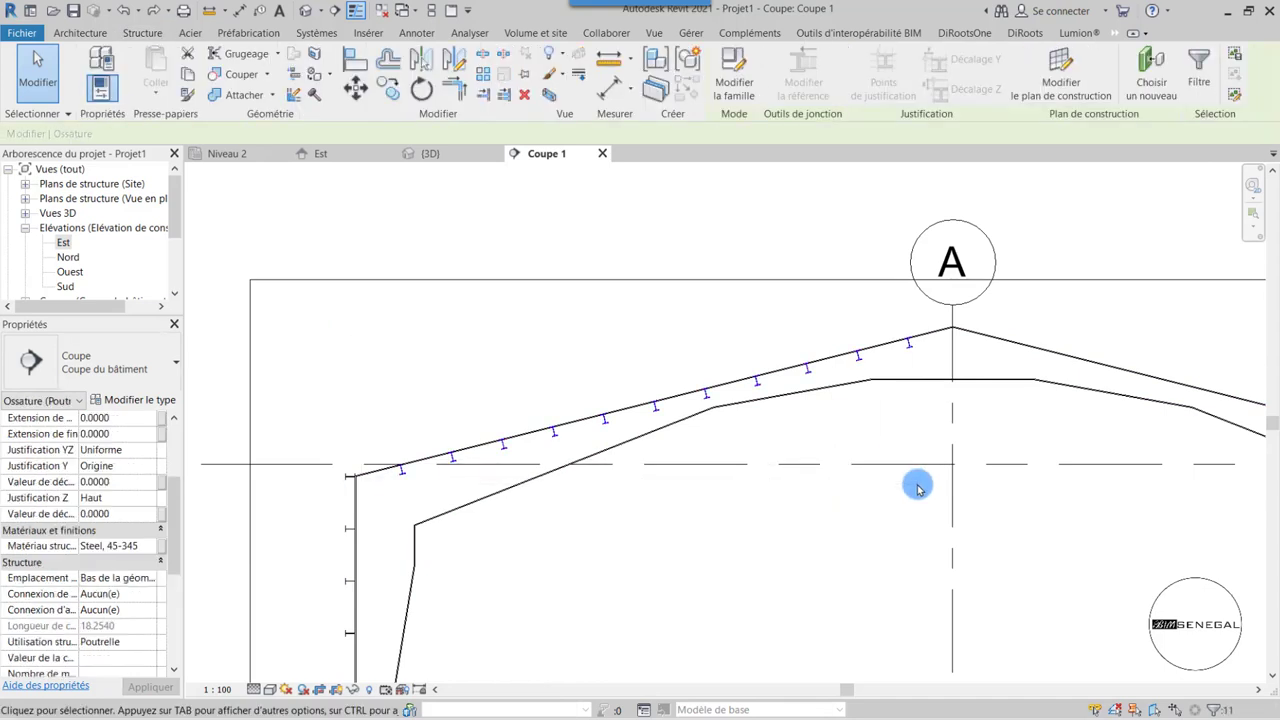
{"action": "scroll", "coordinate": [414, 452], "scroll_direction": "up", "scroll_amount": 5}
- Move the selected IPE purlins from a purlin's bottom end up onto the left rafter's top line
{"action": "left_click", "coordinate": [355, 92]}
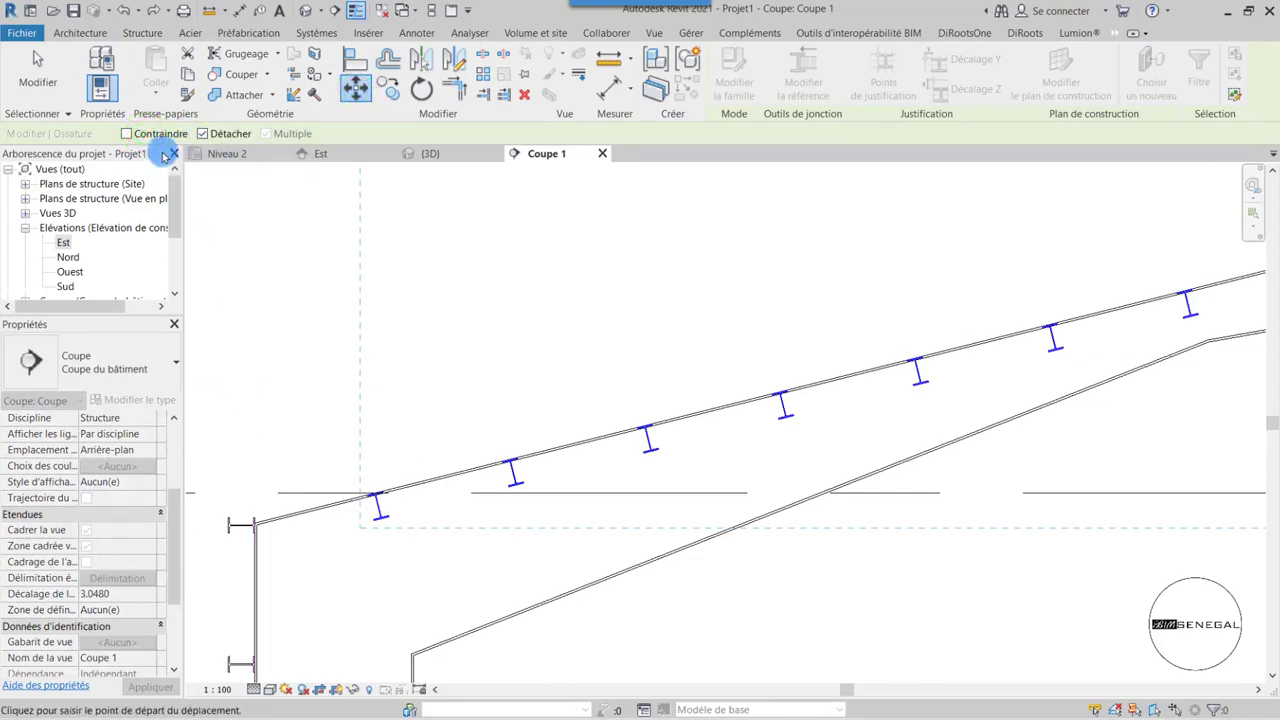
{"action": "scroll", "coordinate": [355, 505], "scroll_direction": "up", "scroll_amount": 5}
{"action": "scroll", "coordinate": [409, 554], "scroll_direction": "up", "scroll_amount": 2}
{"action": "scroll", "coordinate": [443, 600], "scroll_direction": "up", "scroll_amount": 3}
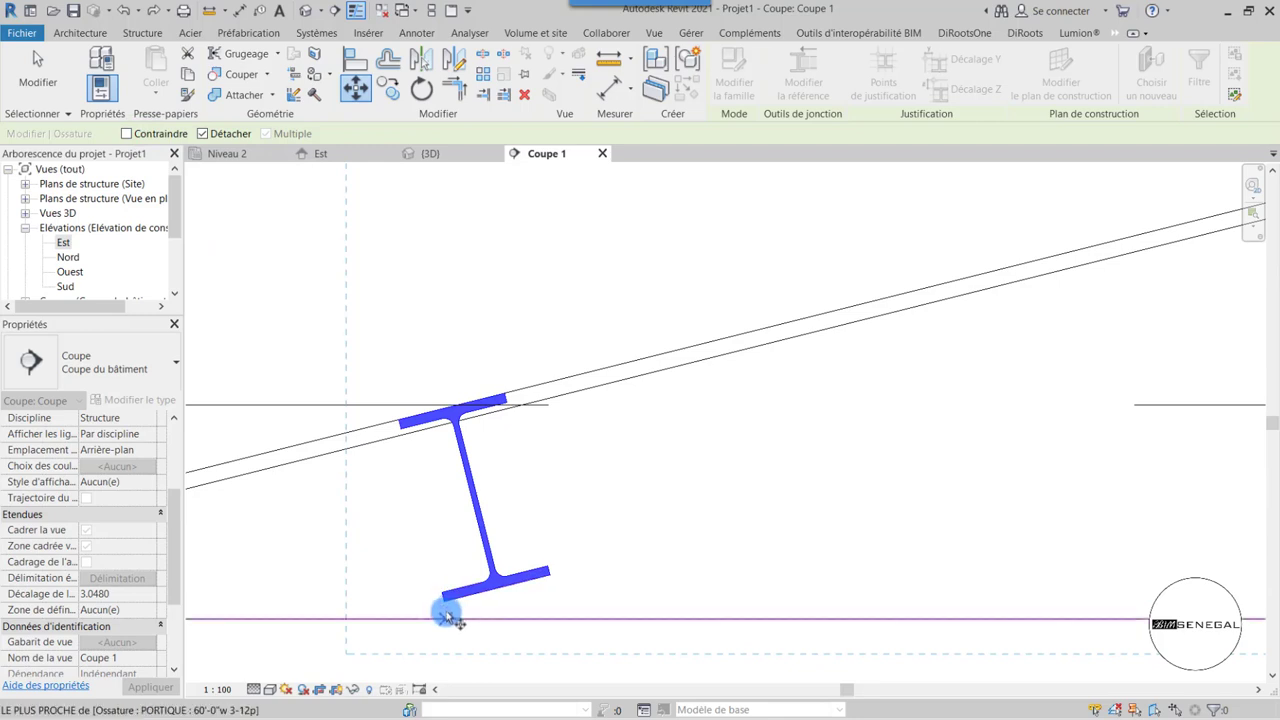
{"action": "left_click", "coordinate": [445, 610]}
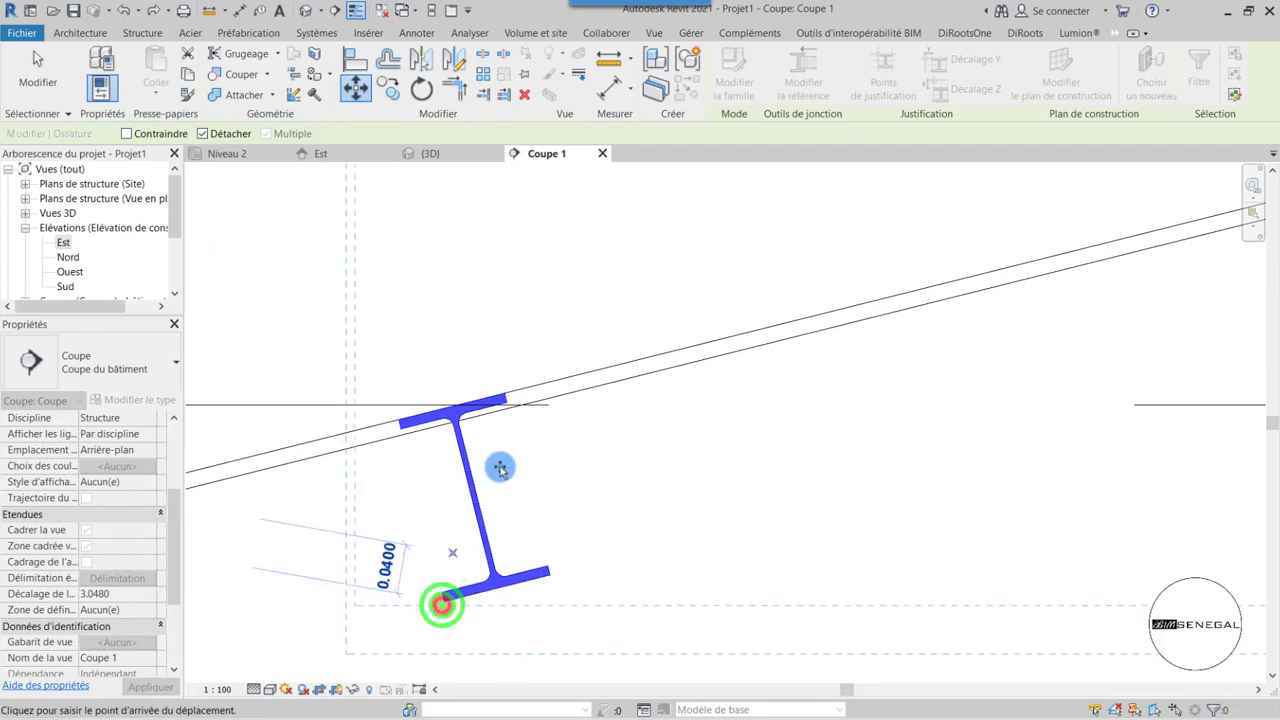
{"action": "left_click", "coordinate": [397, 421]}
{"action": "scroll", "coordinate": [371, 380], "scroll_direction": "down", "scroll_amount": 2}
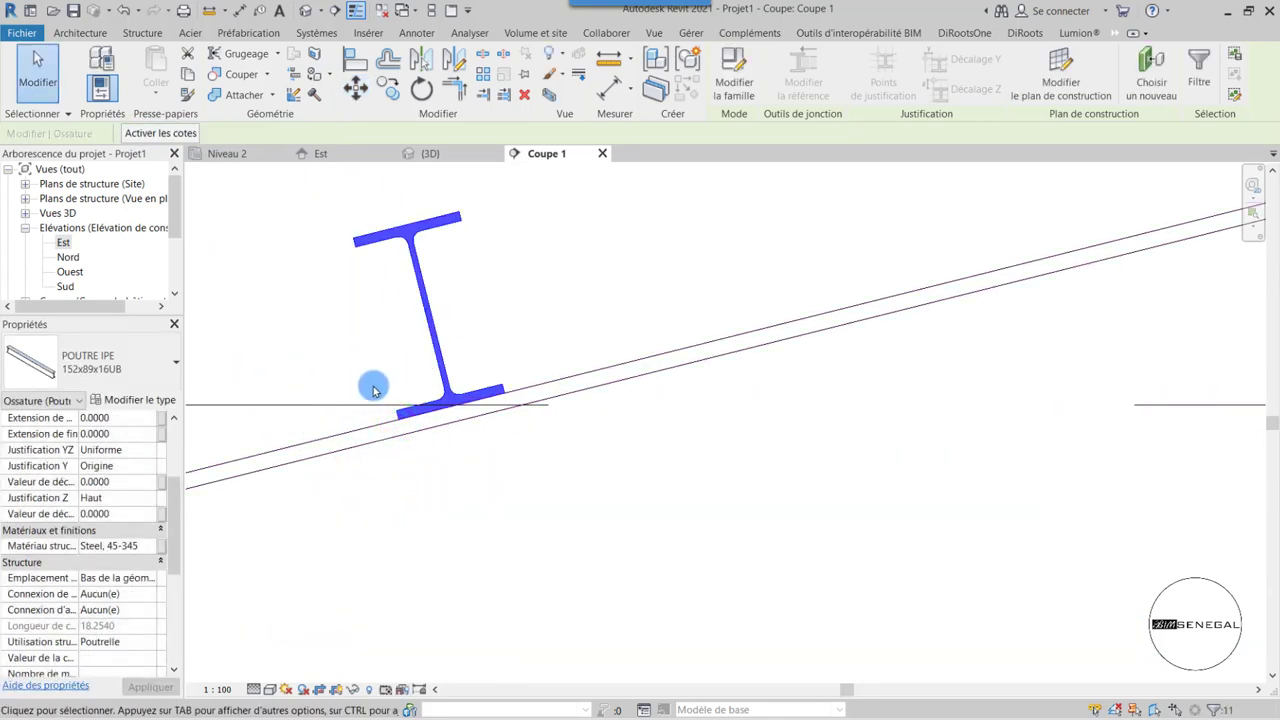
{"action": "scroll", "coordinate": [657, 423], "scroll_direction": "down", "scroll_amount": 2}
{"action": "scroll", "coordinate": [510, 487], "scroll_direction": "down", "scroll_amount": 2}
{"action": "scroll", "coordinate": [510, 487], "scroll_direction": "down", "scroll_amount": 2}
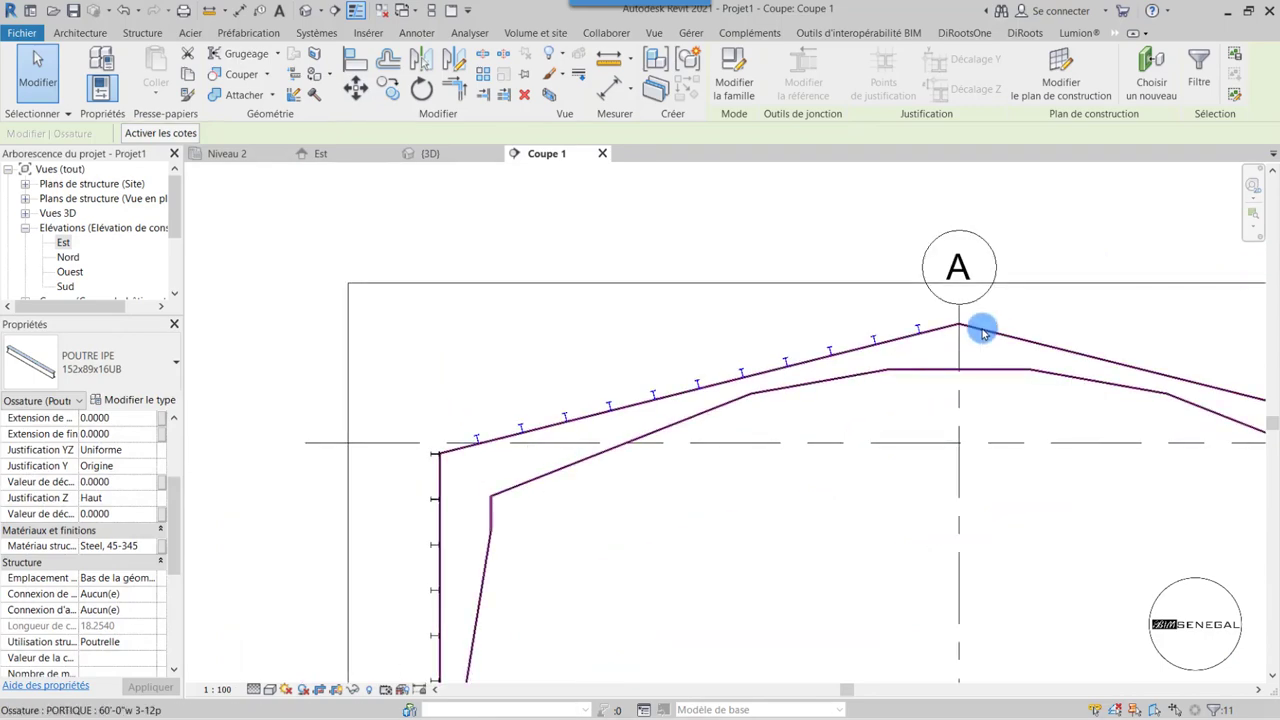
{"action": "scroll", "coordinate": [983, 333], "scroll_direction": "up", "scroll_amount": 2}
{"action": "scroll", "coordinate": [651, 480], "scroll_direction": "down", "scroll_amount": 2}
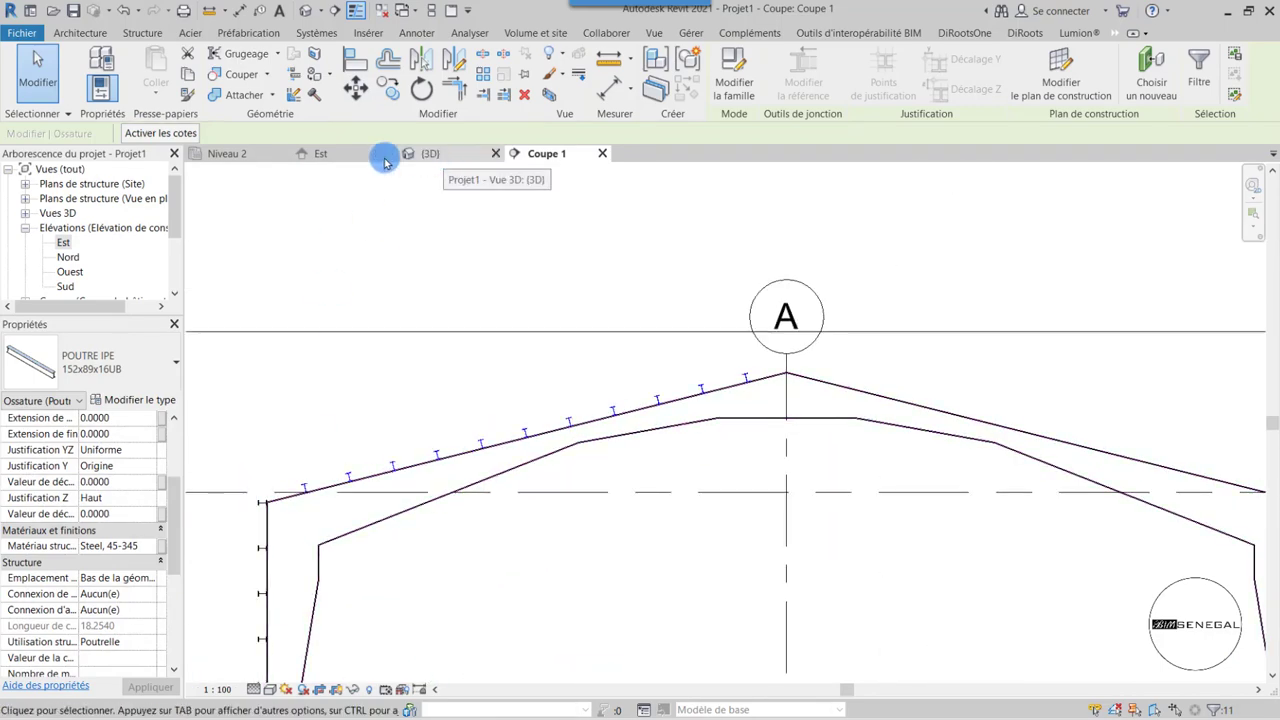
- In the Niveau 2 plan, mirror the left purlins about grid A onto the right slope, then view in 3D
{"action": "left_click", "coordinate": [245, 151]}
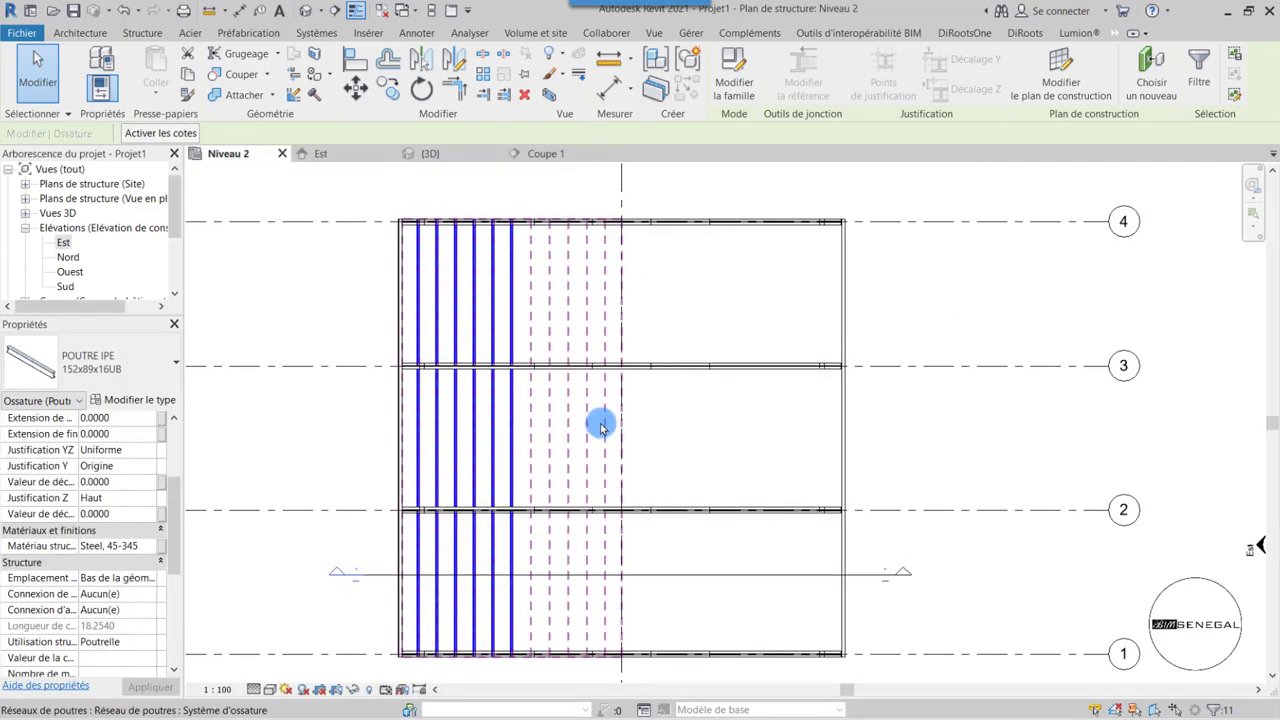
{"action": "scroll", "coordinate": [565, 400], "scroll_direction": "down", "scroll_amount": 2}
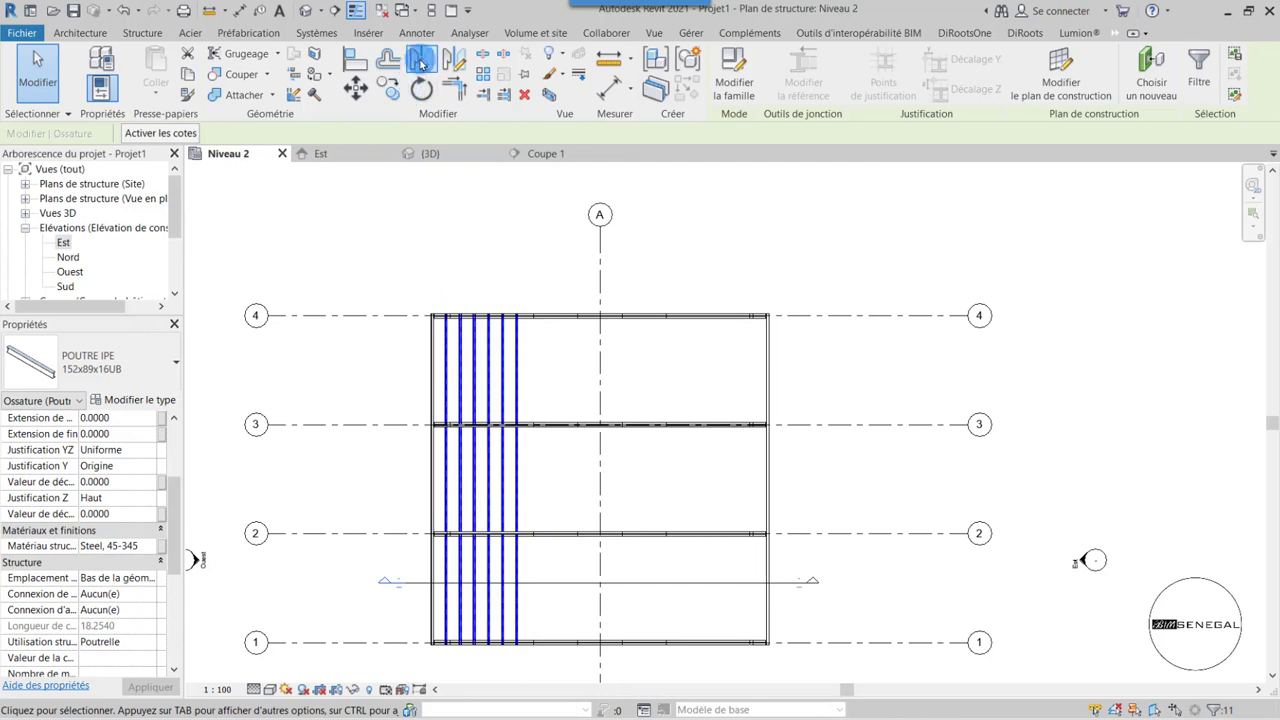
{"action": "left_click", "coordinate": [420, 62]}
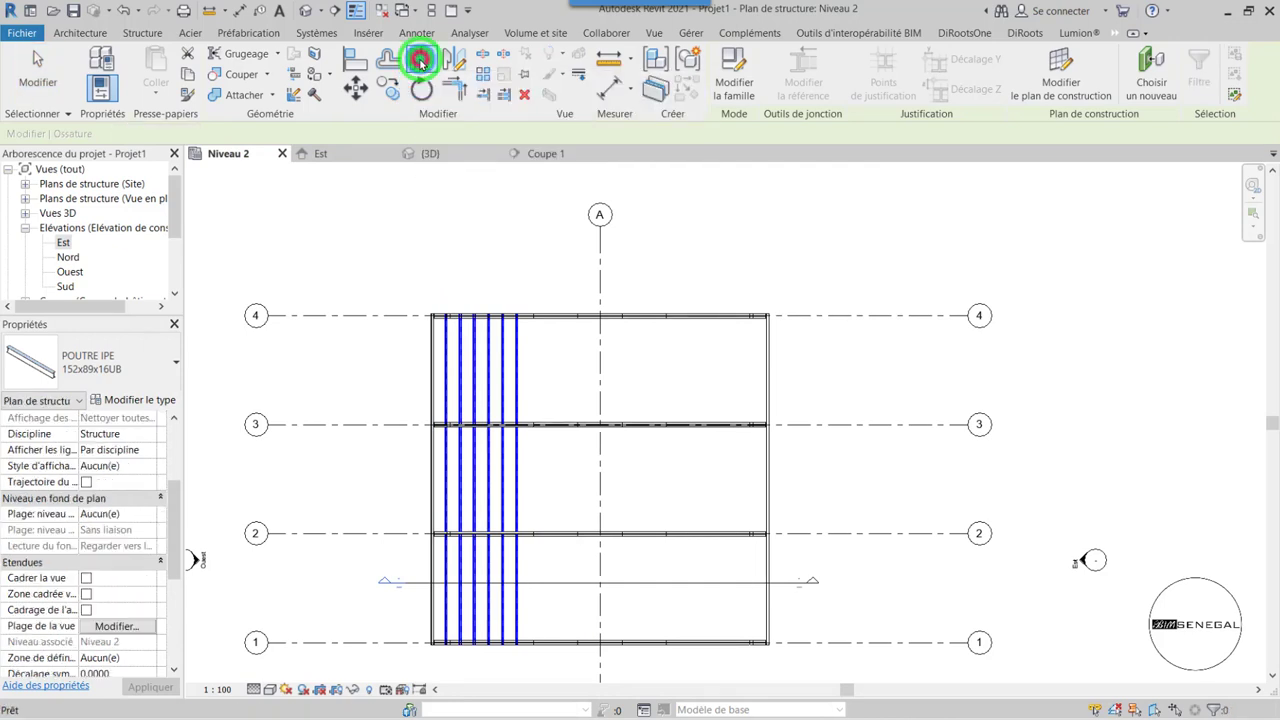
{"action": "left_click", "coordinate": [599, 271]}
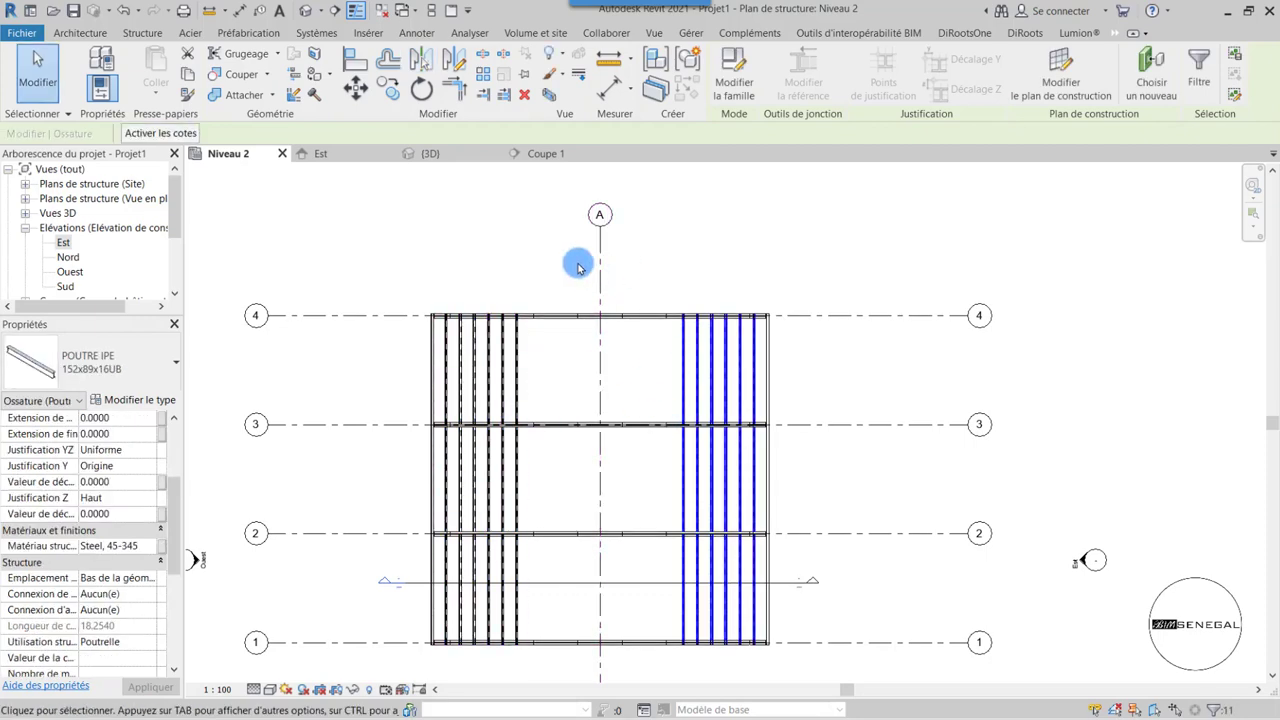
{"action": "left_click", "coordinate": [436, 153]}
{"action": "scroll", "coordinate": [886, 560], "scroll_direction": "up", "scroll_amount": 5}
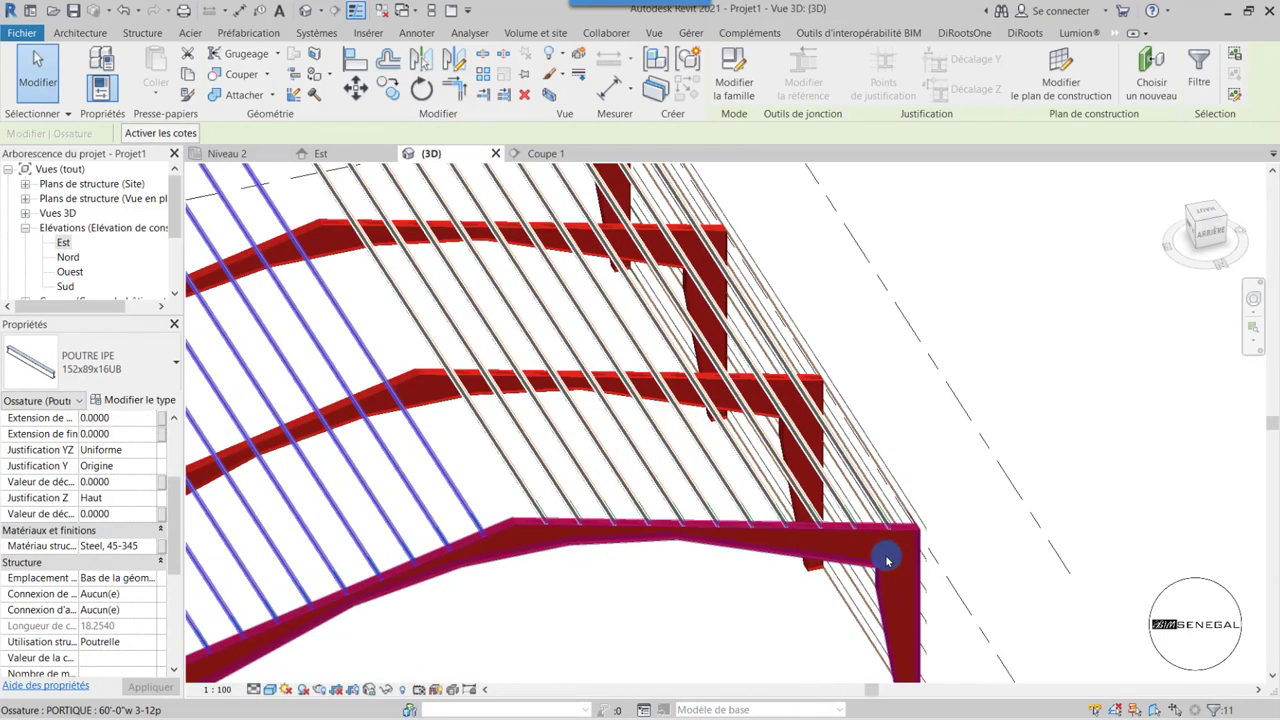
{"action": "scroll", "coordinate": [886, 560], "scroll_direction": "down", "scroll_amount": 2}
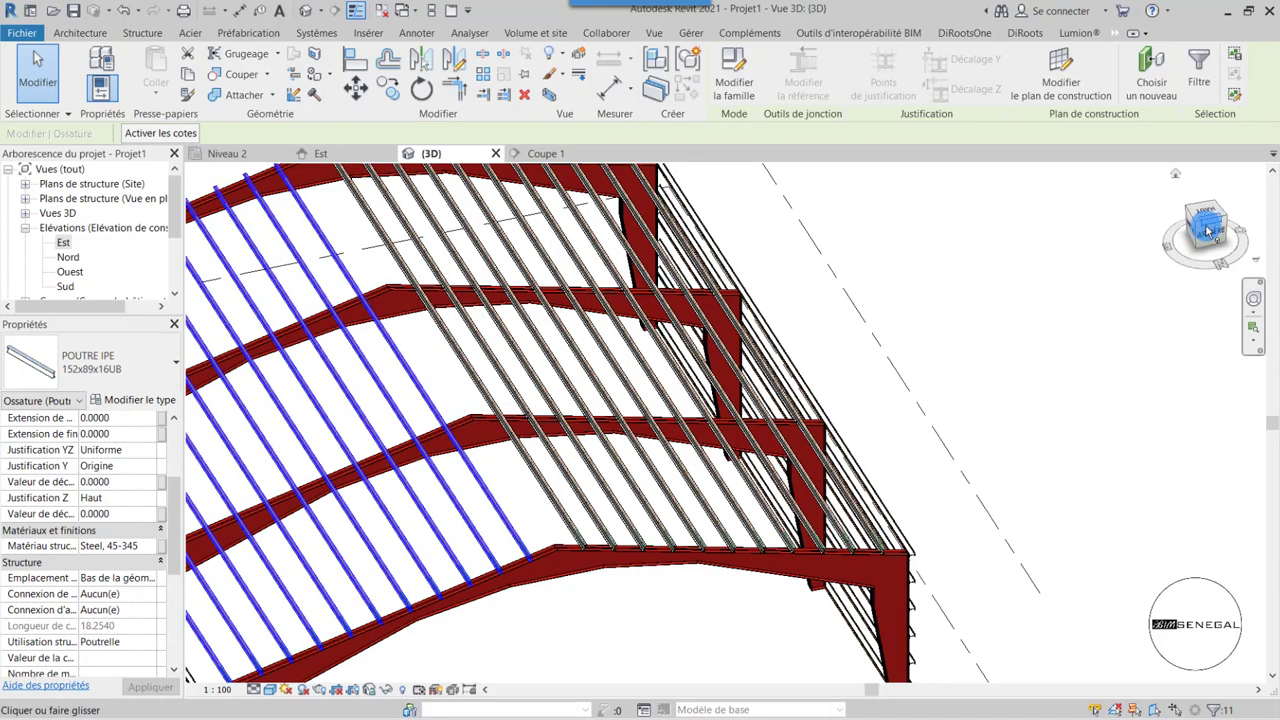
{"action": "left_click", "coordinate": [1208, 232]}
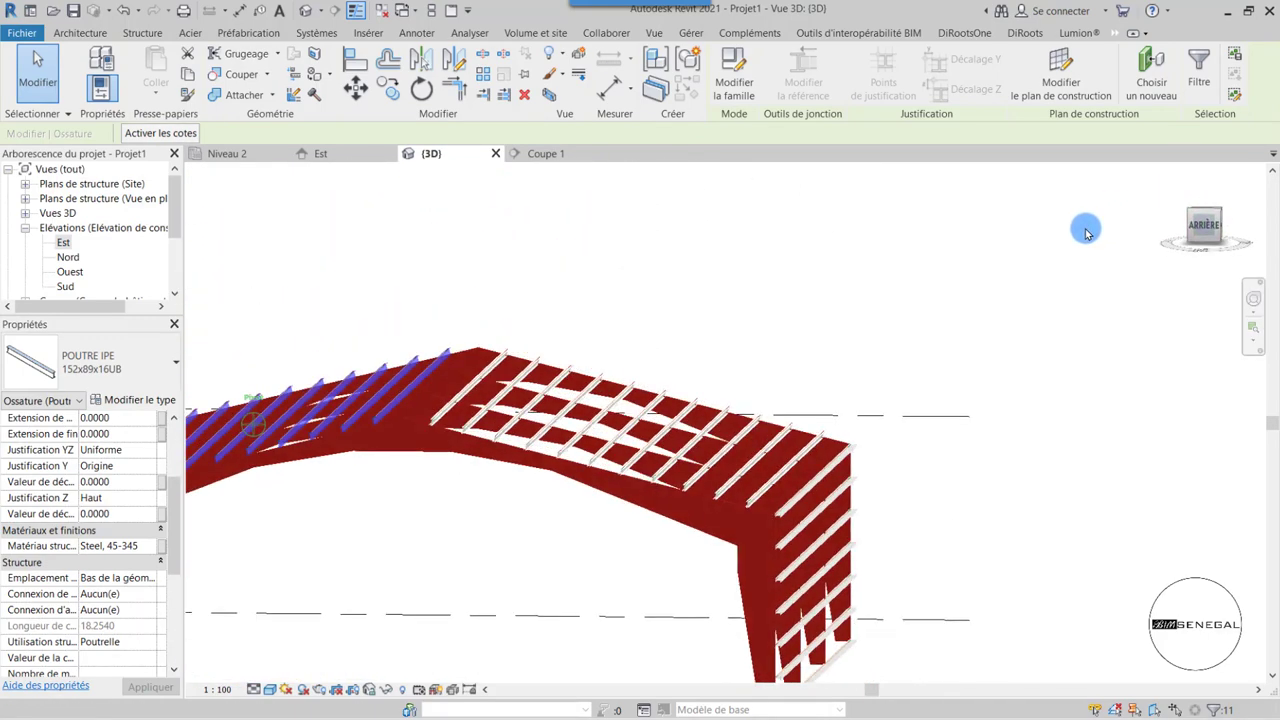
{"action": "scroll", "coordinate": [663, 414], "scroll_direction": "up", "scroll_amount": 4}
{"action": "scroll", "coordinate": [670, 440], "scroll_direction": "up", "scroll_amount": 2}
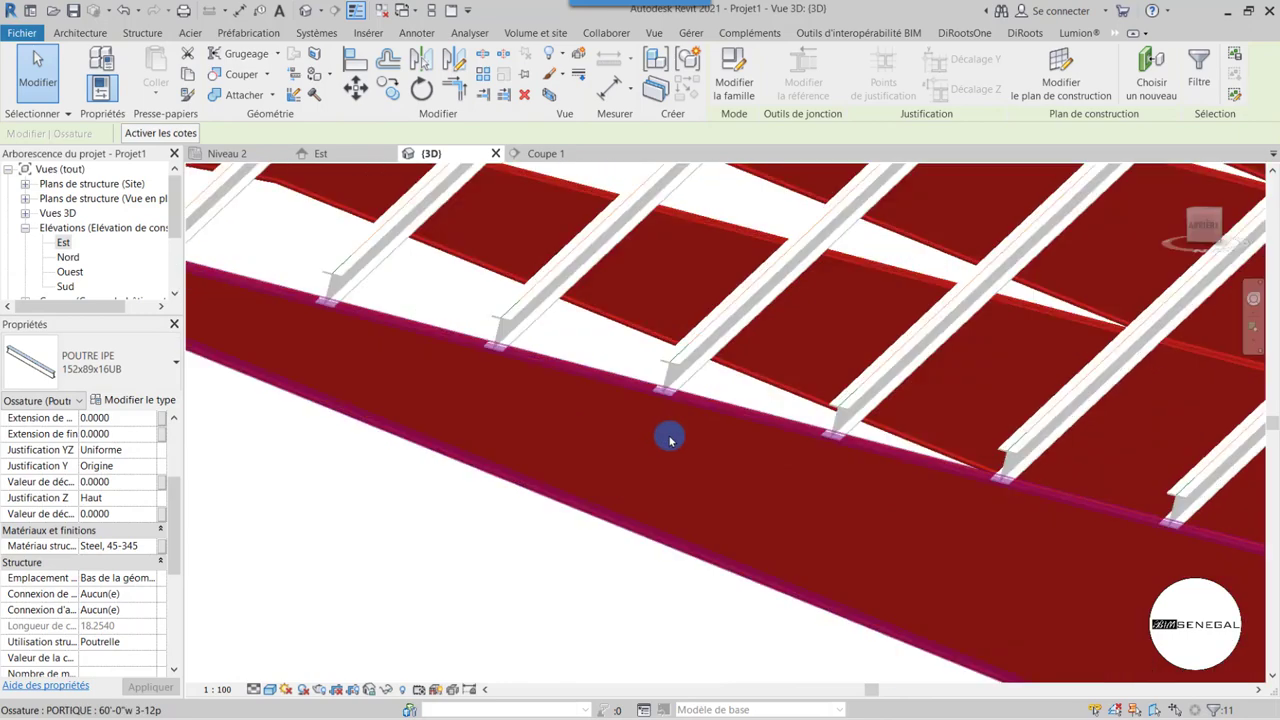
{"action": "scroll", "coordinate": [674, 543], "scroll_direction": "down", "scroll_amount": 3}
{"action": "scroll", "coordinate": [920, 551], "scroll_direction": "down", "scroll_amount": 2}
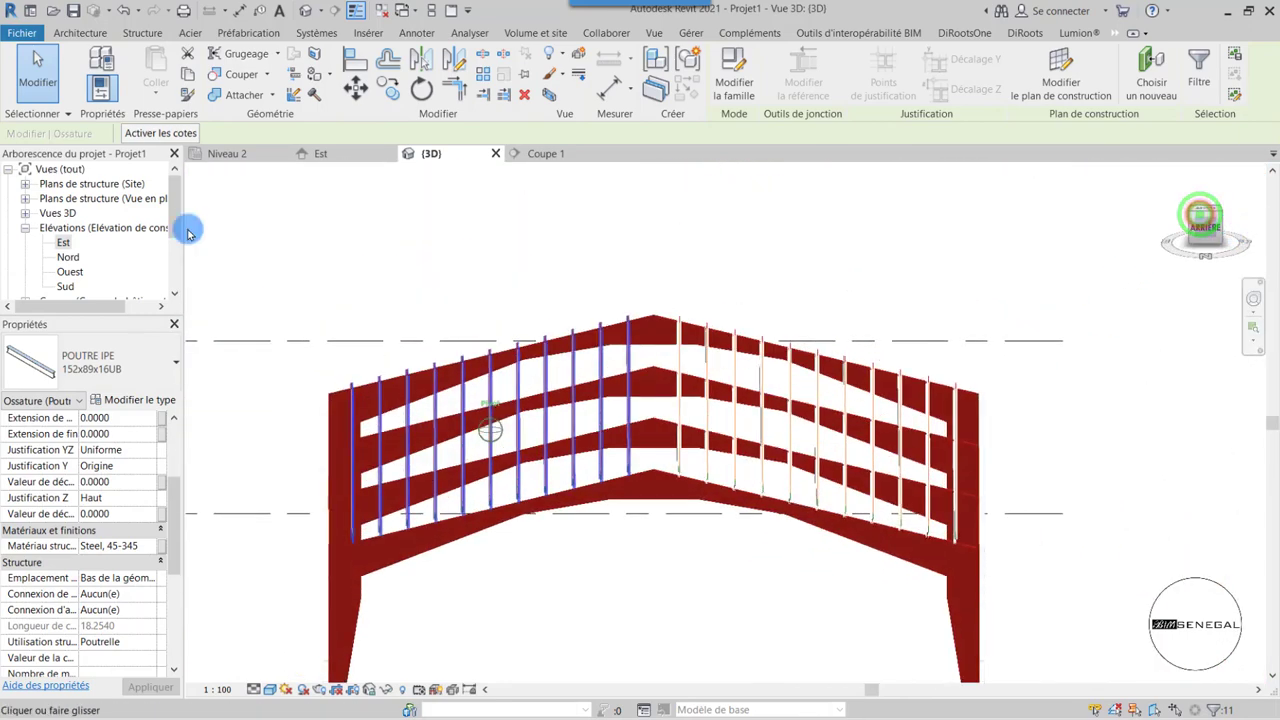
{"action": "mouse_move", "coordinate": [186, 229]}
{"action": "middle_mouse_down", "text": "shift"}
{"action": "mouse_move", "coordinate": [567, 390]}
{"action": "mouse_move", "coordinate": [760, 300]}
{"action": "middle_mouse_up", "text": "shift"}
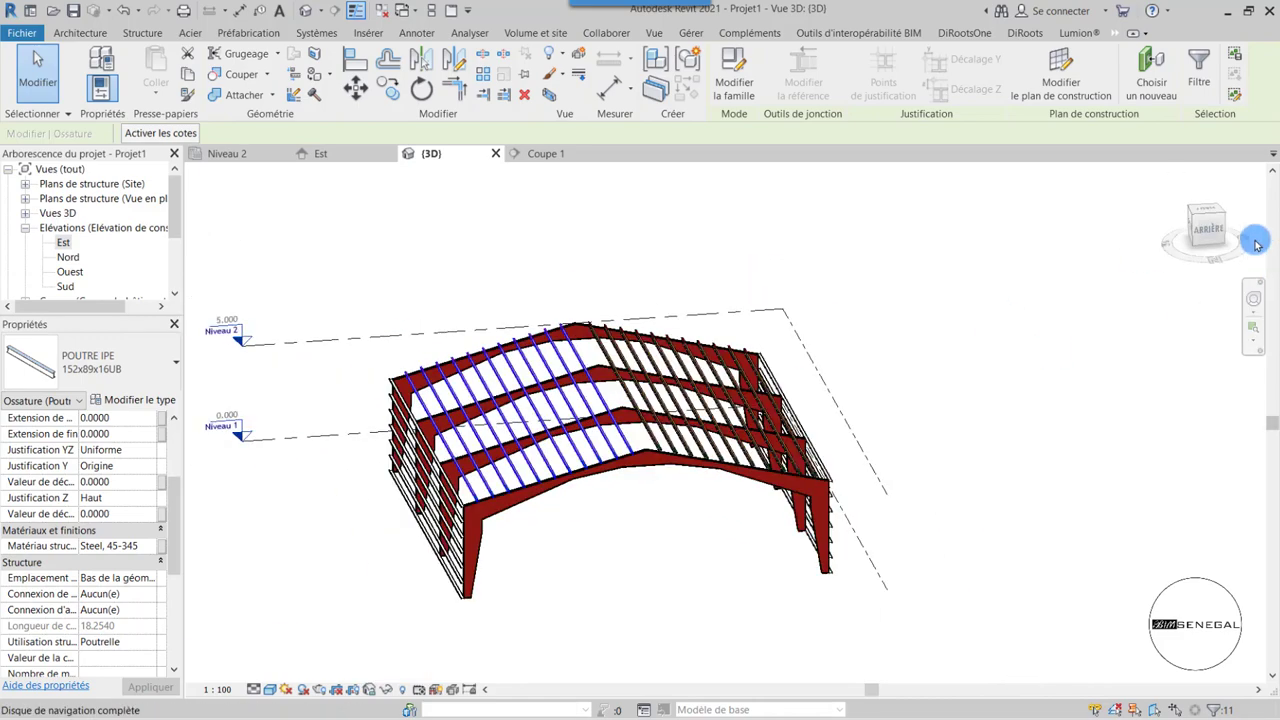
{"action": "left_click", "coordinate": [1211, 220]}
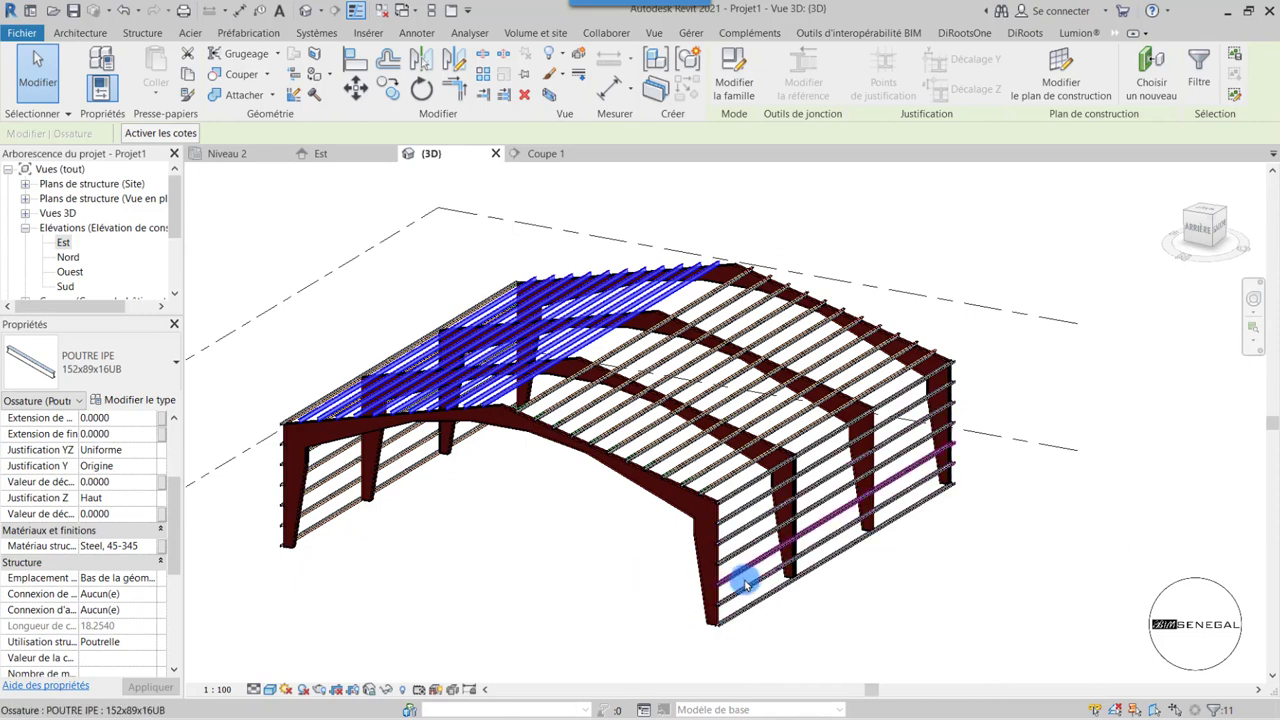
{"action": "scroll", "coordinate": [743, 580], "scroll_direction": "down", "scroll_amount": 2}
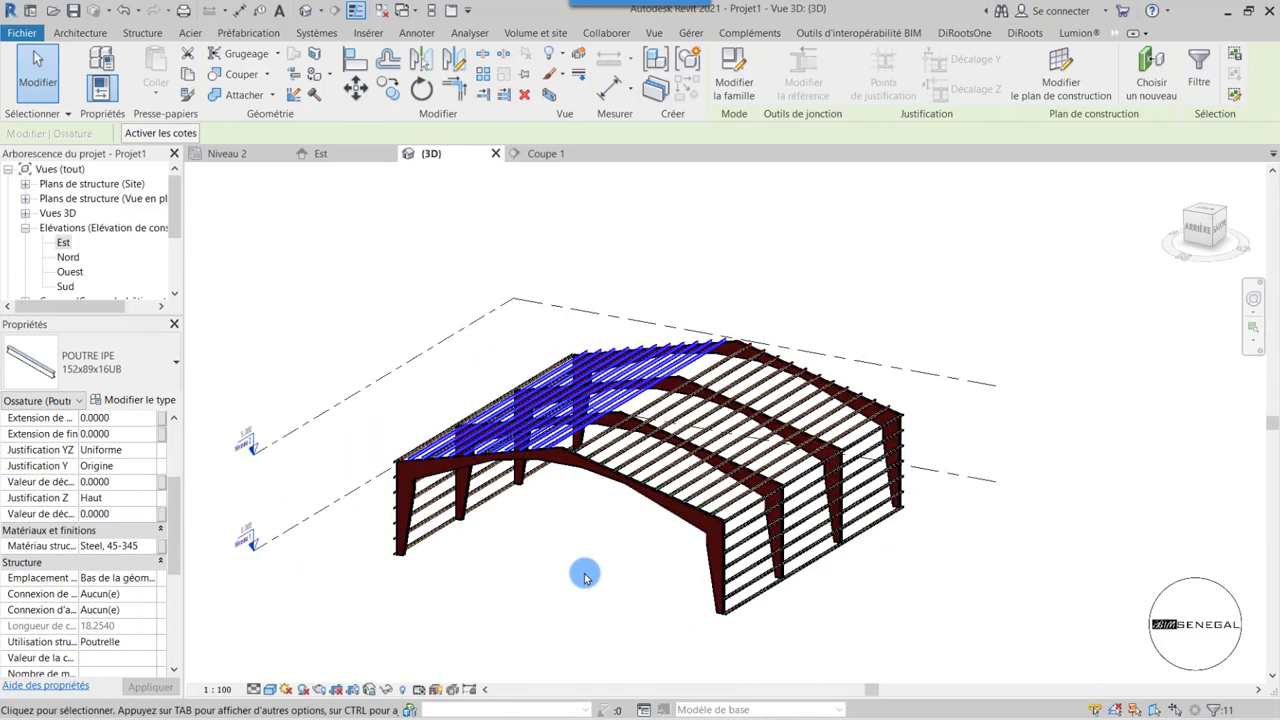
{"action": "scroll", "coordinate": [570, 651], "scroll_direction": "up", "scroll_amount": 1}
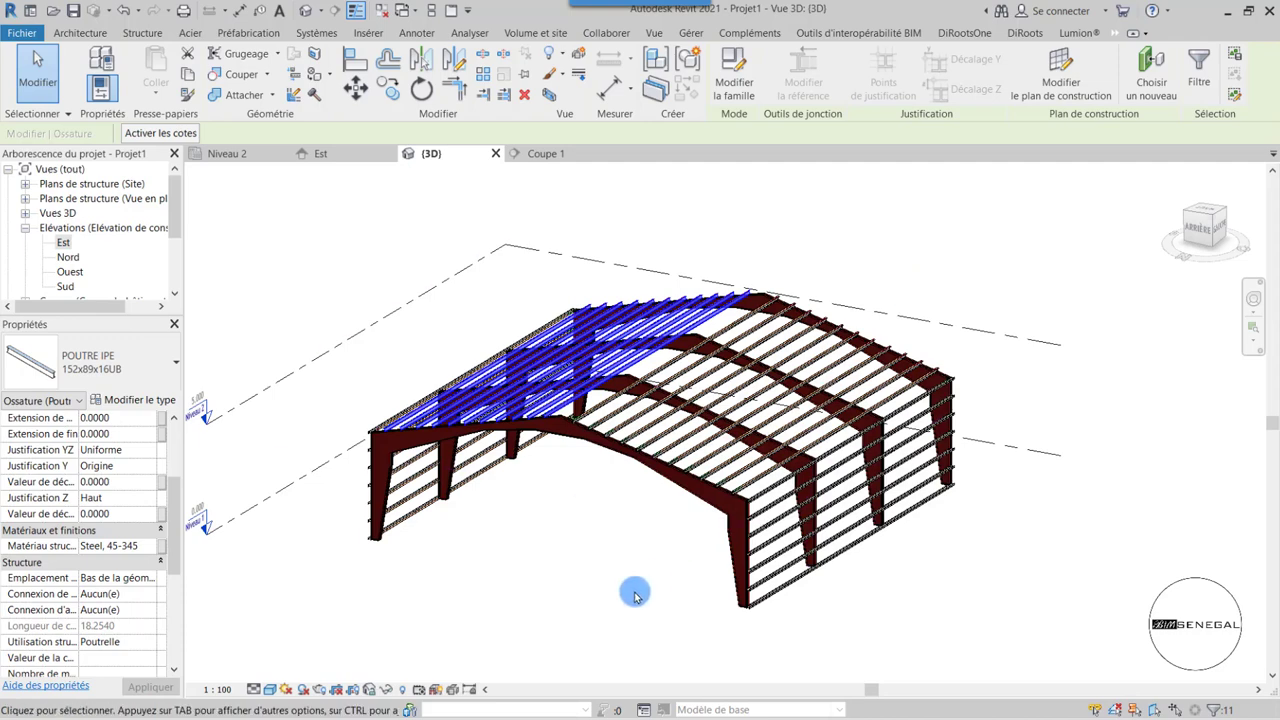
{"action": "left_click", "coordinate": [612, 640]}
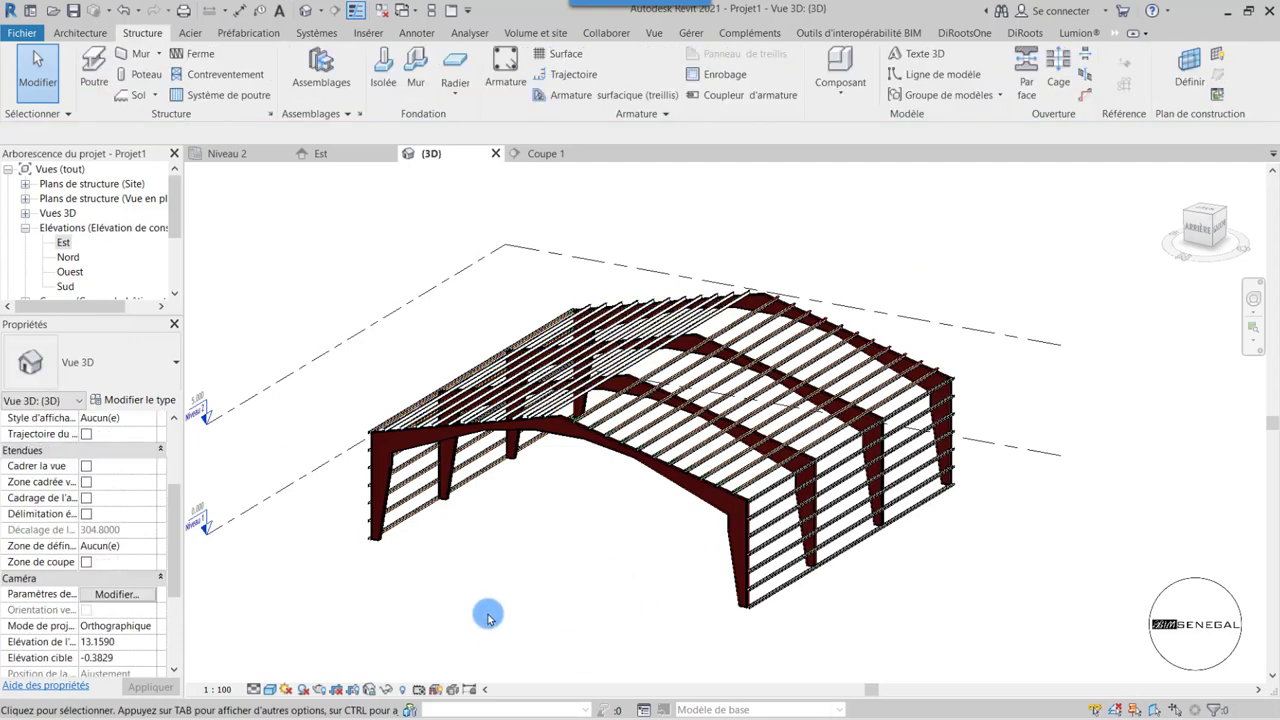
- Start a new beam system with its work plane set on the end portal frame's face
{"action": "left_click", "coordinate": [201, 94]}
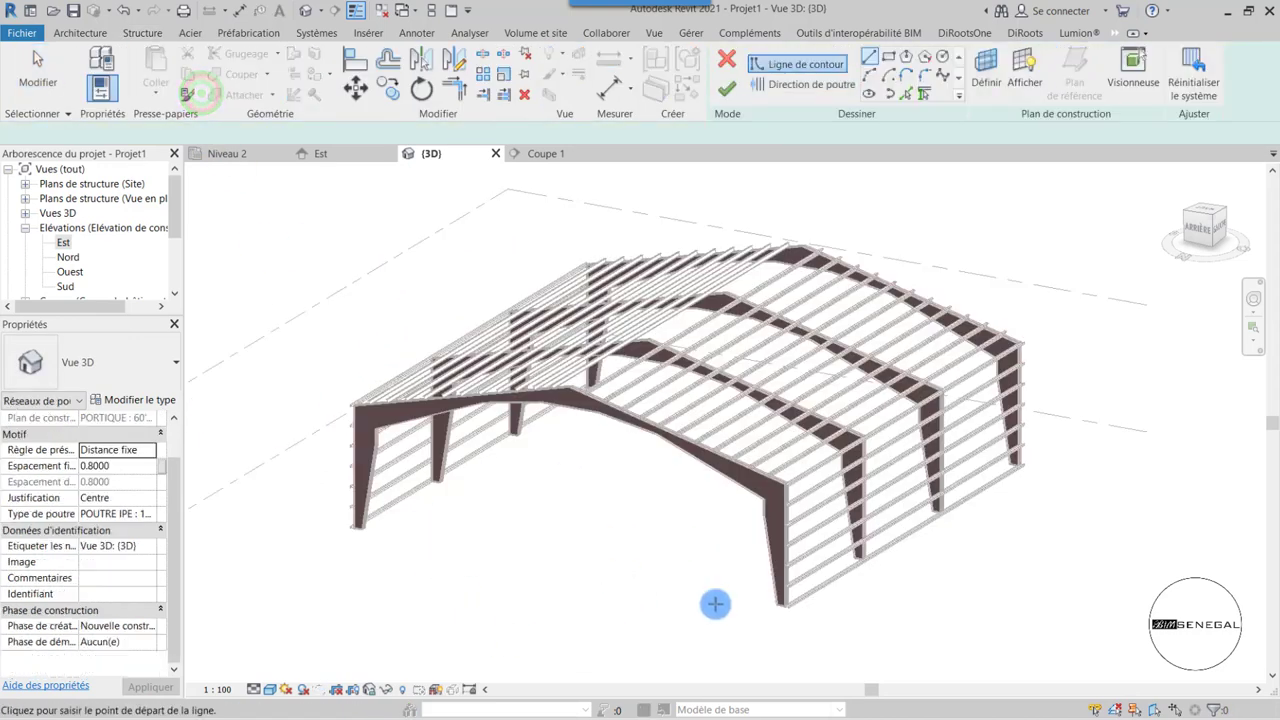
{"action": "left_click", "coordinate": [983, 60]}
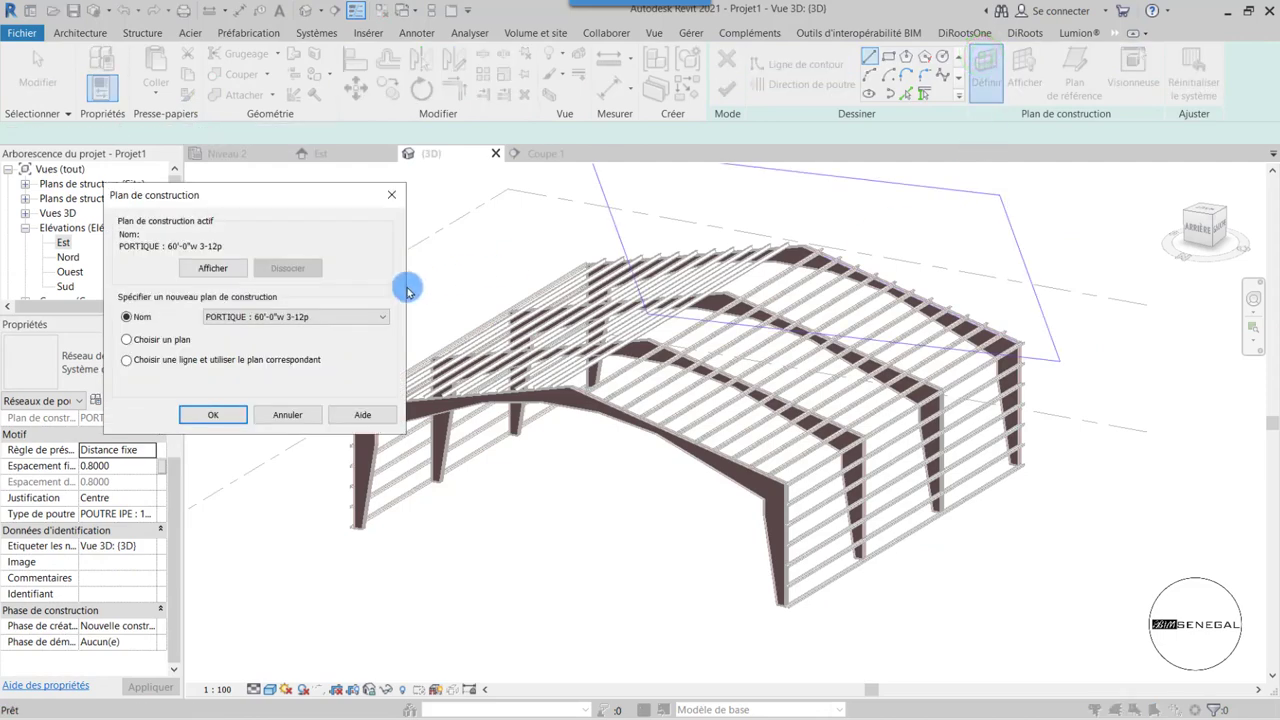
{"action": "left_click", "coordinate": [216, 410]}
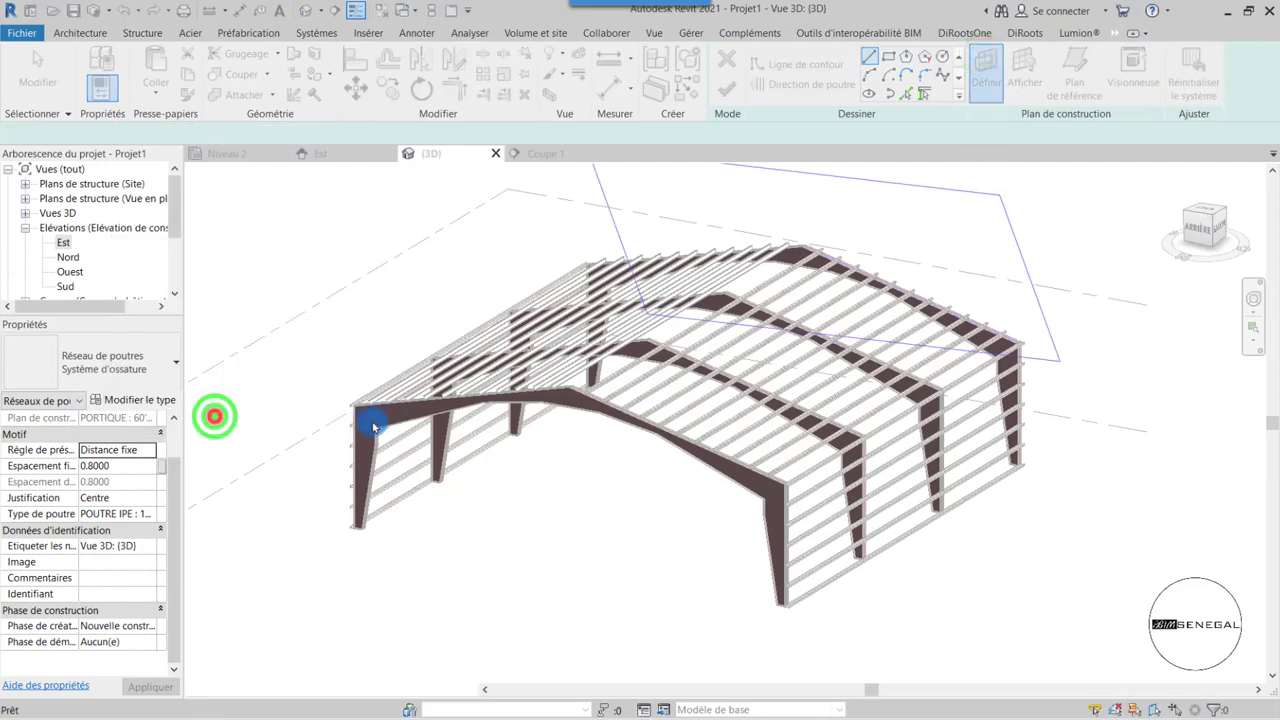
{"action": "scroll", "coordinate": [371, 423], "scroll_direction": "up", "scroll_amount": 2}
{"action": "scroll", "coordinate": [349, 414], "scroll_direction": "up", "scroll_amount": 3}
{"action": "scroll", "coordinate": [360, 411], "scroll_direction": "up", "scroll_amount": 3}
{"action": "scroll", "coordinate": [380, 425], "scroll_direction": "up", "scroll_amount": 3}
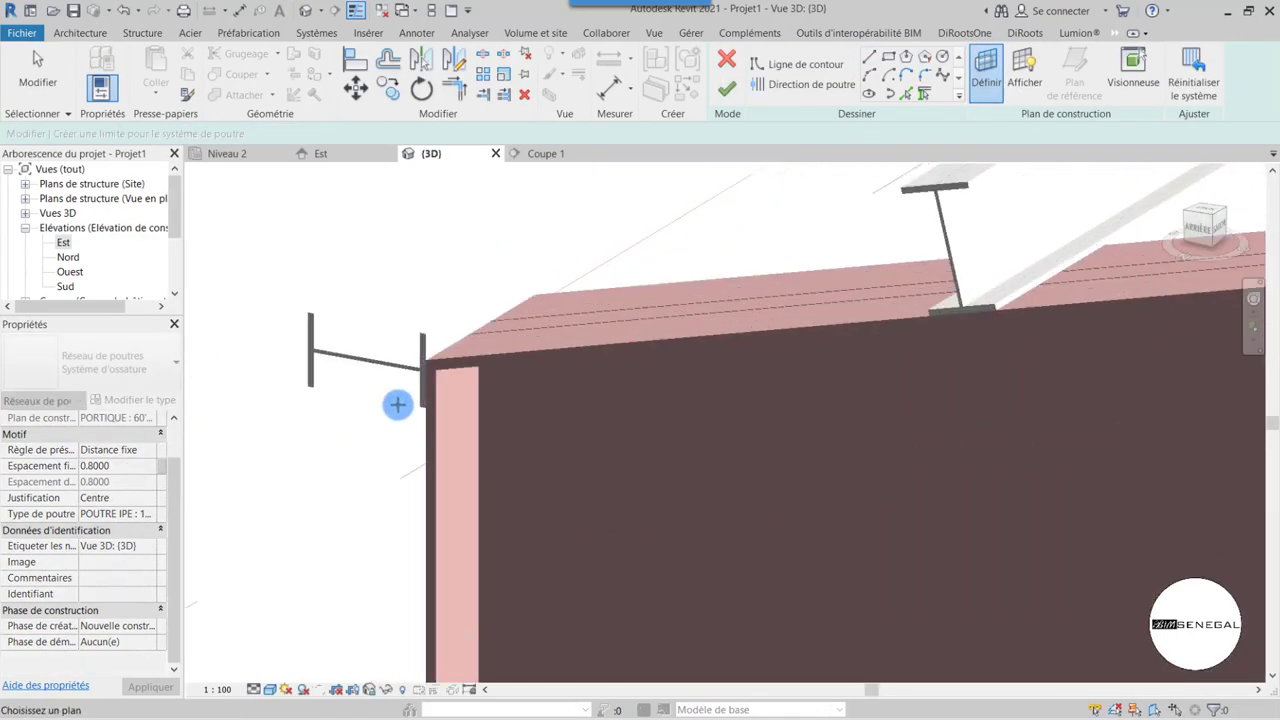
{"action": "scroll", "coordinate": [425, 370], "scroll_direction": "up", "scroll_amount": 3}
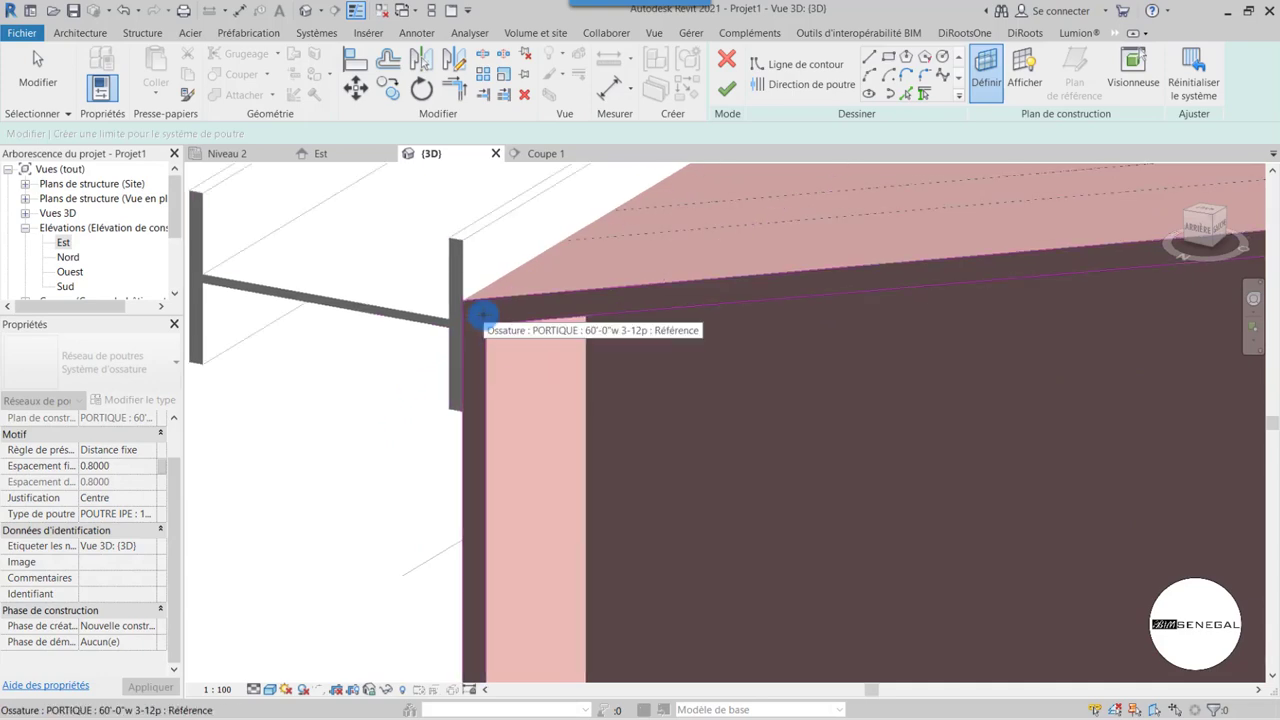
{"action": "left_click", "coordinate": [481, 314]}
{"action": "scroll", "coordinate": [309, 403], "scroll_direction": "down", "scroll_amount": 3}
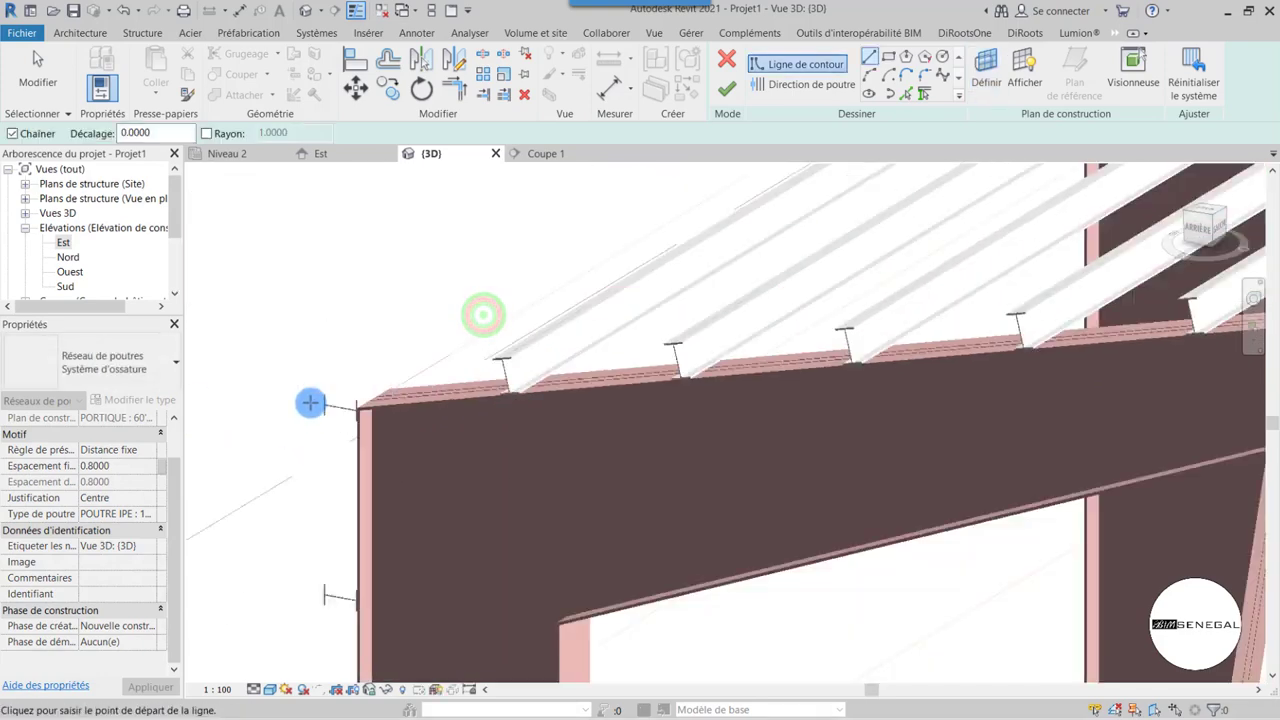
{"action": "scroll", "coordinate": [337, 380], "scroll_direction": "down", "scroll_amount": 3}
{"action": "scroll", "coordinate": [420, 368], "scroll_direction": "down", "scroll_amount": 2}
{"action": "scroll", "coordinate": [432, 364], "scroll_direction": "down", "scroll_amount": 3}
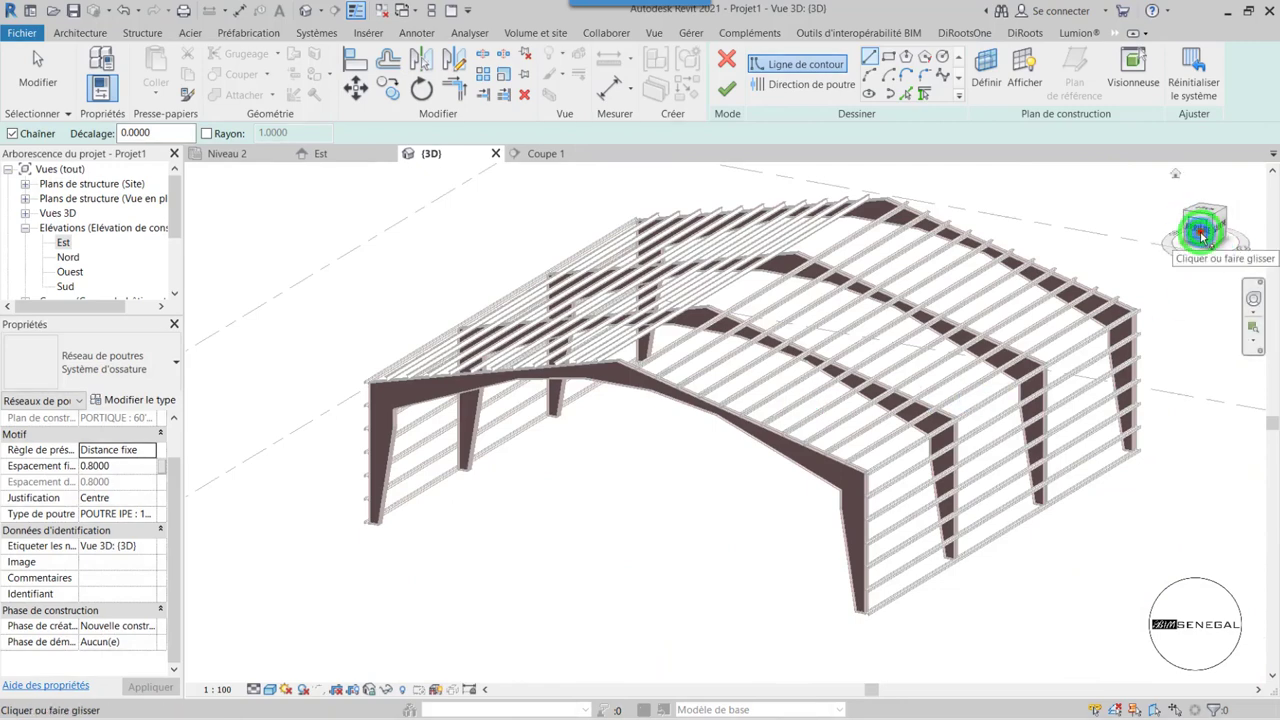
- View the frame from the back (ARRIÈRE) at Élevé detail level with the Ligne cachée visual style
{"action": "left_click", "coordinate": [1201, 233]}
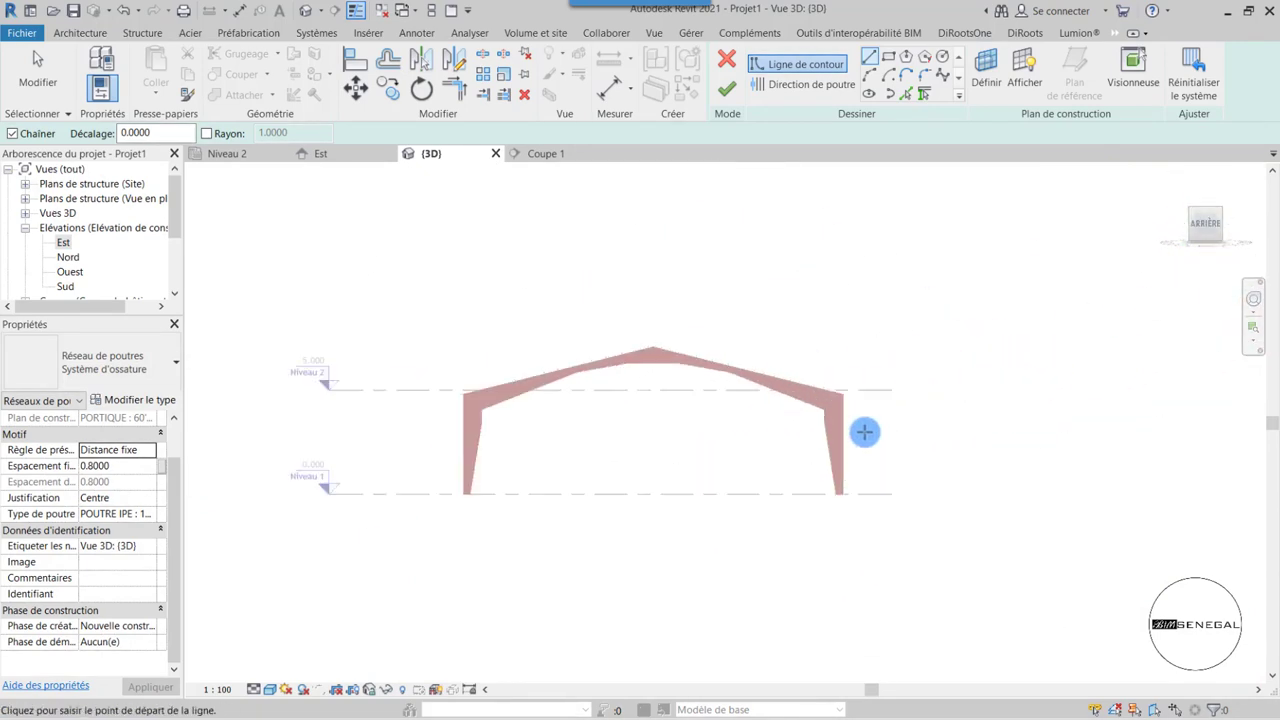
{"action": "scroll", "coordinate": [865, 432], "scroll_direction": "up", "scroll_amount": 1}
{"action": "scroll", "coordinate": [439, 399], "scroll_direction": "up", "scroll_amount": 2}
{"action": "scroll", "coordinate": [386, 429], "scroll_direction": "up", "scroll_amount": 2}
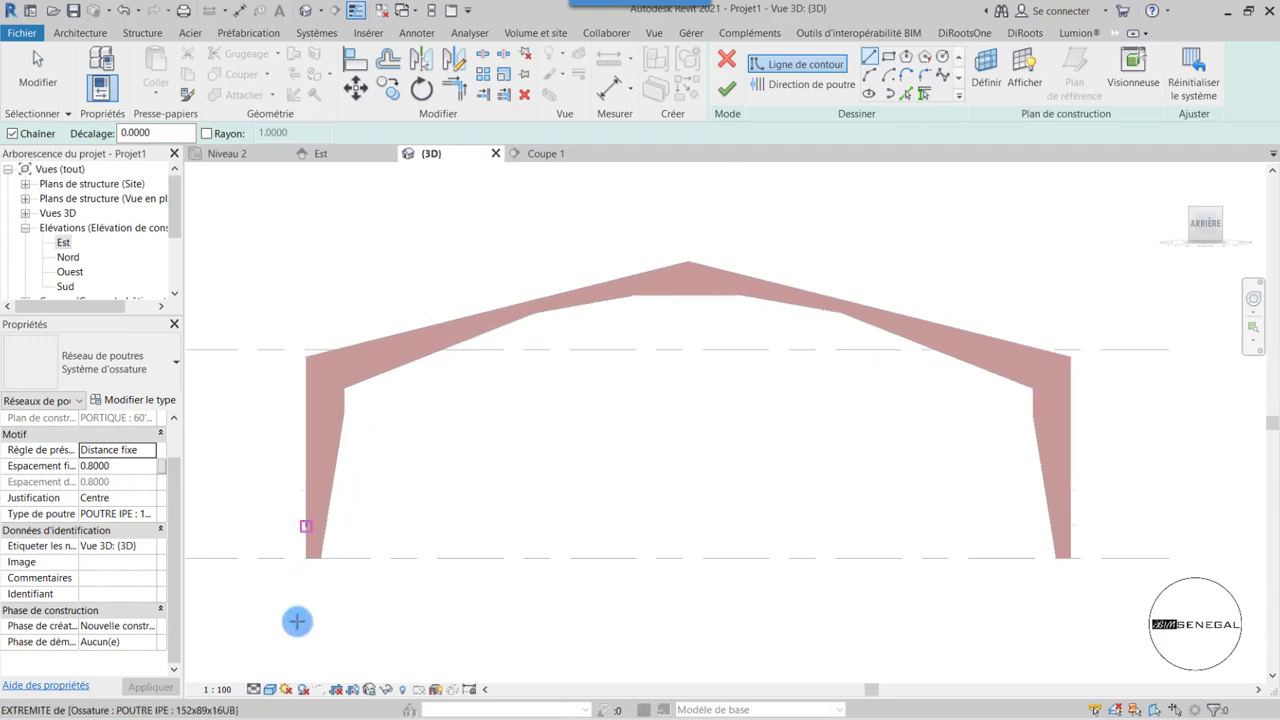
{"action": "left_click", "coordinate": [269, 690]}
{"action": "left_click", "coordinate": [255, 689]}
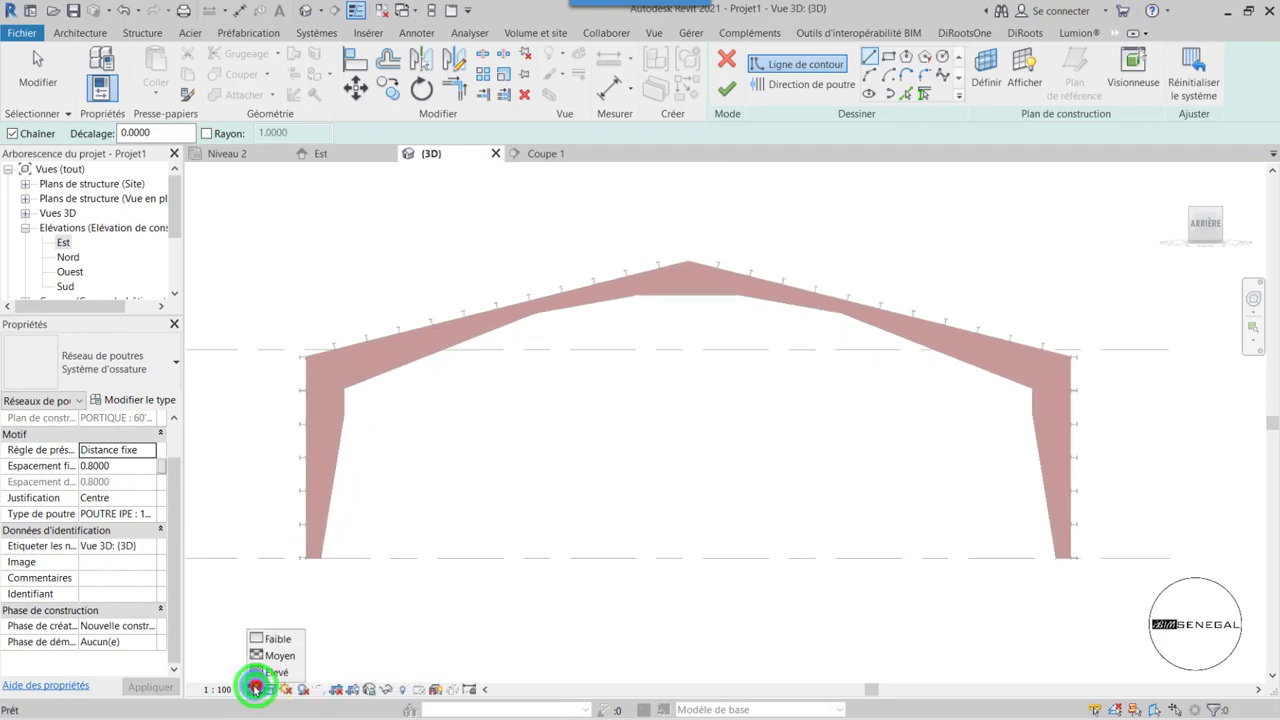
{"action": "left_click", "coordinate": [273, 672]}
{"action": "left_click", "coordinate": [269, 689]}
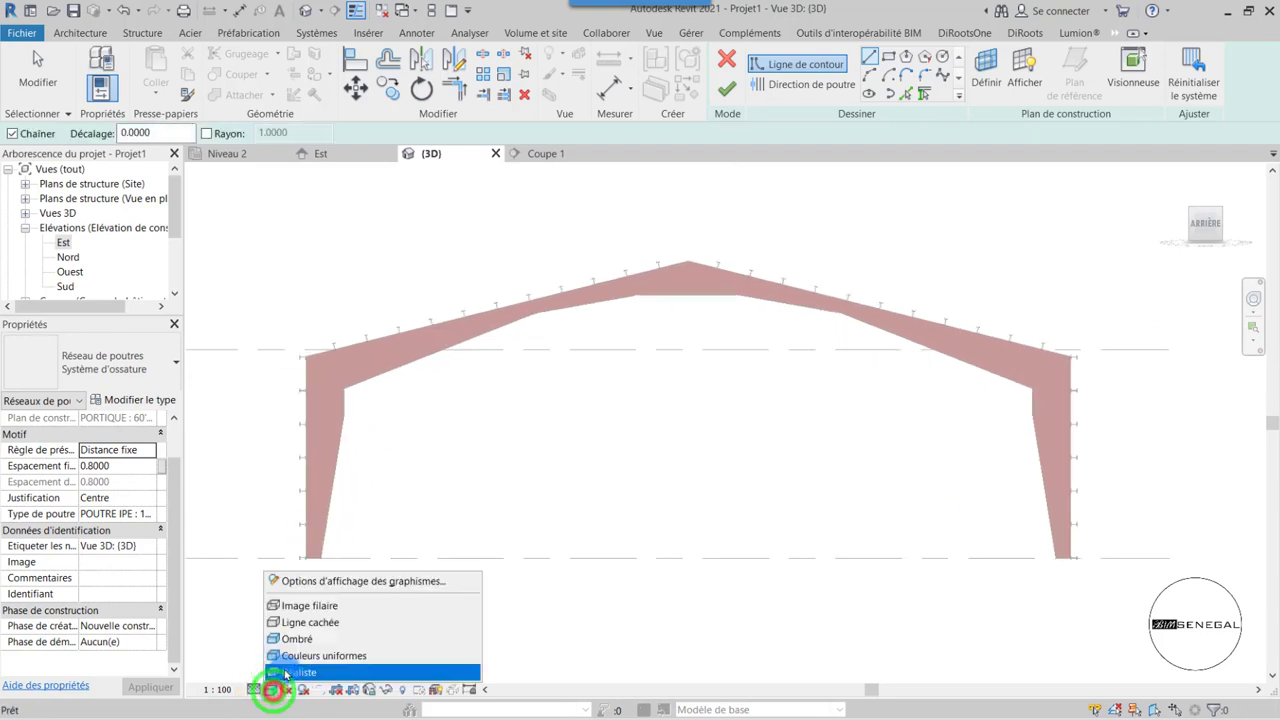
{"action": "left_click", "coordinate": [301, 625]}
{"action": "scroll", "coordinate": [271, 337], "scroll_direction": "up", "scroll_amount": 3}
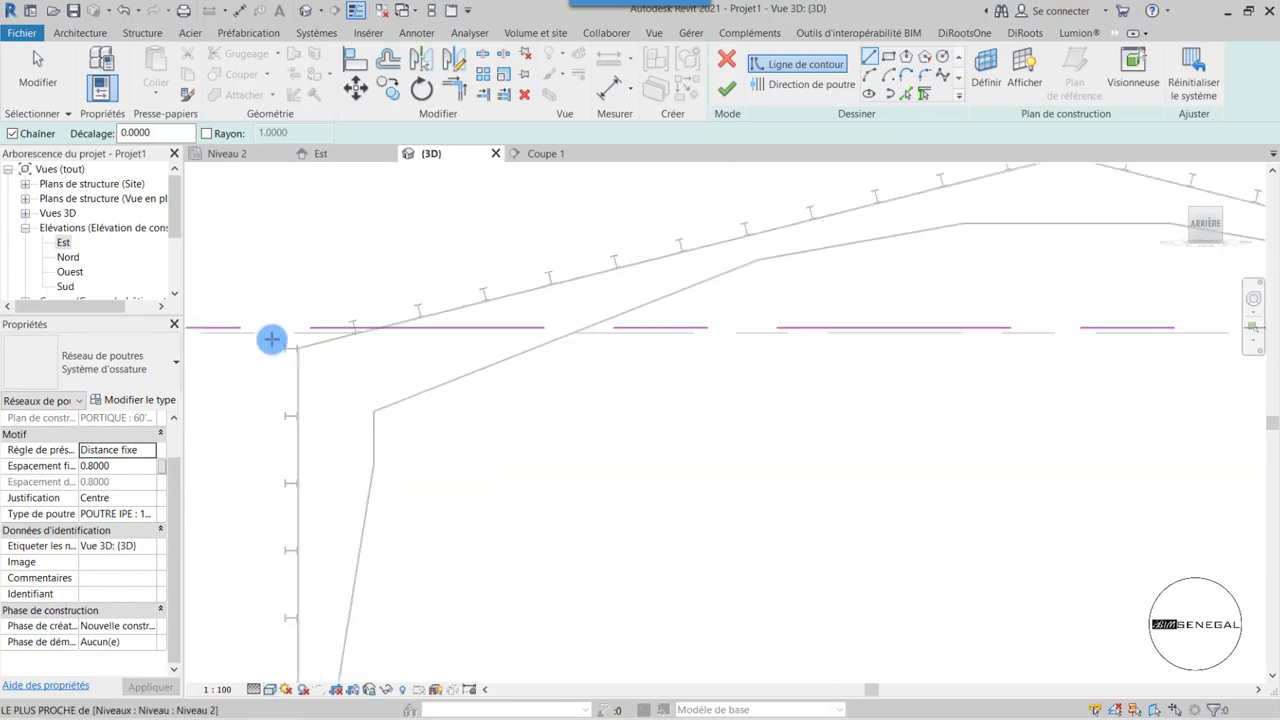
{"action": "scroll", "coordinate": [340, 350], "scroll_direction": "up", "scroll_amount": 3}
{"action": "scroll", "coordinate": [610, 372], "scroll_direction": "down", "scroll_amount": 3}
{"action": "scroll", "coordinate": [407, 451], "scroll_direction": "down", "scroll_amount": 2}
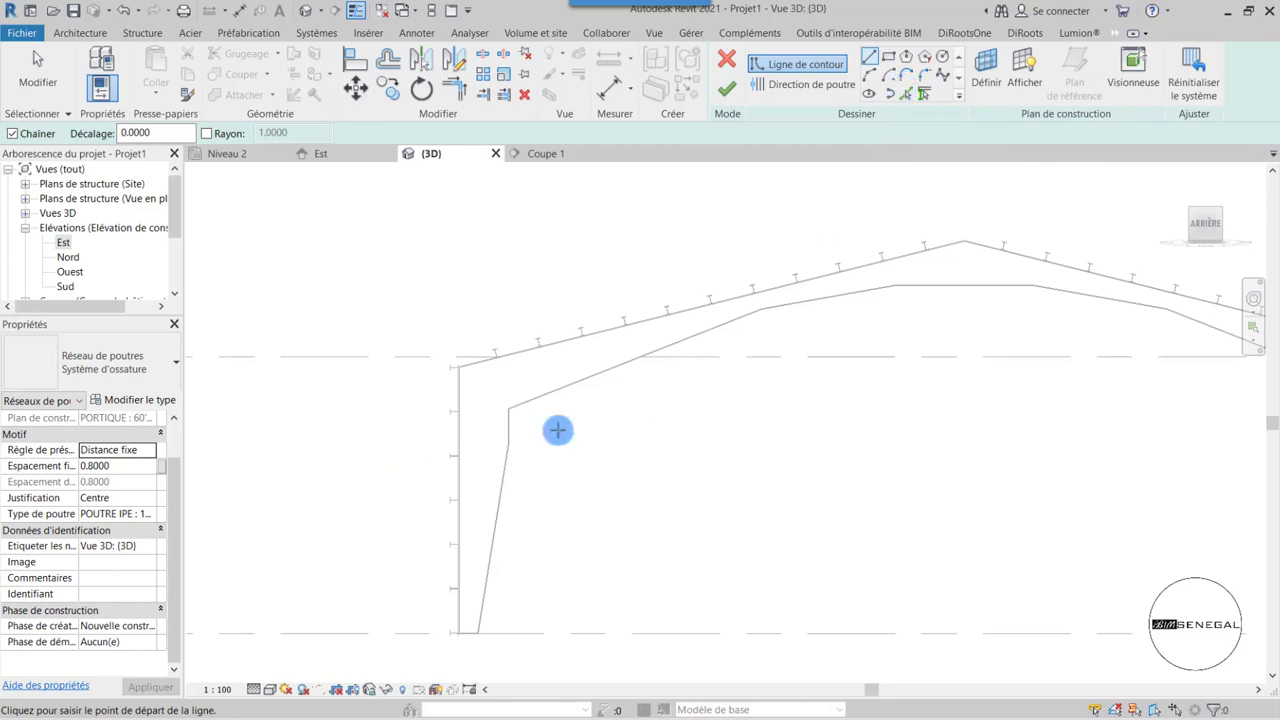
{"action": "scroll", "coordinate": [565, 400], "scroll_direction": "down", "scroll_amount": 3}
{"action": "scroll", "coordinate": [820, 485], "scroll_direction": "up", "scroll_amount": 2}
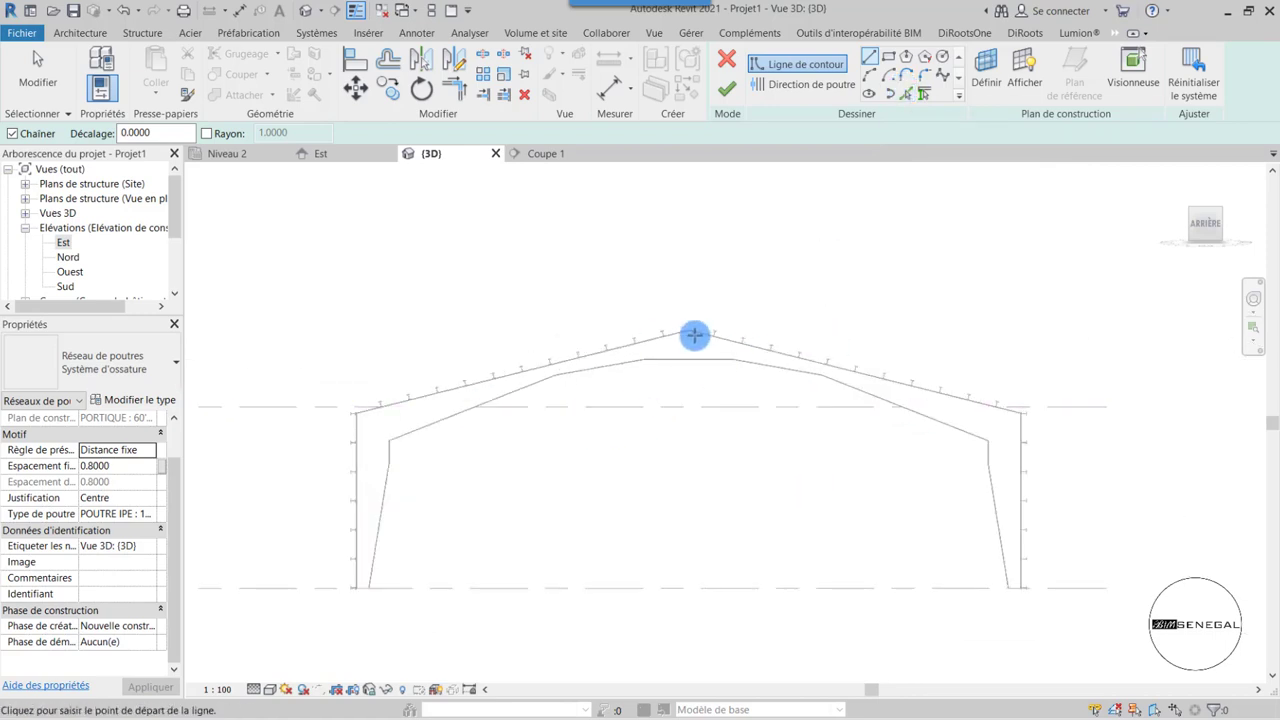
- Pick the left column, both rafters and the right column as beam-system boundary lines
{"action": "left_click", "coordinate": [906, 95]}
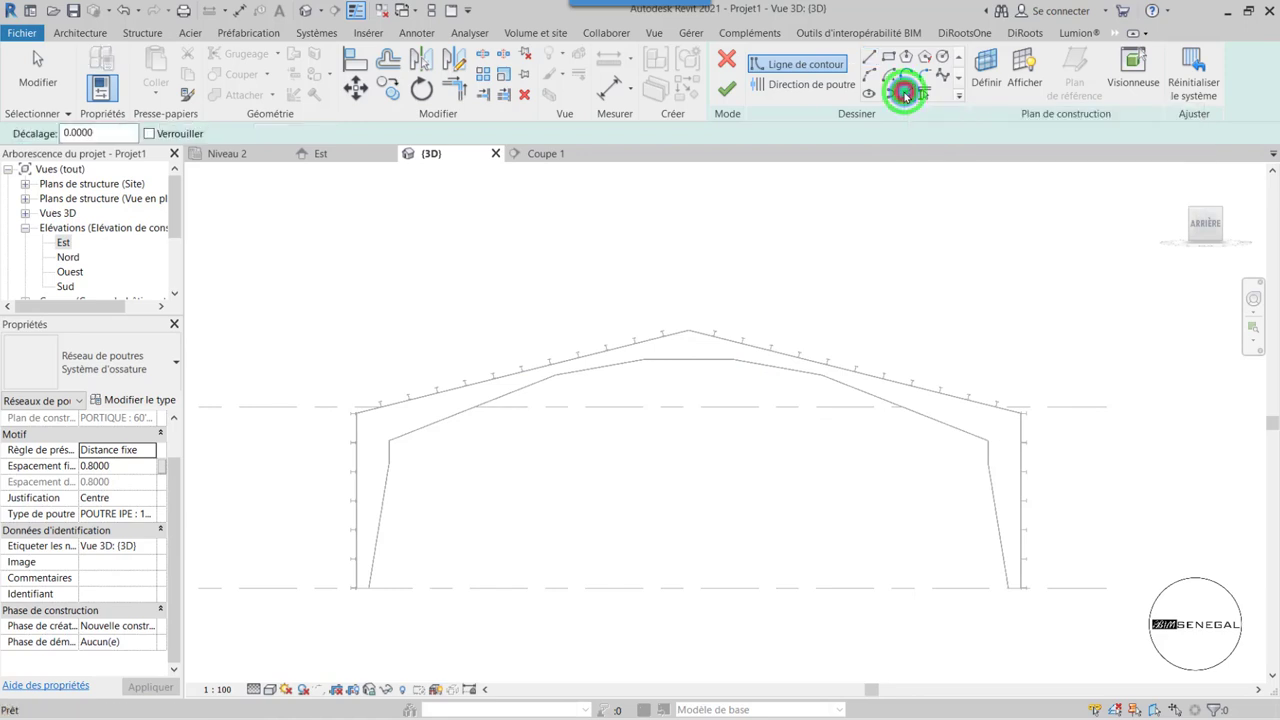
{"action": "scroll", "coordinate": [406, 465], "scroll_direction": "up", "scroll_amount": 3}
{"action": "scroll", "coordinate": [366, 608], "scroll_direction": "up", "scroll_amount": 2}
{"action": "scroll", "coordinate": [386, 623], "scroll_direction": "down", "scroll_amount": 3}
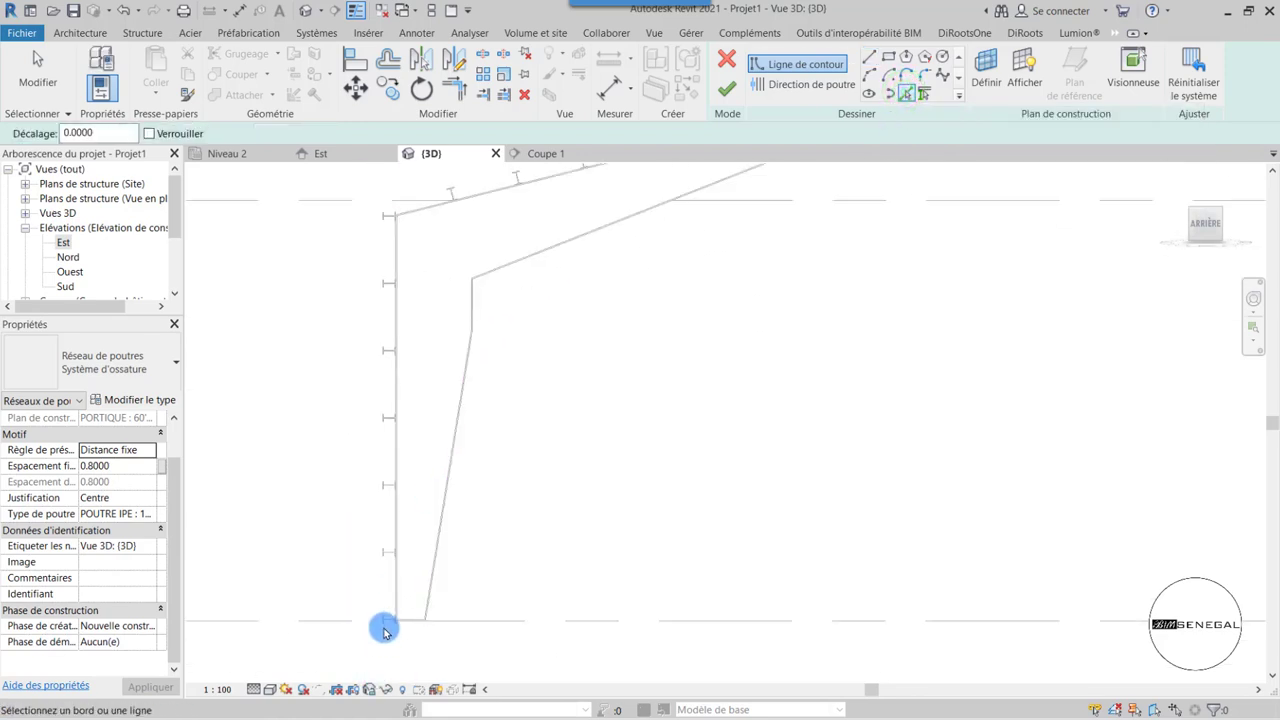
{"action": "scroll", "coordinate": [386, 623], "scroll_direction": "up", "scroll_amount": 2}
{"action": "scroll", "coordinate": [386, 623], "scroll_direction": "up", "scroll_amount": 2}
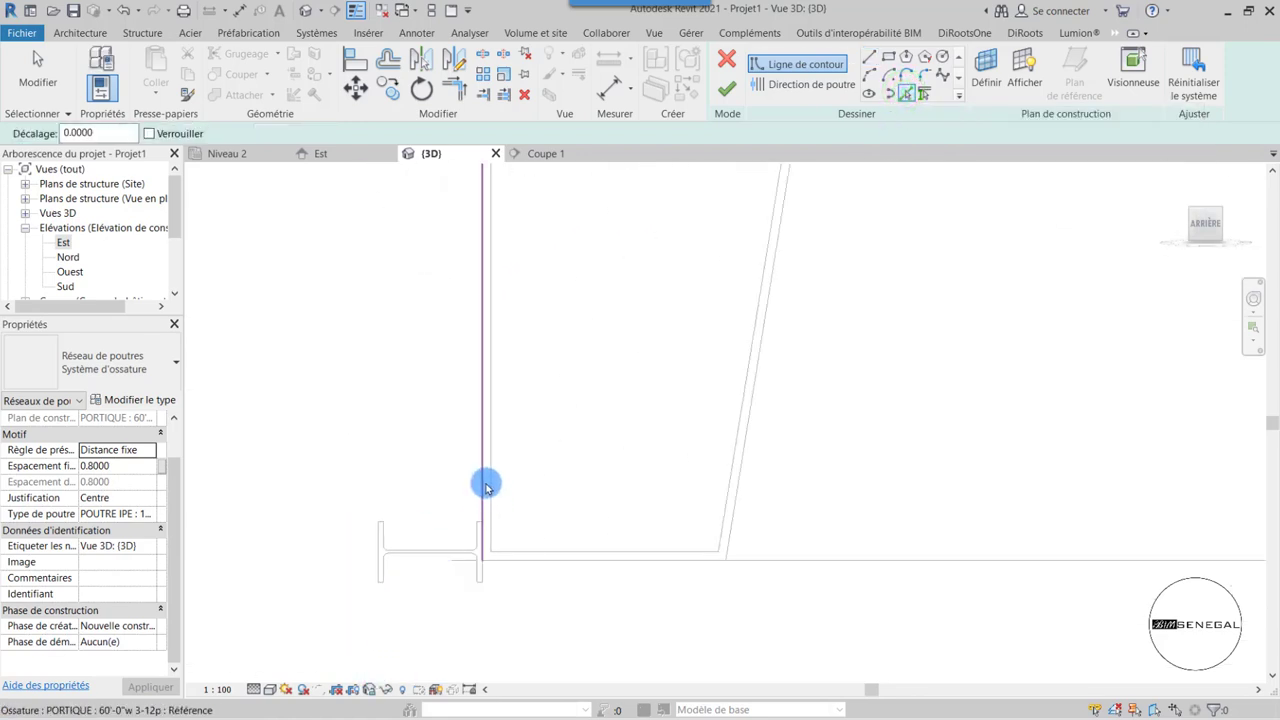
{"action": "left_click", "coordinate": [486, 486]}
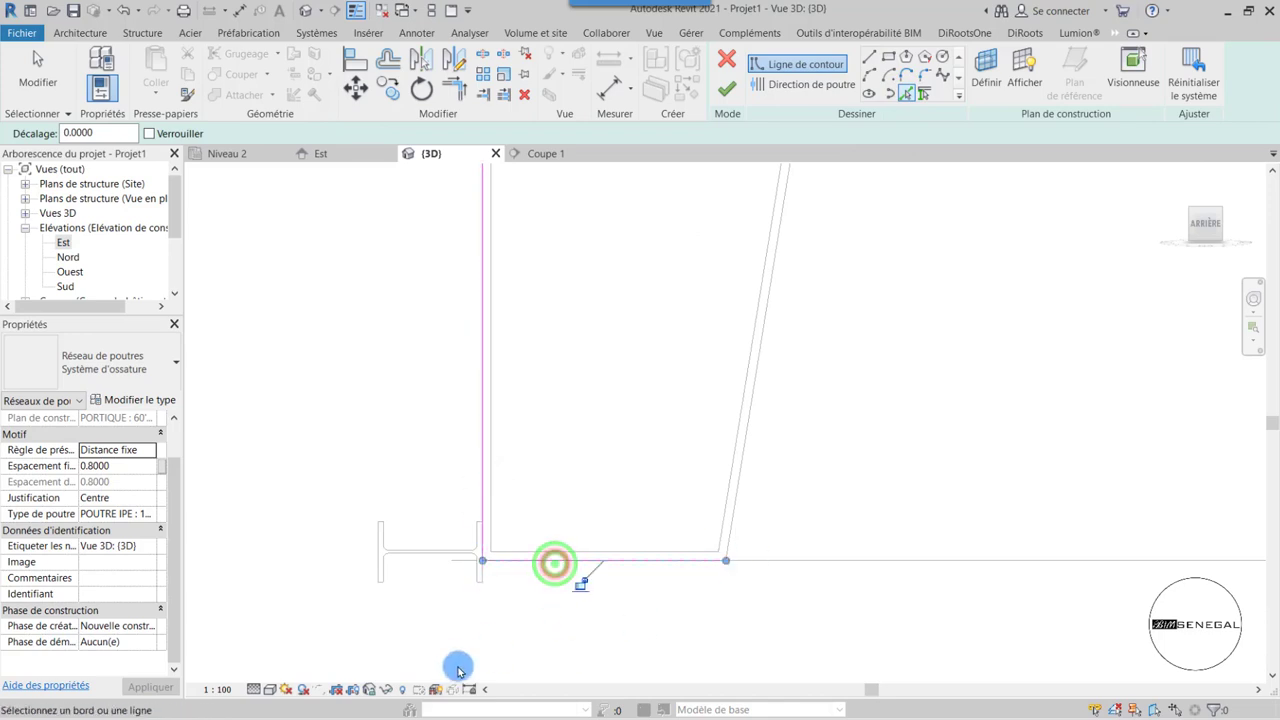
{"action": "scroll", "coordinate": [397, 557], "scroll_direction": "down", "scroll_amount": 2}
{"action": "scroll", "coordinate": [320, 500], "scroll_direction": "down", "scroll_amount": 2}
{"action": "scroll", "coordinate": [302, 438], "scroll_direction": "up", "scroll_amount": 3}
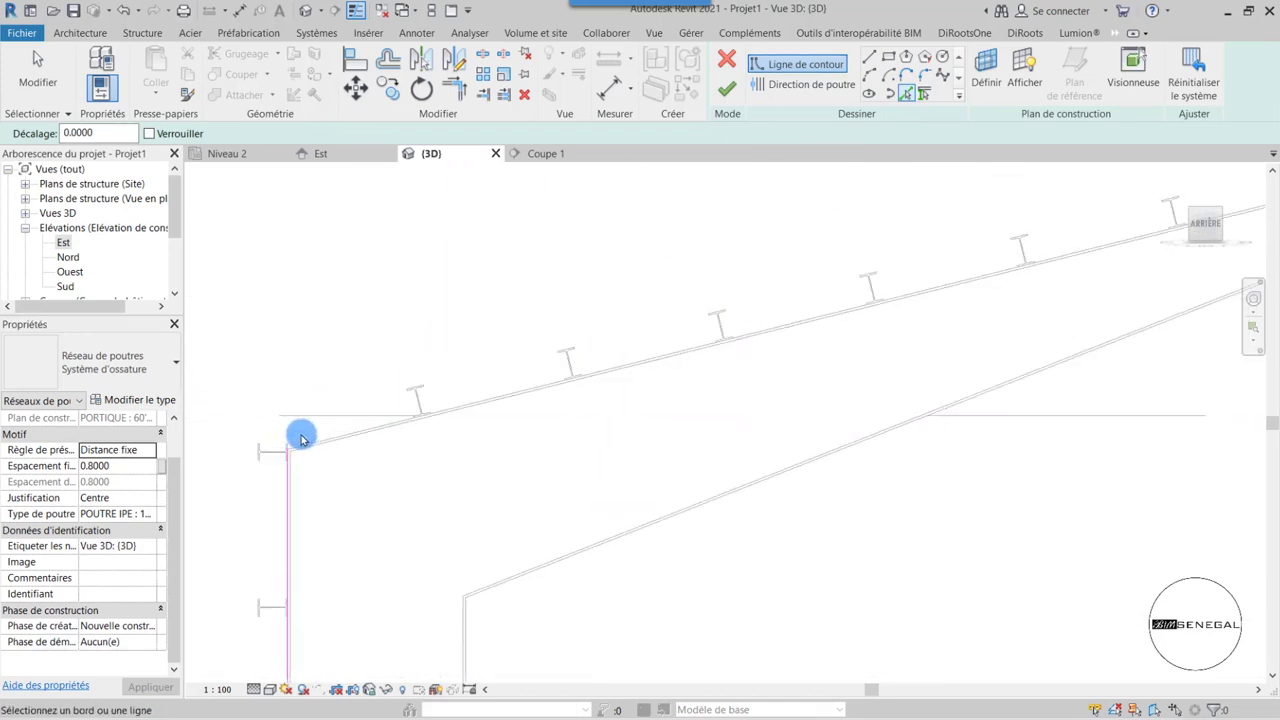
{"action": "scroll", "coordinate": [302, 438], "scroll_direction": "up", "scroll_amount": 2}
{"action": "left_click", "coordinate": [283, 497]}
{"action": "scroll", "coordinate": [280, 457], "scroll_direction": "down", "scroll_amount": 2}
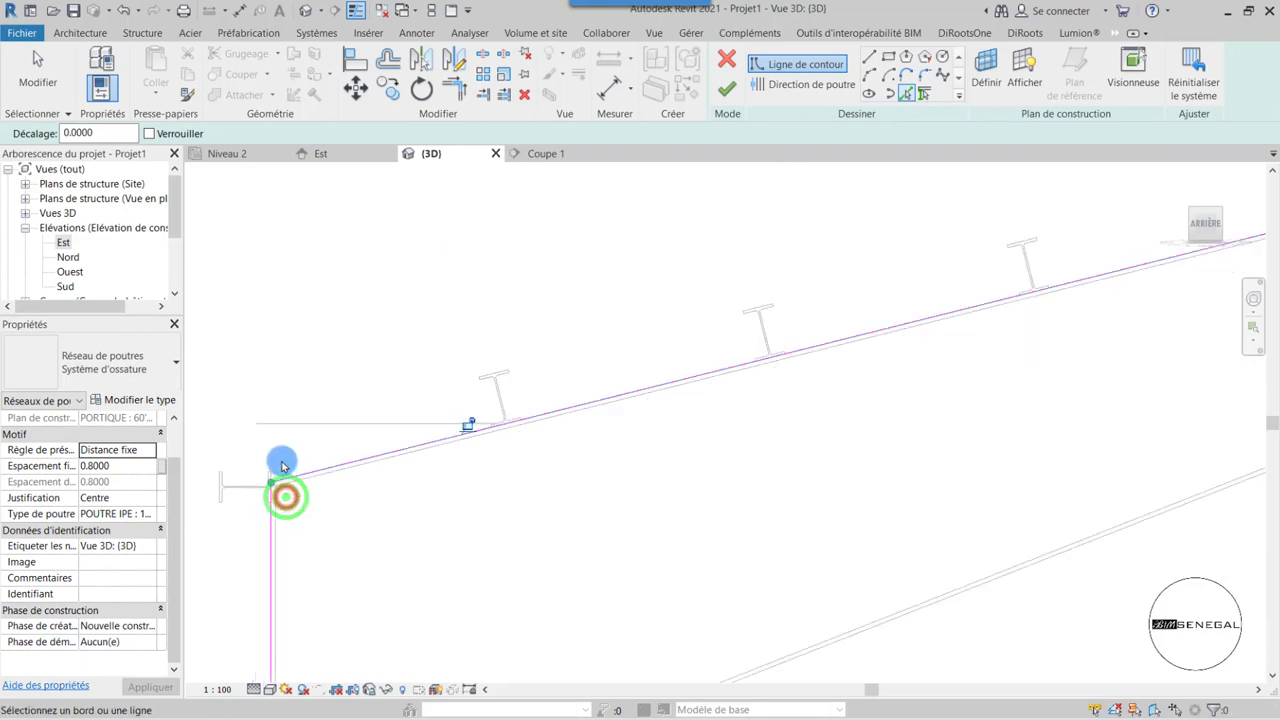
{"action": "scroll", "coordinate": [280, 450], "scroll_direction": "down", "scroll_amount": 2}
{"action": "scroll", "coordinate": [280, 450], "scroll_direction": "down", "scroll_amount": 1}
{"action": "scroll", "coordinate": [797, 405], "scroll_direction": "up", "scroll_amount": 2}
{"action": "scroll", "coordinate": [686, 371], "scroll_direction": "up", "scroll_amount": 2}
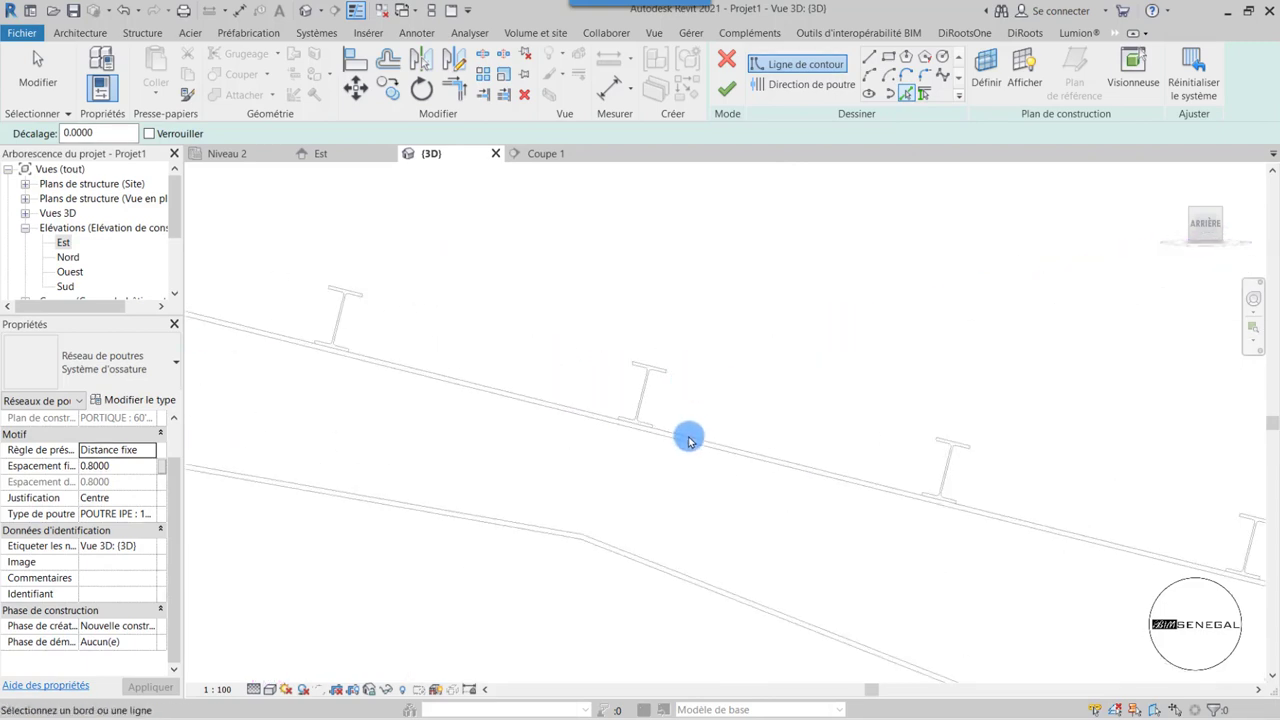
{"action": "left_click", "coordinate": [688, 435]}
{"action": "scroll", "coordinate": [693, 229], "scroll_direction": "down", "scroll_amount": 3}
{"action": "scroll", "coordinate": [943, 334], "scroll_direction": "down", "scroll_amount": 2}
{"action": "scroll", "coordinate": [914, 171], "scroll_direction": "up", "scroll_amount": 4}
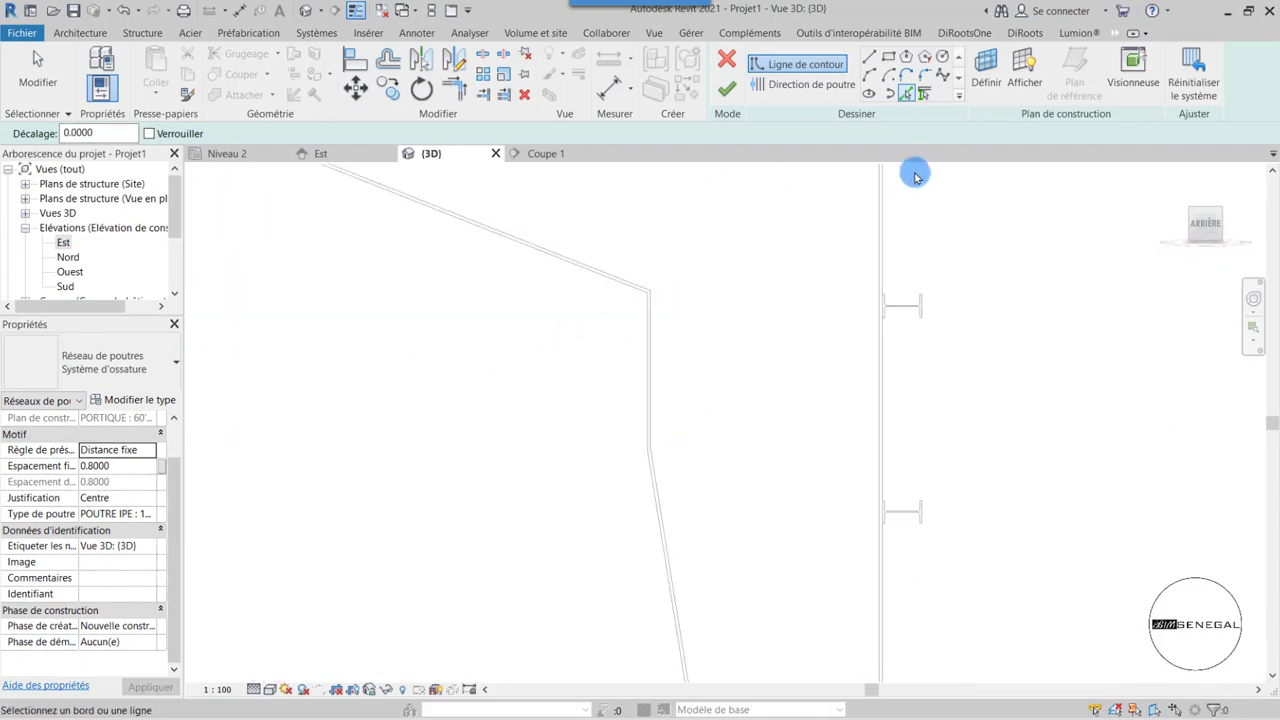
{"action": "scroll", "coordinate": [871, 309], "scroll_direction": "up", "scroll_amount": 2}
{"action": "left_click", "coordinate": [848, 349]}
{"action": "scroll", "coordinate": [920, 470], "scroll_direction": "down", "scroll_amount": 3}
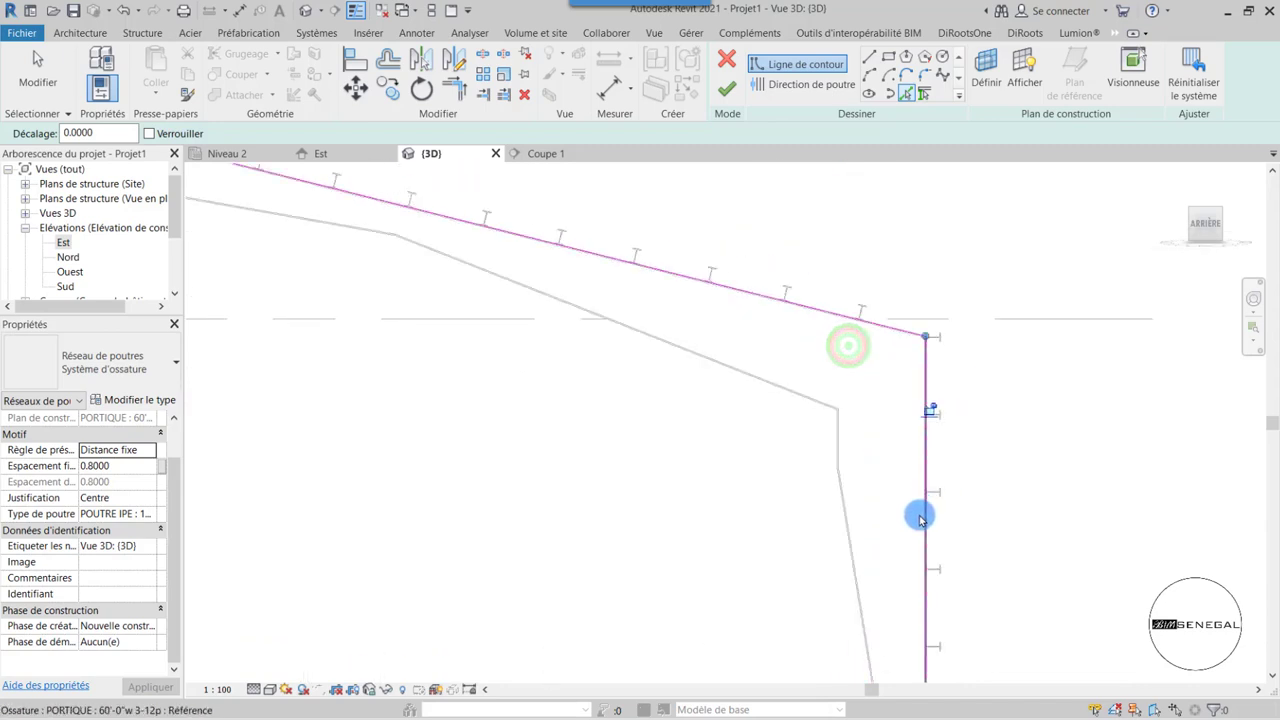
{"action": "scroll", "coordinate": [820, 349], "scroll_direction": "down", "scroll_amount": 2}
{"action": "scroll", "coordinate": [724, 445], "scroll_direction": "up", "scroll_amount": 1}
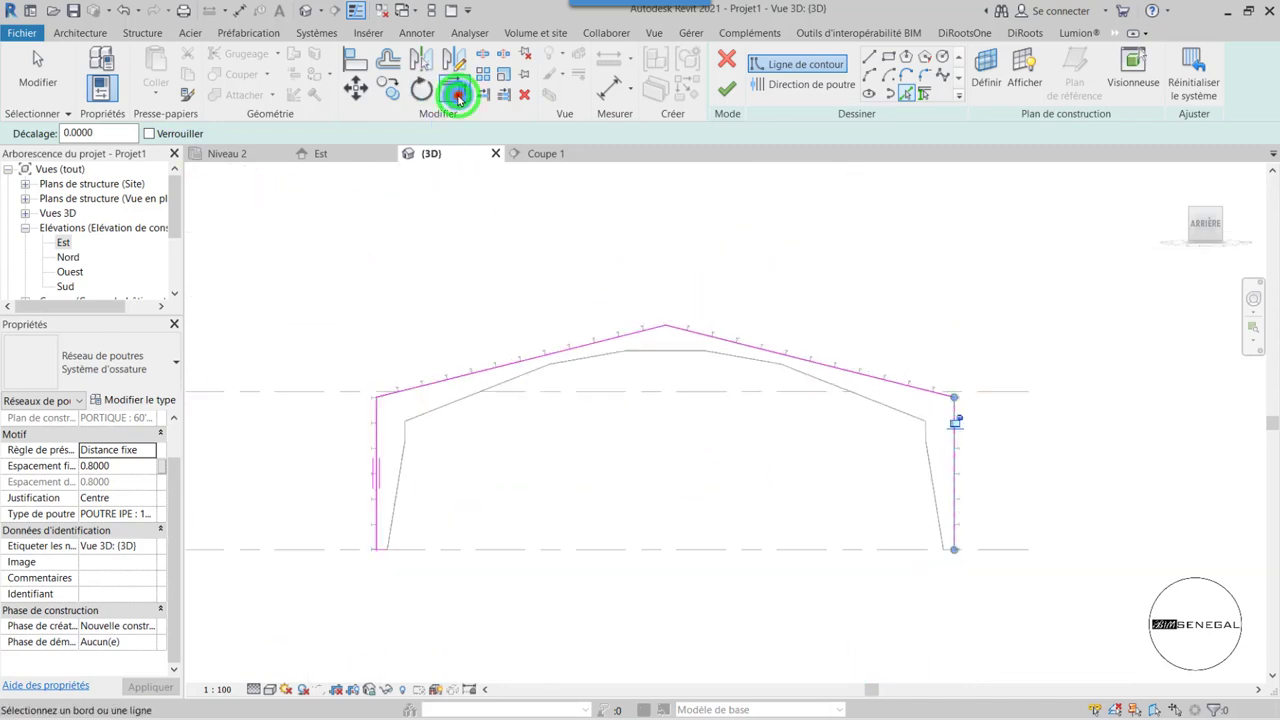
- Trim/extend the boundary lines to close the corners at both column feet
{"action": "left_click", "coordinate": [458, 97]}
{"action": "left_click", "coordinate": [386, 551]}
{"action": "left_click", "coordinate": [955, 530]}
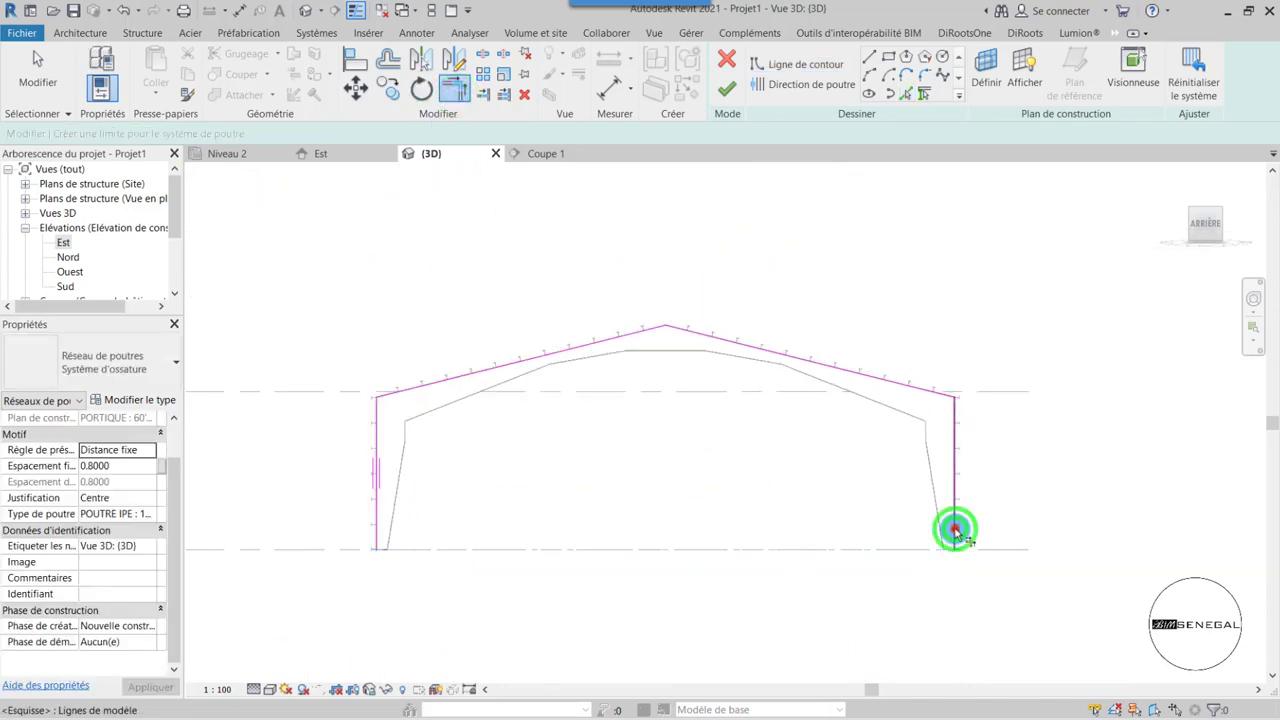
{"action": "left_click", "coordinate": [431, 380]}
{"action": "left_click", "coordinate": [377, 439]}
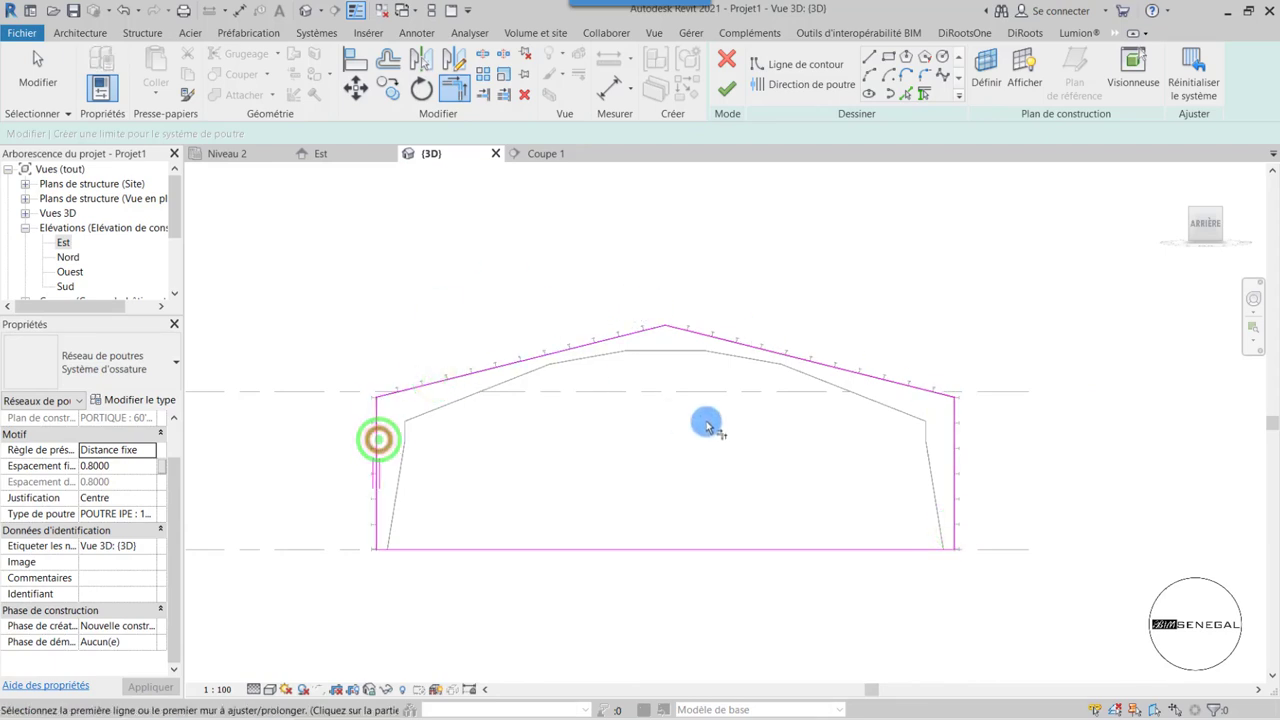
{"action": "scroll", "coordinate": [720, 427], "scroll_direction": "up", "scroll_amount": 1}
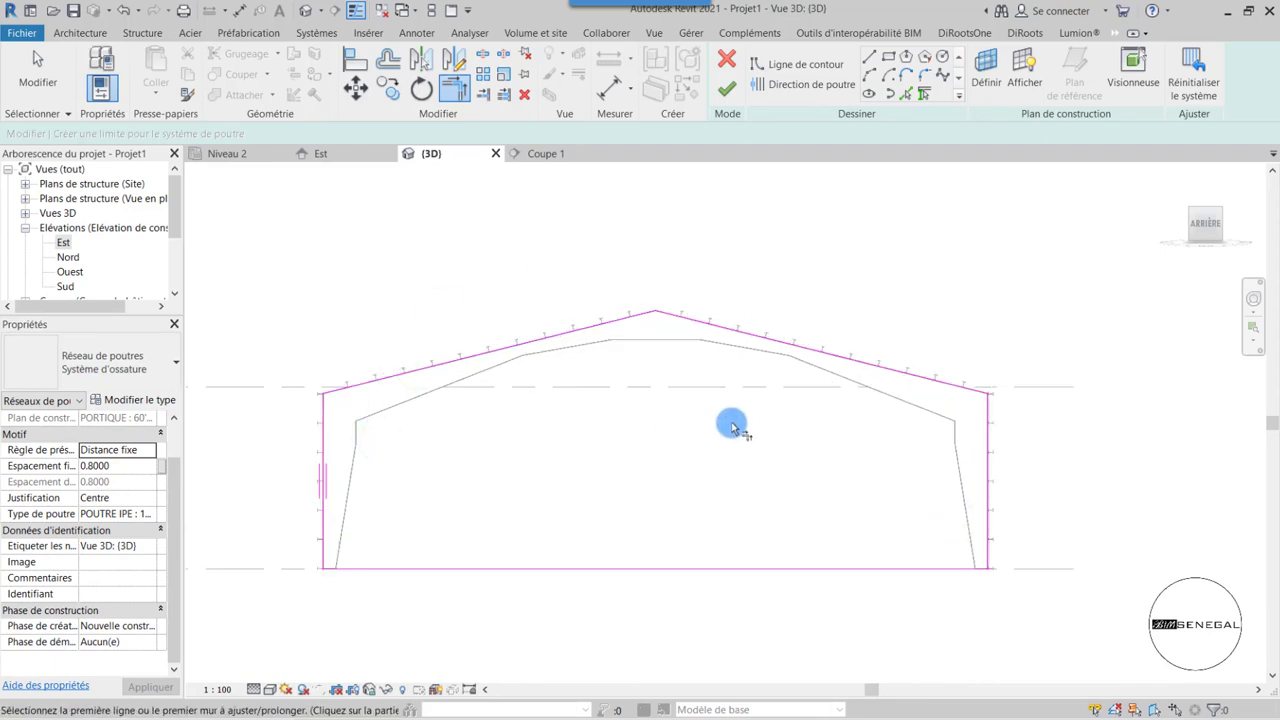
{"action": "left_click", "coordinate": [810, 88]}
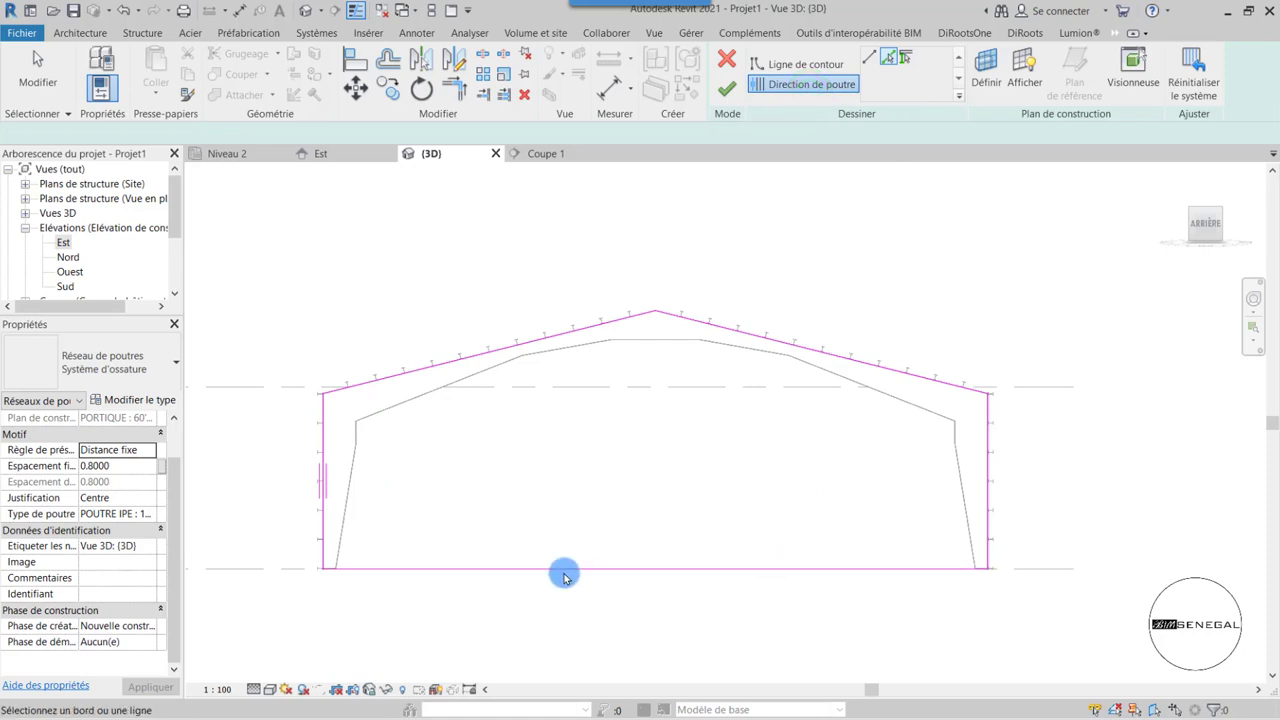
- Run the beams parallel to the bottom edge, keep Fixed Distance 0.8000, and finish the beam system
{"action": "left_click", "coordinate": [644, 571]}
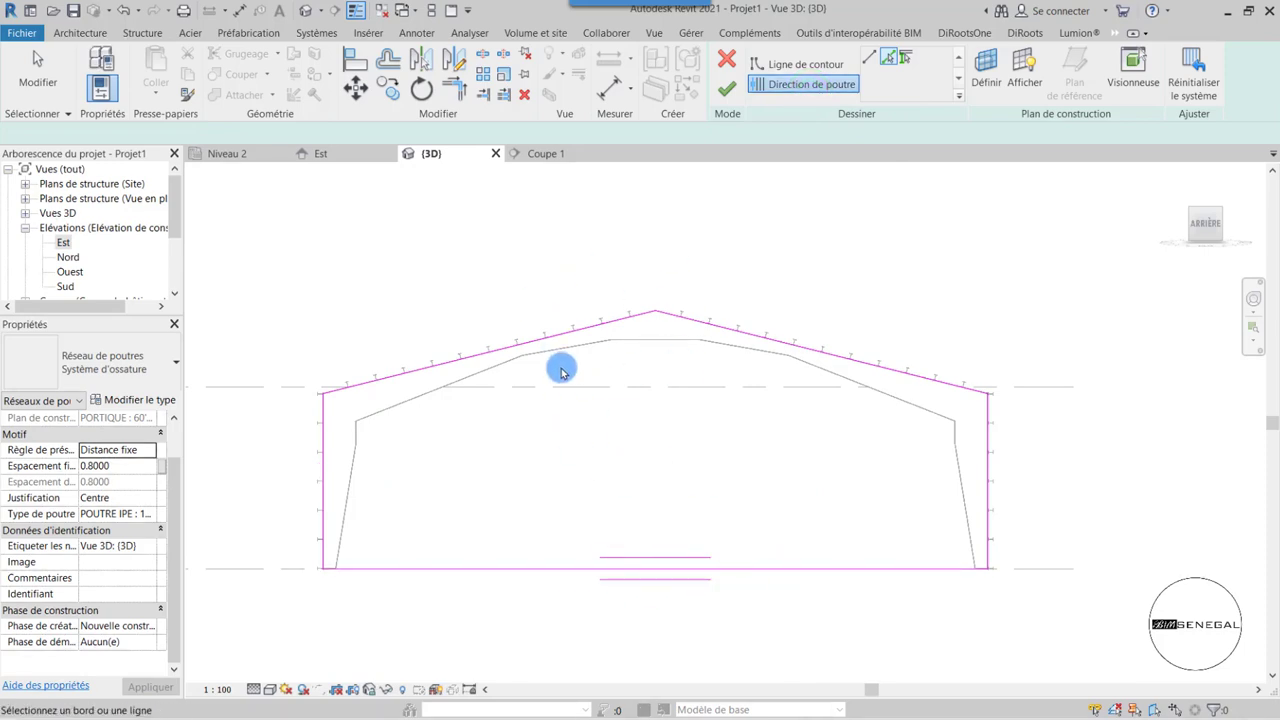
{"action": "left_click", "coordinate": [148, 451]}
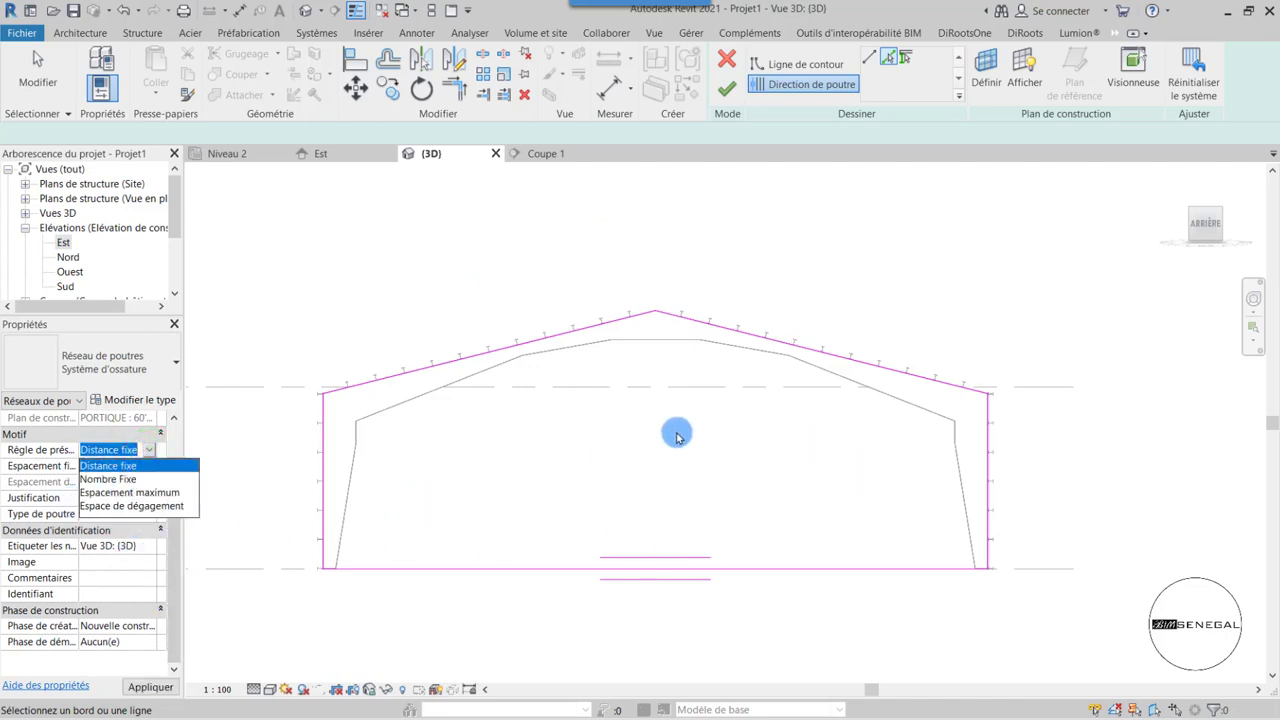
{"action": "left_click", "coordinate": [148, 447]}
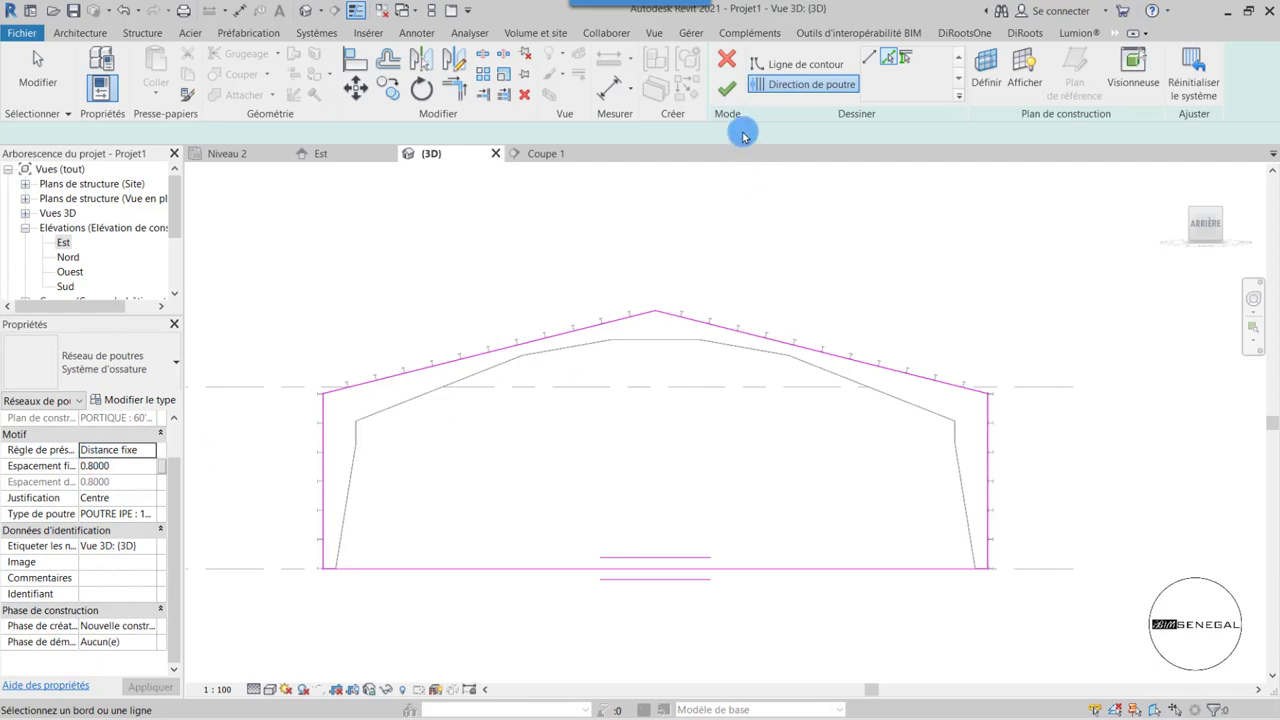
{"action": "left_click", "coordinate": [722, 91]}
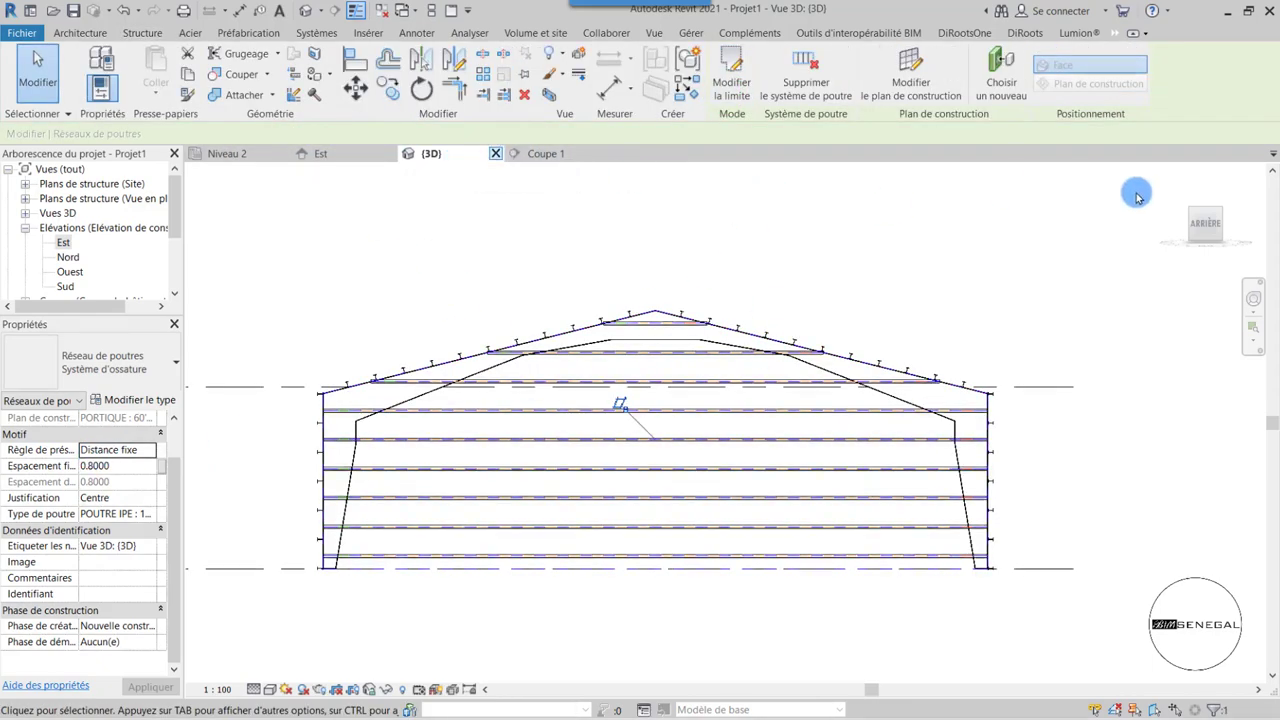
- Turn the 3D view to a ViewCube corner angle showing the whole hangar frame
{"action": "mouse_move", "coordinate": [1205, 223]}
{"action": "left_click", "coordinate": [1192, 215]}
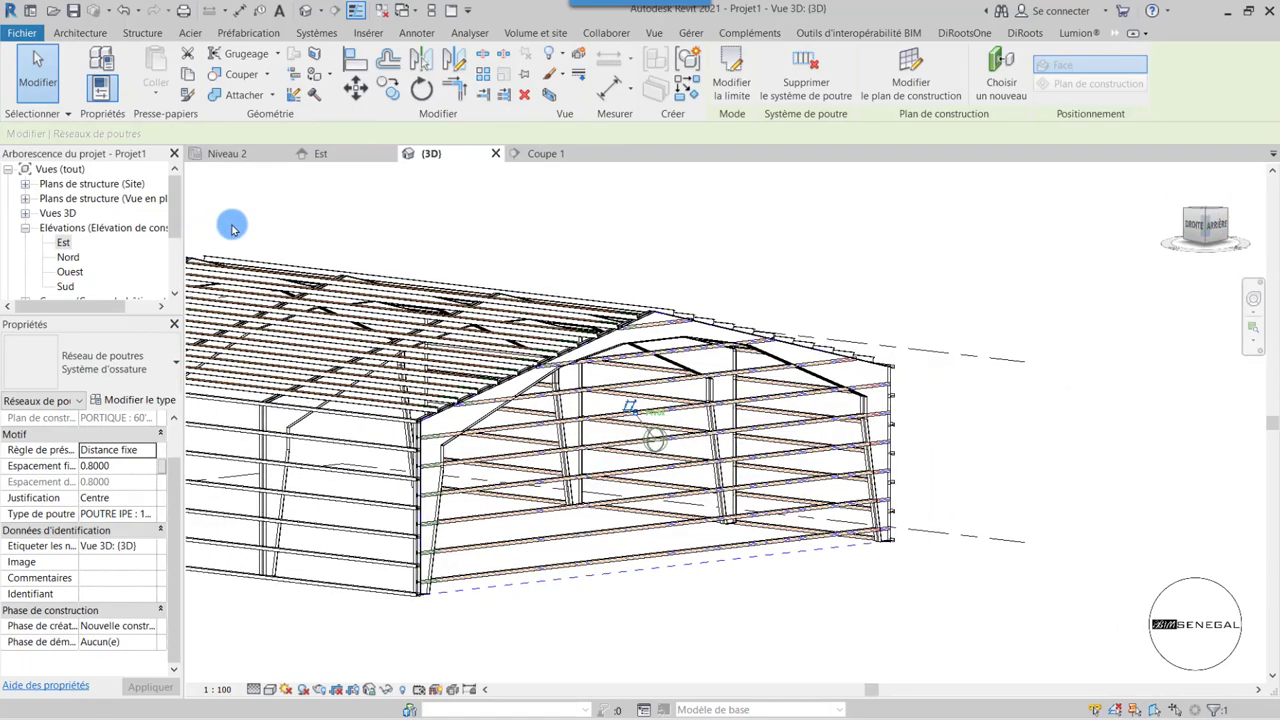
{"action": "scroll", "coordinate": [416, 452], "scroll_direction": "up", "scroll_amount": 1}
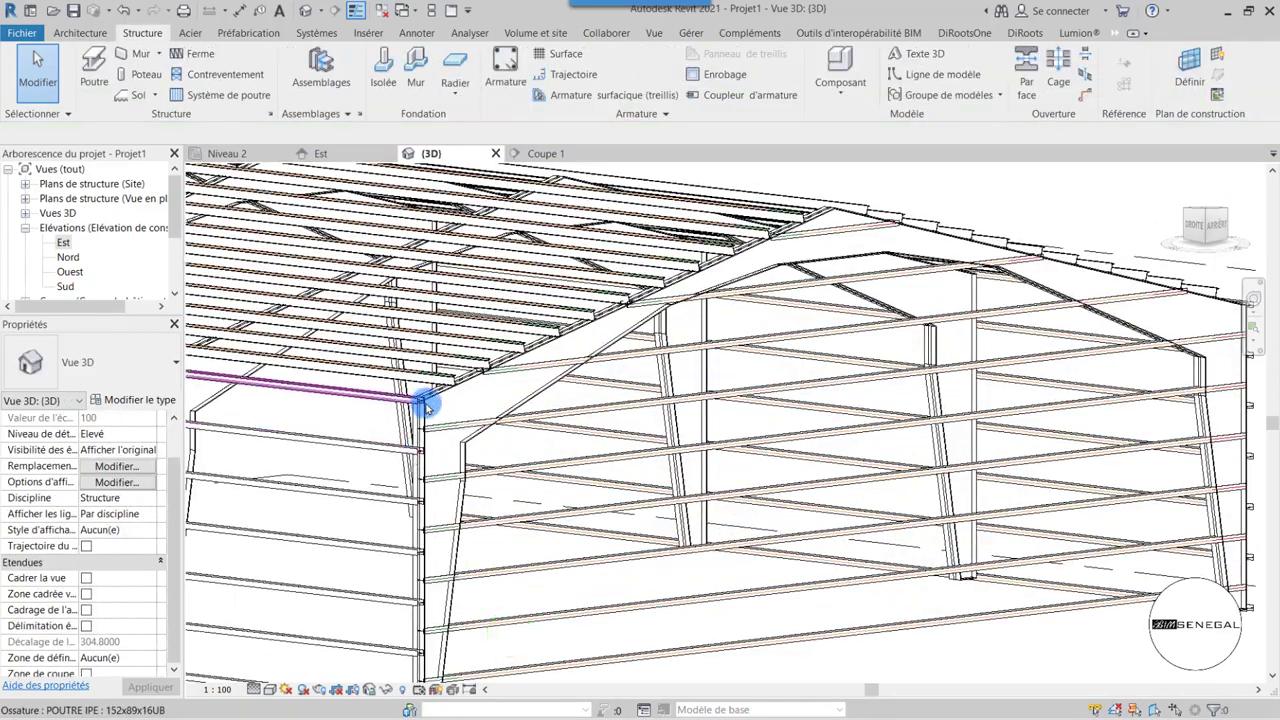
{"action": "scroll", "coordinate": [423, 400], "scroll_direction": "up", "scroll_amount": 1}
{"action": "scroll", "coordinate": [528, 349], "scroll_direction": "up", "scroll_amount": 2}
{"action": "scroll", "coordinate": [514, 363], "scroll_direction": "up", "scroll_amount": 1}
{"action": "scroll", "coordinate": [450, 190], "scroll_direction": "up", "scroll_amount": 1}
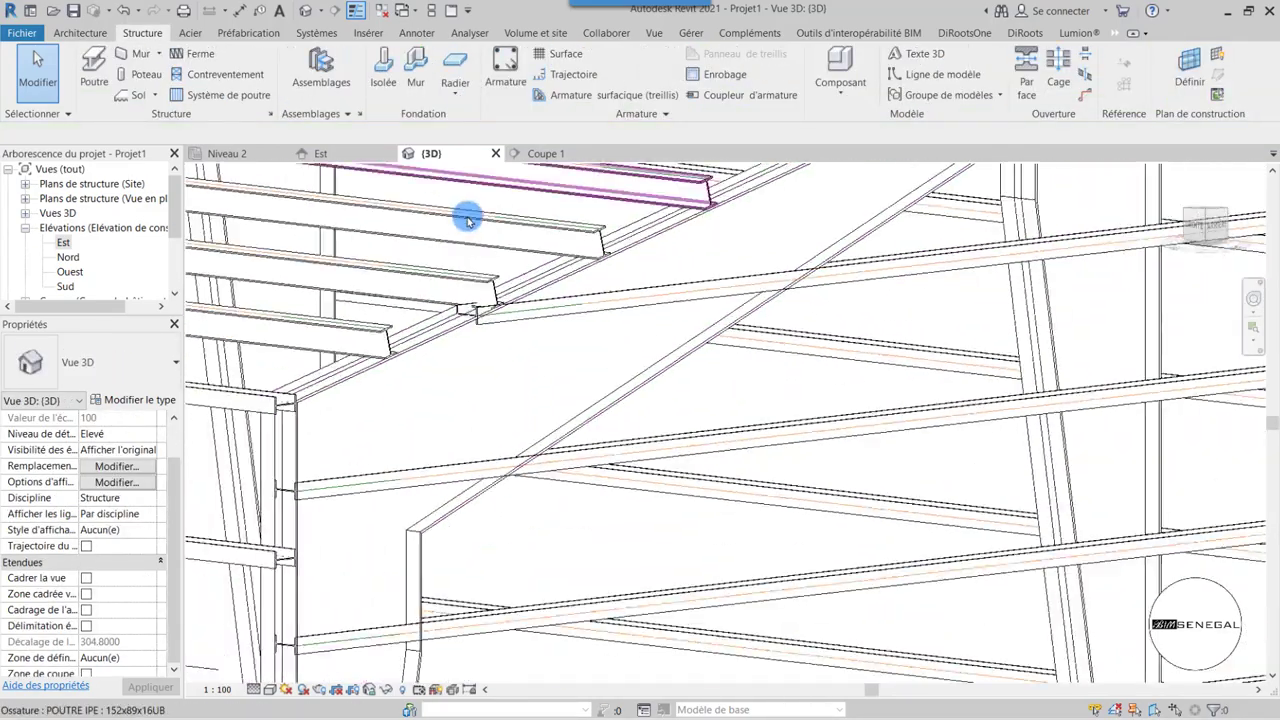
{"action": "scroll", "coordinate": [468, 220], "scroll_direction": "up", "scroll_amount": 1}
{"action": "scroll", "coordinate": [468, 220], "scroll_direction": "down", "scroll_amount": 1}
{"action": "scroll", "coordinate": [466, 214], "scroll_direction": "down", "scroll_amount": 2}
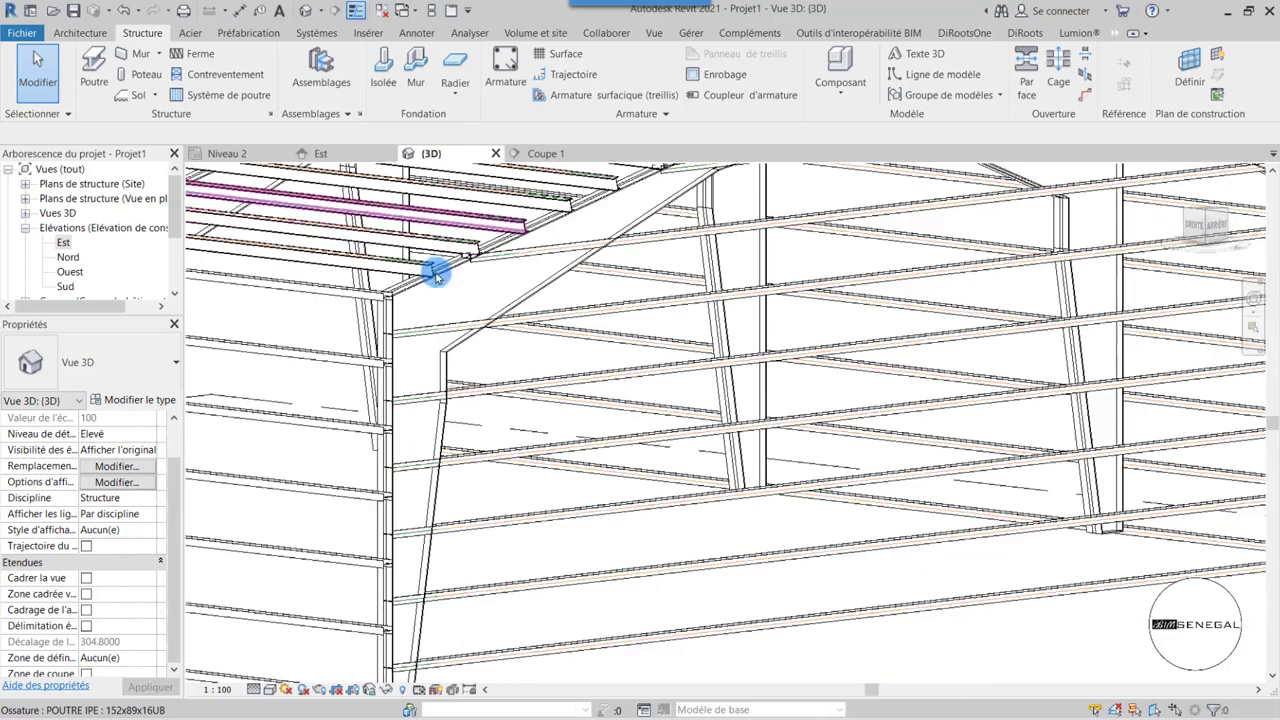
{"action": "scroll", "coordinate": [392, 300], "scroll_direction": "up", "scroll_amount": 2}
{"action": "scroll", "coordinate": [391, 318], "scroll_direction": "up", "scroll_amount": 1}
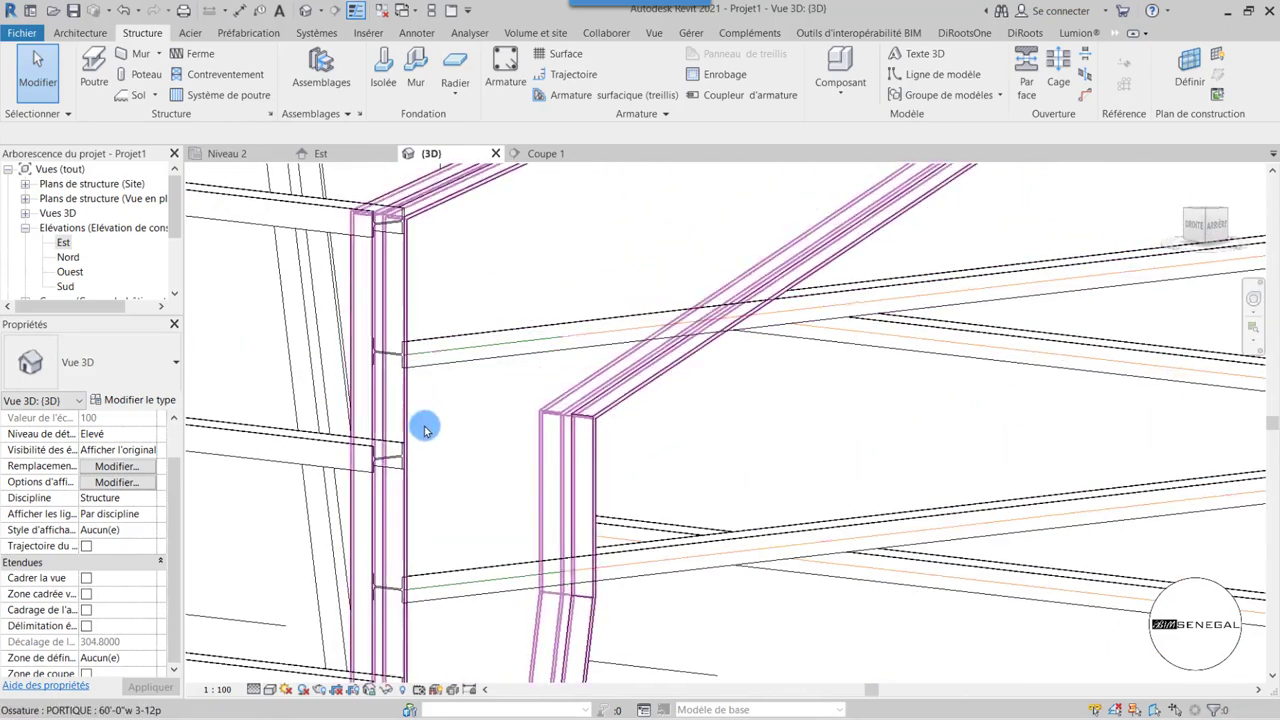
{"action": "scroll", "coordinate": [386, 363], "scroll_direction": "down", "scroll_amount": 1}
- Switch the visual style to Consistent Colors
{"action": "left_click", "coordinate": [270, 695]}
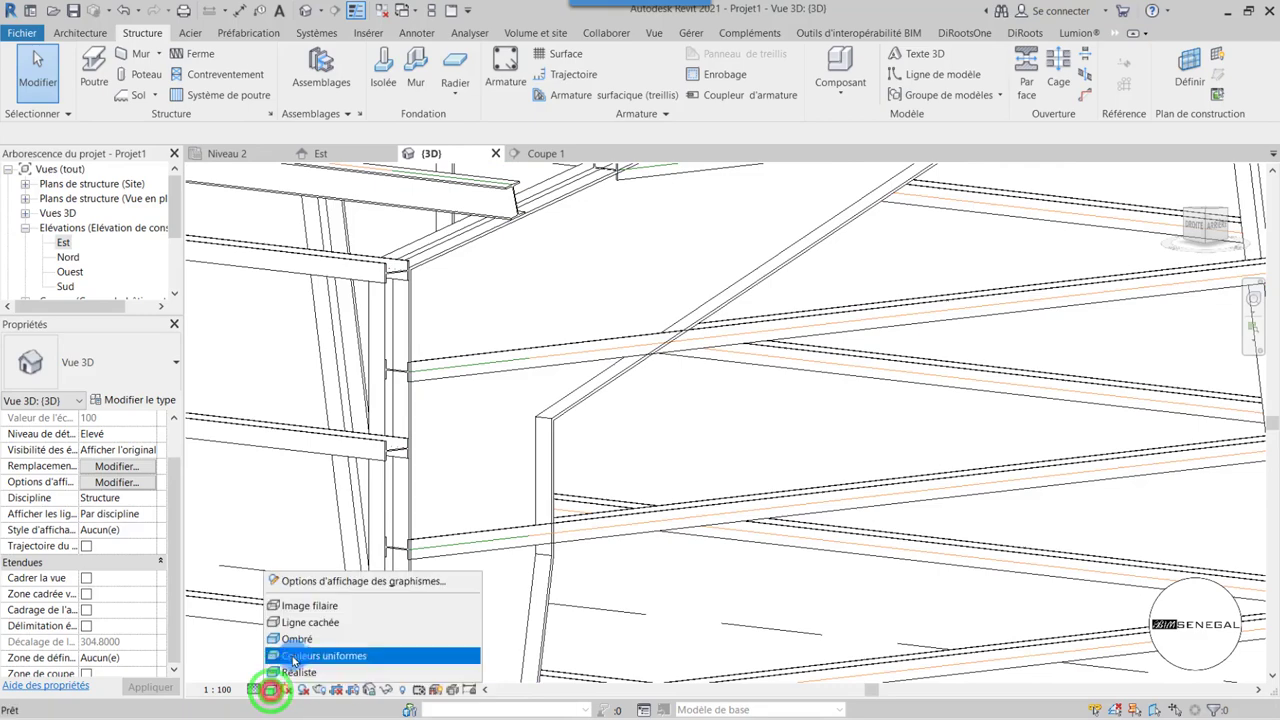
{"action": "left_click", "coordinate": [297, 655]}
{"action": "scroll", "coordinate": [377, 425], "scroll_direction": "down", "scroll_amount": 1}
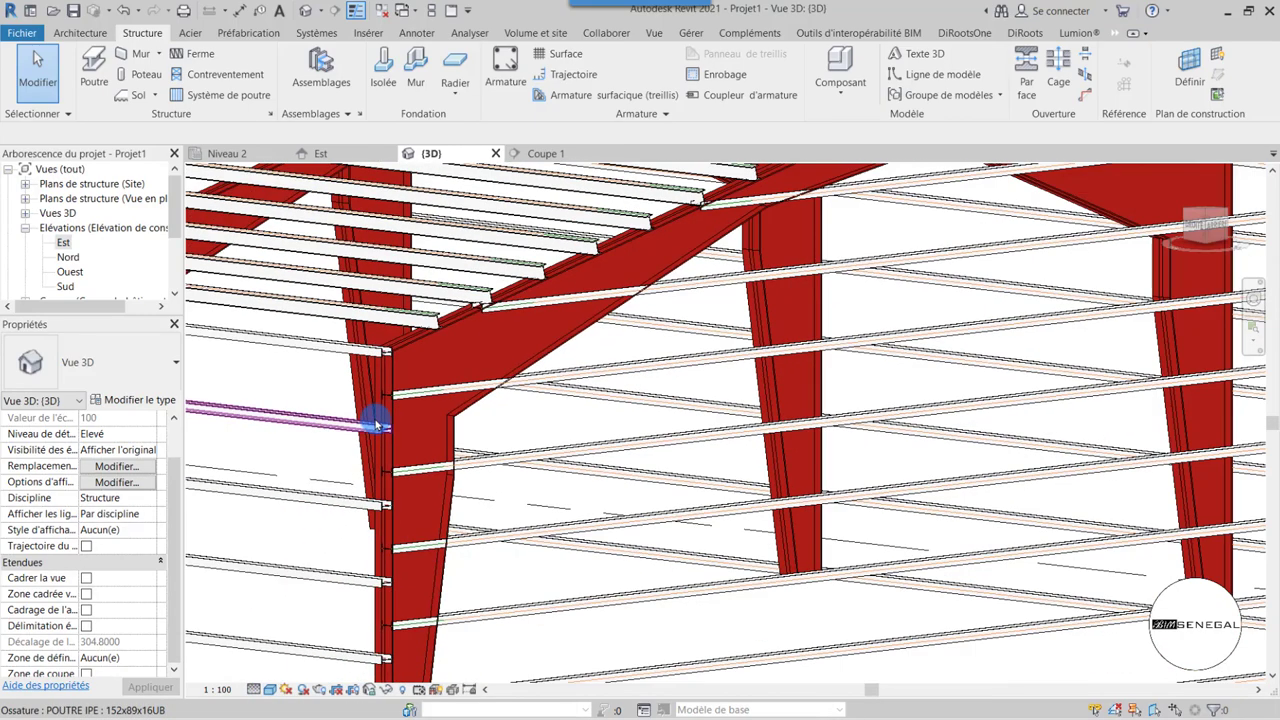
{"action": "scroll", "coordinate": [373, 422], "scroll_direction": "down", "scroll_amount": 2}
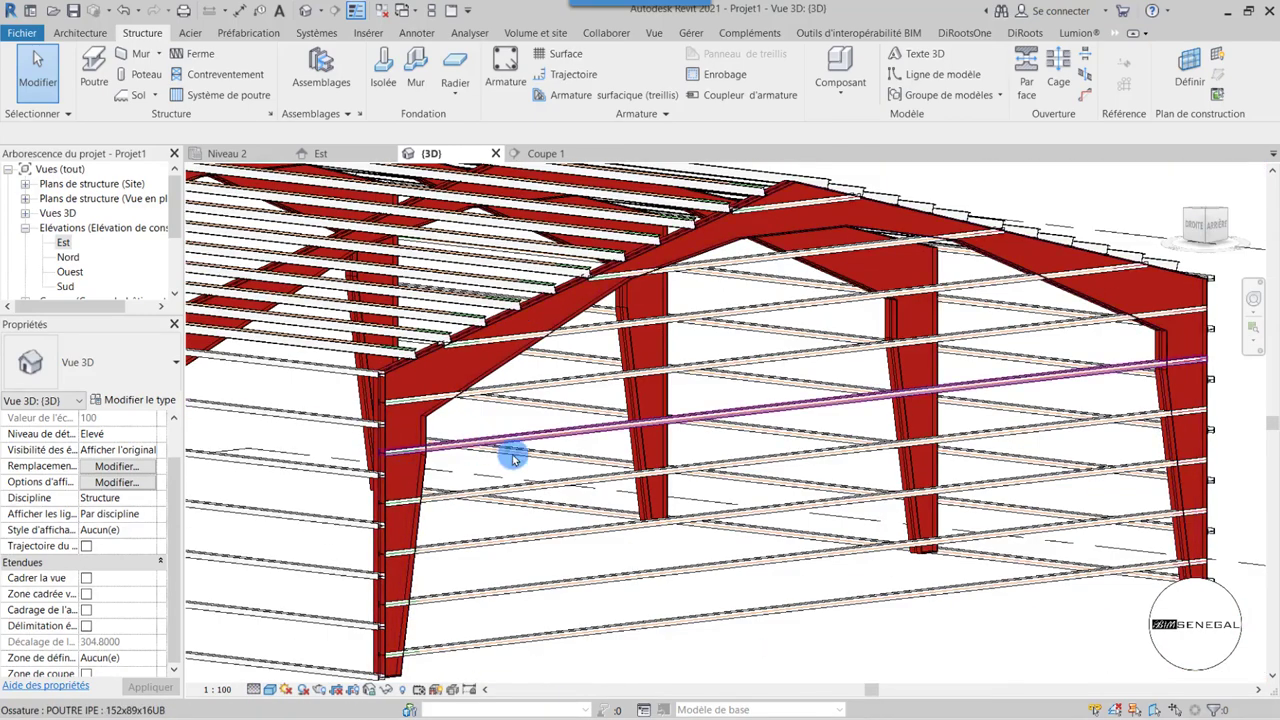
{"action": "scroll", "coordinate": [1109, 443], "scroll_direction": "down", "scroll_amount": 2}
{"action": "scroll", "coordinate": [1114, 420], "scroll_direction": "up", "scroll_amount": 4}
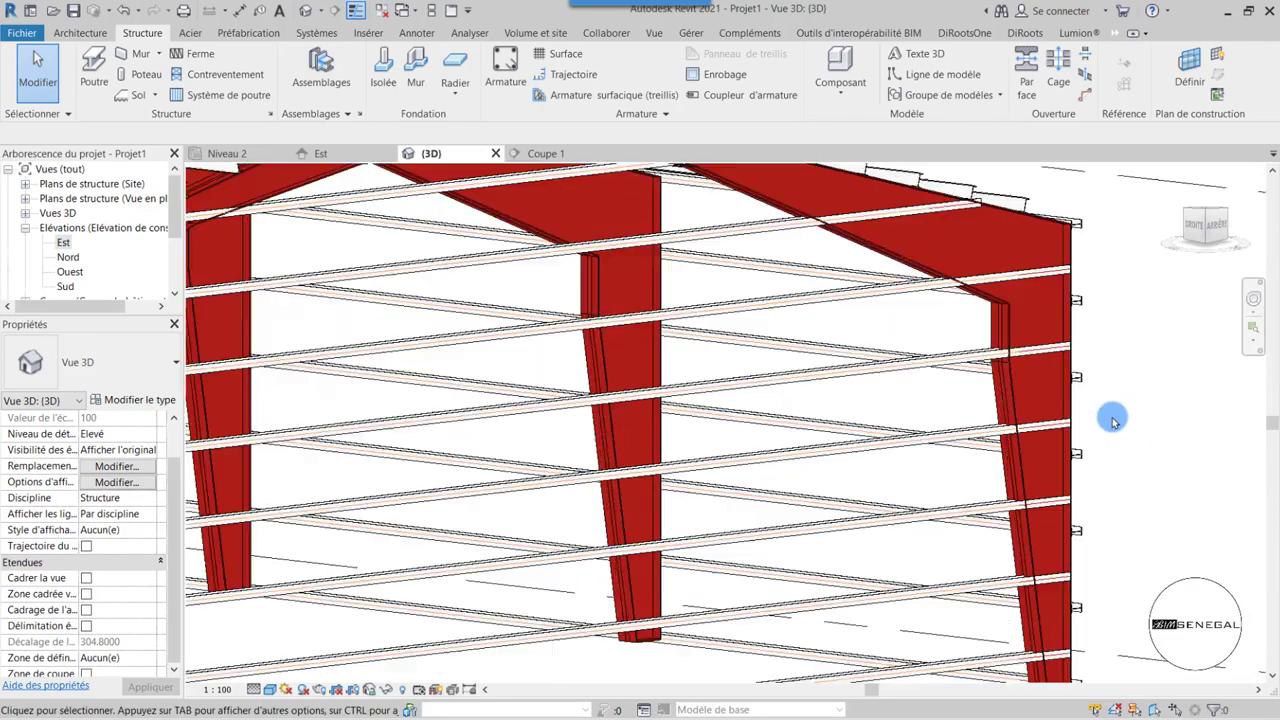
{"action": "scroll", "coordinate": [1113, 420], "scroll_direction": "up", "scroll_amount": 2}
{"action": "scroll", "coordinate": [830, 440], "scroll_direction": "down", "scroll_amount": 2}
{"action": "scroll", "coordinate": [845, 380], "scroll_direction": "down", "scroll_amount": 2}
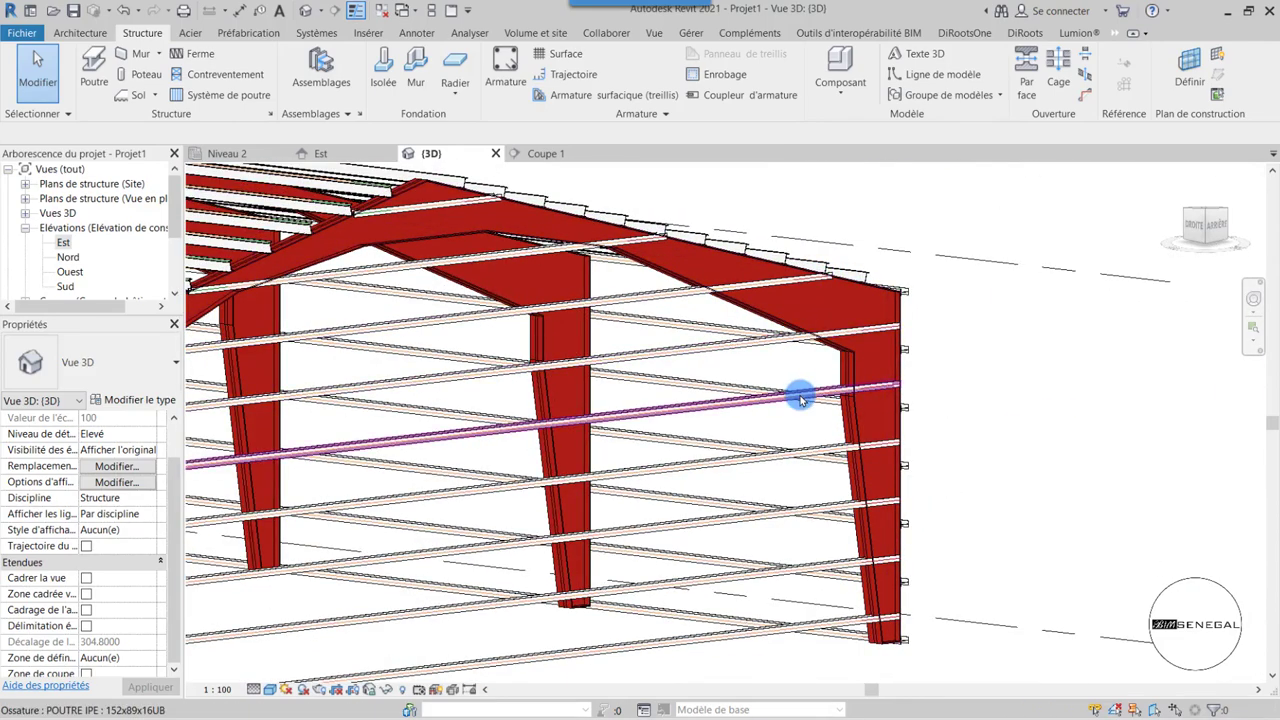
{"action": "scroll", "coordinate": [890, 355], "scroll_direction": "down", "scroll_amount": 2}
{"action": "scroll", "coordinate": [900, 345], "scroll_direction": "down", "scroll_amount": 2}
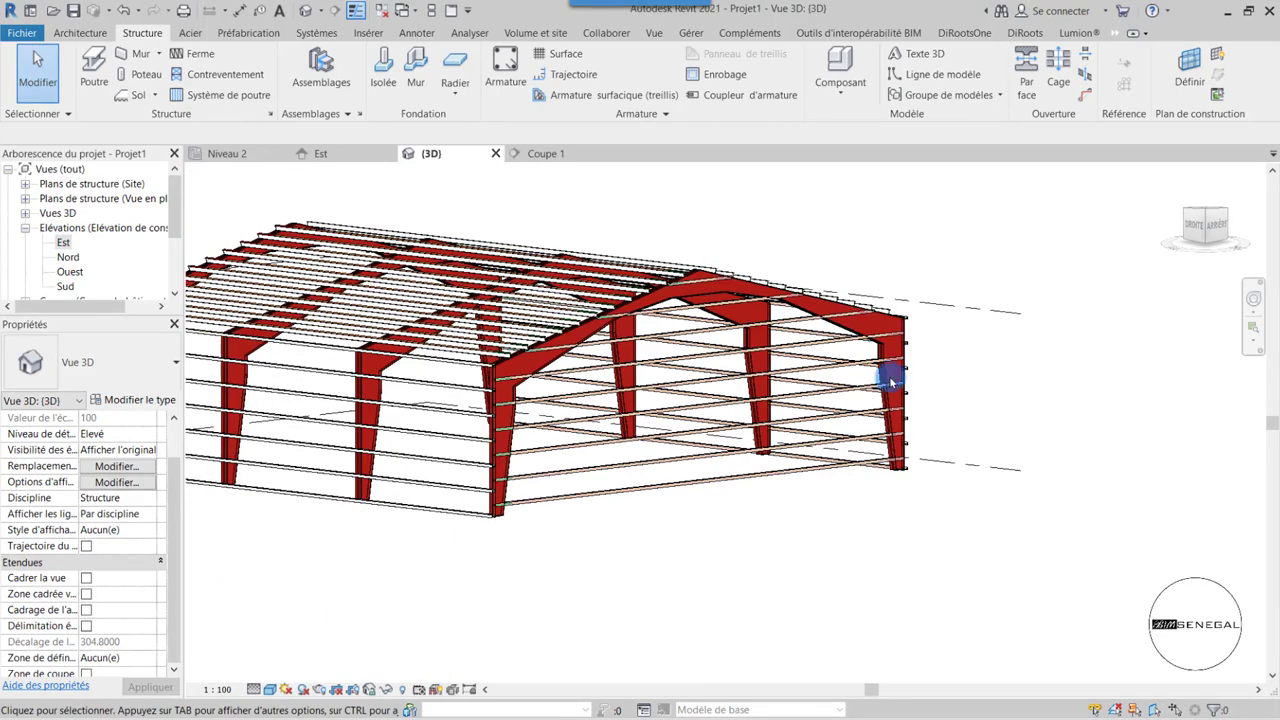
{"action": "scroll", "coordinate": [483, 360], "scroll_direction": "up", "scroll_amount": 3}
{"action": "scroll", "coordinate": [483, 360], "scroll_direction": "up", "scroll_amount": 2}
{"action": "scroll", "coordinate": [520, 430], "scroll_direction": "up", "scroll_amount": 2}
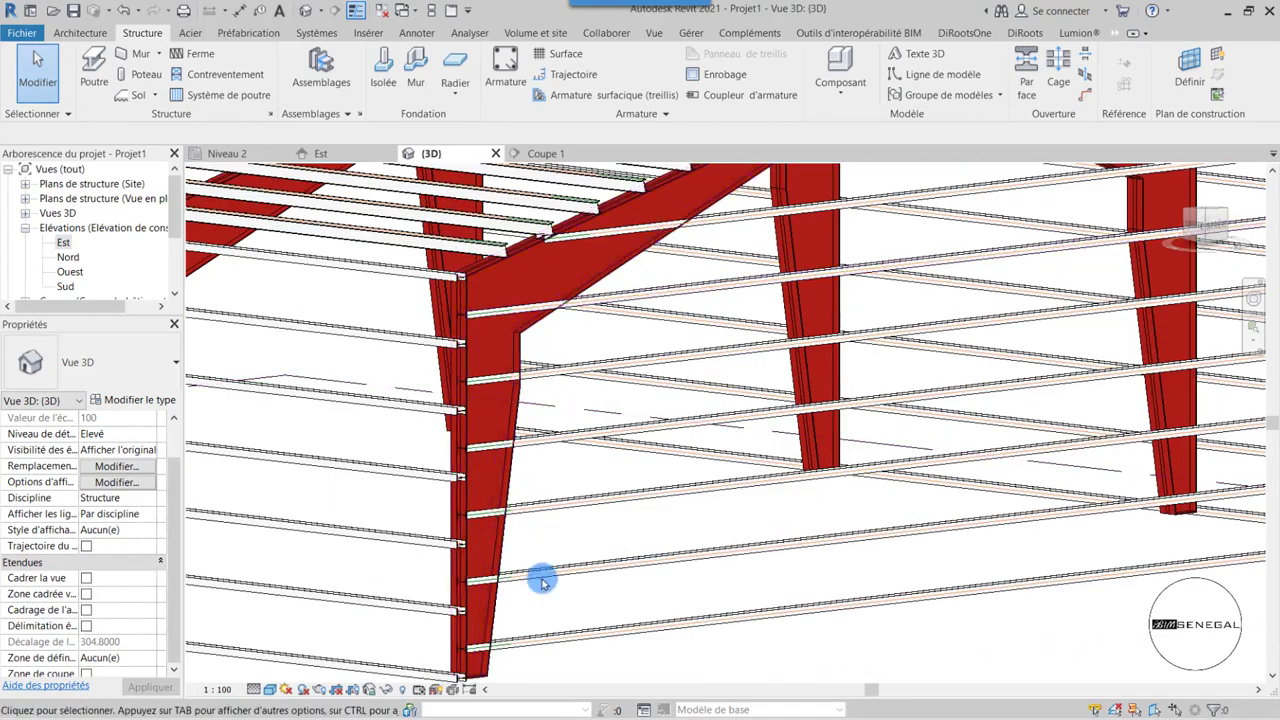
- Select the stacked lower girts one above another in the 3D view
{"action": "left_click", "coordinate": [542, 635]}
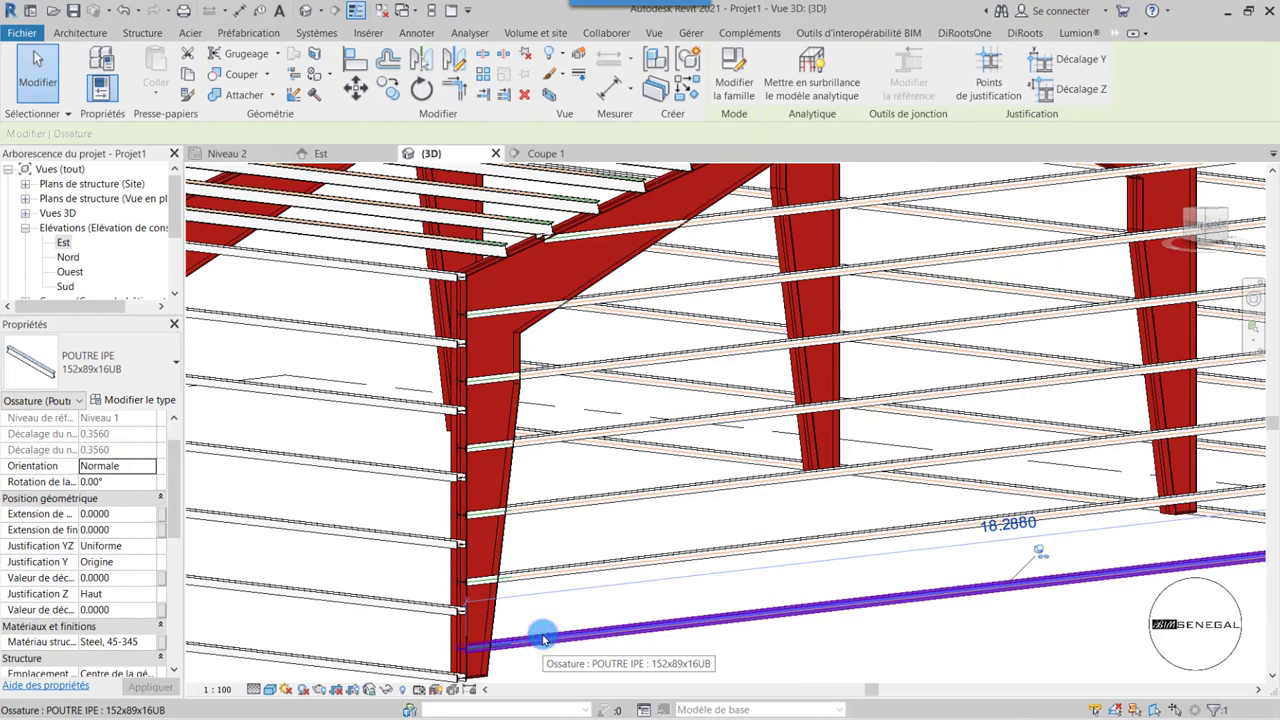
{"action": "left_click", "coordinate": [560, 569], "text": "ctrl"}
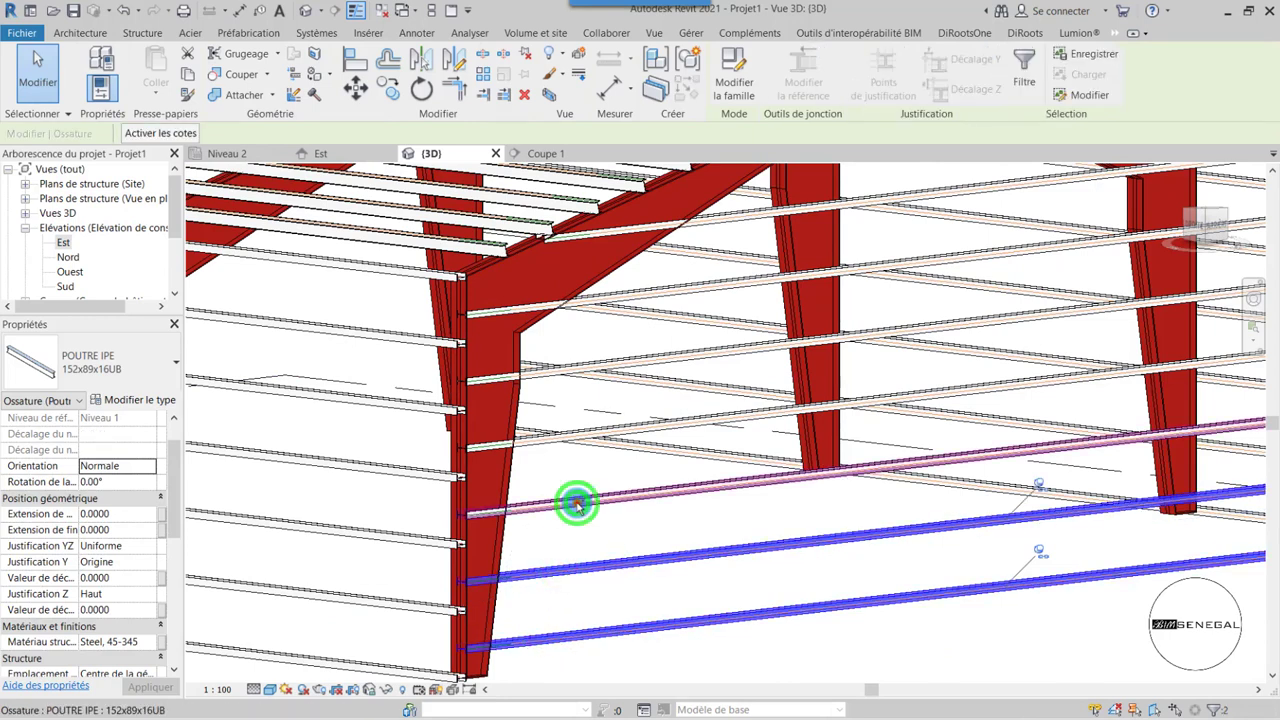
{"action": "left_click", "coordinate": [572, 503], "text": "ctrl"}
{"action": "left_click", "coordinate": [540, 450], "text": "ctrl"}
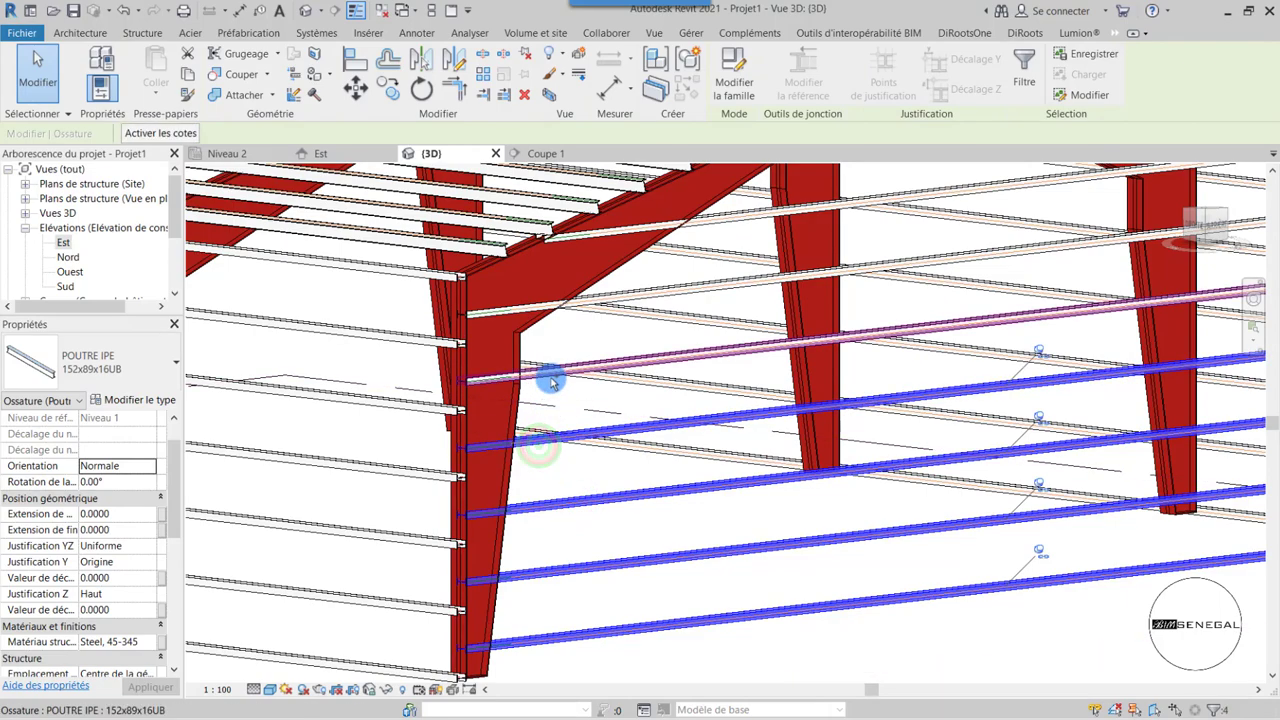
{"action": "left_click", "coordinate": [548, 375], "text": "ctrl"}
- Add the upper gable-end girts to the selection and switch to the Niveau 2 structural plan
{"action": "left_click", "coordinate": [642, 293], "text": "ctrl"}
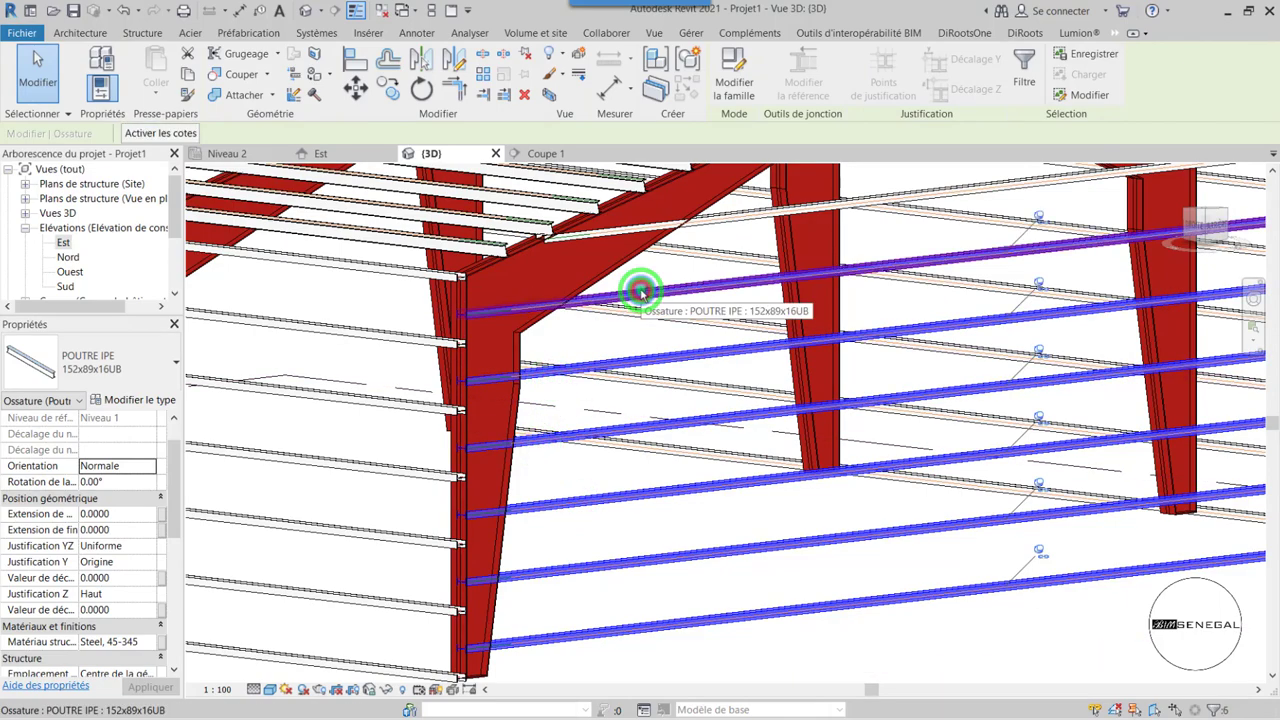
{"action": "scroll", "coordinate": [777, 262], "scroll_direction": "up", "scroll_amount": 3}
{"action": "left_click", "coordinate": [829, 312], "text": "ctrl"}
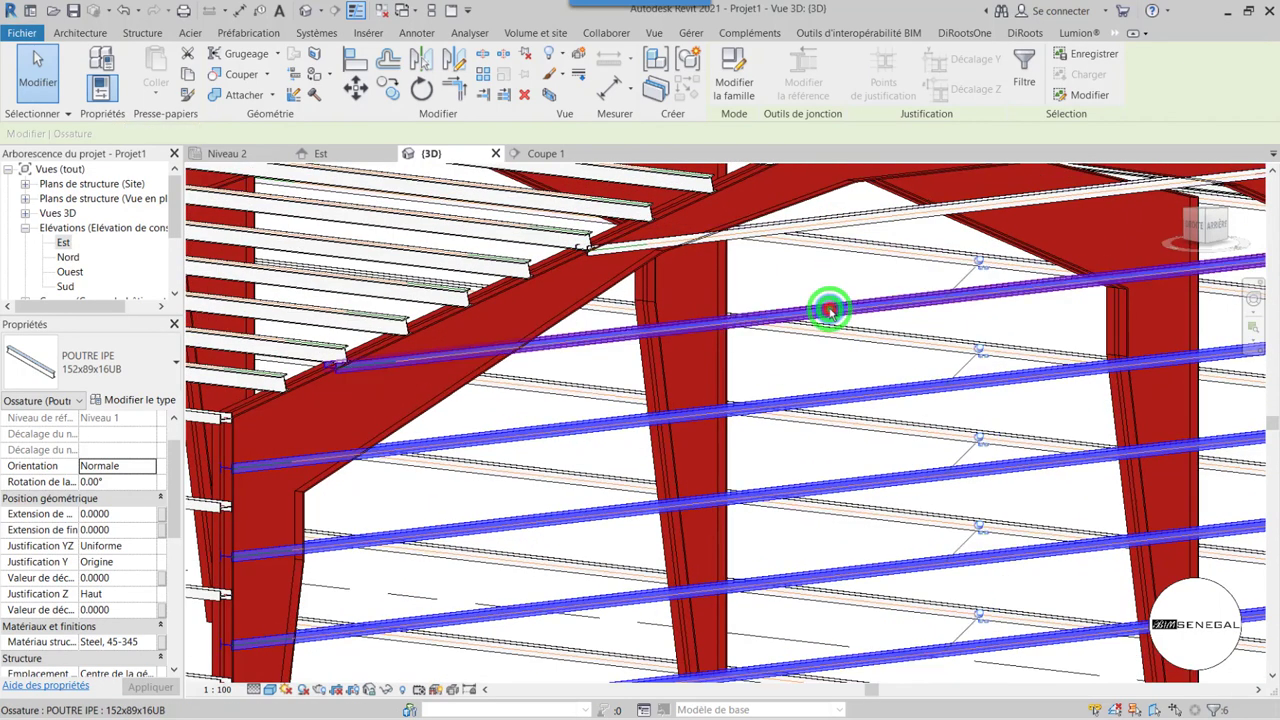
{"action": "scroll", "coordinate": [830, 300], "scroll_direction": "up", "scroll_amount": 2}
{"action": "left_click", "coordinate": [828, 320], "text": "ctrl"}
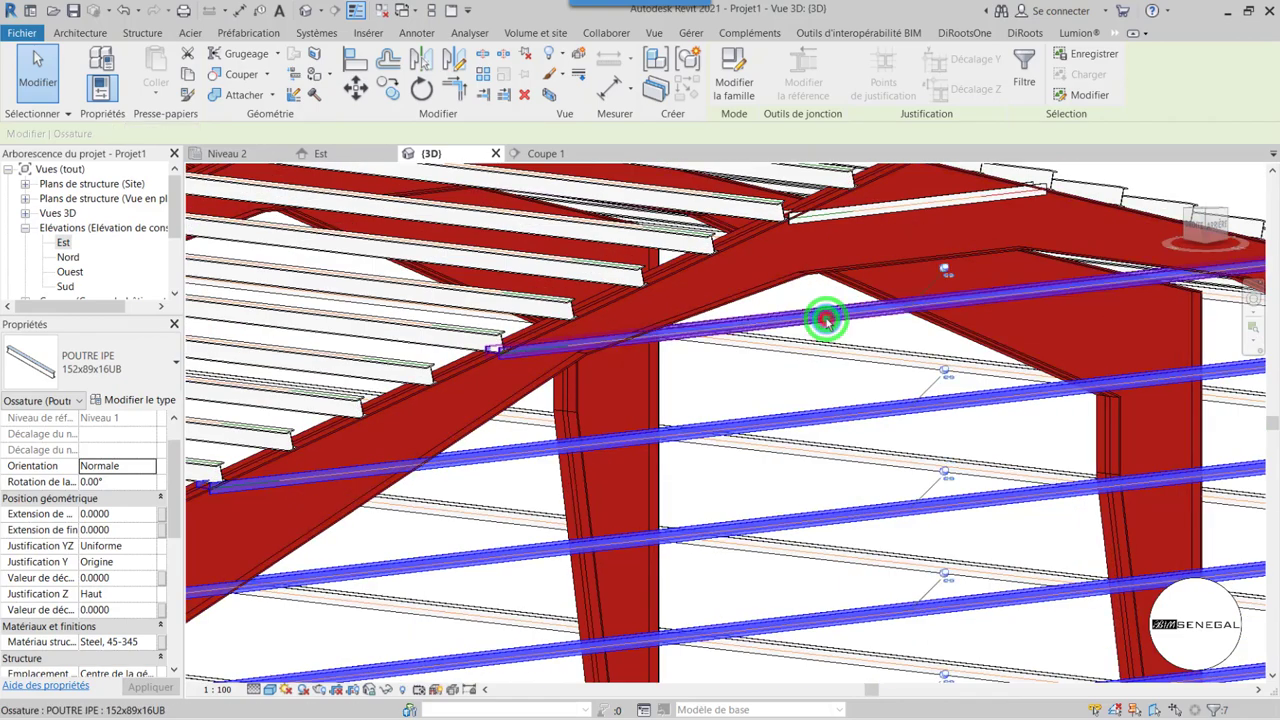
{"action": "scroll", "coordinate": [680, 391], "scroll_direction": "down", "scroll_amount": 3}
{"action": "scroll", "coordinate": [683, 391], "scroll_direction": "down", "scroll_amount": 3}
{"action": "left_click", "coordinate": [882, 475], "text": "ctrl"}
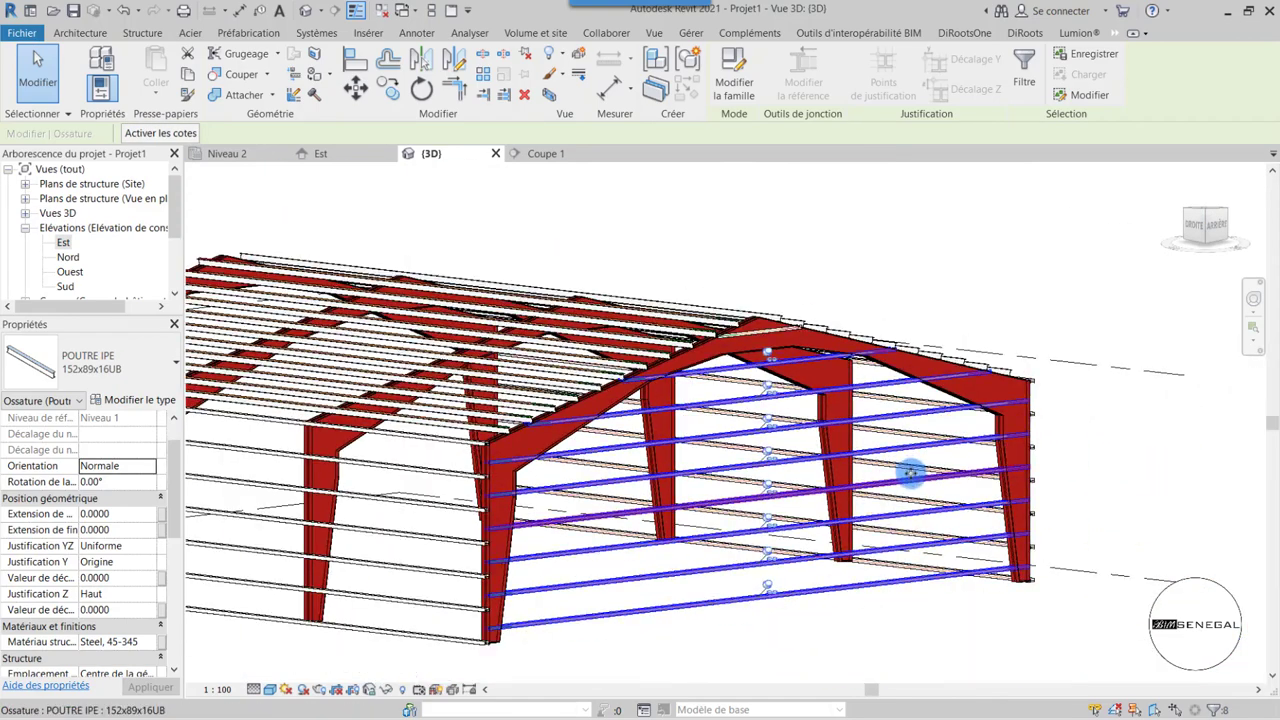
{"action": "scroll", "coordinate": [475, 638], "scroll_direction": "up", "scroll_amount": 3}
{"action": "scroll", "coordinate": [478, 640], "scroll_direction": "up", "scroll_amount": 2}
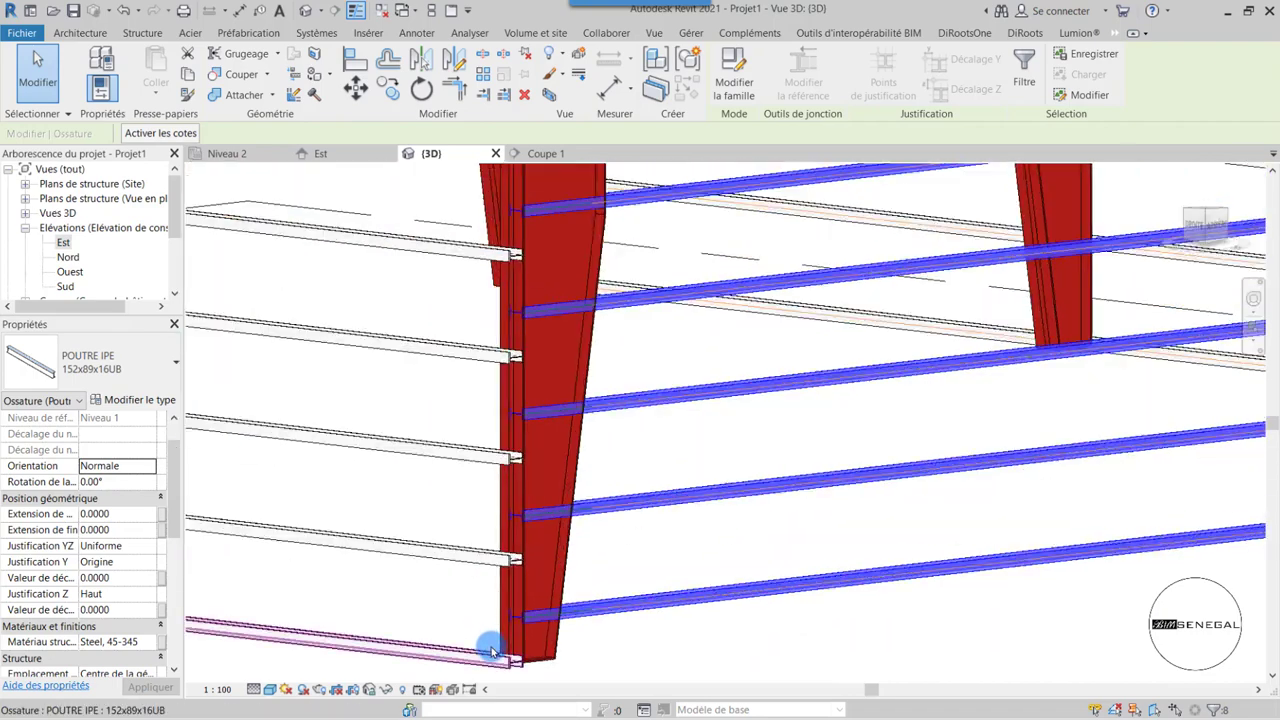
{"action": "scroll", "coordinate": [490, 642], "scroll_direction": "down", "scroll_amount": 3}
{"action": "scroll", "coordinate": [500, 630], "scroll_direction": "down", "scroll_amount": 3}
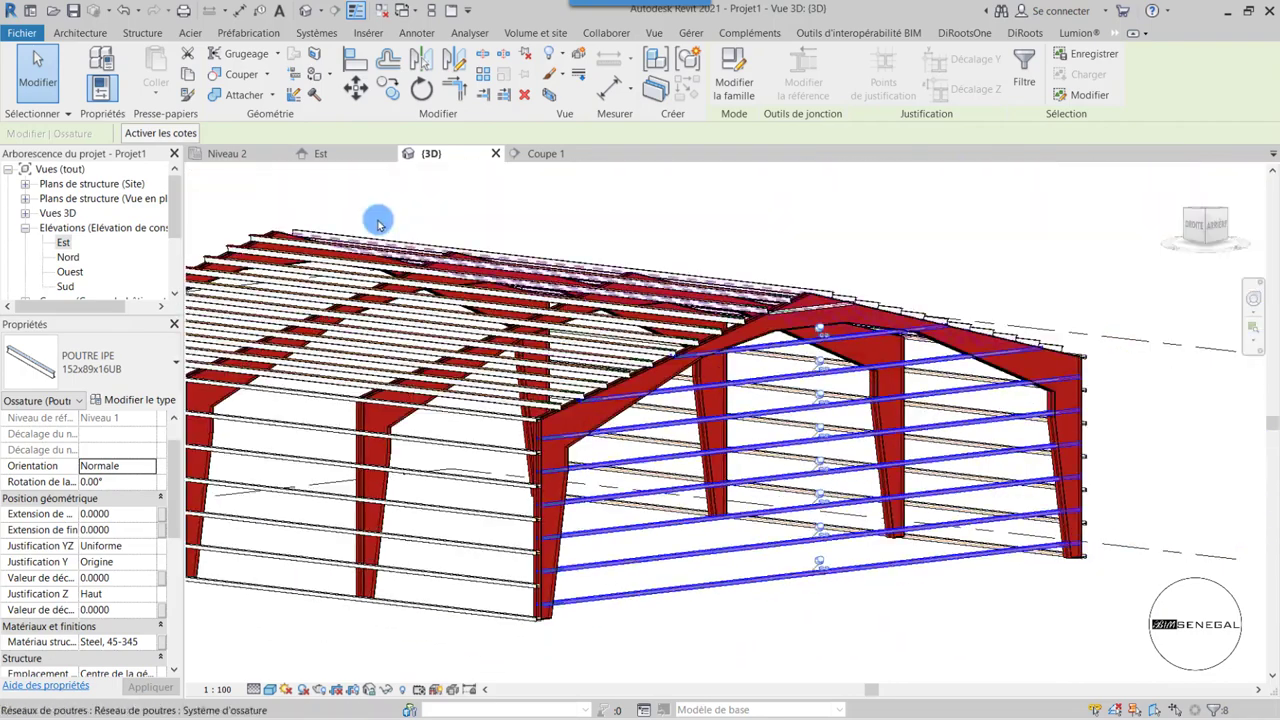
{"action": "left_click", "coordinate": [243, 157]}
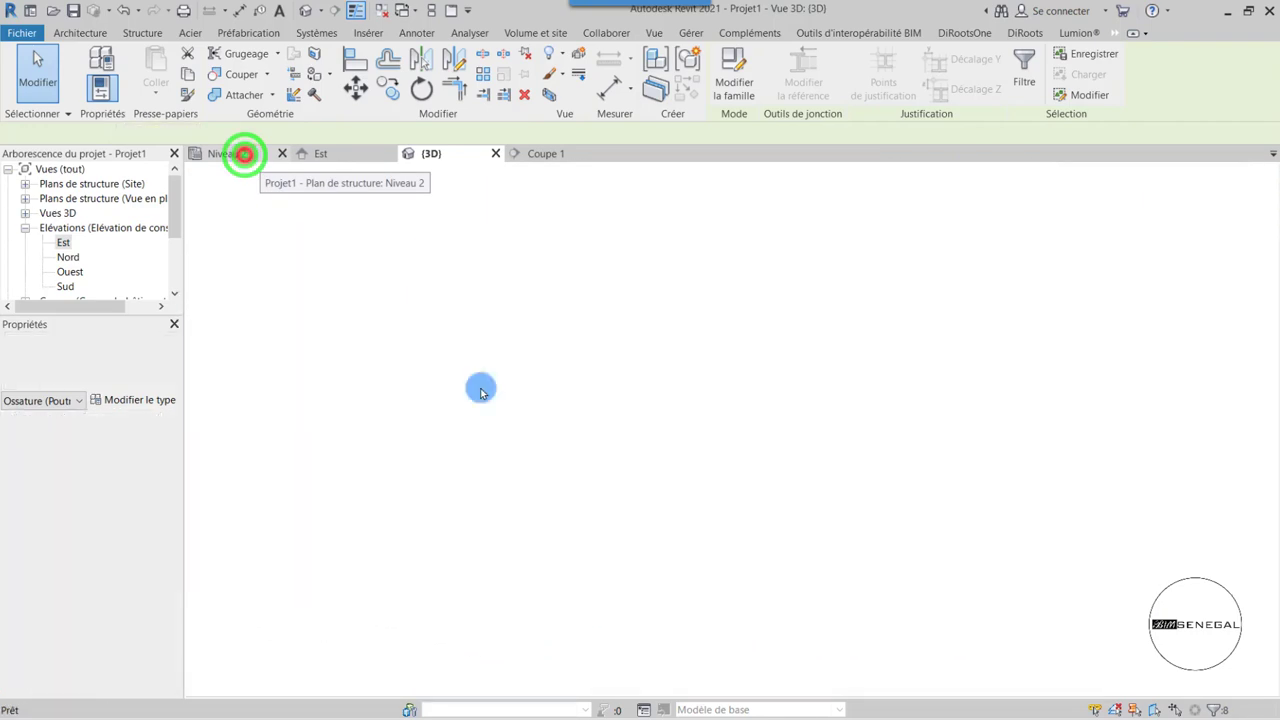
- Move the gable-end girts up 0.14 to the end portal frame's edge
{"action": "scroll", "coordinate": [634, 485], "scroll_direction": "up", "scroll_amount": 1}
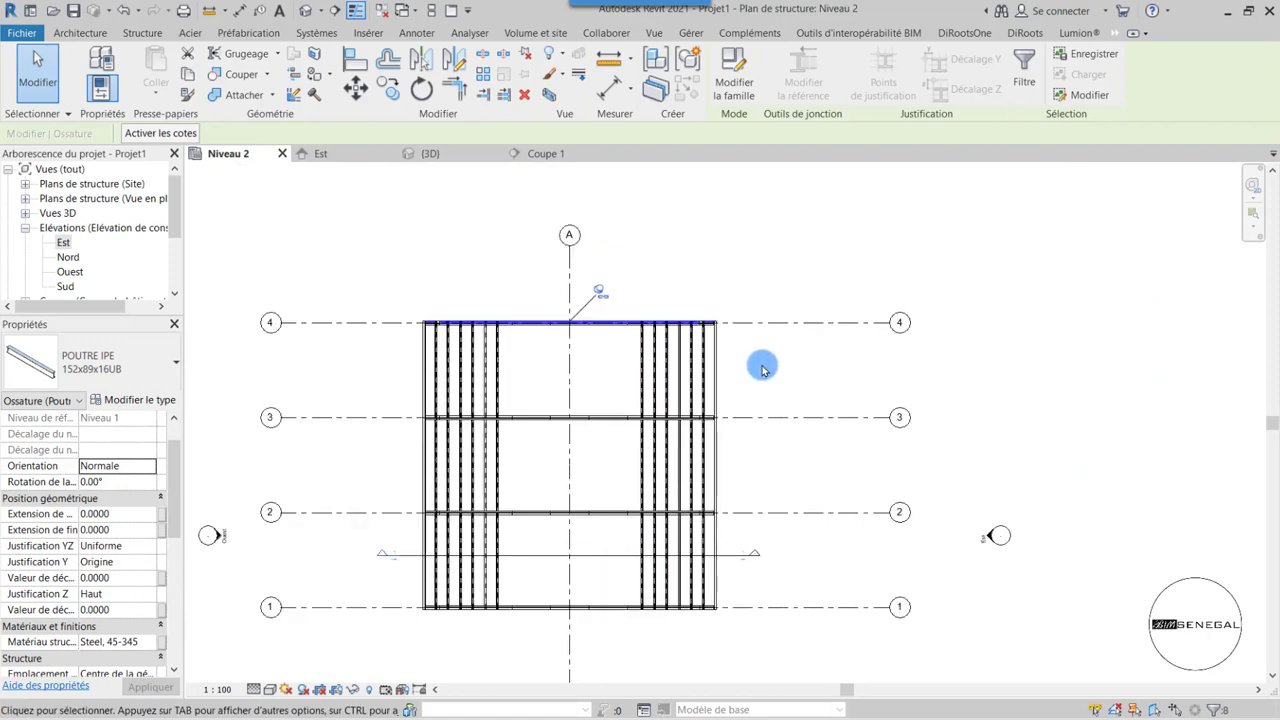
{"action": "scroll", "coordinate": [437, 293], "scroll_direction": "up", "scroll_amount": 2}
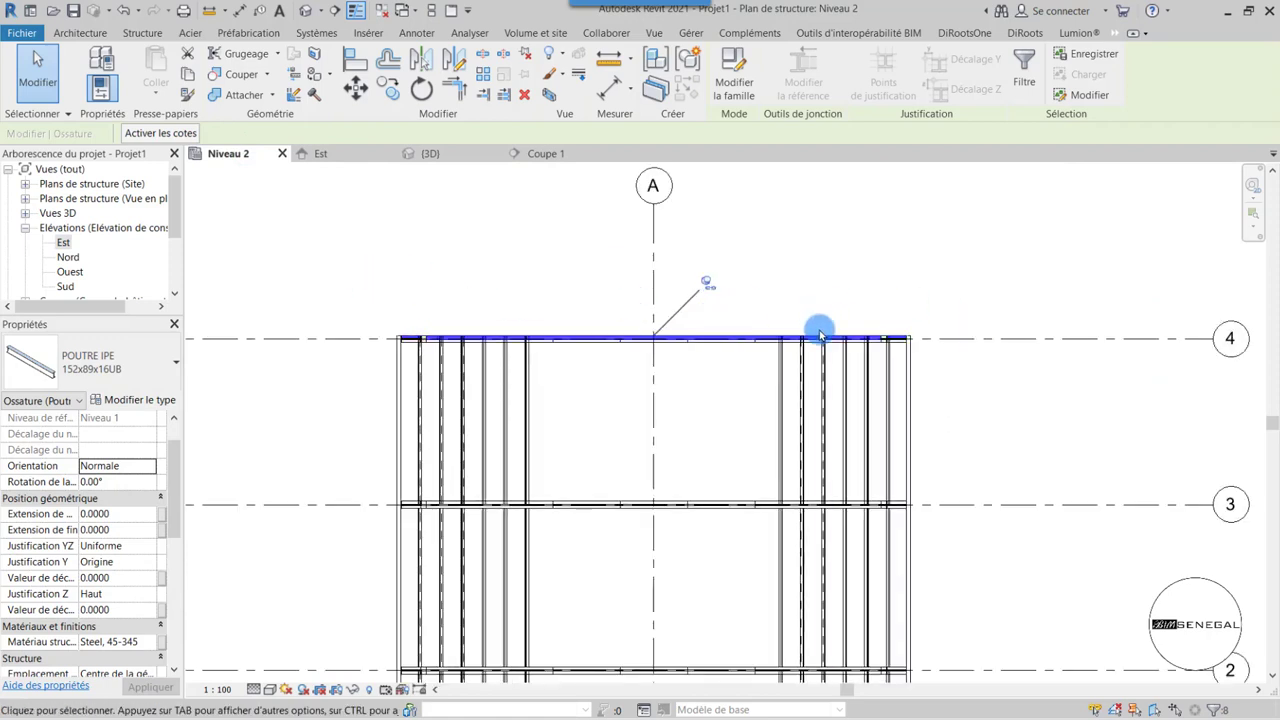
{"action": "scroll", "coordinate": [977, 334], "scroll_direction": "up", "scroll_amount": 1}
{"action": "scroll", "coordinate": [991, 337], "scroll_direction": "up", "scroll_amount": 1}
{"action": "scroll", "coordinate": [729, 331], "scroll_direction": "down", "scroll_amount": 2}
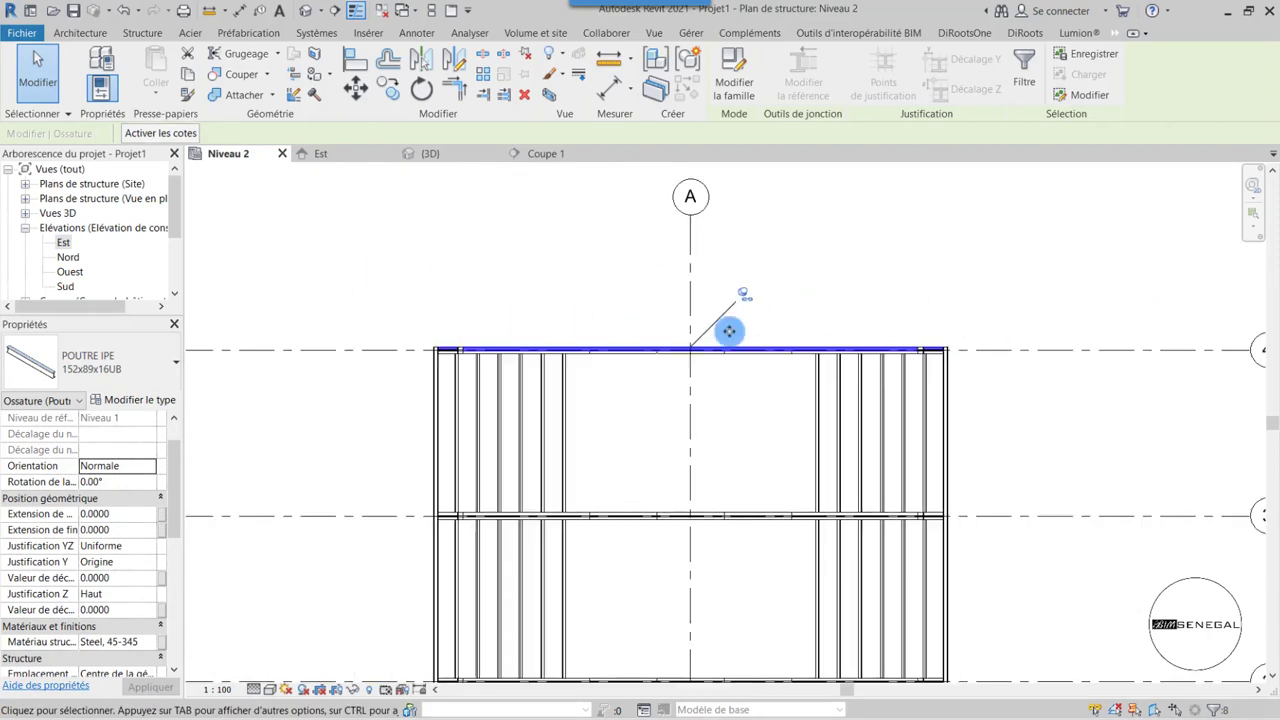
{"action": "scroll", "coordinate": [445, 330], "scroll_direction": "up", "scroll_amount": 2}
{"action": "scroll", "coordinate": [402, 405], "scroll_direction": "up", "scroll_amount": 2}
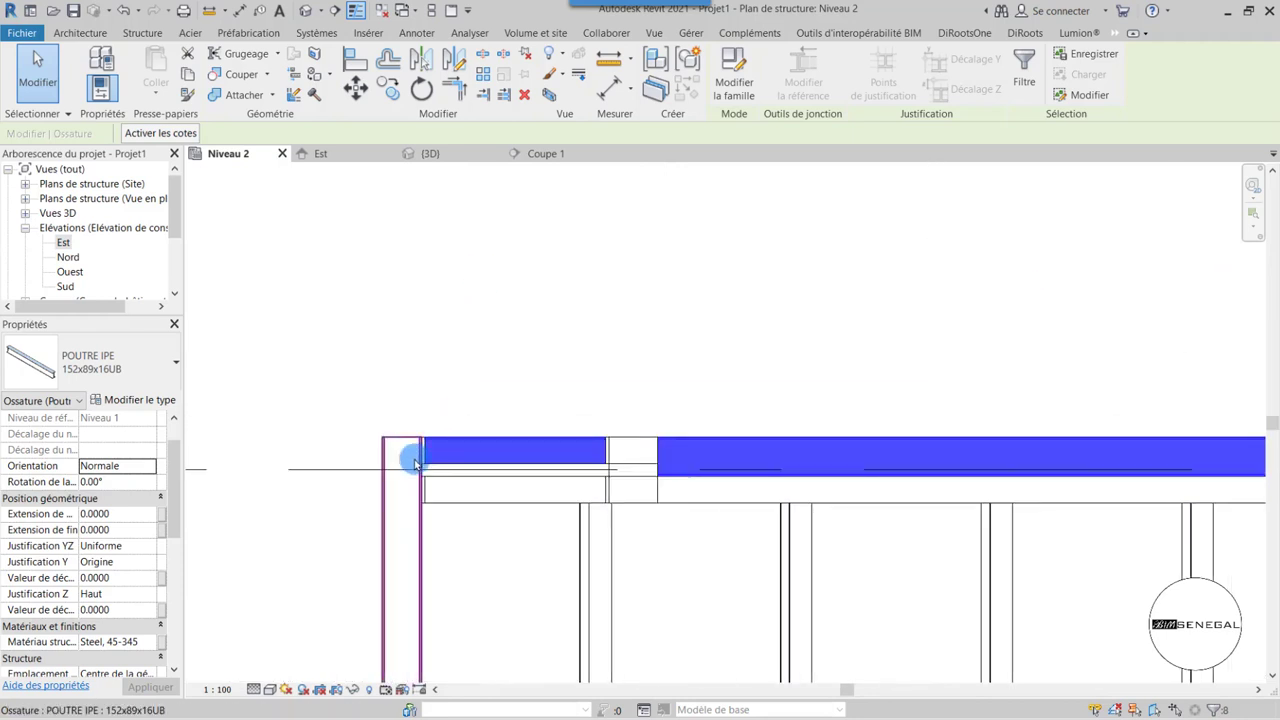
{"action": "scroll", "coordinate": [431, 485], "scroll_direction": "up", "scroll_amount": 1}
{"action": "scroll", "coordinate": [431, 391], "scroll_direction": "up", "scroll_amount": 1}
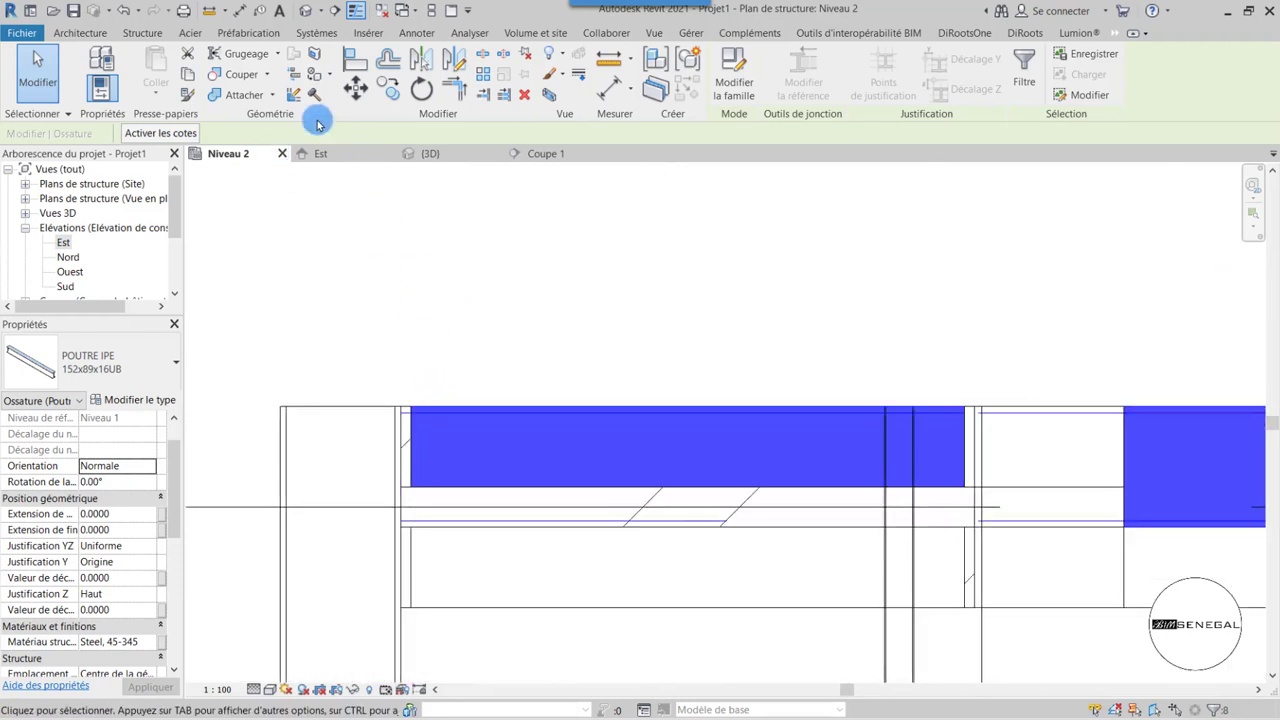
{"action": "left_click", "coordinate": [355, 88]}
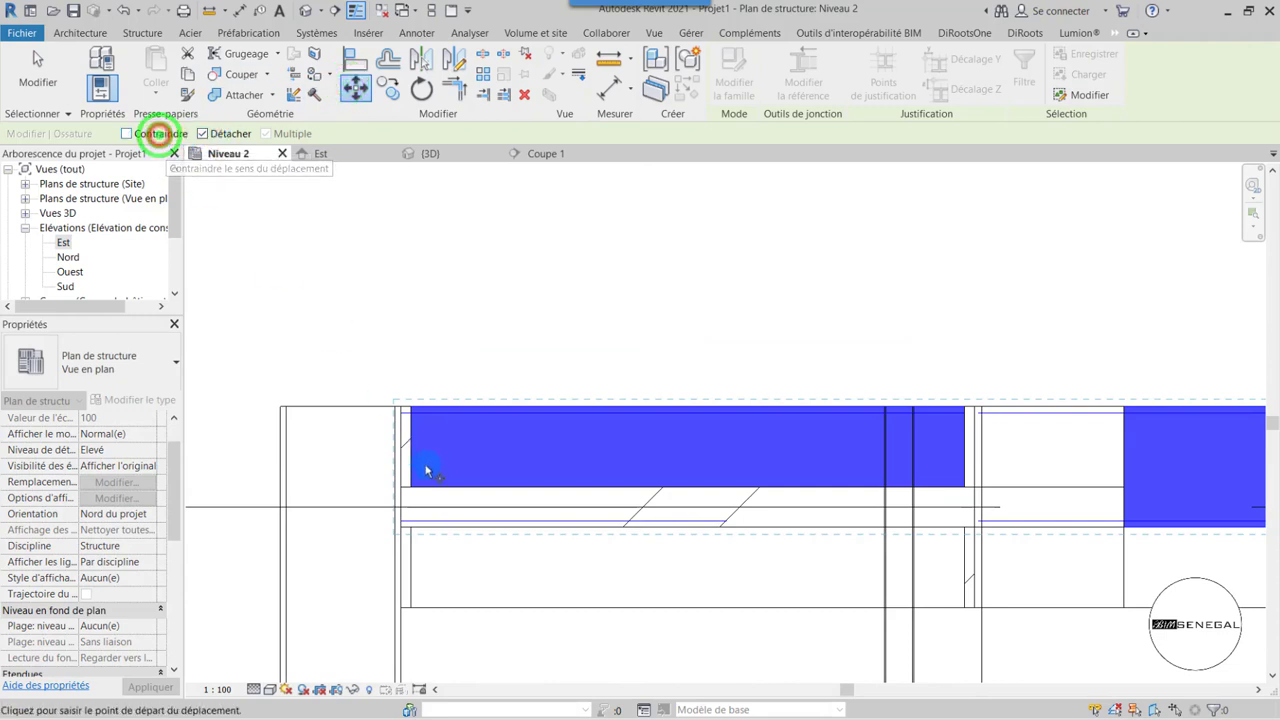
{"action": "scroll", "coordinate": [425, 470], "scroll_direction": "up", "scroll_amount": 1}
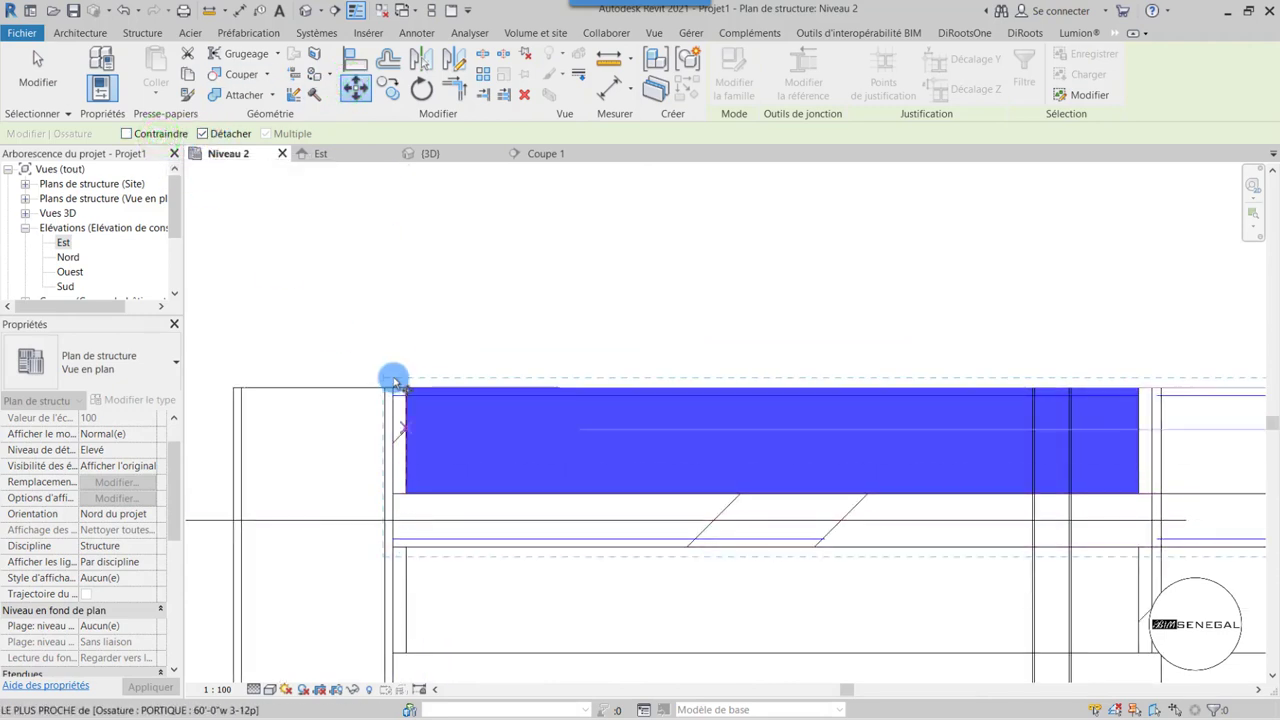
{"action": "scroll", "coordinate": [394, 382], "scroll_direction": "up", "scroll_amount": 1}
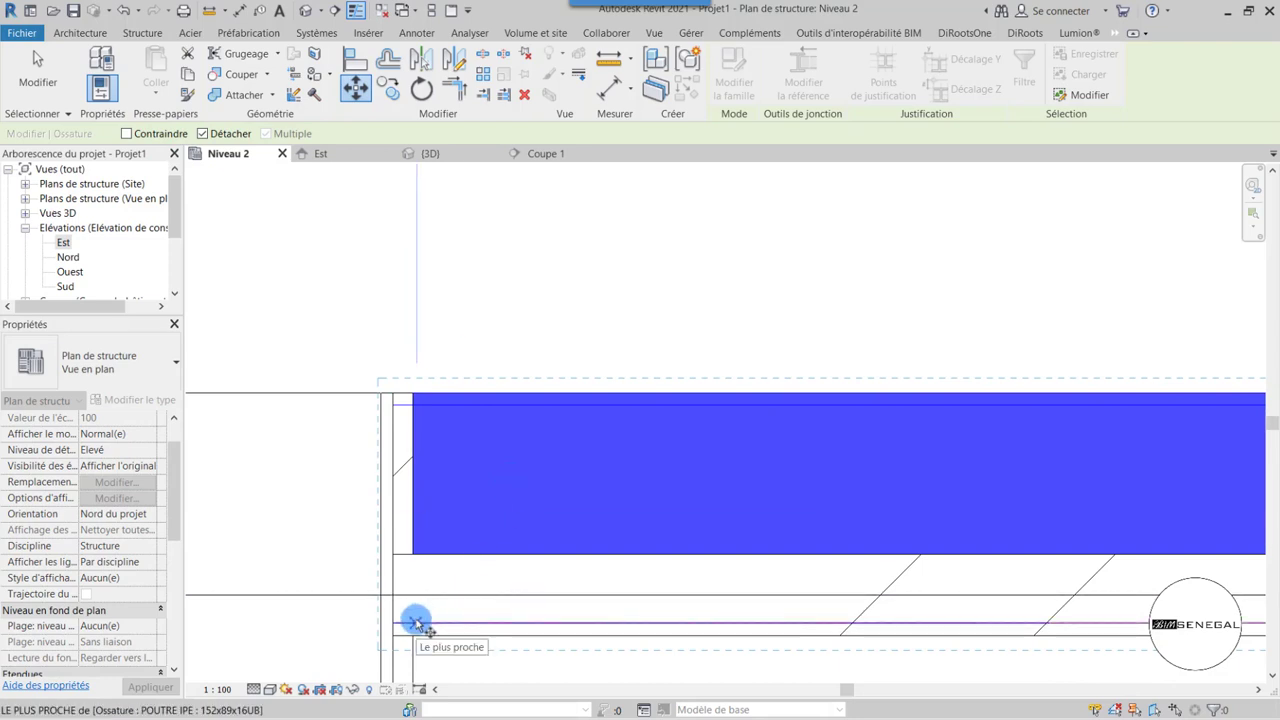
{"action": "left_click", "coordinate": [416, 624]}
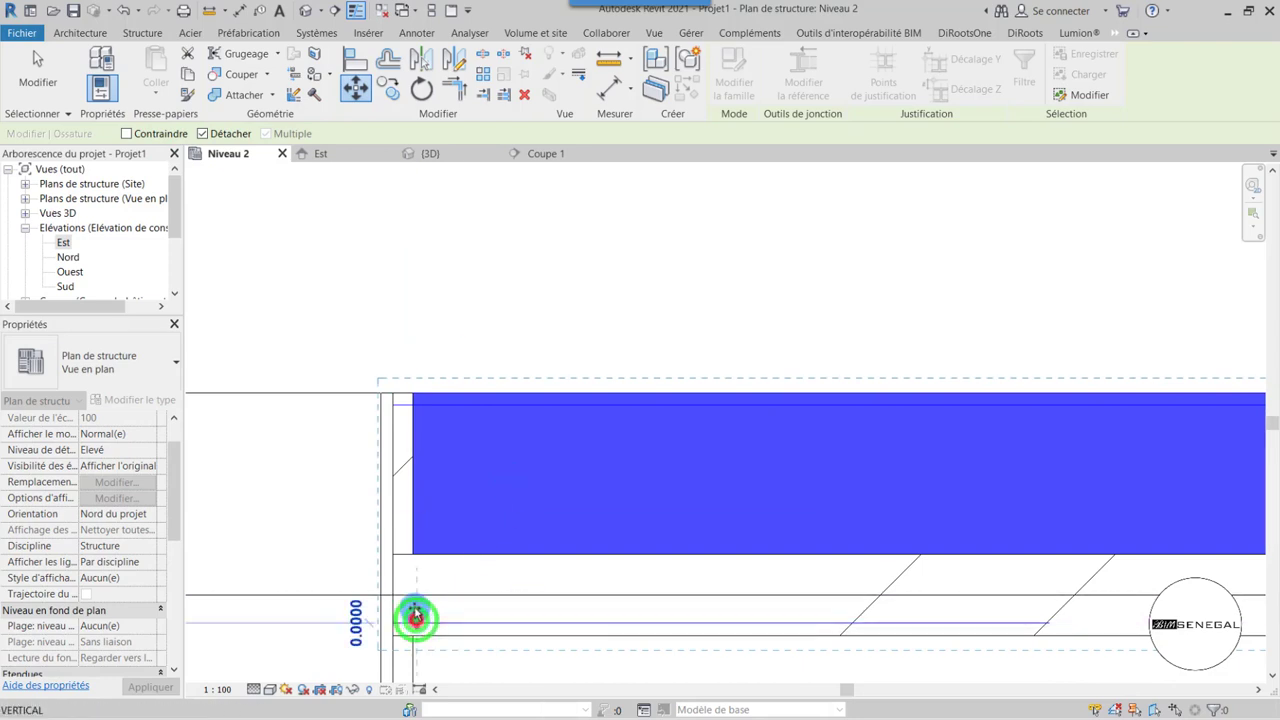
{"action": "left_click", "coordinate": [413, 393]}
- Move the girts again, snapping onto the frame's outer-edge endpoint, and return to the 3D view
{"action": "scroll", "coordinate": [443, 483], "scroll_direction": "down", "scroll_amount": 3}
{"action": "scroll", "coordinate": [443, 483], "scroll_direction": "down", "scroll_amount": 1}
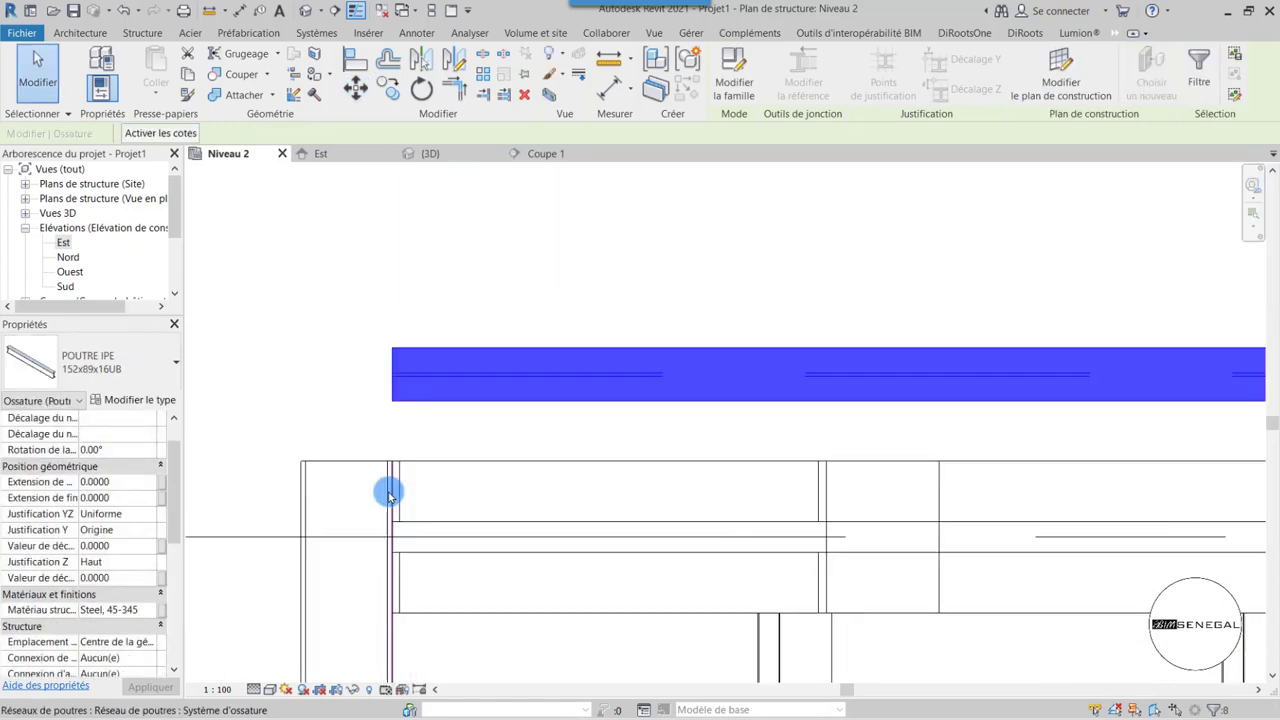
{"action": "scroll", "coordinate": [389, 491], "scroll_direction": "down", "scroll_amount": 1}
{"action": "scroll", "coordinate": [321, 364], "scroll_direction": "down", "scroll_amount": 3}
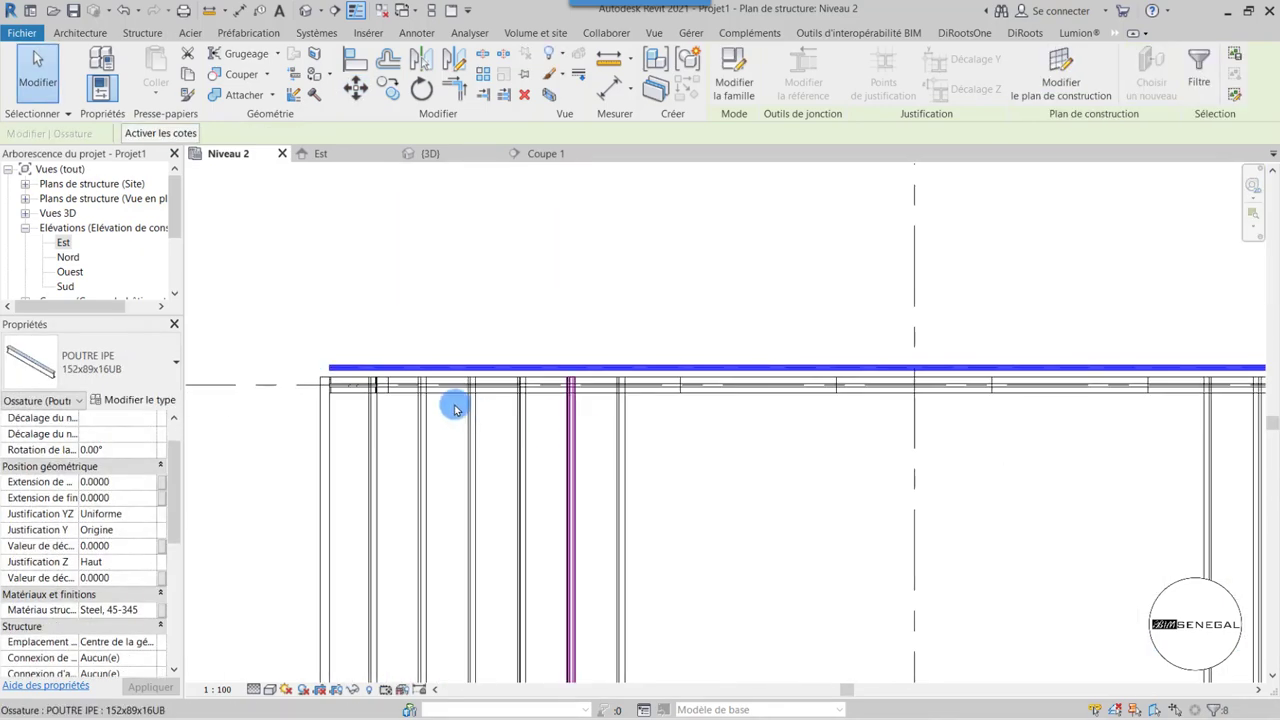
{"action": "scroll", "coordinate": [423, 486], "scroll_direction": "up", "scroll_amount": 2}
{"action": "scroll", "coordinate": [379, 456], "scroll_direction": "up", "scroll_amount": 3}
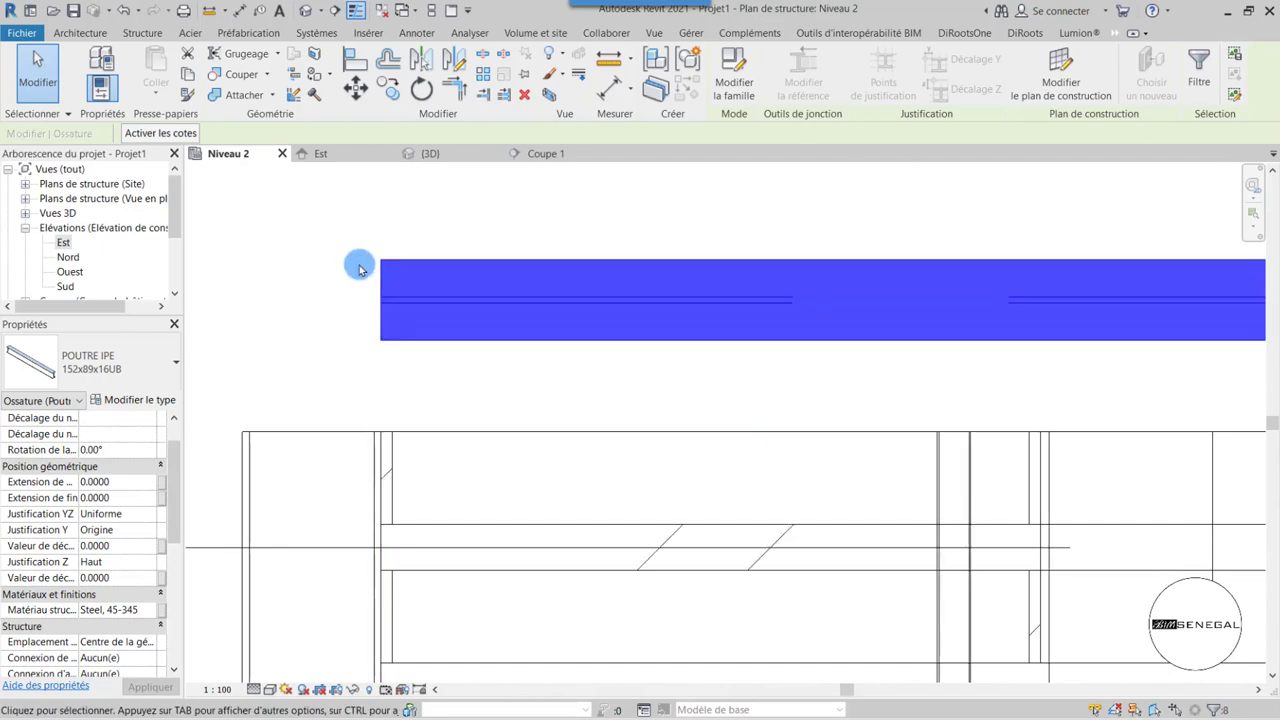
{"action": "scroll", "coordinate": [357, 266], "scroll_direction": "up", "scroll_amount": 2}
{"action": "left_click", "coordinate": [366, 91]}
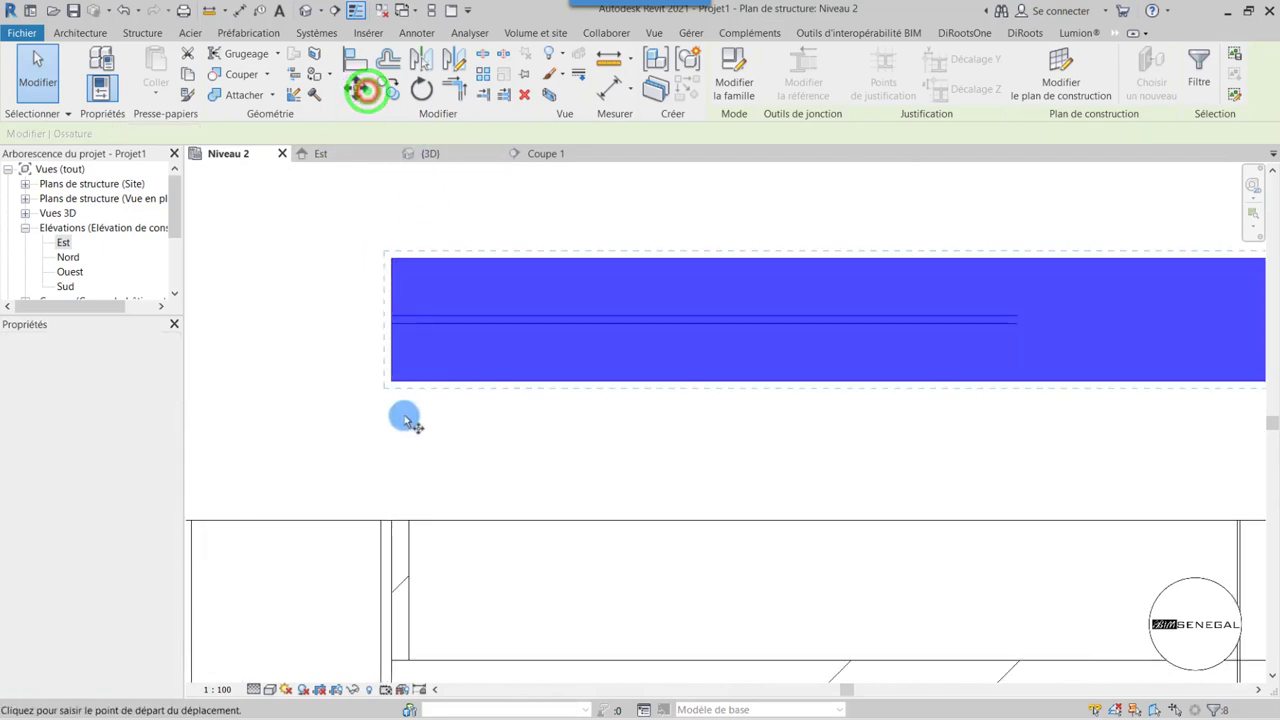
{"action": "left_click", "coordinate": [390, 381]}
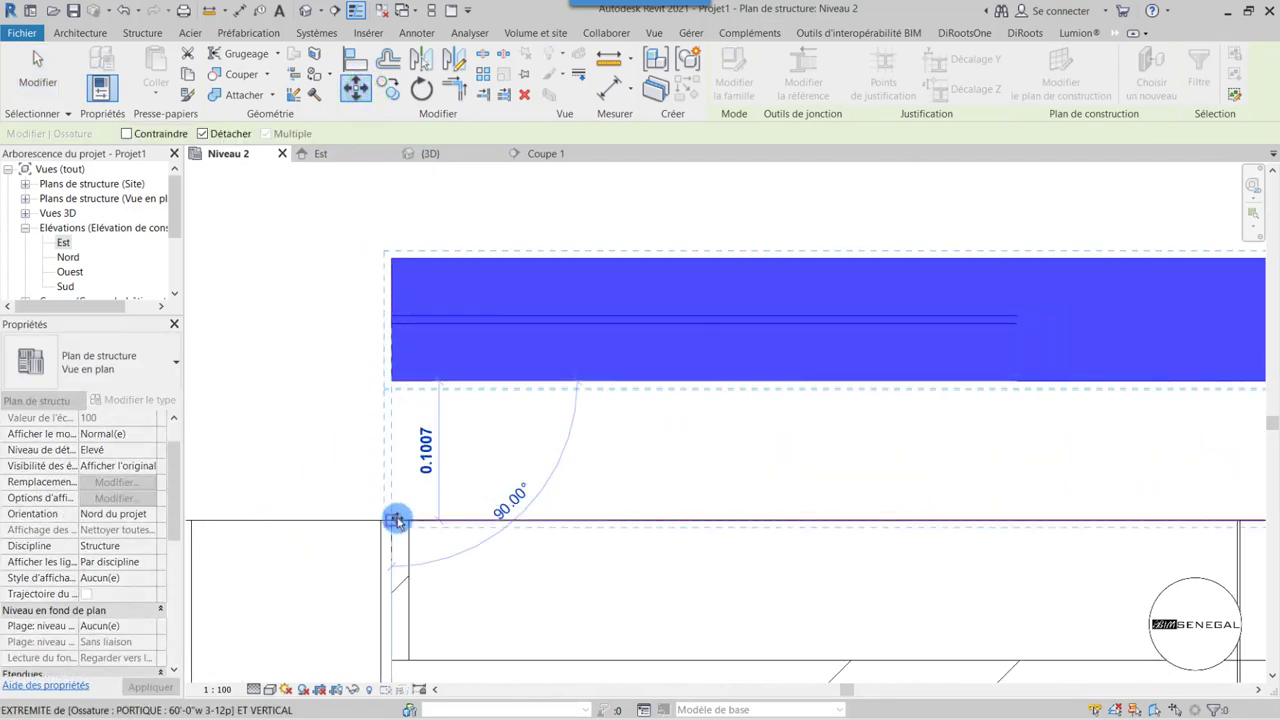
{"action": "left_click", "coordinate": [456, 484]}
{"action": "scroll", "coordinate": [406, 443], "scroll_direction": "down", "scroll_amount": 2}
{"action": "scroll", "coordinate": [400, 423], "scroll_direction": "down", "scroll_amount": 2}
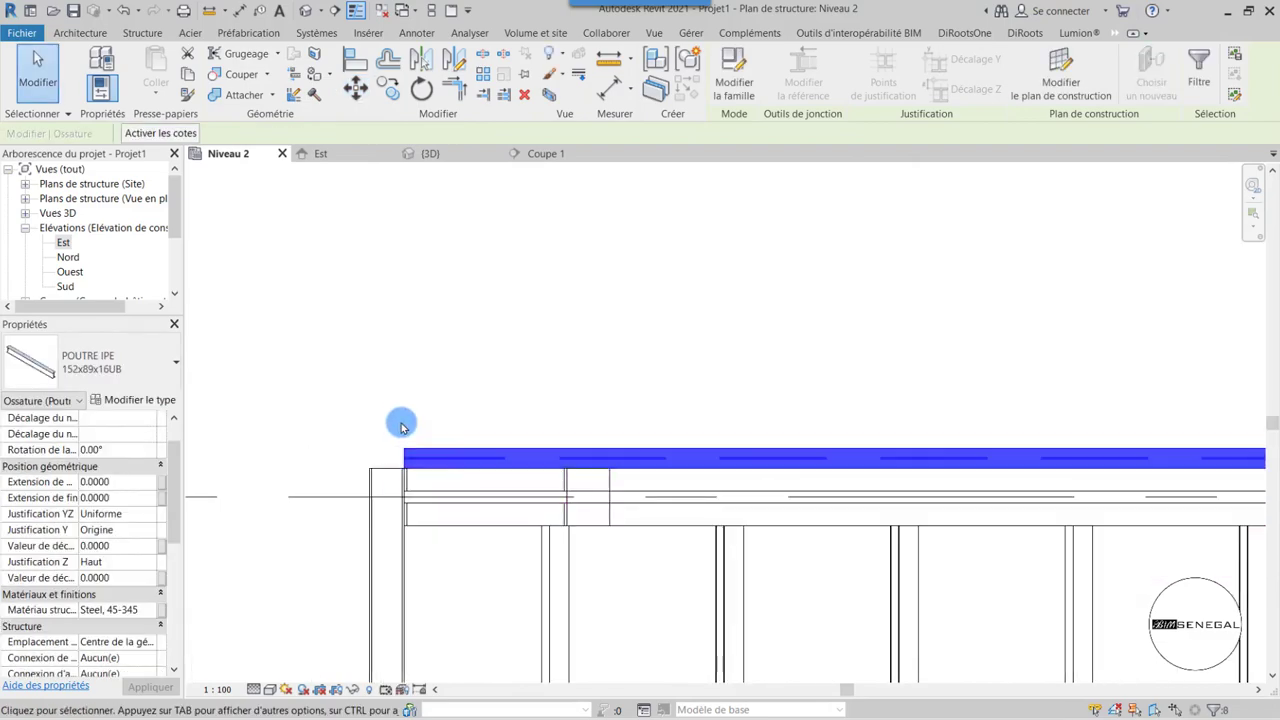
{"action": "left_click", "coordinate": [428, 153]}
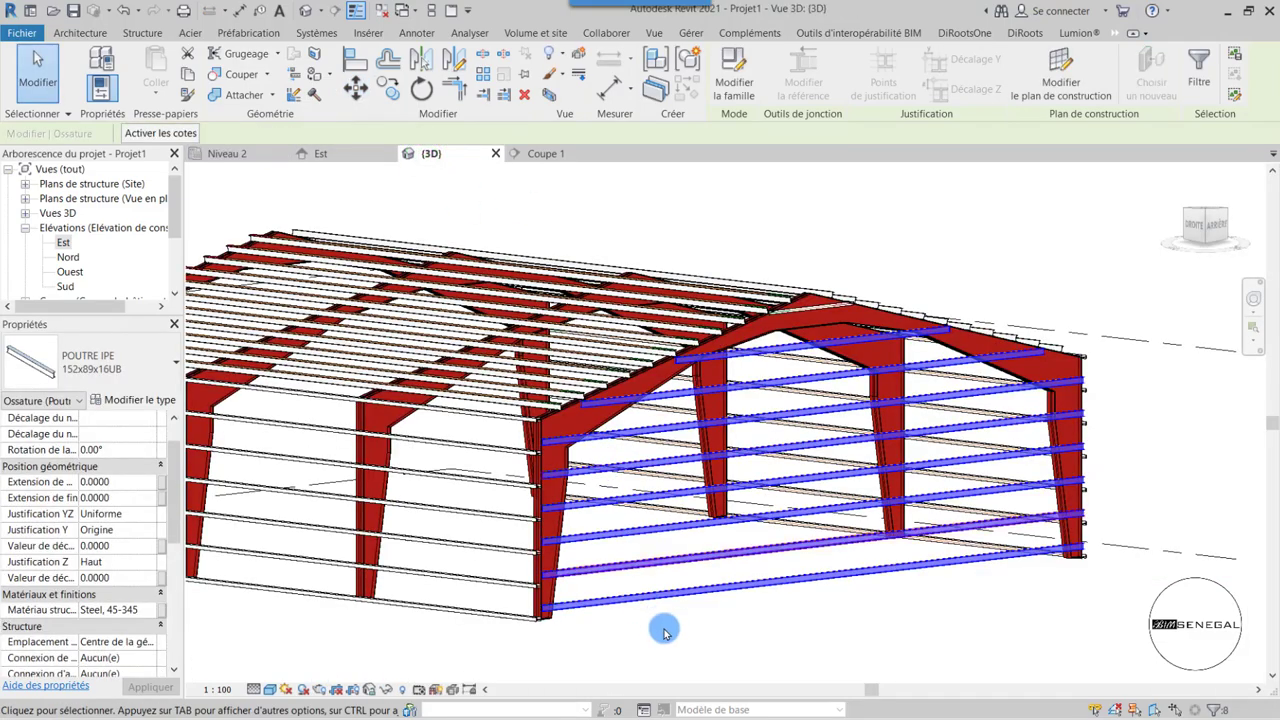
{"action": "left_click", "coordinate": [680, 637]}
{"action": "scroll", "coordinate": [600, 403], "scroll_direction": "up", "scroll_amount": 3}
{"action": "scroll", "coordinate": [594, 509], "scroll_direction": "up", "scroll_amount": 2}
{"action": "scroll", "coordinate": [834, 414], "scroll_direction": "up", "scroll_amount": 2}
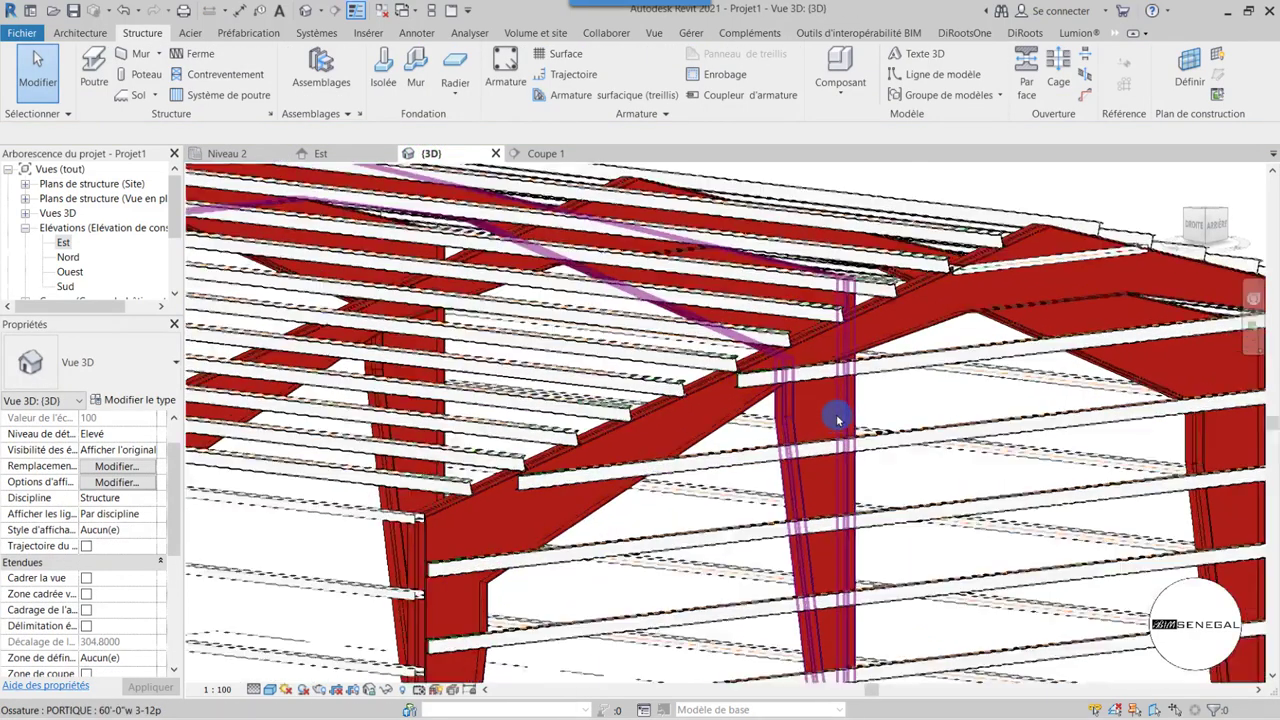
{"action": "scroll", "coordinate": [838, 420], "scroll_direction": "up", "scroll_amount": 2}
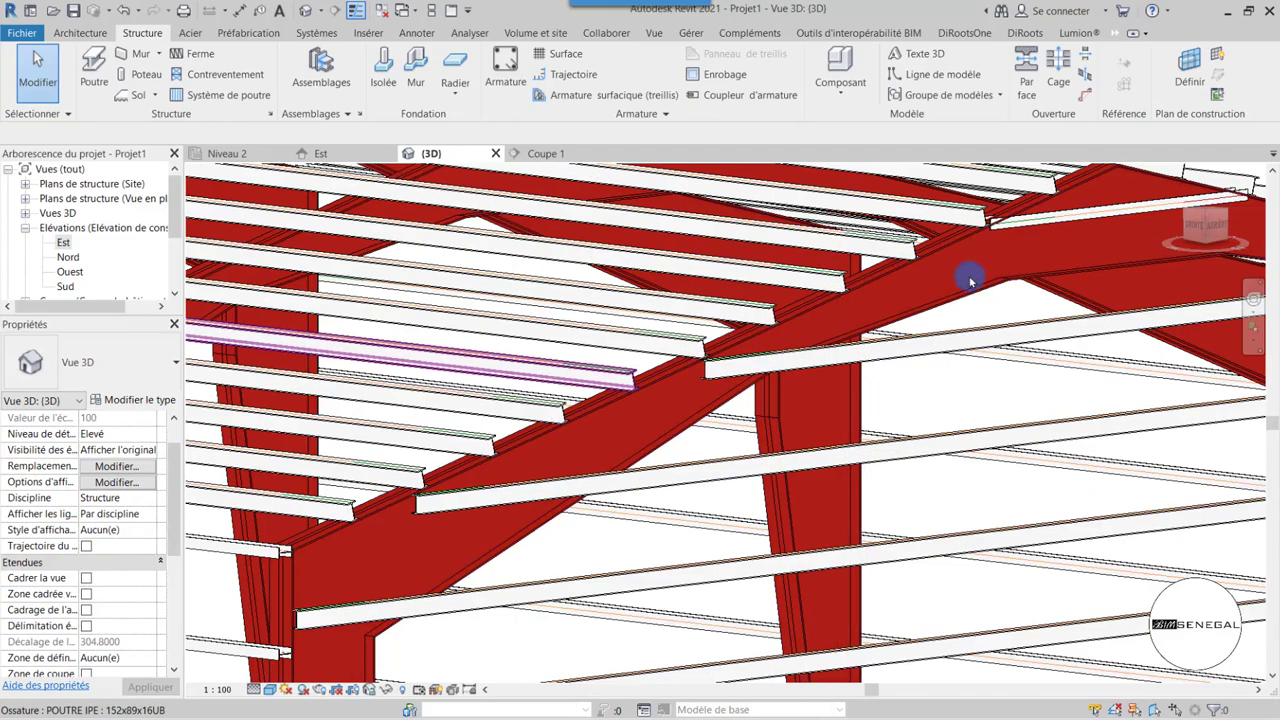
{"action": "scroll", "coordinate": [738, 373], "scroll_direction": "down", "scroll_amount": 4}
{"action": "mouse_move", "coordinate": [1207, 222]}
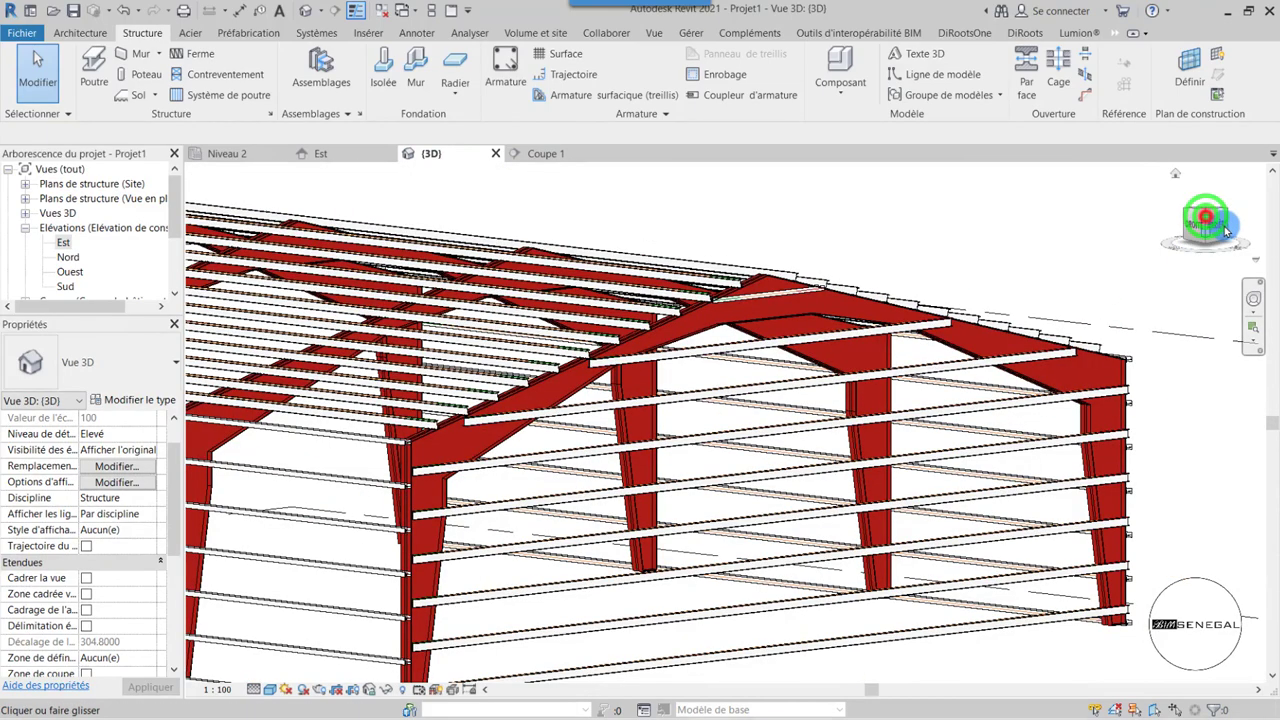
{"action": "left_click", "coordinate": [1227, 231]}
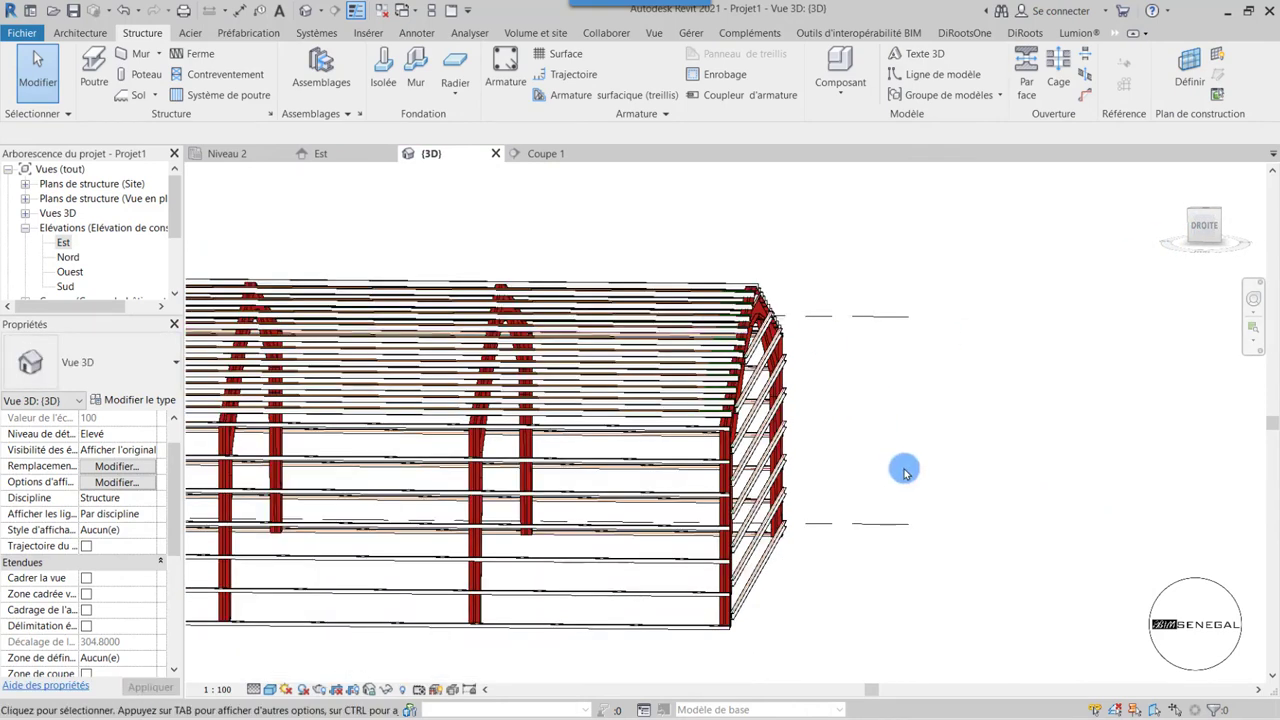
{"action": "left_click", "coordinate": [1220, 217]}
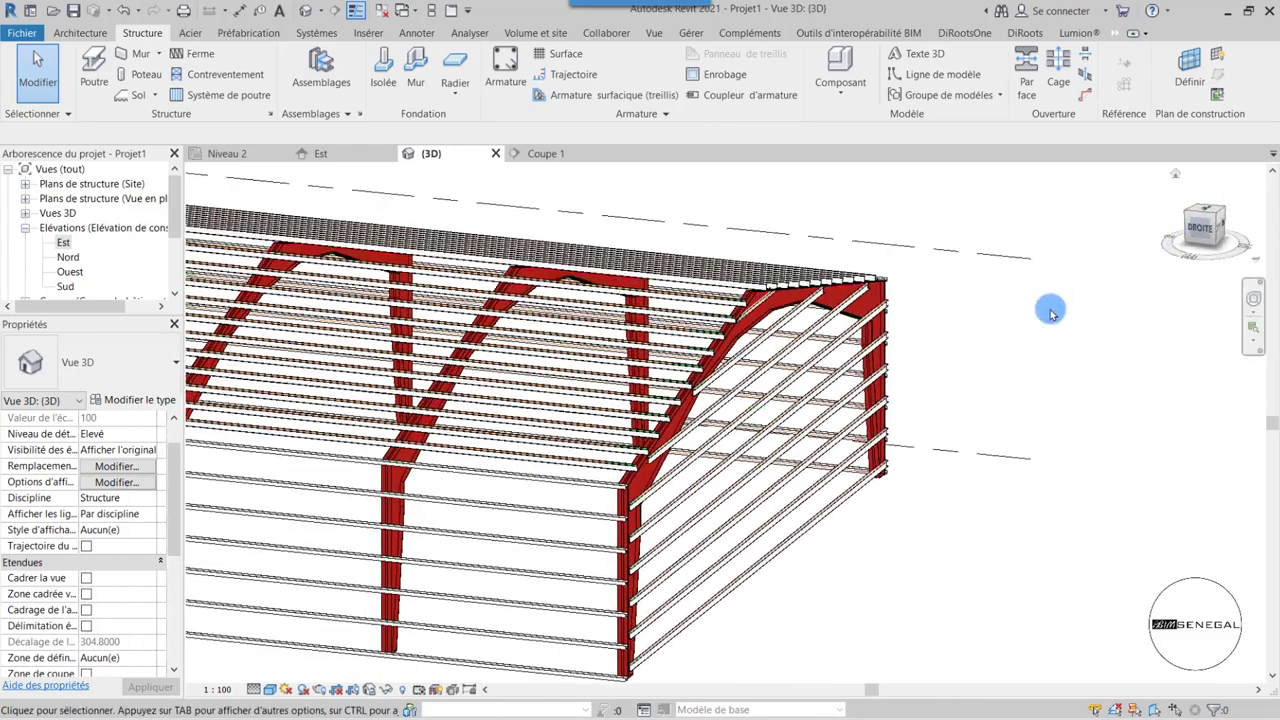
{"action": "scroll", "coordinate": [726, 602], "scroll_direction": "up", "scroll_amount": 2}
{"action": "scroll", "coordinate": [700, 590], "scroll_direction": "up", "scroll_amount": 1}
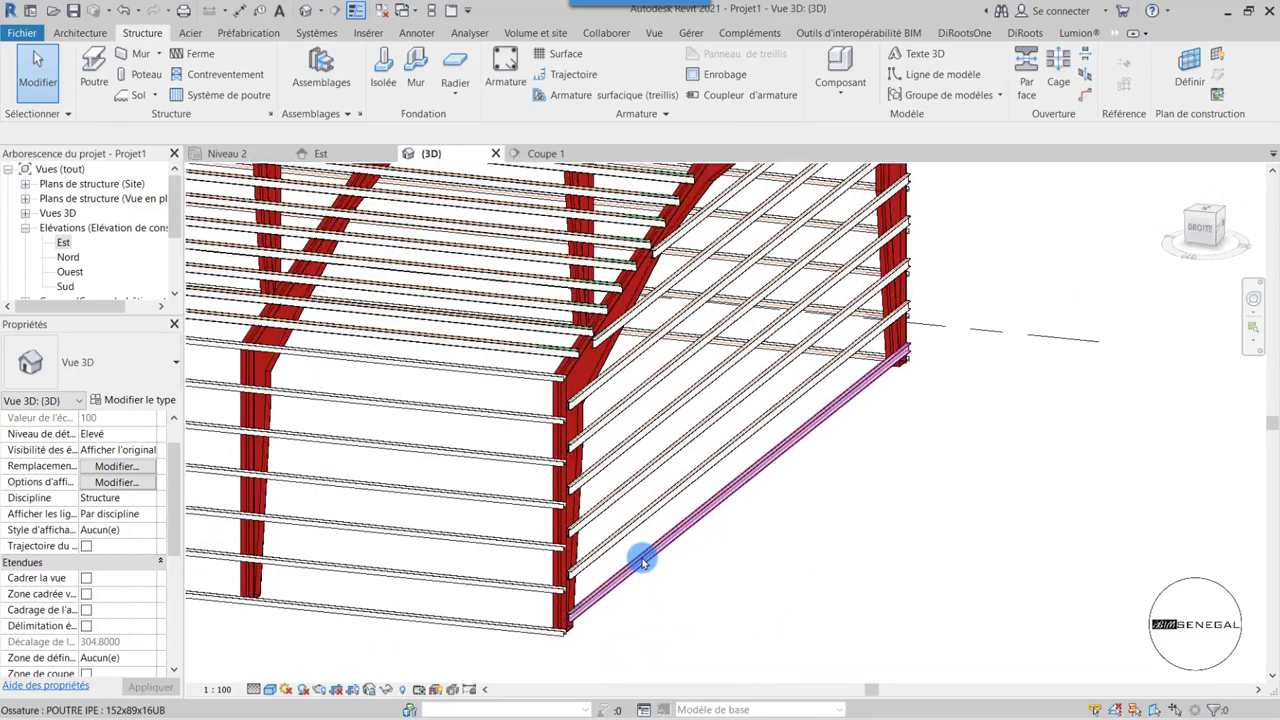
- Select all the horizontal girts on the gable end wall
{"action": "left_click", "coordinate": [641, 559]}
{"action": "left_click", "coordinate": [619, 533], "text": "ctrl"}
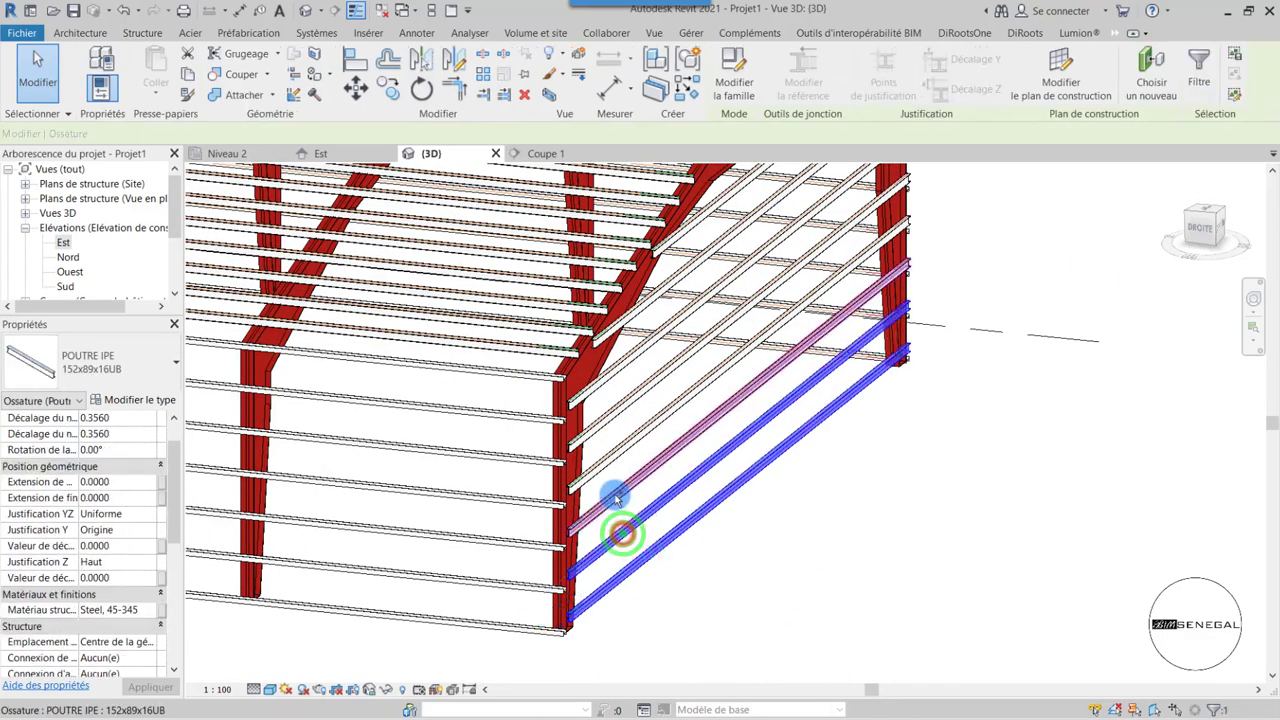
{"action": "left_click", "coordinate": [610, 495], "text": "ctrl"}
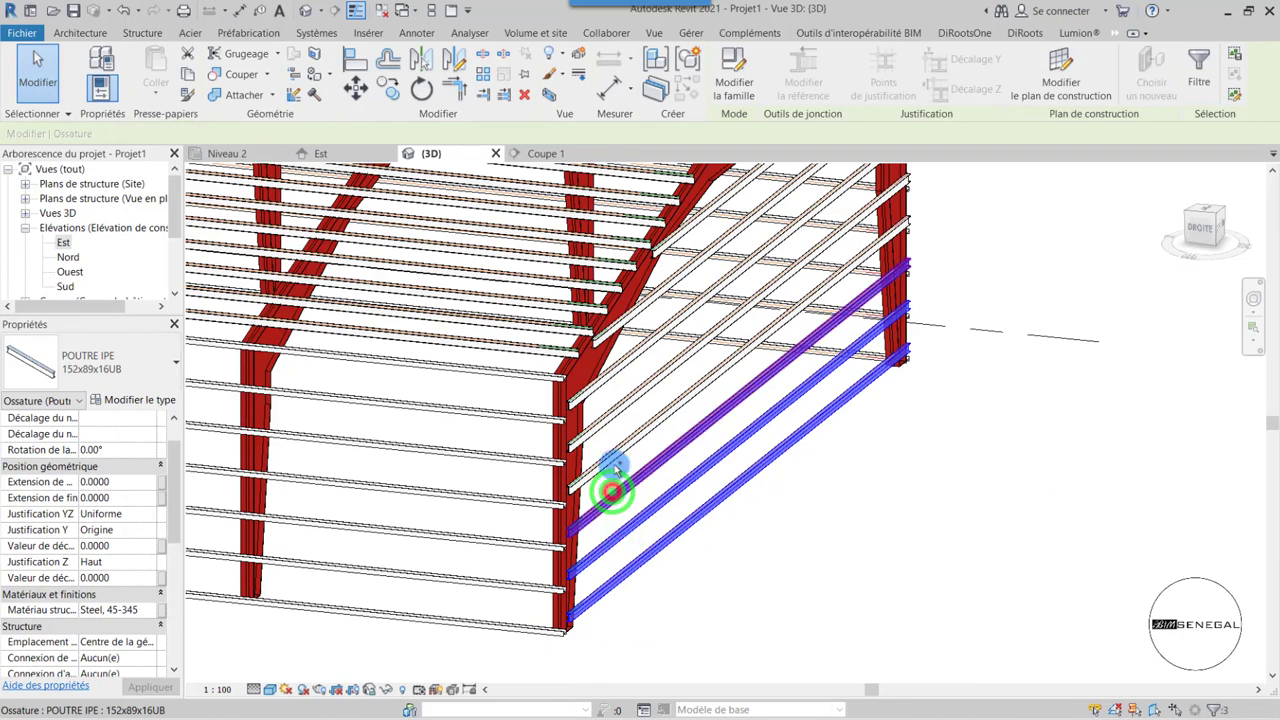
{"action": "left_click", "coordinate": [609, 457], "text": "ctrl"}
{"action": "left_click", "coordinate": [617, 410], "text": "ctrl"}
{"action": "scroll", "coordinate": [665, 352], "scroll_direction": "down", "scroll_amount": 2}
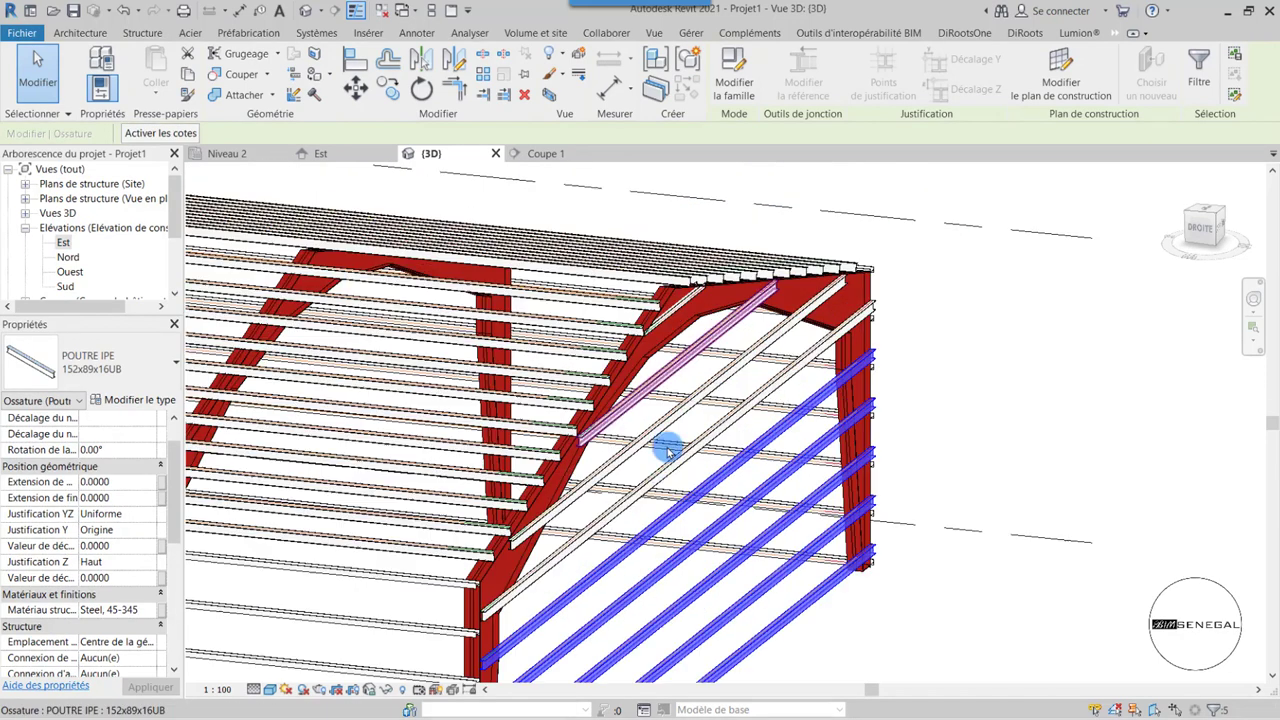
{"action": "left_click", "coordinate": [620, 500], "text": "ctrl"}
{"action": "left_click", "coordinate": [624, 453], "text": "ctrl"}
{"action": "left_click", "coordinate": [632, 412], "text": "ctrl"}
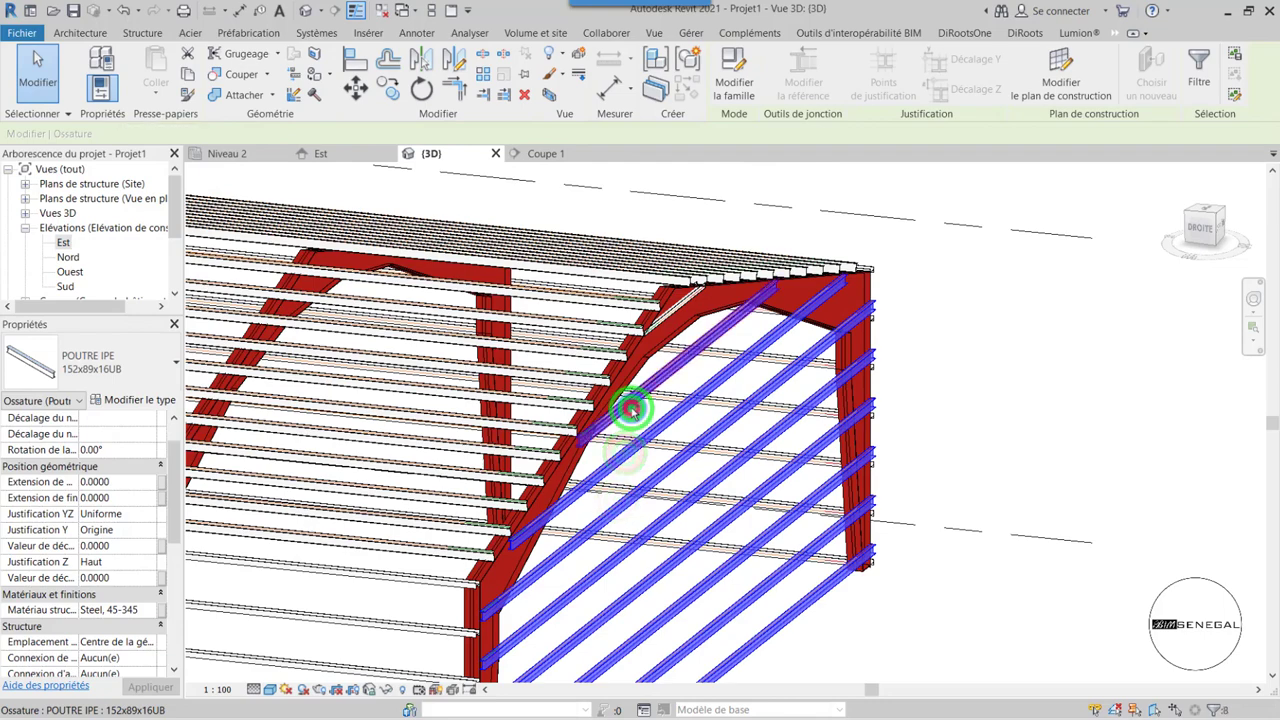
{"action": "middle_click_drag", "start_coordinate": [743, 226], "coordinate": [537, 580], "text": "shift"}
{"action": "left_click", "coordinate": [571, 603], "text": "ctrl"}
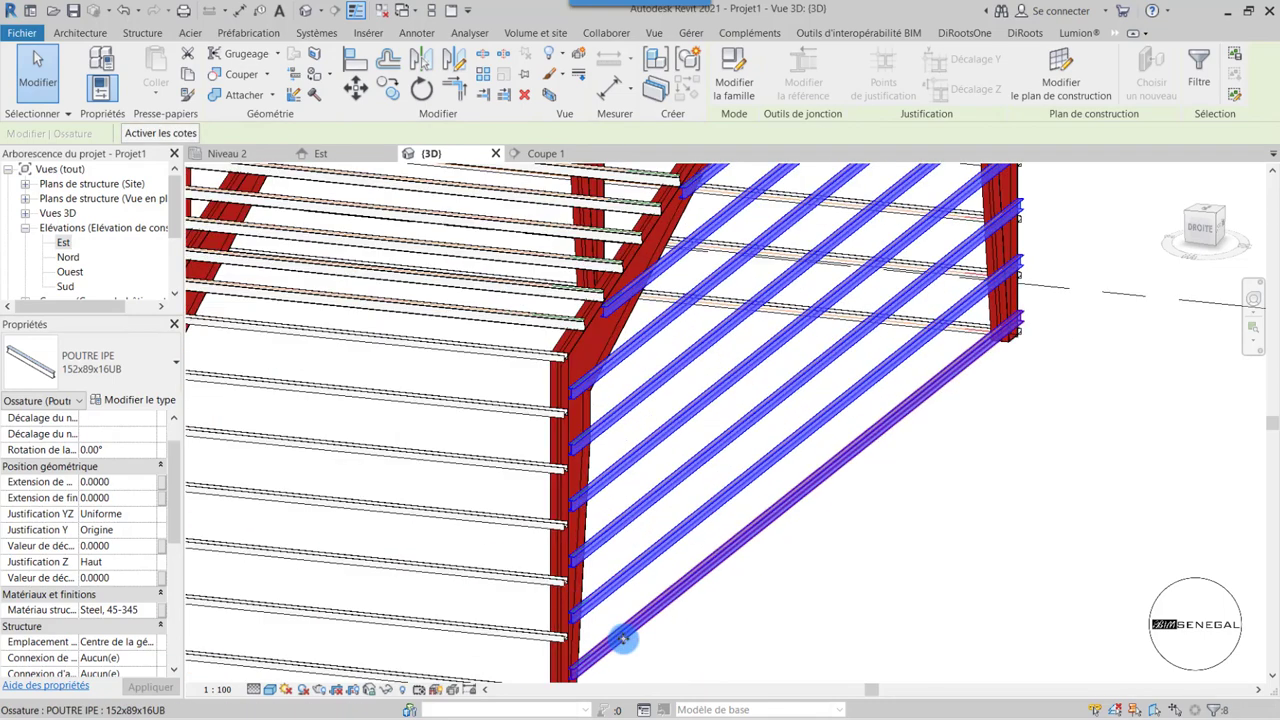
- Set the selected girts' section rotation (Rotation de la section) to 90°
{"action": "middle_click_drag", "start_coordinate": [623, 634], "coordinate": [517, 598], "text": "shift"}
{"action": "middle_click_drag", "start_coordinate": [695, 610], "coordinate": [600, 600], "text": "shift"}
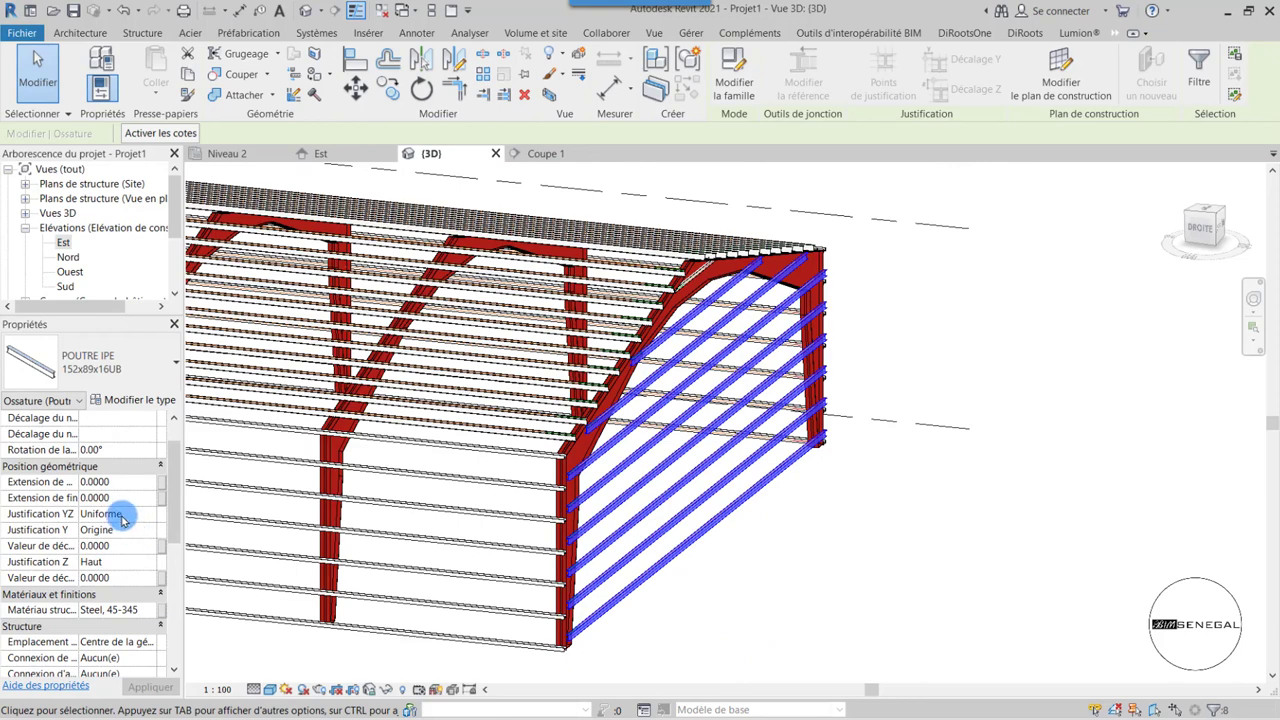
{"action": "scroll", "coordinate": [53, 455], "scroll_direction": "up", "scroll_amount": 2}
{"action": "type", "text": "90"}
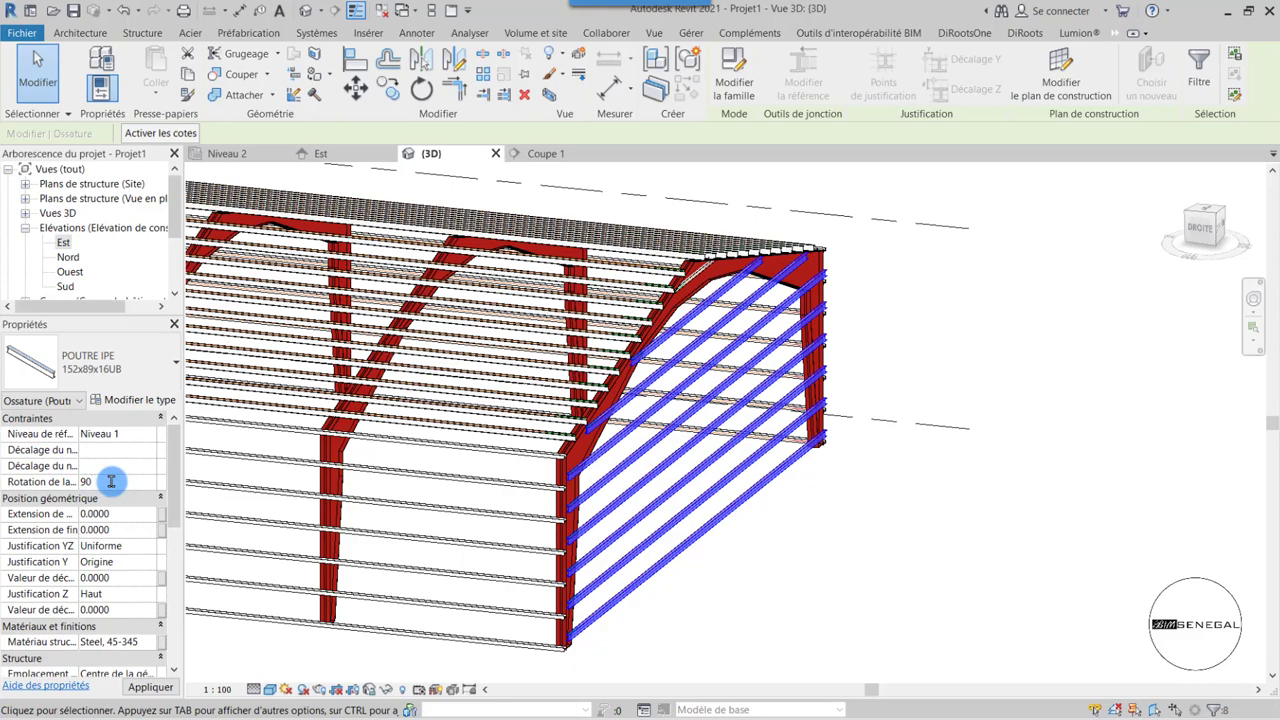
{"action": "key", "text": "Return"}
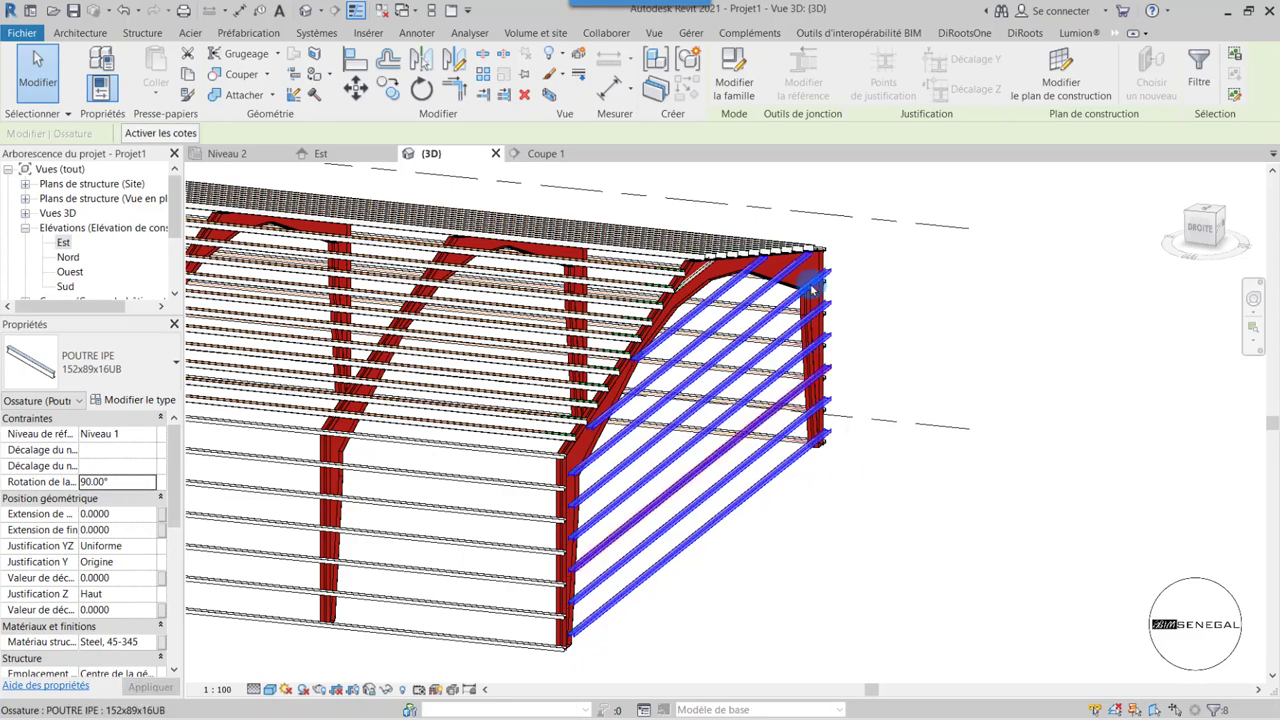
{"action": "scroll", "coordinate": [740, 220], "scroll_direction": "up", "scroll_amount": 2}
{"action": "scroll", "coordinate": [748, 210], "scroll_direction": "up", "scroll_amount": 2}
- Deselect the girts, then orbit, pan and zoom to inspect the whole steel frame
{"action": "left_click", "coordinate": [1000, 286]}
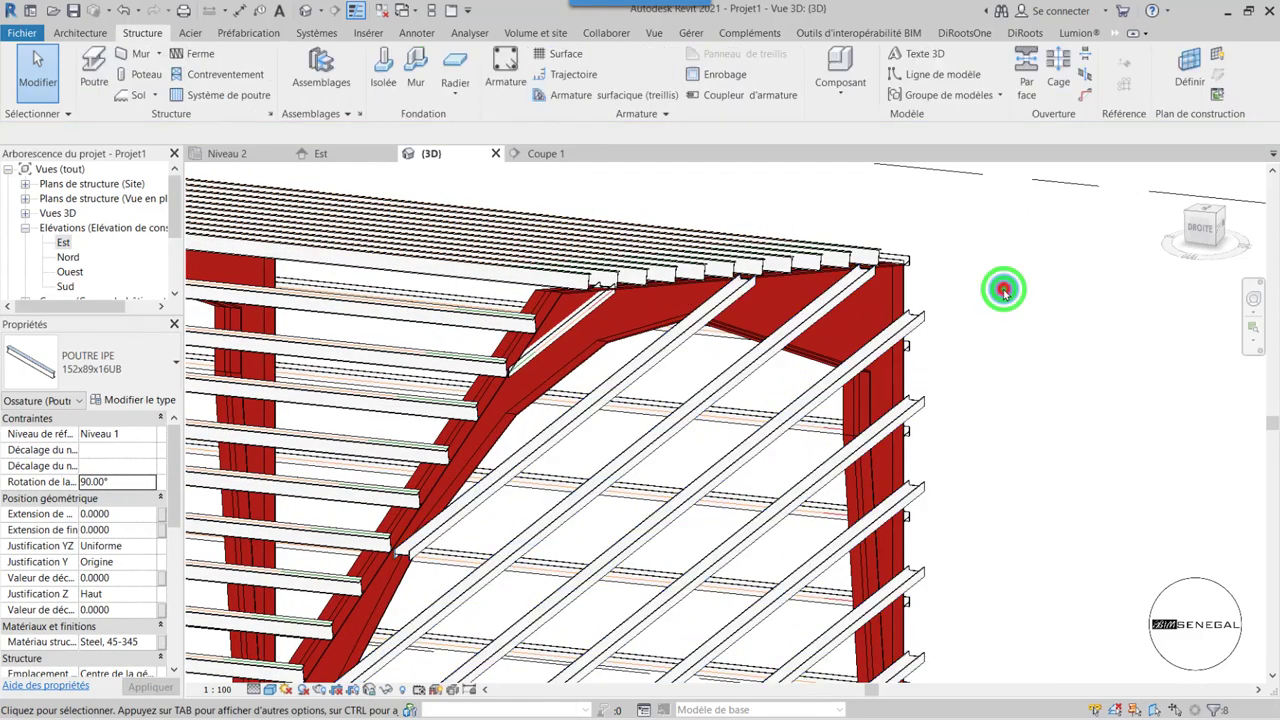
{"action": "scroll", "coordinate": [770, 189], "scroll_direction": "down", "scroll_amount": 2}
{"action": "mouse_move", "coordinate": [797, 189]}
{"action": "middle_mouse_down", "text": "shift"}
{"action": "mouse_move", "coordinate": [789, 531]}
{"action": "mouse_move", "coordinate": [640, 603]}
{"action": "mouse_move", "coordinate": [660, 622]}
{"action": "middle_mouse_up", "text": "shift"}
{"action": "middle_click", "coordinate": [660, 622]}
{"action": "middle_click", "coordinate": [660, 622]}
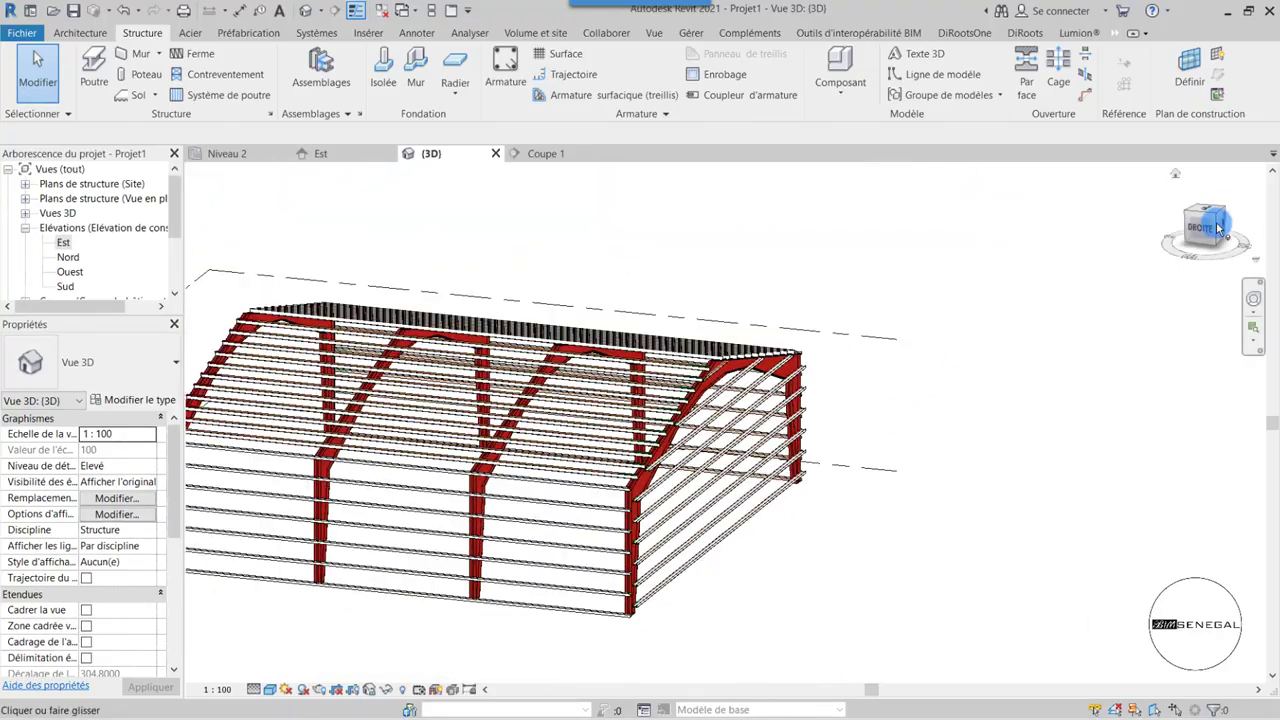
{"action": "mouse_move", "coordinate": [1210, 222]}
{"action": "left_mouse_down"}
{"action": "mouse_move", "coordinate": [257, 214]}
{"action": "mouse_move", "coordinate": [316, 219]}
{"action": "mouse_move", "coordinate": [1011, 428]}
{"action": "mouse_move", "coordinate": [908, 440]}
{"action": "left_mouse_up"}
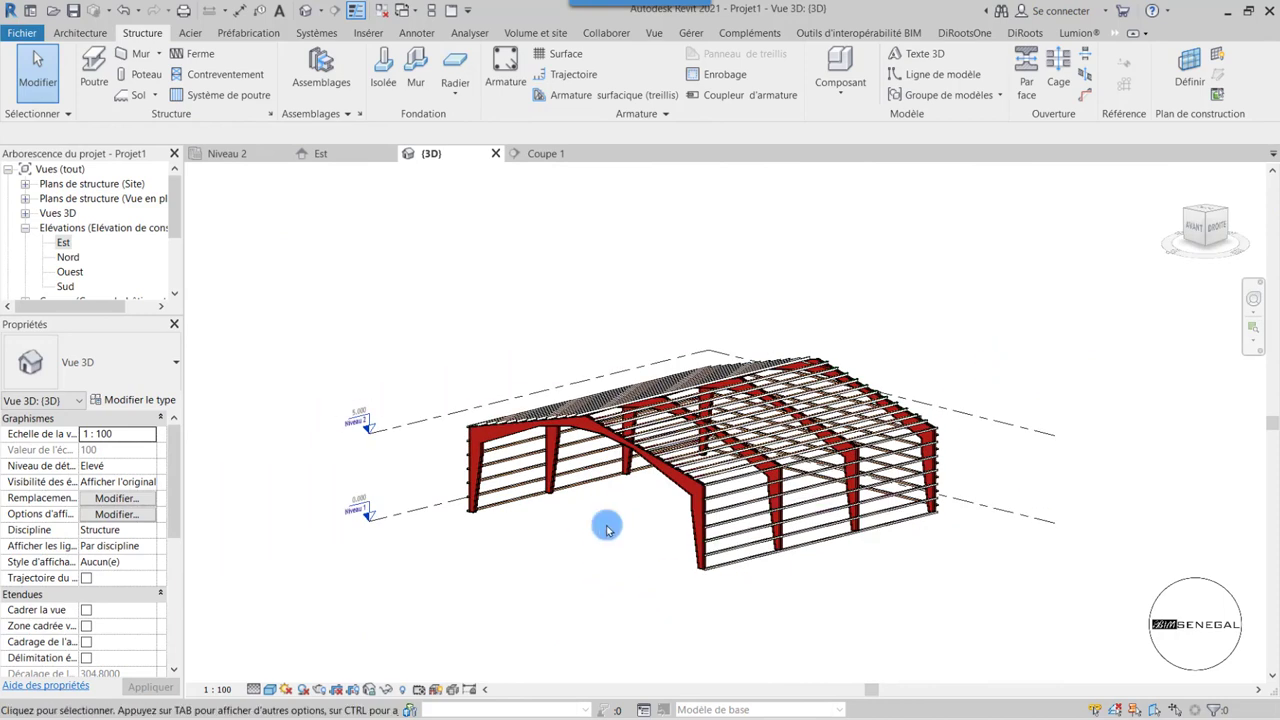
{"action": "scroll", "coordinate": [607, 529], "scroll_direction": "up", "scroll_amount": 2}
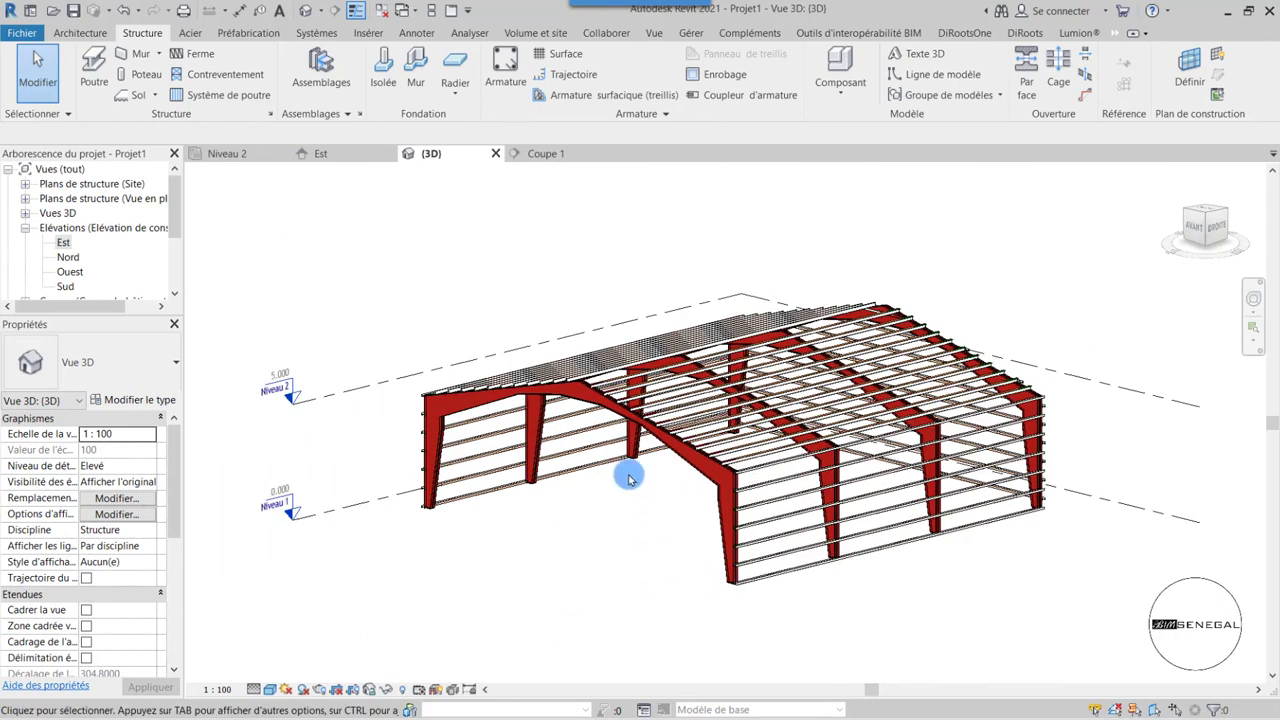
{"action": "middle_click_drag", "start_coordinate": [663, 543], "coordinate": [634, 553]}
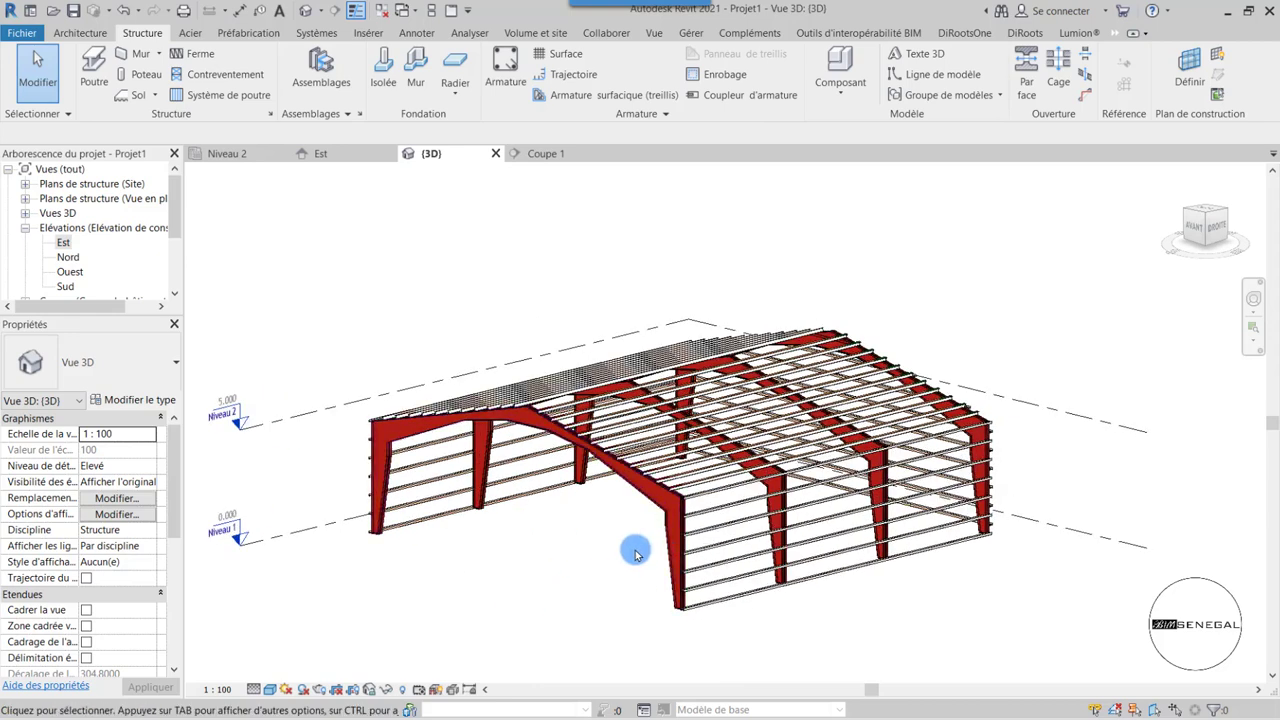
{"action": "scroll", "coordinate": [634, 553], "scroll_direction": "up", "scroll_amount": 1}
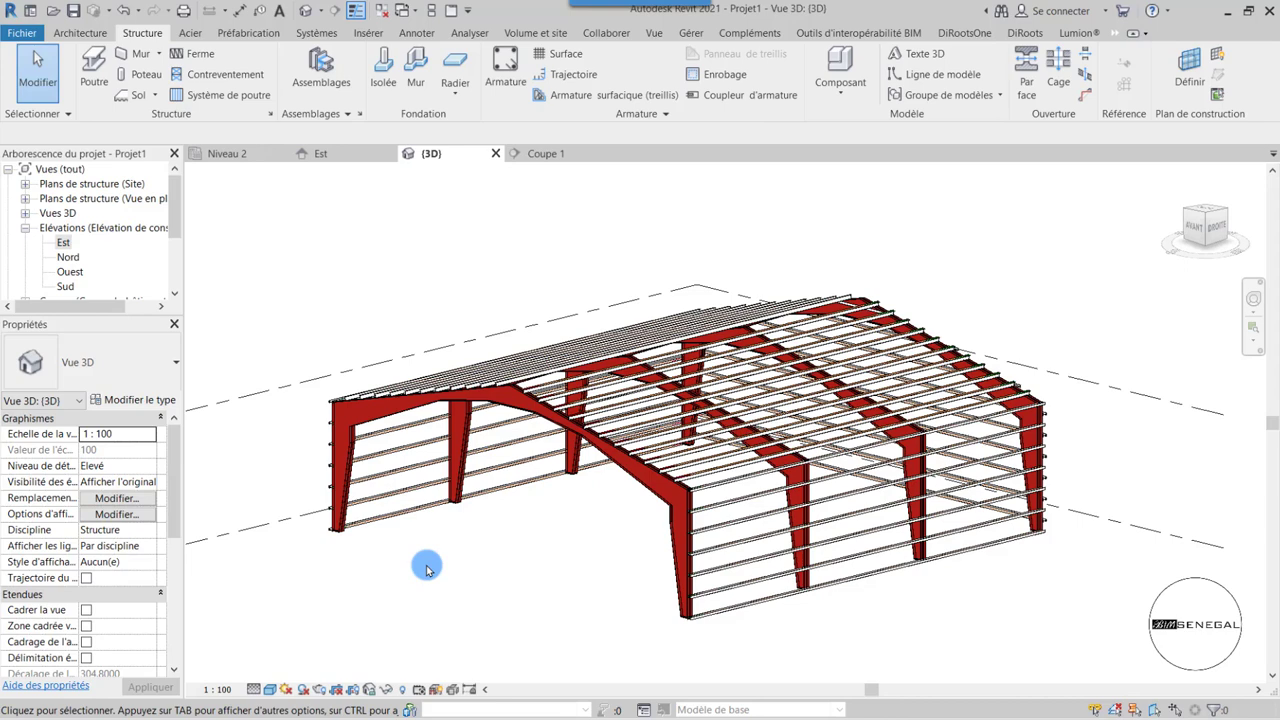
{"action": "scroll", "coordinate": [343, 506], "scroll_direction": "up", "scroll_amount": 3}
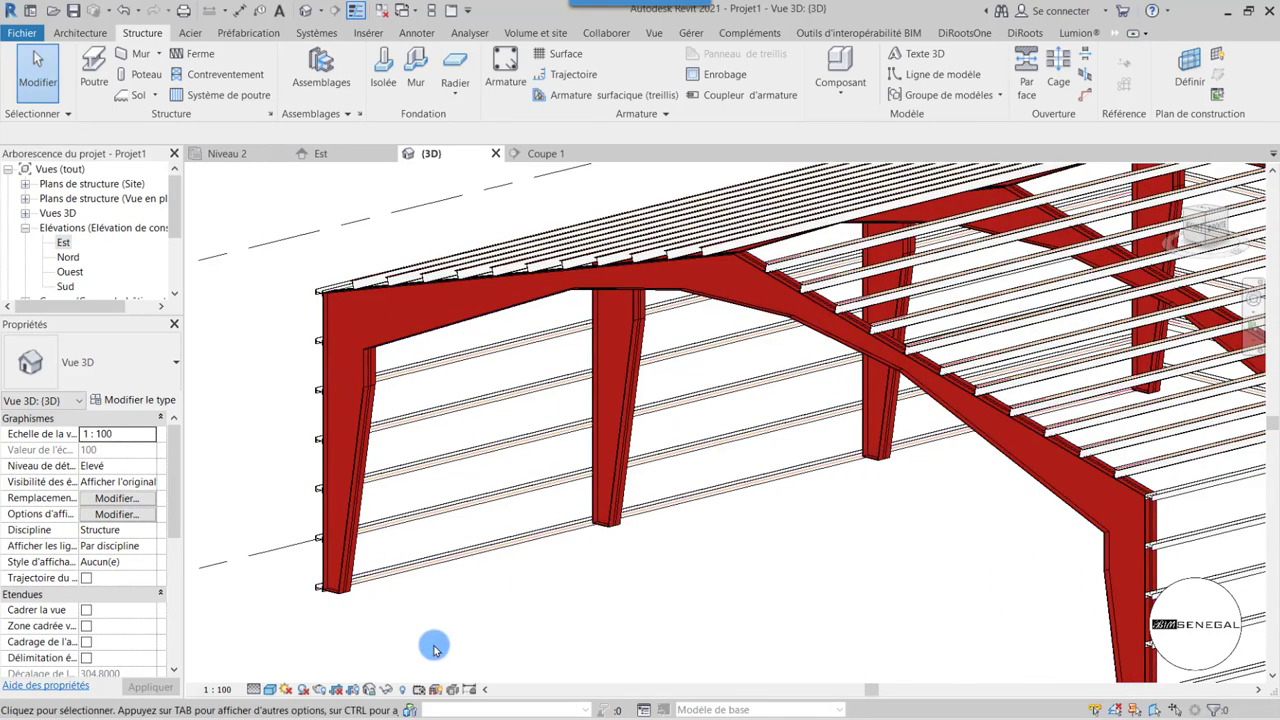
{"action": "scroll", "coordinate": [531, 568], "scroll_direction": "down", "scroll_amount": 1}
{"action": "scroll", "coordinate": [531, 568], "scroll_direction": "down", "scroll_amount": 1}
{"action": "scroll", "coordinate": [500, 545], "scroll_direction": "down", "scroll_amount": 1}
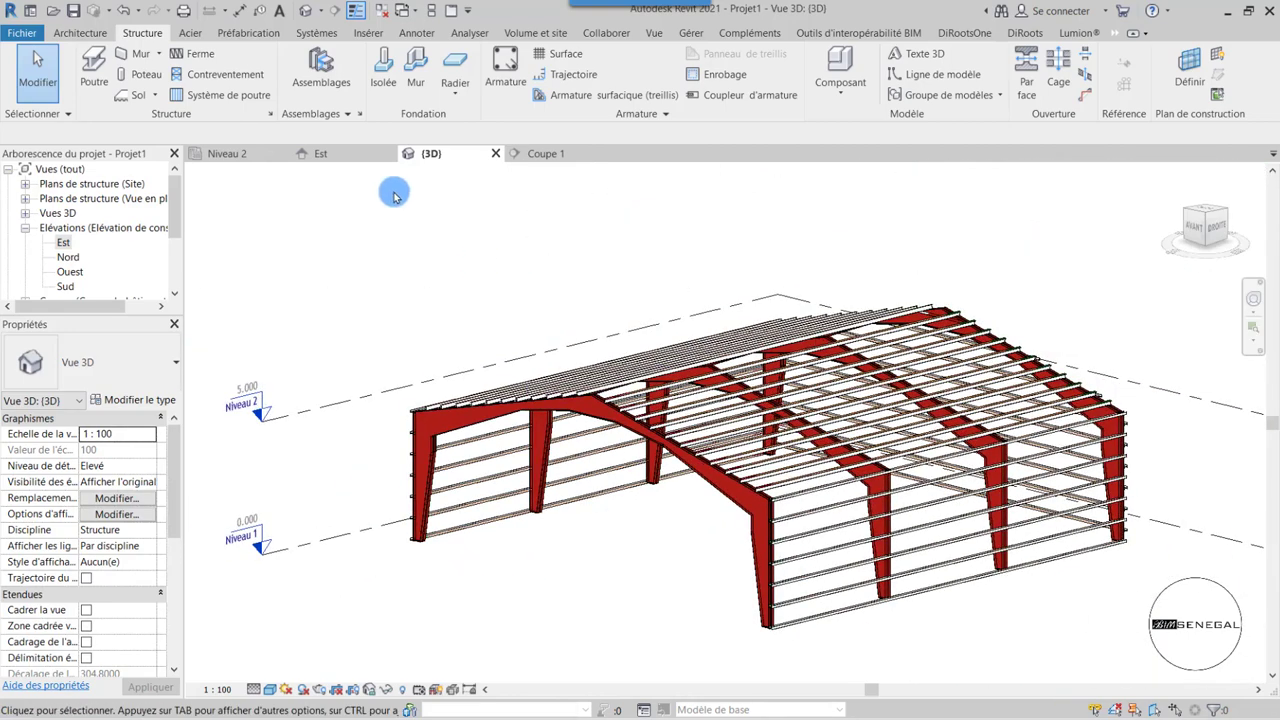
- Switch the 3D view's mass display (Afficher en volume) to show mass forms and floors
{"action": "left_click", "coordinate": [531, 36]}
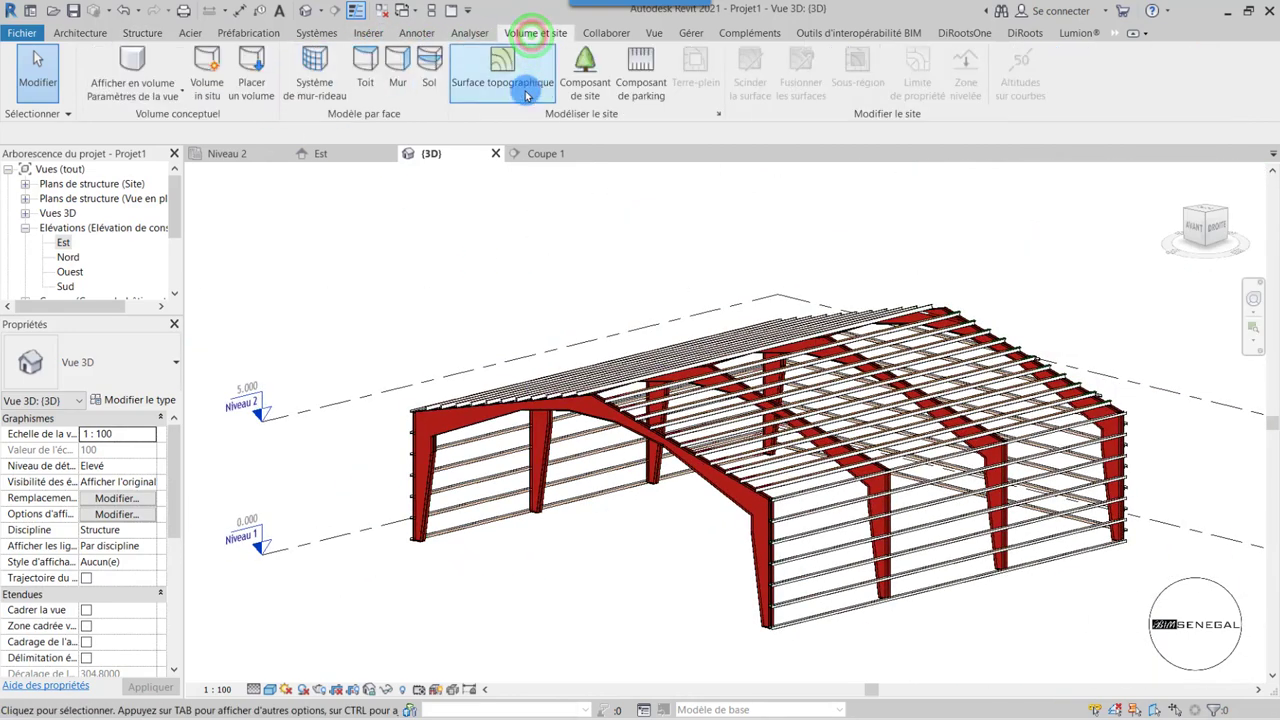
{"action": "scroll", "coordinate": [380, 512], "scroll_direction": "down", "scroll_amount": 1}
{"action": "scroll", "coordinate": [380, 512], "scroll_direction": "down", "scroll_amount": 1}
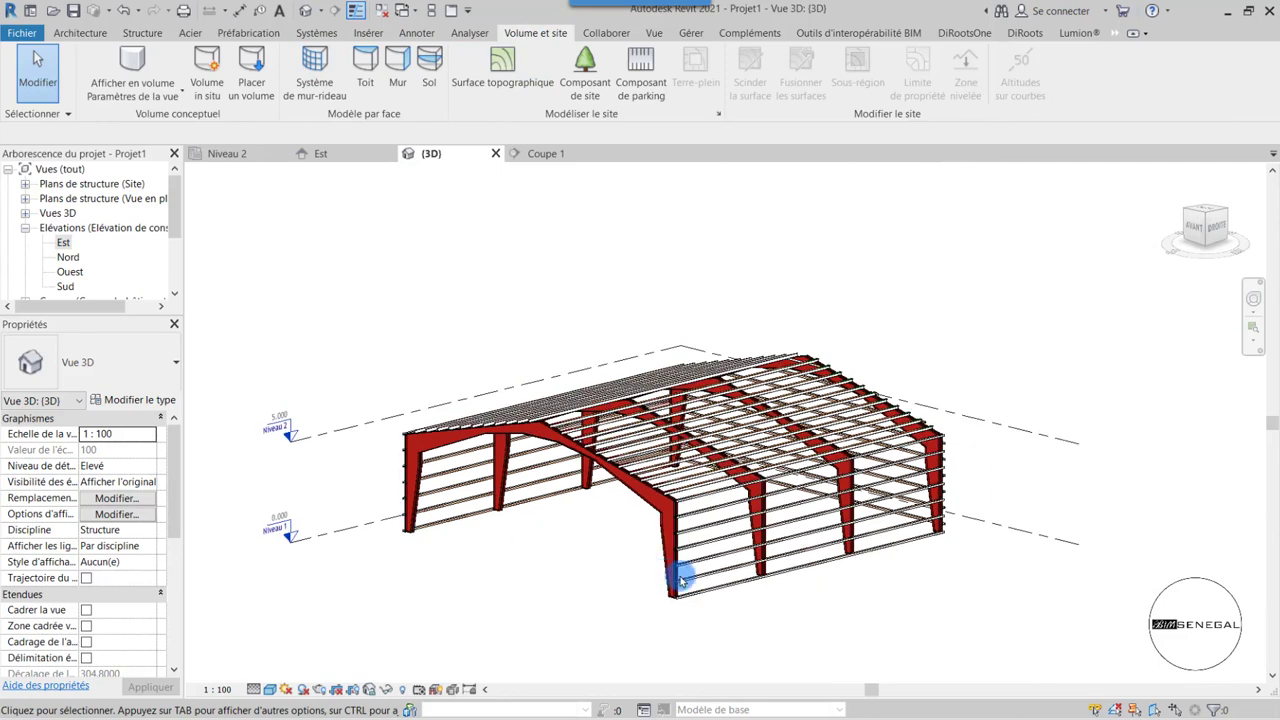
{"action": "scroll", "coordinate": [632, 575], "scroll_direction": "up", "scroll_amount": 1}
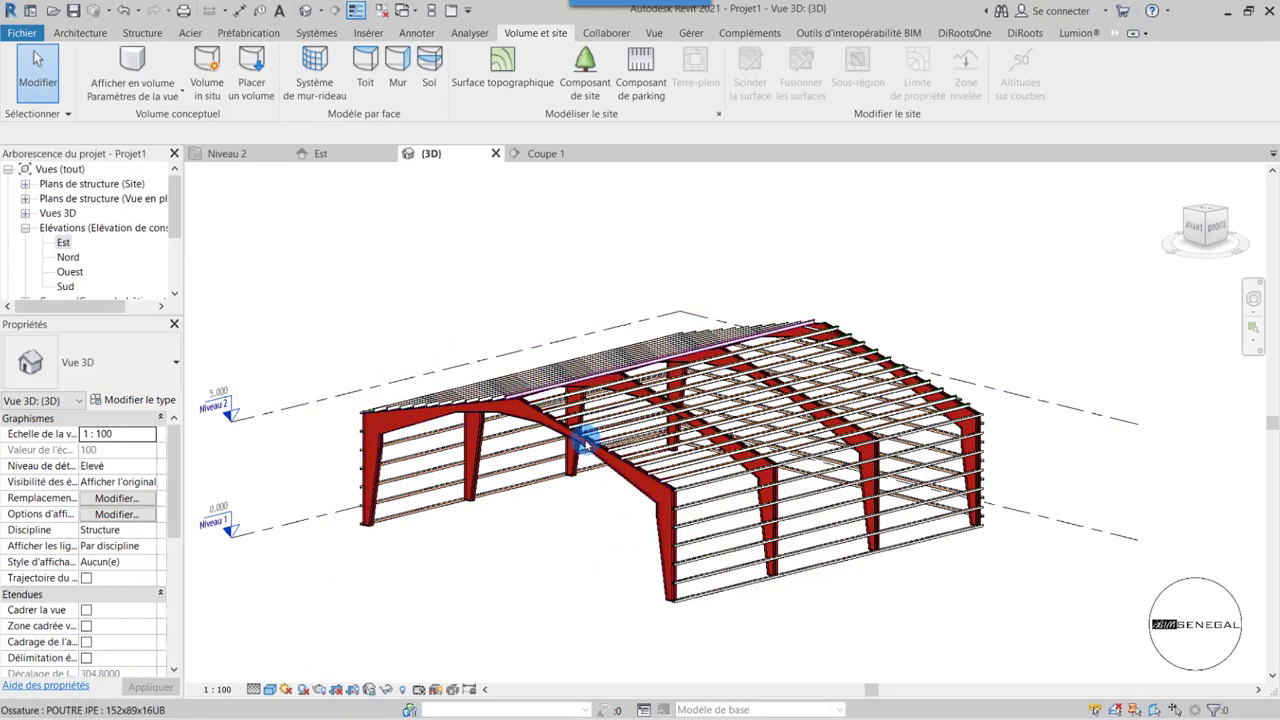
{"action": "middle_click_drag", "start_coordinate": [374, 491], "coordinate": [528, 578], "text": "shift"}
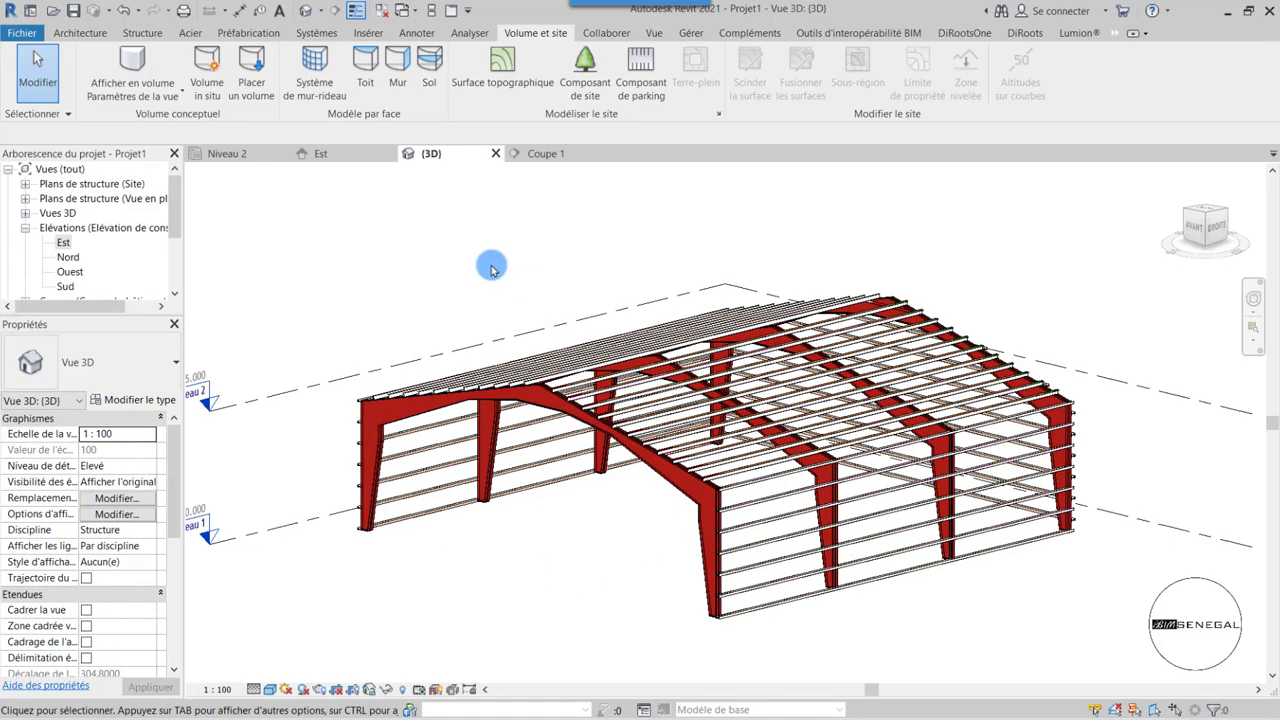
{"action": "left_click", "coordinate": [124, 64]}
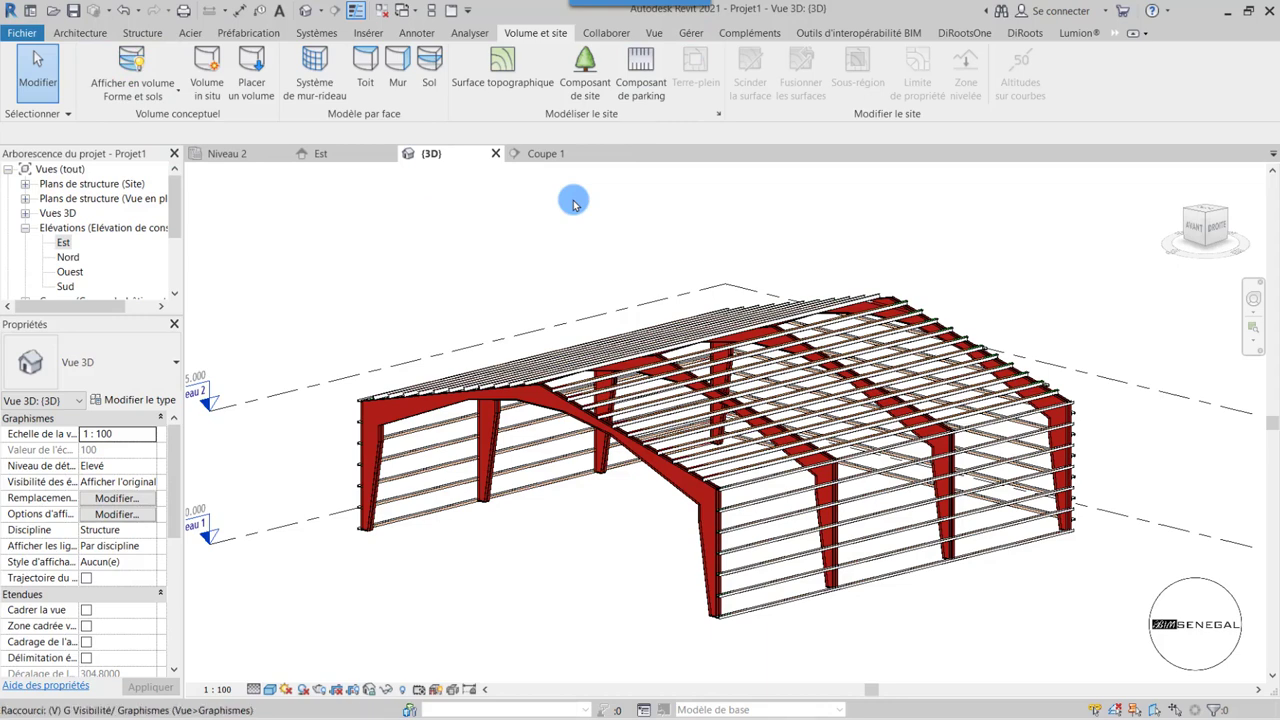
- Make the Volume category visible through VG, then start a Volume in situ mass
{"action": "key", "text": "g"}
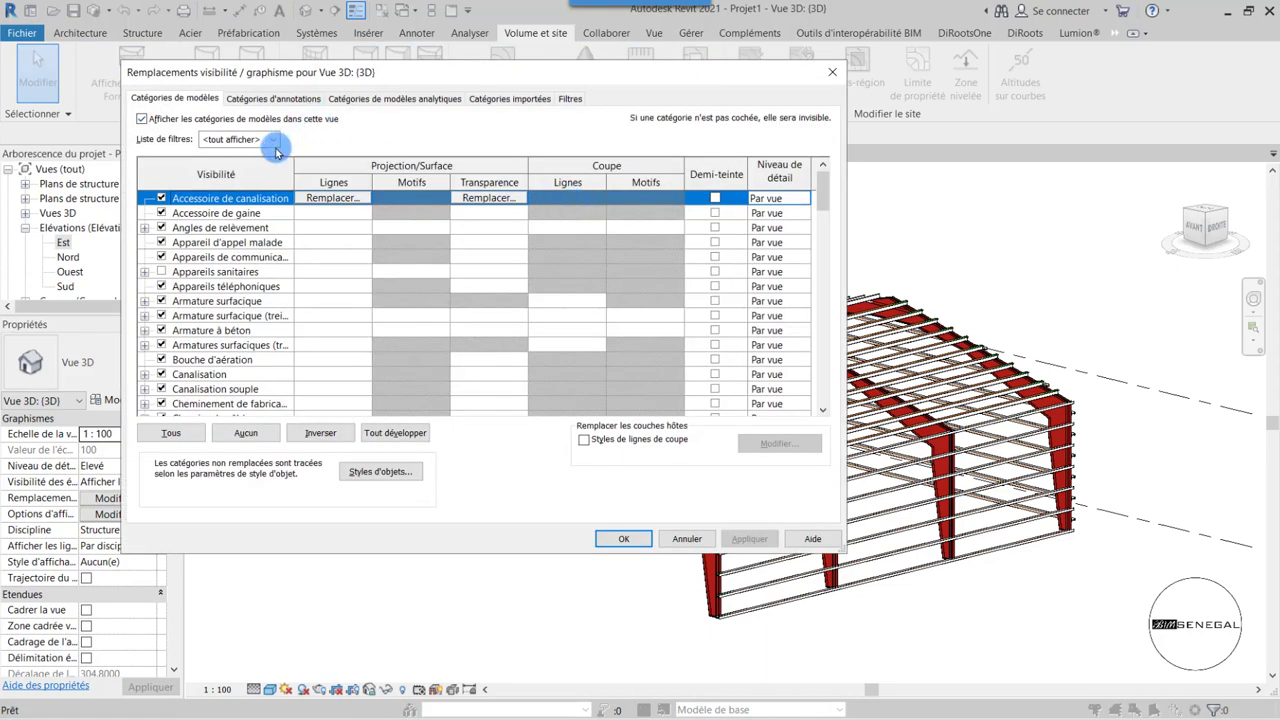
{"action": "scroll", "coordinate": [671, 294], "scroll_direction": "down", "scroll_amount": 2}
{"action": "left_click_drag", "start_coordinate": [823, 214], "coordinate": [822, 410]}
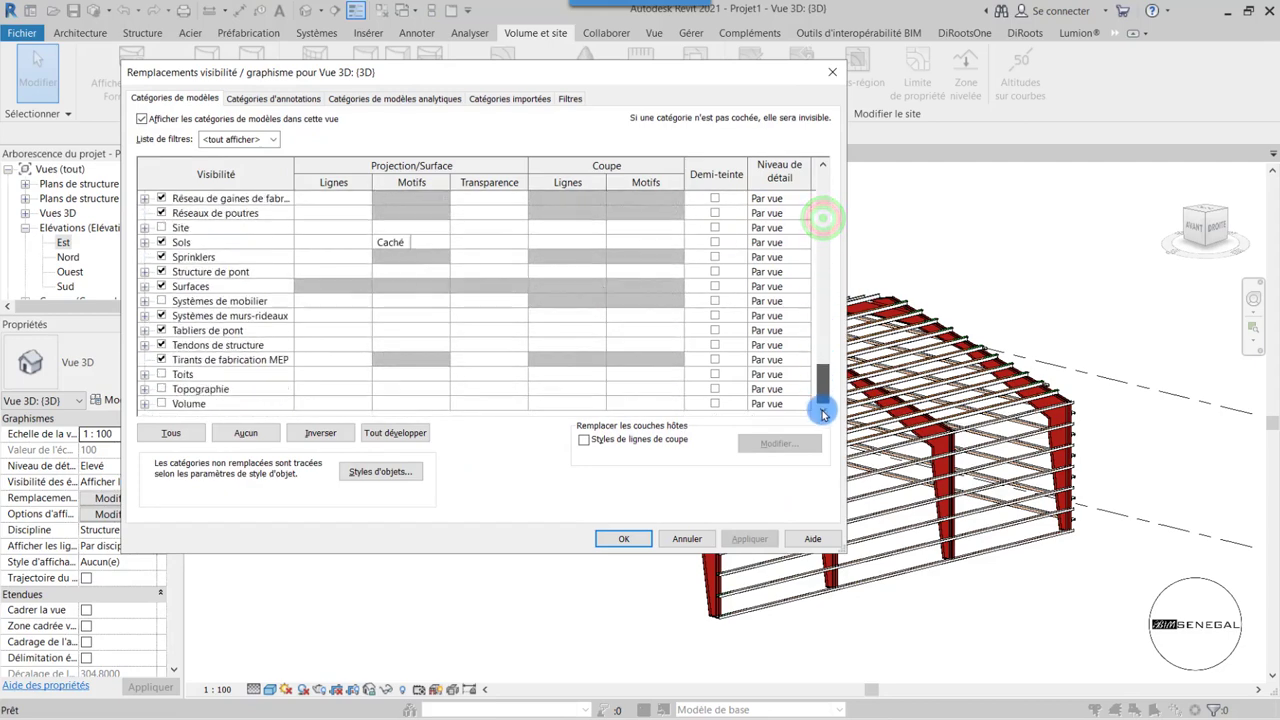
{"action": "left_click", "coordinate": [161, 405]}
{"action": "left_click", "coordinate": [749, 538]}
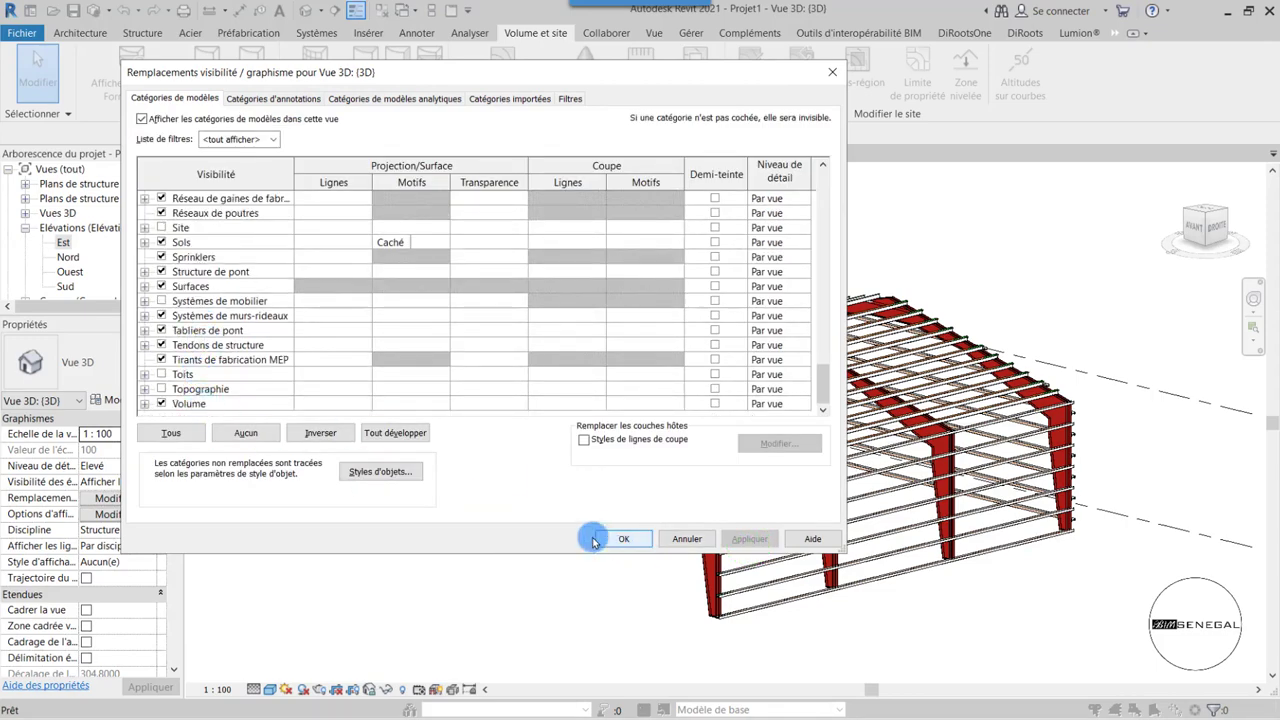
{"action": "left_click", "coordinate": [626, 539]}
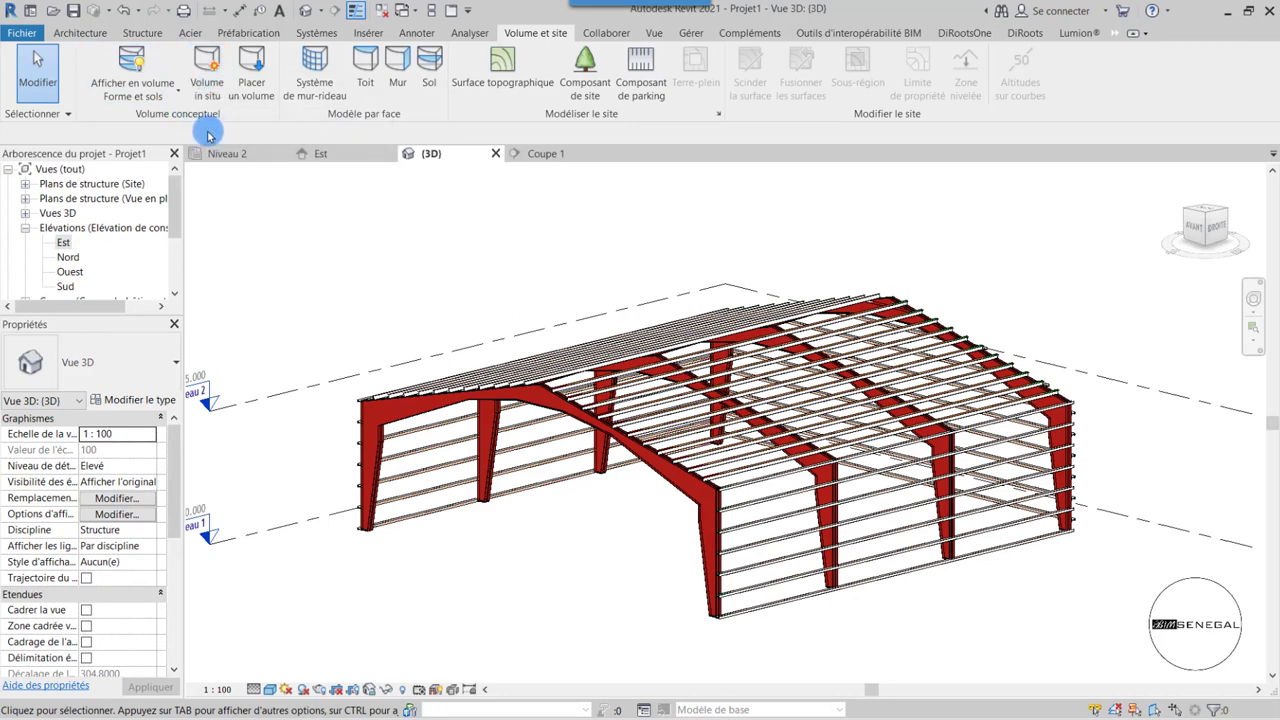
{"action": "left_click", "coordinate": [208, 94]}
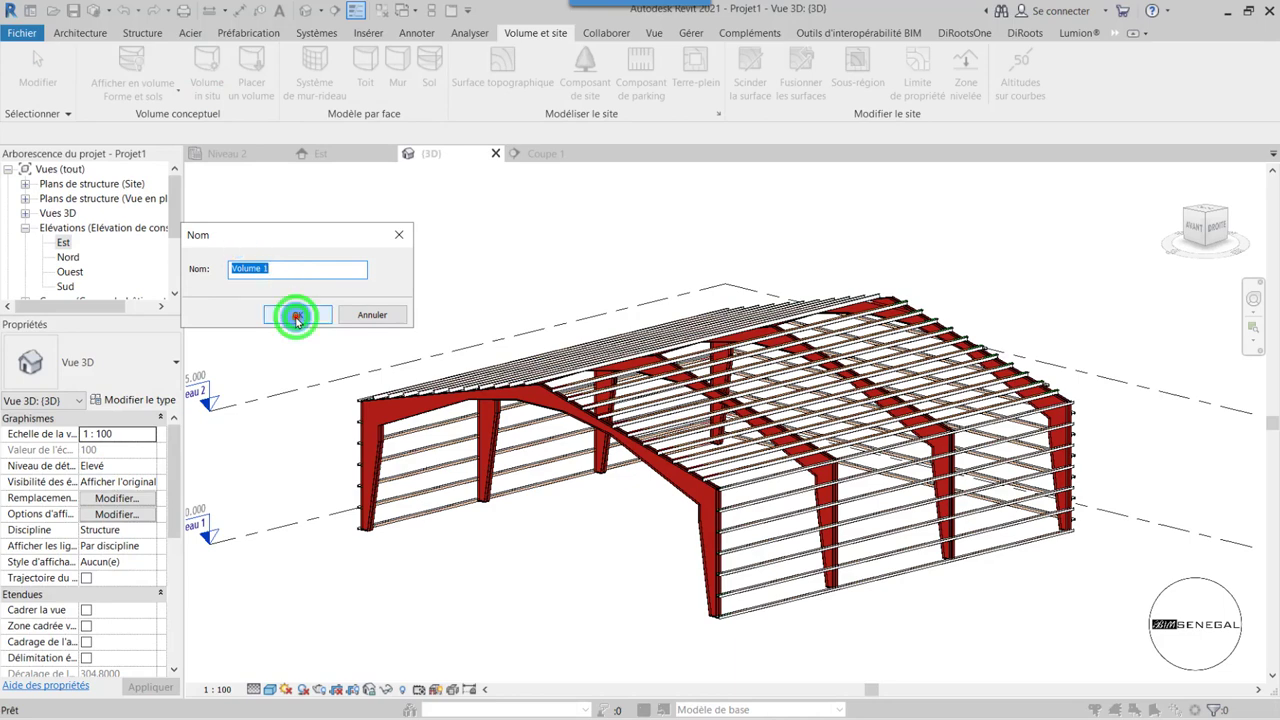
- Accept the default name 'Volume 1' for the new in-place mass
{"action": "left_click", "coordinate": [297, 317]}
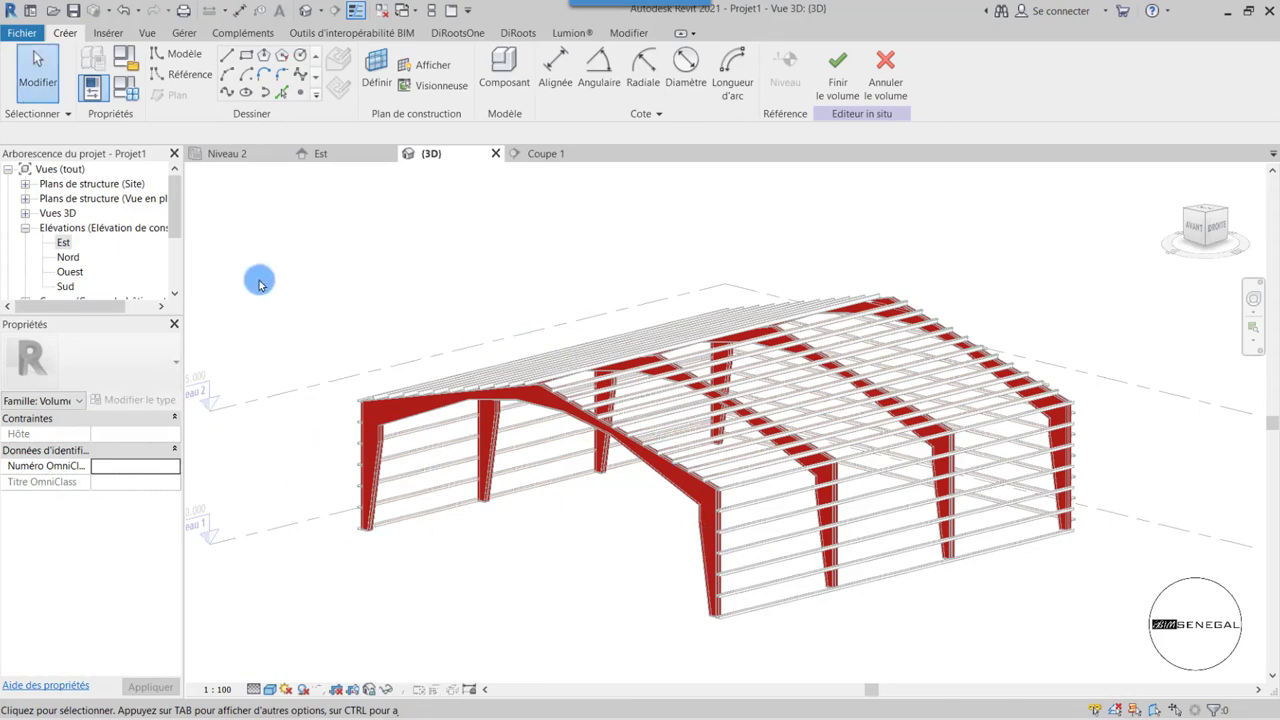
- Switch to the front view in Lignes cachées style and pick the frame's roof and wall edges as lines
{"action": "left_click", "coordinate": [280, 92]}
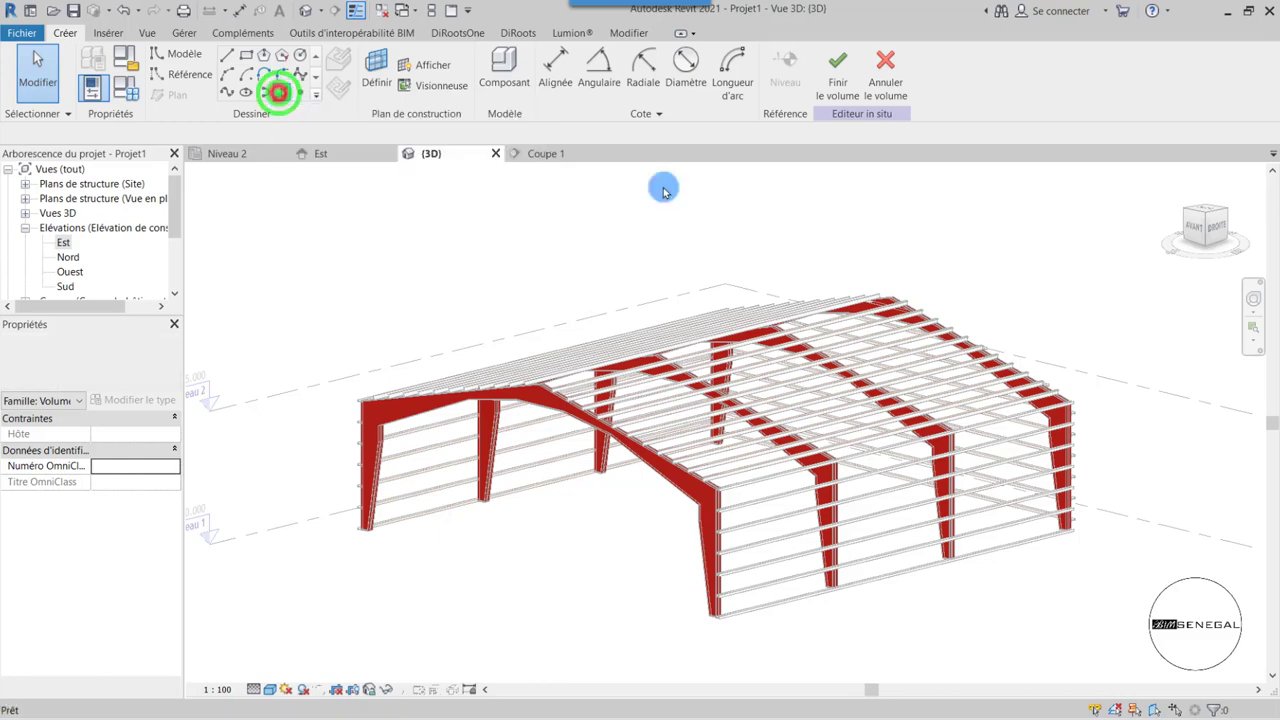
{"action": "left_click", "coordinate": [1193, 233]}
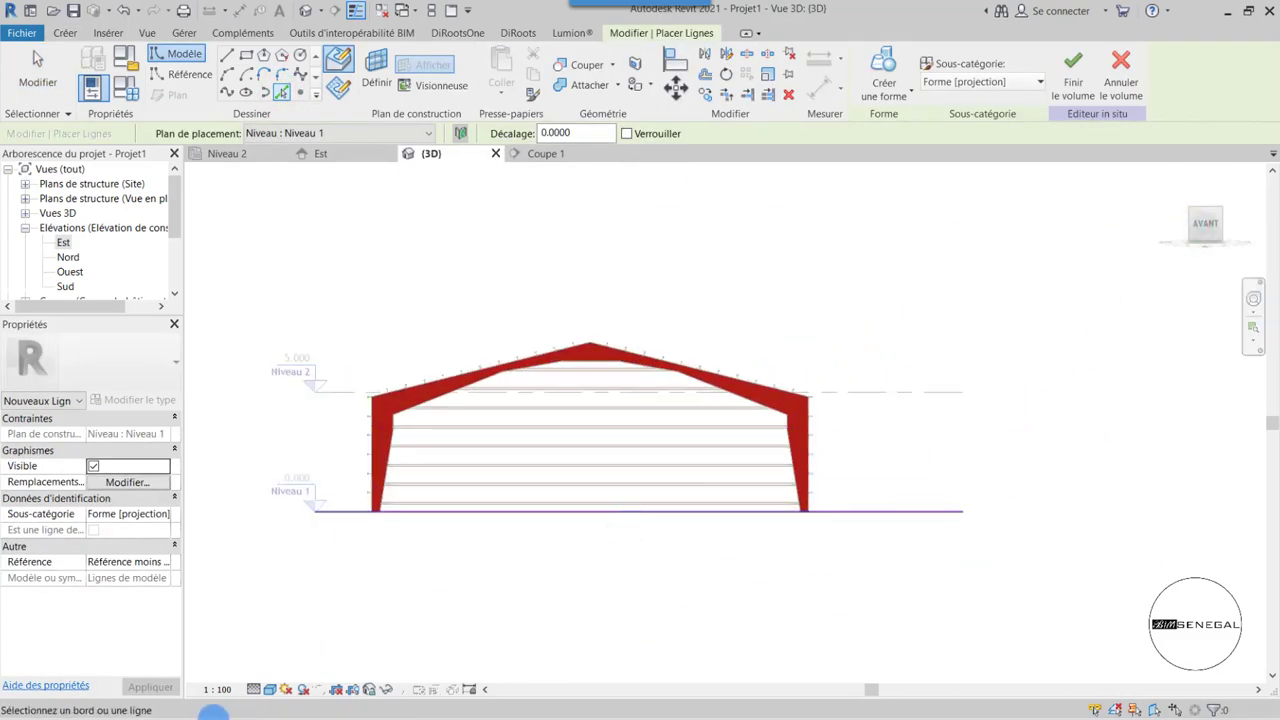
{"action": "left_click", "coordinate": [273, 690]}
{"action": "left_click", "coordinate": [286, 619]}
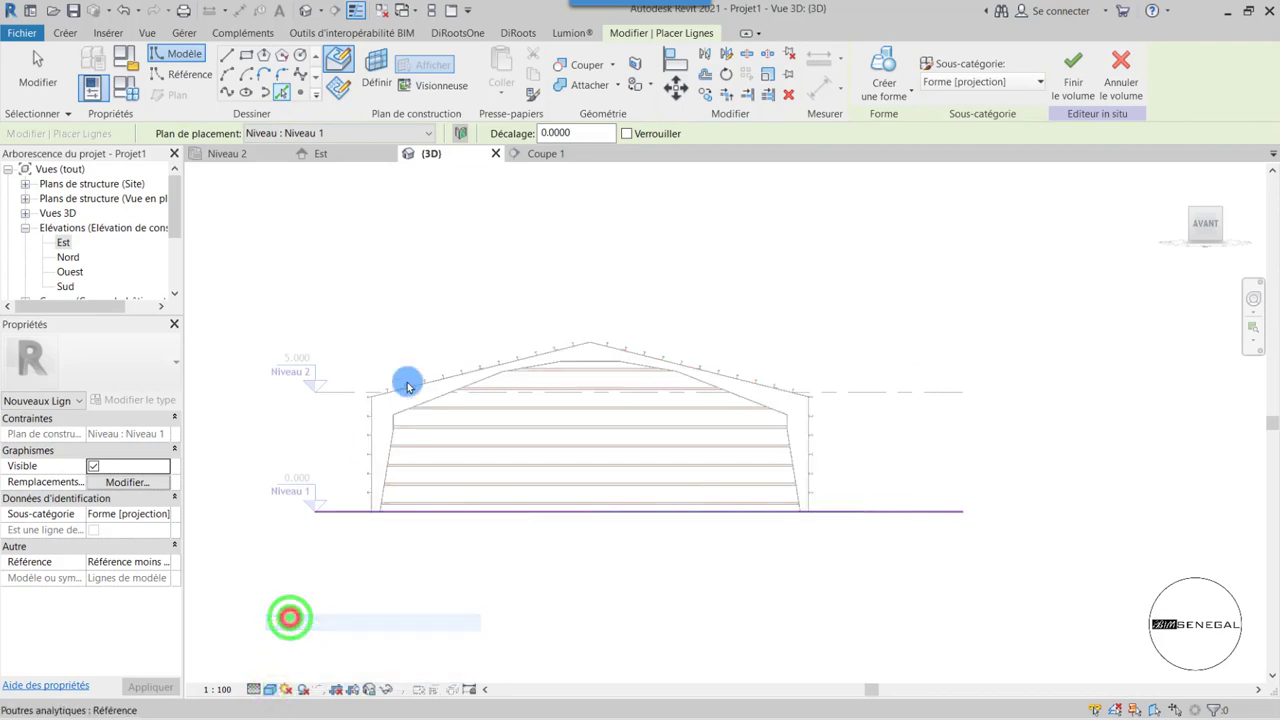
{"action": "scroll", "coordinate": [400, 380], "scroll_direction": "up", "scroll_amount": 5}
{"action": "scroll", "coordinate": [312, 438], "scroll_direction": "up", "scroll_amount": 3}
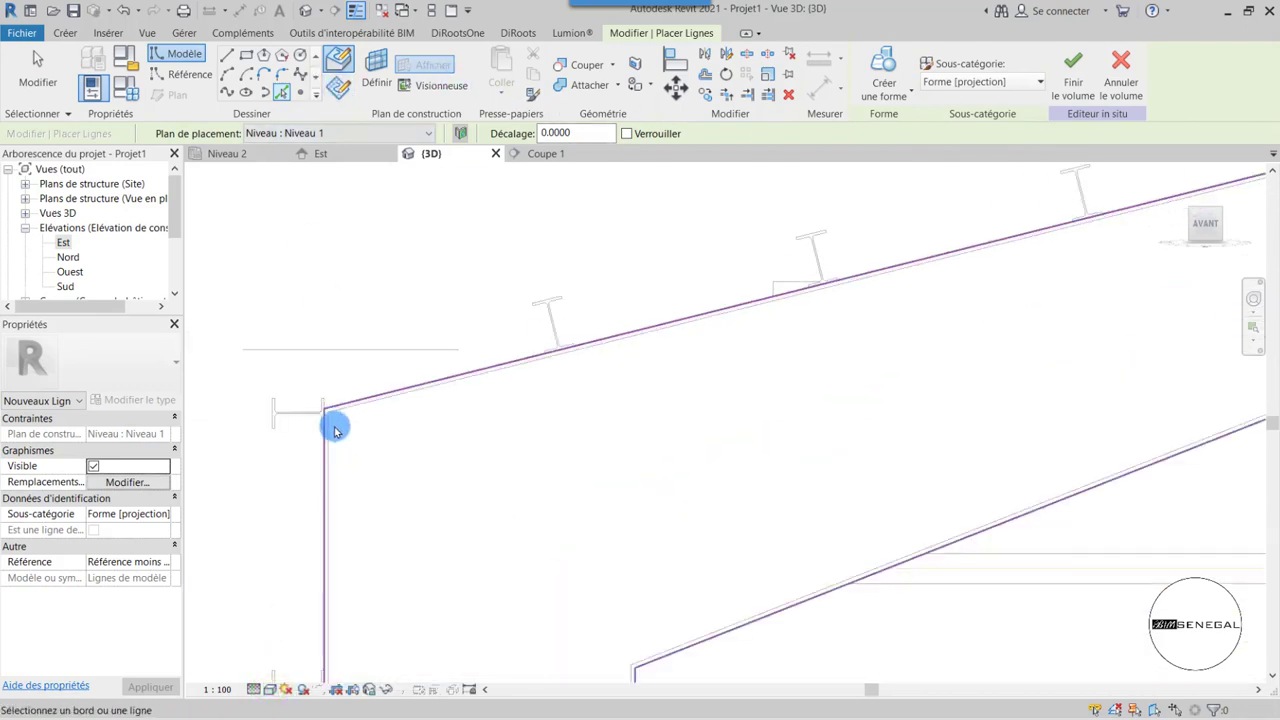
{"action": "scroll", "coordinate": [331, 423], "scroll_direction": "up", "scroll_amount": 2}
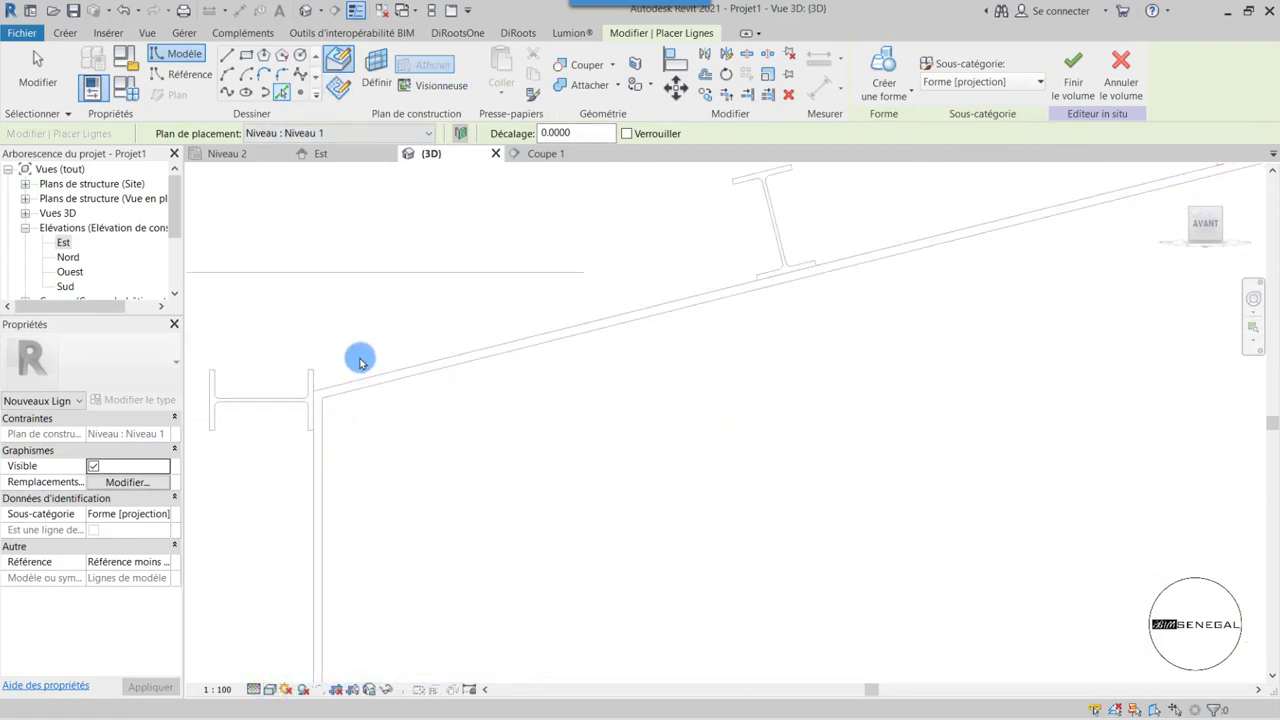
{"action": "scroll", "coordinate": [388, 372], "scroll_direction": "down", "scroll_amount": 2}
{"action": "left_click", "coordinate": [390, 375]}
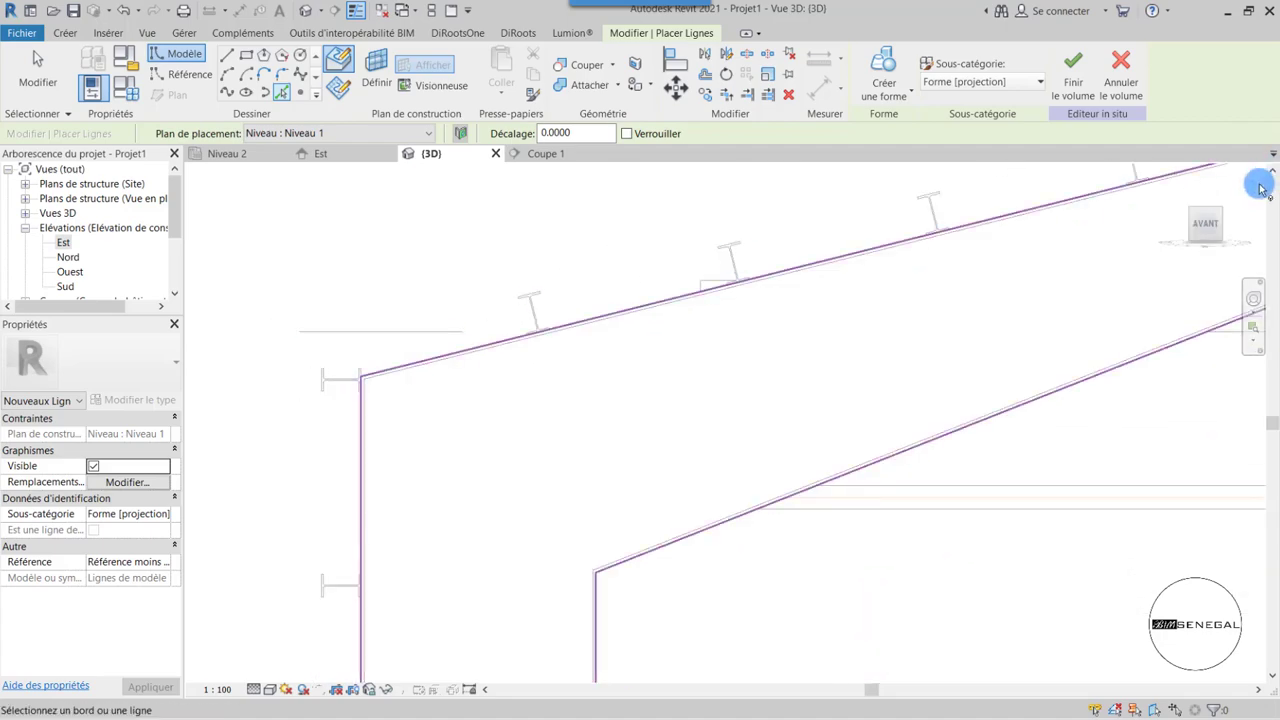
{"action": "left_click_drag", "start_coordinate": [1212, 222], "coordinate": [388, 126]}
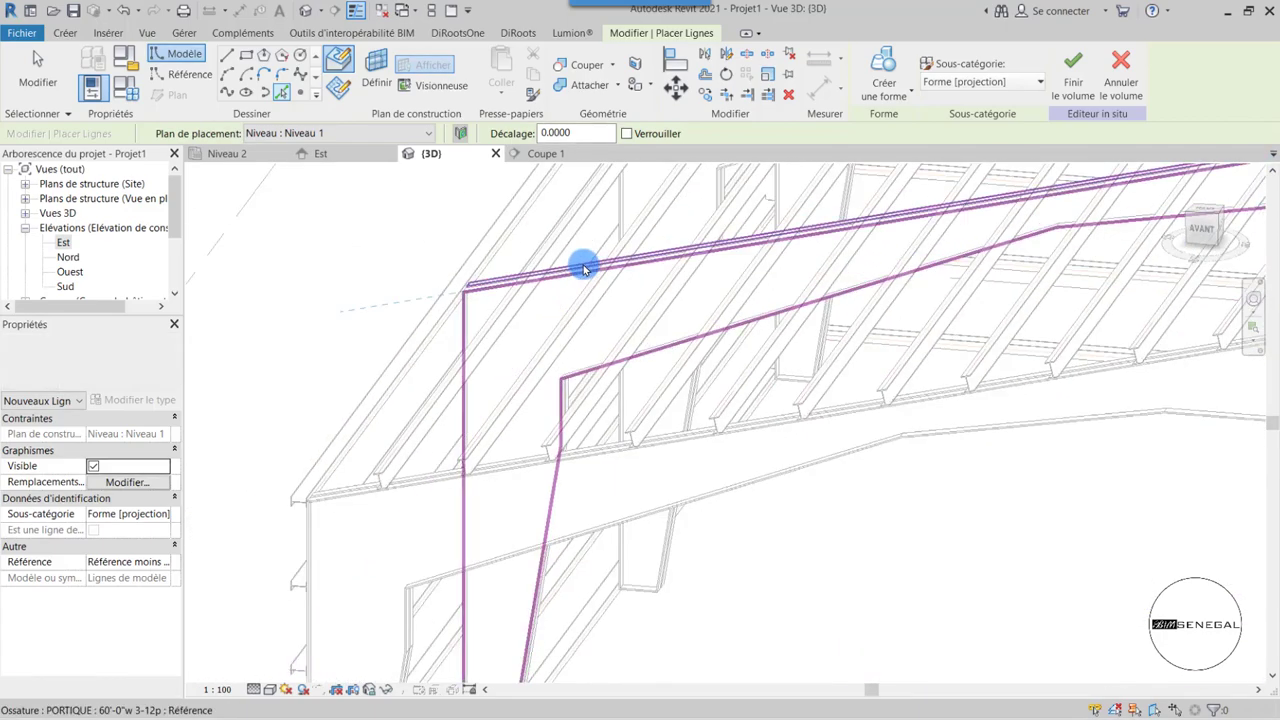
- Set the PORTIQUE reference plane as the work plane
{"action": "left_click", "coordinate": [372, 63]}
{"action": "scroll", "coordinate": [450, 400], "scroll_direction": "up", "scroll_amount": 3}
{"action": "scroll", "coordinate": [461, 383], "scroll_direction": "up", "scroll_amount": 2}
{"action": "scroll", "coordinate": [430, 350], "scroll_direction": "up", "scroll_amount": 3}
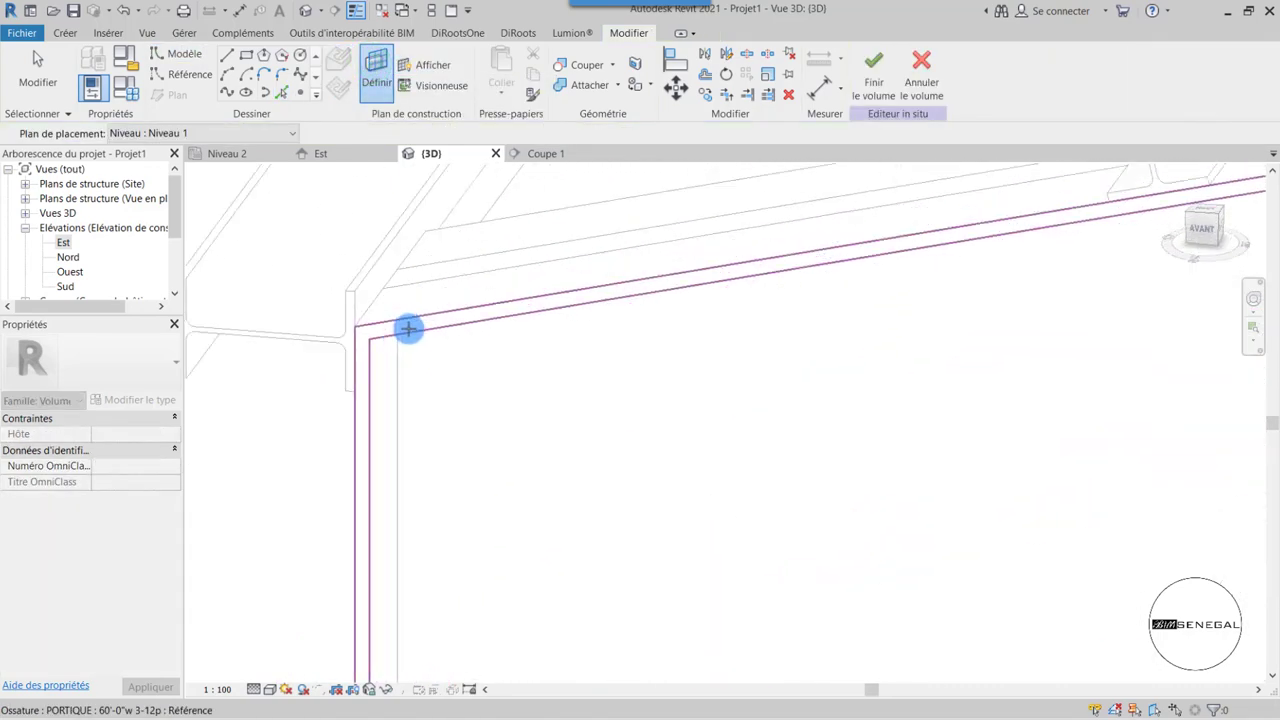
{"action": "scroll", "coordinate": [371, 326], "scroll_direction": "up", "scroll_amount": 2}
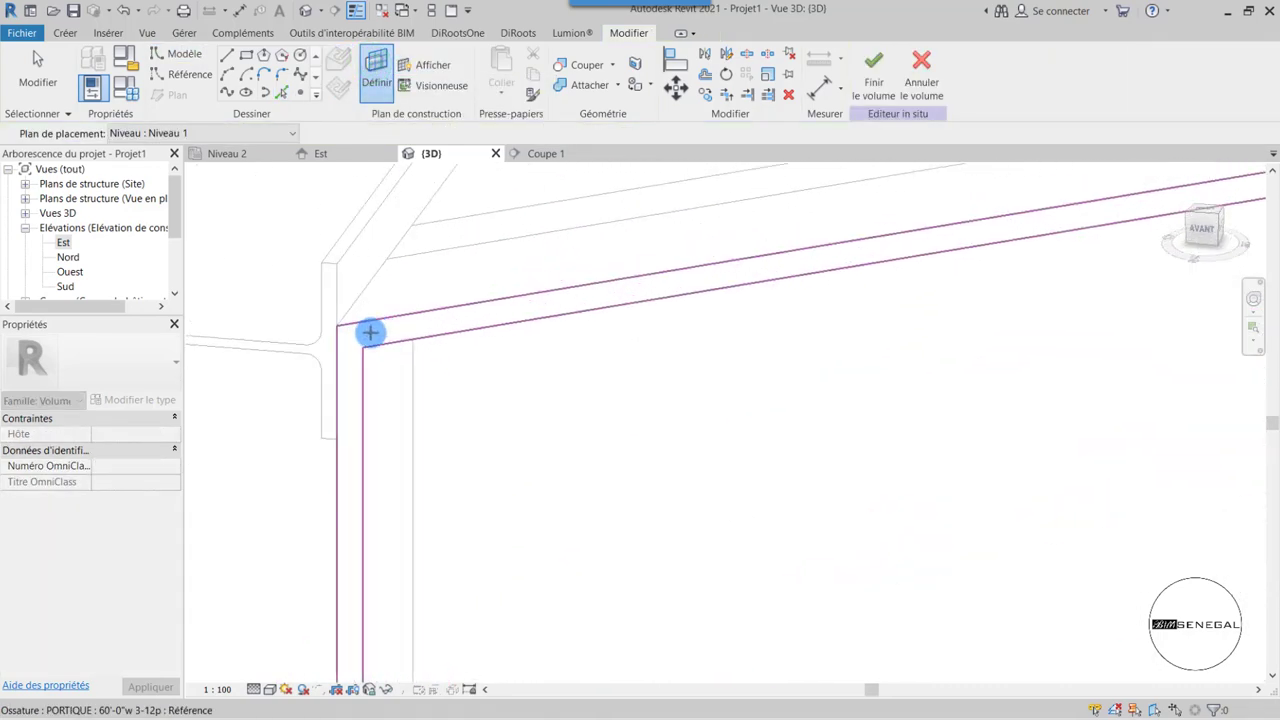
{"action": "left_click", "coordinate": [370, 333]}
{"action": "scroll", "coordinate": [370, 340], "scroll_direction": "down", "scroll_amount": 2}
{"action": "scroll", "coordinate": [372, 340], "scroll_direction": "down", "scroll_amount": 2}
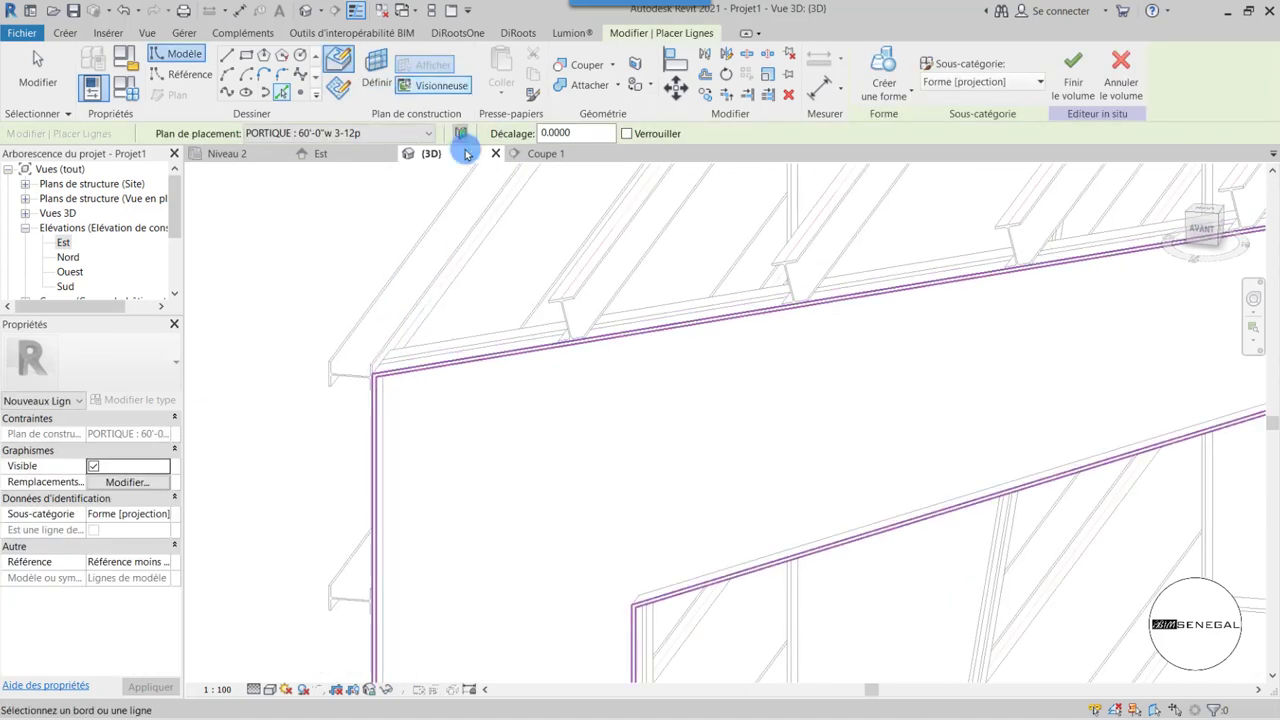
{"action": "scroll", "coordinate": [395, 335], "scroll_direction": "up", "scroll_amount": 1}
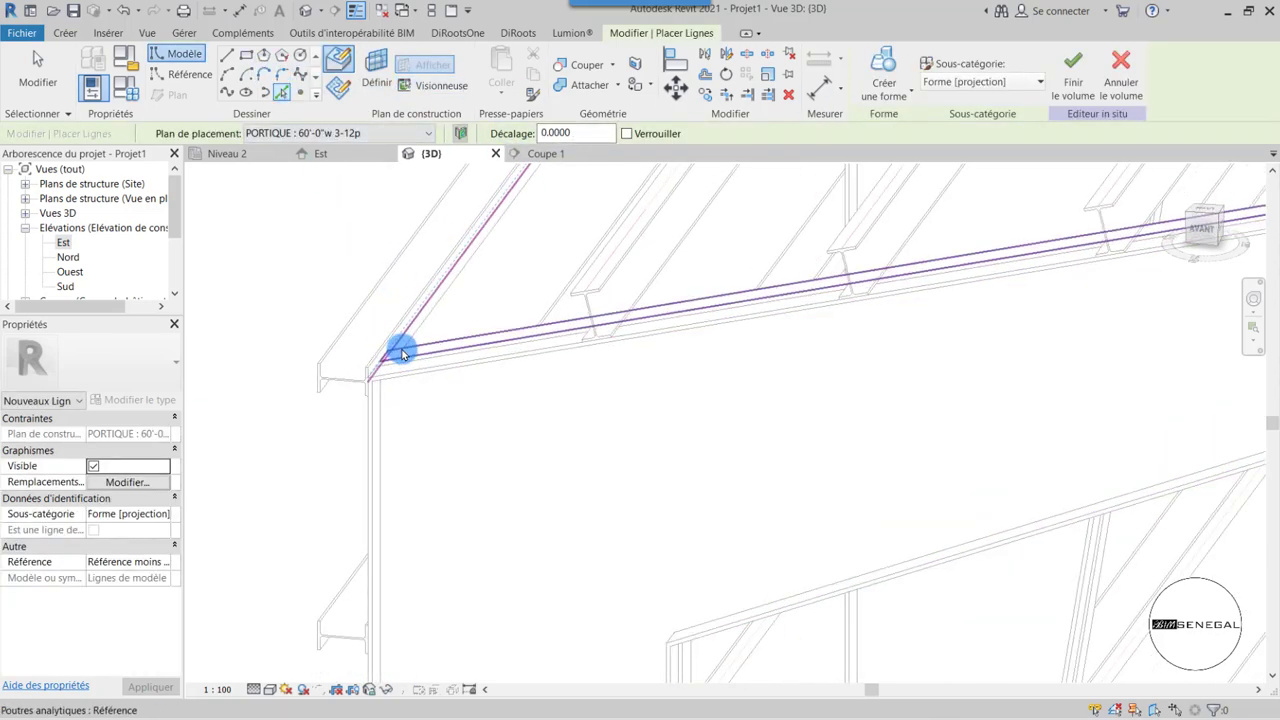
- From the front view, pick the frame's lower and upper edges as lines
{"action": "left_click", "coordinate": [1199, 232]}
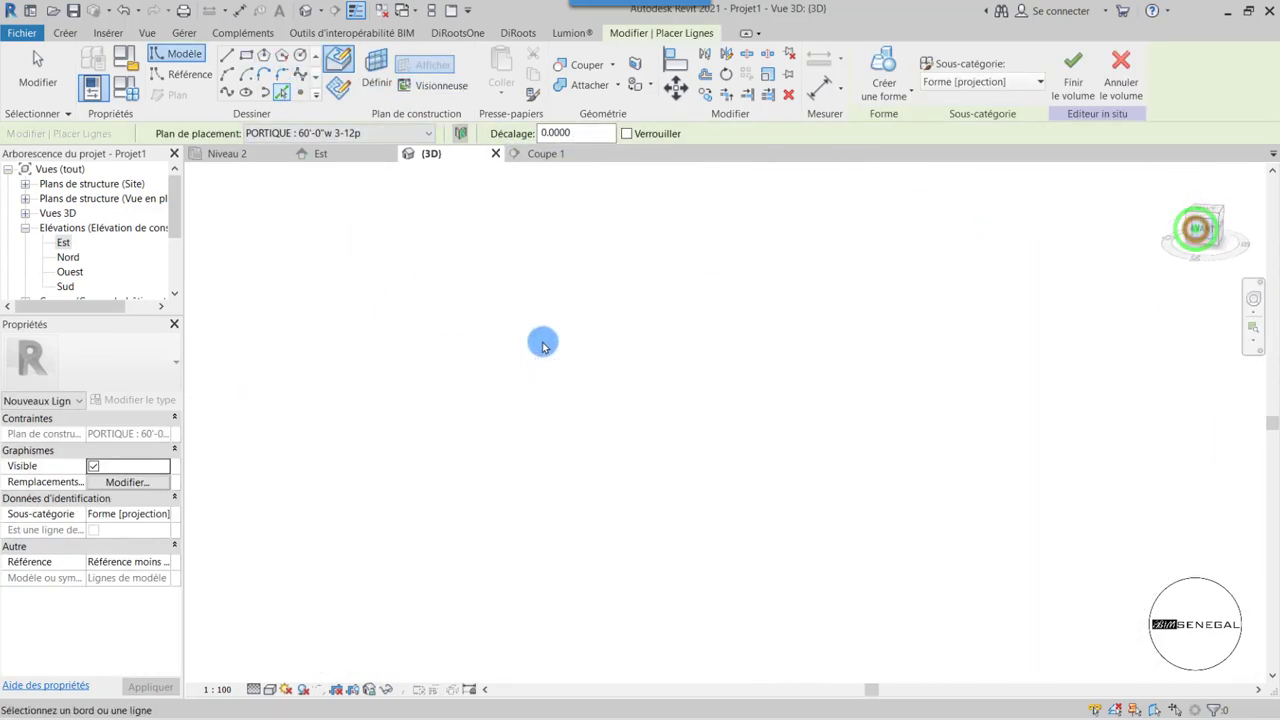
{"action": "scroll", "coordinate": [680, 385], "scroll_direction": "up", "scroll_amount": 3}
{"action": "scroll", "coordinate": [606, 400], "scroll_direction": "up", "scroll_amount": 3}
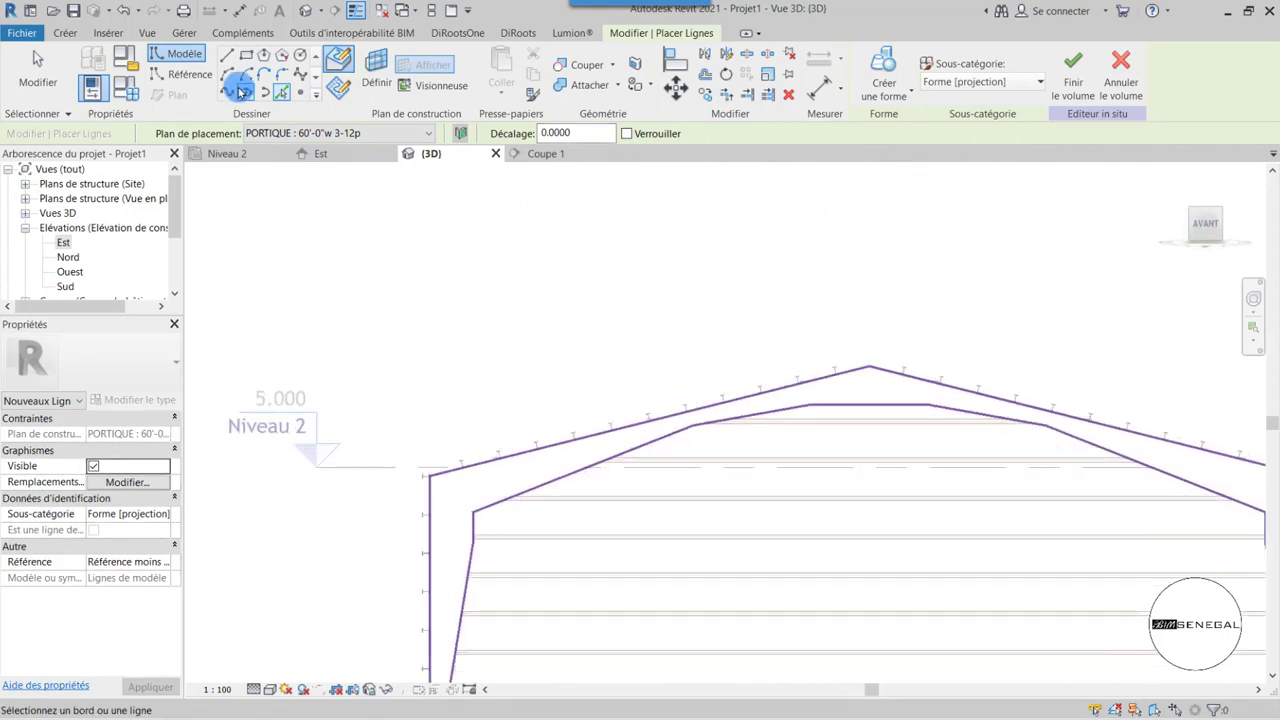
{"action": "left_click", "coordinate": [280, 92]}
{"action": "scroll", "coordinate": [520, 449], "scroll_direction": "up", "scroll_amount": 3}
{"action": "scroll", "coordinate": [374, 491], "scroll_direction": "up", "scroll_amount": 3}
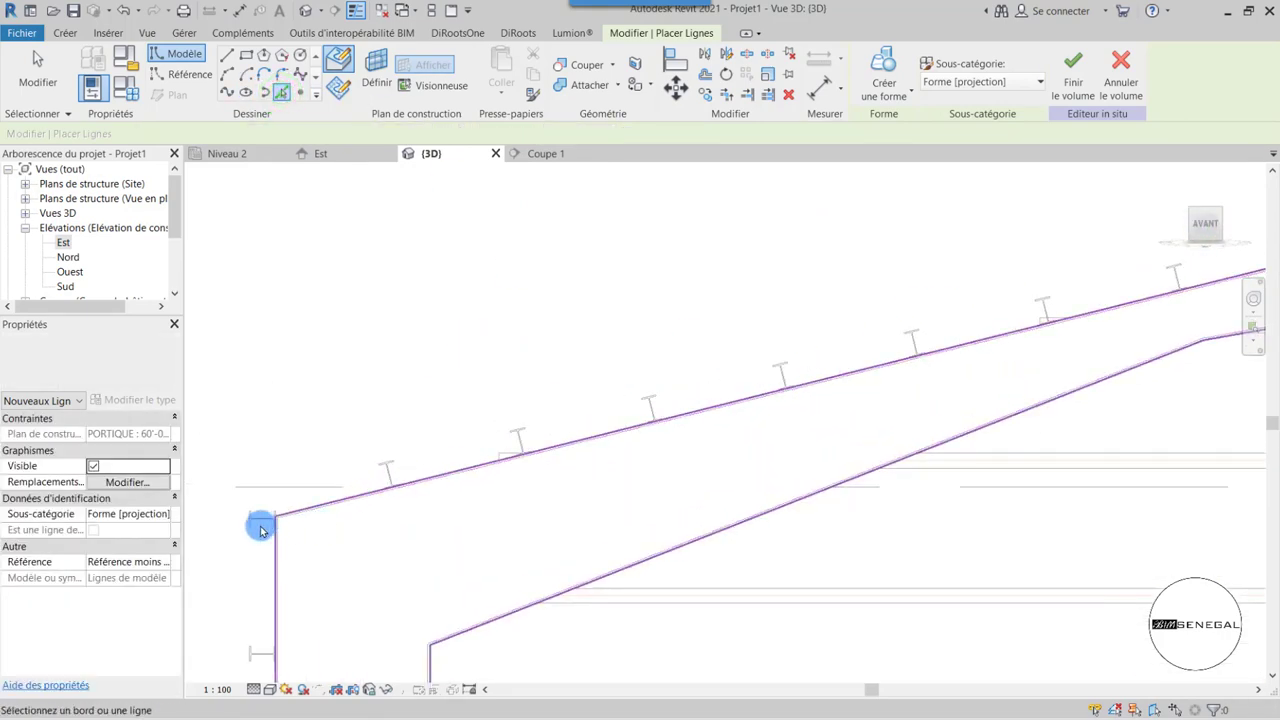
{"action": "scroll", "coordinate": [263, 526], "scroll_direction": "up", "scroll_amount": 3}
{"action": "left_click", "coordinate": [272, 483]}
{"action": "left_click", "coordinate": [282, 459]}
{"action": "scroll", "coordinate": [330, 380], "scroll_direction": "down", "scroll_amount": 3}
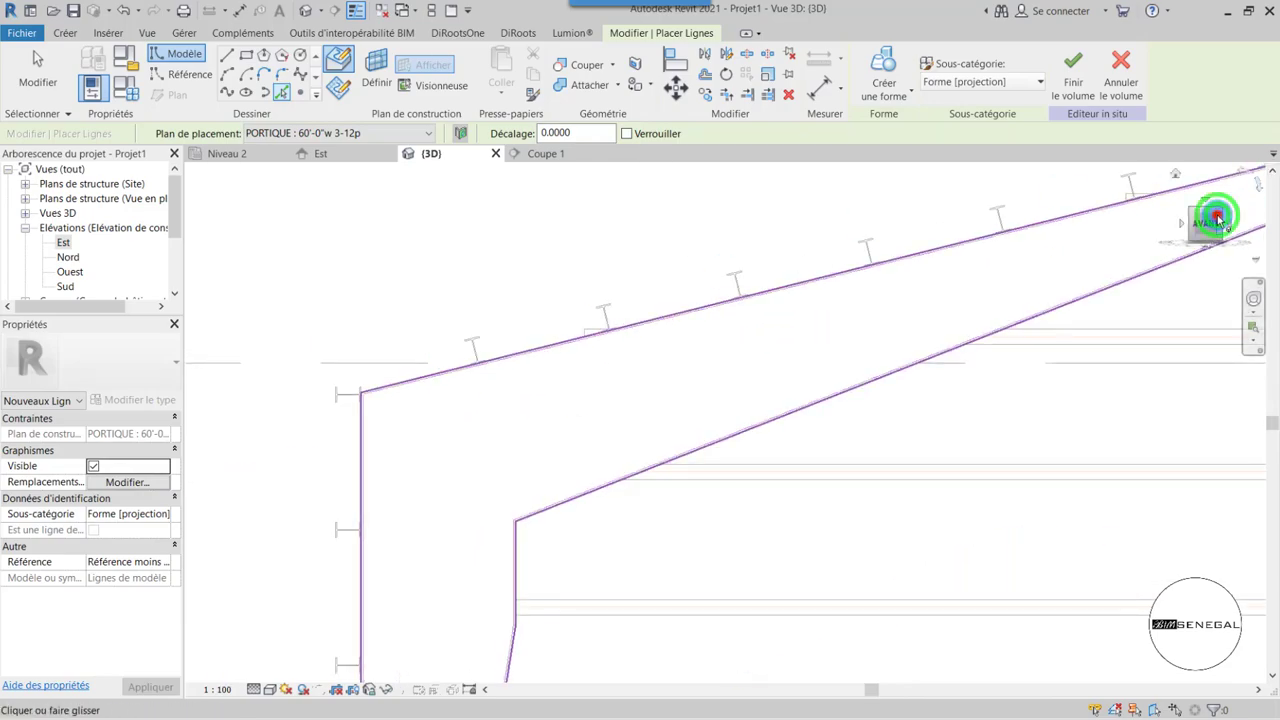
- Pick the rafter edges at the eave and ridge as lines
{"action": "left_click_drag", "start_coordinate": [1215, 218], "coordinate": [1150, 242]}
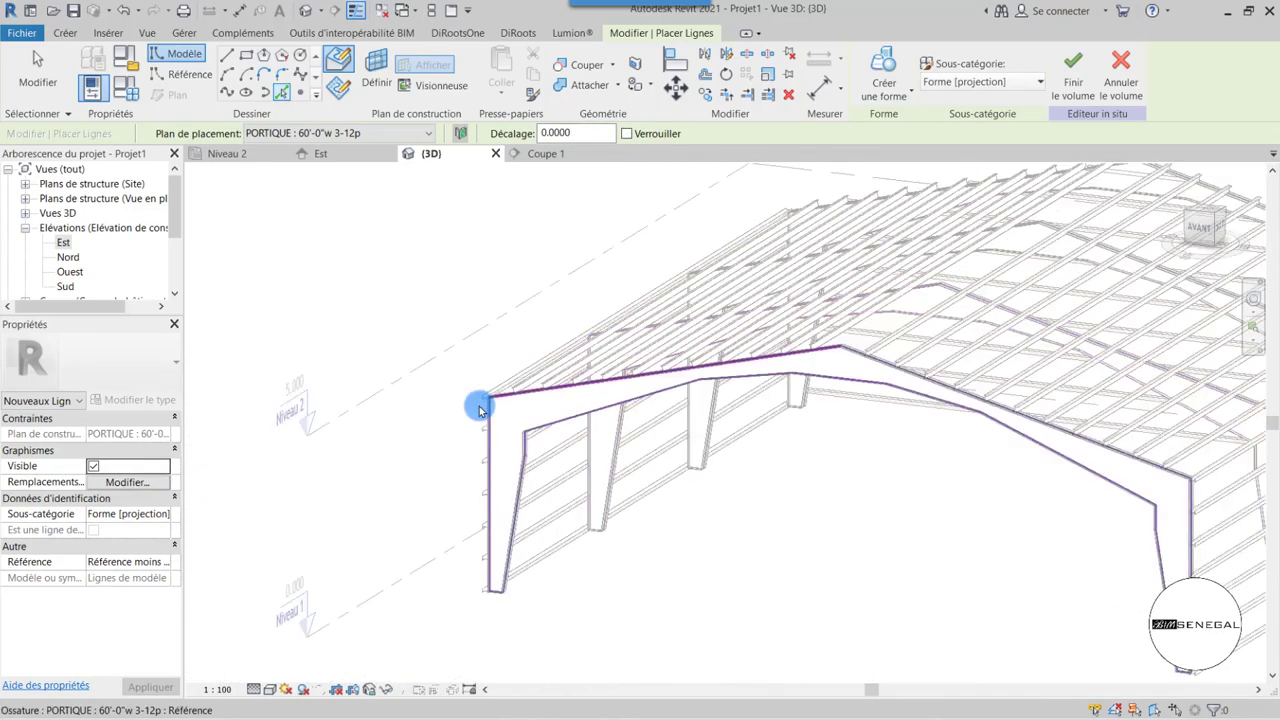
{"action": "scroll", "coordinate": [479, 410], "scroll_direction": "up", "scroll_amount": 3}
{"action": "scroll", "coordinate": [497, 389], "scroll_direction": "up", "scroll_amount": 2}
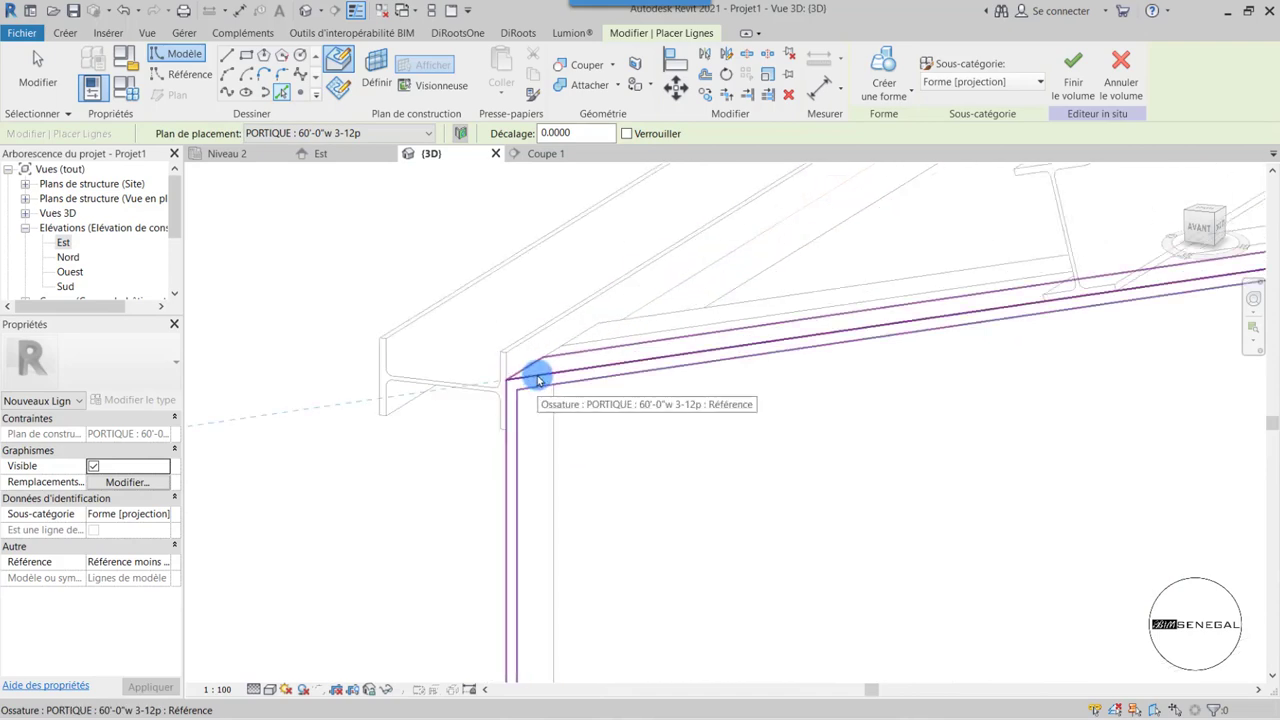
{"action": "scroll", "coordinate": [557, 375], "scroll_direction": "up", "scroll_amount": 2}
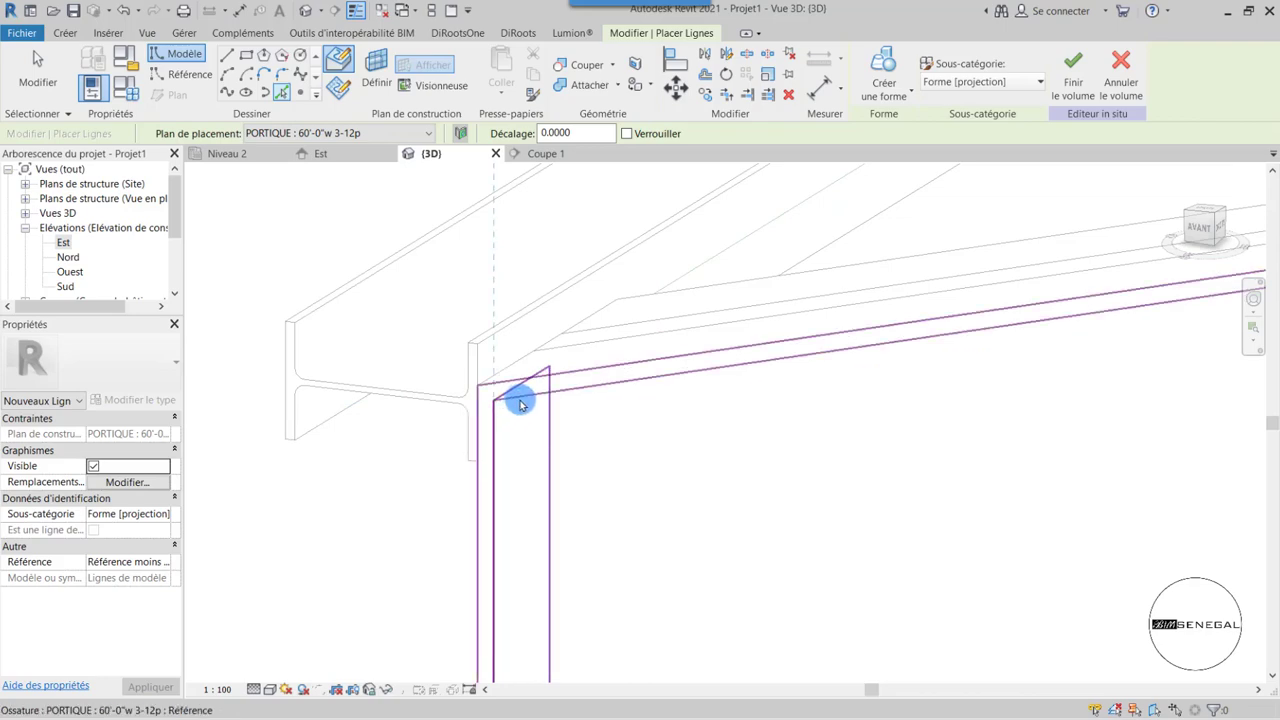
{"action": "mouse_move", "coordinate": [497, 423]}
{"action": "middle_mouse_down", "text": "shift"}
{"action": "mouse_move", "coordinate": [415, 395]}
{"action": "mouse_move", "coordinate": [503, 409]}
{"action": "mouse_move", "coordinate": [421, 323]}
{"action": "middle_mouse_up", "text": "shift"}
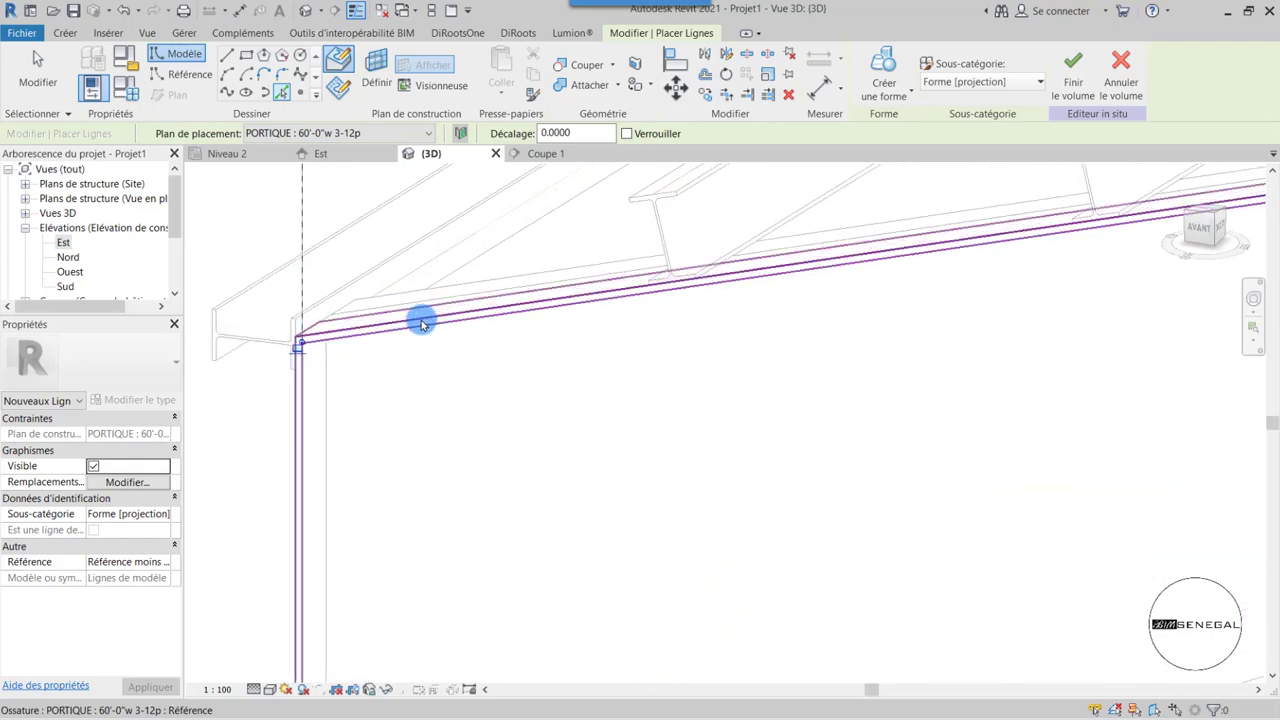
{"action": "left_click", "coordinate": [343, 340]}
{"action": "scroll", "coordinate": [280, 231], "scroll_direction": "down", "scroll_amount": 2}
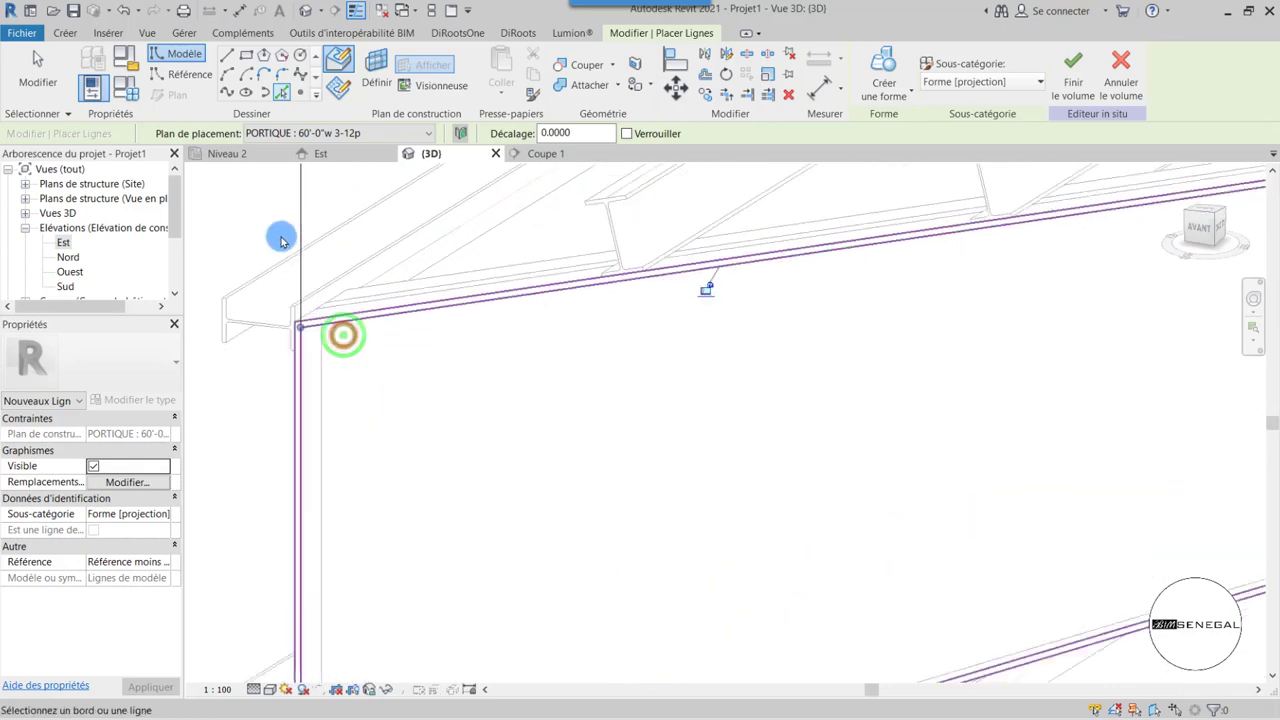
{"action": "scroll", "coordinate": [320, 346], "scroll_direction": "down", "scroll_amount": 3}
{"action": "scroll", "coordinate": [436, 336], "scroll_direction": "down", "scroll_amount": 2}
{"action": "scroll", "coordinate": [329, 477], "scroll_direction": "up", "scroll_amount": 2}
{"action": "scroll", "coordinate": [314, 500], "scroll_direction": "up", "scroll_amount": 1}
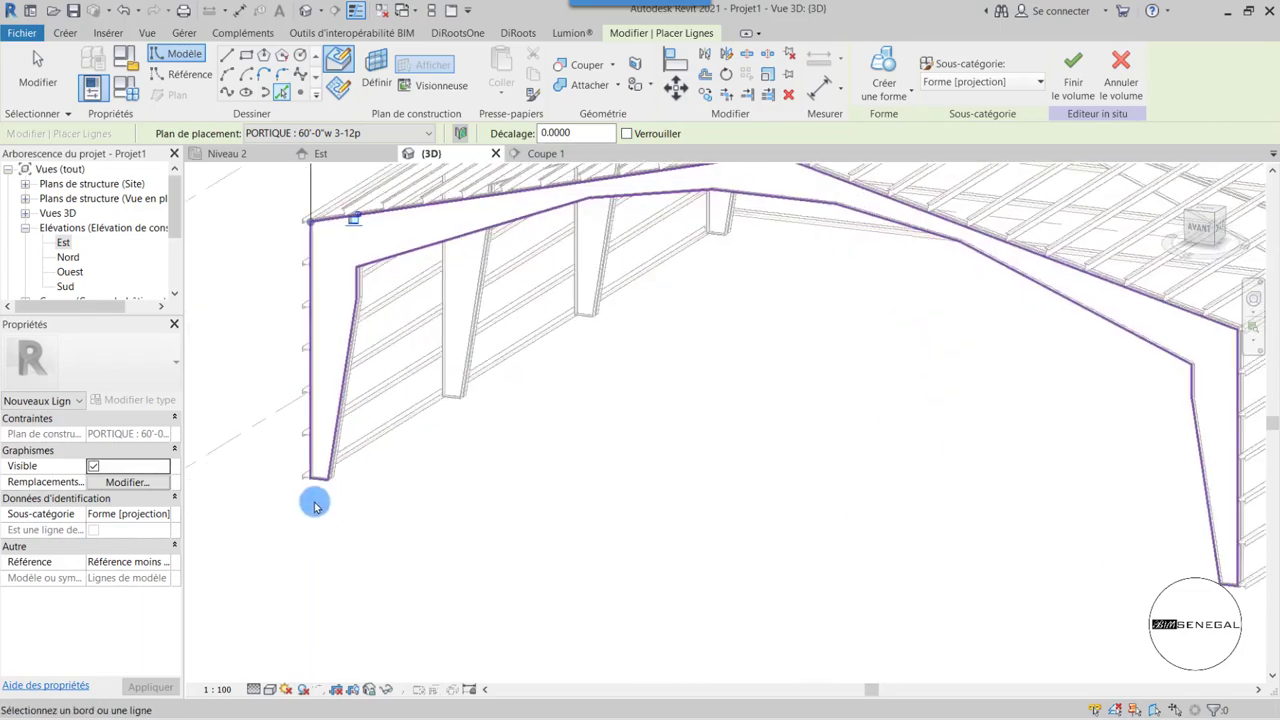
{"action": "scroll", "coordinate": [457, 374], "scroll_direction": "down", "scroll_amount": 3}
{"action": "scroll", "coordinate": [620, 276], "scroll_direction": "up", "scroll_amount": 4}
{"action": "scroll", "coordinate": [620, 276], "scroll_direction": "up", "scroll_amount": 2}
{"action": "scroll", "coordinate": [612, 278], "scroll_direction": "up", "scroll_amount": 2}
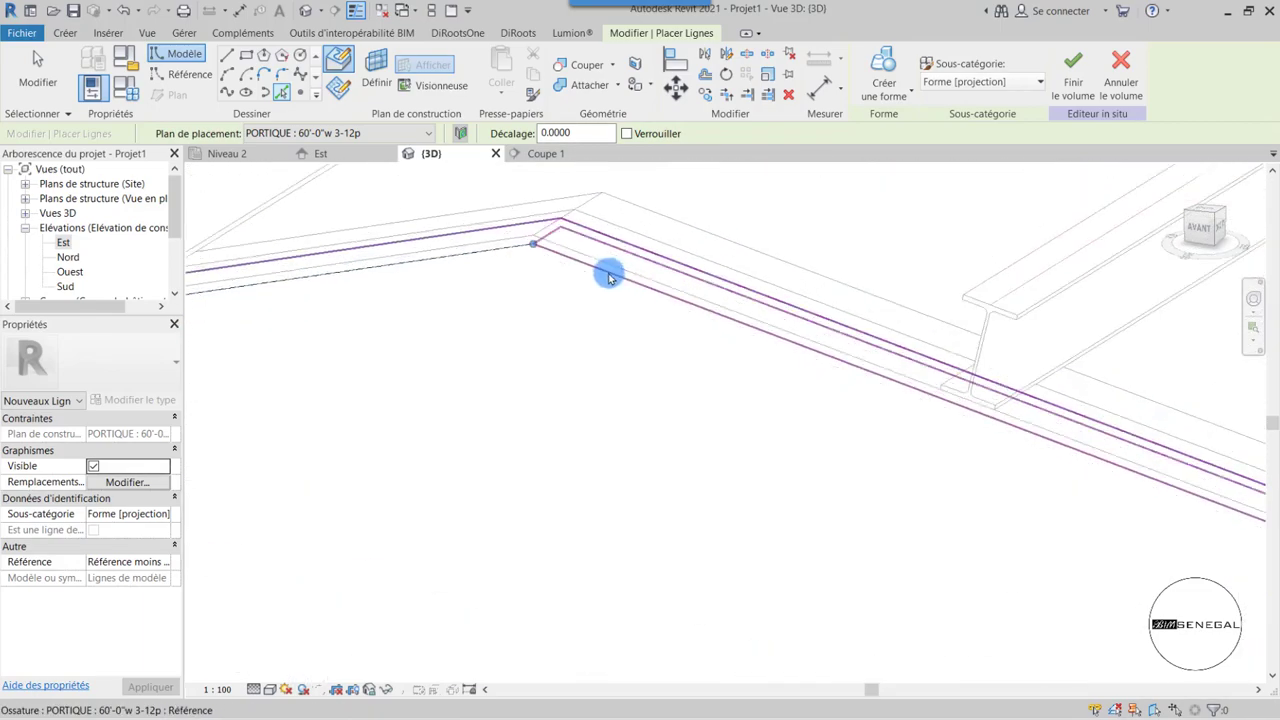
{"action": "left_click", "coordinate": [591, 275]}
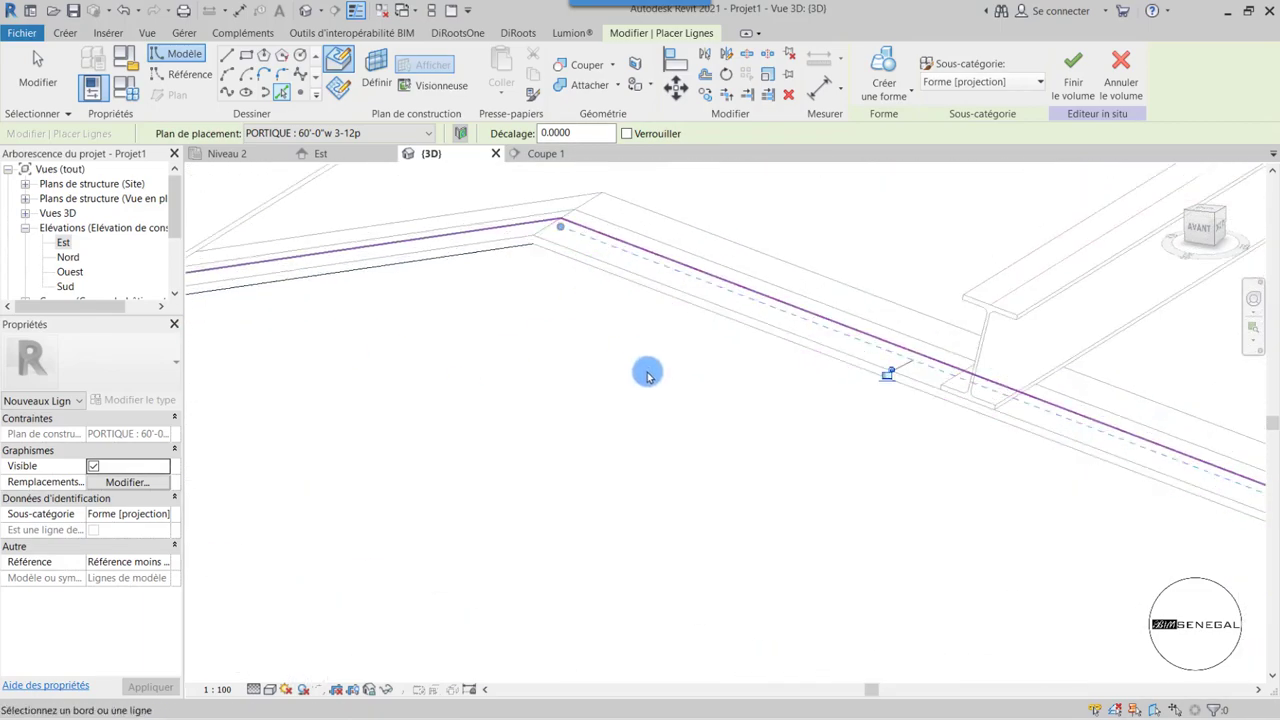
- Pick the beam edge at the kink and end line placement
{"action": "scroll", "coordinate": [647, 375], "scroll_direction": "down", "scroll_amount": 3}
{"action": "mouse_move", "coordinate": [511, 455]}
{"action": "middle_mouse_down", "text": "shift"}
{"action": "mouse_move", "coordinate": [514, 280]}
{"action": "mouse_move", "coordinate": [397, 306]}
{"action": "mouse_move", "coordinate": [566, 537]}
{"action": "mouse_move", "coordinate": [327, 280]}
{"action": "mouse_move", "coordinate": [457, 257]}
{"action": "middle_mouse_up", "text": "shift"}
{"action": "scroll", "coordinate": [649, 363], "scroll_direction": "up", "scroll_amount": 3}
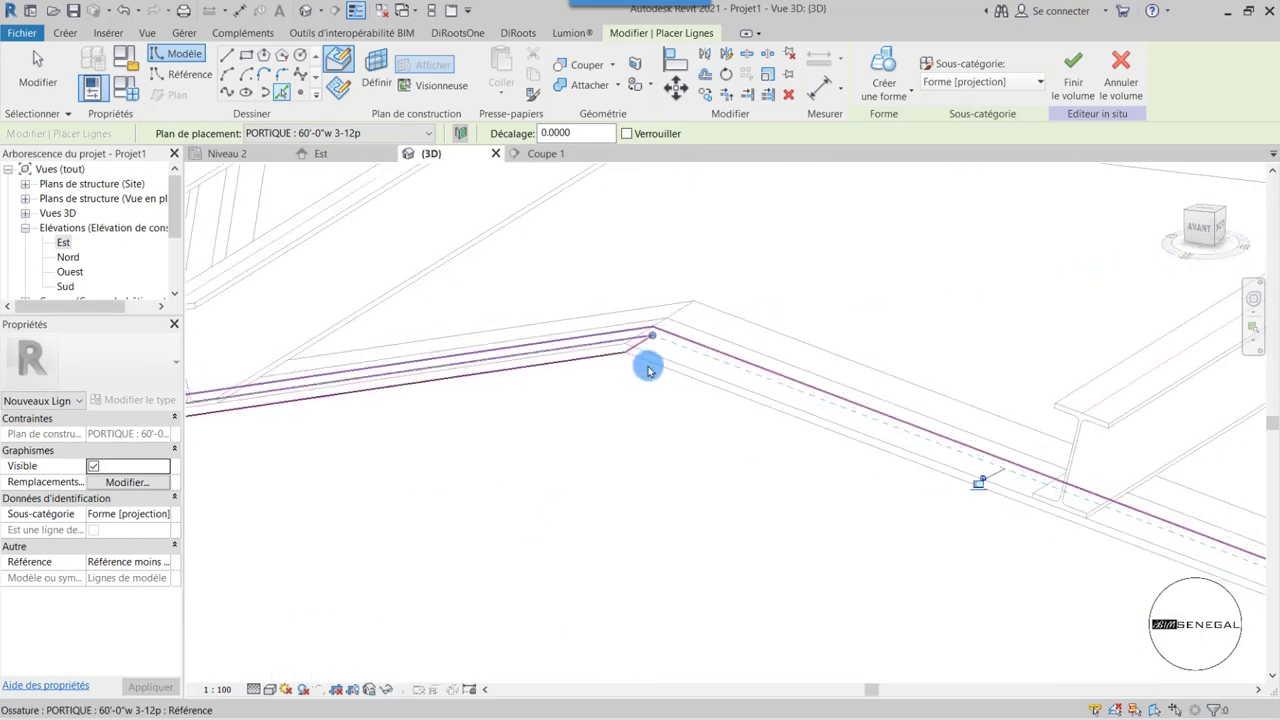
{"action": "scroll", "coordinate": [651, 366], "scroll_direction": "up", "scroll_amount": 1}
{"action": "left_click", "coordinate": [655, 370]}
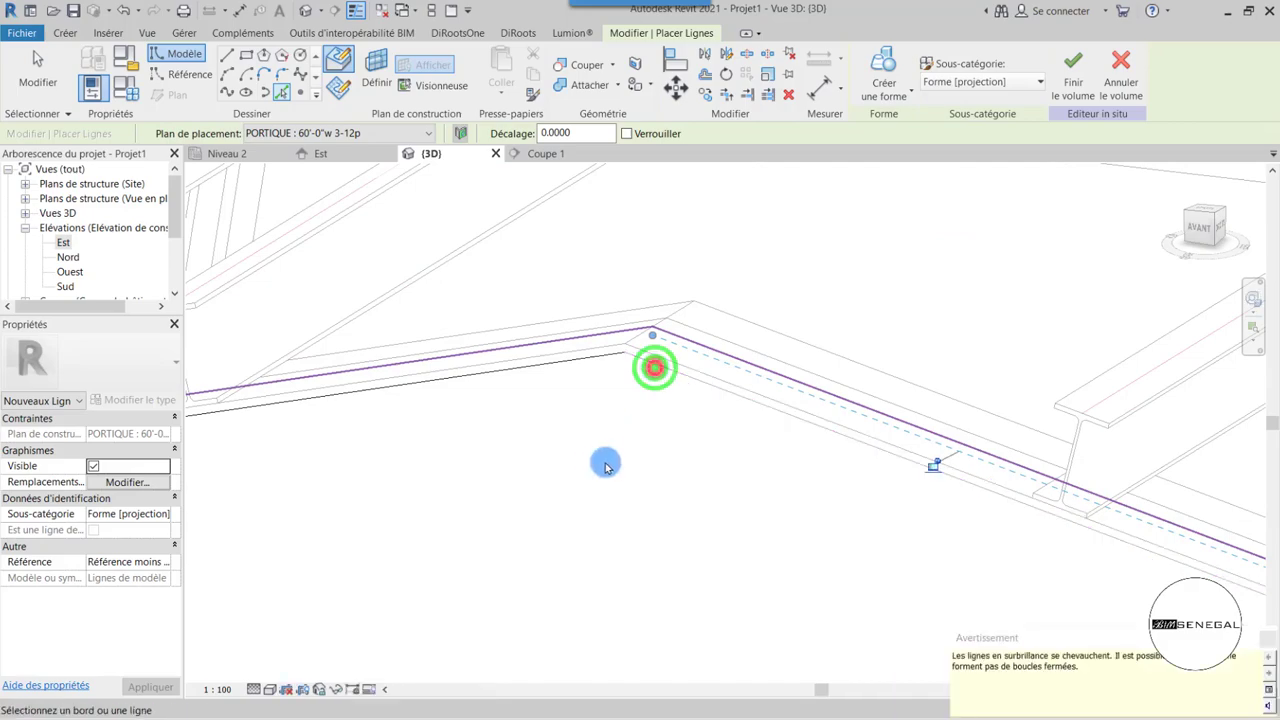
{"action": "key", "text": "Escape"}
{"action": "key", "text": "Escape"}
{"action": "scroll", "coordinate": [666, 477], "scroll_direction": "down", "scroll_amount": 10}
{"action": "middle_click_drag", "start_coordinate": [666, 477], "coordinate": [1013, 325], "text": "shift"}
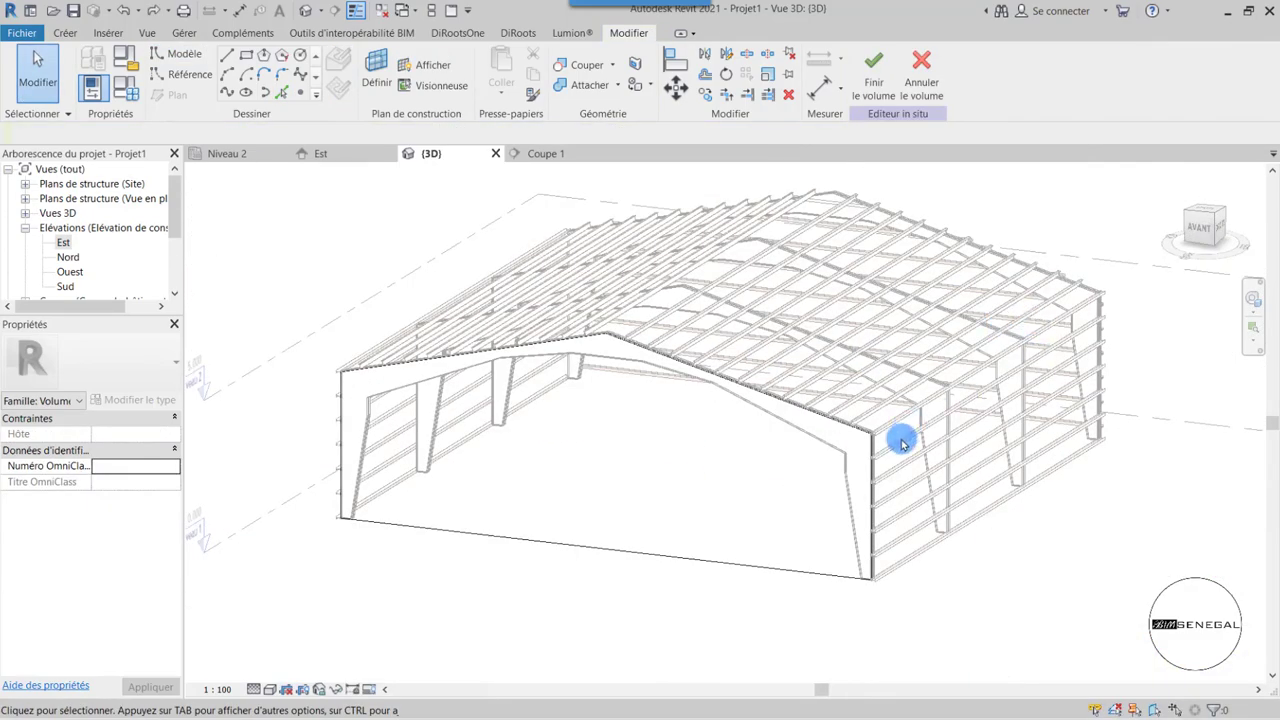
{"action": "scroll", "coordinate": [890, 450], "scroll_direction": "up", "scroll_amount": 4}
{"action": "scroll", "coordinate": [808, 408], "scroll_direction": "down", "scroll_amount": 3}
{"action": "scroll", "coordinate": [806, 420], "scroll_direction": "down", "scroll_amount": 2}
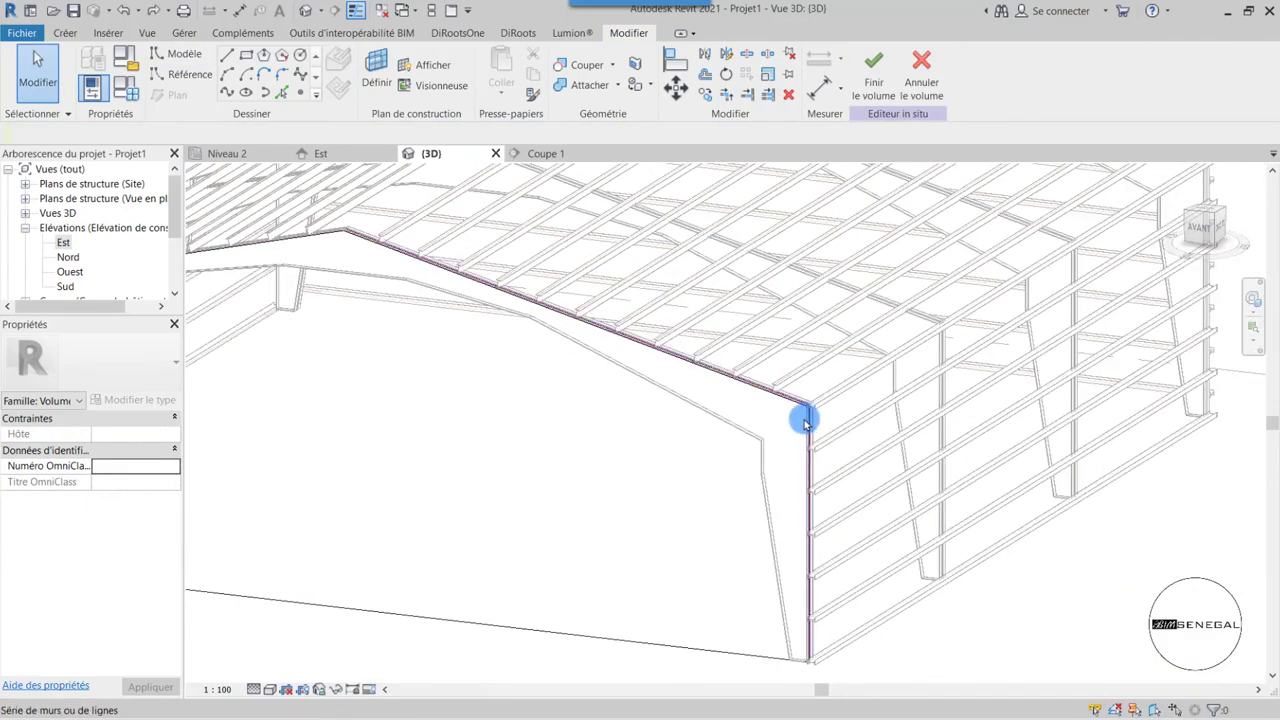
{"action": "scroll", "coordinate": [806, 420], "scroll_direction": "up", "scroll_amount": 2}
{"action": "scroll", "coordinate": [808, 414], "scroll_direction": "up", "scroll_amount": 3}
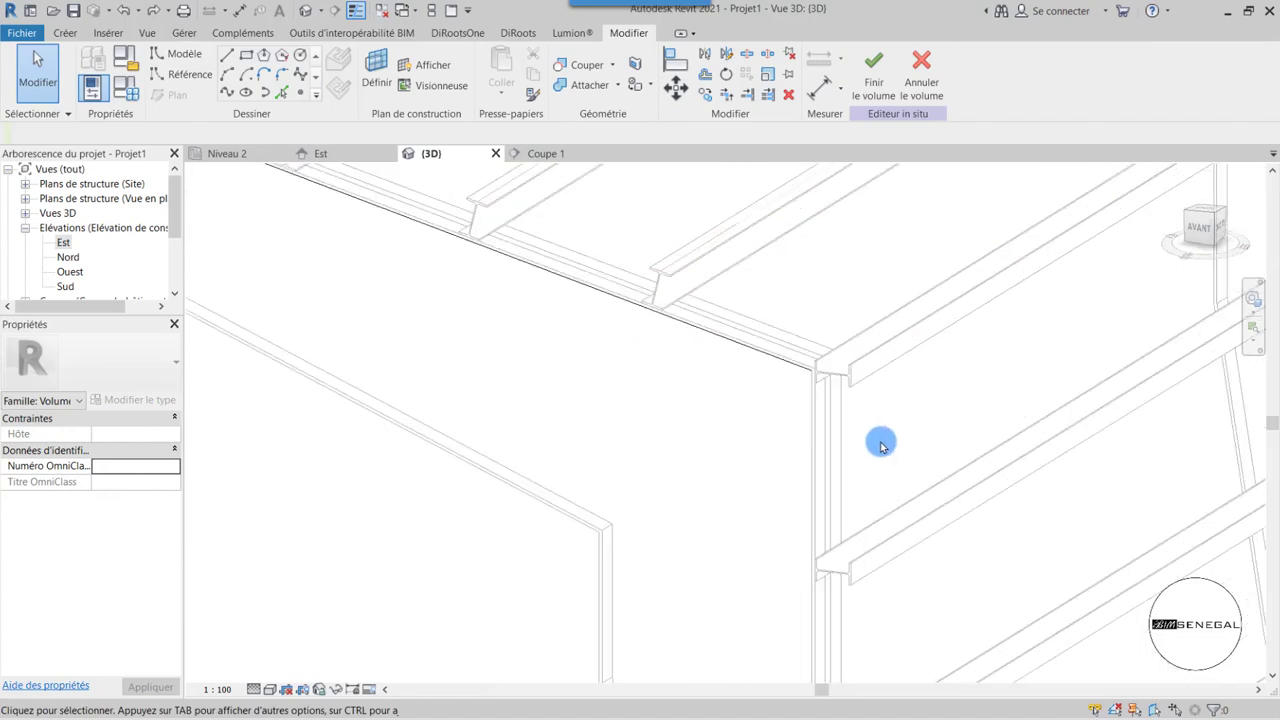
{"action": "scroll", "coordinate": [803, 280], "scroll_direction": "down", "scroll_amount": 2}
{"action": "scroll", "coordinate": [803, 283], "scroll_direction": "down", "scroll_amount": 1}
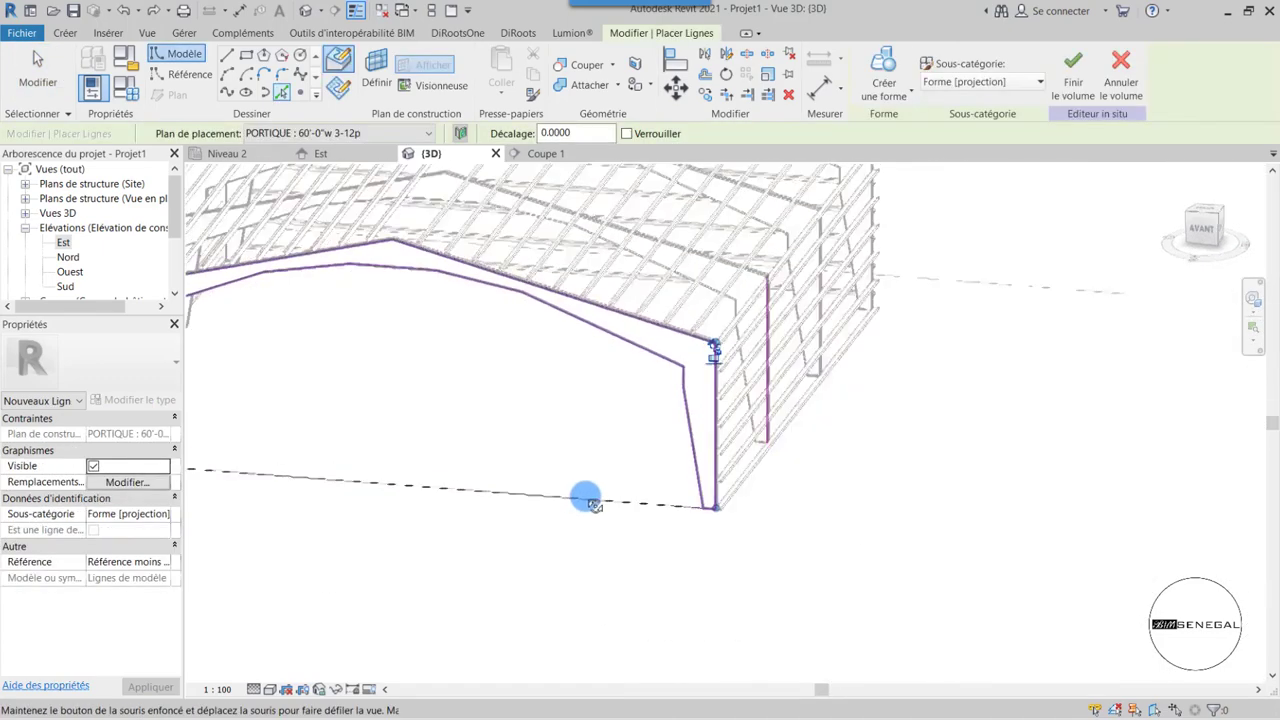
{"action": "left_click", "coordinate": [40, 62]}
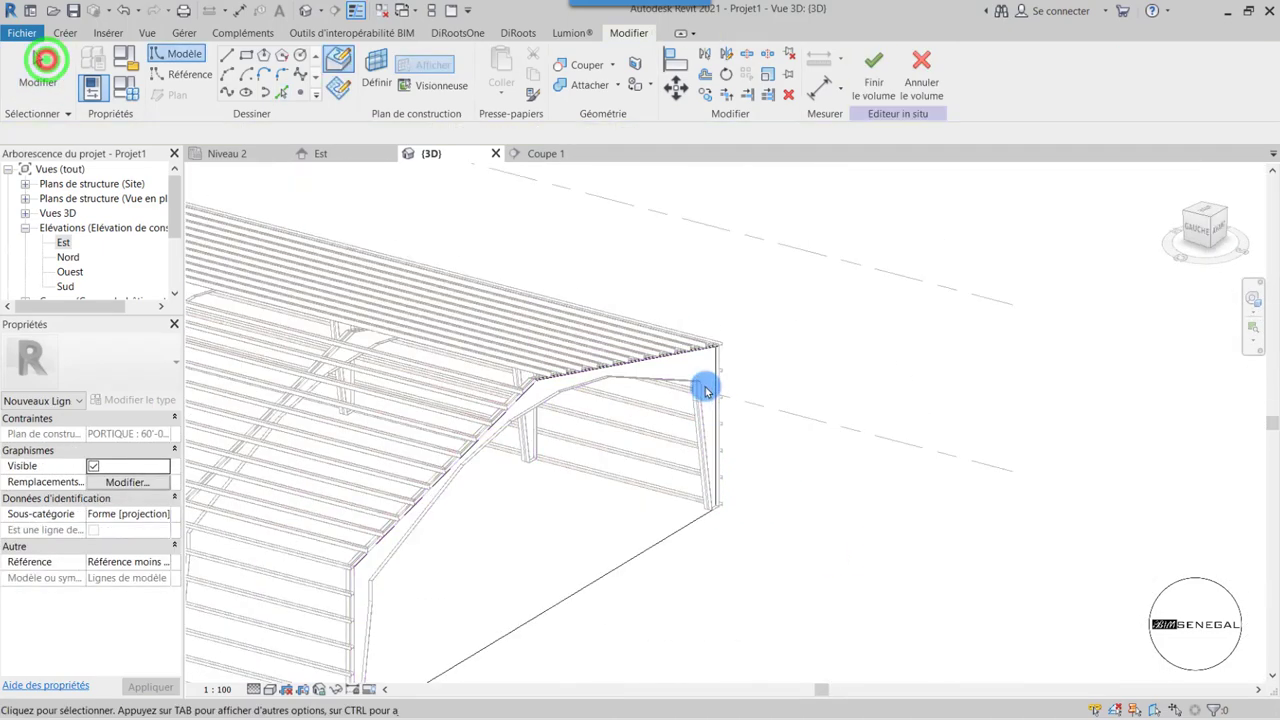
{"action": "scroll", "coordinate": [752, 365], "scroll_direction": "up", "scroll_amount": 2}
{"action": "scroll", "coordinate": [685, 267], "scroll_direction": "down", "scroll_amount": 1}
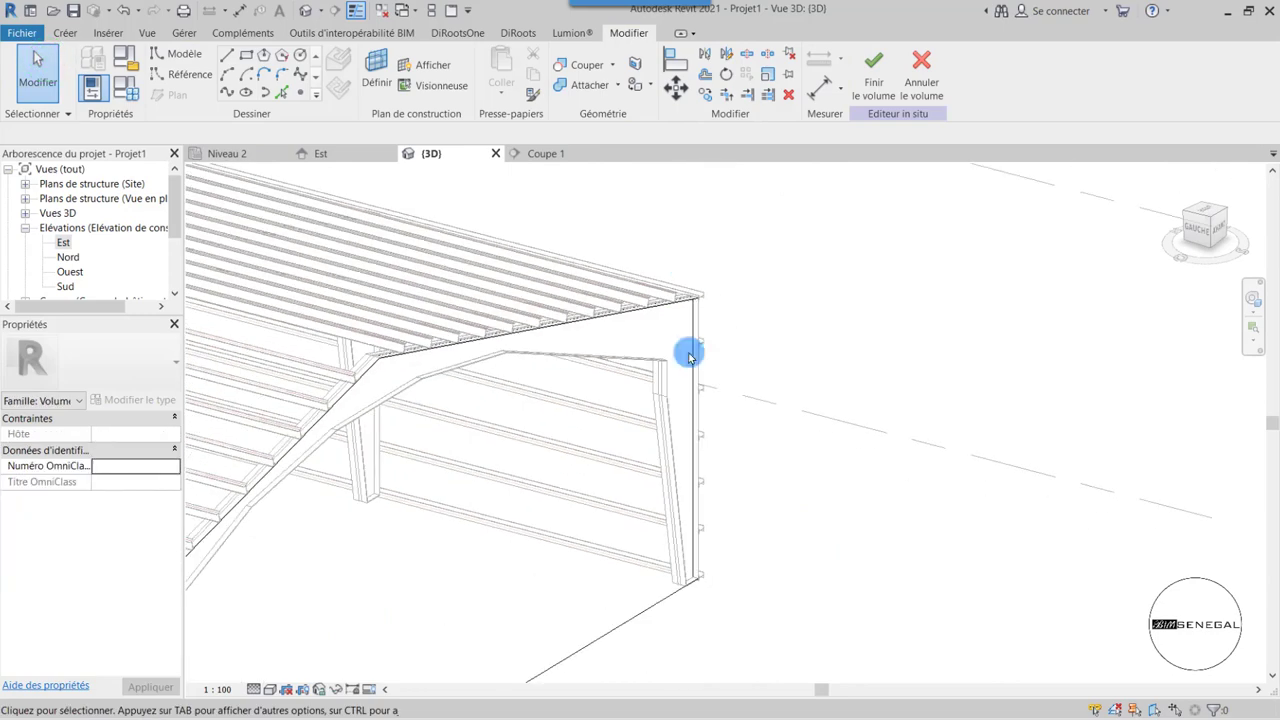
{"action": "scroll", "coordinate": [689, 586], "scroll_direction": "up", "scroll_amount": 2}
{"action": "scroll", "coordinate": [711, 546], "scroll_direction": "up", "scroll_amount": 1}
{"action": "scroll", "coordinate": [730, 537], "scroll_direction": "up", "scroll_amount": 1}
{"action": "scroll", "coordinate": [730, 537], "scroll_direction": "up", "scroll_amount": 1}
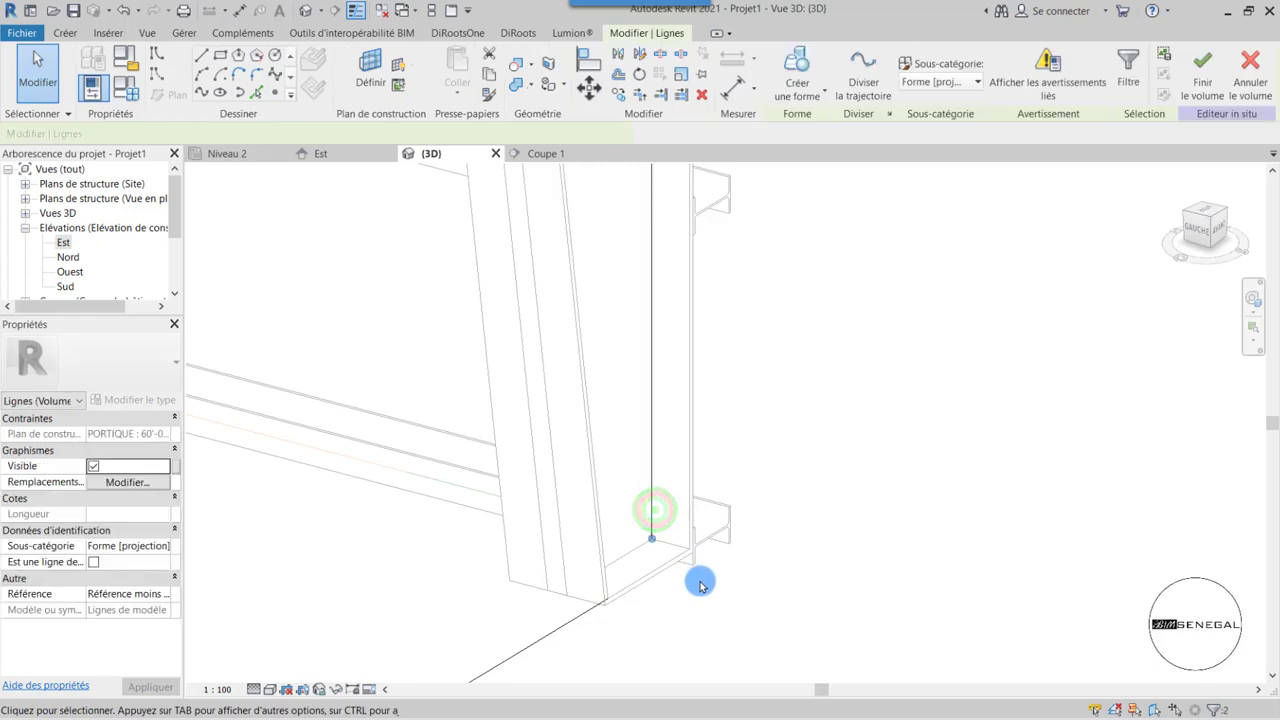
{"action": "key", "text": "Escape"}
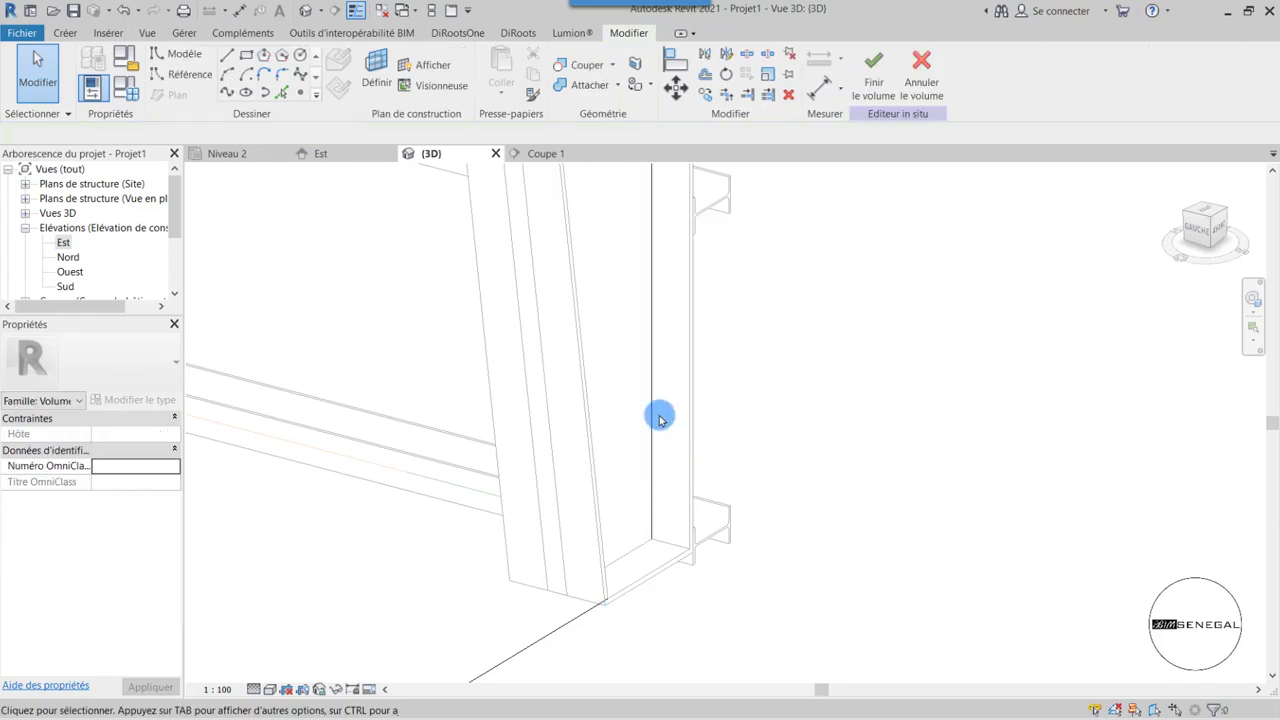
{"action": "left_click", "coordinate": [655, 412]}
{"action": "left_click", "coordinate": [657, 601]}
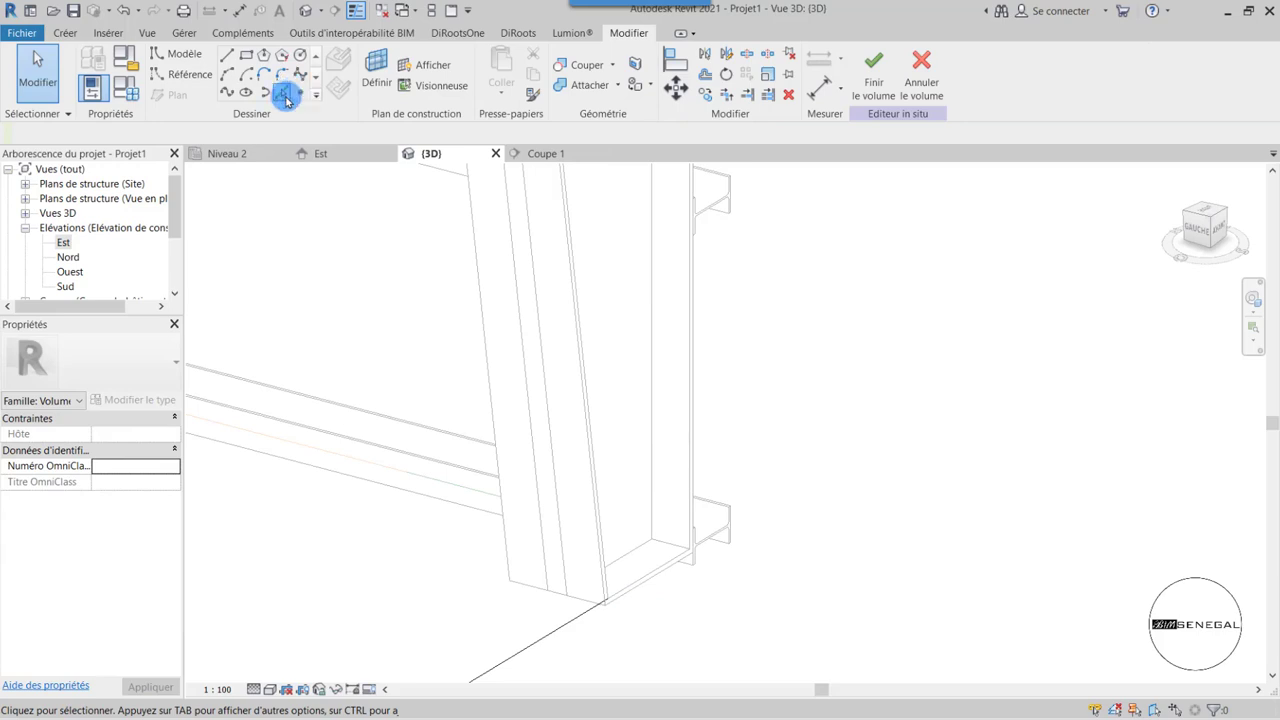
- Pick the right gable column's outer edge and base as new sketch lines
{"action": "scroll", "coordinate": [700, 560], "scroll_direction": "up", "scroll_amount": 2}
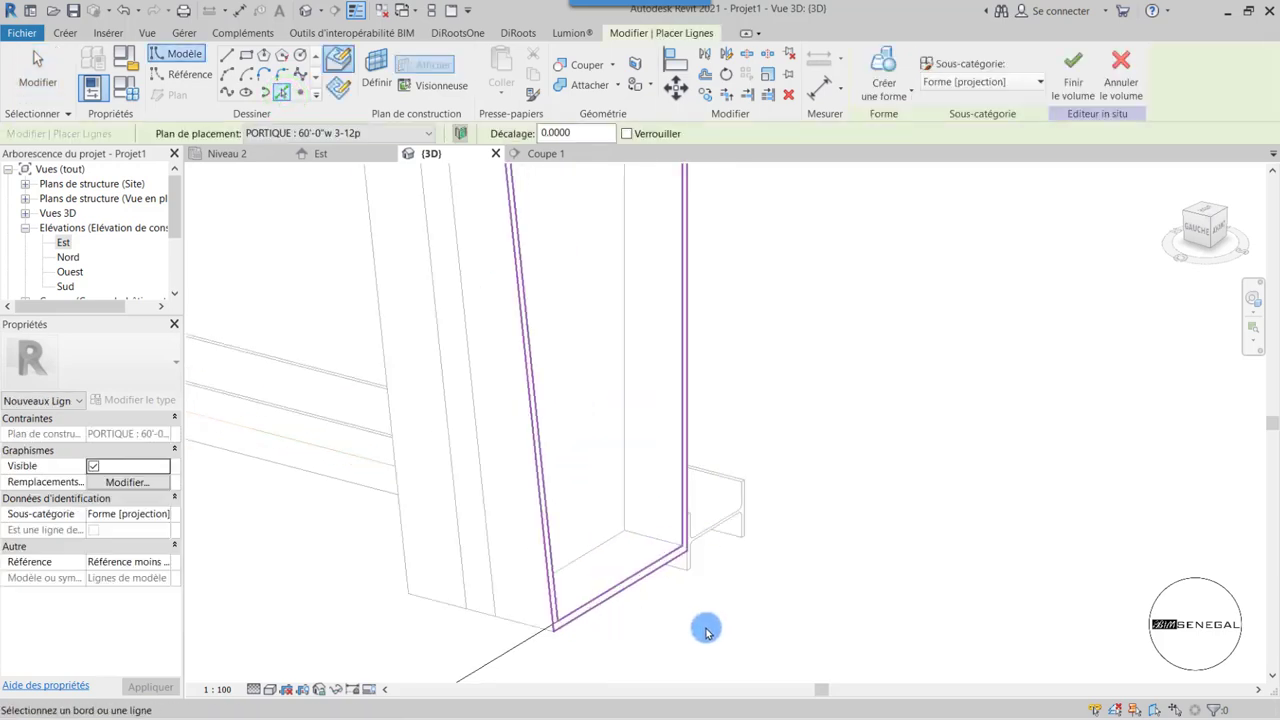
{"action": "scroll", "coordinate": [668, 488], "scroll_direction": "up", "scroll_amount": 2}
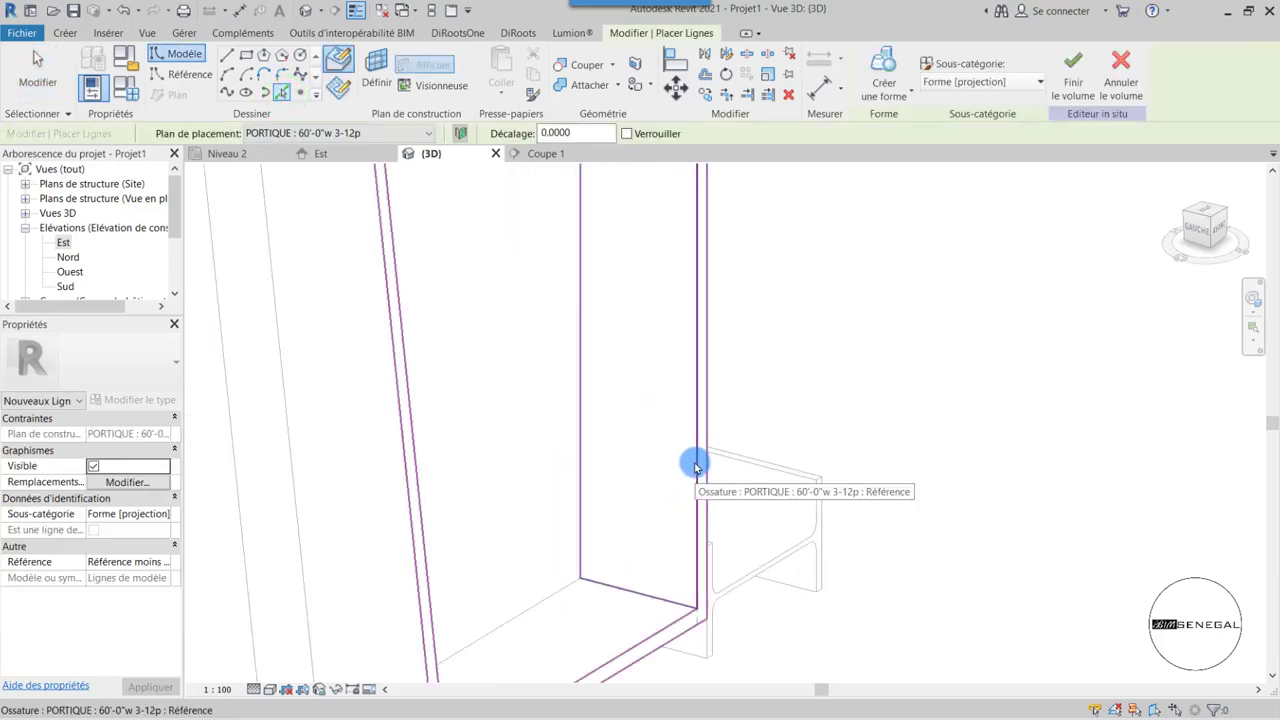
{"action": "left_click", "coordinate": [696, 466]}
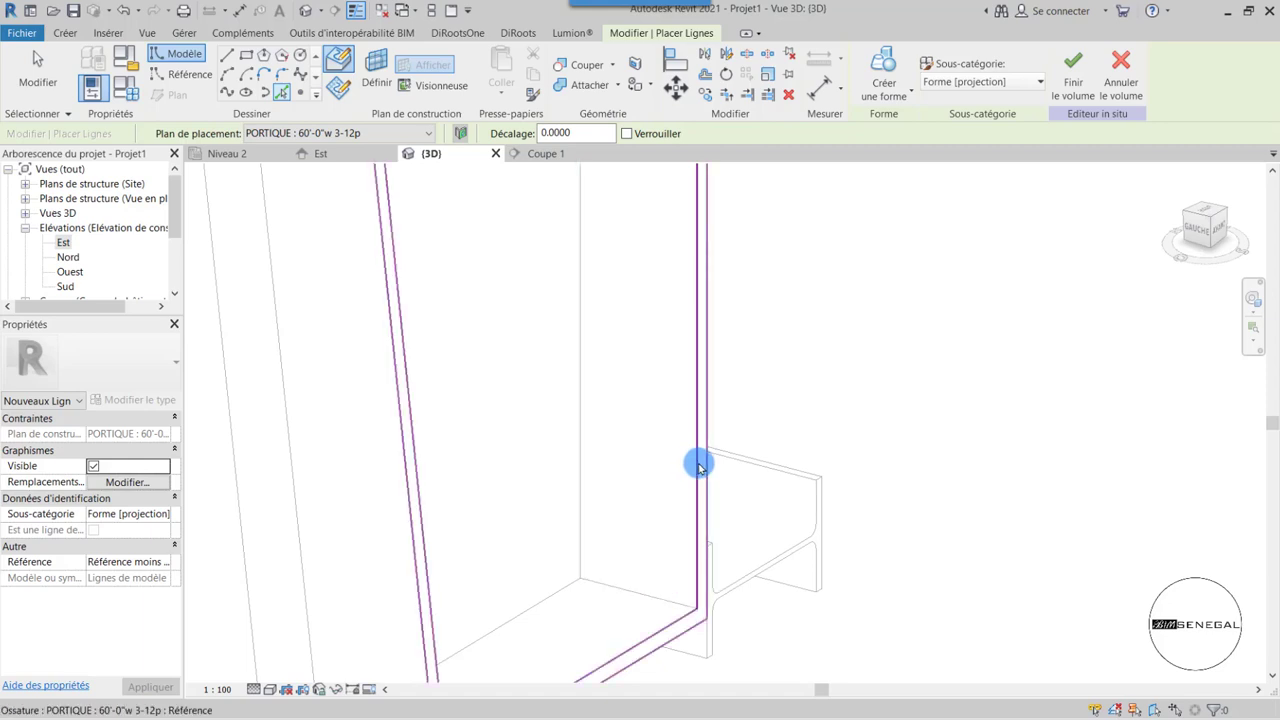
{"action": "middle_click_drag", "start_coordinate": [790, 655], "coordinate": [640, 622], "text": "shift"}
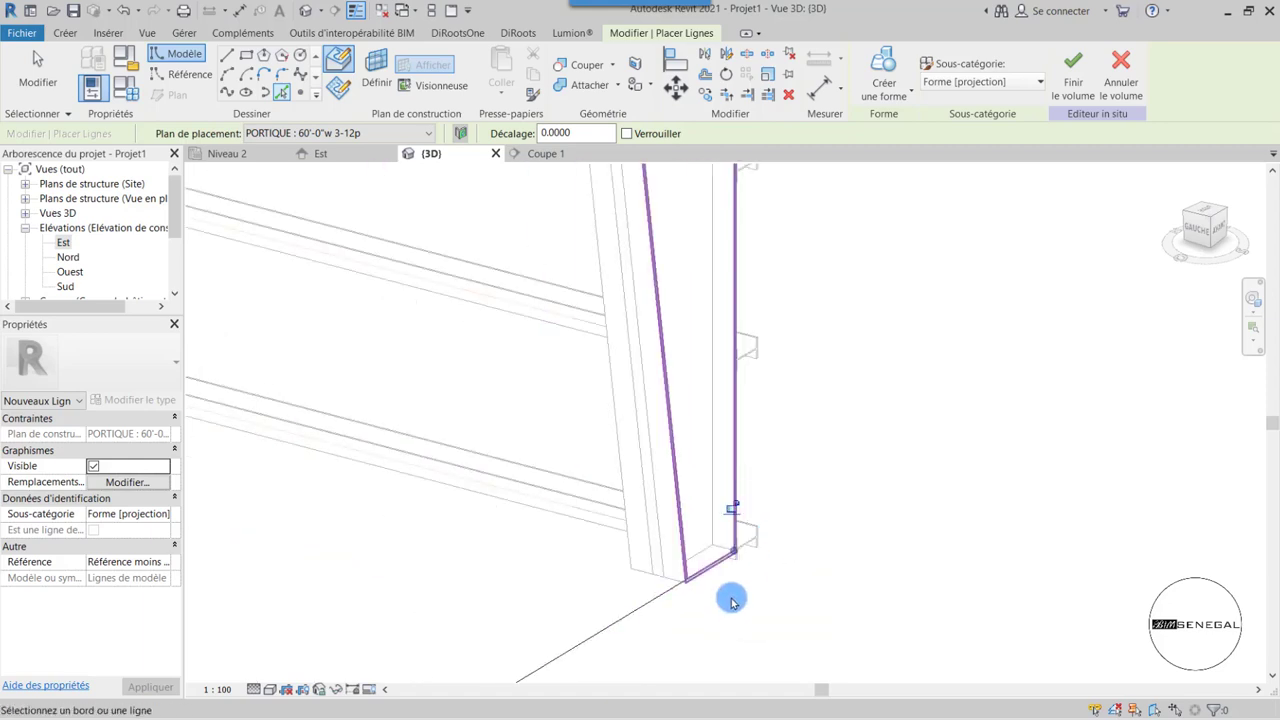
{"action": "left_click", "coordinate": [512, 241]}
{"action": "left_click", "coordinate": [284, 92]}
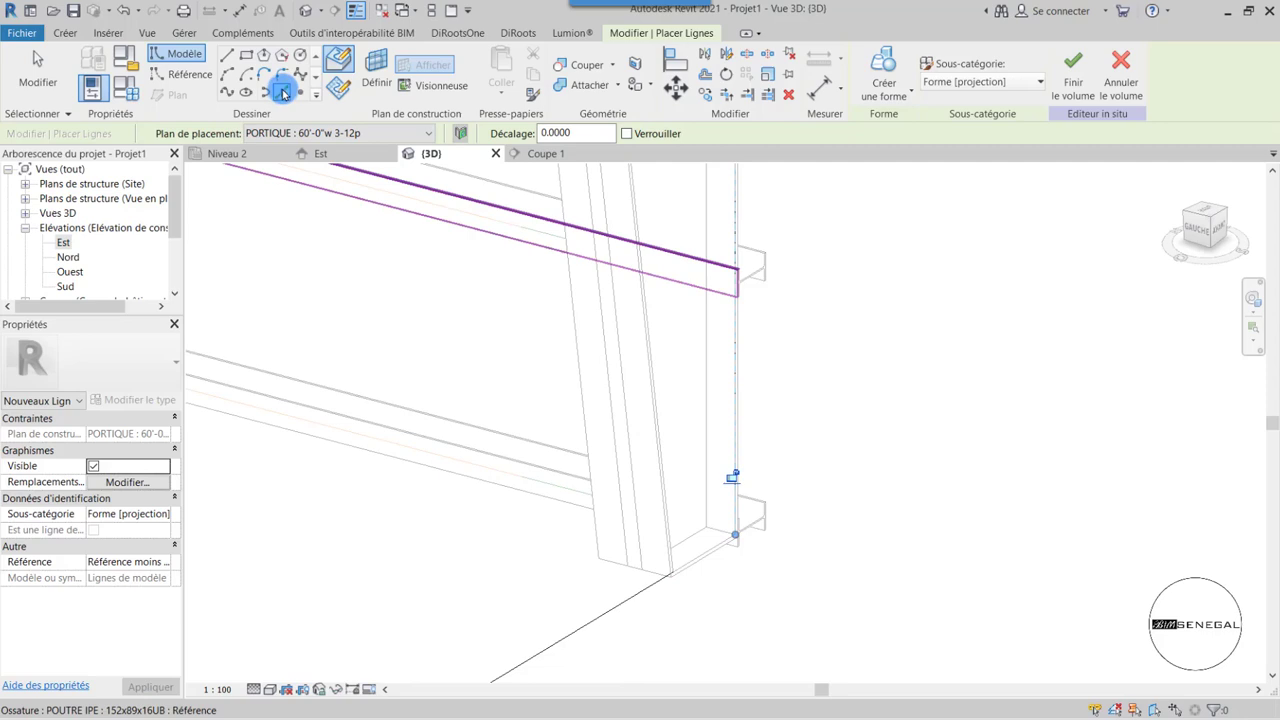
{"action": "left_click", "coordinate": [770, 172]}
{"action": "left_click", "coordinate": [730, 95]}
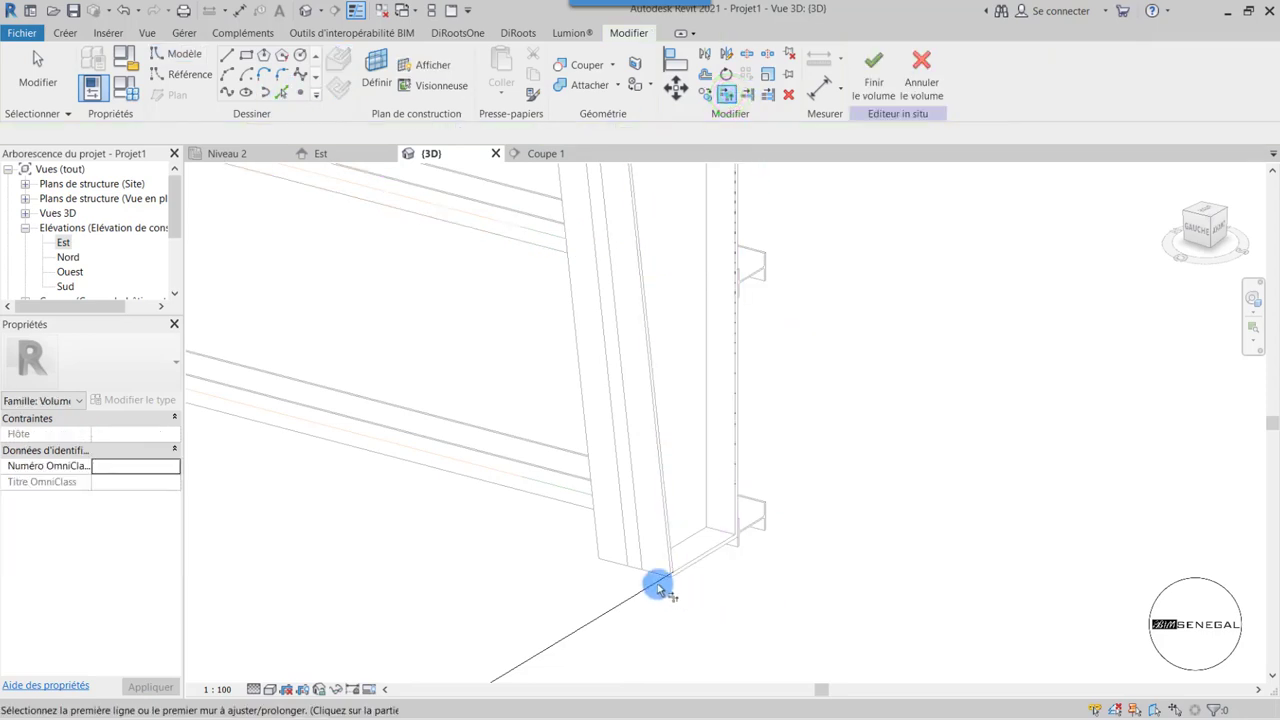
- Trim the column's vertical sketch line to the base line into a clean corner, then orbit to check the outline
{"action": "left_click", "coordinate": [736, 435]}
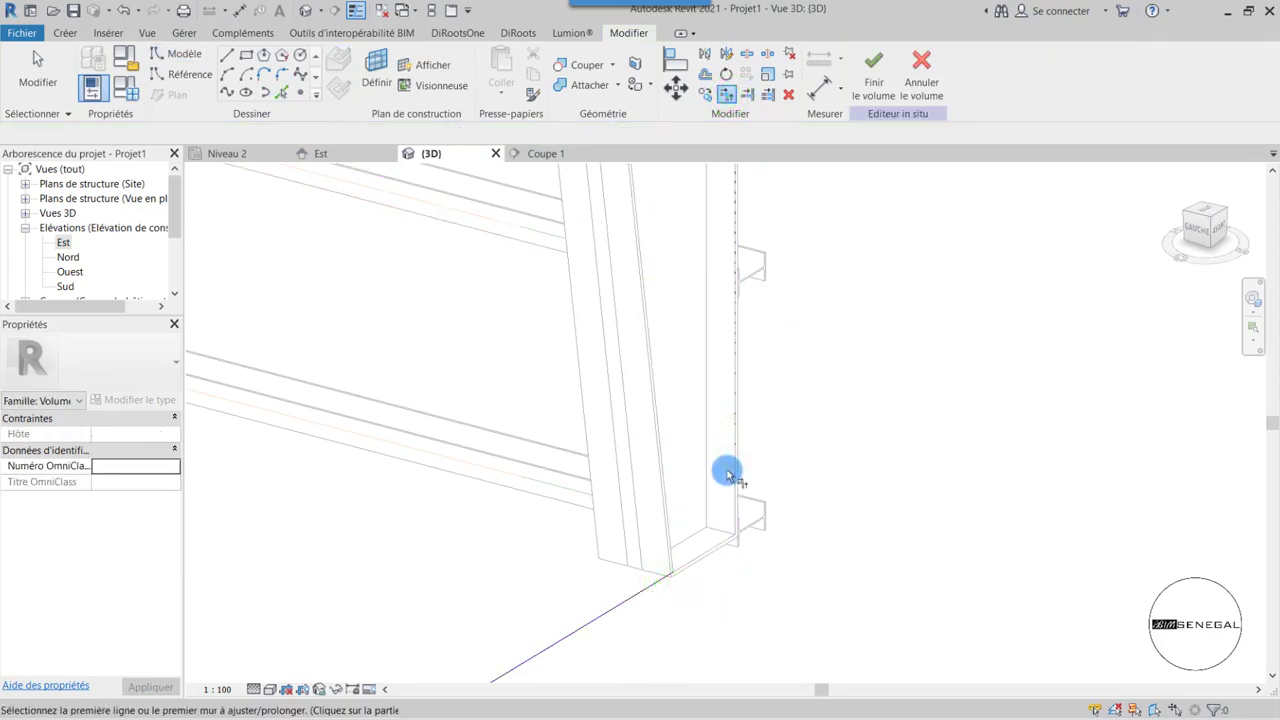
{"action": "mouse_move", "coordinate": [728, 475]}
{"action": "middle_mouse_down", "text": "shift"}
{"action": "mouse_move", "coordinate": [943, 509]}
{"action": "mouse_move", "coordinate": [709, 500]}
{"action": "mouse_move", "coordinate": [691, 457]}
{"action": "mouse_move", "coordinate": [720, 546]}
{"action": "middle_mouse_up", "text": "shift"}
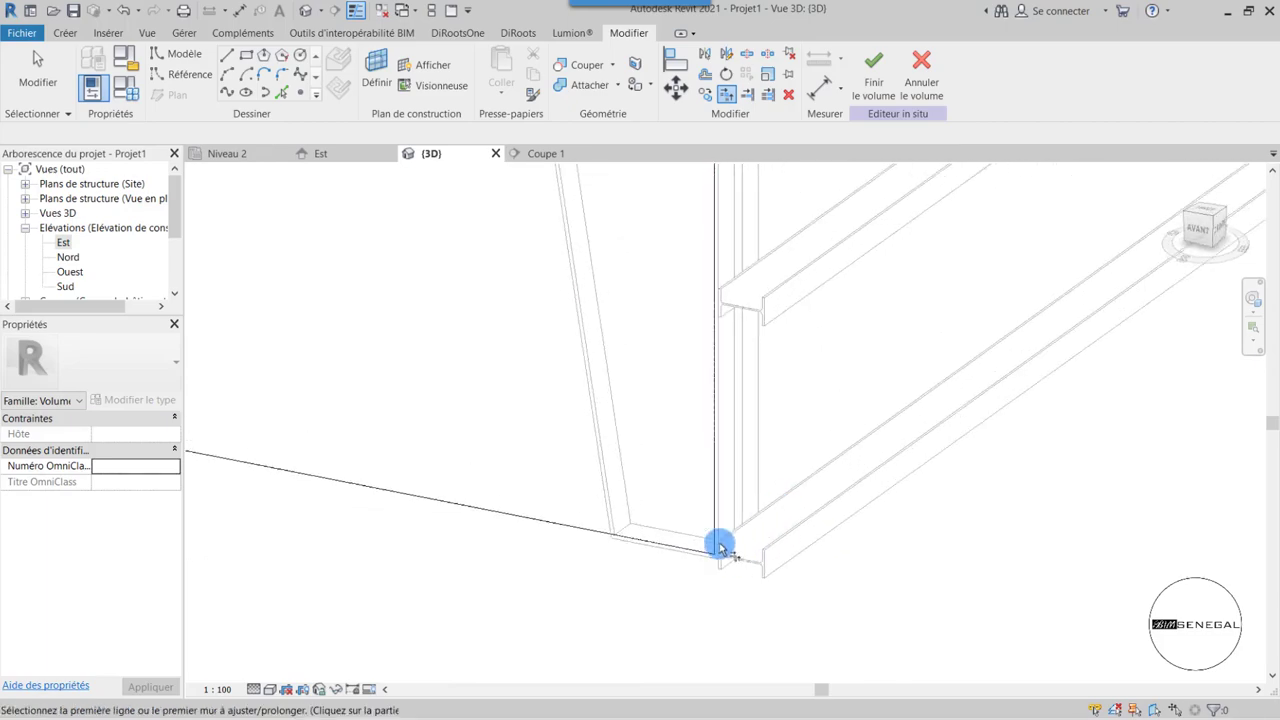
{"action": "scroll", "coordinate": [837, 597], "scroll_direction": "down", "scroll_amount": 1}
{"action": "scroll", "coordinate": [840, 560], "scroll_direction": "down", "scroll_amount": 3}
{"action": "scroll", "coordinate": [846, 509], "scroll_direction": "up", "scroll_amount": 3}
{"action": "scroll", "coordinate": [840, 371], "scroll_direction": "up", "scroll_amount": 2}
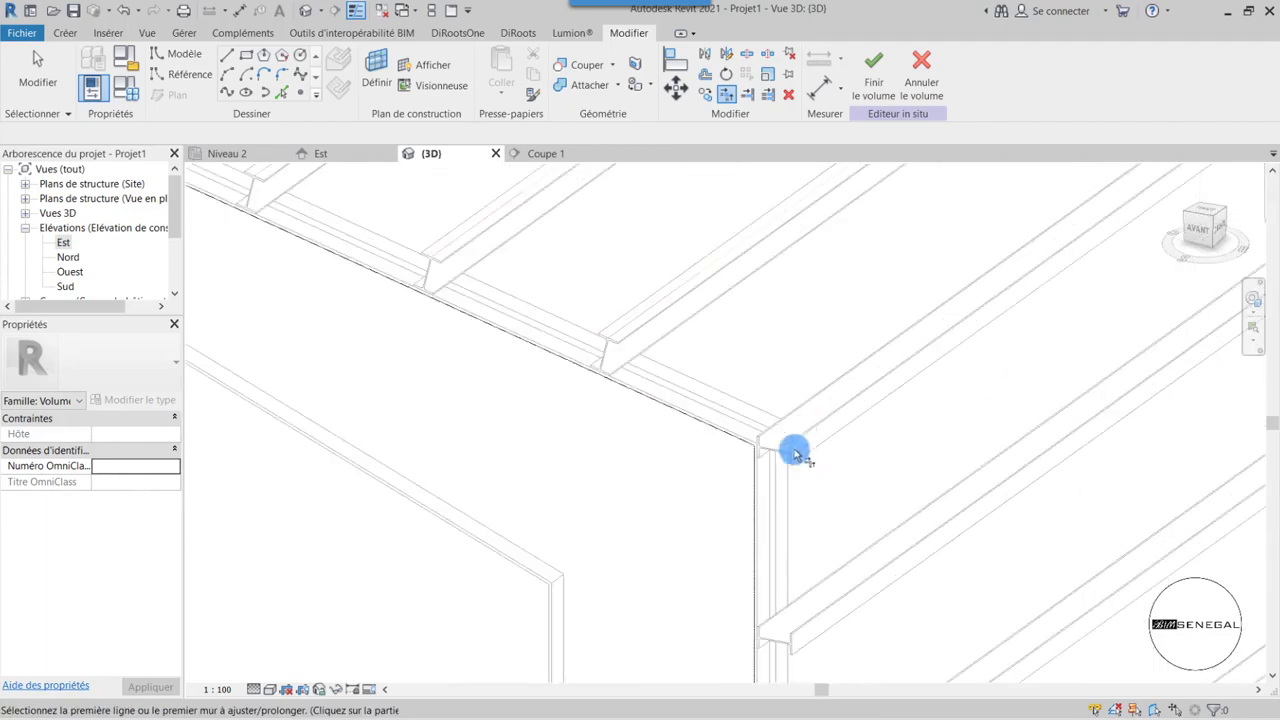
{"action": "mouse_move", "coordinate": [794, 455]}
{"action": "middle_mouse_down", "text": "shift"}
{"action": "mouse_move", "coordinate": [671, 531]}
{"action": "mouse_move", "coordinate": [806, 534]}
{"action": "mouse_move", "coordinate": [403, 240]}
{"action": "middle_mouse_up", "text": "shift"}
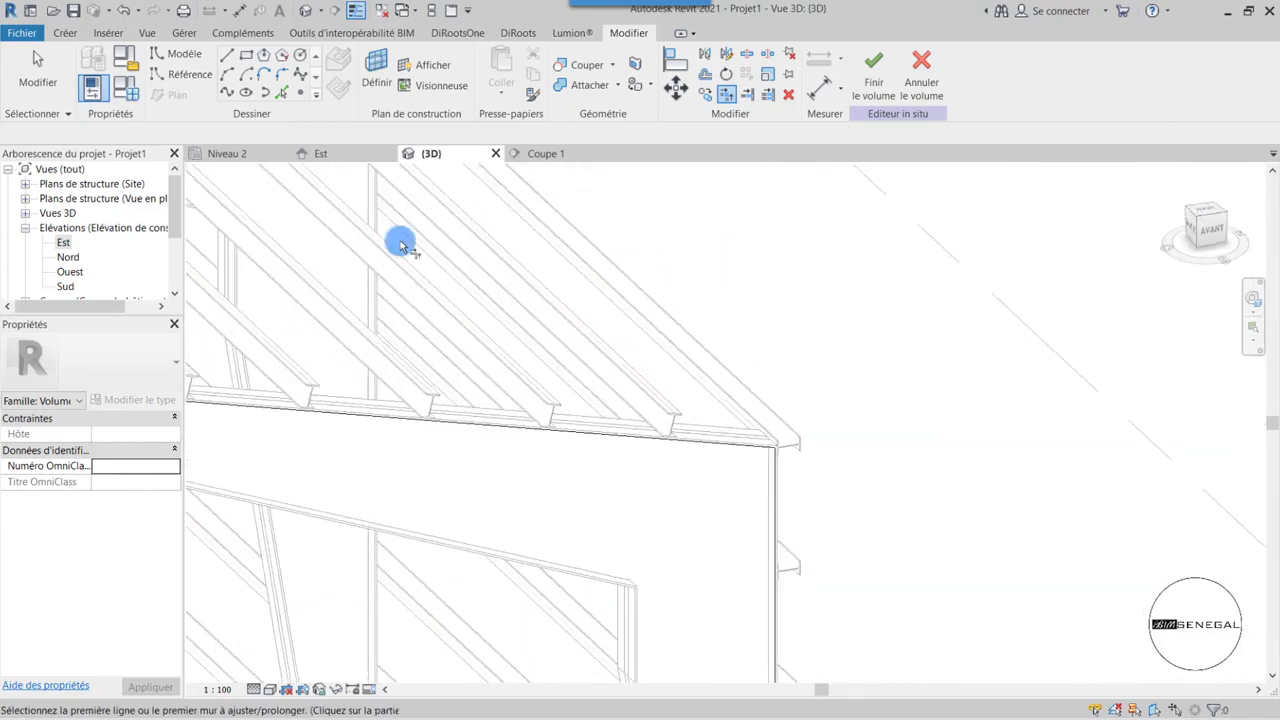
- Turn off Thin Lines so the sketch lines display at their real thickness
{"action": "left_click", "coordinate": [354, 12]}
{"action": "scroll", "coordinate": [875, 328], "scroll_direction": "down", "scroll_amount": 2}
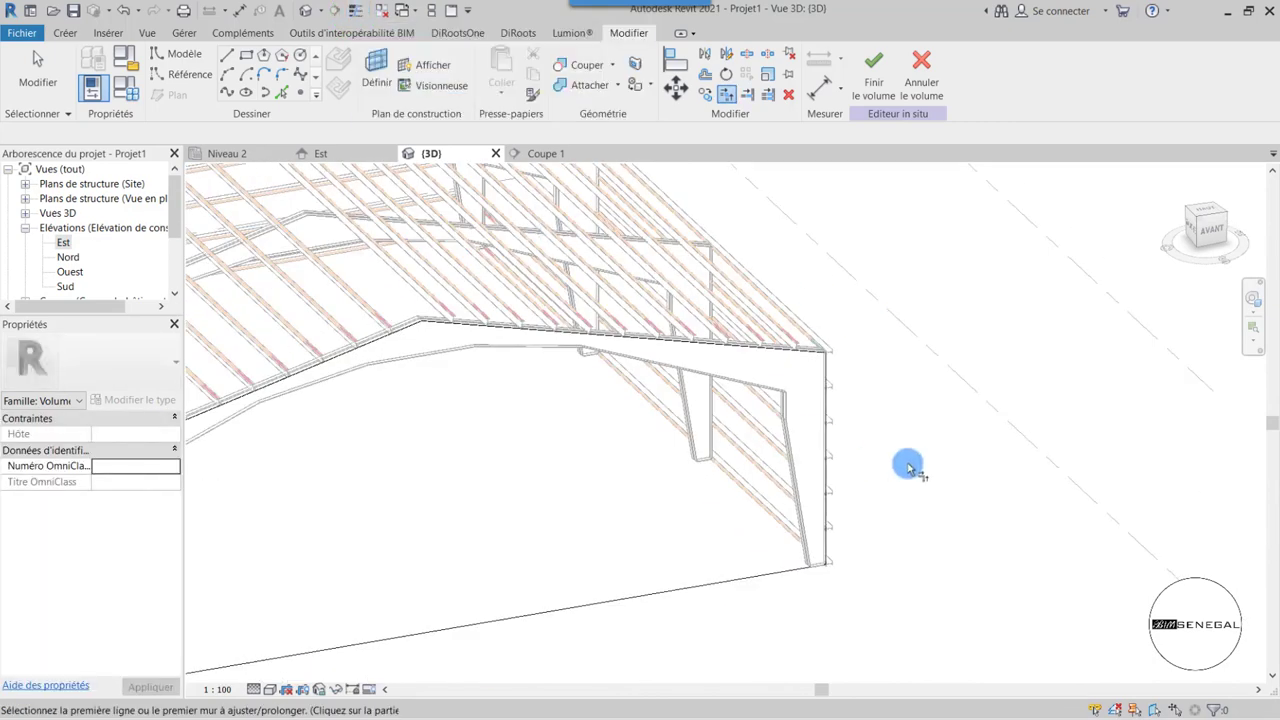
{"action": "scroll", "coordinate": [912, 465], "scroll_direction": "down", "scroll_amount": 3}
{"action": "scroll", "coordinate": [531, 551], "scroll_direction": "up", "scroll_amount": 2}
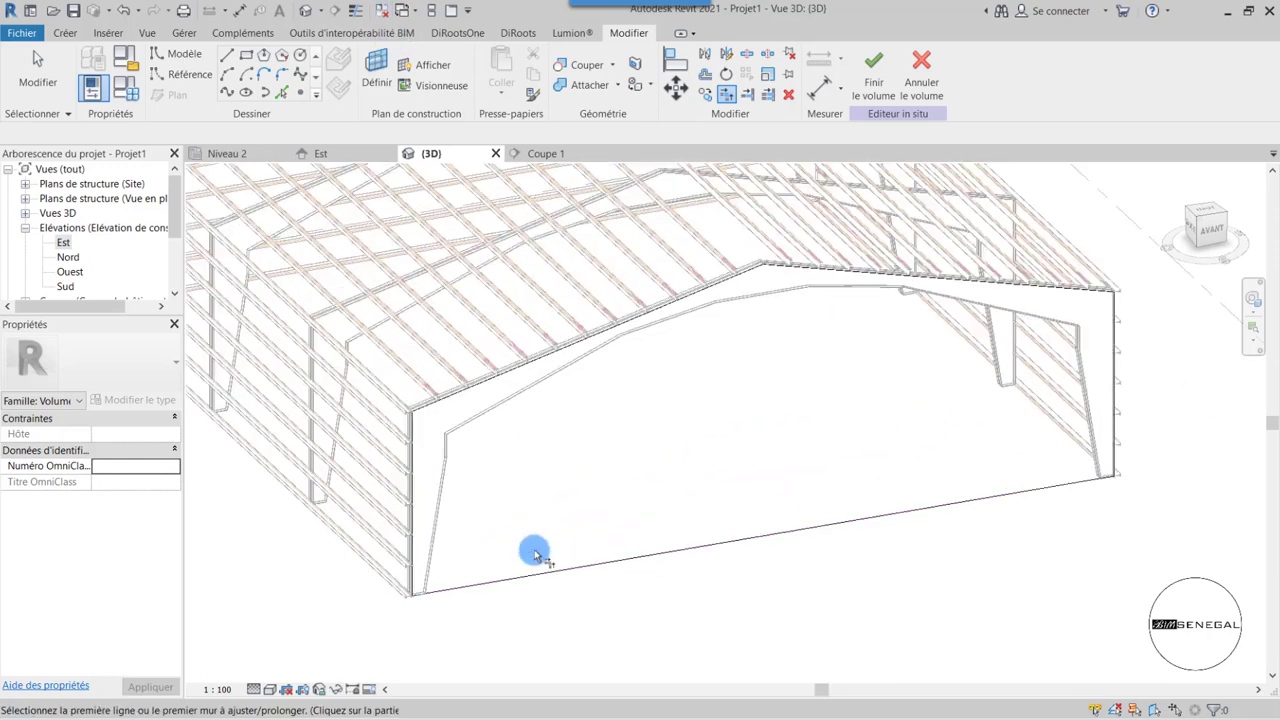
{"action": "scroll", "coordinate": [487, 444], "scroll_direction": "up", "scroll_amount": 2}
{"action": "scroll", "coordinate": [519, 447], "scroll_direction": "up", "scroll_amount": 2}
{"action": "scroll", "coordinate": [423, 414], "scroll_direction": "up", "scroll_amount": 2}
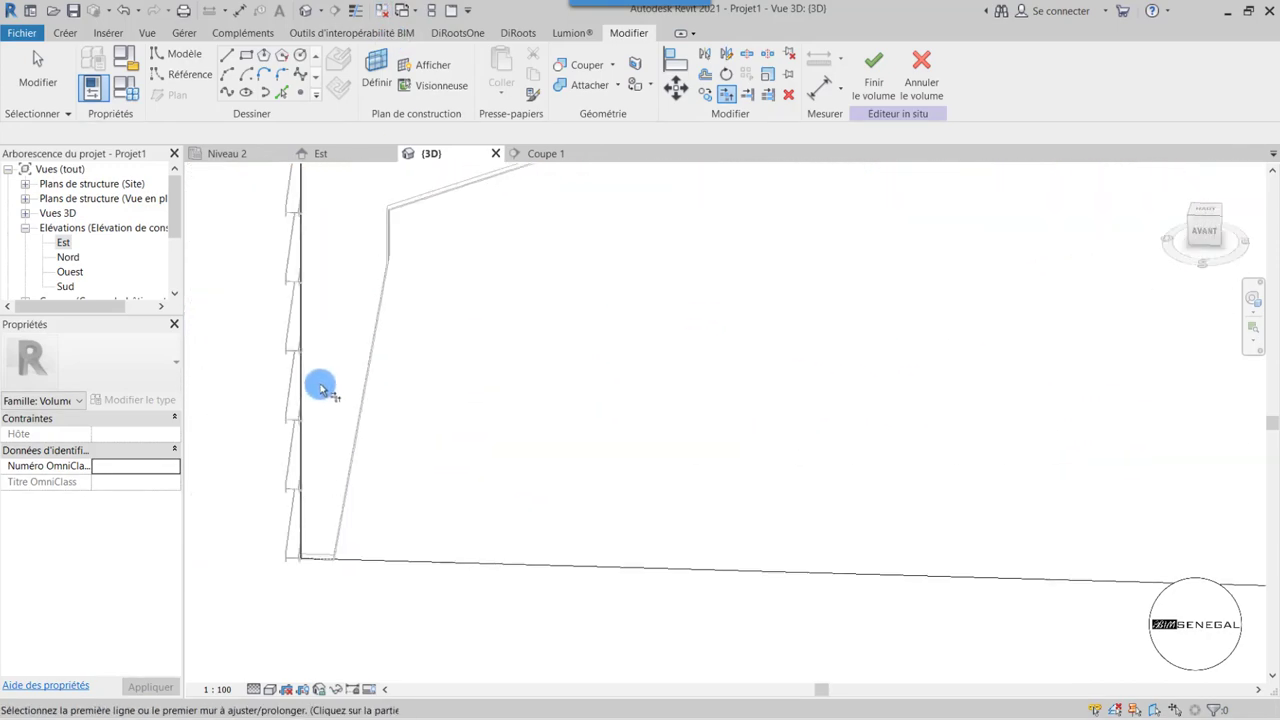
{"action": "scroll", "coordinate": [320, 380], "scroll_direction": "up", "scroll_amount": 2}
{"action": "scroll", "coordinate": [397, 500], "scroll_direction": "up", "scroll_amount": 1}
{"action": "scroll", "coordinate": [486, 400], "scroll_direction": "down", "scroll_amount": 4}
{"action": "scroll", "coordinate": [451, 503], "scroll_direction": "up", "scroll_amount": 2}
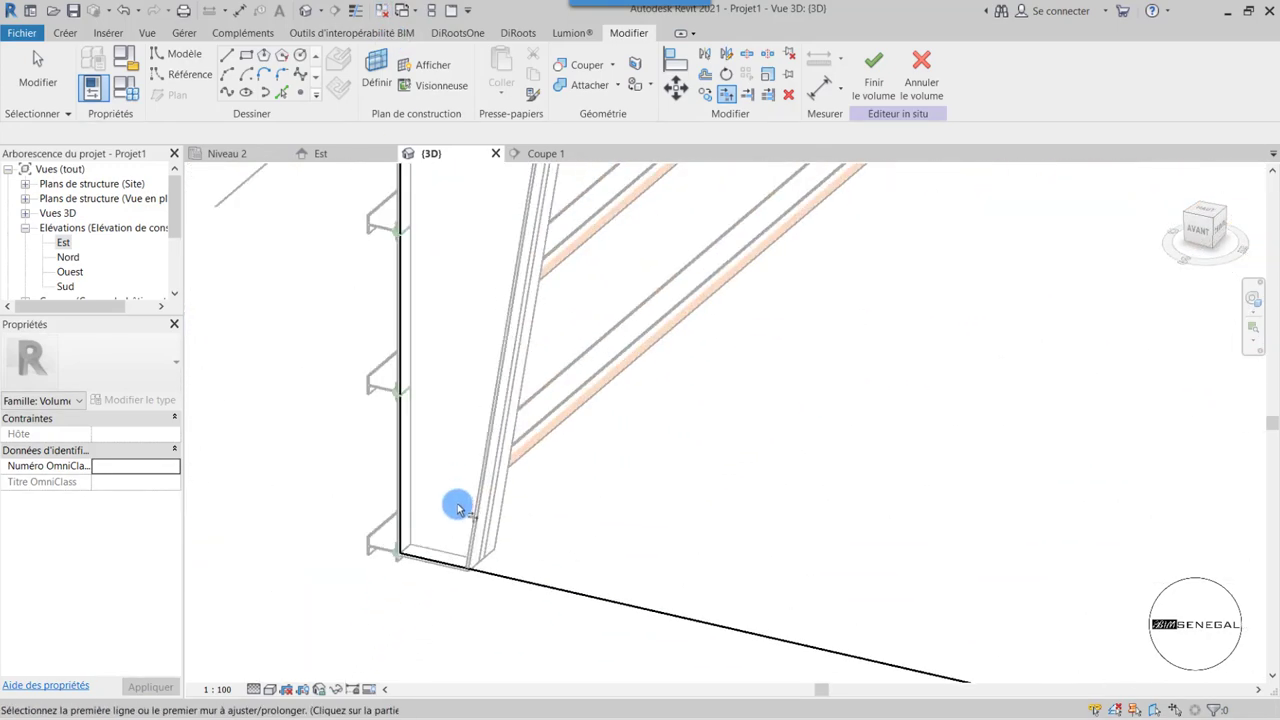
{"action": "scroll", "coordinate": [372, 645], "scroll_direction": "up", "scroll_amount": 2}
{"action": "scroll", "coordinate": [320, 530], "scroll_direction": "down", "scroll_amount": 3}
{"action": "scroll", "coordinate": [323, 280], "scroll_direction": "up", "scroll_amount": 2}
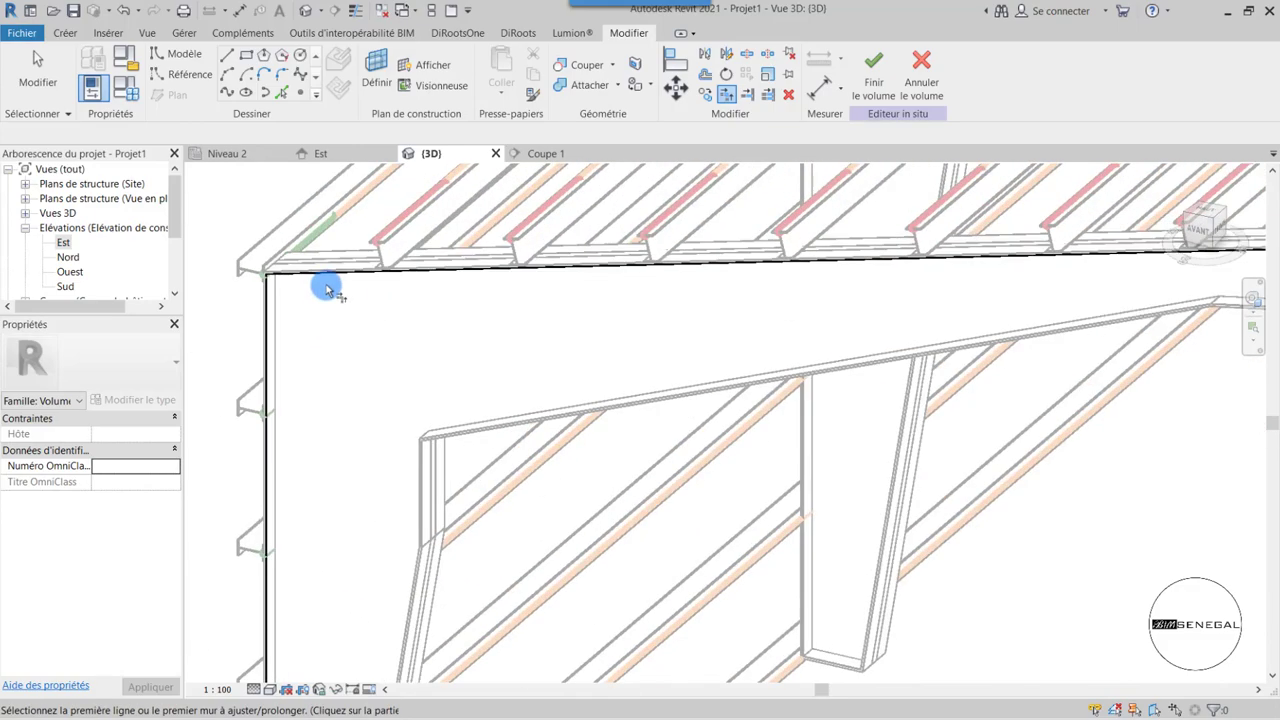
{"action": "scroll", "coordinate": [317, 280], "scroll_direction": "down", "scroll_amount": 1}
{"action": "scroll", "coordinate": [317, 280], "scroll_direction": "down", "scroll_amount": 3}
{"action": "scroll", "coordinate": [597, 309], "scroll_direction": "up", "scroll_amount": 2}
{"action": "scroll", "coordinate": [683, 297], "scroll_direction": "down", "scroll_amount": 2}
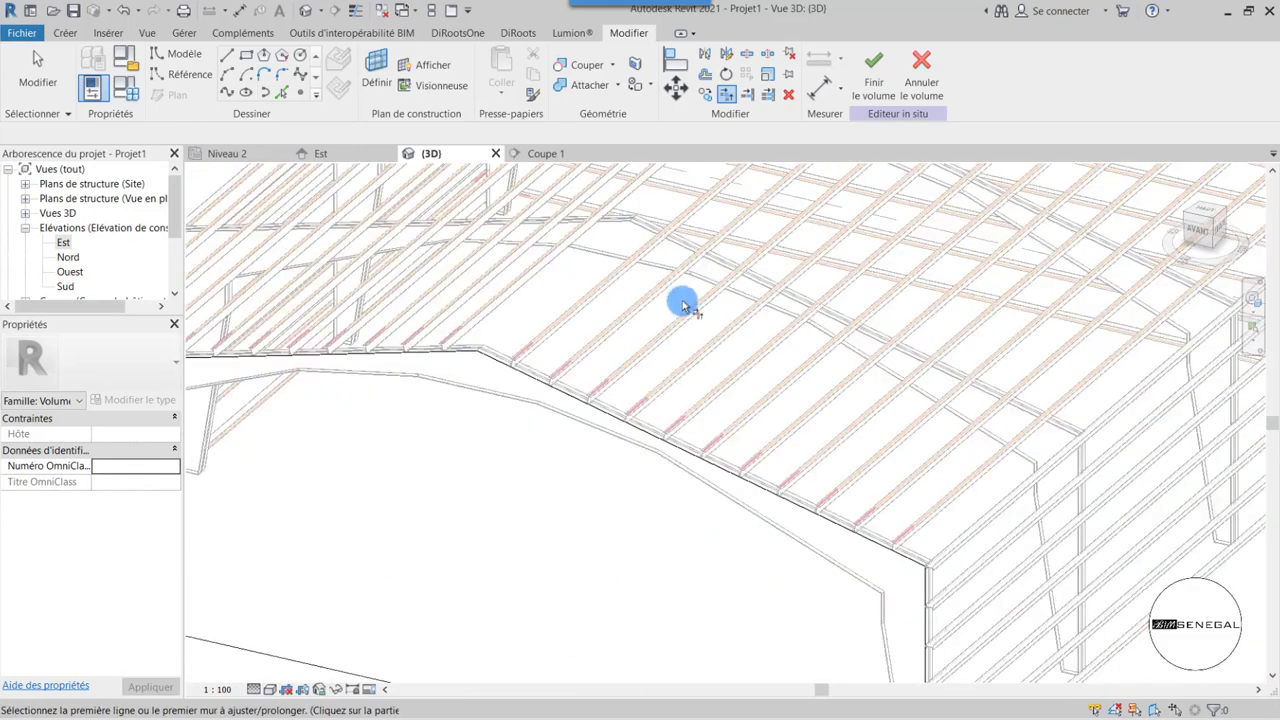
{"action": "scroll", "coordinate": [546, 343], "scroll_direction": "down", "scroll_amount": 2}
{"action": "scroll", "coordinate": [705, 318], "scroll_direction": "up", "scroll_amount": 3}
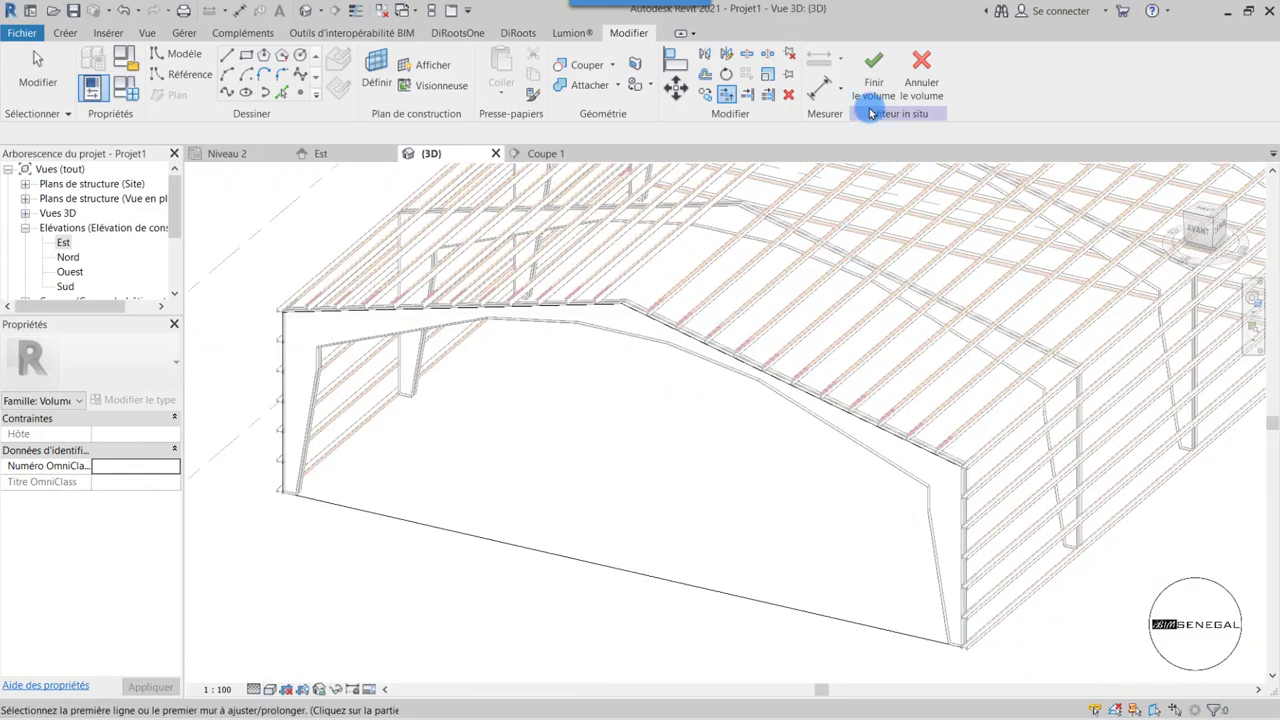
- Window-select the gable outline lines and create a solid form from them
{"action": "left_click", "coordinate": [35, 68]}
{"action": "scroll", "coordinate": [471, 508], "scroll_direction": "down", "scroll_amount": 2}
{"action": "scroll", "coordinate": [316, 314], "scroll_direction": "down", "scroll_amount": 2}
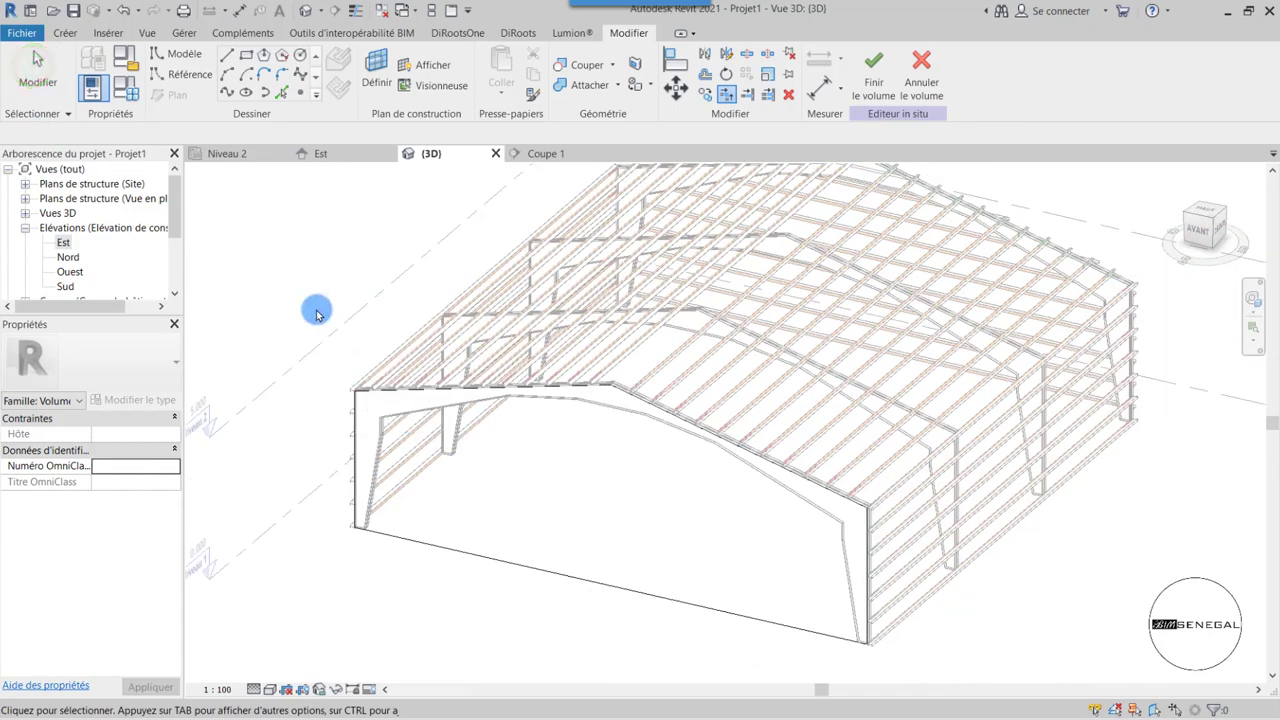
{"action": "mouse_move", "coordinate": [380, 430]}
{"action": "left_mouse_down"}
{"action": "mouse_move", "coordinate": [950, 698]}
{"action": "mouse_move", "coordinate": [945, 665]}
{"action": "left_mouse_up"}
{"action": "left_click", "coordinate": [886, 93]}
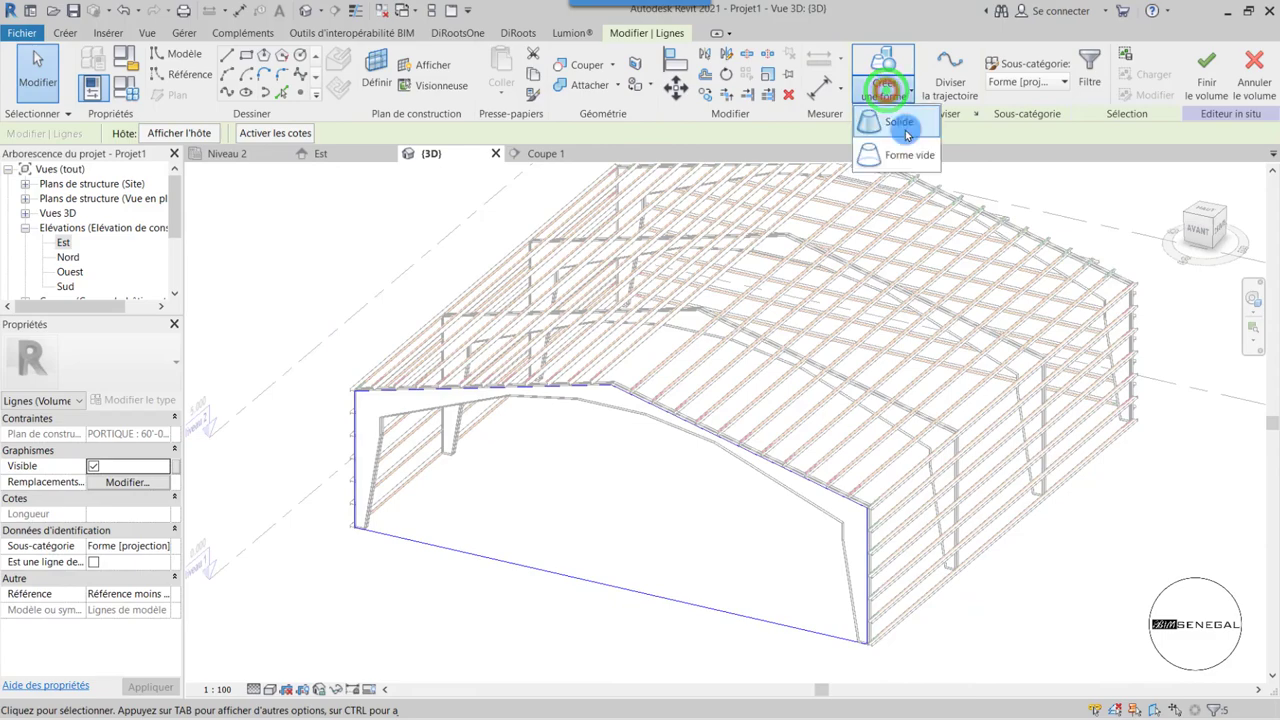
{"action": "left_click", "coordinate": [905, 128]}
- Stretch the solid along the hangar's full length and finish the Volume 1 in-place mass
{"action": "scroll", "coordinate": [491, 635], "scroll_direction": "down", "scroll_amount": 4}
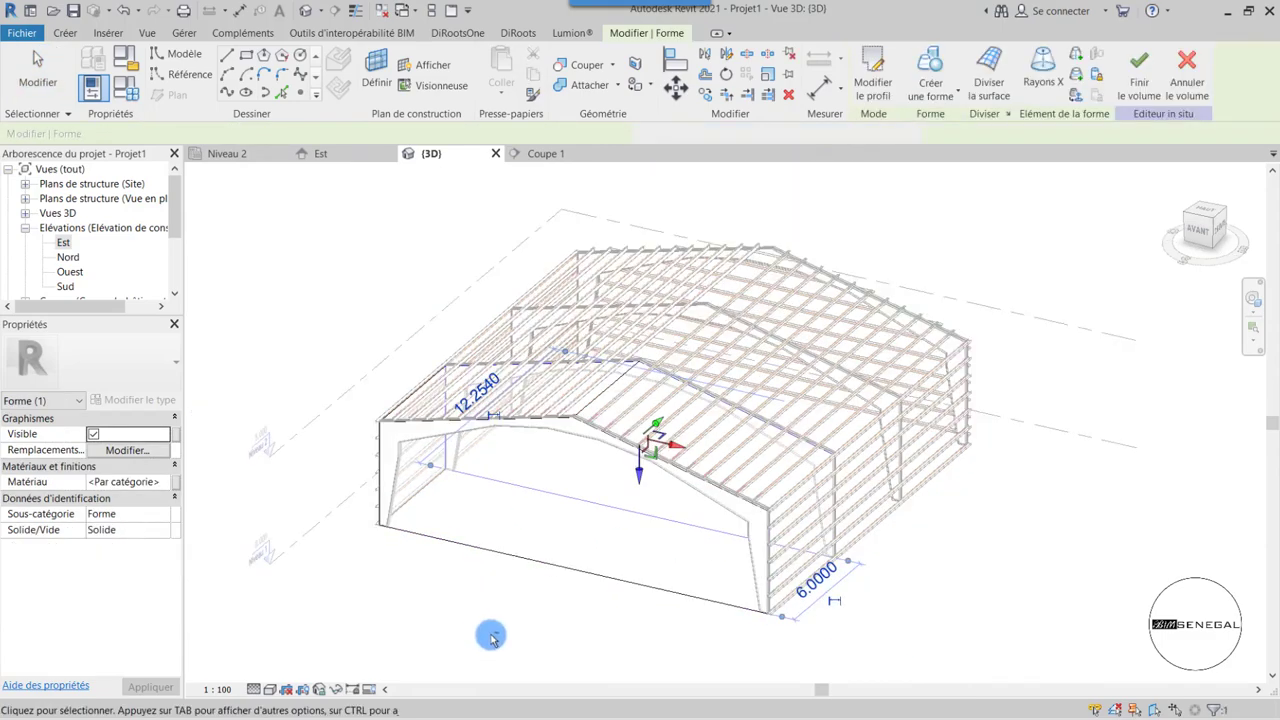
{"action": "mouse_move", "coordinate": [491, 635]}
{"action": "middle_mouse_down"}
{"action": "mouse_move", "coordinate": [468, 571]}
{"action": "mouse_move", "coordinate": [366, 549]}
{"action": "mouse_move", "coordinate": [586, 566]}
{"action": "mouse_move", "coordinate": [583, 553]}
{"action": "mouse_move", "coordinate": [443, 528]}
{"action": "mouse_move", "coordinate": [449, 563]}
{"action": "middle_mouse_up"}
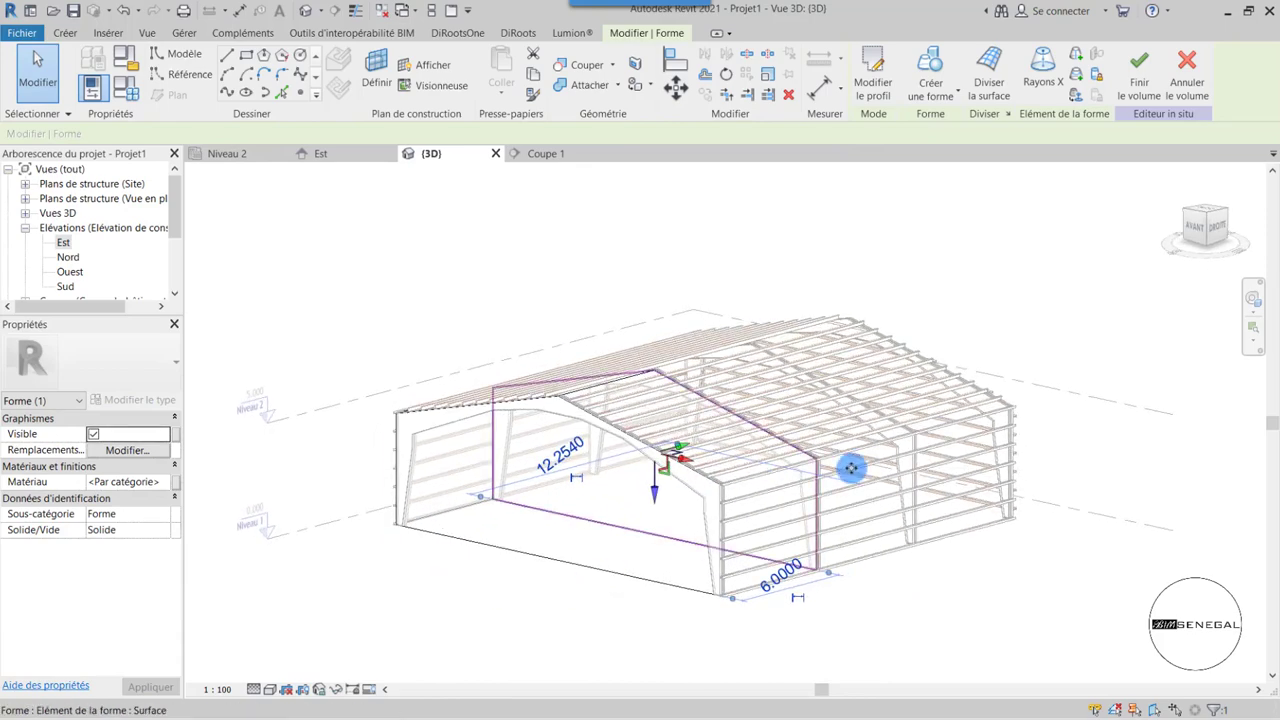
{"action": "middle_click_drag", "start_coordinate": [851, 466], "coordinate": [830, 482], "text": "shift"}
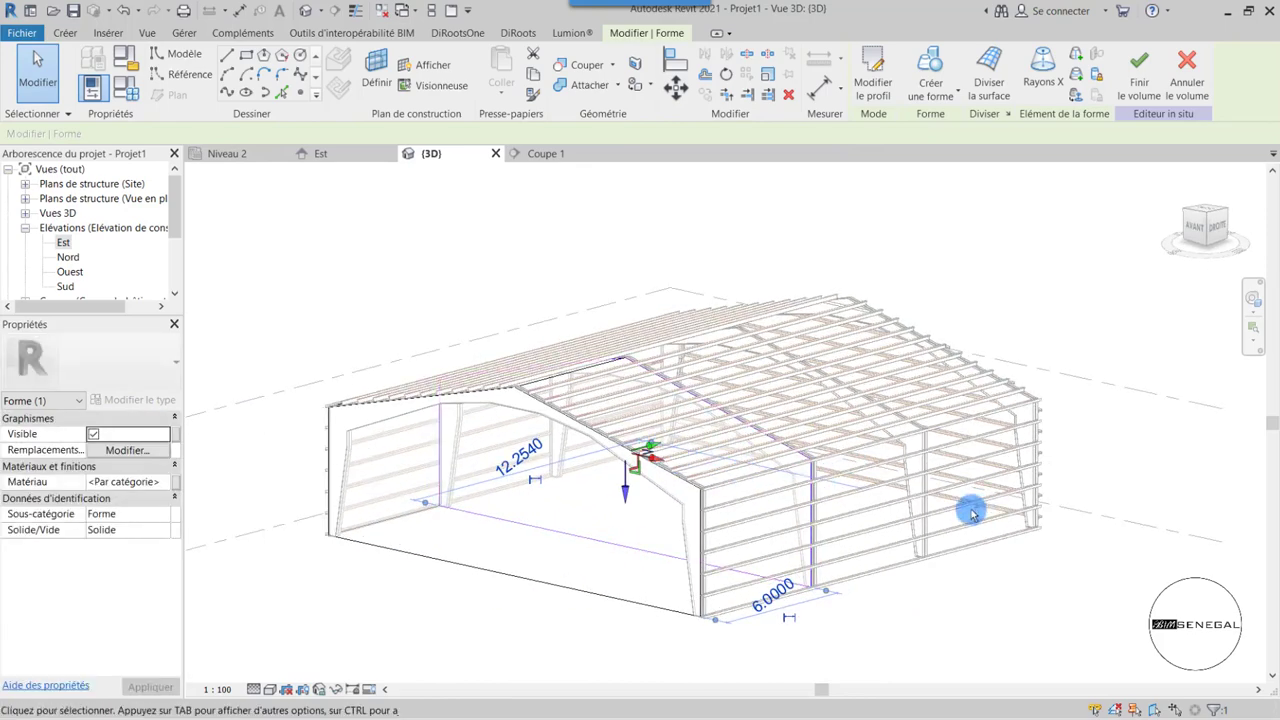
{"action": "mouse_move", "coordinate": [971, 514]}
{"action": "middle_mouse_down", "text": "shift"}
{"action": "mouse_move", "coordinate": [935, 525]}
{"action": "mouse_move", "coordinate": [775, 500]}
{"action": "middle_mouse_up", "text": "shift"}
{"action": "mouse_move", "coordinate": [676, 455]}
{"action": "left_mouse_down"}
{"action": "mouse_move", "coordinate": [974, 389]}
{"action": "mouse_move", "coordinate": [964, 393]}
{"action": "left_mouse_up"}
{"action": "mouse_move", "coordinate": [606, 423]}
{"action": "middle_mouse_down", "text": "shift"}
{"action": "mouse_move", "coordinate": [580, 529]}
{"action": "mouse_move", "coordinate": [674, 531]}
{"action": "middle_mouse_up", "text": "shift"}
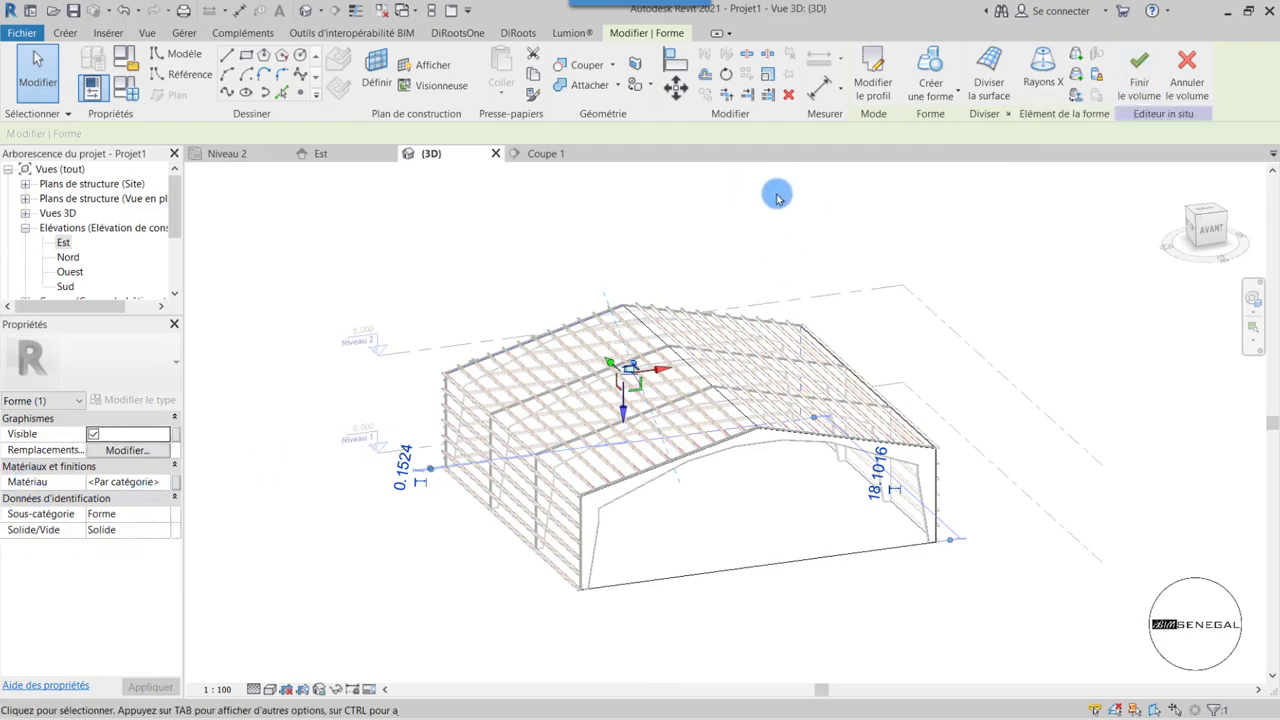
{"action": "left_click", "coordinate": [1140, 72]}
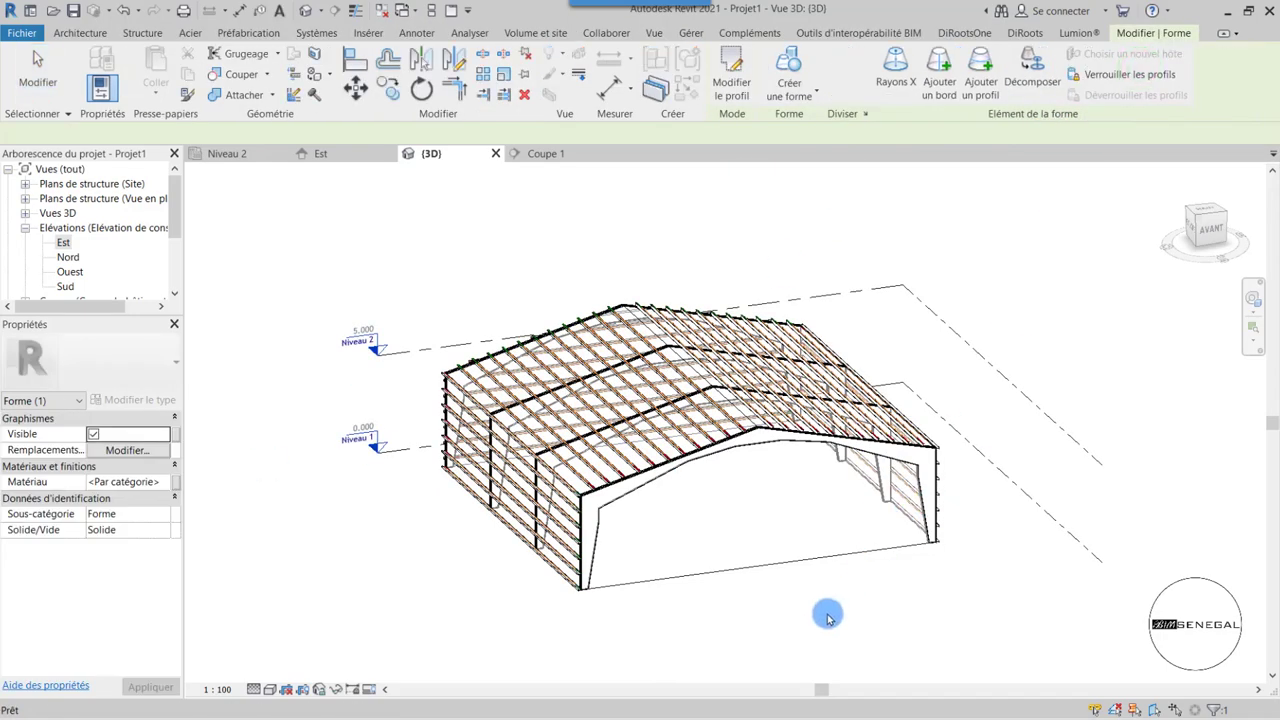
- Select the Volume 1 mass and push its right gable face past the frame, reaching 2026.850 m³
{"action": "middle_click_drag", "start_coordinate": [1008, 582], "coordinate": [835, 588], "text": "shift"}
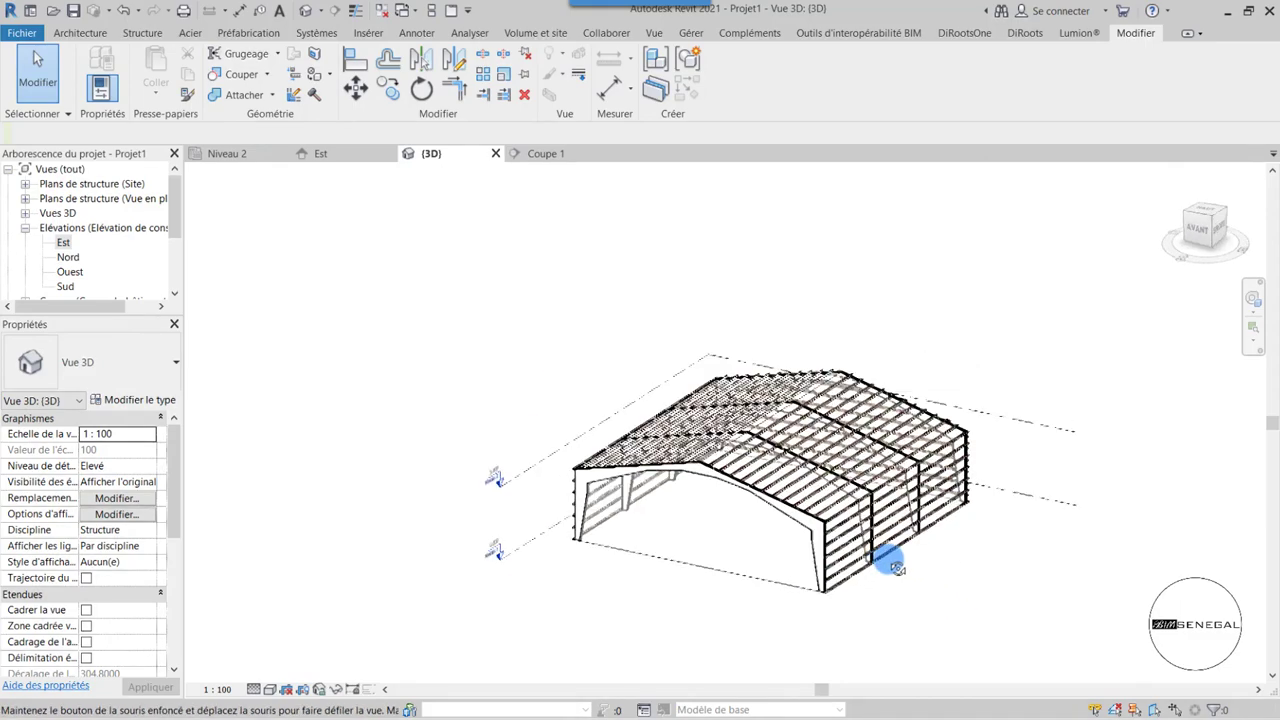
{"action": "left_click", "coordinate": [716, 586]}
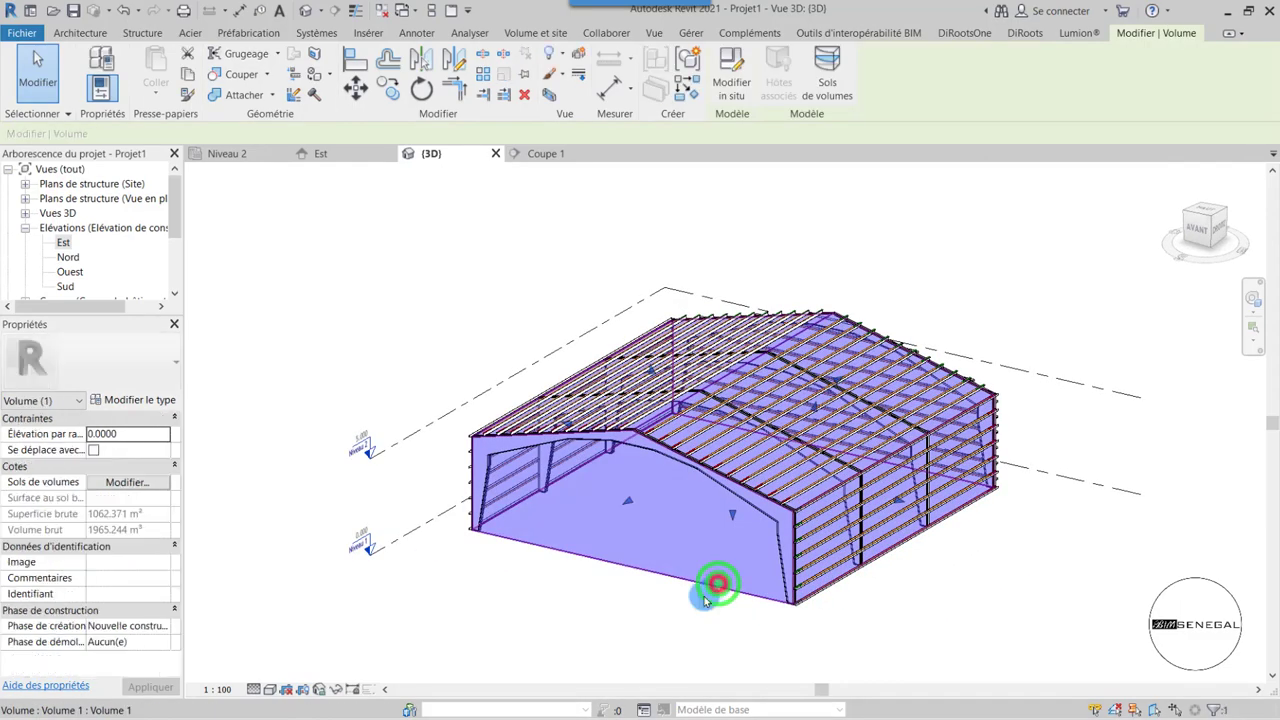
{"action": "middle_click_drag", "start_coordinate": [1014, 509], "coordinate": [748, 546], "text": "shift"}
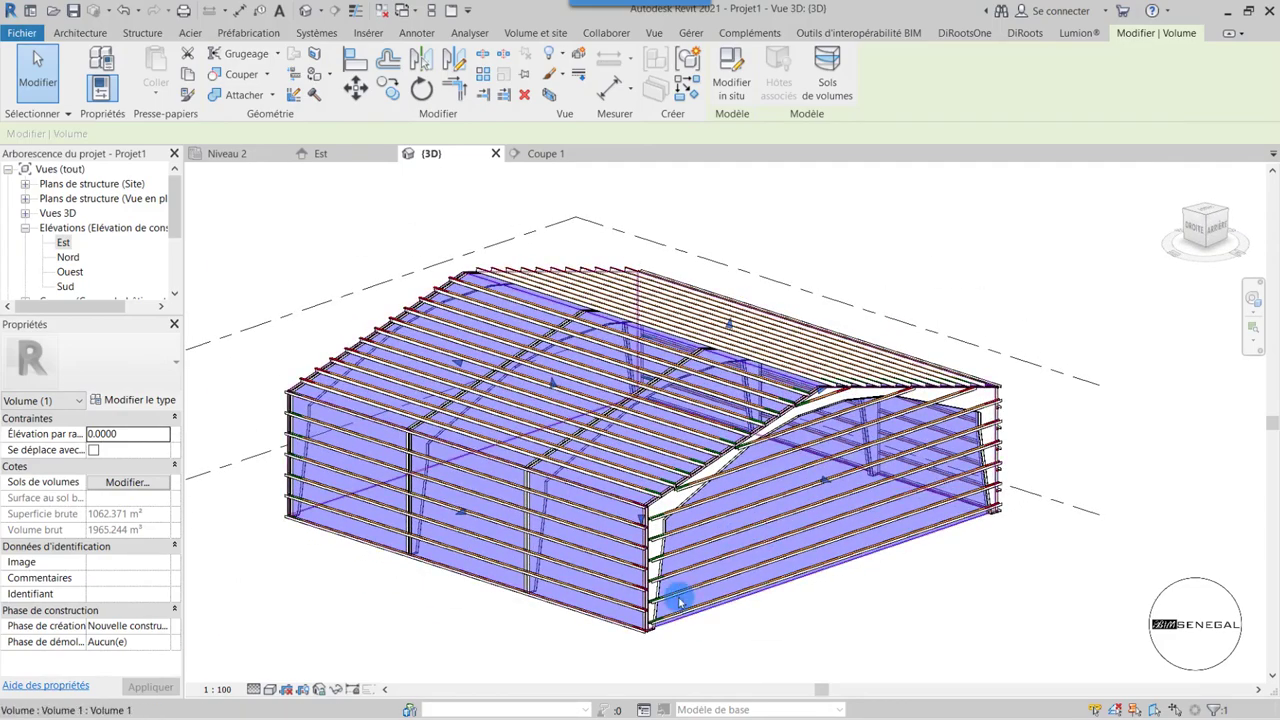
{"action": "middle_click_drag", "start_coordinate": [748, 546], "coordinate": [914, 523], "text": "shift"}
{"action": "scroll", "coordinate": [845, 480], "scroll_direction": "up", "scroll_amount": 2}
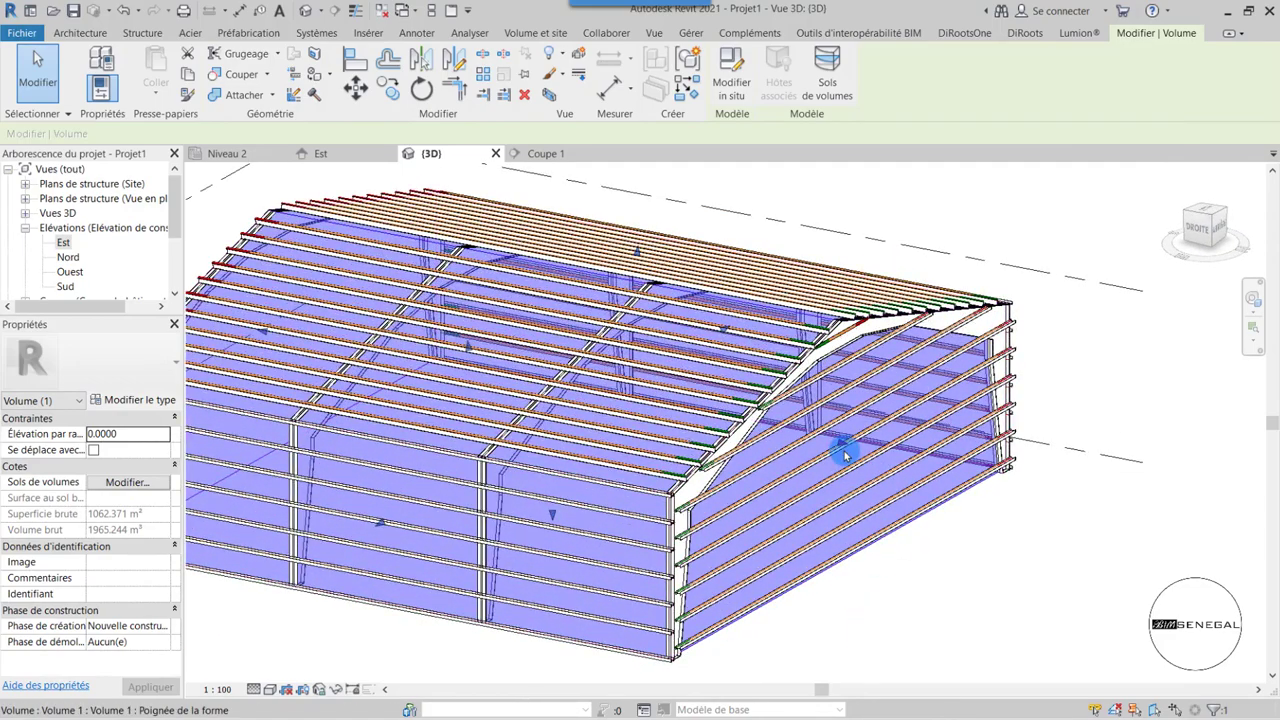
{"action": "left_click_drag", "start_coordinate": [843, 450], "coordinate": [851, 449]}
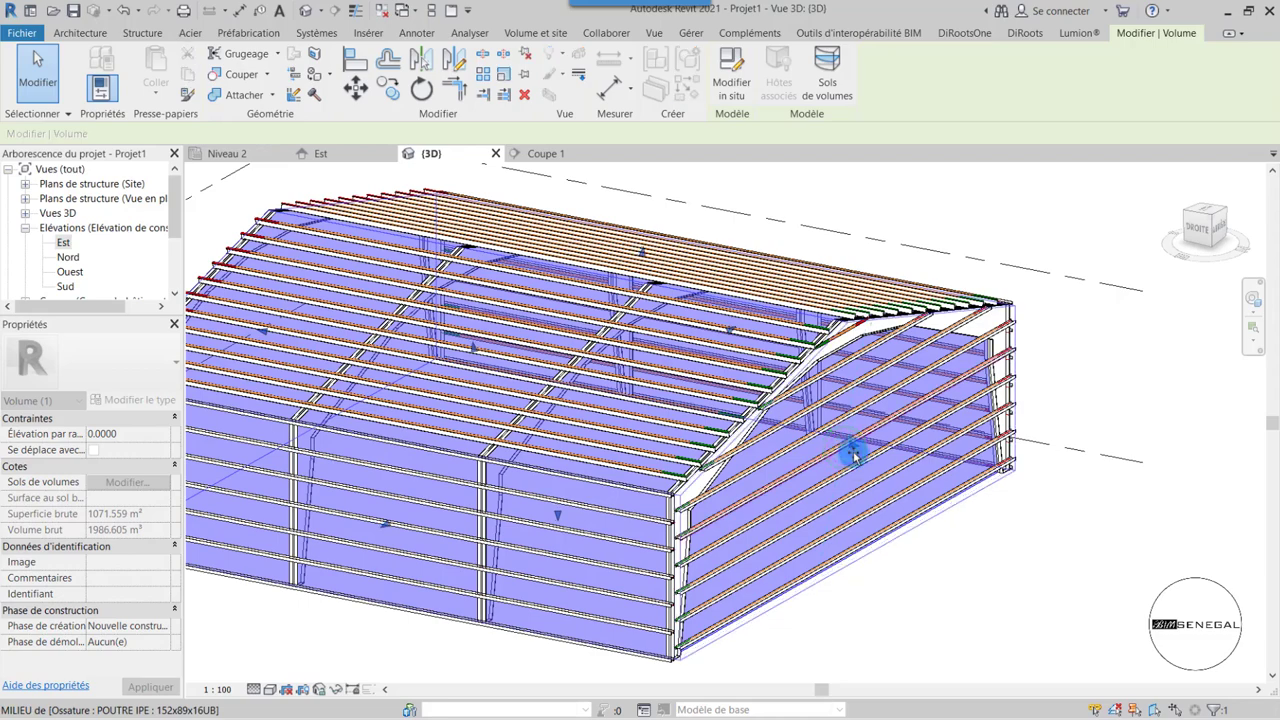
{"action": "mouse_move", "coordinate": [800, 636]}
{"action": "middle_mouse_down", "text": "shift"}
{"action": "mouse_move", "coordinate": [734, 680]}
{"action": "mouse_move", "coordinate": [677, 614]}
{"action": "mouse_move", "coordinate": [816, 597]}
{"action": "middle_mouse_up", "text": "shift"}
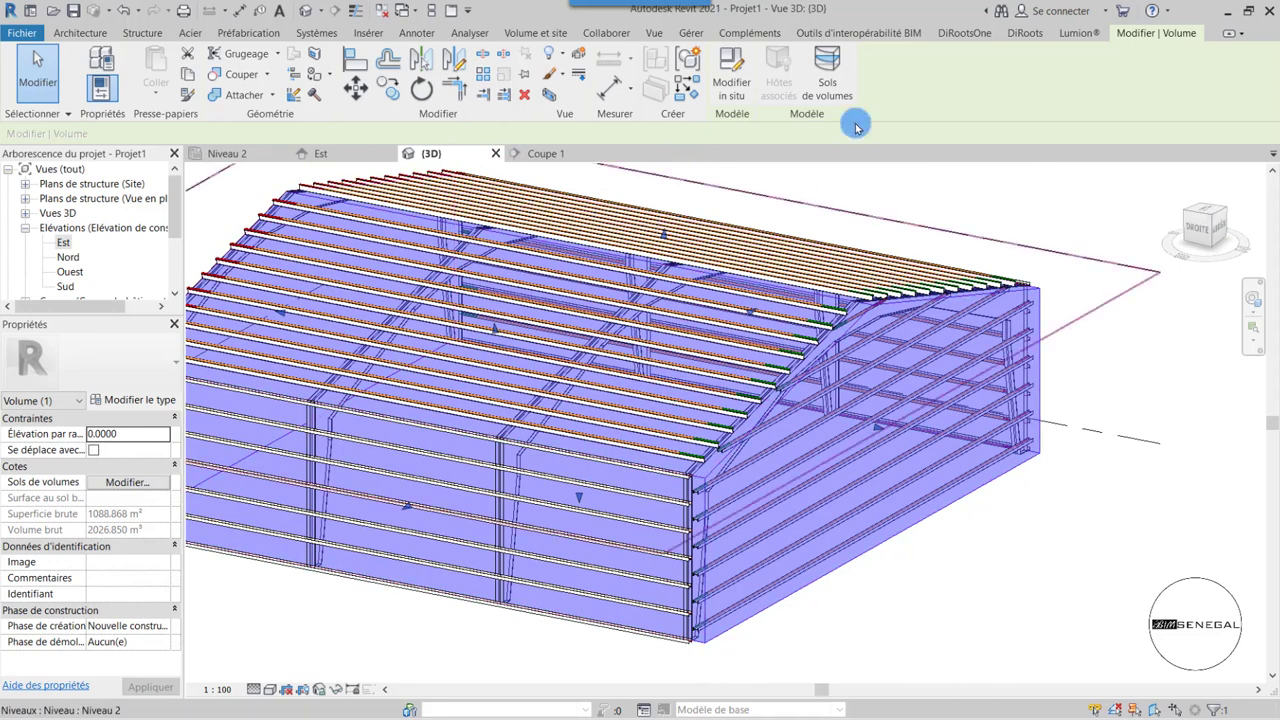
- Start the Align tool and zoom in on the mass's gable corner
{"action": "left_click", "coordinate": [349, 57]}
{"action": "scroll", "coordinate": [705, 527], "scroll_direction": "up", "scroll_amount": 2}
{"action": "scroll", "coordinate": [690, 463], "scroll_direction": "up", "scroll_amount": 3}
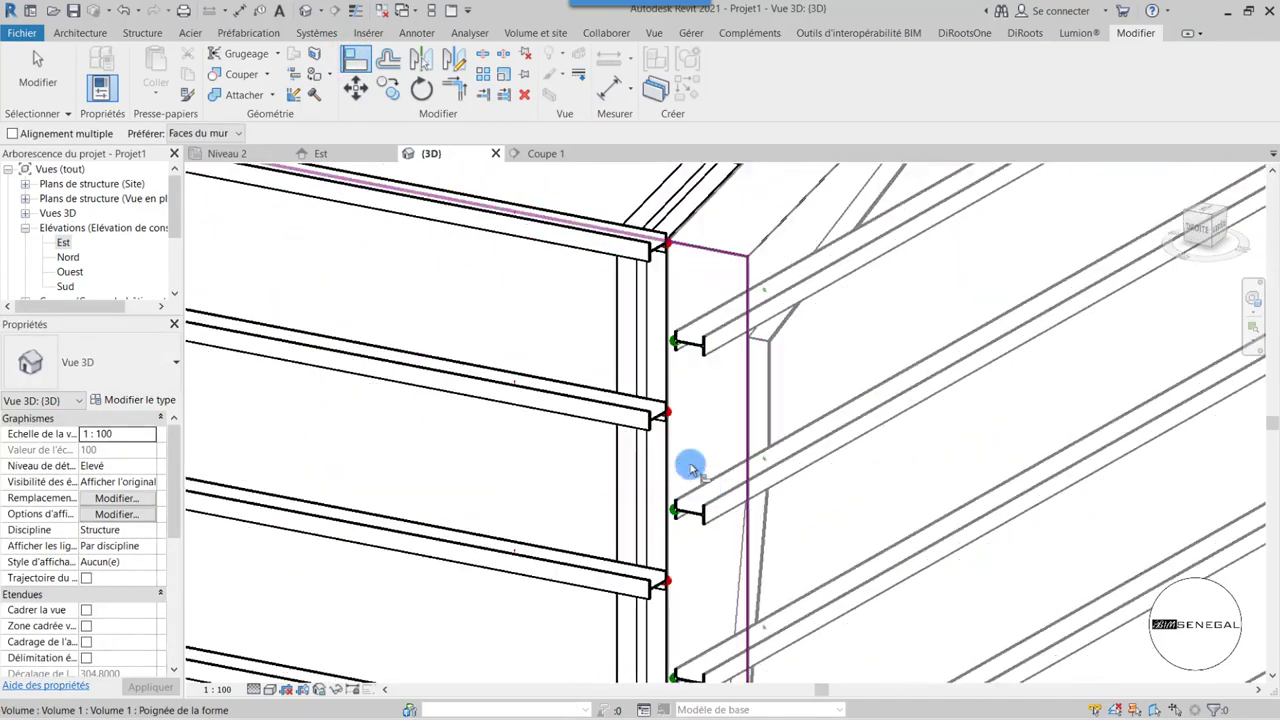
{"action": "scroll", "coordinate": [686, 334], "scroll_direction": "down", "scroll_amount": 2}
{"action": "middle_click_drag", "start_coordinate": [757, 400], "coordinate": [533, 418], "text": "shift"}
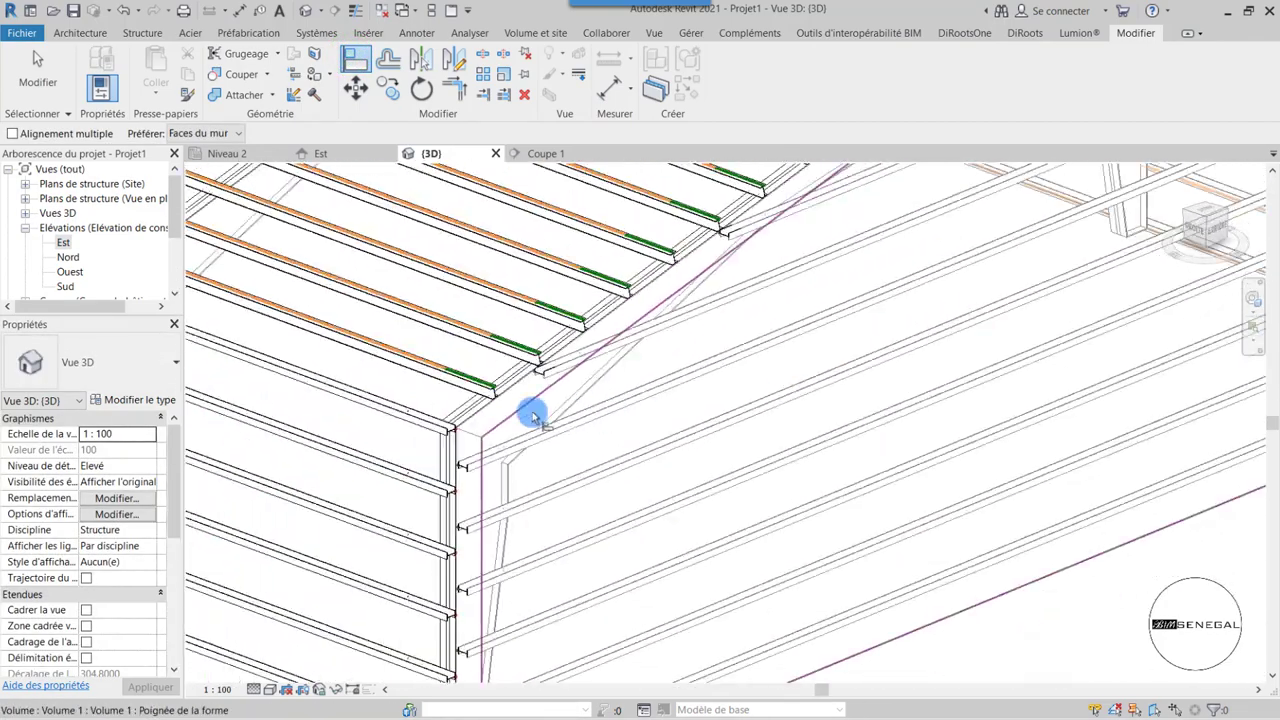
{"action": "scroll", "coordinate": [533, 418], "scroll_direction": "up", "scroll_amount": 2}
{"action": "scroll", "coordinate": [466, 437], "scroll_direction": "up", "scroll_amount": 2}
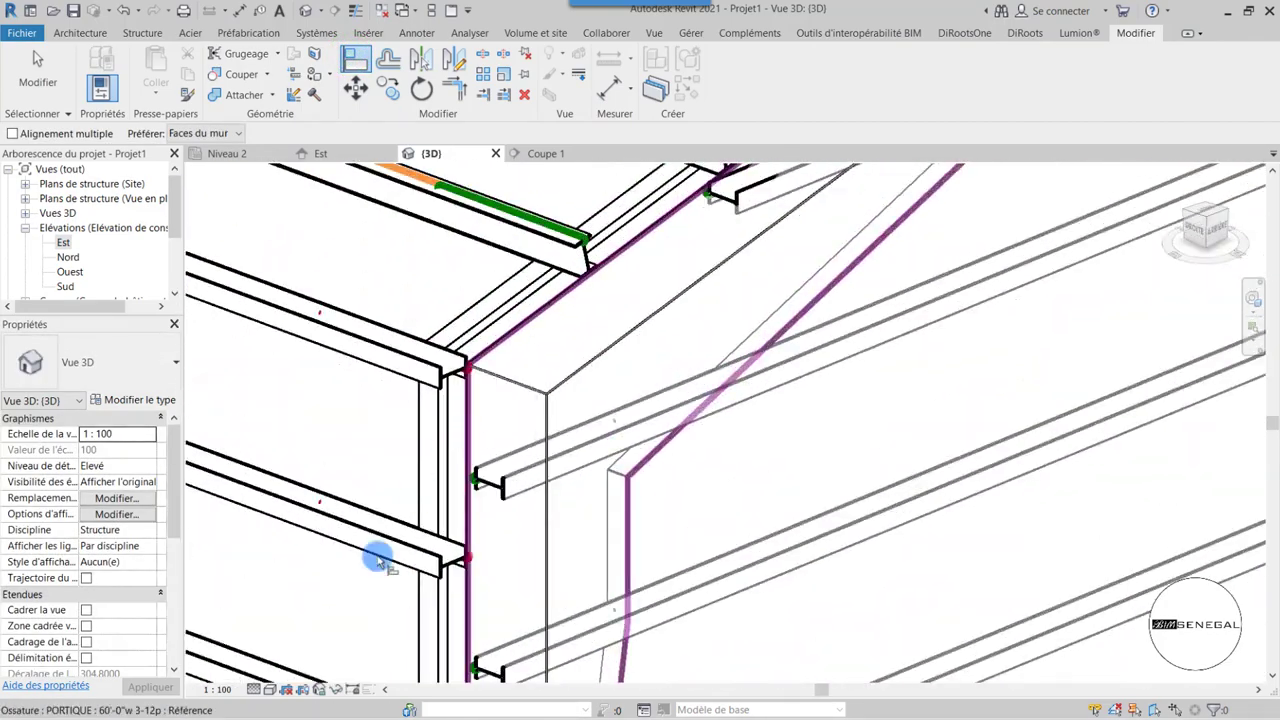
- Set the view's visual style to Shaded (Ombré), inspect the gable corner, and exit Align
{"action": "left_click", "coordinate": [268, 690]}
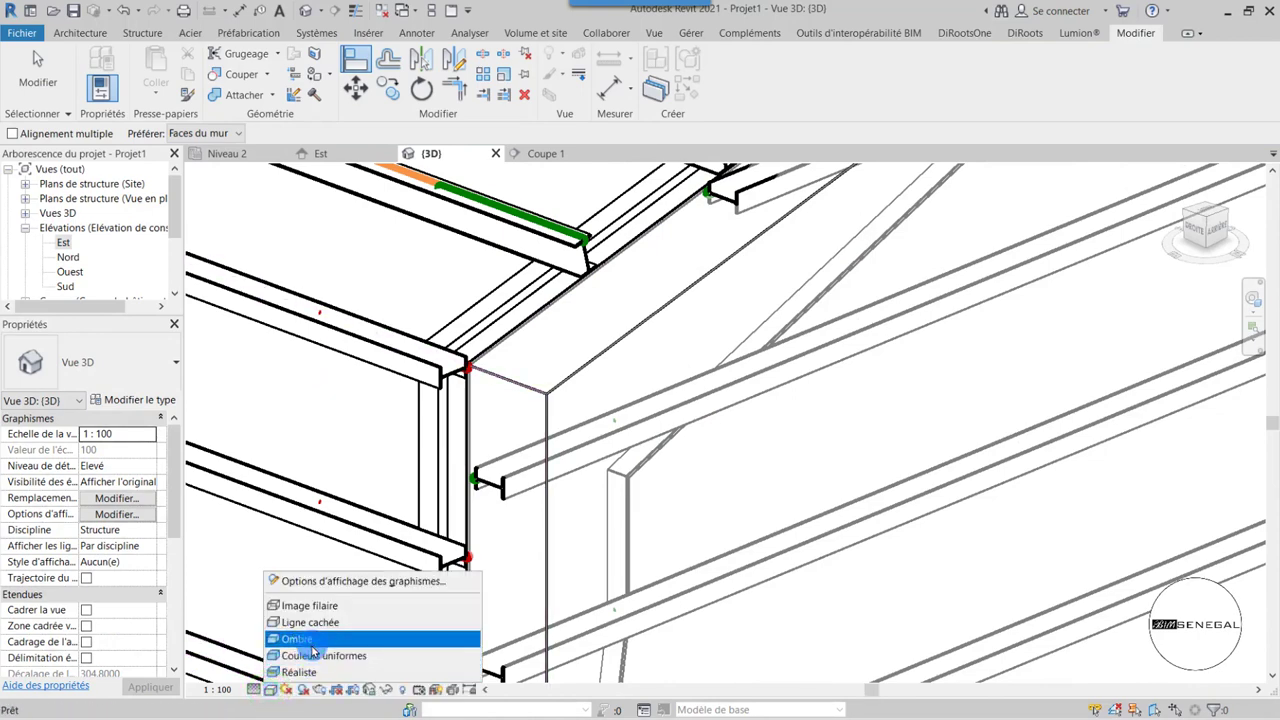
{"action": "left_click", "coordinate": [311, 646]}
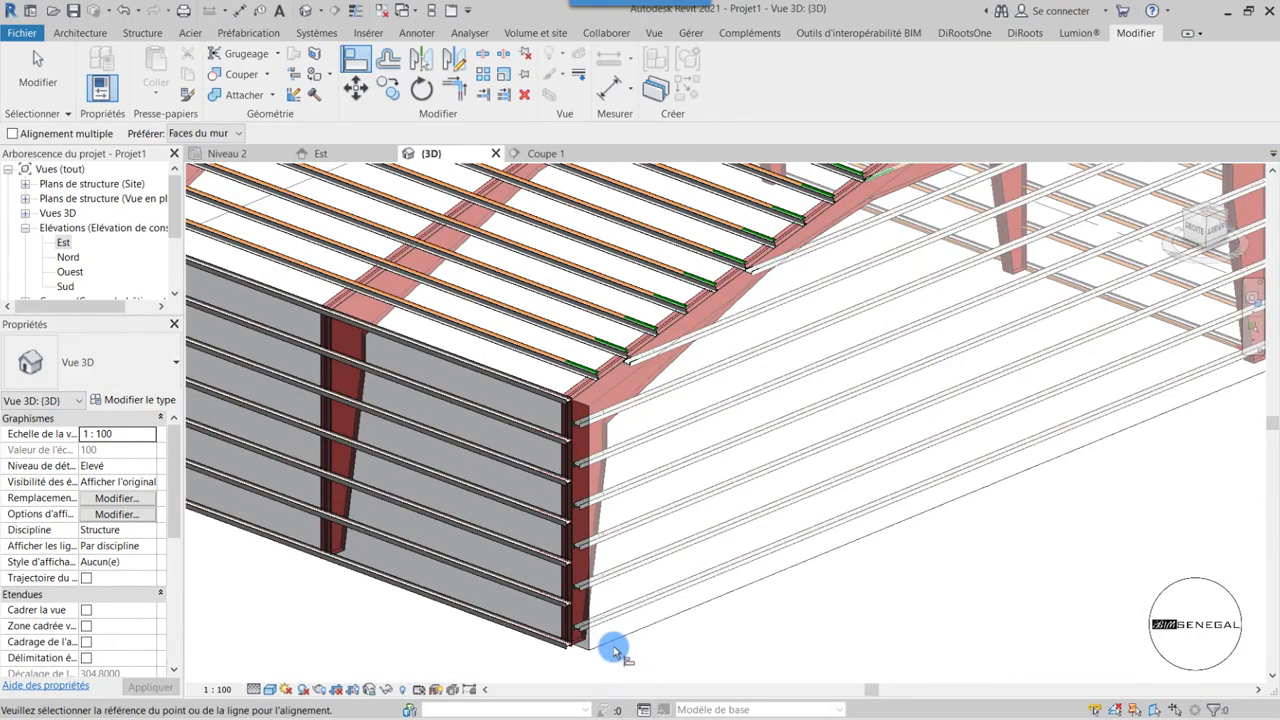
{"action": "scroll", "coordinate": [590, 652], "scroll_direction": "up", "scroll_amount": 3}
{"action": "scroll", "coordinate": [570, 651], "scroll_direction": "up", "scroll_amount": 2}
{"action": "scroll", "coordinate": [509, 594], "scroll_direction": "up", "scroll_amount": 3}
{"action": "scroll", "coordinate": [482, 610], "scroll_direction": "up", "scroll_amount": 2}
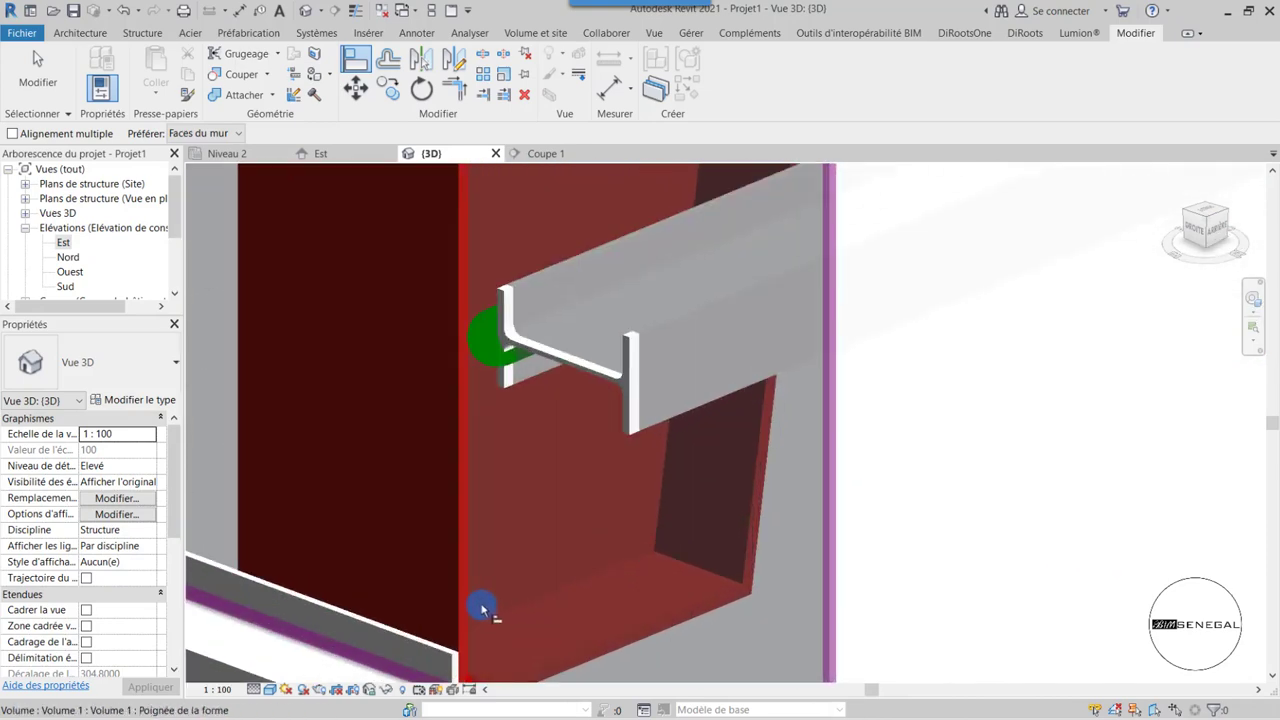
{"action": "mouse_move", "coordinate": [463, 585]}
{"action": "middle_mouse_down", "text": "shift"}
{"action": "mouse_move", "coordinate": [589, 630]}
{"action": "mouse_move", "coordinate": [720, 612]}
{"action": "mouse_move", "coordinate": [751, 523]}
{"action": "mouse_move", "coordinate": [471, 663]}
{"action": "middle_mouse_up", "text": "shift"}
{"action": "scroll", "coordinate": [612, 625], "scroll_direction": "down", "scroll_amount": 2}
{"action": "scroll", "coordinate": [620, 620], "scroll_direction": "down", "scroll_amount": 5}
{"action": "scroll", "coordinate": [630, 618], "scroll_direction": "down", "scroll_amount": 5}
{"action": "scroll", "coordinate": [465, 683], "scroll_direction": "up", "scroll_amount": 3}
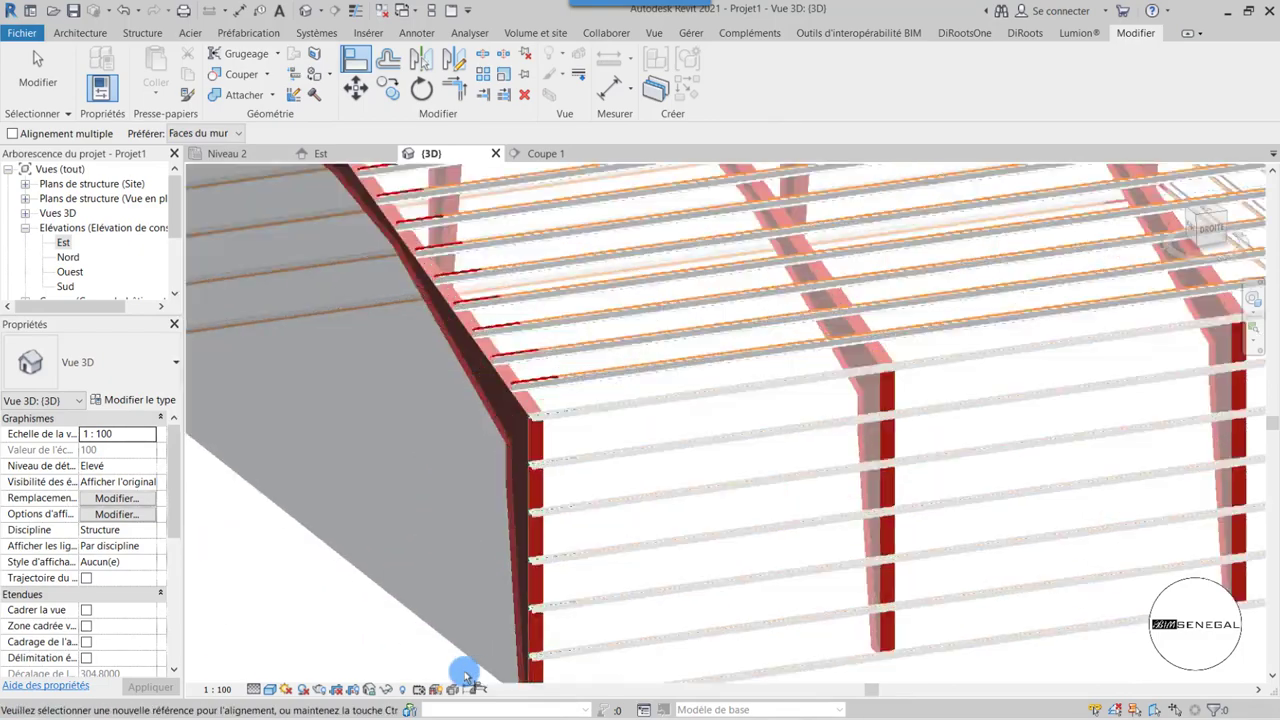
{"action": "scroll", "coordinate": [583, 625], "scroll_direction": "up", "scroll_amount": 2}
{"action": "scroll", "coordinate": [583, 625], "scroll_direction": "down", "scroll_amount": 5}
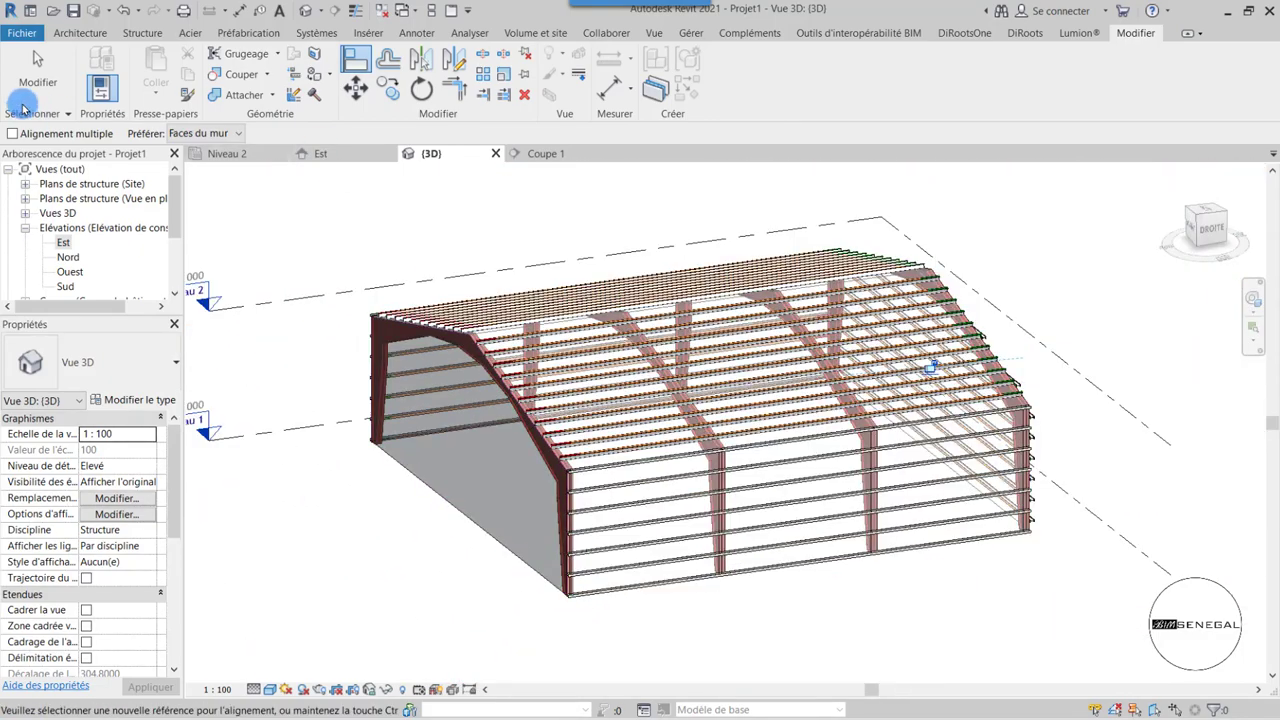
{"action": "left_click", "coordinate": [42, 68]}
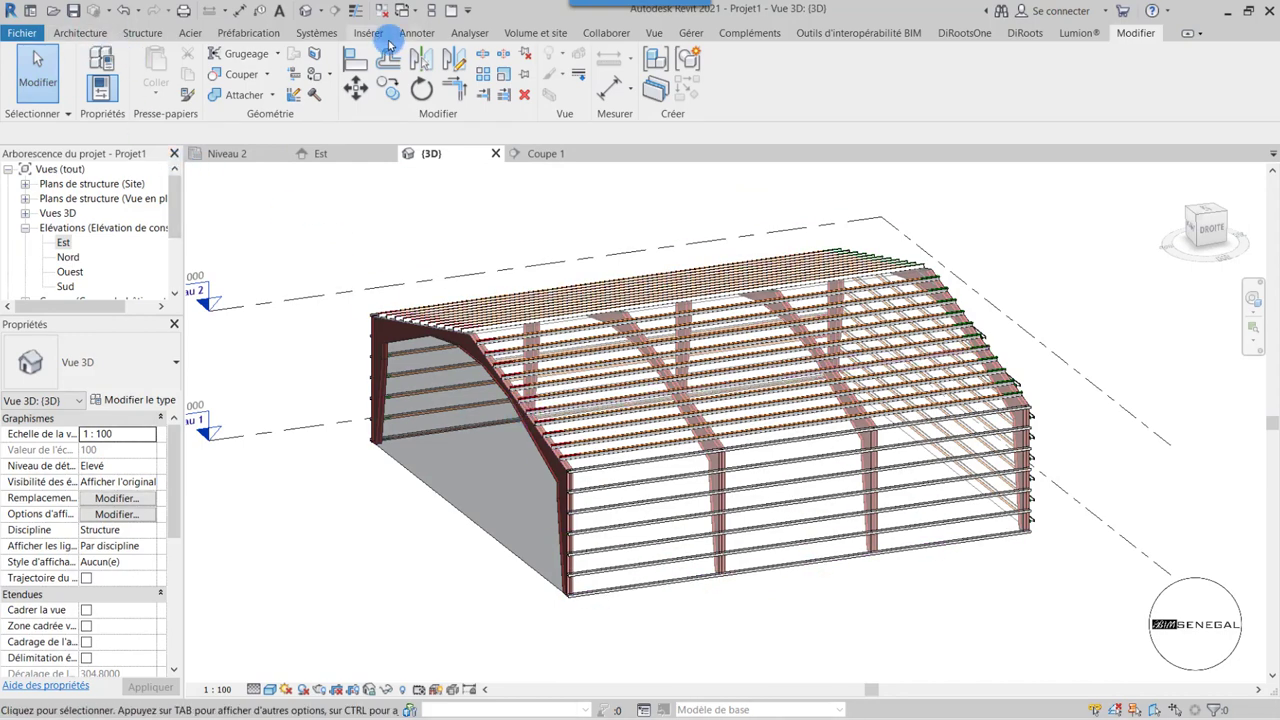
- Place a Générique - 200 mm wall by face on the mass's gable face
{"action": "left_click", "coordinate": [541, 36]}
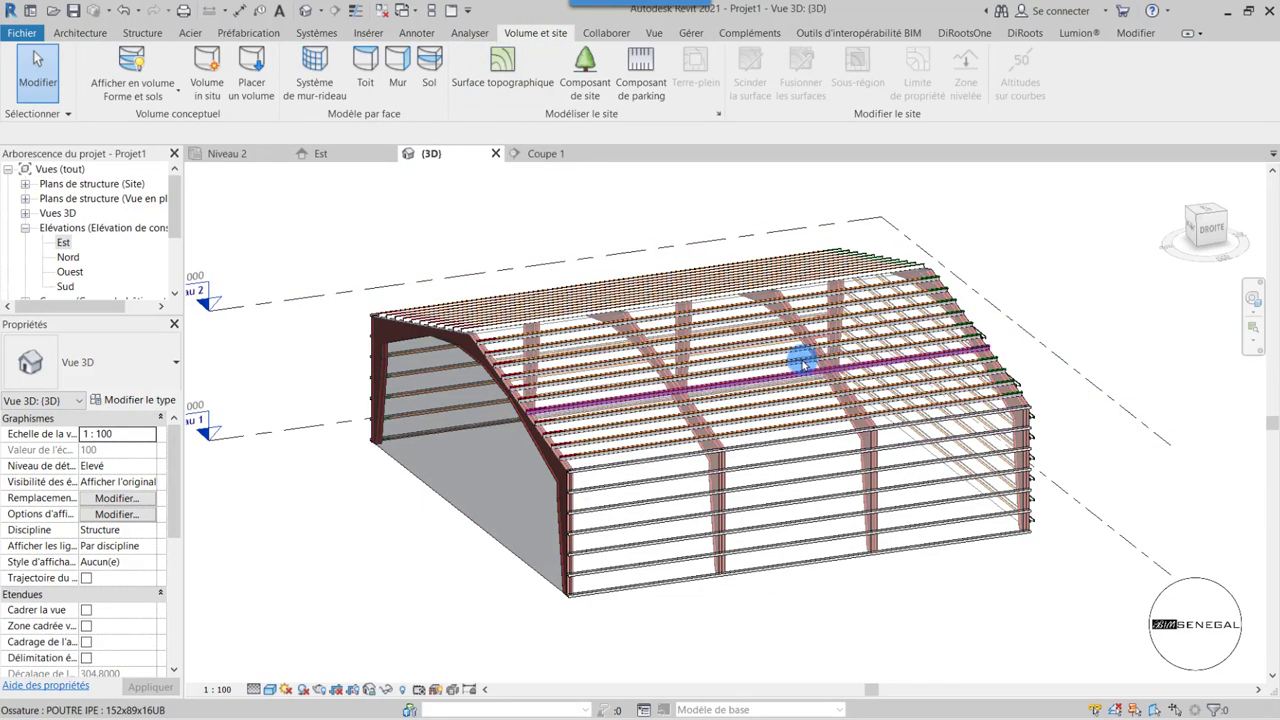
{"action": "scroll", "coordinate": [565, 317], "scroll_direction": "up", "scroll_amount": 1}
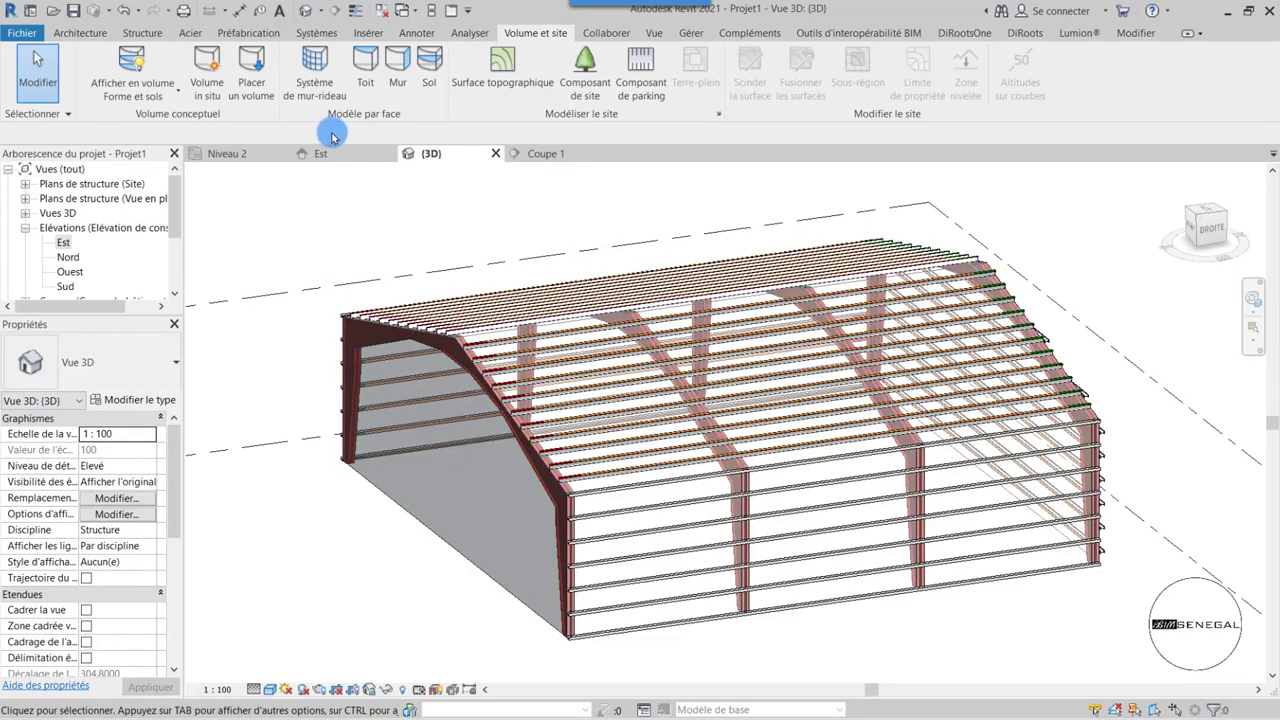
{"action": "mouse_move", "coordinate": [397, 70]}
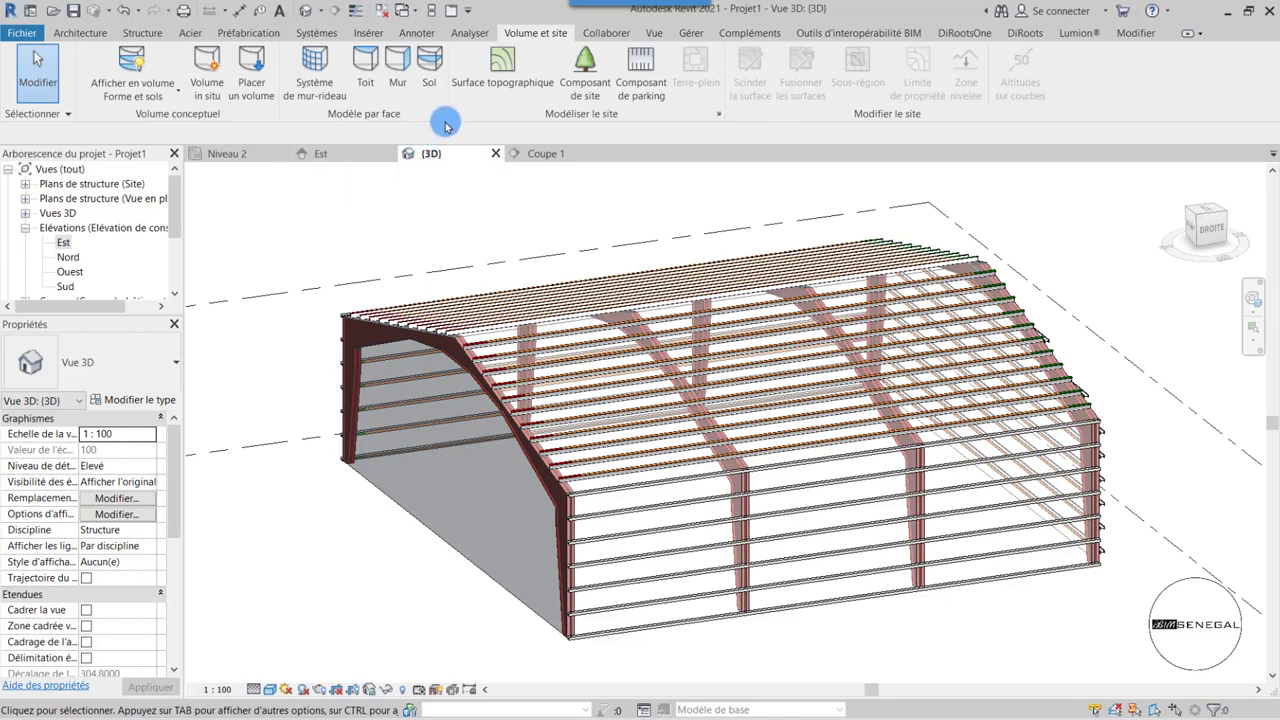
{"action": "left_click", "coordinate": [401, 56]}
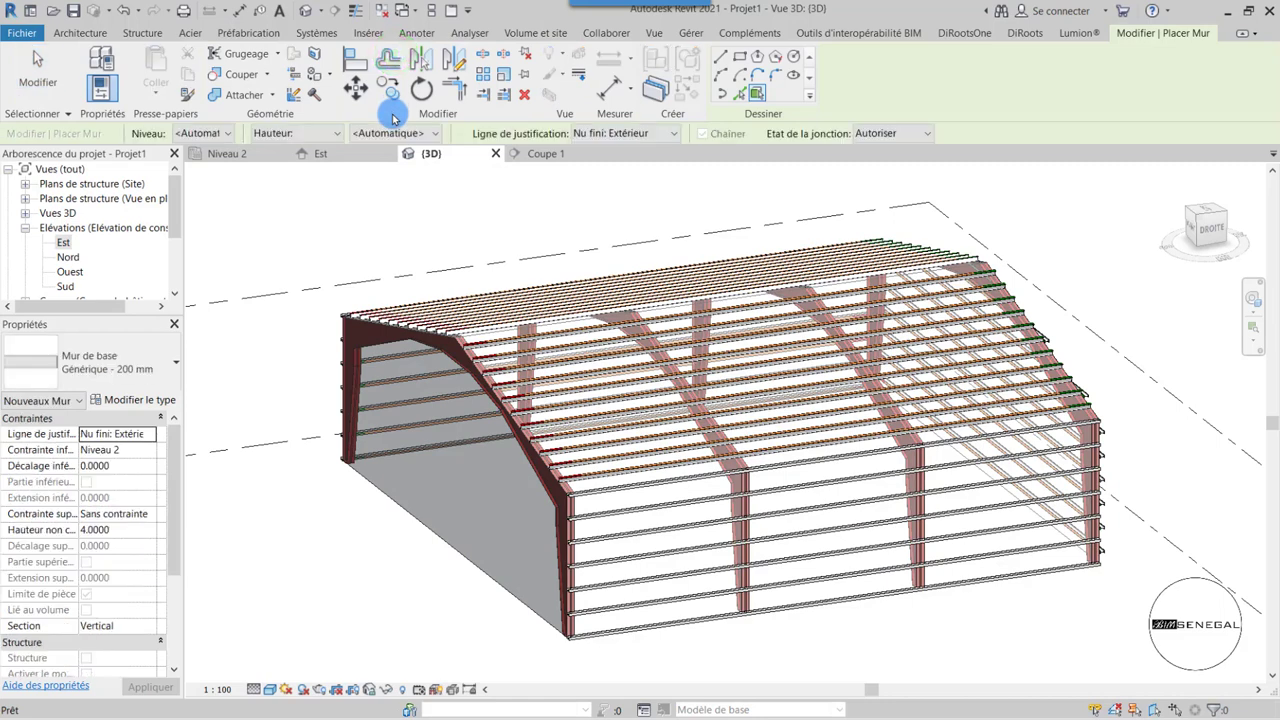
{"action": "left_click", "coordinate": [123, 365]}
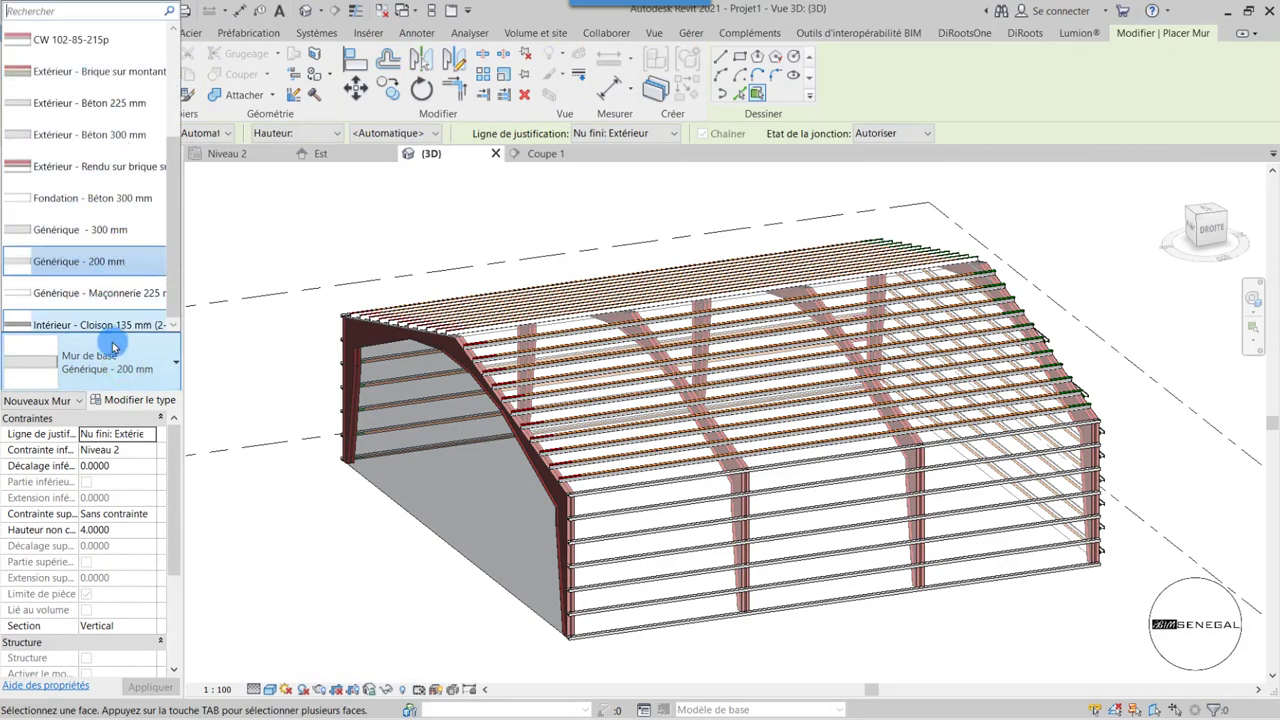
{"action": "left_click", "coordinate": [114, 263]}
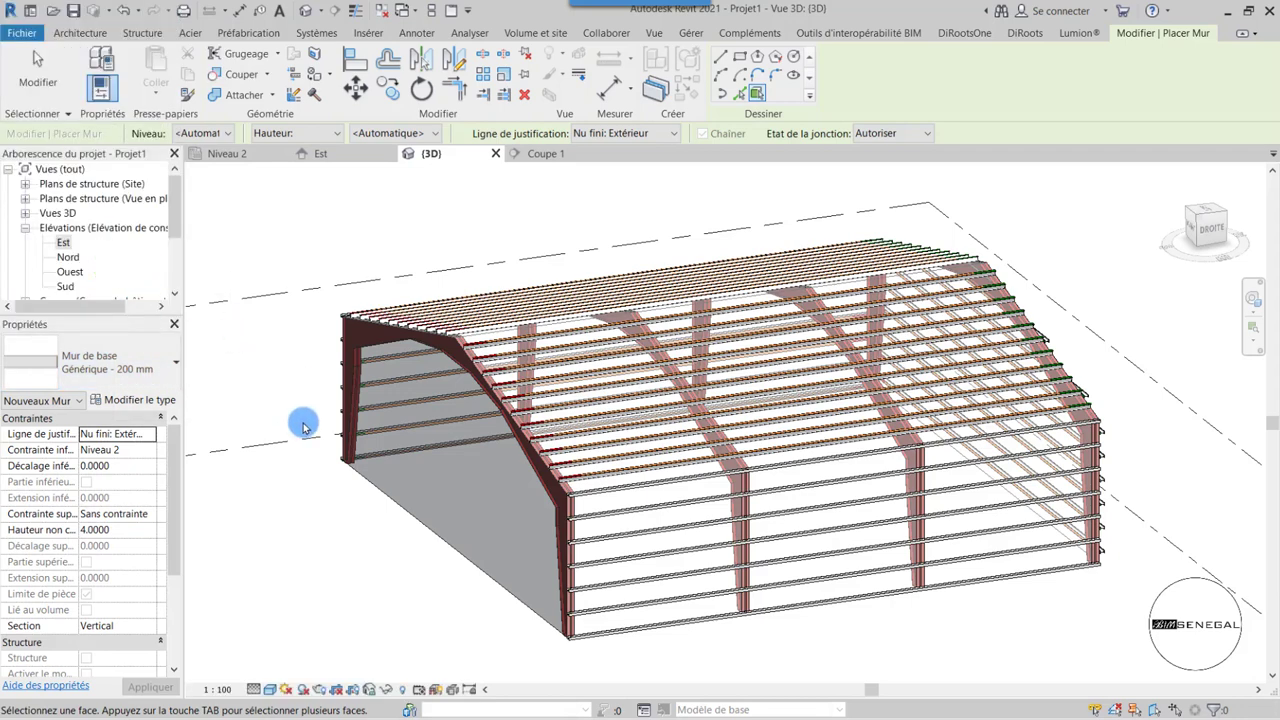
{"action": "left_click", "coordinate": [450, 525]}
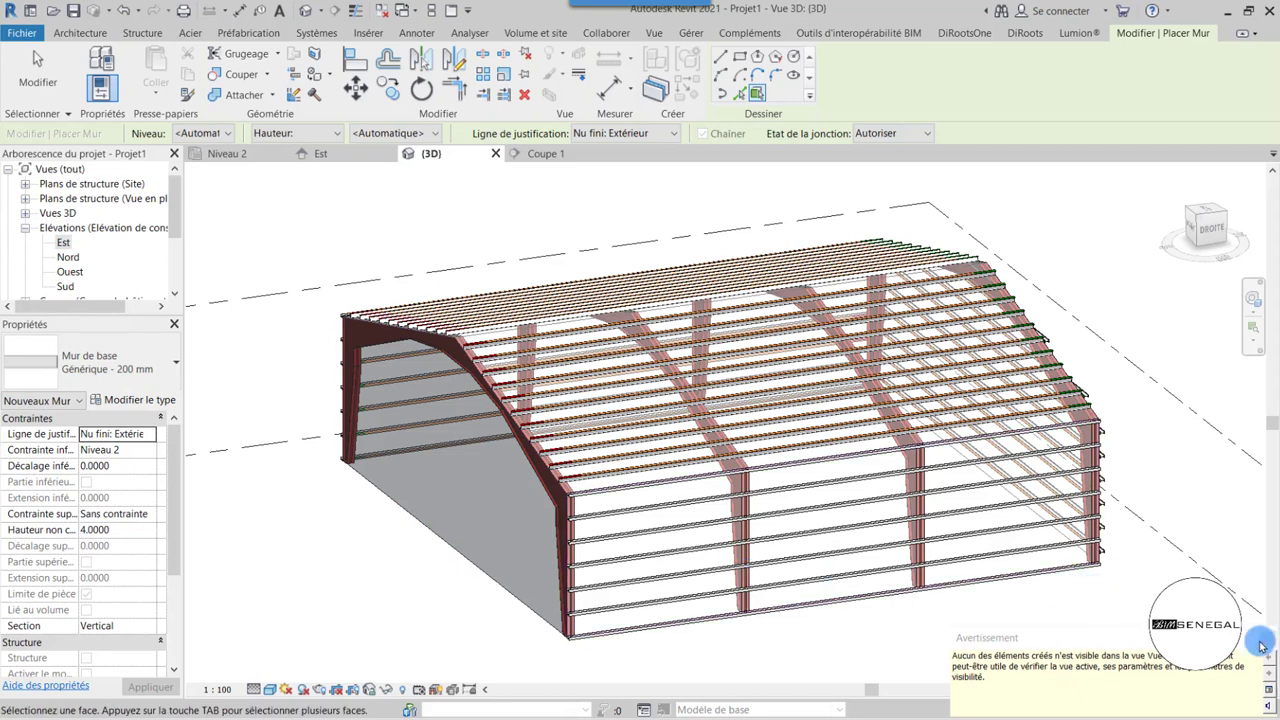
{"action": "scroll", "coordinate": [690, 565], "scroll_direction": "down", "scroll_amount": 2}
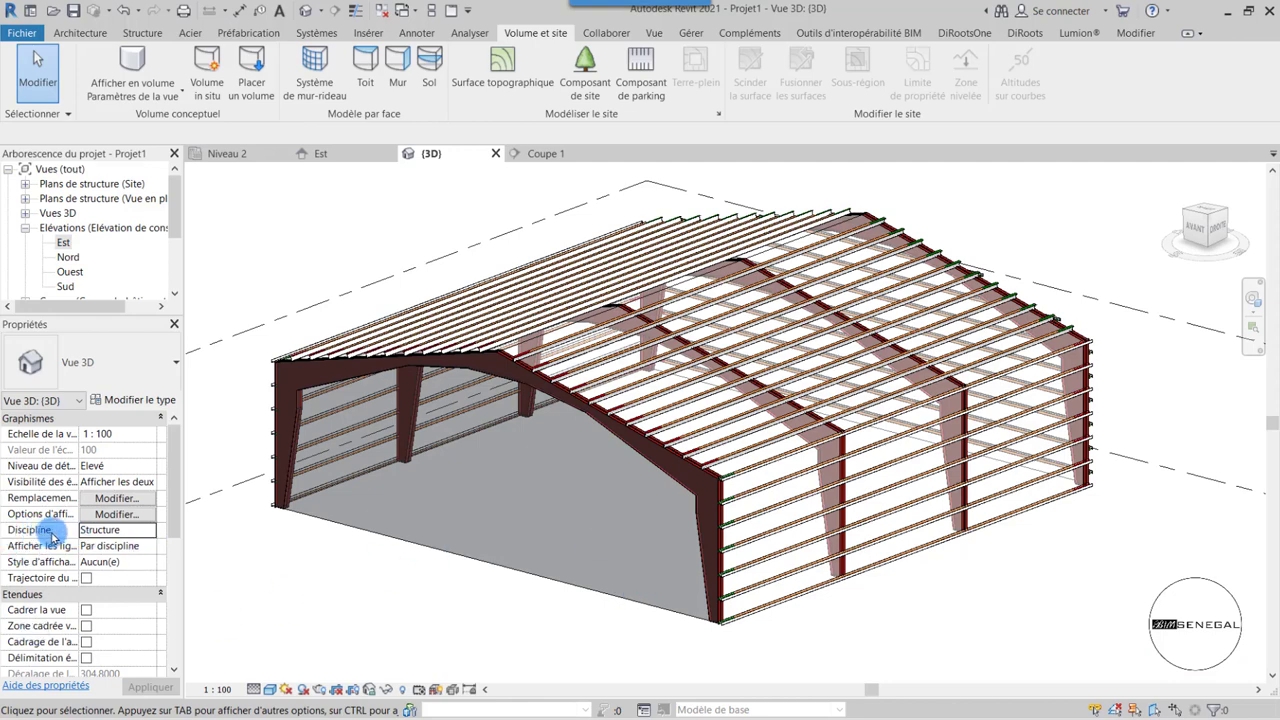
- Change the 3D view Discipline from Structure to Coordination and orbit around to see the gable wall
{"action": "left_click", "coordinate": [128, 532]}
{"action": "left_click", "coordinate": [151, 530]}
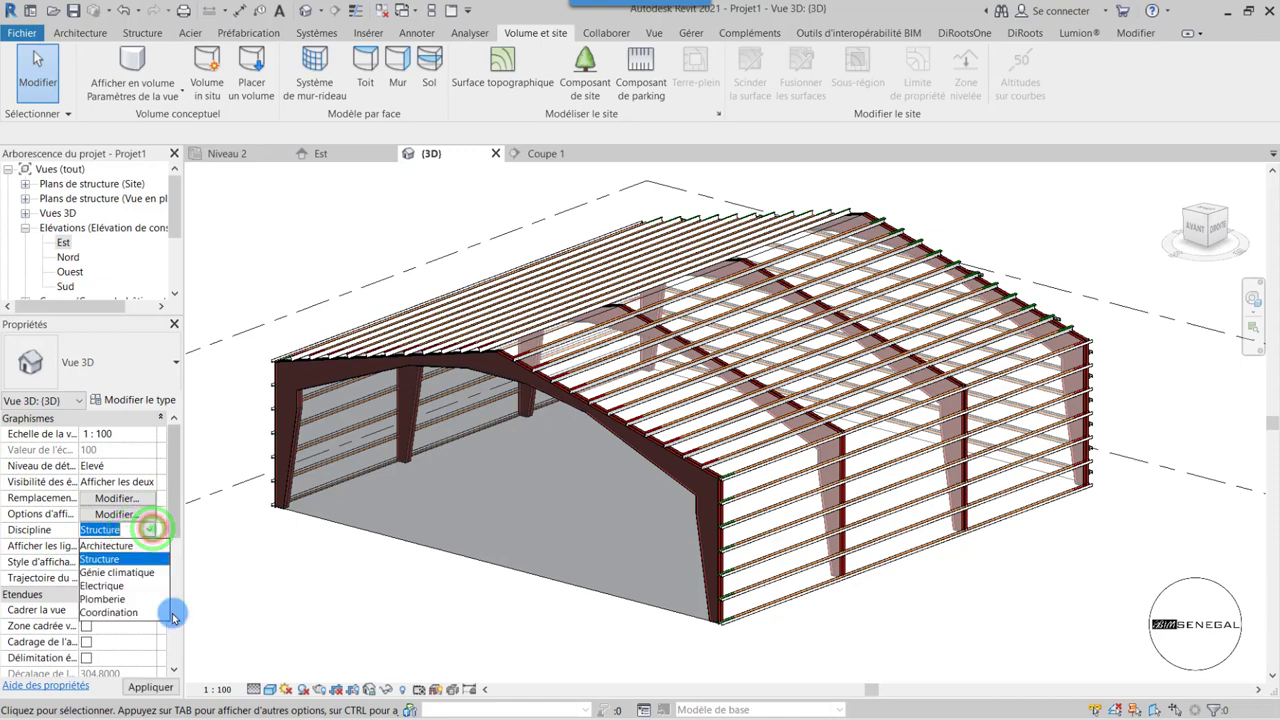
{"action": "left_click", "coordinate": [112, 613]}
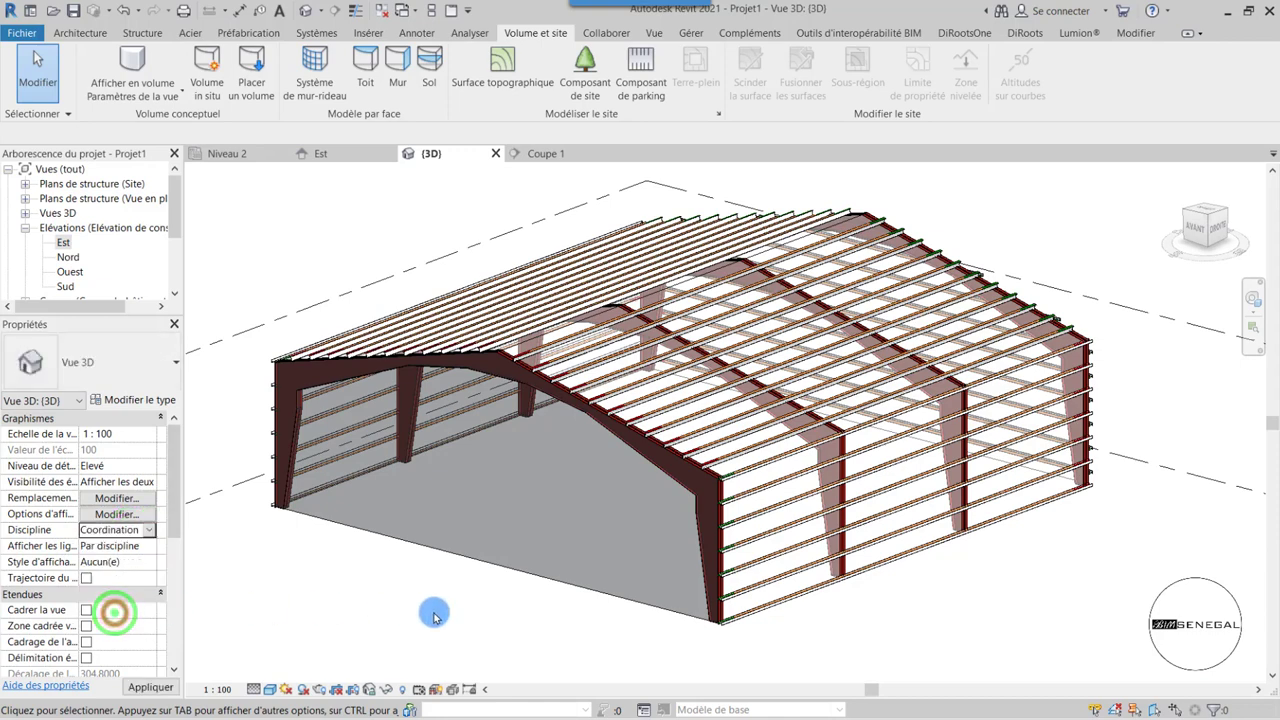
{"action": "scroll", "coordinate": [803, 634], "scroll_direction": "up", "scroll_amount": 2}
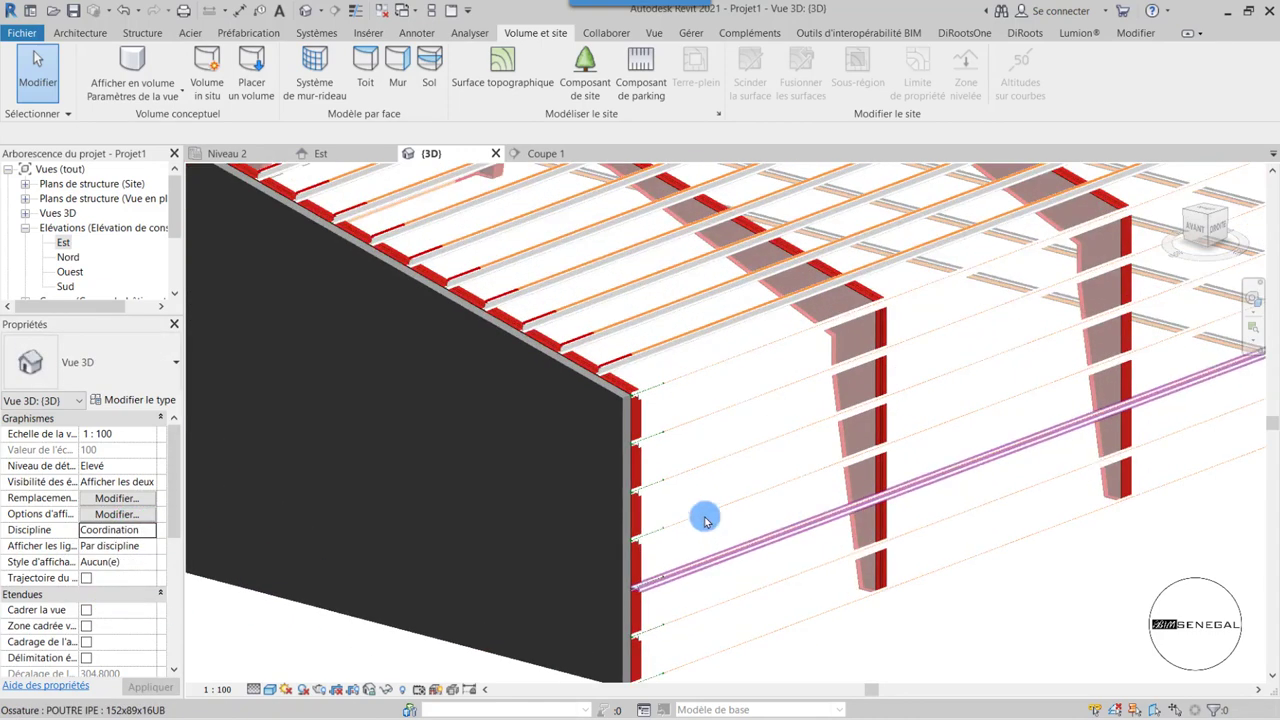
{"action": "scroll", "coordinate": [700, 517], "scroll_direction": "up", "scroll_amount": 2}
{"action": "scroll", "coordinate": [603, 557], "scroll_direction": "up", "scroll_amount": 2}
{"action": "scroll", "coordinate": [614, 444], "scroll_direction": "down", "scroll_amount": 5}
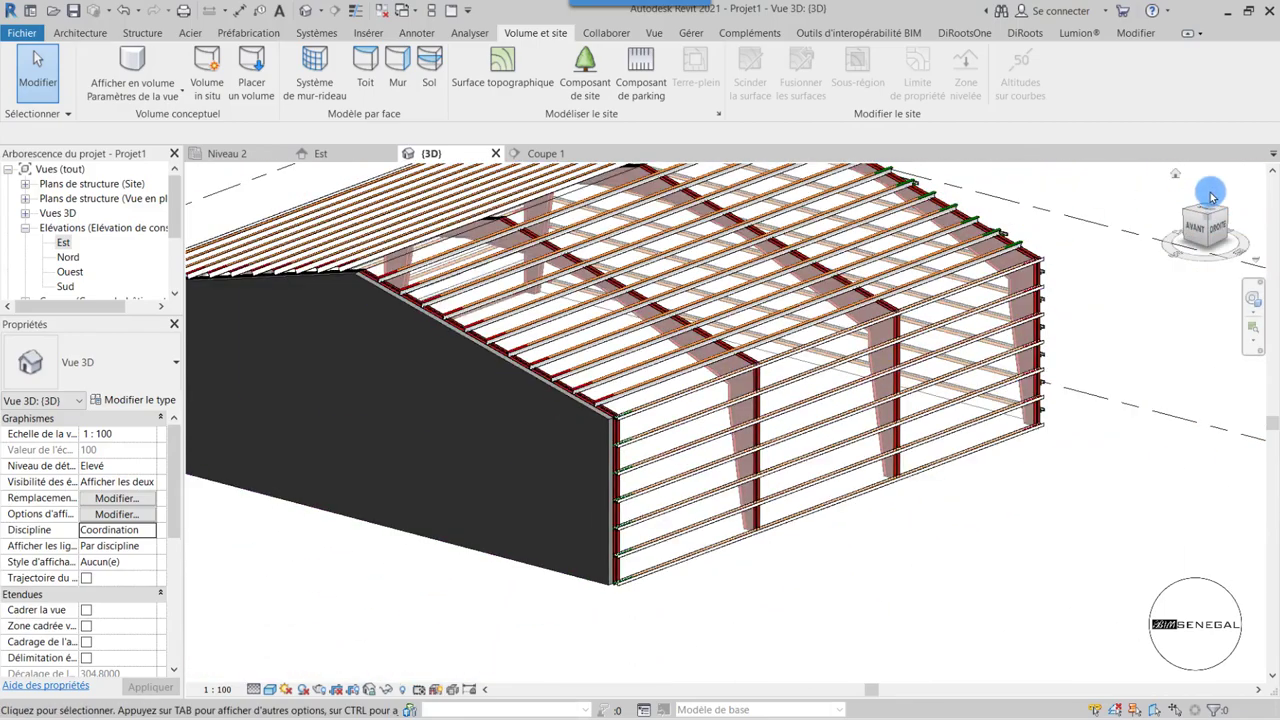
{"action": "mouse_move", "coordinate": [1205, 220]}
{"action": "left_mouse_down"}
{"action": "mouse_move", "coordinate": [1262, 234]}
{"action": "mouse_move", "coordinate": [360, 214]}
{"action": "left_mouse_up"}
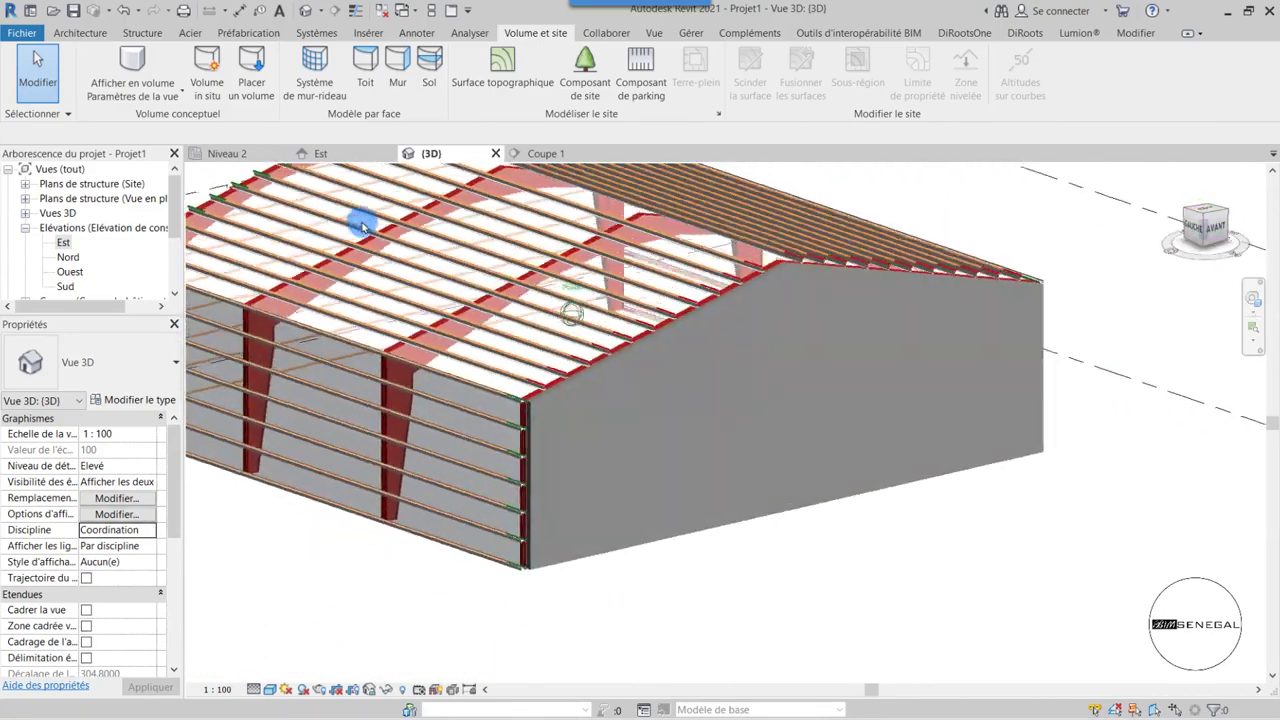
{"action": "scroll", "coordinate": [478, 226], "scroll_direction": "up", "scroll_amount": 2}
{"action": "mouse_move", "coordinate": [478, 226]}
{"action": "middle_mouse_down", "text": "shift"}
{"action": "mouse_move", "coordinate": [623, 206]}
{"action": "mouse_move", "coordinate": [525, 215]}
{"action": "middle_mouse_up", "text": "shift"}
{"action": "key", "text": "Home"}
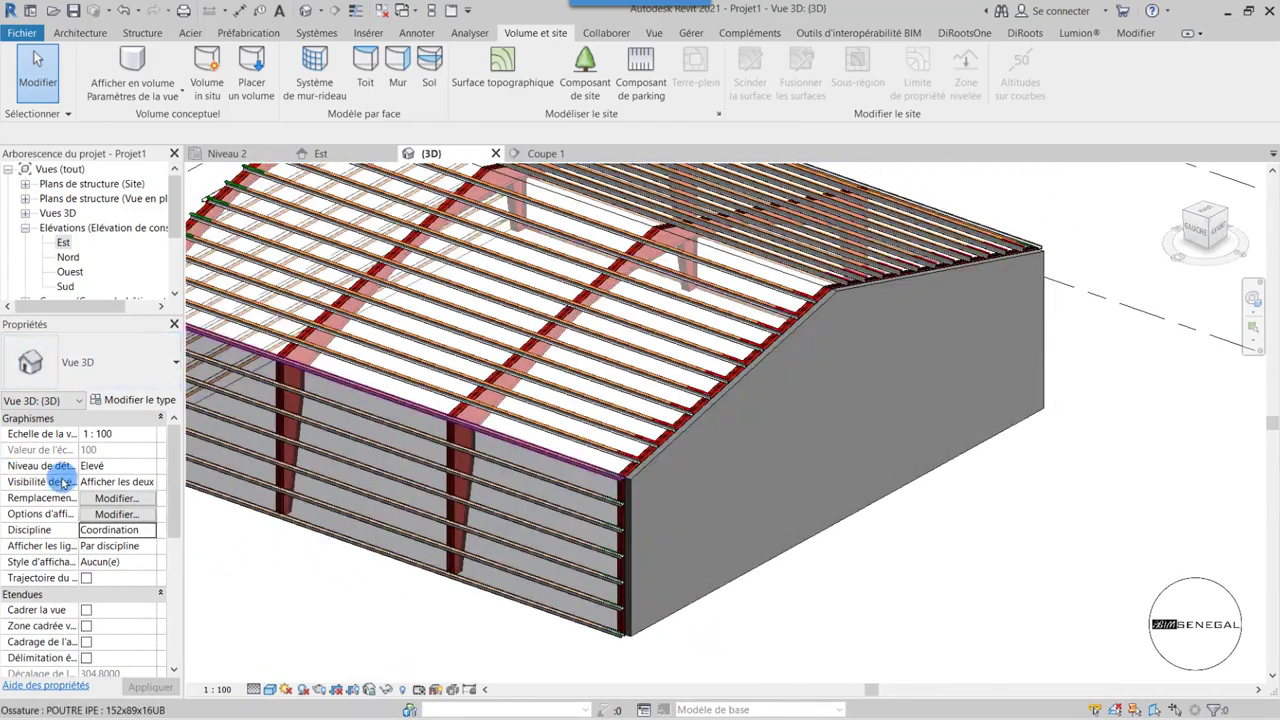
{"action": "scroll", "coordinate": [938, 488], "scroll_direction": "up", "scroll_amount": 2}
- Select the gable wall and duplicate its Générique - 200 mm type in Type Properties
{"action": "left_click", "coordinate": [811, 394]}
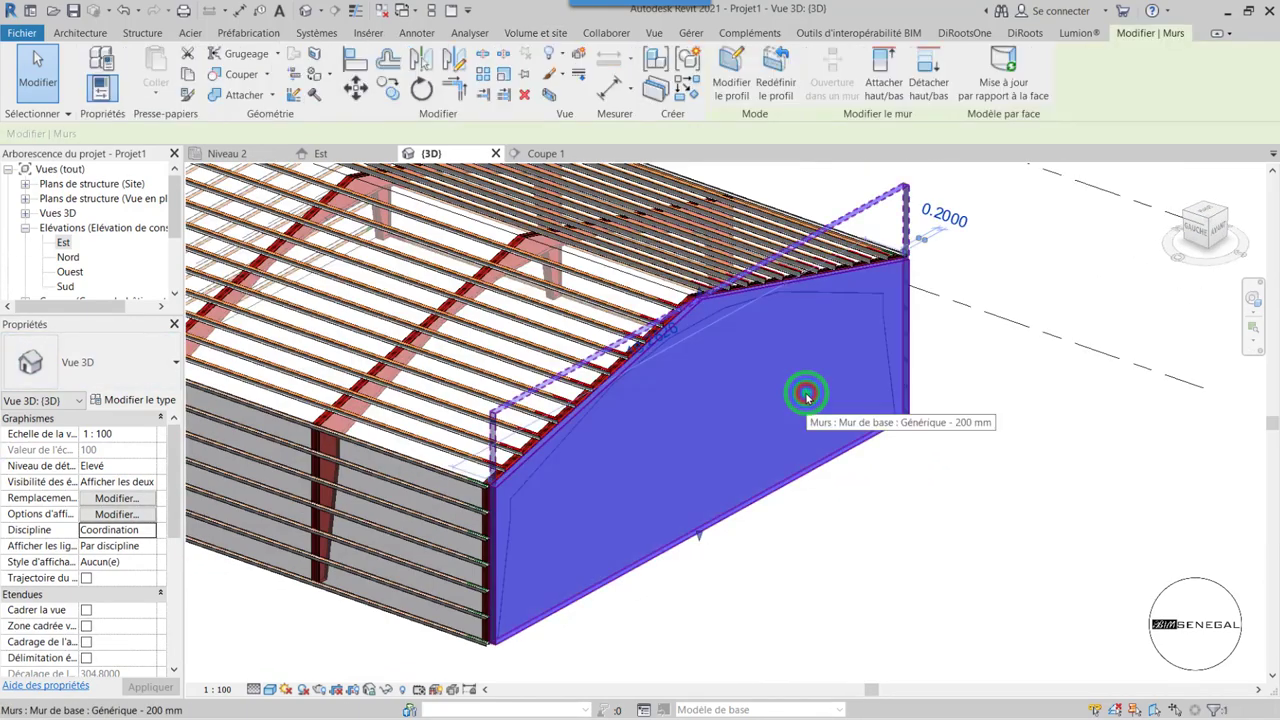
{"action": "left_click", "coordinate": [128, 399]}
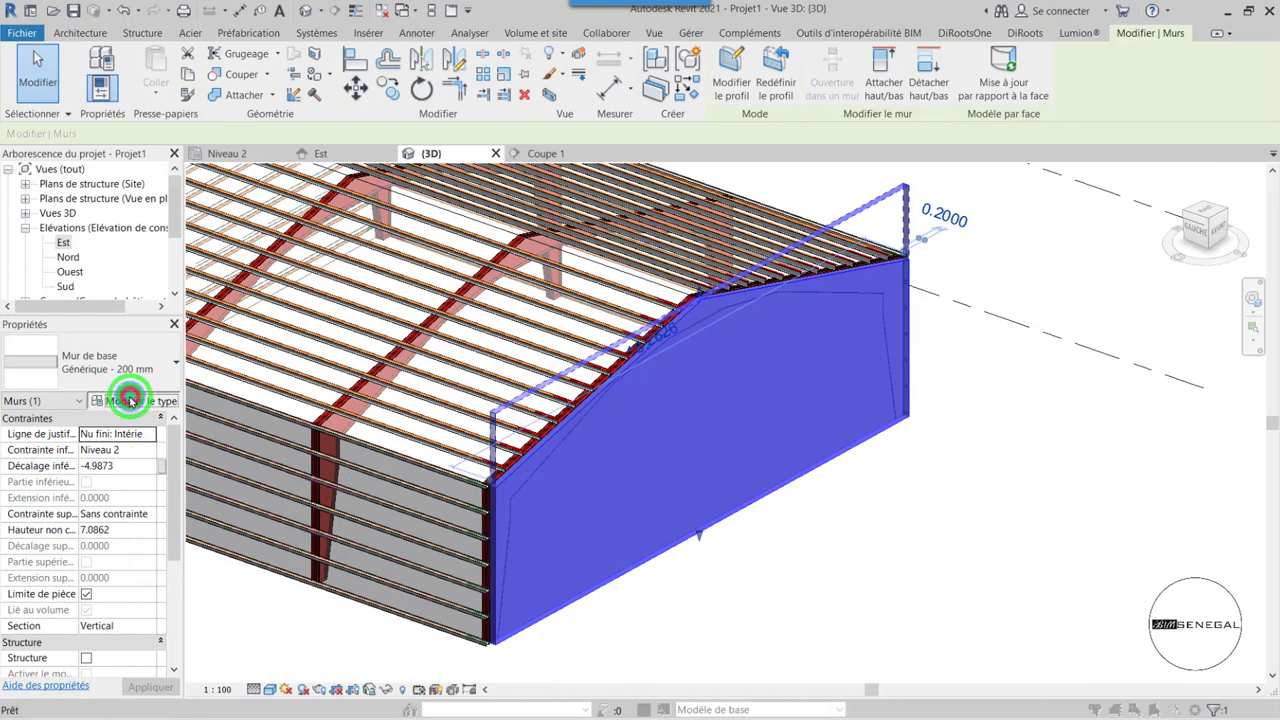
{"action": "left_click", "coordinate": [1214, 119]}
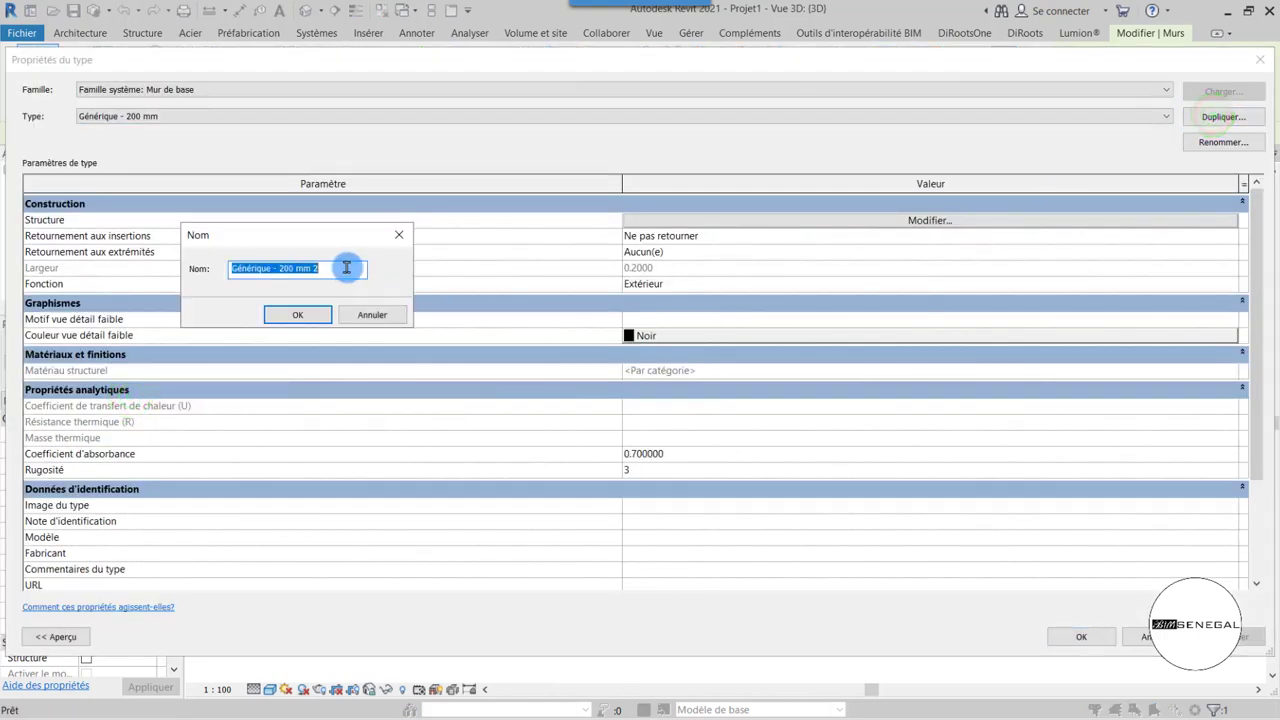
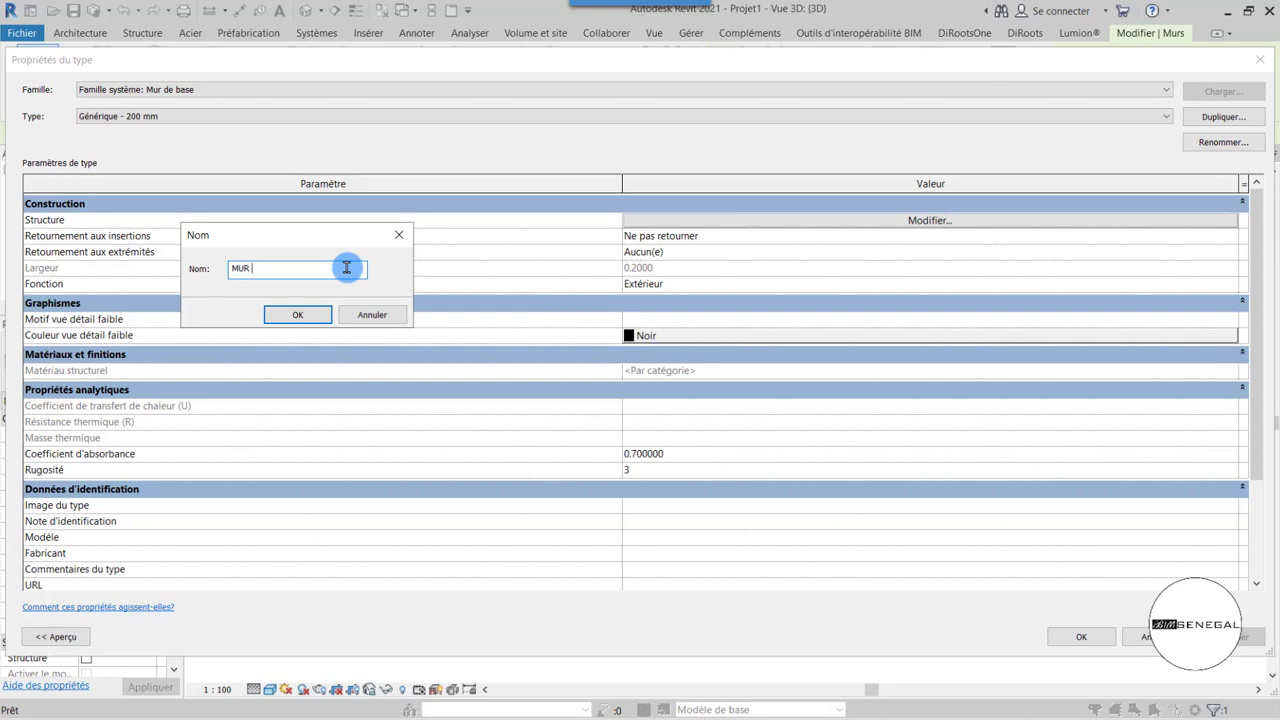
{"action": "type", "text": "10"}
- Name the duplicated wall type MUR 10 and give its structural layer a 0.1000 thickness
{"action": "key", "text": "Return"}
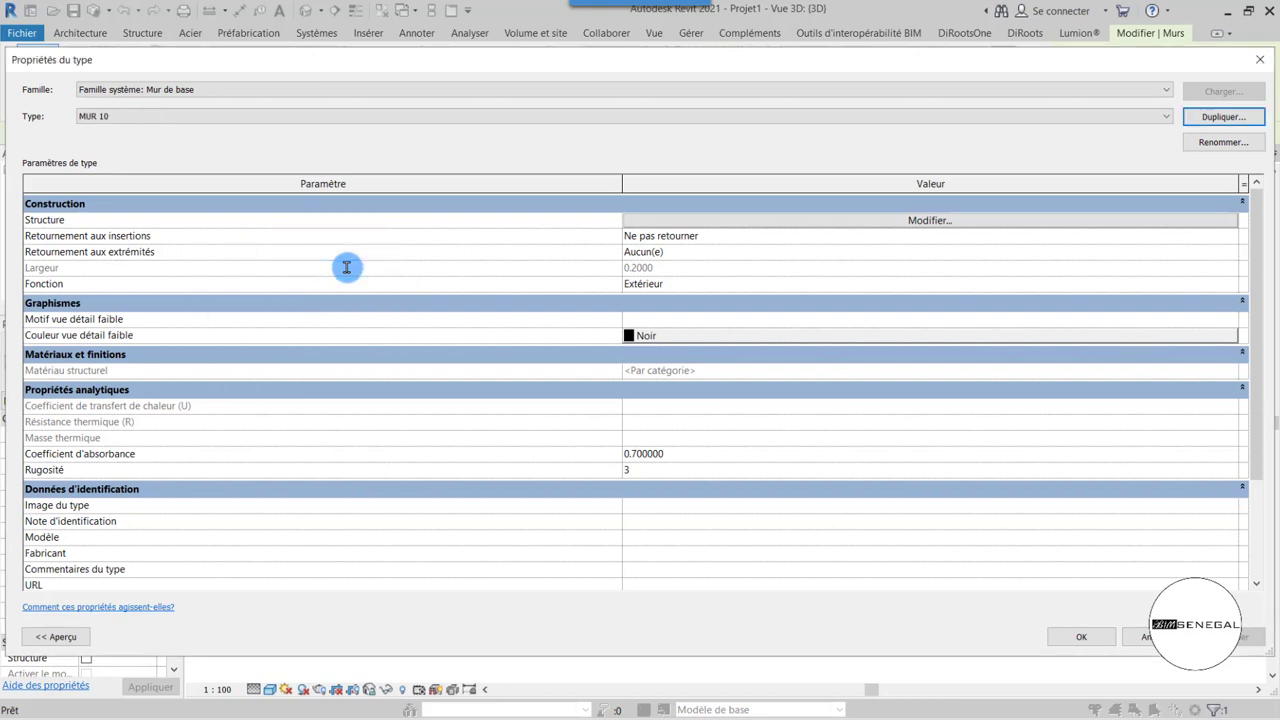
{"action": "left_click", "coordinate": [942, 222]}
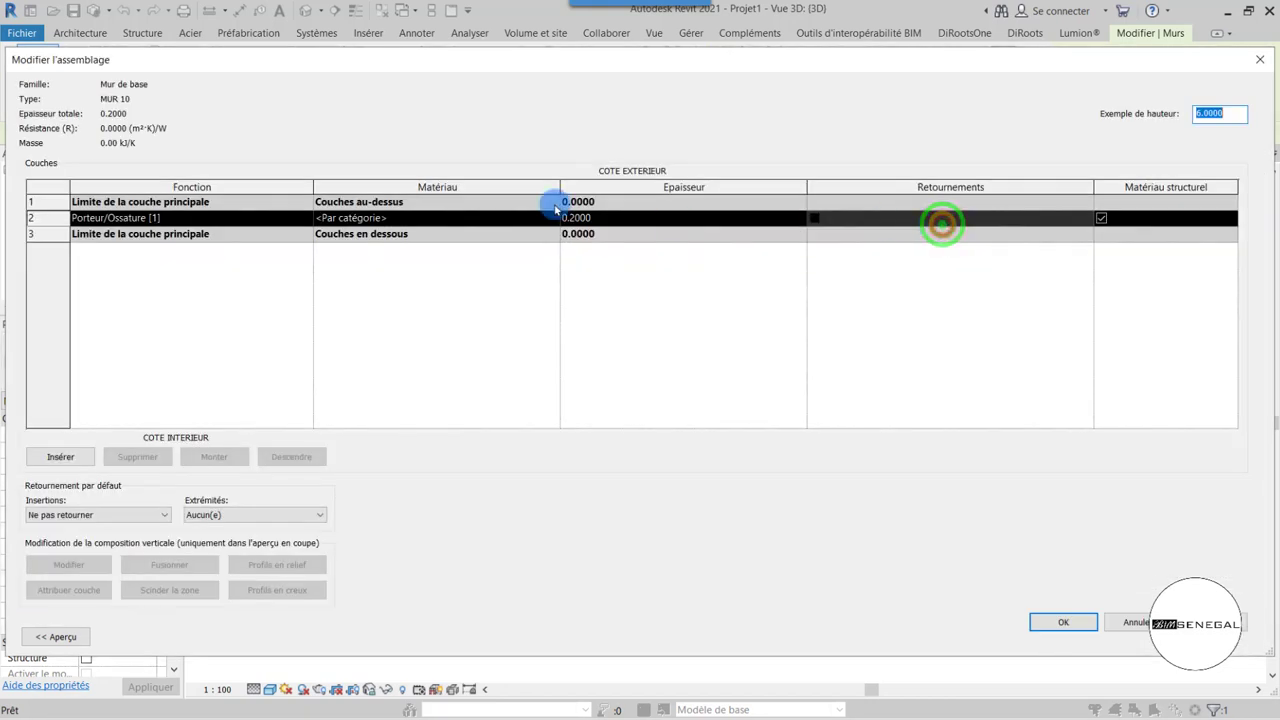
{"action": "left_click", "coordinate": [618, 217]}
{"action": "type", "text": "0.1000"}
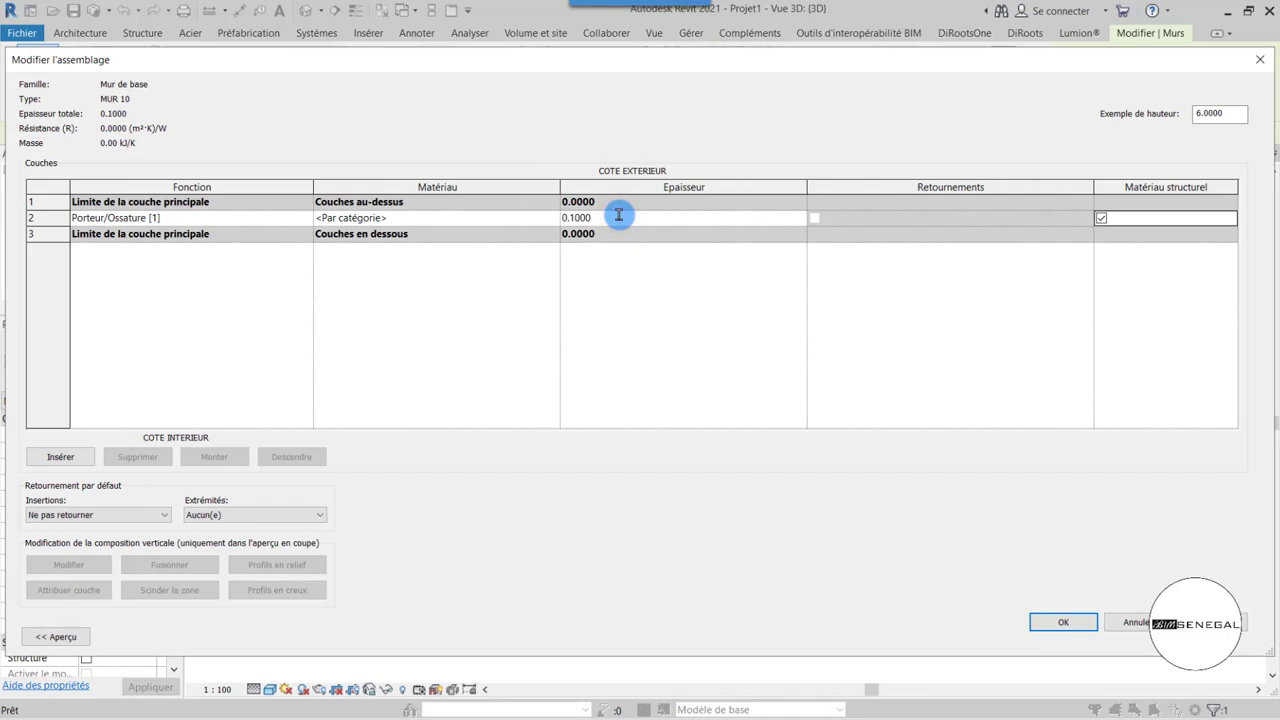
{"action": "left_click", "coordinate": [1048, 632]}
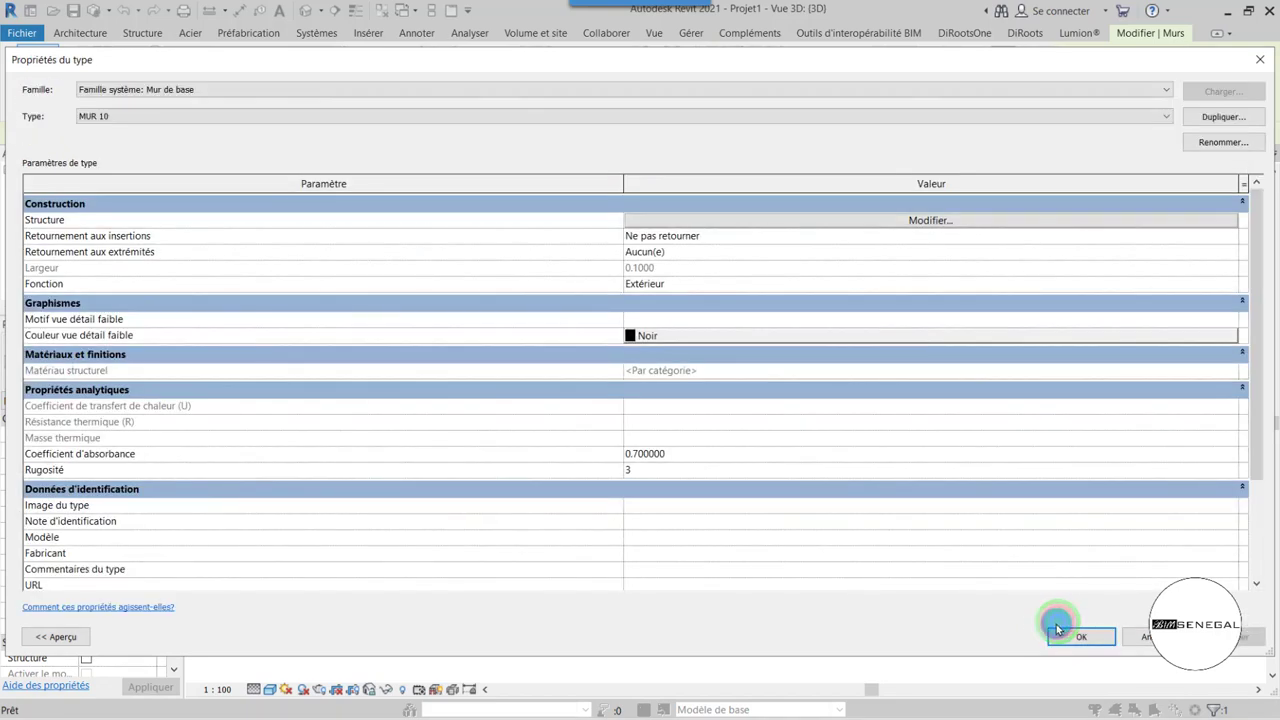
{"action": "left_click", "coordinate": [1055, 628]}
{"action": "key", "text": "F1"}
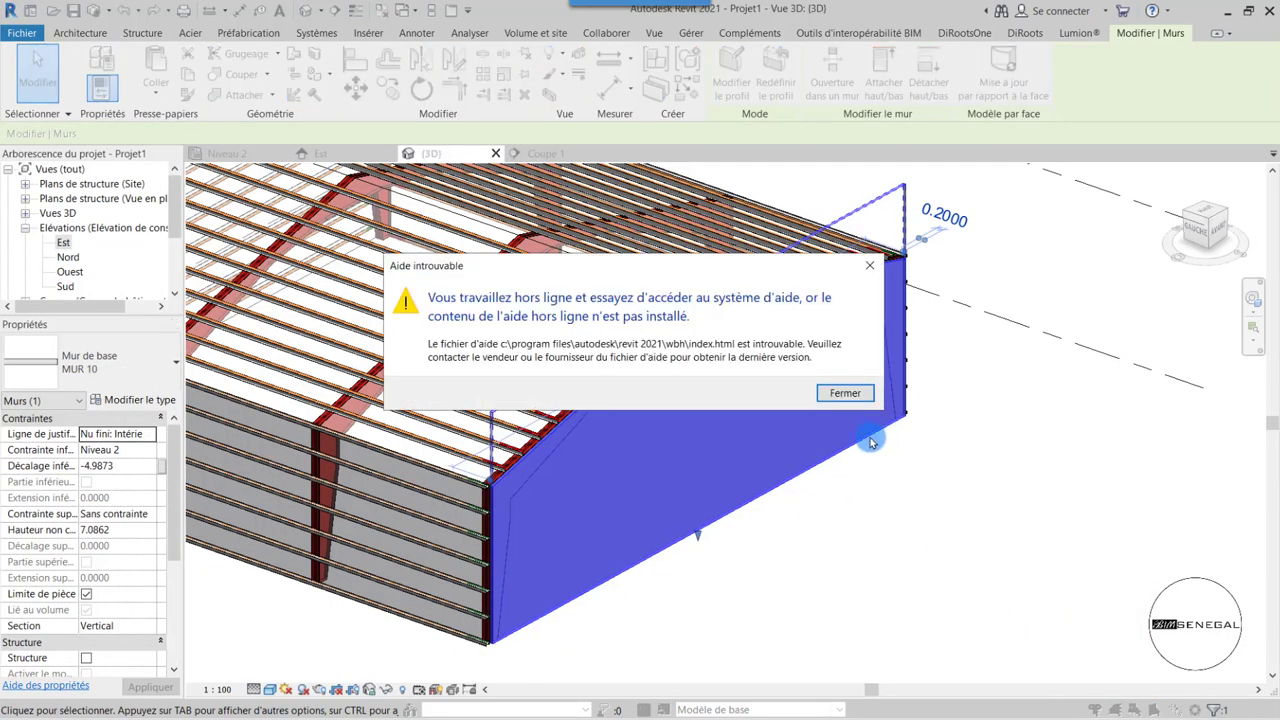
{"action": "left_click", "coordinate": [851, 391]}
{"action": "left_click", "coordinate": [858, 535]}
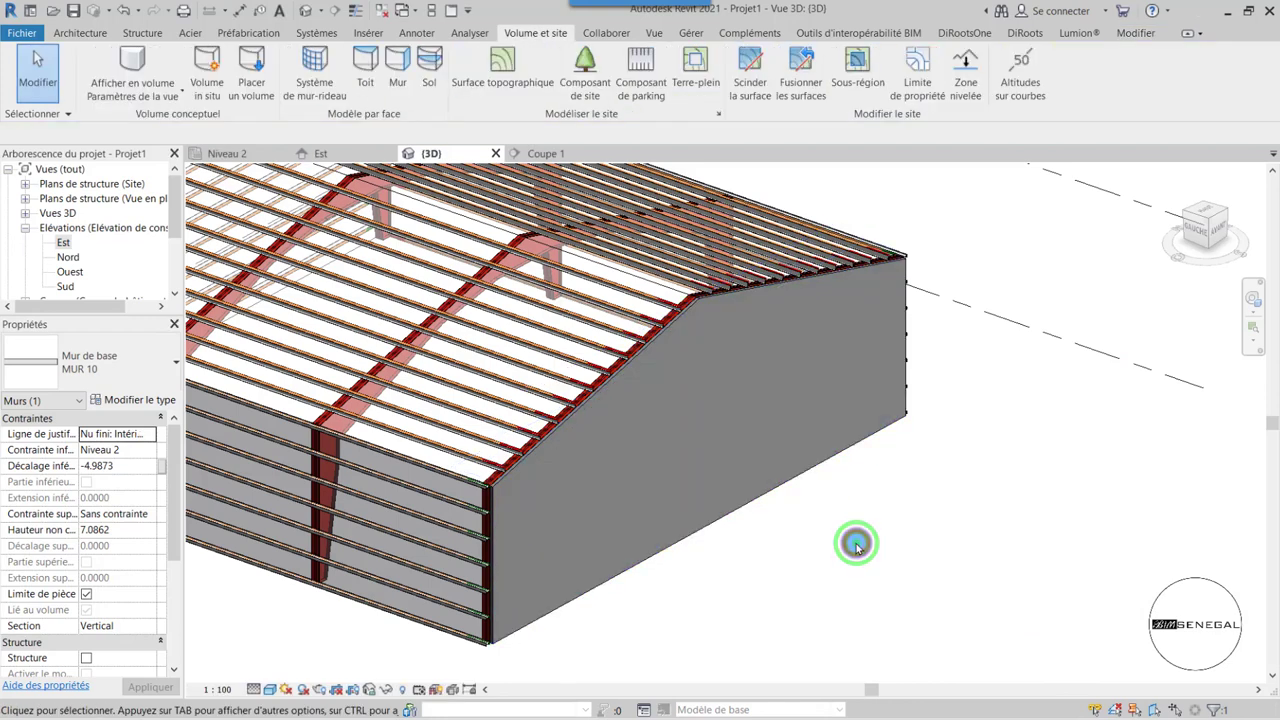
{"action": "scroll", "coordinate": [806, 563], "scroll_direction": "down", "scroll_amount": 2}
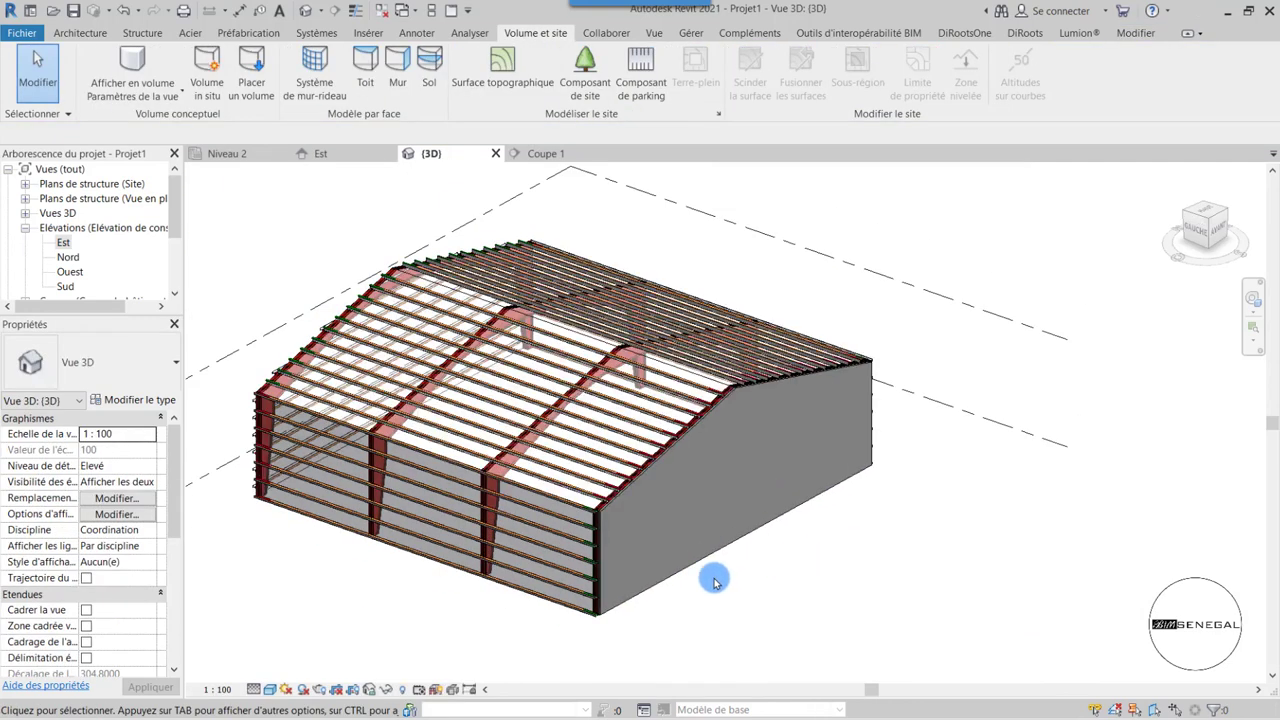
{"action": "left_click", "coordinate": [1207, 229]}
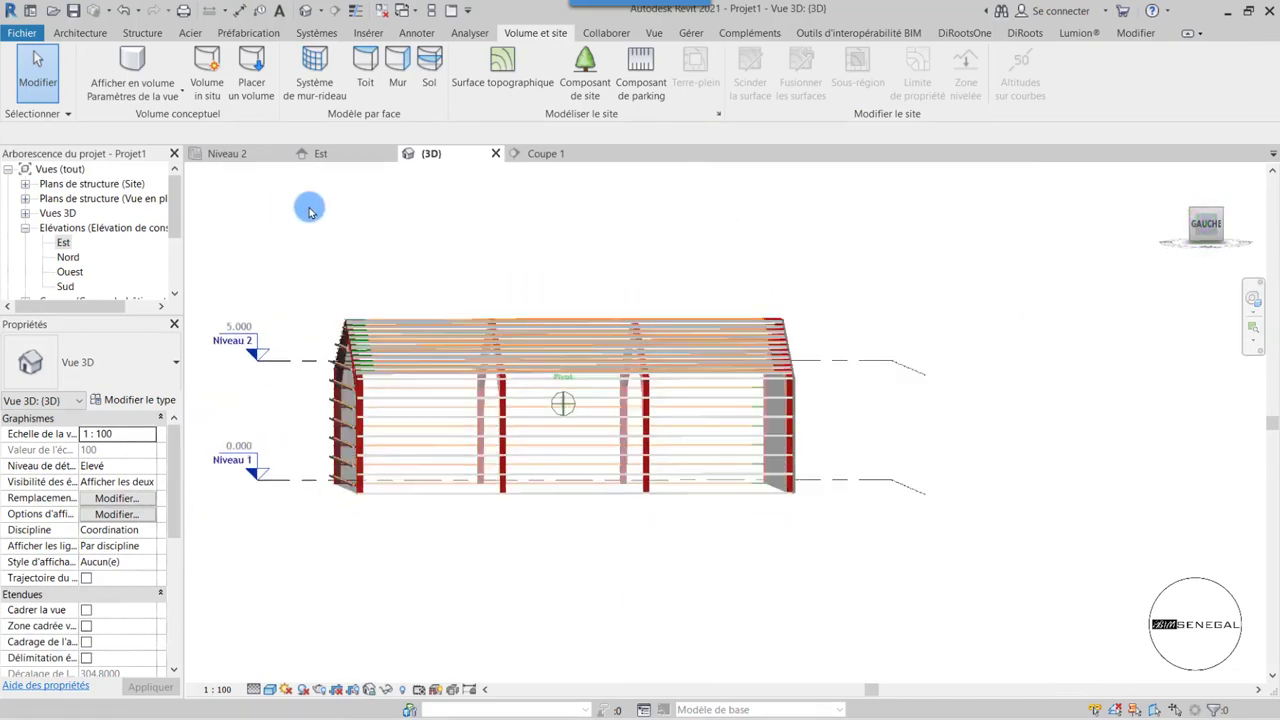
{"action": "mouse_move", "coordinate": [267, 229]}
{"action": "middle_mouse_down", "text": "shift"}
{"action": "mouse_move", "coordinate": [429, 257]}
{"action": "mouse_move", "coordinate": [205, 281]}
{"action": "mouse_move", "coordinate": [971, 206]}
{"action": "middle_mouse_up", "text": "shift"}
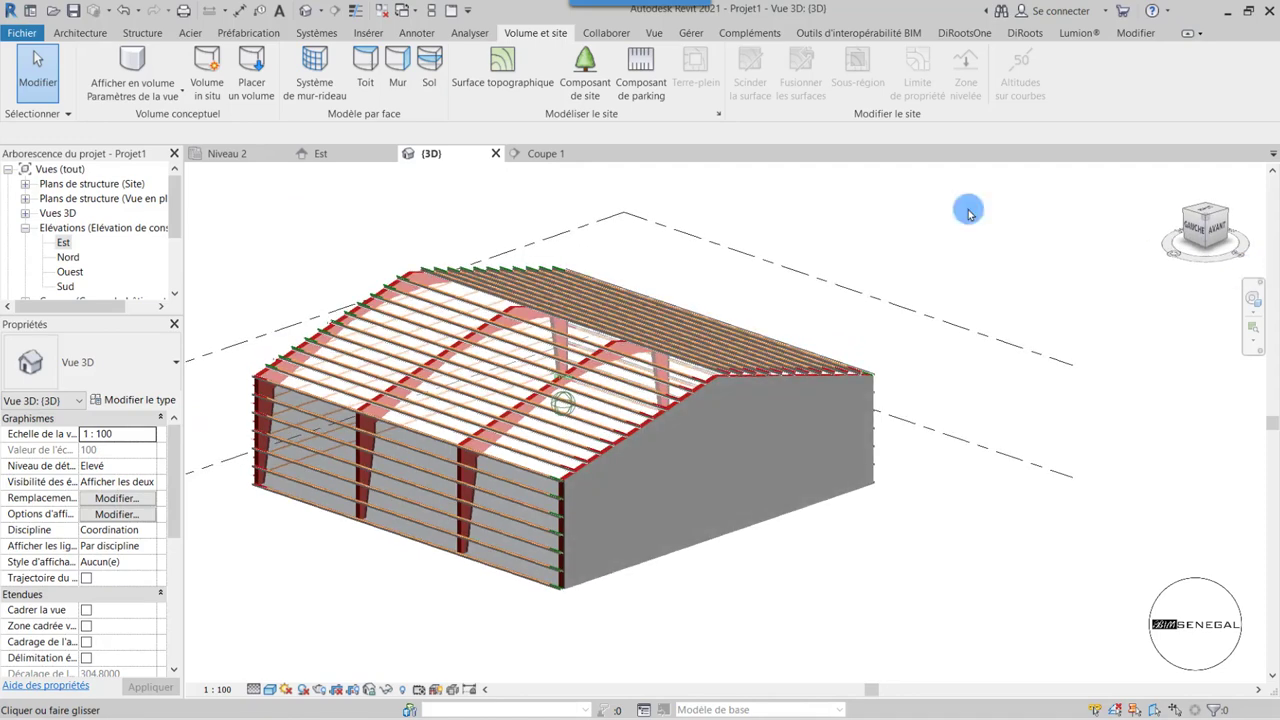
{"action": "left_click", "coordinate": [132, 90]}
{"action": "left_click", "coordinate": [157, 118]}
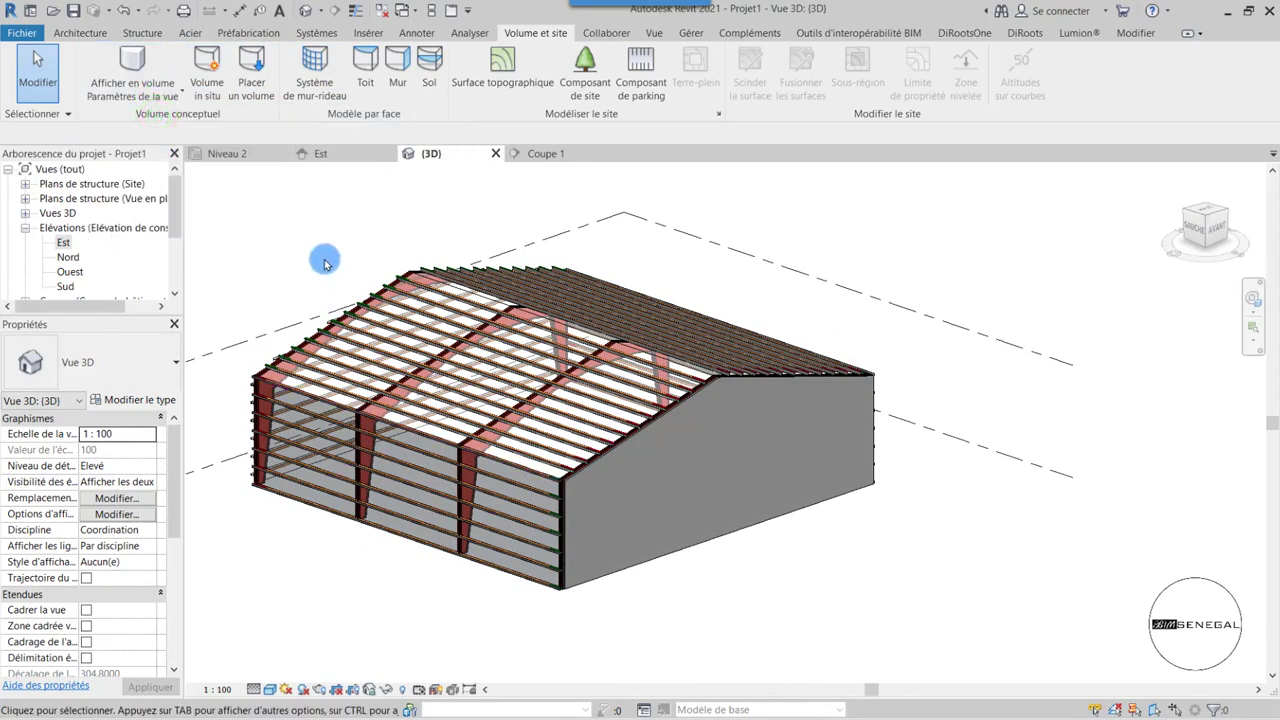
{"action": "scroll", "coordinate": [522, 582], "scroll_direction": "up", "scroll_amount": 1}
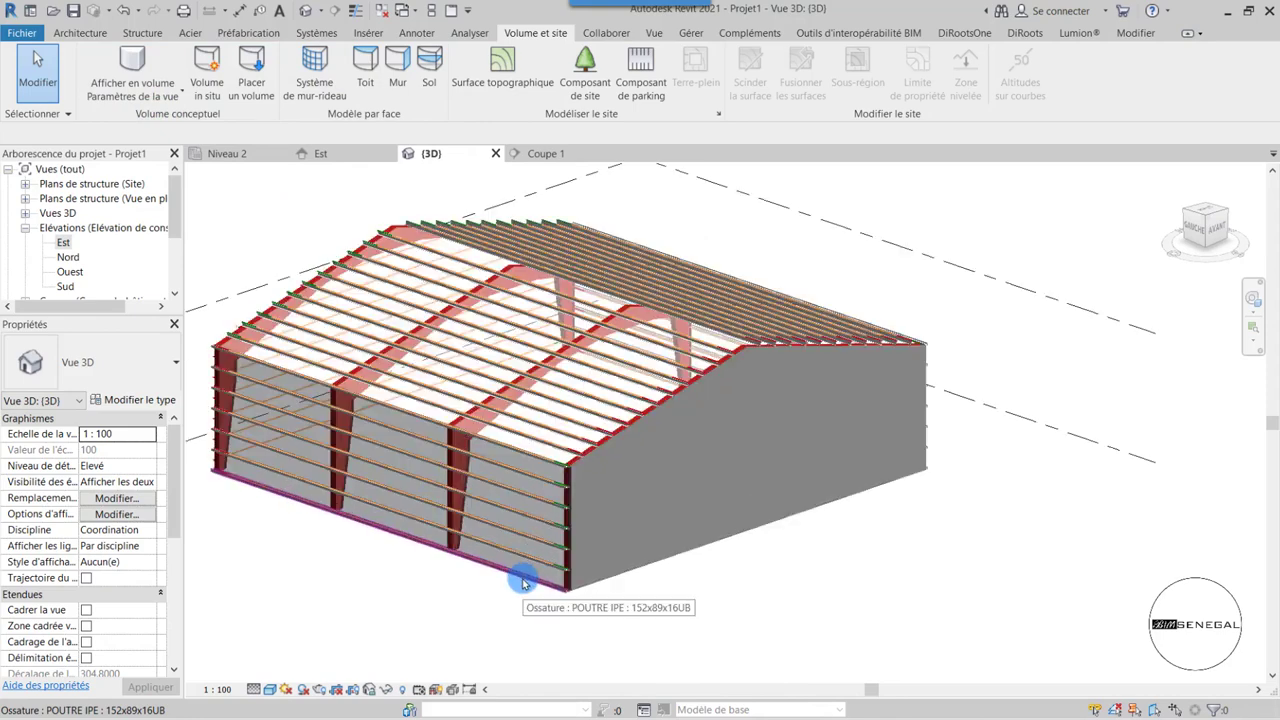
{"action": "scroll", "coordinate": [522, 582], "scroll_direction": "up", "scroll_amount": 2}
{"action": "middle_click_drag", "start_coordinate": [620, 615], "coordinate": [466, 673], "text": "shift"}
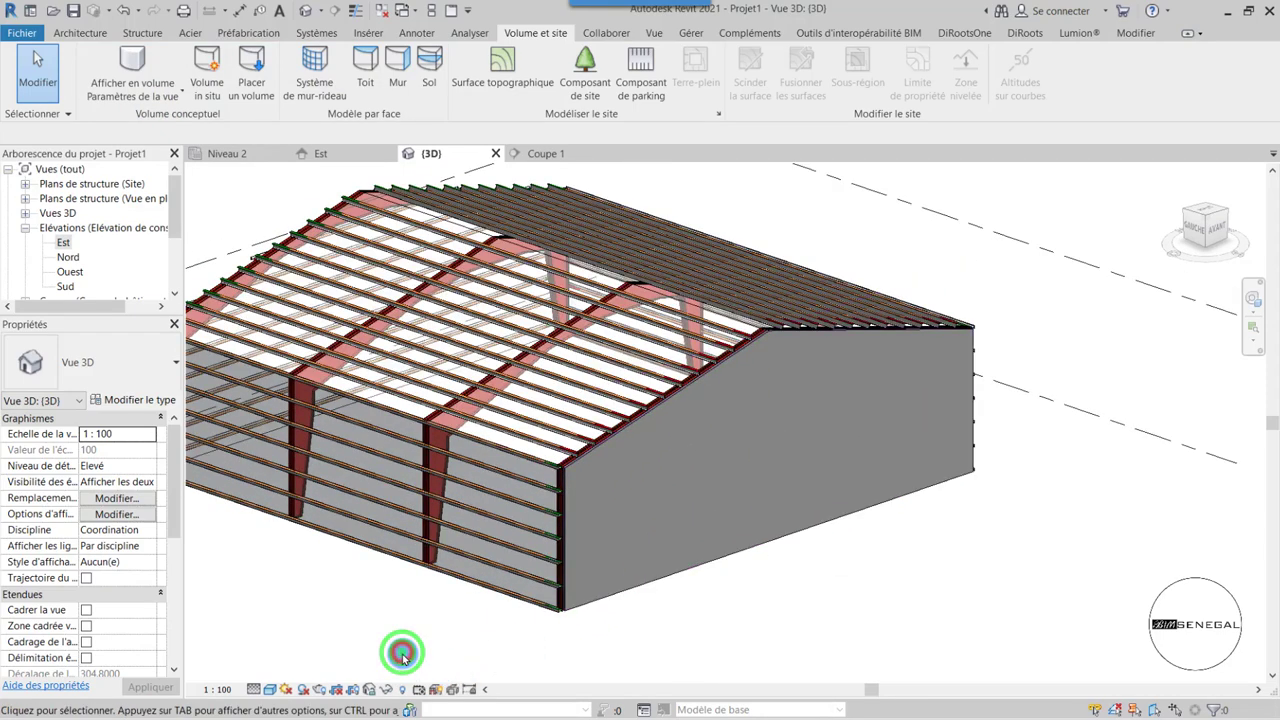
{"action": "key", "text": "v"}
{"action": "key", "text": "v"}
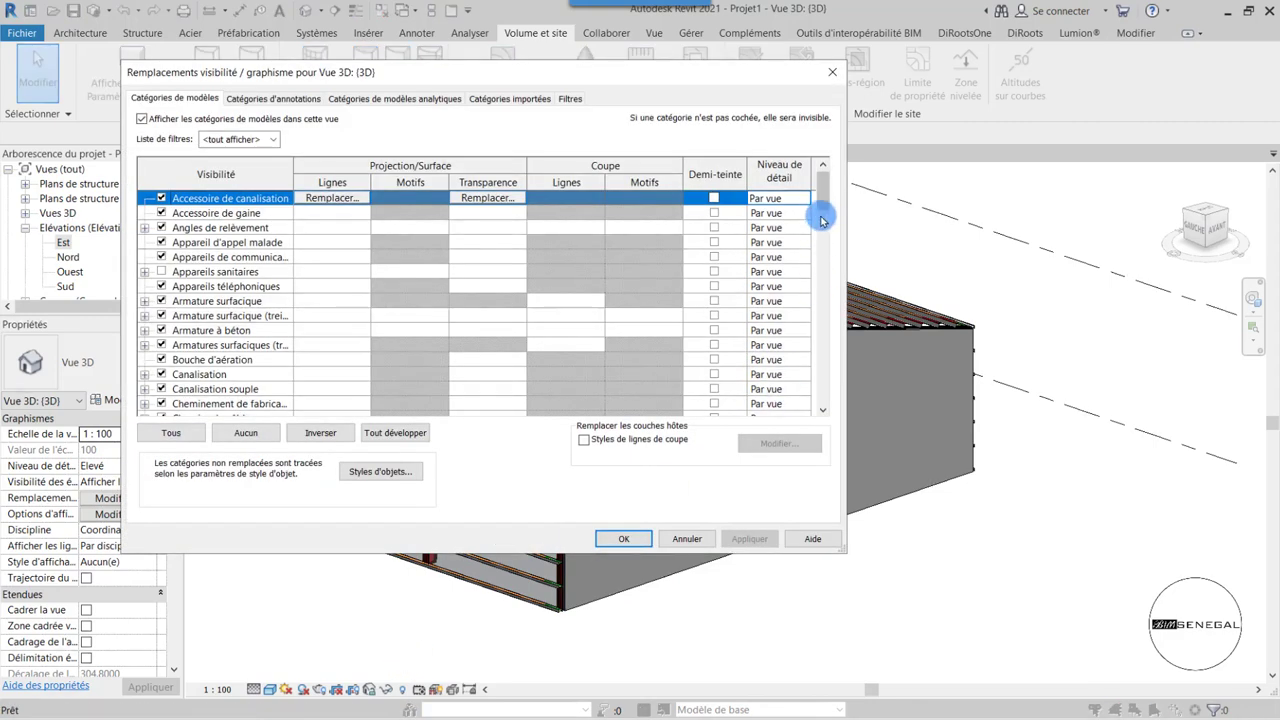
{"action": "left_click_drag", "start_coordinate": [822, 220], "coordinate": [822, 400]}
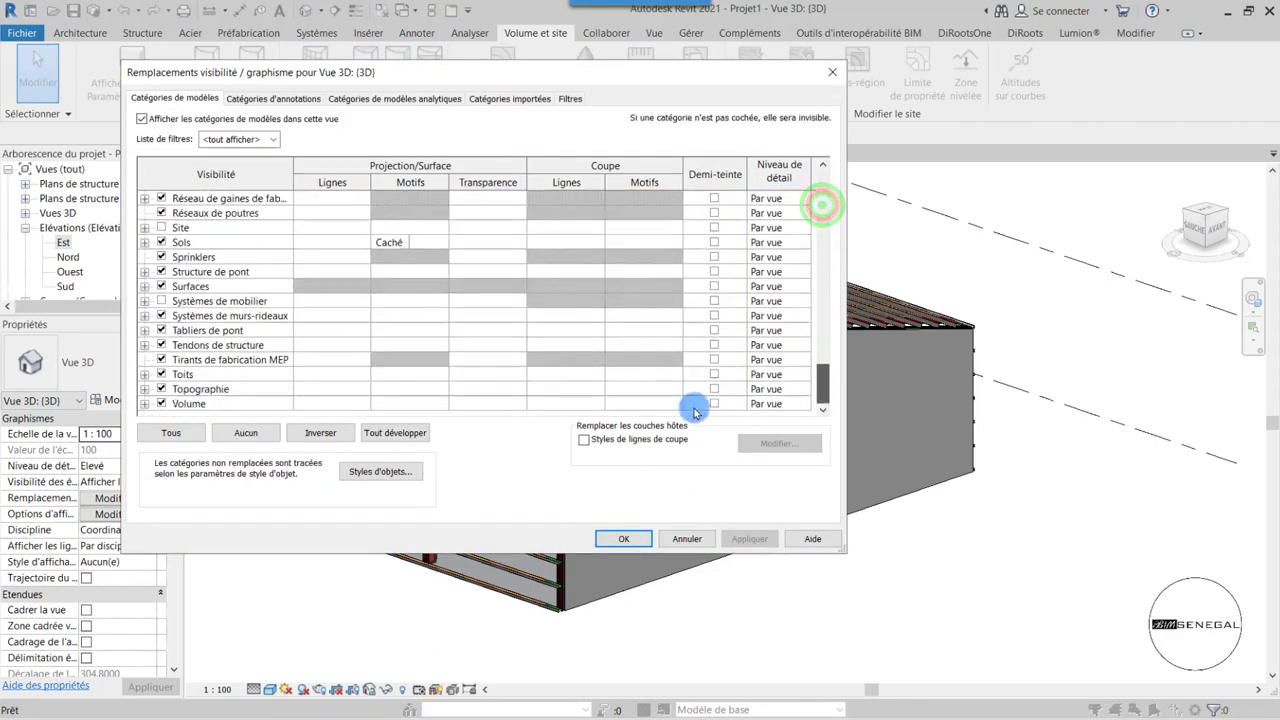
{"action": "left_click", "coordinate": [161, 404]}
{"action": "left_click", "coordinate": [623, 538]}
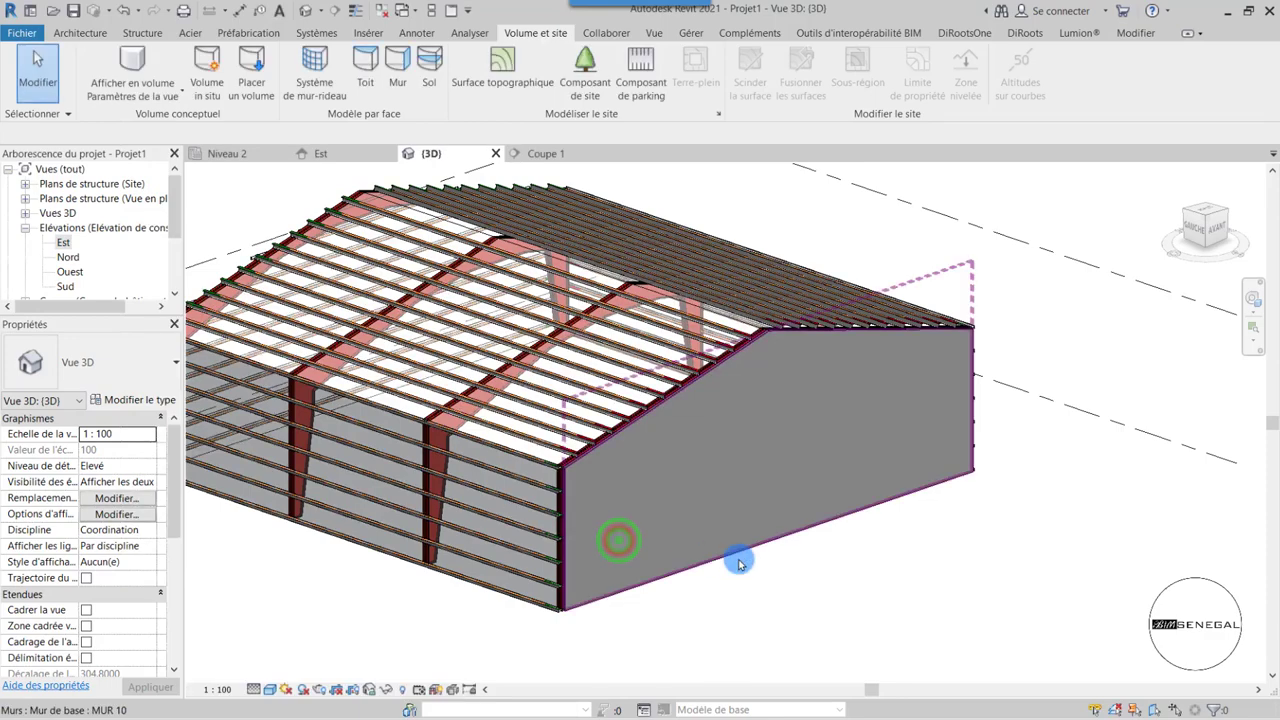
{"action": "middle_click_drag", "start_coordinate": [551, 649], "coordinate": [557, 606], "text": "shift"}
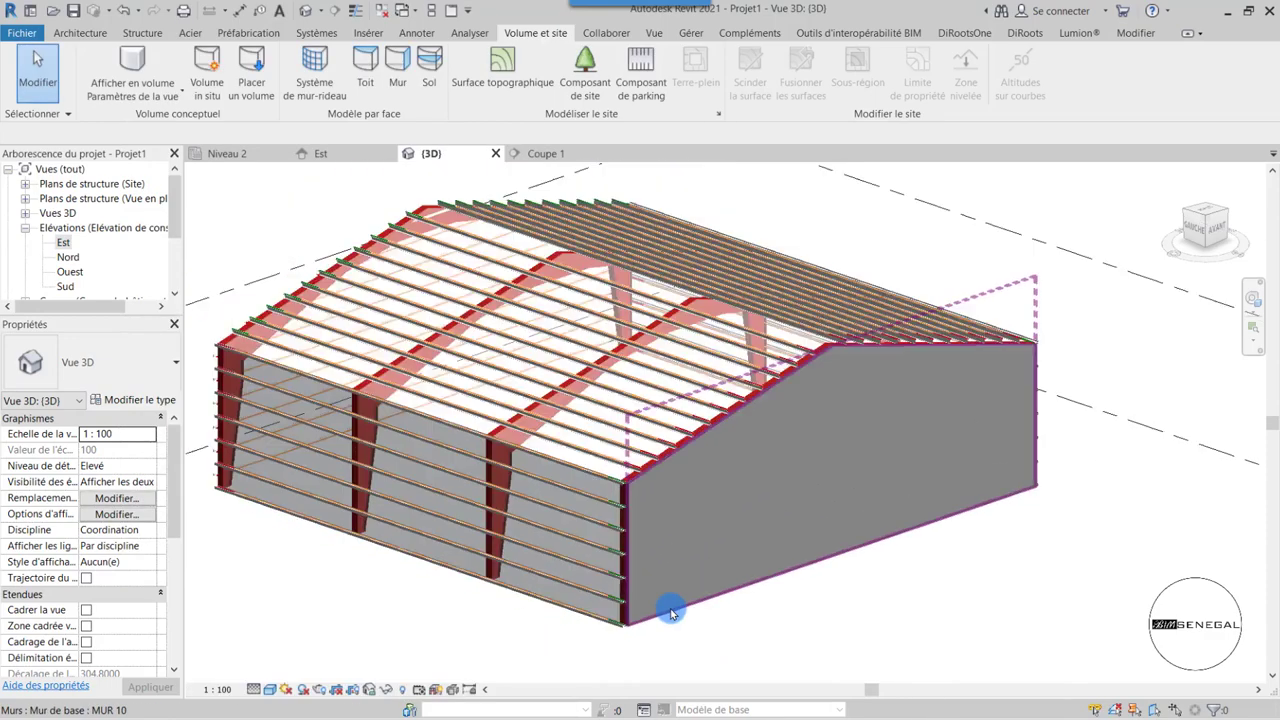
{"action": "scroll", "coordinate": [672, 613], "scroll_direction": "down", "scroll_amount": 1}
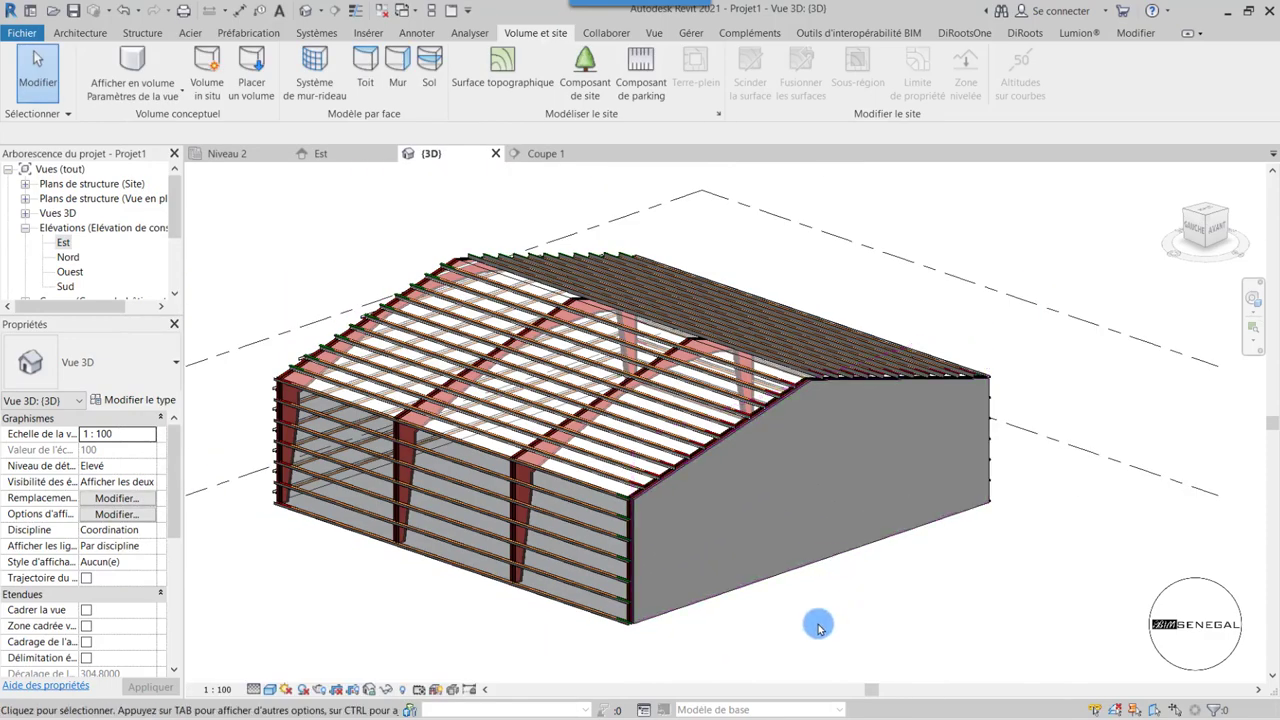
{"action": "middle_click_drag", "start_coordinate": [818, 624], "coordinate": [822, 626], "text": "shift"}
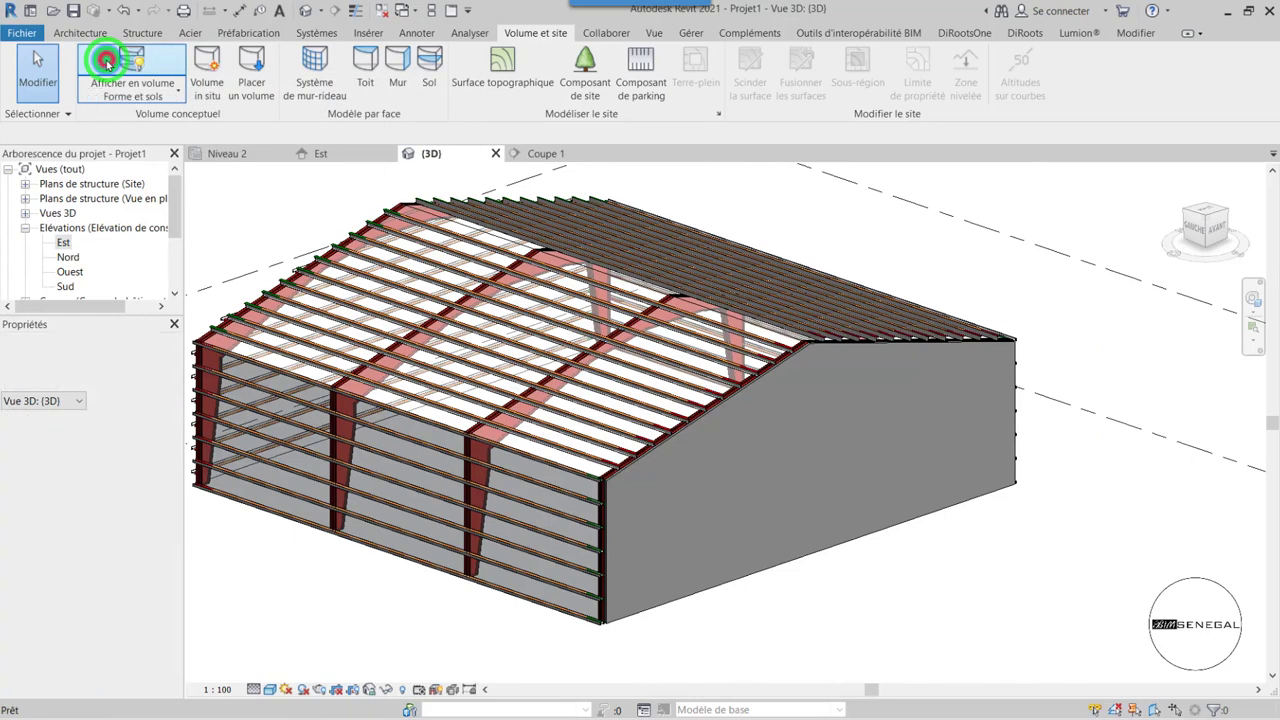
- Hide the pink mass volumes and the analytical model lines in the 3D view
{"action": "left_click", "coordinate": [131, 58]}
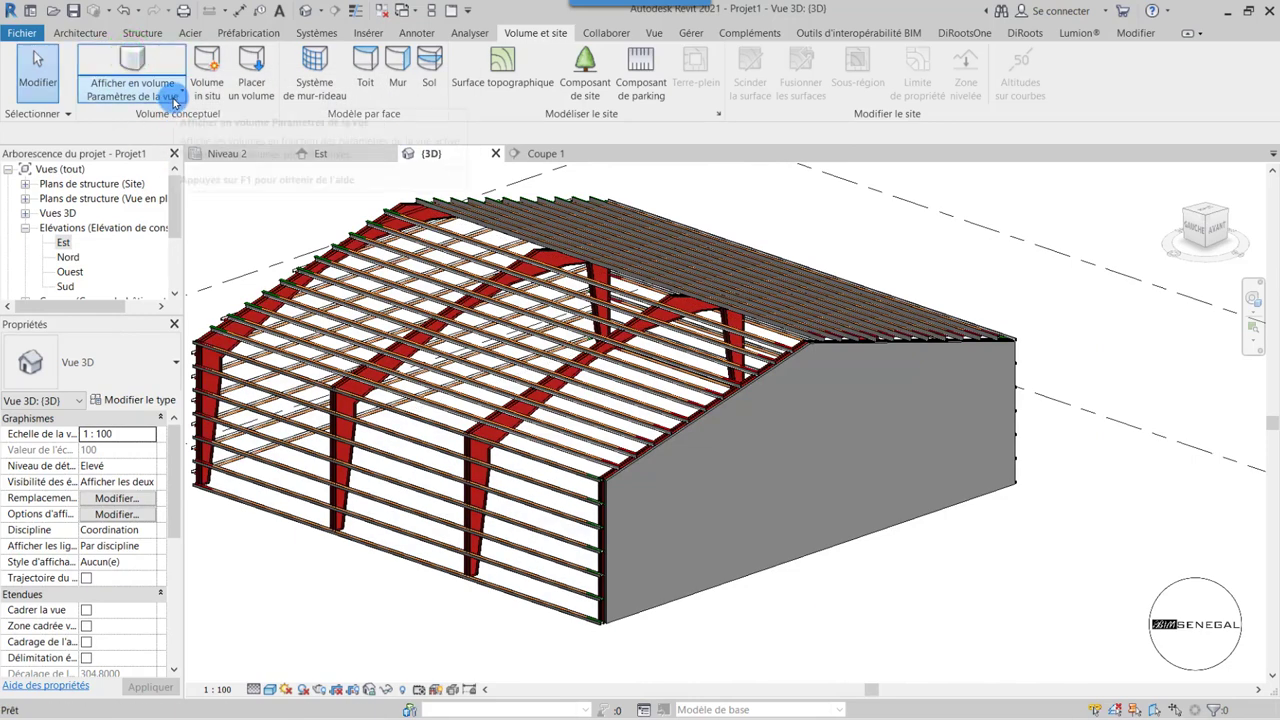
{"action": "scroll", "coordinate": [818, 608], "scroll_direction": "down", "scroll_amount": 1}
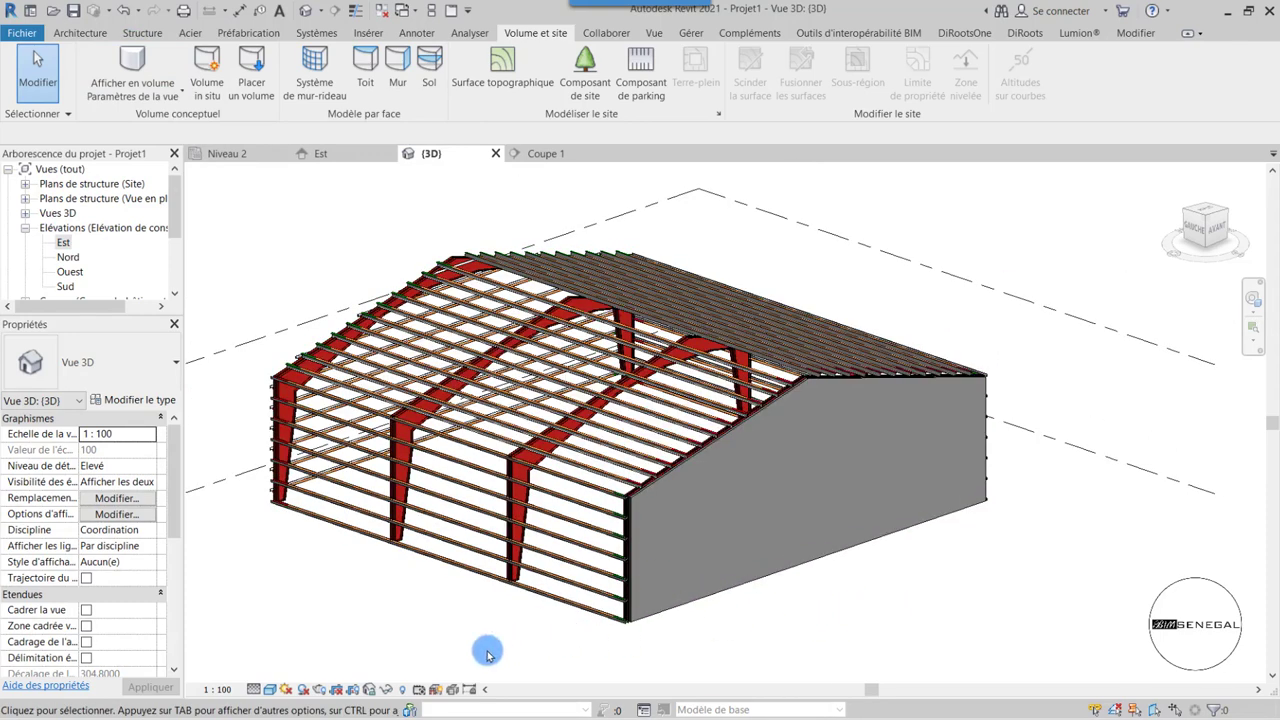
{"action": "left_click", "coordinate": [432, 690]}
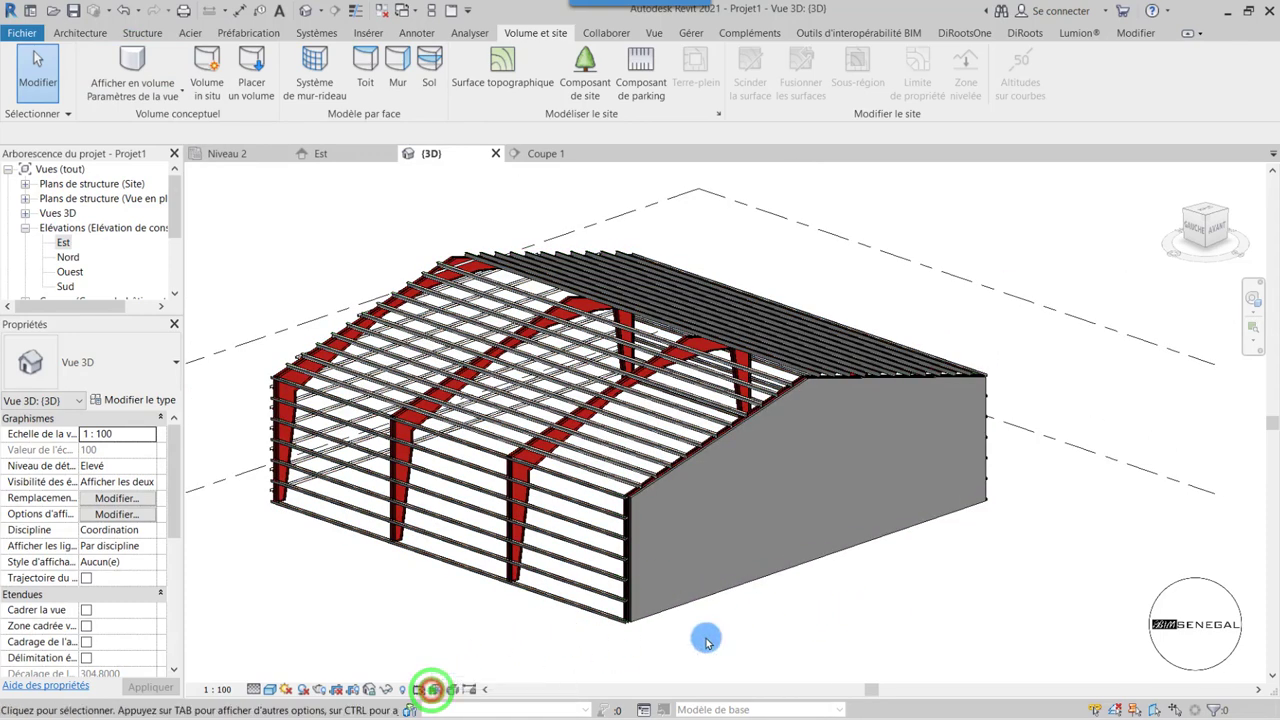
{"action": "scroll", "coordinate": [957, 553], "scroll_direction": "up", "scroll_amount": 1}
{"action": "scroll", "coordinate": [957, 553], "scroll_direction": "up", "scroll_amount": 2}
{"action": "scroll", "coordinate": [591, 450], "scroll_direction": "down", "scroll_amount": 1}
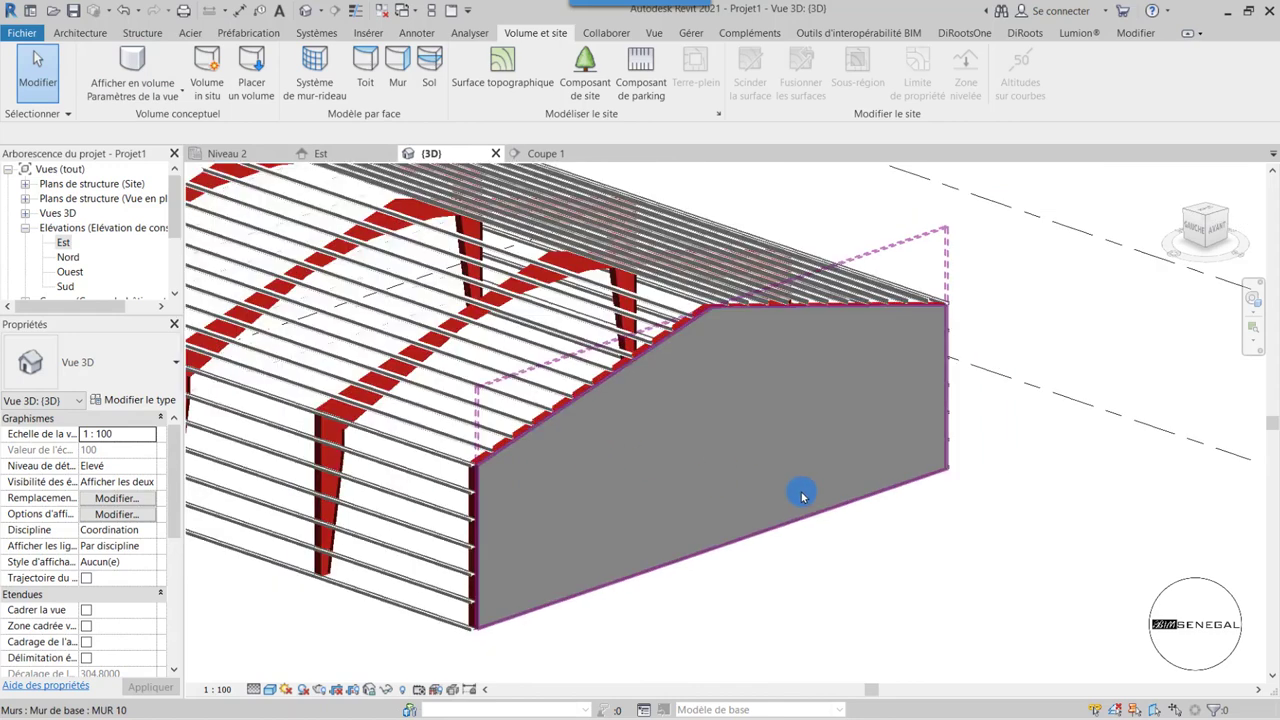
{"action": "scroll", "coordinate": [890, 462], "scroll_direction": "up", "scroll_amount": 1}
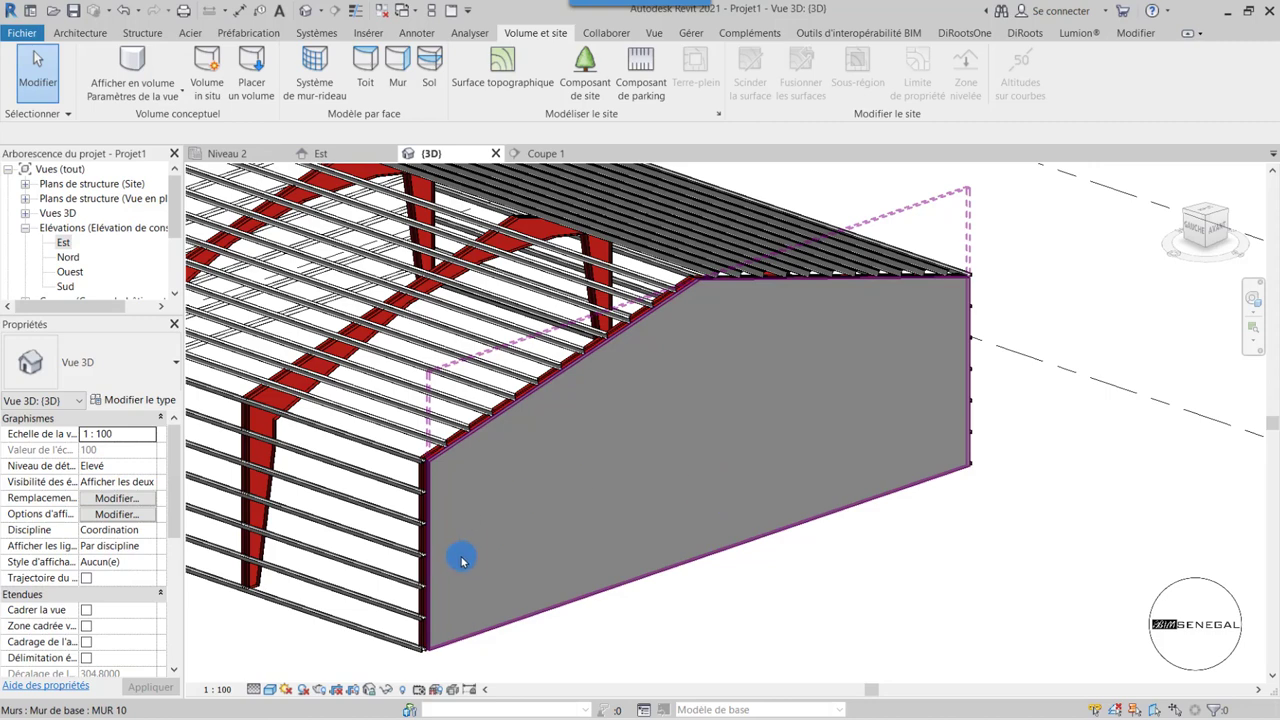
- Flip the MUR 10 gable wall so its dimension reads 0.1000 instead of 0.2000
{"action": "left_click", "coordinate": [494, 543]}
{"action": "middle_click_drag", "start_coordinate": [503, 537], "coordinate": [547, 536], "text": "shift"}
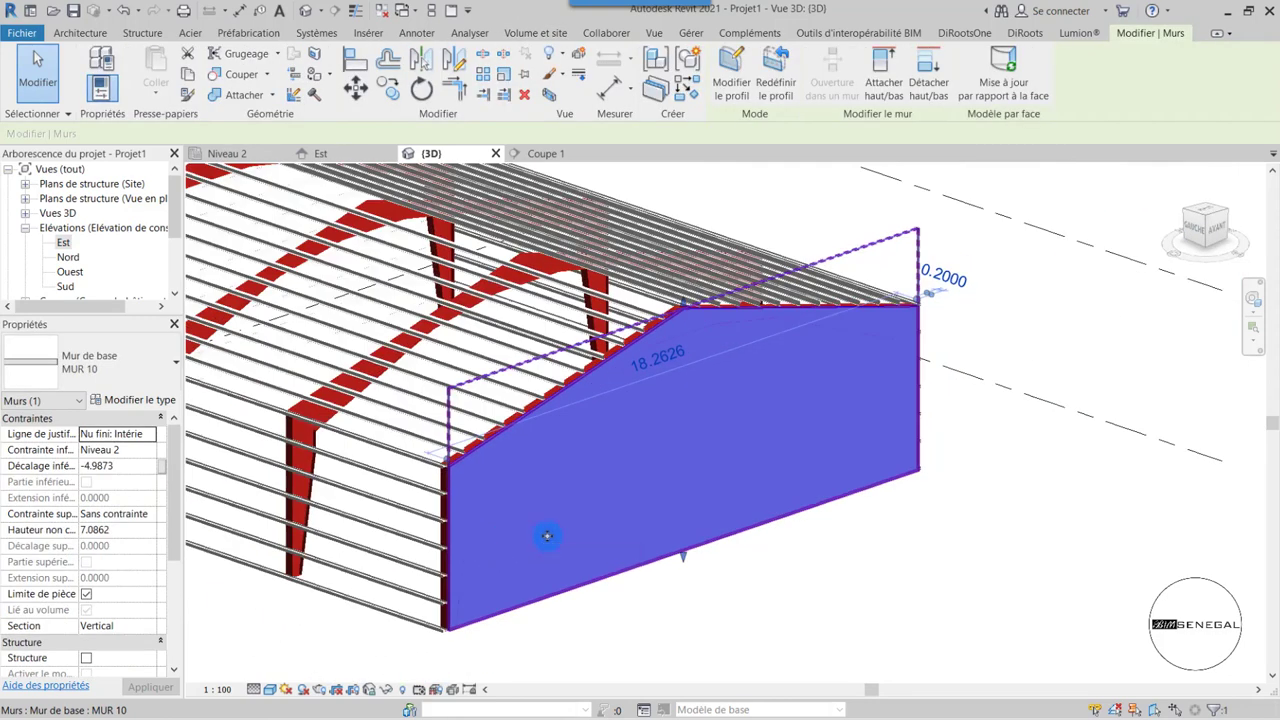
{"action": "key", "text": "Right"}
{"action": "middle_click_drag", "start_coordinate": [704, 600], "coordinate": [753, 599], "text": "shift"}
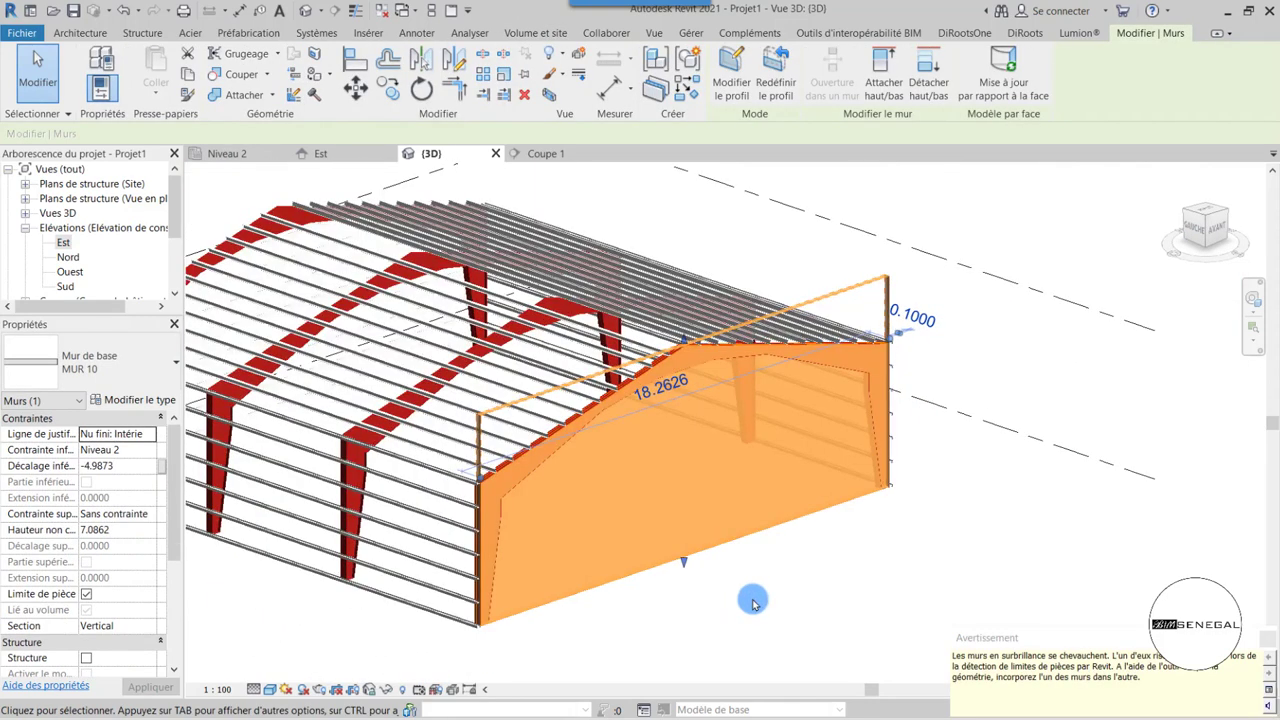
{"action": "left_click", "coordinate": [957, 597]}
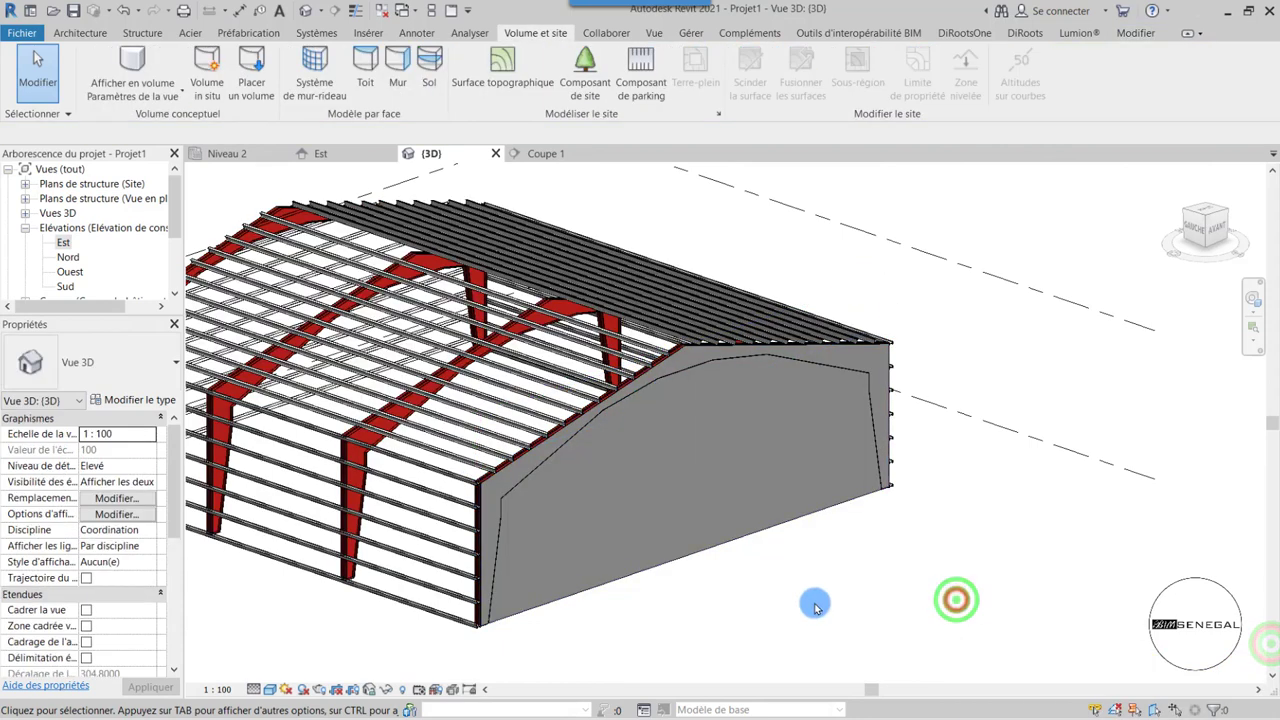
{"action": "scroll", "coordinate": [734, 660], "scroll_direction": "up", "scroll_amount": 2}
- Open the MUR 10 gable wall's outline in profile-edit sketch mode, viewed from the front
{"action": "scroll", "coordinate": [727, 561], "scroll_direction": "up", "scroll_amount": 2}
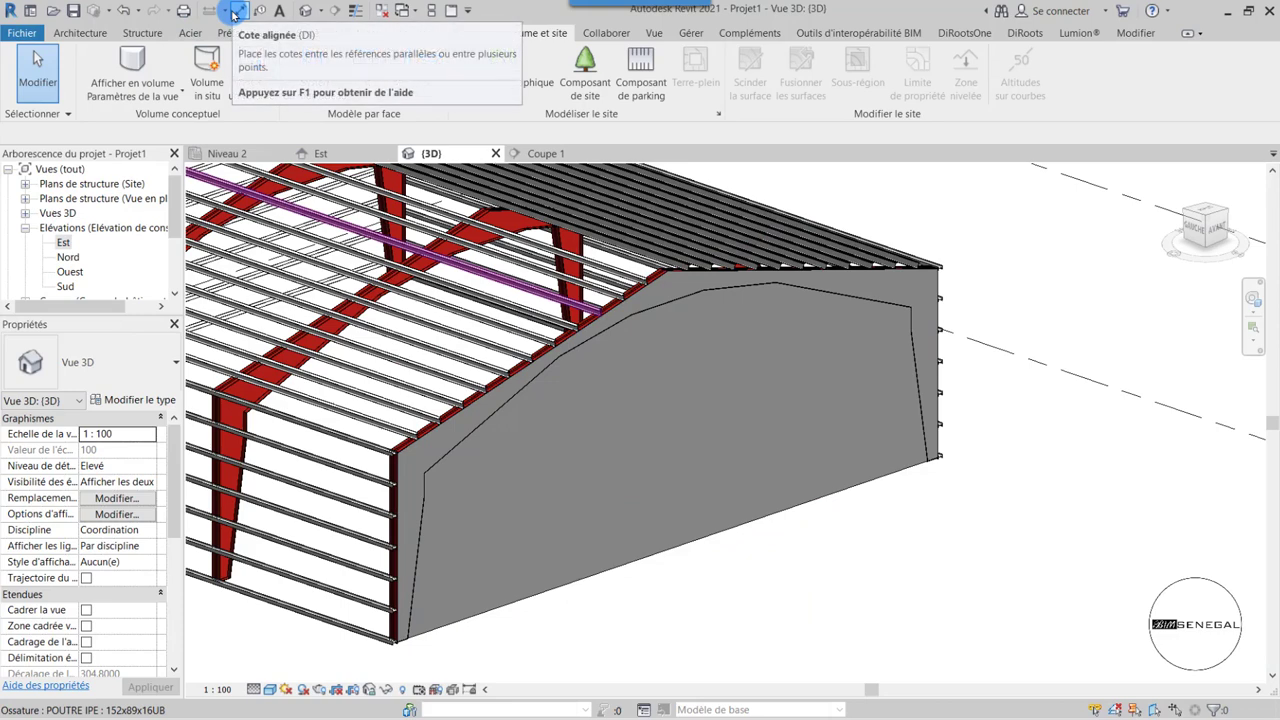
{"action": "left_click", "coordinate": [553, 478]}
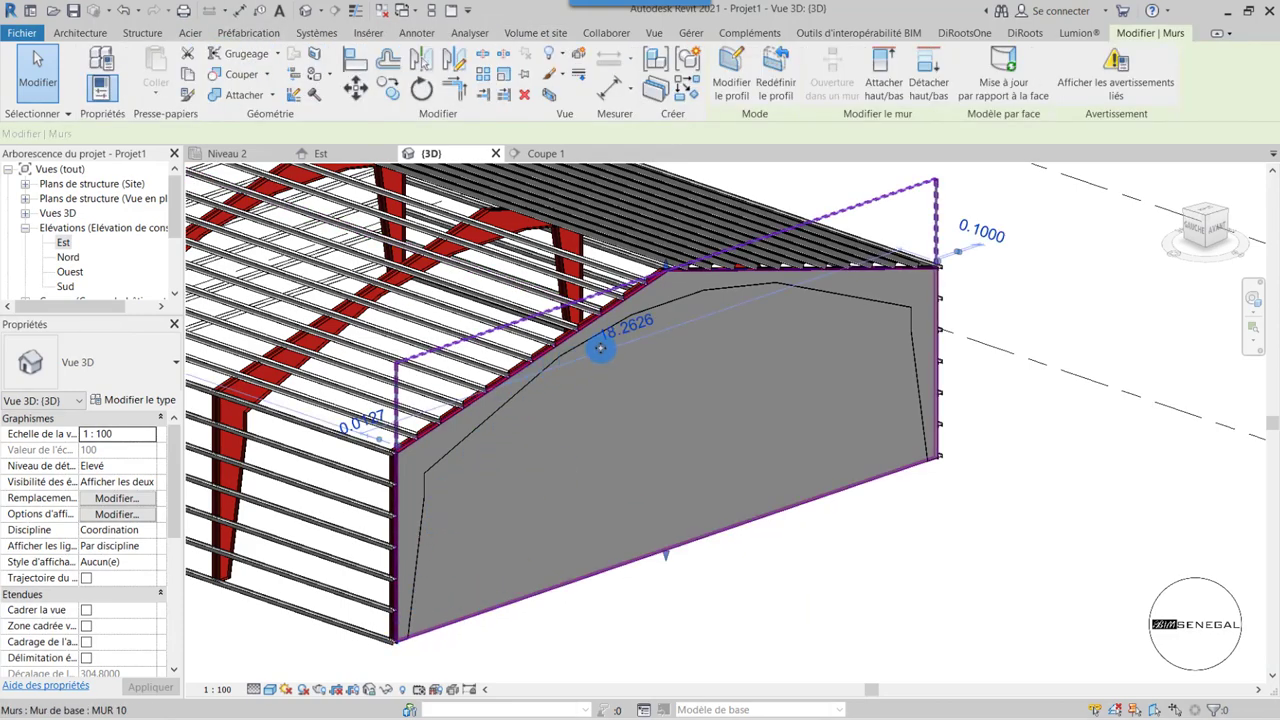
{"action": "left_click", "coordinate": [1220, 228]}
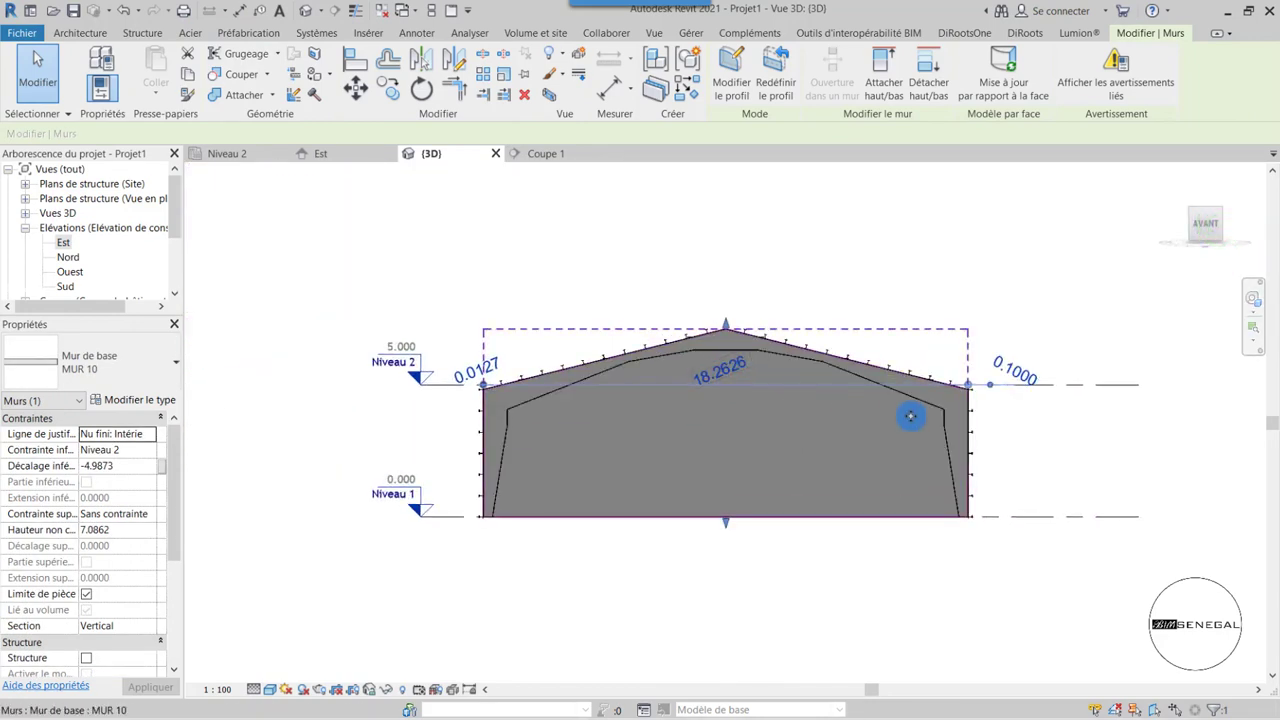
{"action": "left_click", "coordinate": [731, 68]}
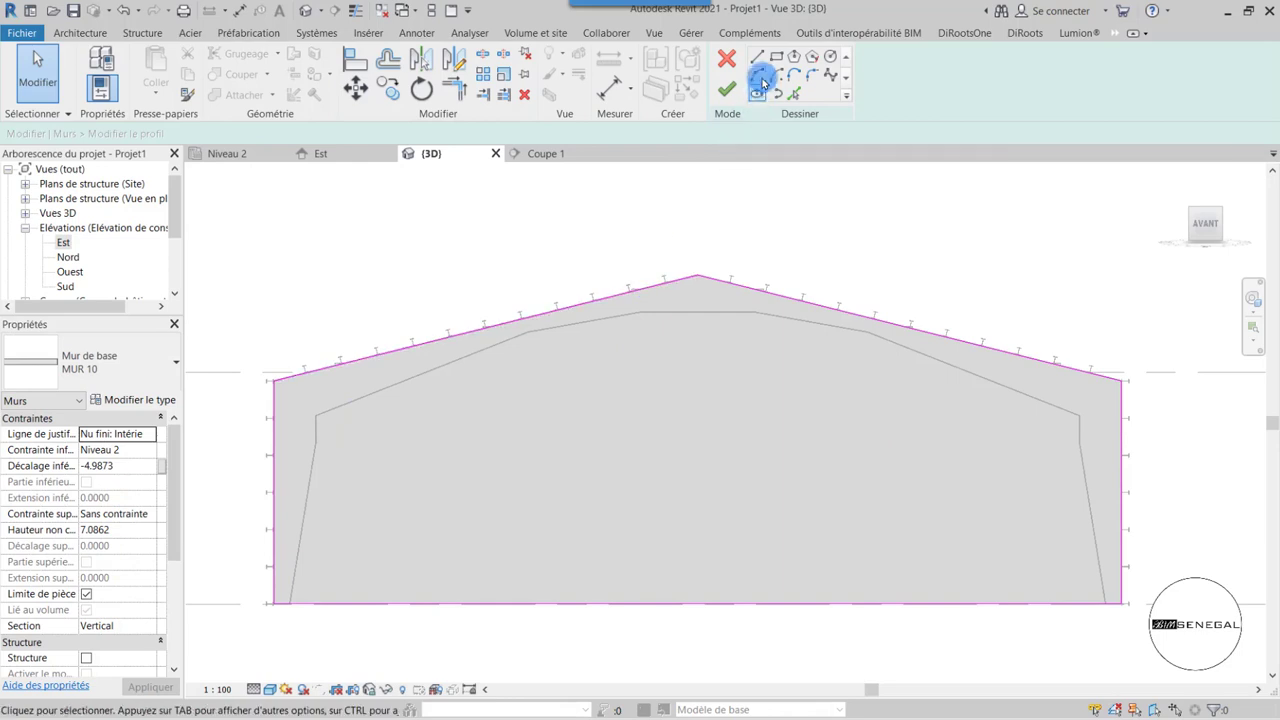
- Pick the portal frame's inner edges (both columns, sloped edges and ridge) as new profile lines
{"action": "left_click", "coordinate": [793, 88]}
{"action": "scroll", "coordinate": [326, 466], "scroll_direction": "up", "scroll_amount": 5}
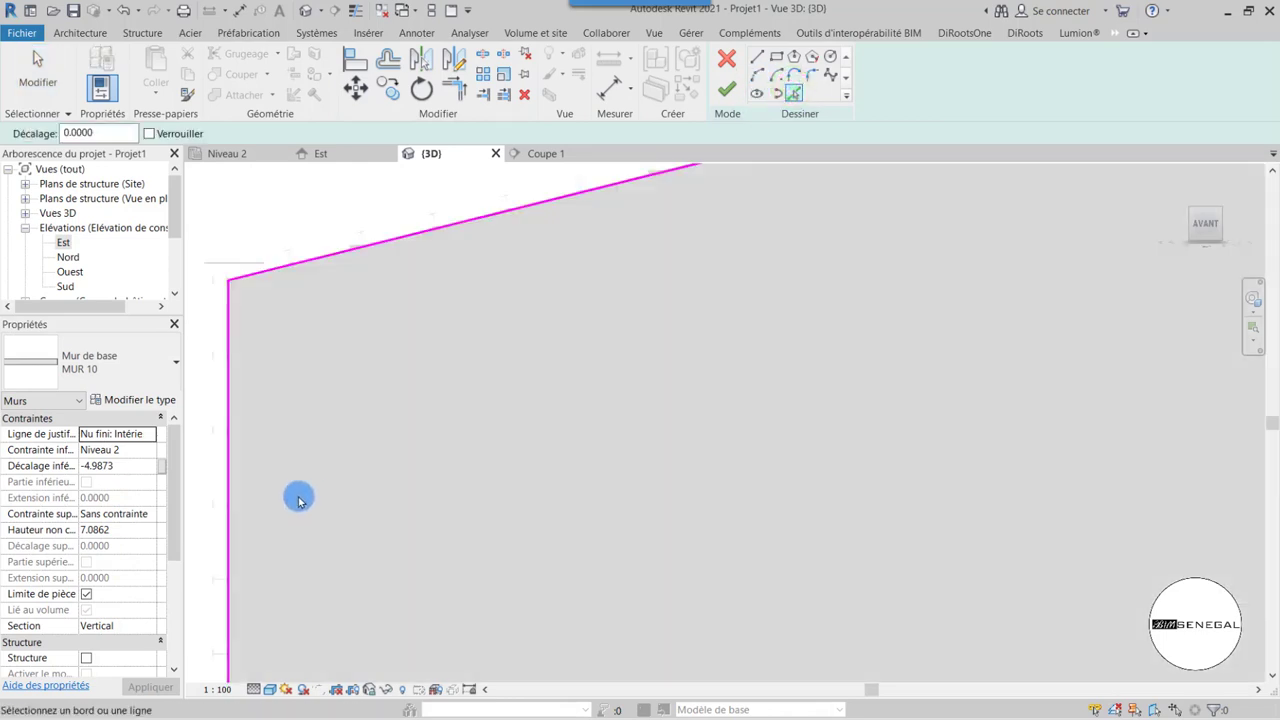
{"action": "left_click", "coordinate": [300, 482]}
{"action": "left_click", "coordinate": [309, 386]}
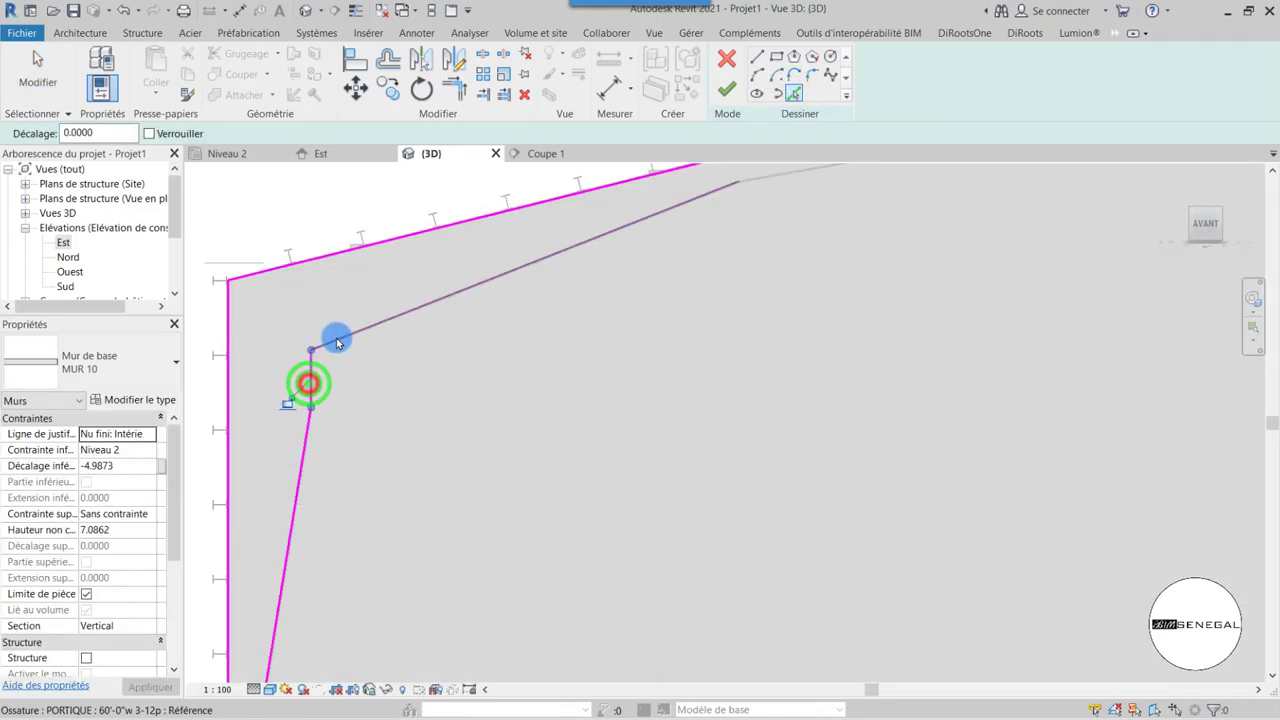
{"action": "left_click", "coordinate": [334, 337]}
{"action": "scroll", "coordinate": [300, 354], "scroll_direction": "down", "scroll_amount": 5}
{"action": "left_click", "coordinate": [542, 277]}
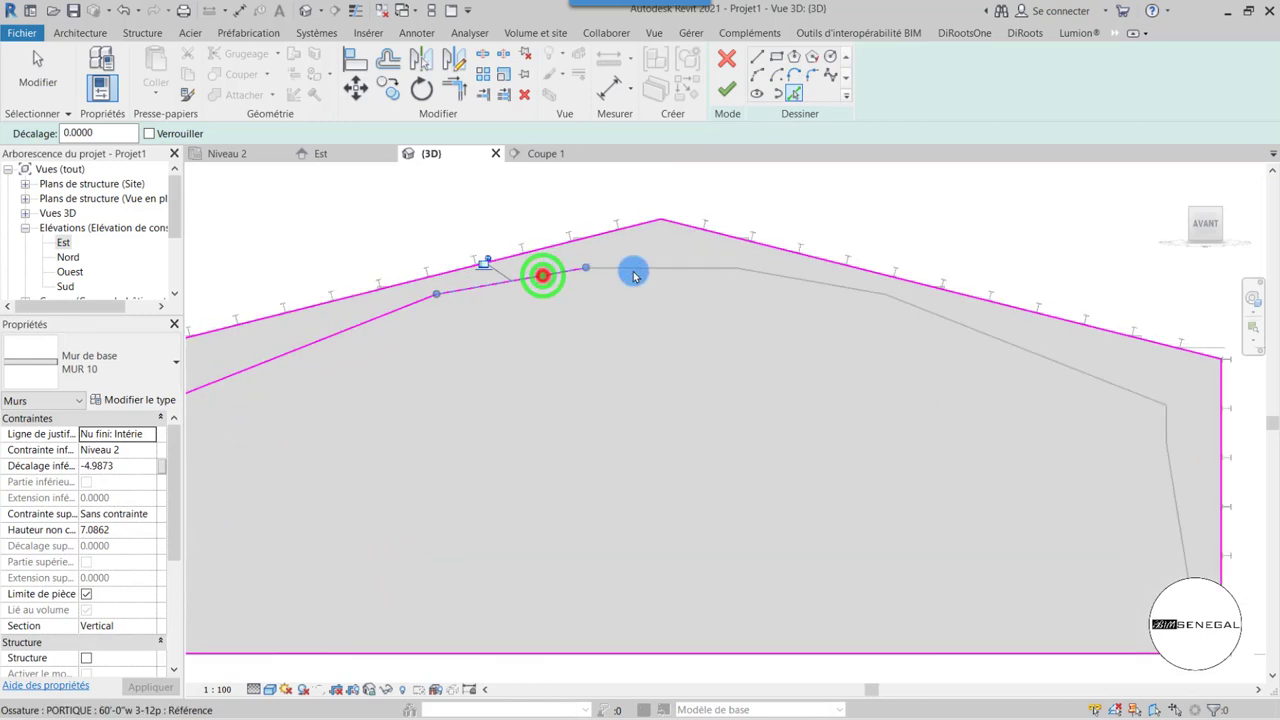
{"action": "left_click", "coordinate": [637, 269]}
{"action": "left_click", "coordinate": [776, 270]}
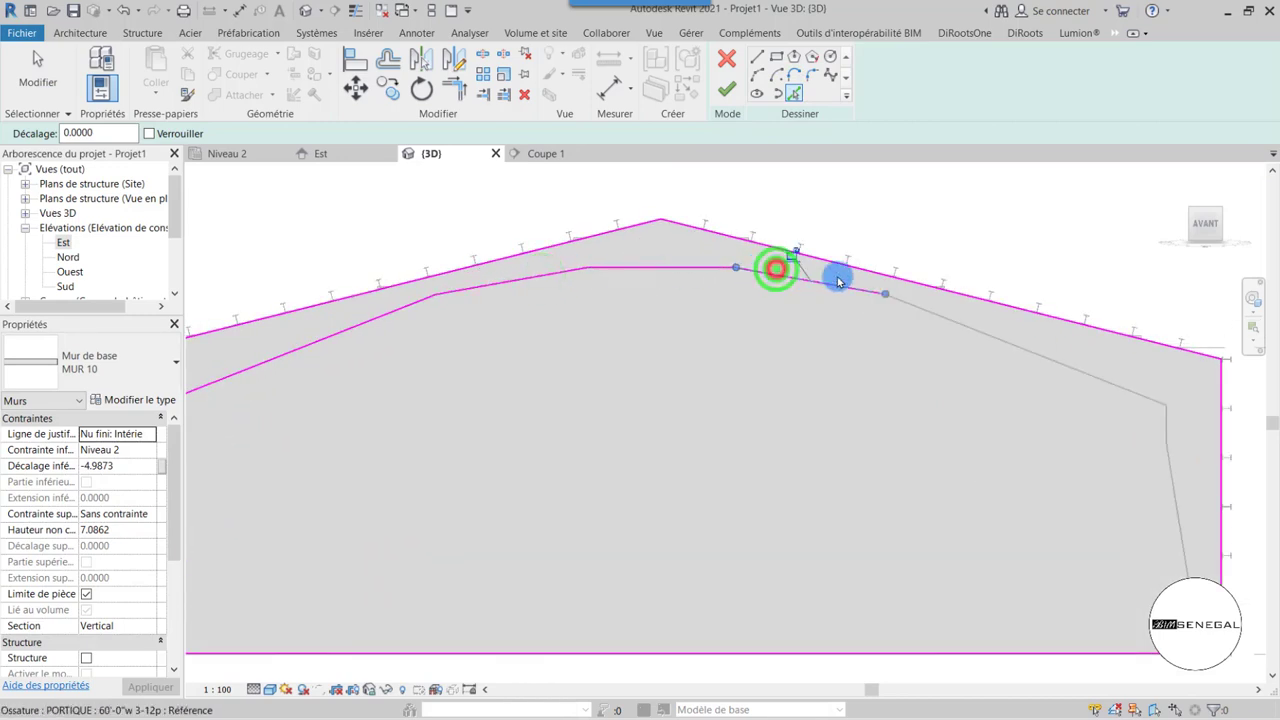
{"action": "left_click", "coordinate": [915, 303]}
{"action": "scroll", "coordinate": [971, 363], "scroll_direction": "down", "scroll_amount": 2}
{"action": "left_click", "coordinate": [1121, 481]}
{"action": "scroll", "coordinate": [1121, 478], "scroll_direction": "up", "scroll_amount": 2}
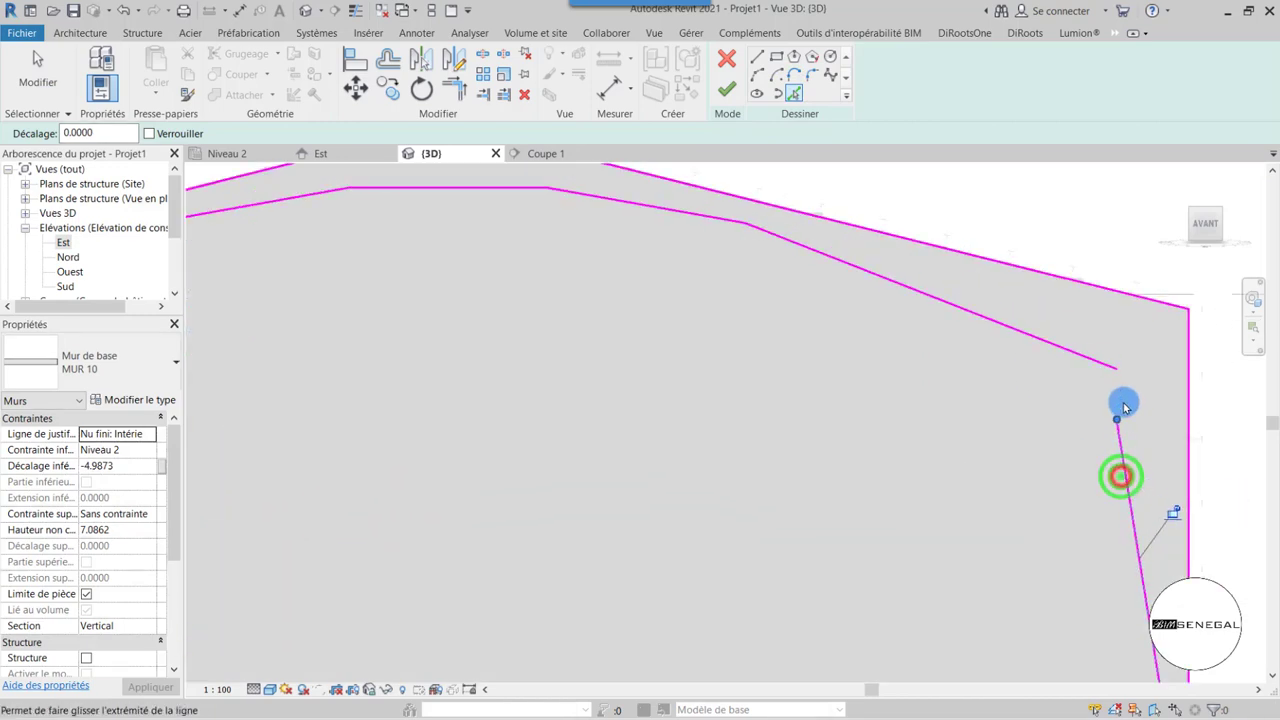
{"action": "scroll", "coordinate": [866, 457], "scroll_direction": "down", "scroll_amount": 4}
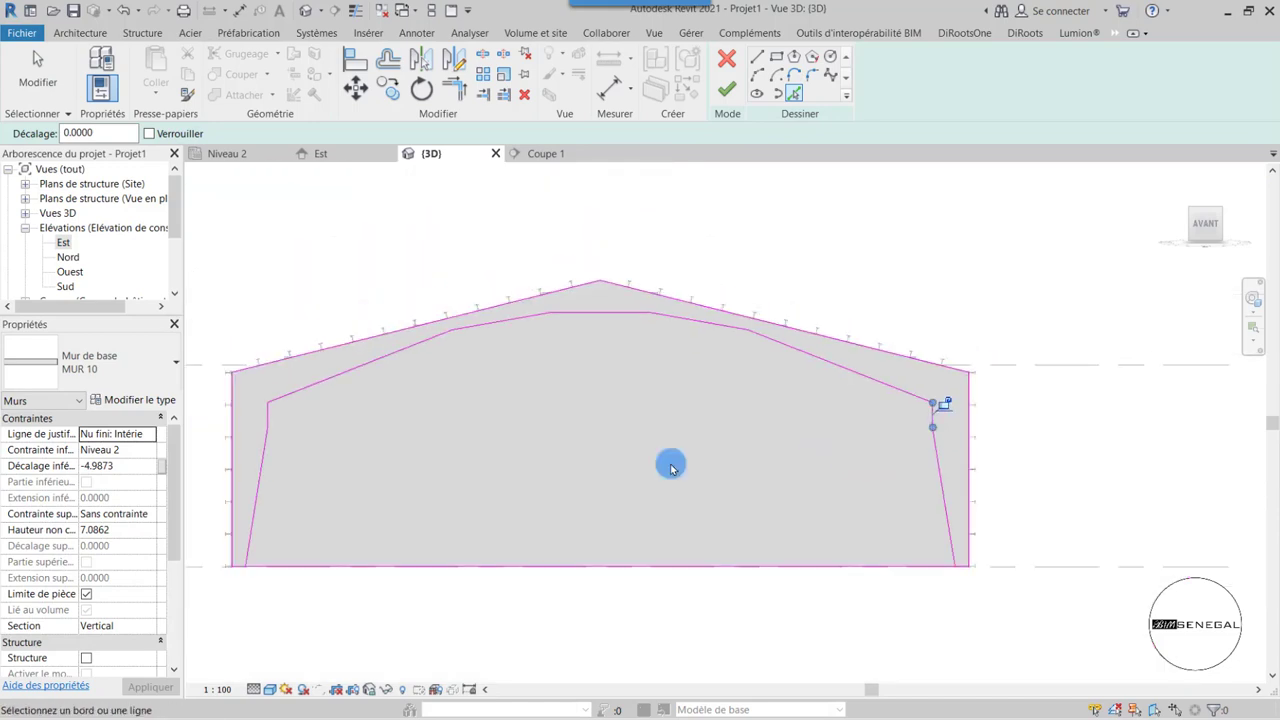
{"action": "scroll", "coordinate": [205, 451], "scroll_direction": "up", "scroll_amount": 1}
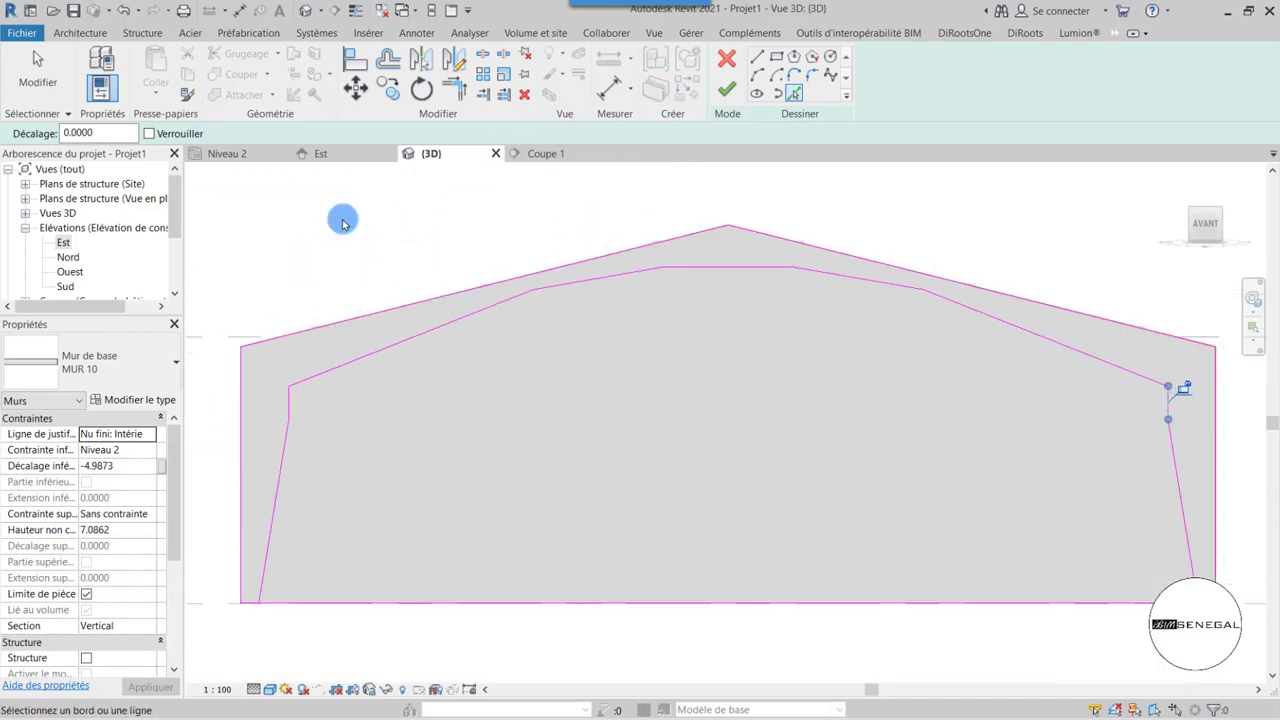
- Trim the left and right edge lines into corners with the base line
{"action": "left_click", "coordinate": [460, 88]}
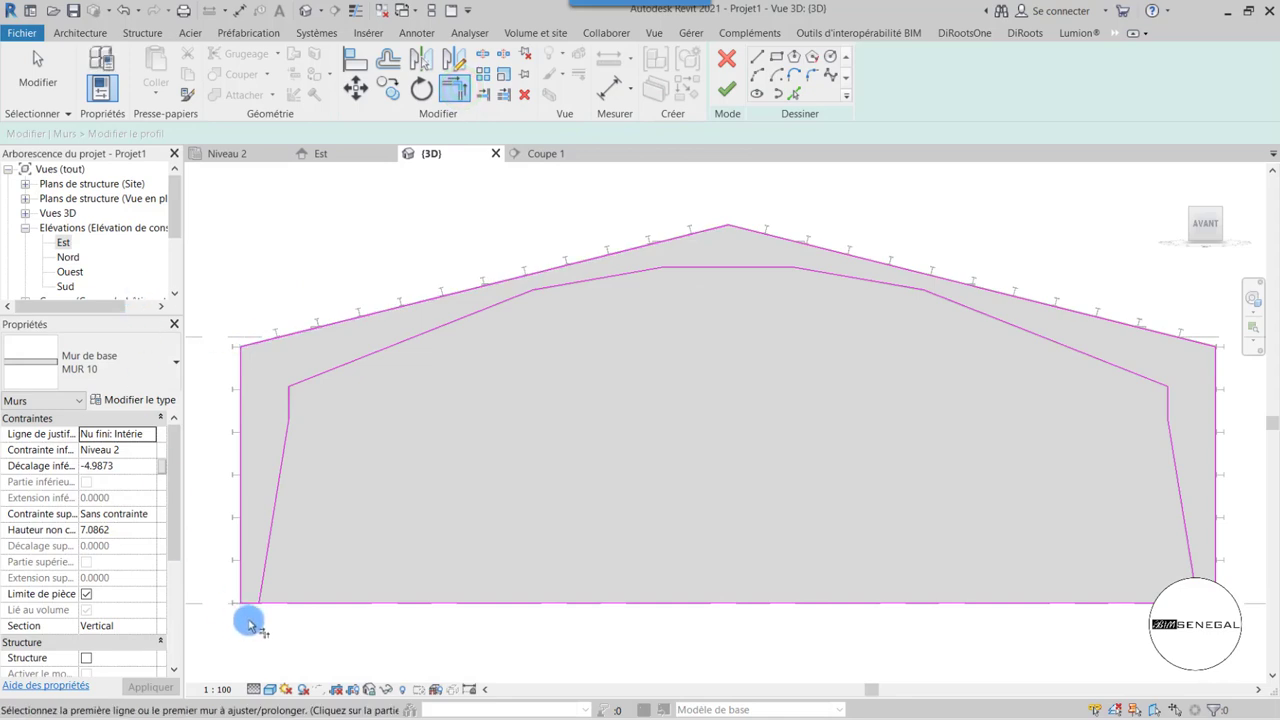
{"action": "left_click", "coordinate": [278, 606]}
{"action": "left_click", "coordinate": [257, 572]}
{"action": "scroll", "coordinate": [376, 428], "scroll_direction": "down", "scroll_amount": 1}
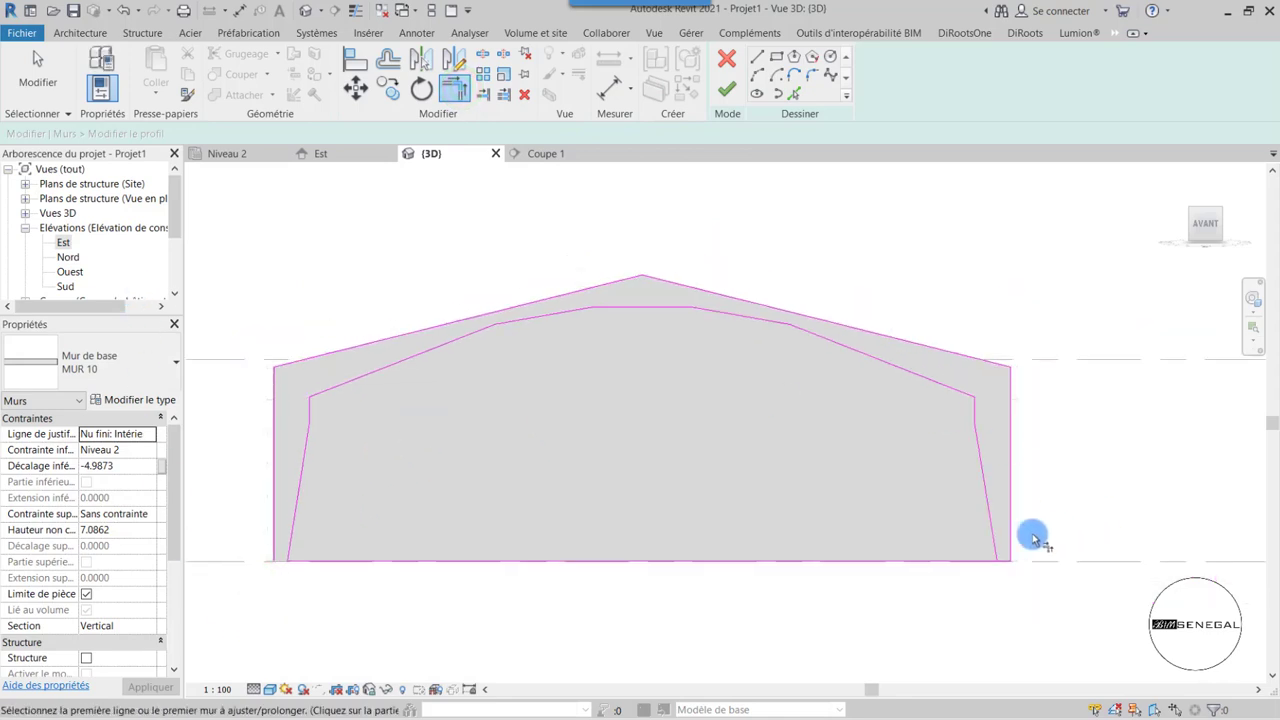
{"action": "left_click", "coordinate": [977, 466]}
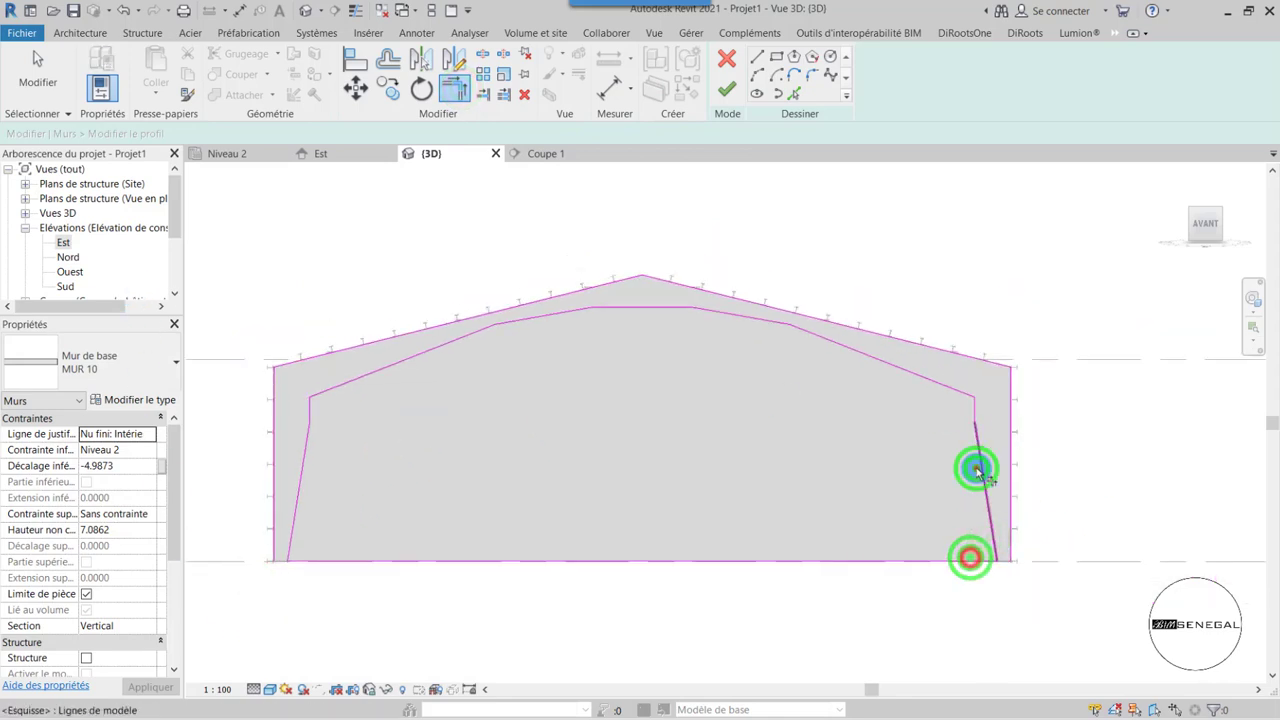
{"action": "left_click", "coordinate": [973, 408]}
{"action": "key", "text": "Escape"}
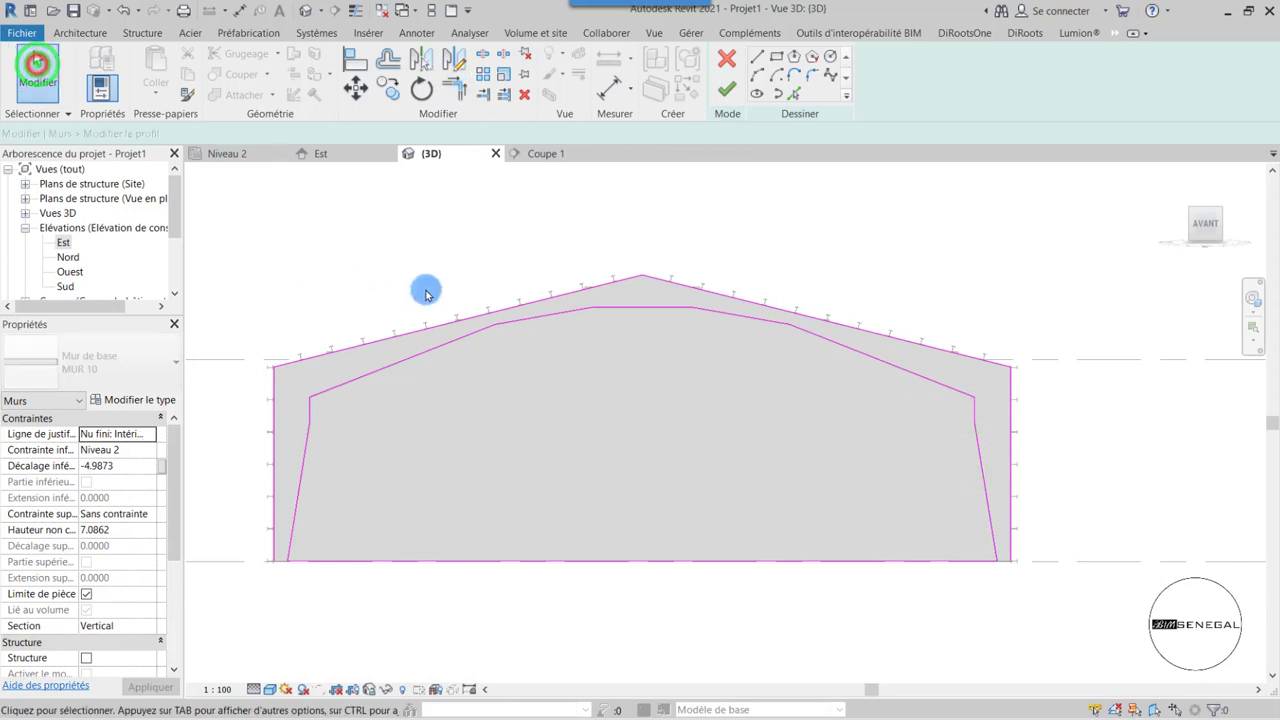
- Select and check the outer roof-slope and vertical sketch lines along the top of the outline
{"action": "left_click", "coordinate": [428, 329]}
{"action": "key", "text": "Escape"}
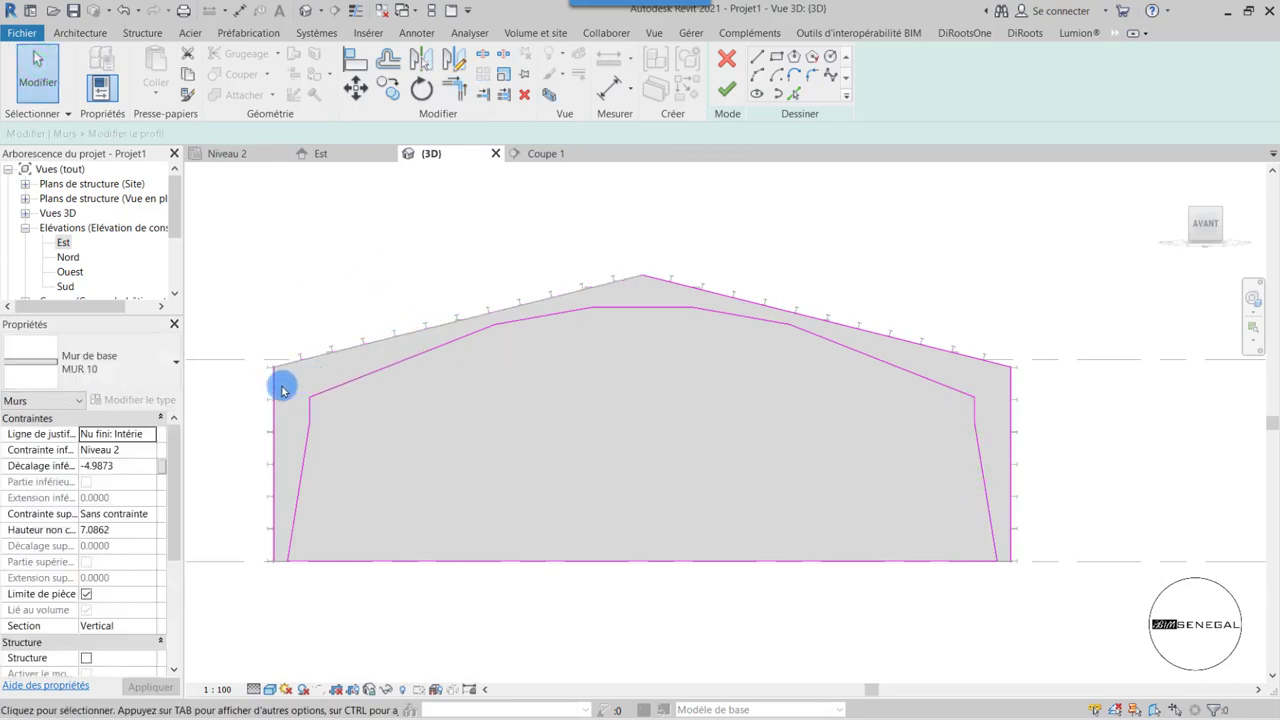
{"action": "left_click", "coordinate": [274, 383]}
{"action": "left_click_drag", "start_coordinate": [350, 347], "coordinate": [687, 297]}
{"action": "left_click", "coordinate": [469, 420]}
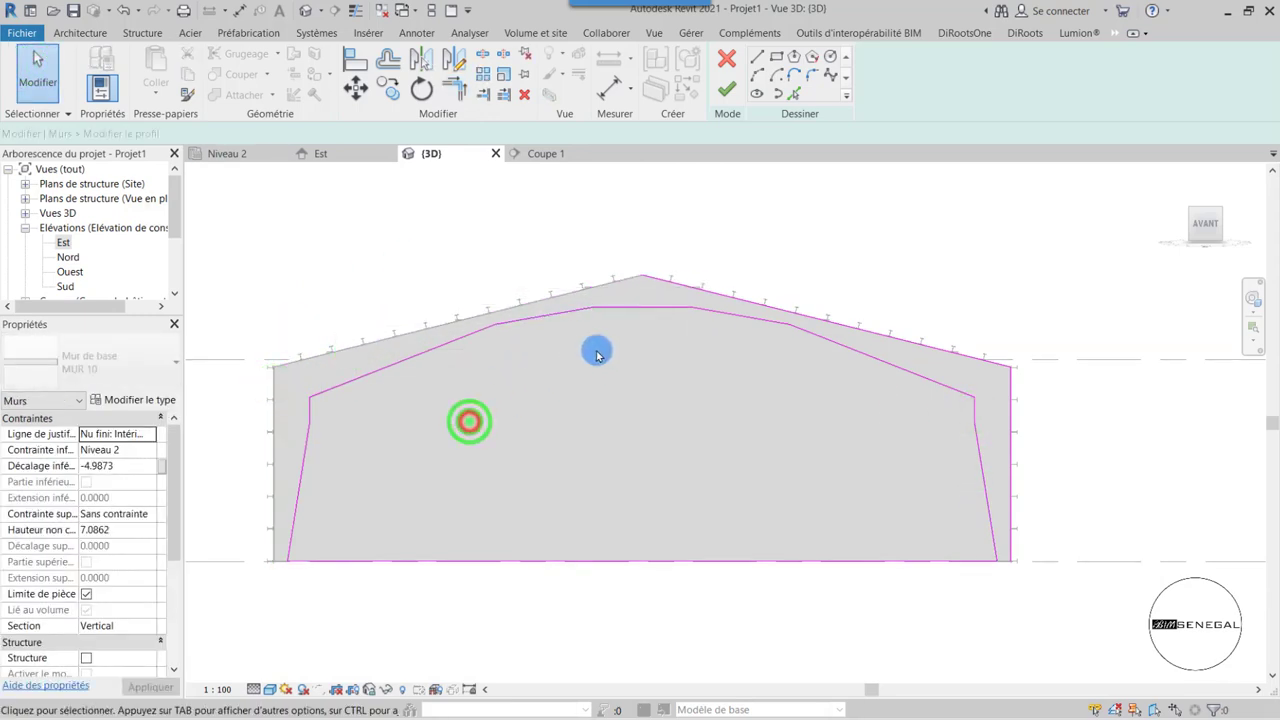
{"action": "left_click", "coordinate": [675, 280]}
{"action": "left_click", "coordinate": [811, 294]}
{"action": "left_click", "coordinate": [840, 229]}
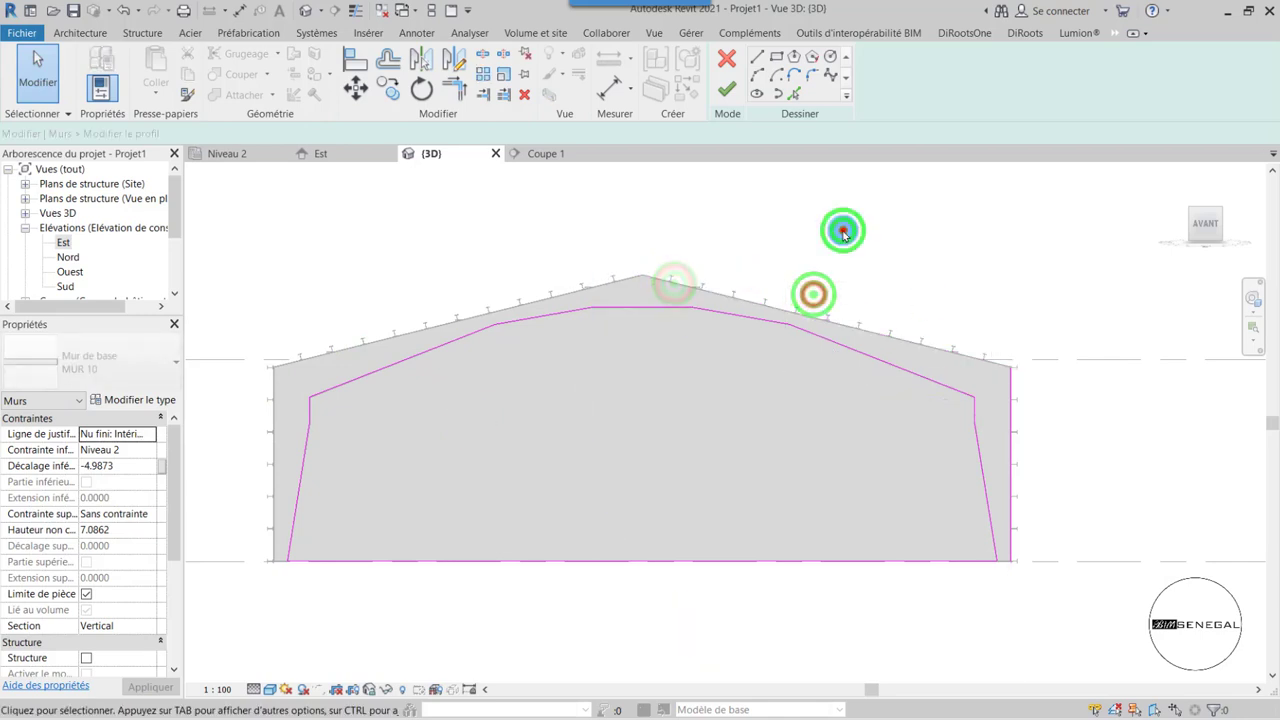
{"action": "left_click", "coordinate": [1005, 390]}
{"action": "left_click", "coordinate": [1020, 286]}
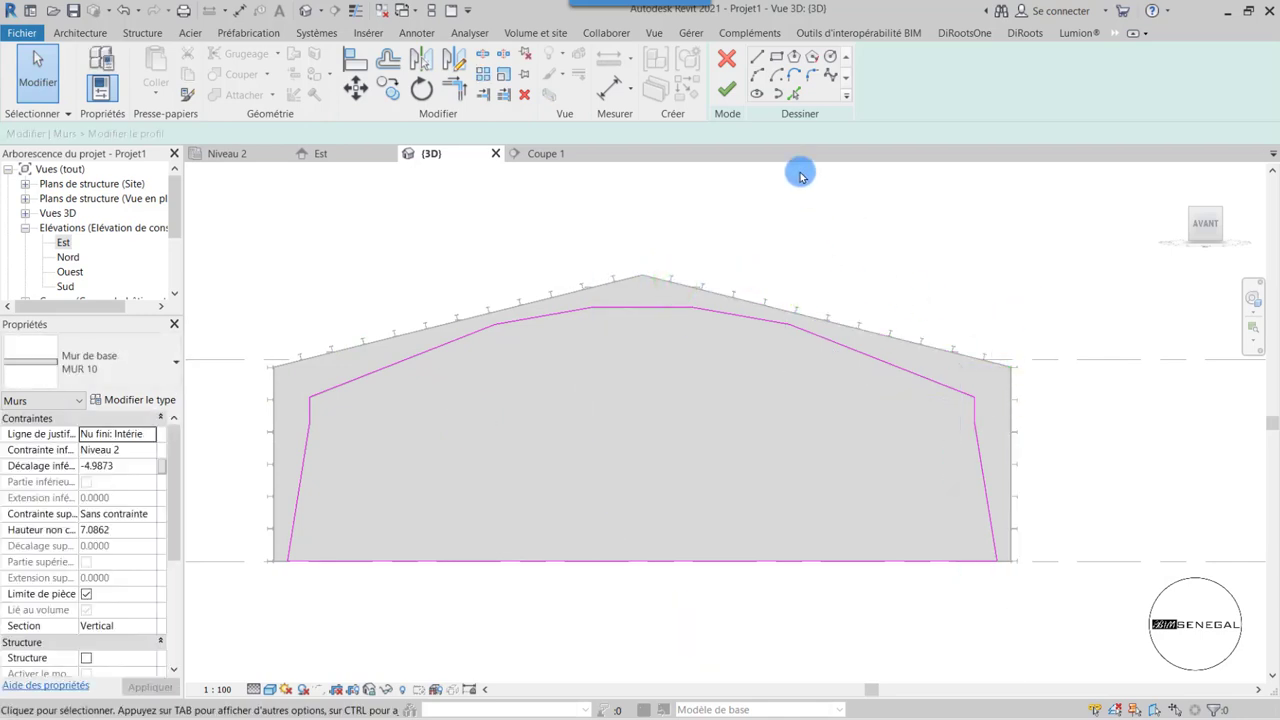
- Finish the profile sketch and shift the gable wall by its 0.1 edge offset
{"action": "left_click", "coordinate": [731, 87]}
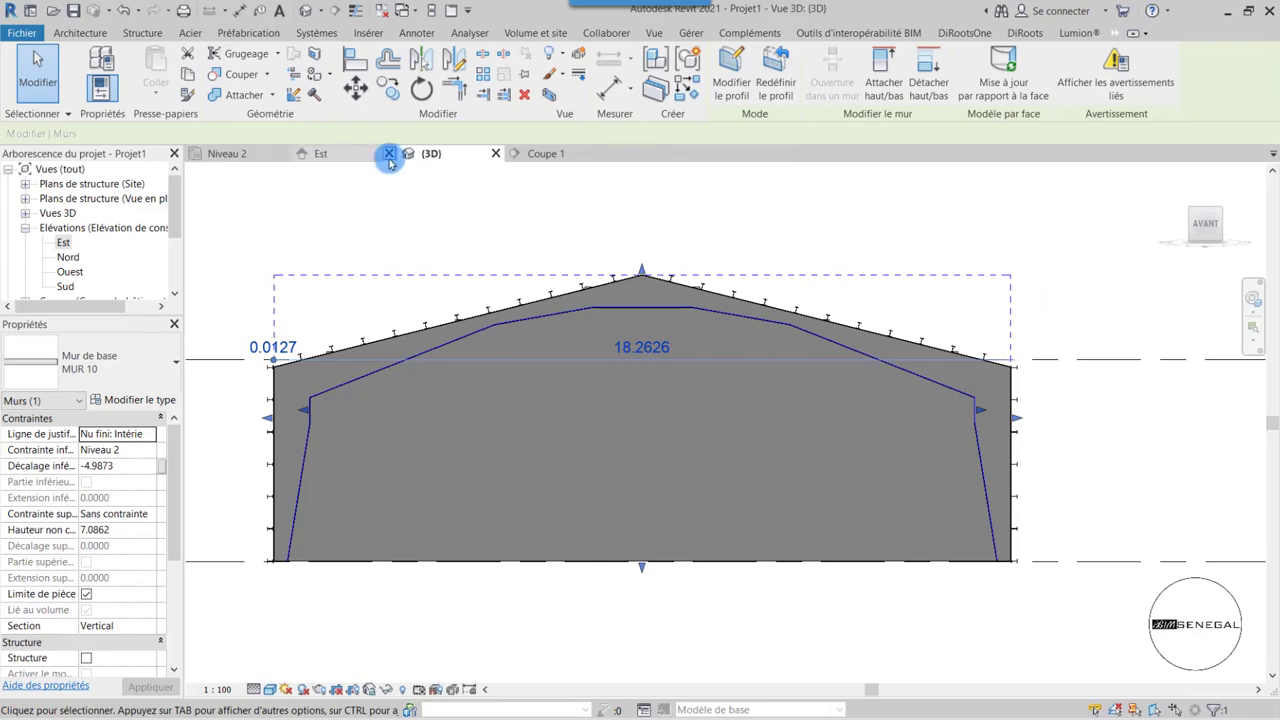
{"action": "left_click", "coordinate": [1192, 214]}
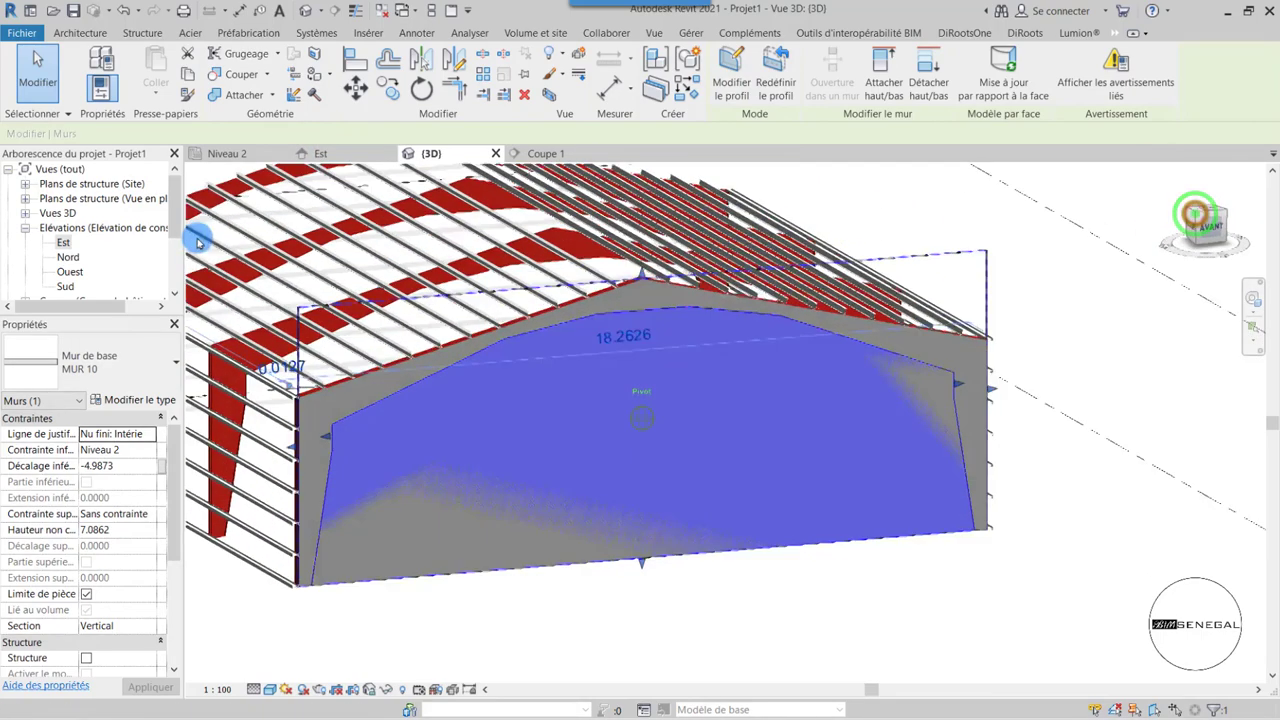
{"action": "left_click", "coordinate": [921, 558]}
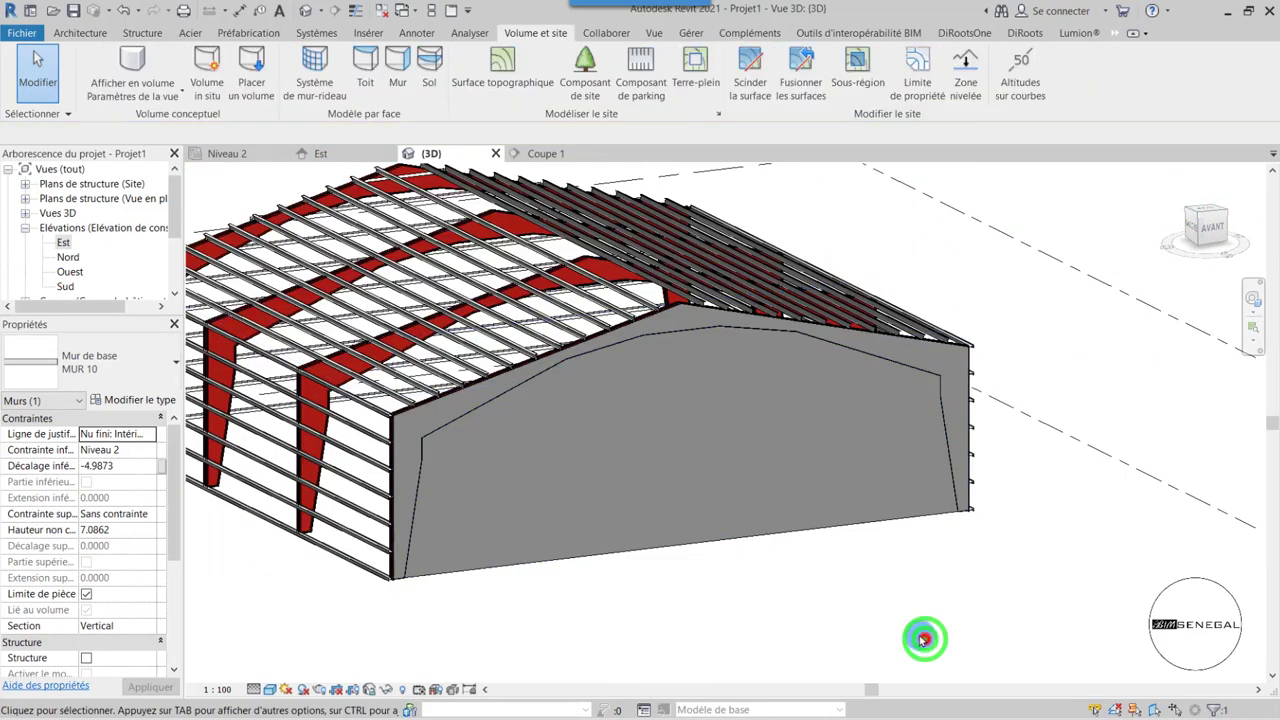
{"action": "left_click", "coordinate": [751, 438]}
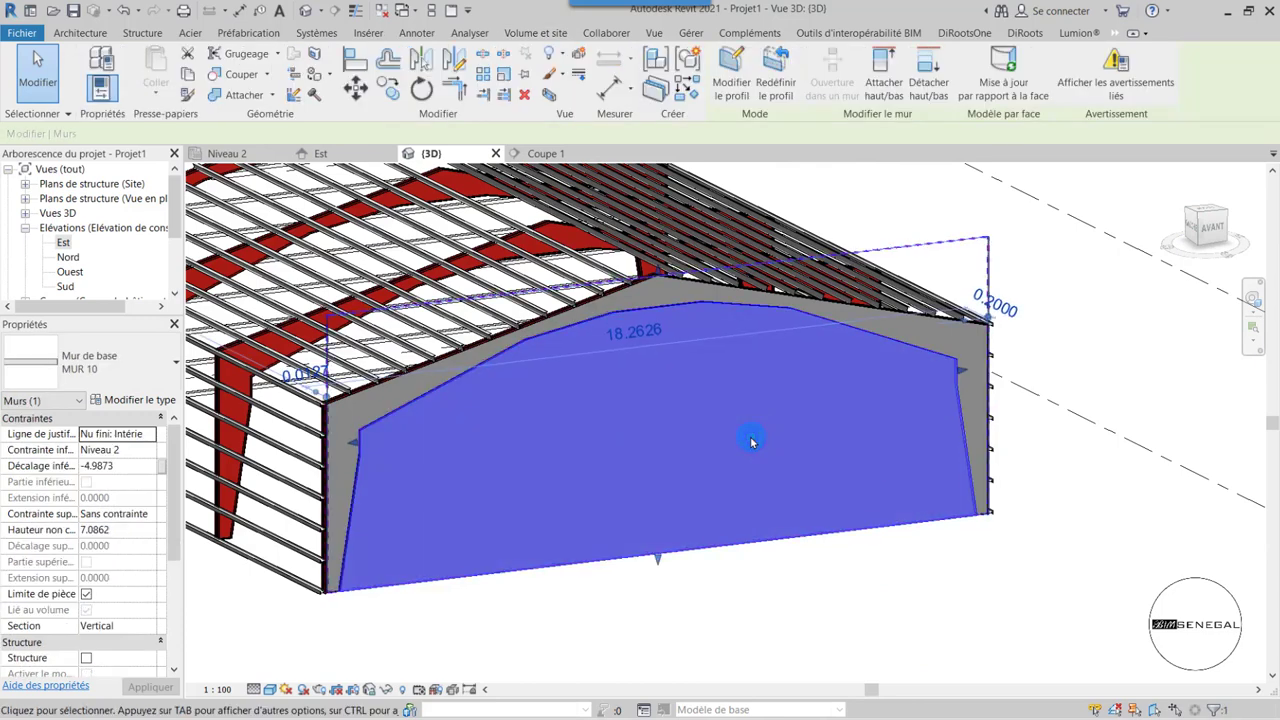
{"action": "key", "text": "Up"}
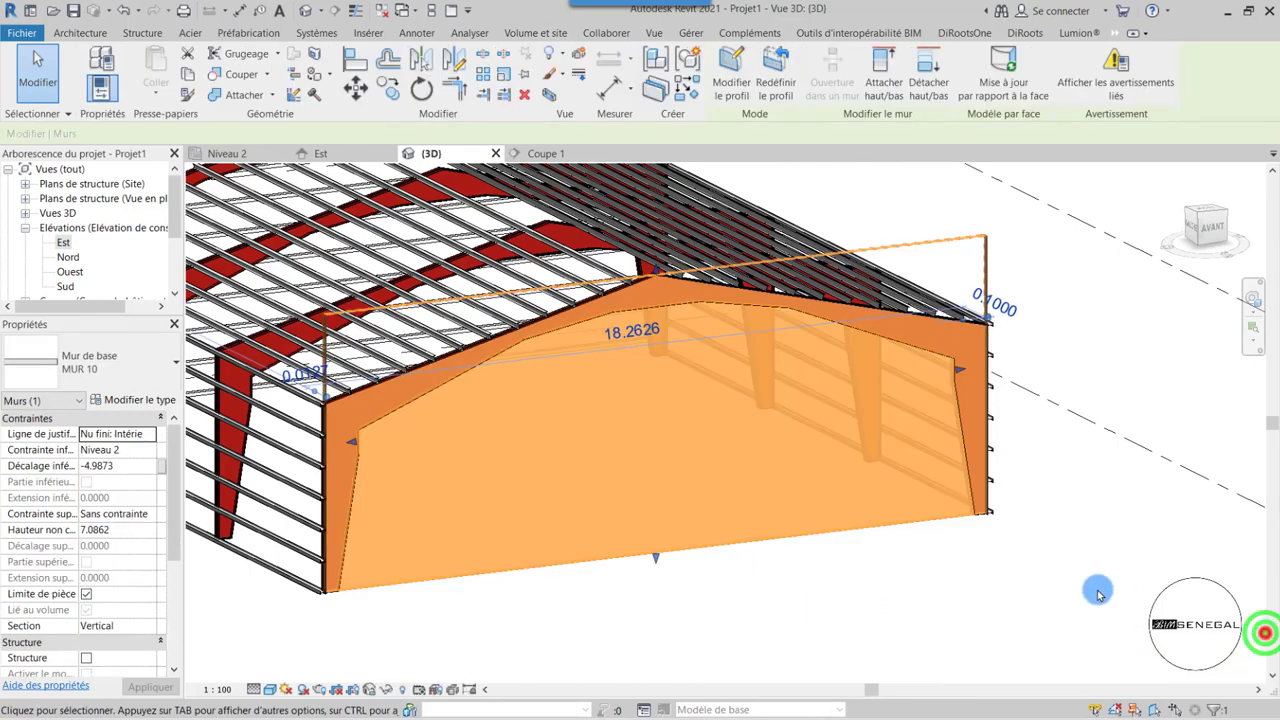
{"action": "left_click", "coordinate": [1027, 598]}
- Attach the gable wall's top to the roof and orbit to check it against the purlins
{"action": "left_click", "coordinate": [695, 438]}
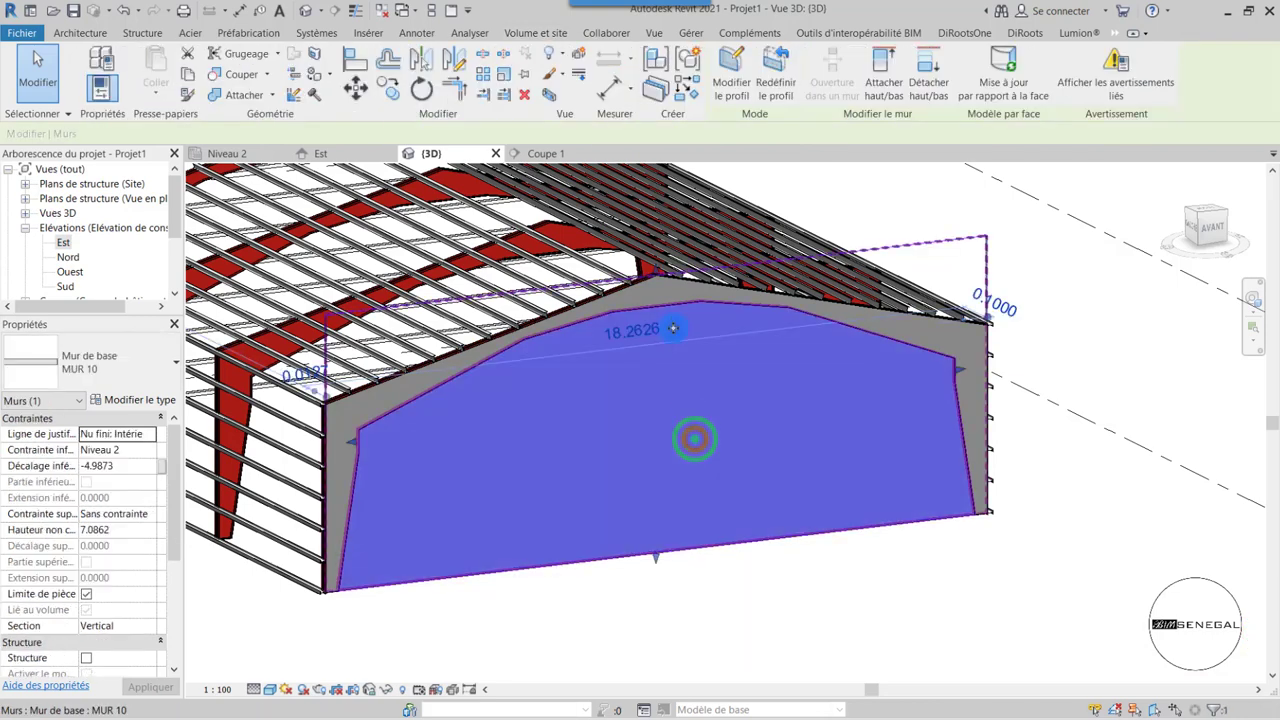
{"action": "left_click", "coordinate": [657, 274]}
{"action": "left_click", "coordinate": [808, 618]}
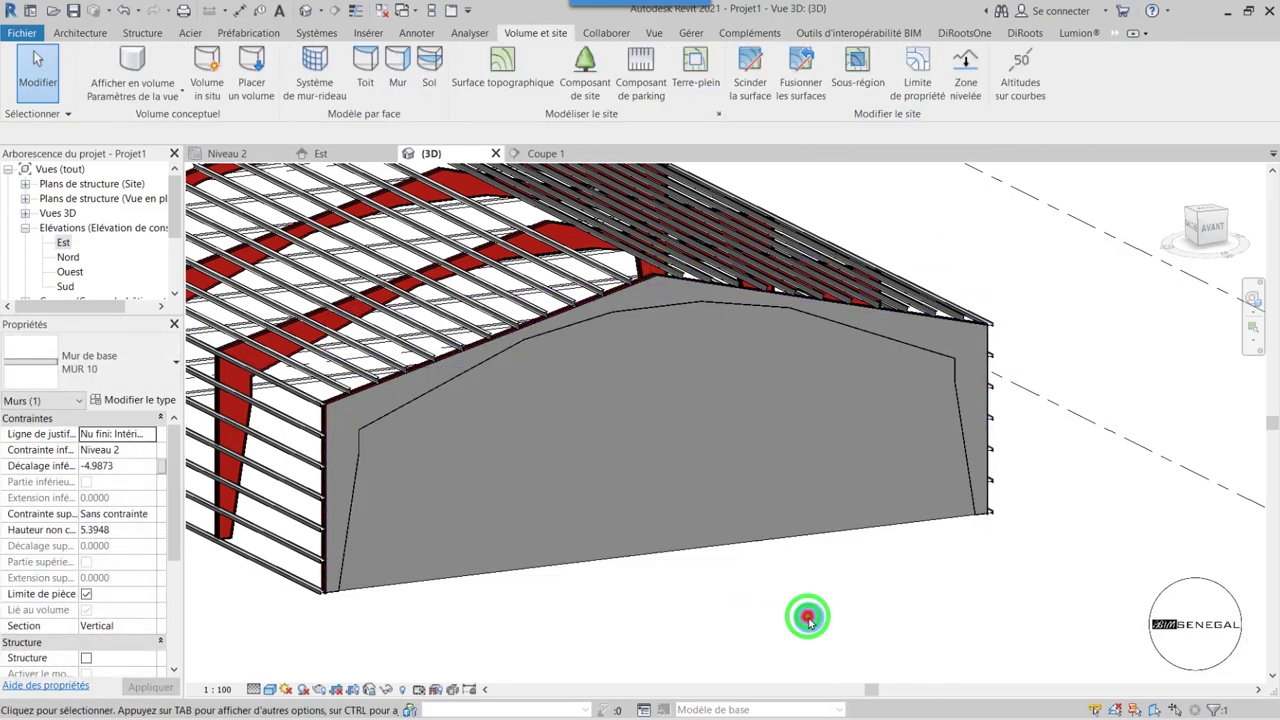
{"action": "left_click", "coordinate": [690, 466]}
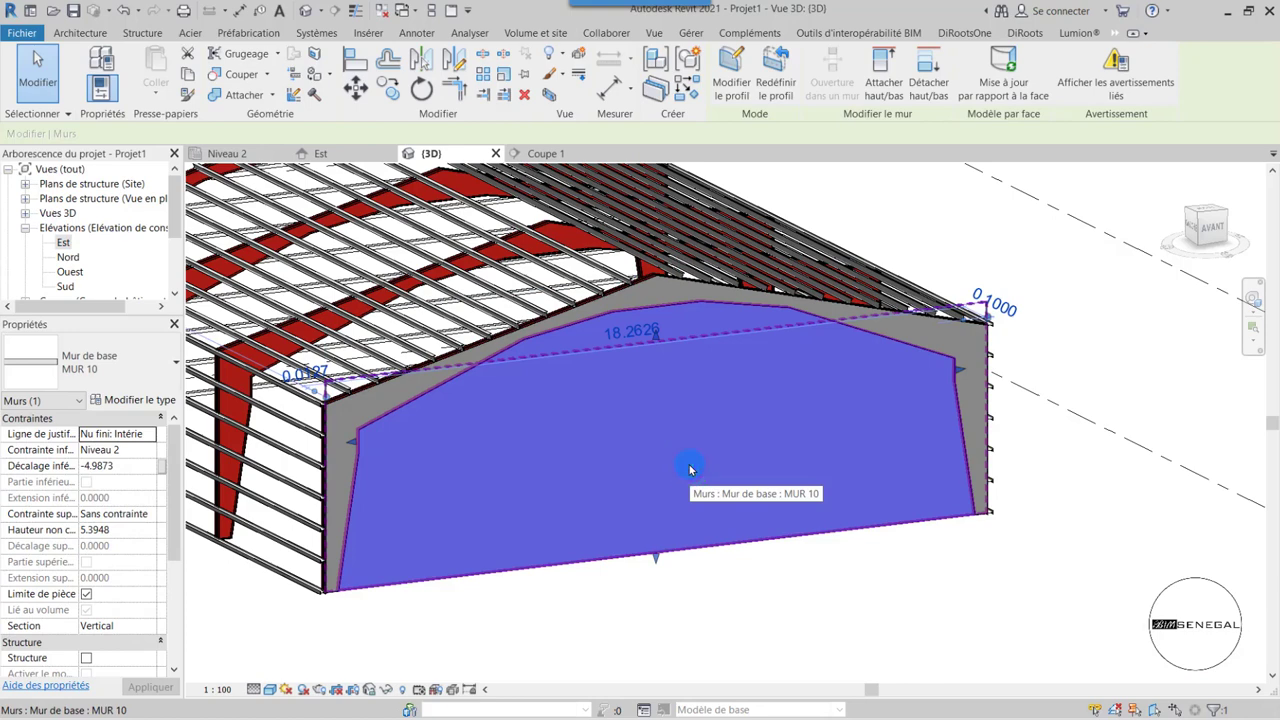
{"action": "left_click", "coordinate": [660, 293]}
{"action": "left_click", "coordinate": [810, 668]}
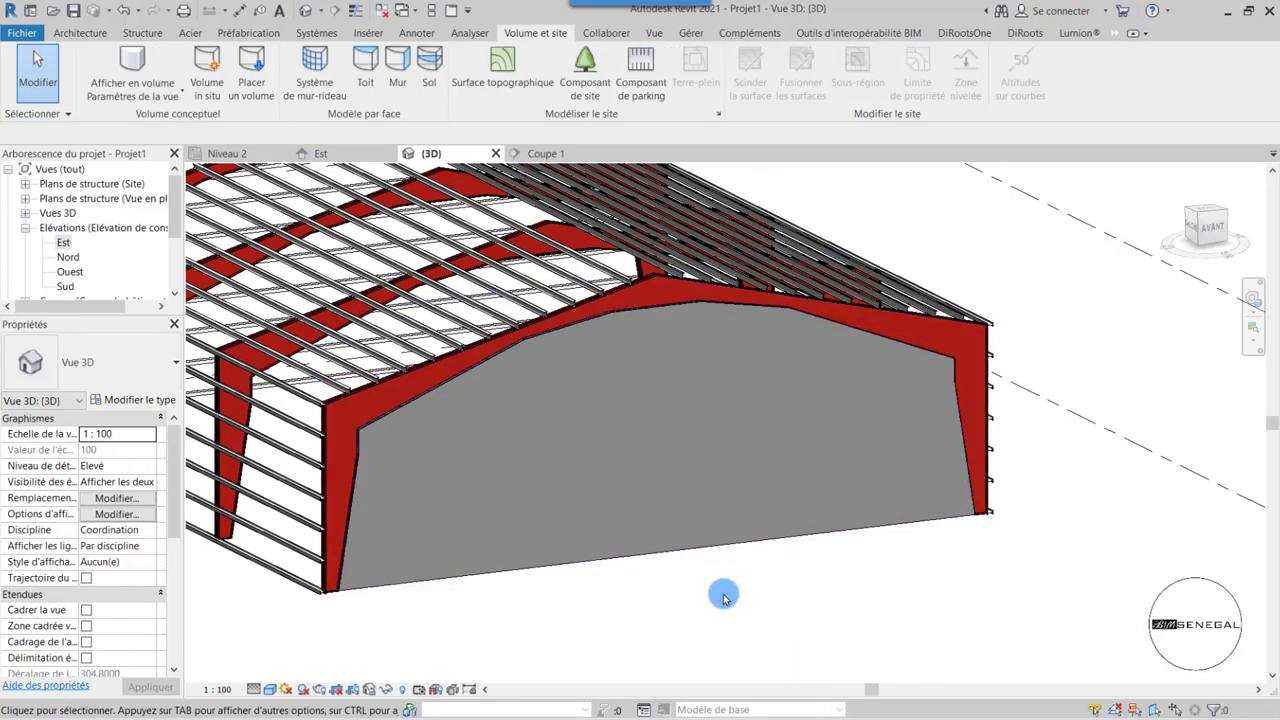
{"action": "middle_click_drag", "start_coordinate": [724, 597], "coordinate": [637, 638], "text": "shift"}
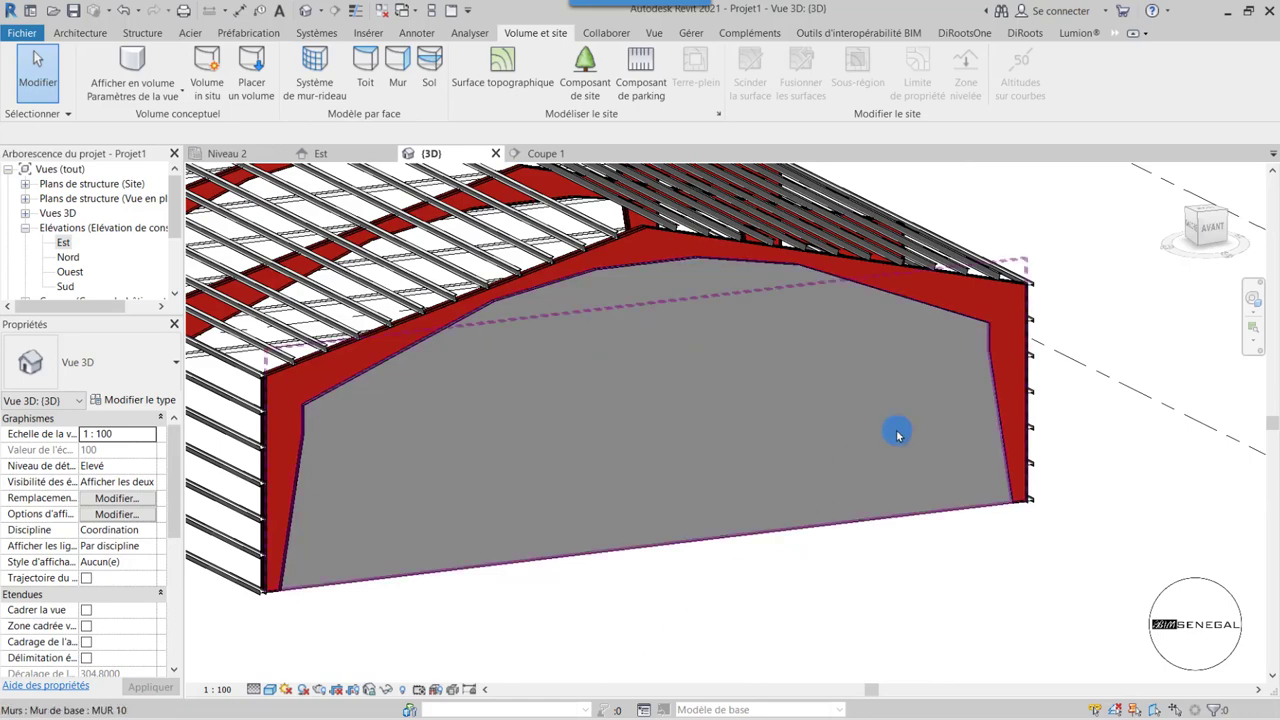
{"action": "left_click", "coordinate": [1212, 226]}
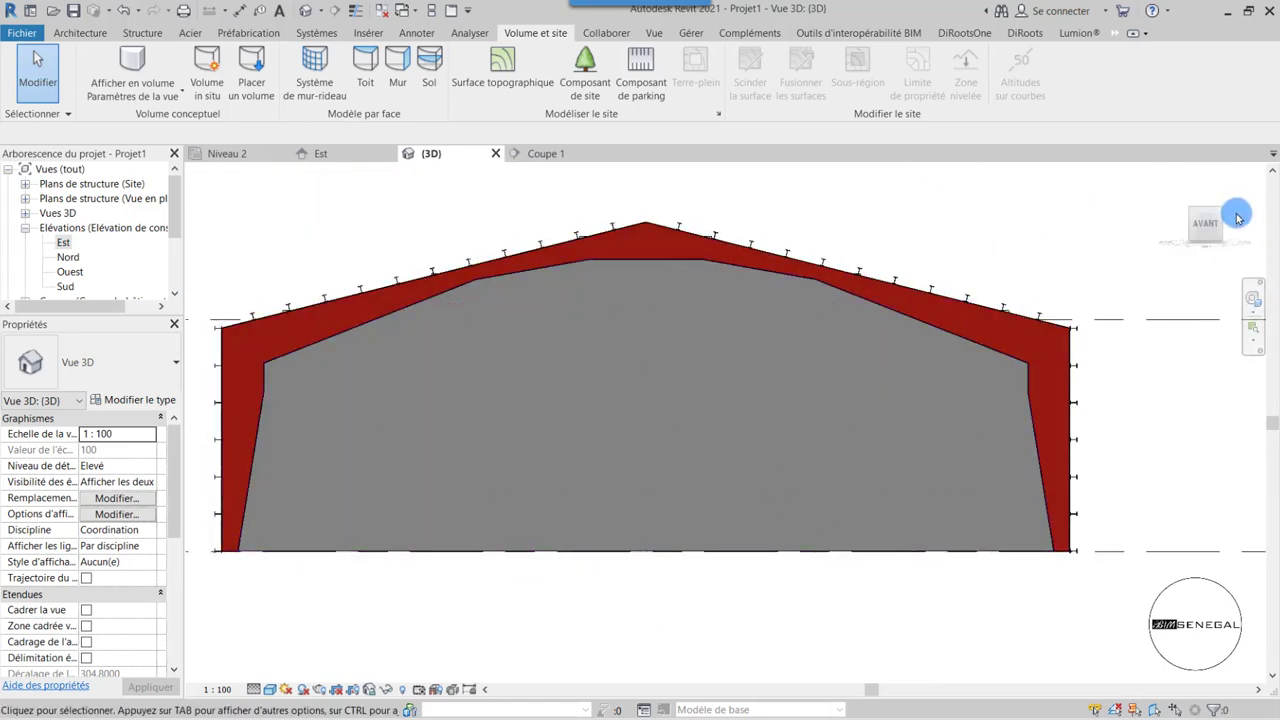
{"action": "left_click_drag", "start_coordinate": [1205, 225], "coordinate": [1235, 250]}
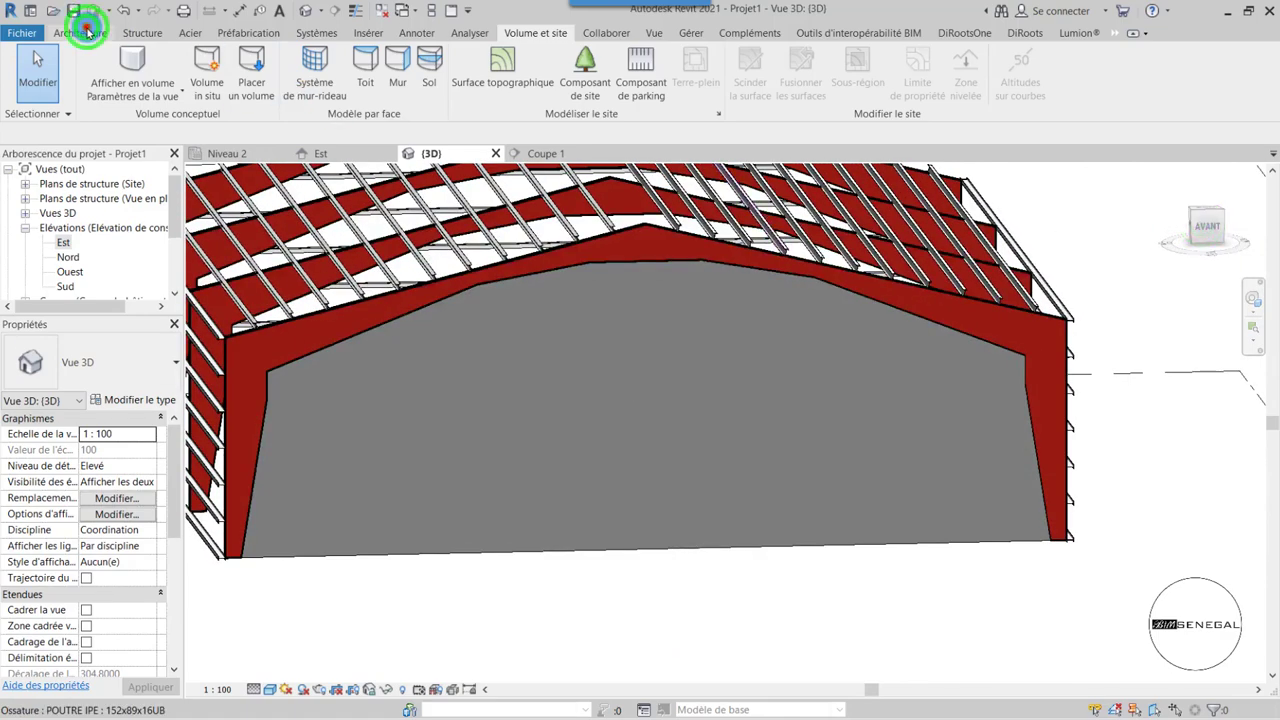
- Place an M_Porte-Ouverture 0915 x 2134mm door centred in the gable wall, 8.6738 from each side
{"action": "left_click", "coordinate": [88, 32]}
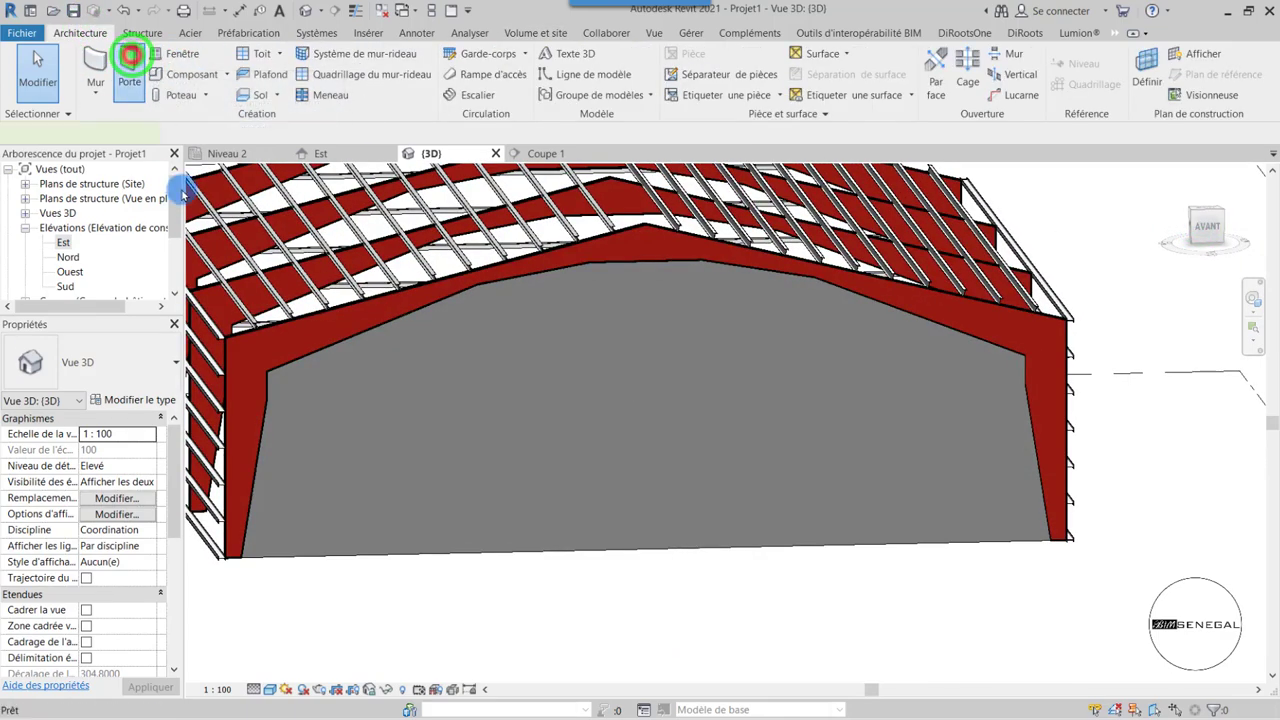
{"action": "left_click", "coordinate": [130, 355]}
{"action": "left_click", "coordinate": [130, 355]}
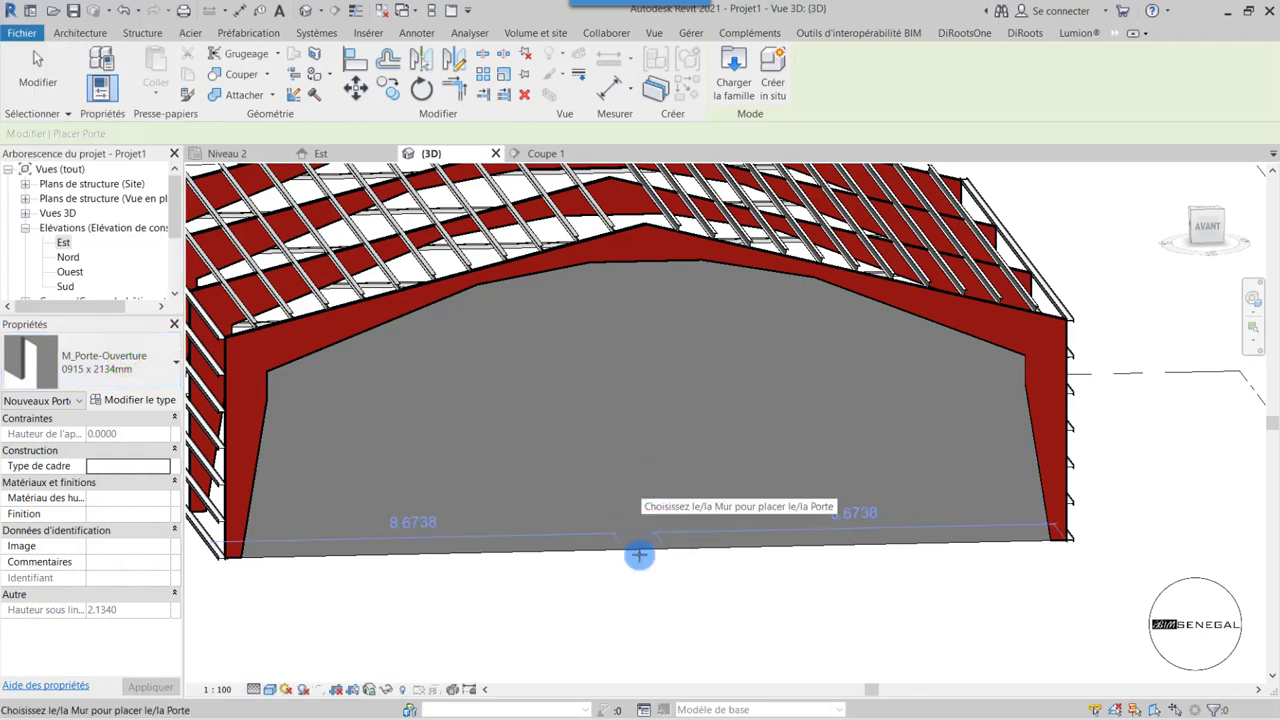
{"action": "scroll", "coordinate": [639, 555], "scroll_direction": "down", "scroll_amount": 2}
{"action": "left_click", "coordinate": [649, 504]}
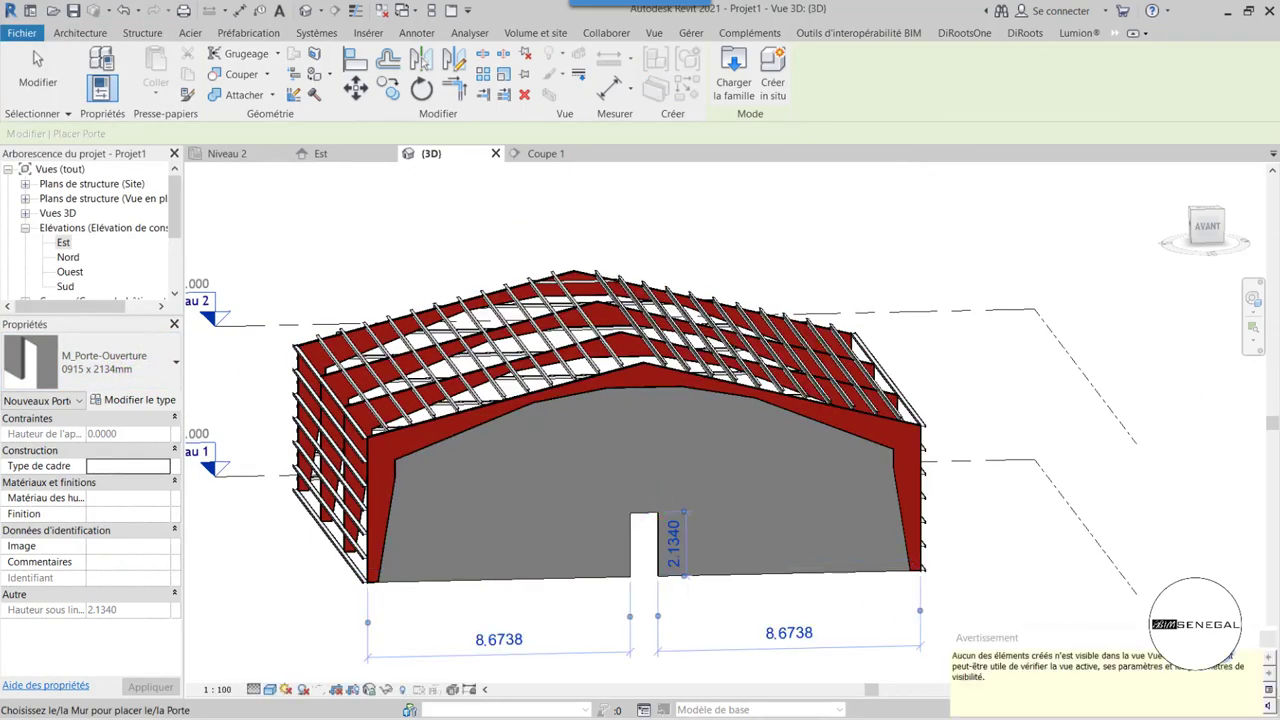
{"action": "scroll", "coordinate": [680, 543], "scroll_direction": "up", "scroll_amount": 3}
{"action": "left_click", "coordinate": [37, 62]}
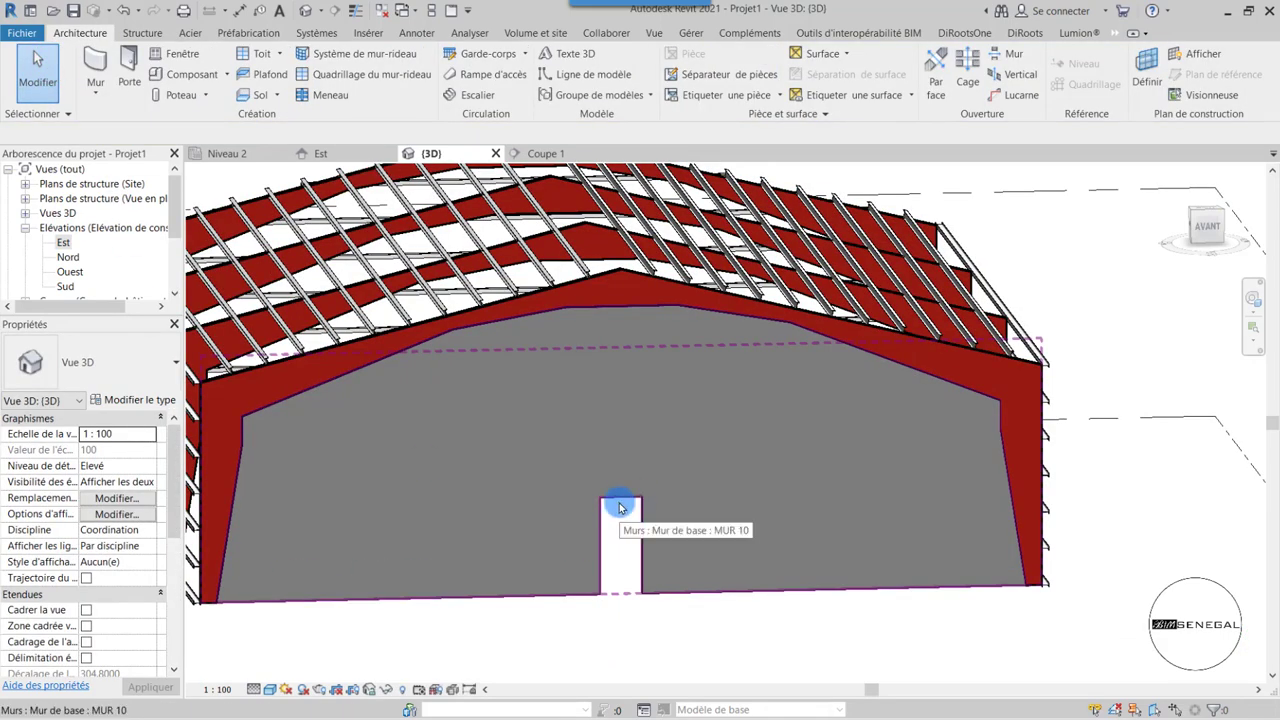
- Check the gable wall, then begin window-selecting the model
{"action": "left_click", "coordinate": [609, 591]}
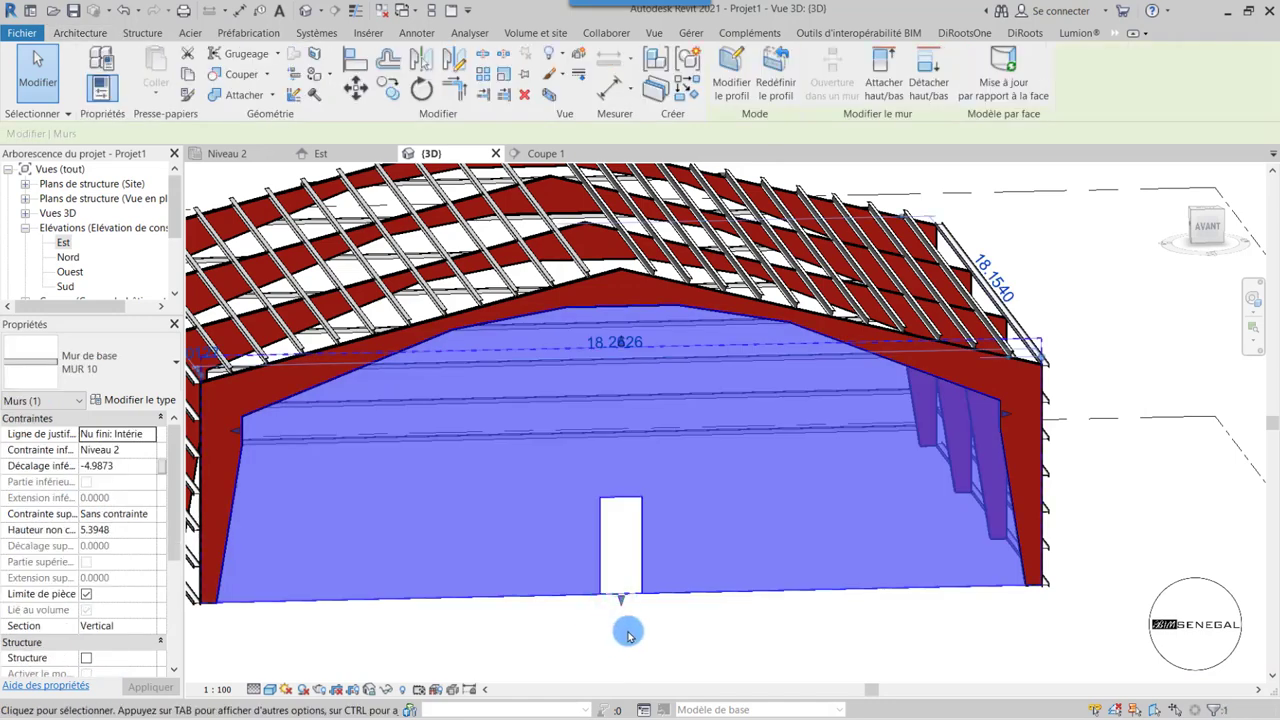
{"action": "left_click", "coordinate": [628, 634]}
{"action": "scroll", "coordinate": [466, 260], "scroll_direction": "down", "scroll_amount": 3}
{"action": "left_click_drag", "start_coordinate": [445, 233], "coordinate": [720, 668]}
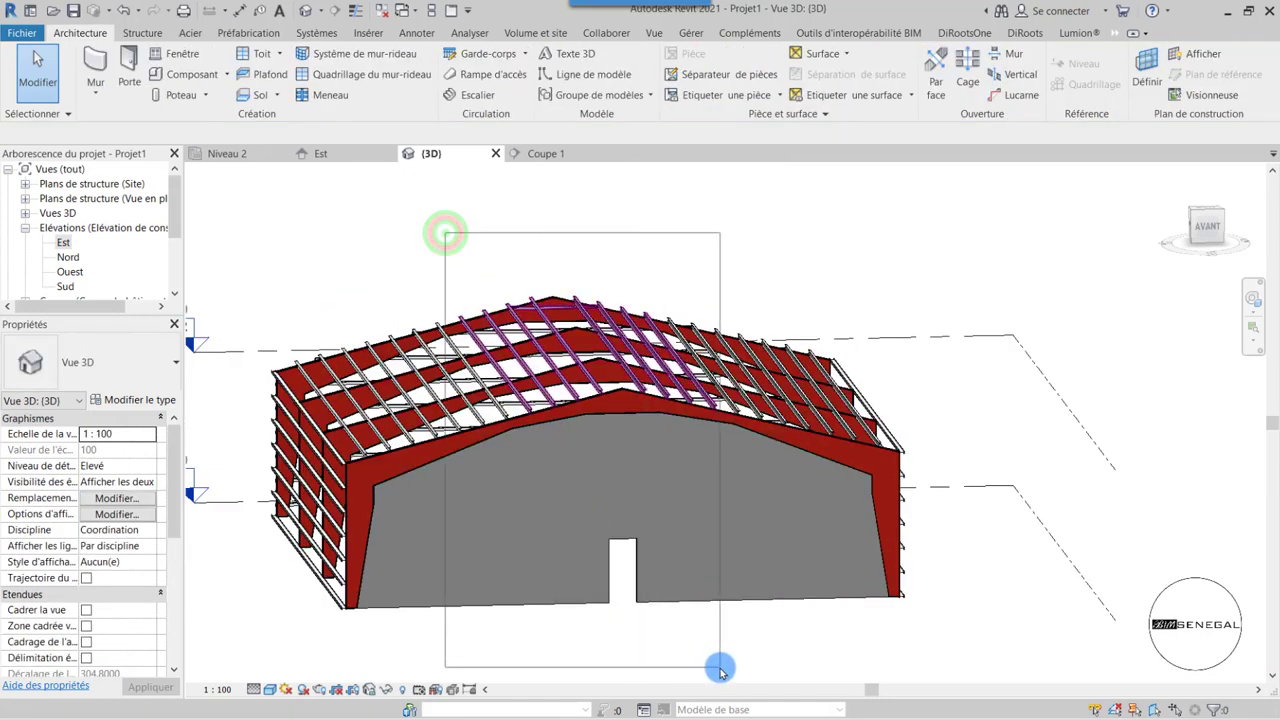
- Window-select the model, clear all categories in the Filter, then undo the small door placement
{"action": "scroll", "coordinate": [480, 257], "scroll_direction": "down", "scroll_amount": 2}
{"action": "left_click_drag", "start_coordinate": [292, 232], "coordinate": [997, 680]}
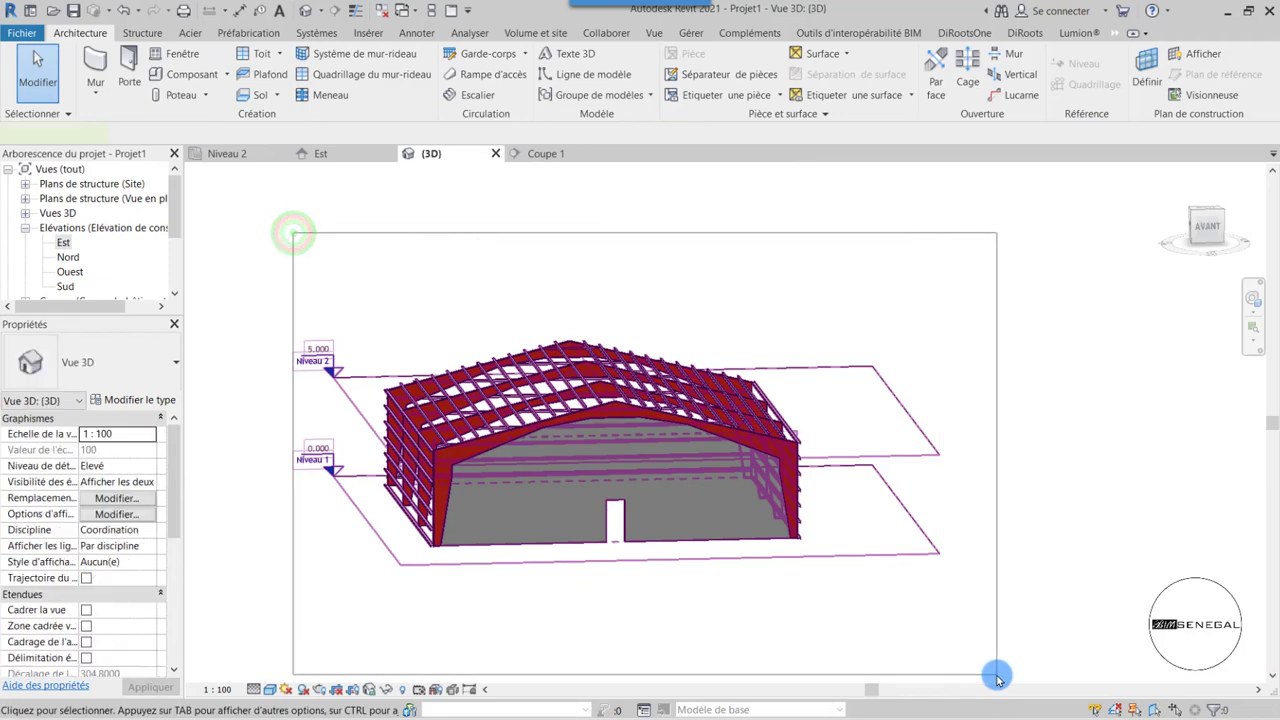
{"action": "left_click", "coordinate": [734, 63]}
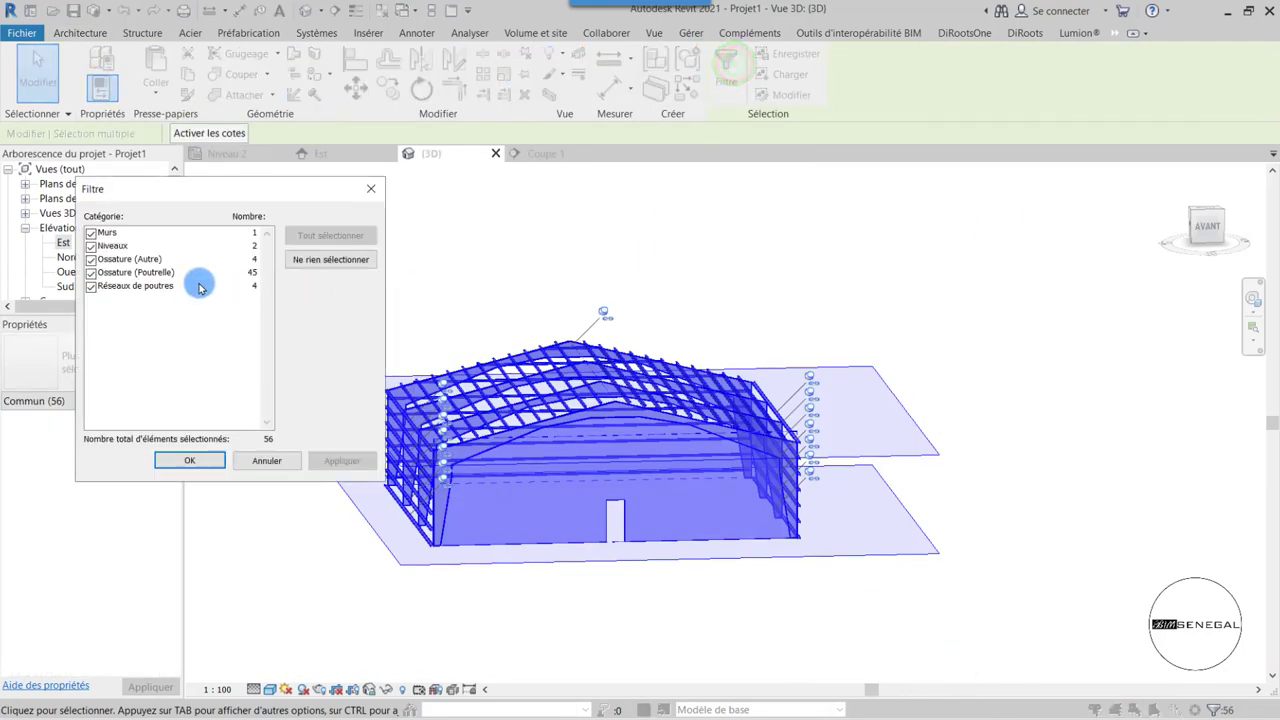
{"action": "left_click", "coordinate": [331, 262]}
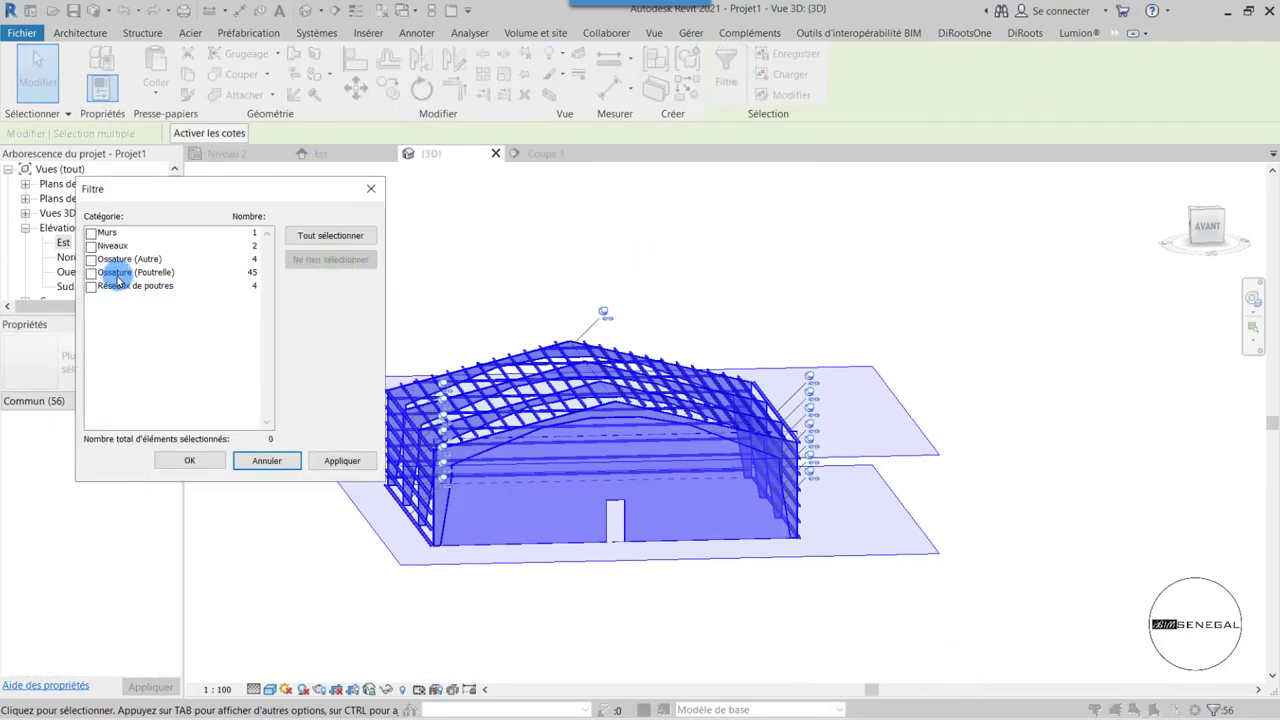
{"action": "left_click", "coordinate": [370, 189]}
{"action": "left_click", "coordinate": [618, 287]}
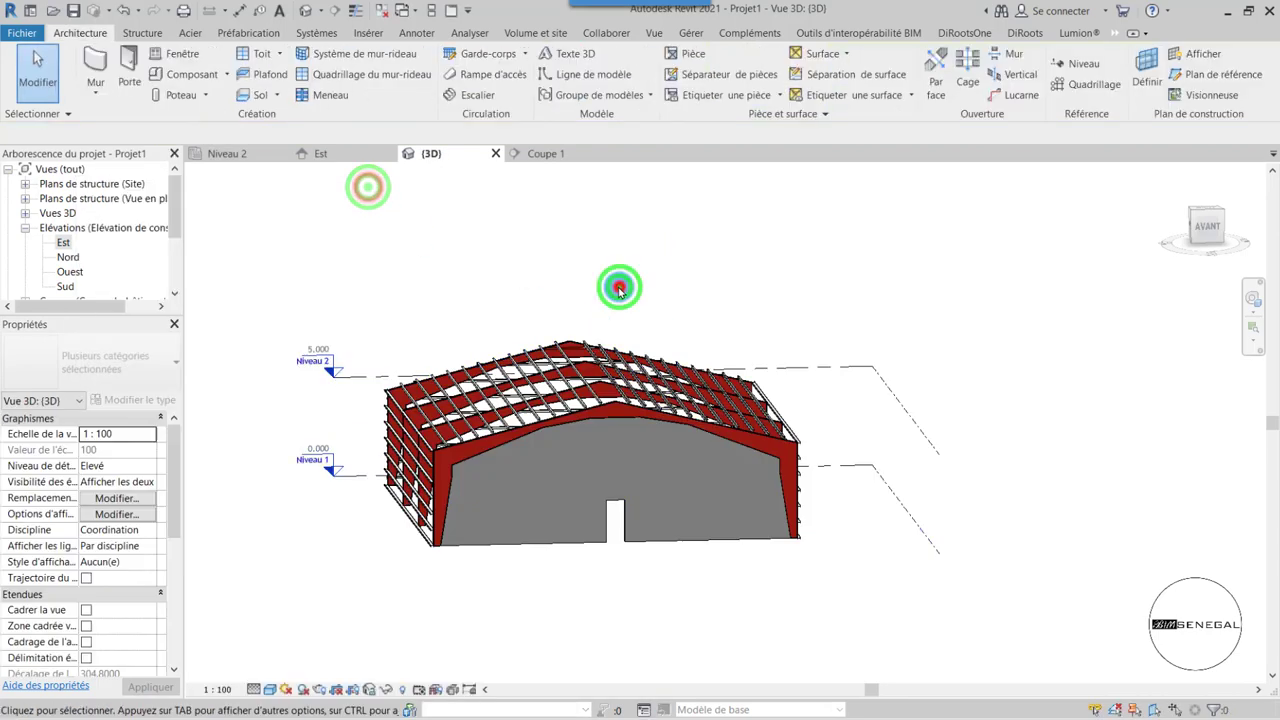
{"action": "left_click", "coordinate": [125, 14]}
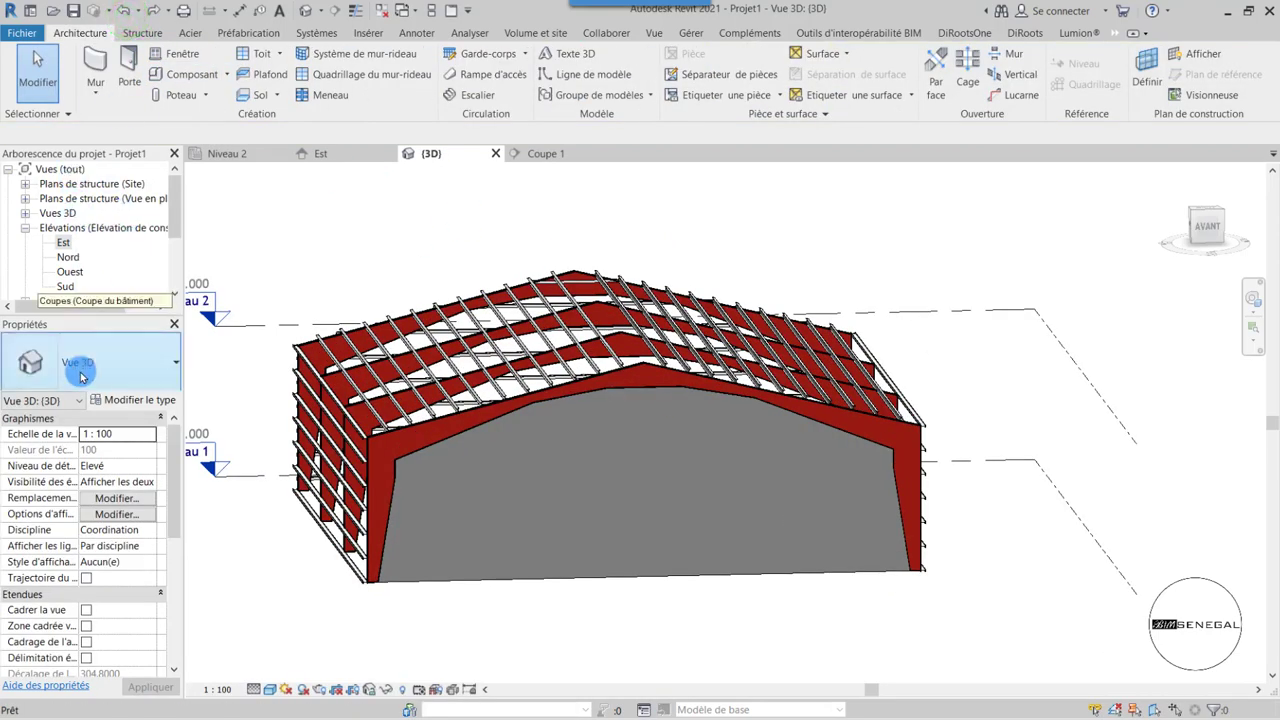
- Open the Niveau 1 structural plan from Plans de structure, then return to the 3D hangar view
{"action": "left_click", "coordinate": [129, 68]}
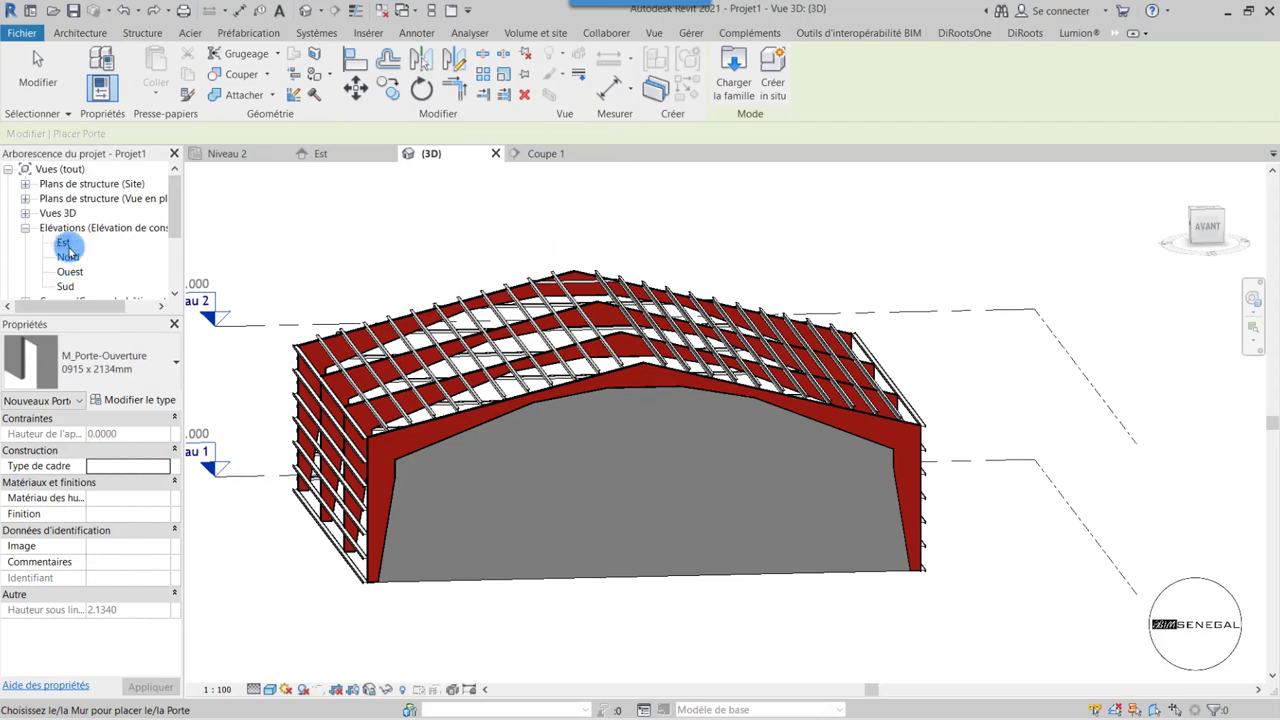
{"action": "scroll", "coordinate": [68, 252], "scroll_direction": "down", "scroll_amount": 2}
{"action": "scroll", "coordinate": [60, 220], "scroll_direction": "up", "scroll_amount": 2}
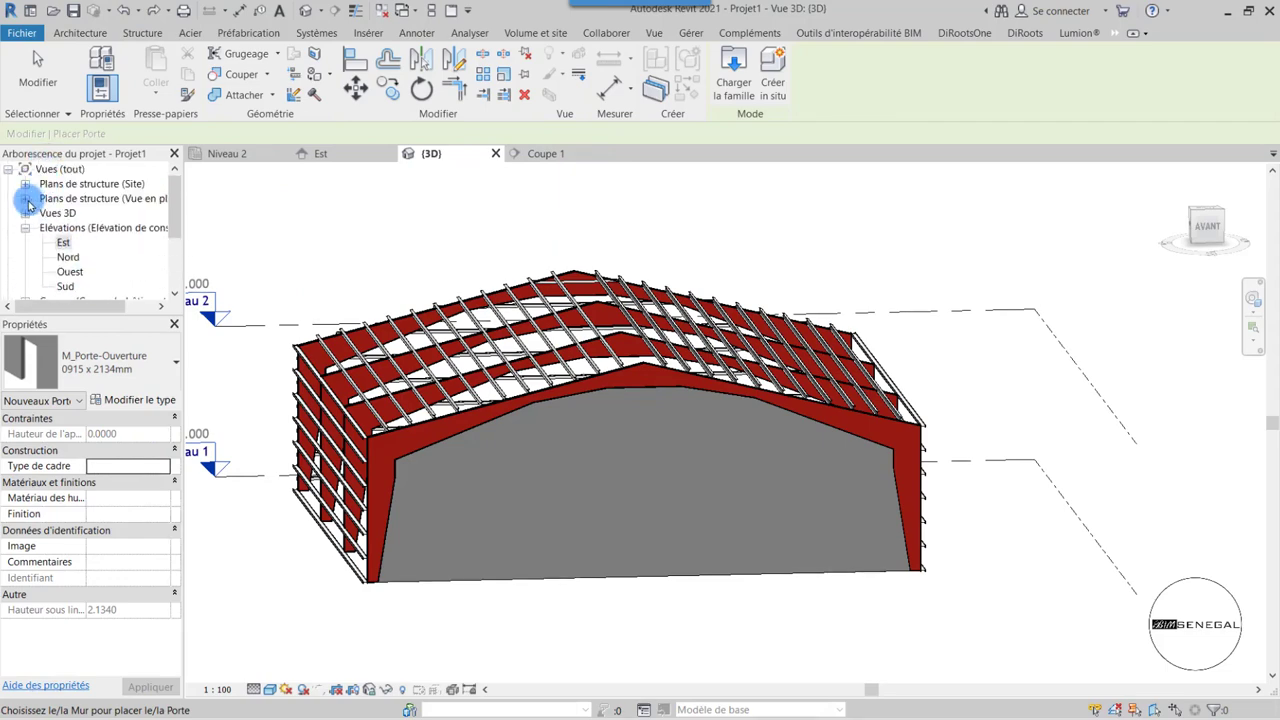
{"action": "left_click", "coordinate": [26, 199]}
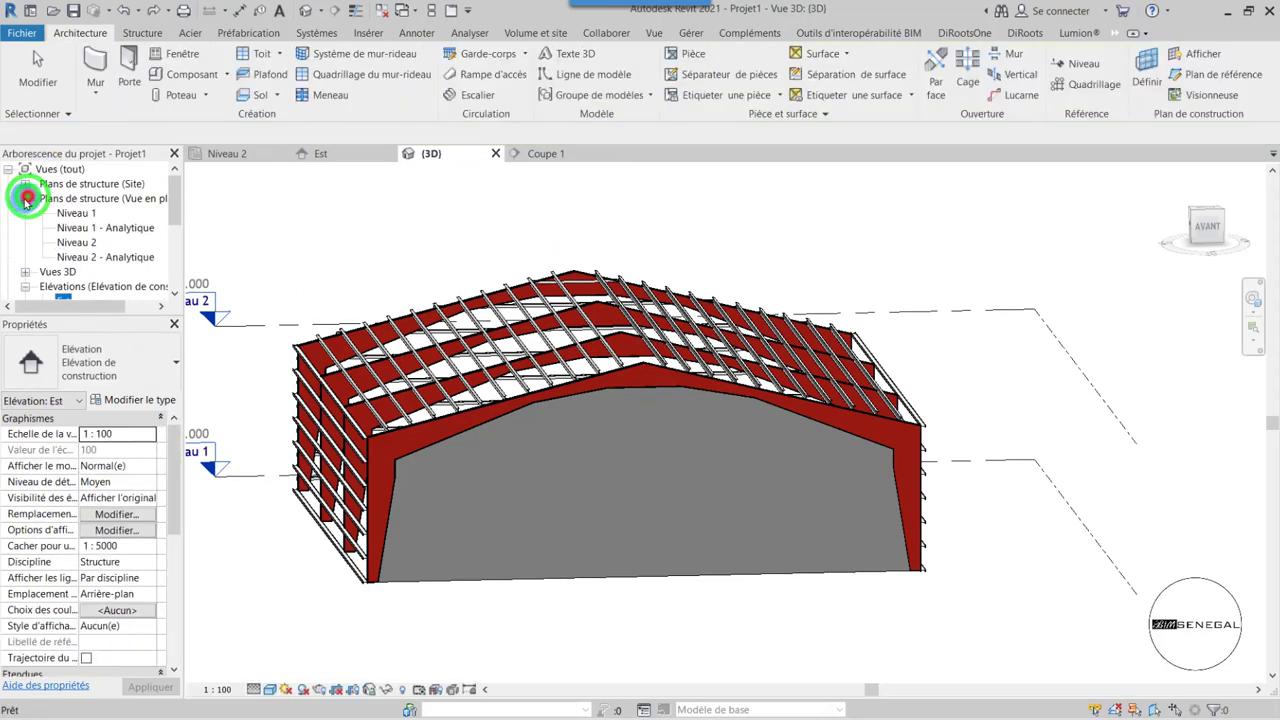
{"action": "double_click", "coordinate": [76, 213]}
{"action": "scroll", "coordinate": [729, 457], "scroll_direction": "up", "scroll_amount": 2}
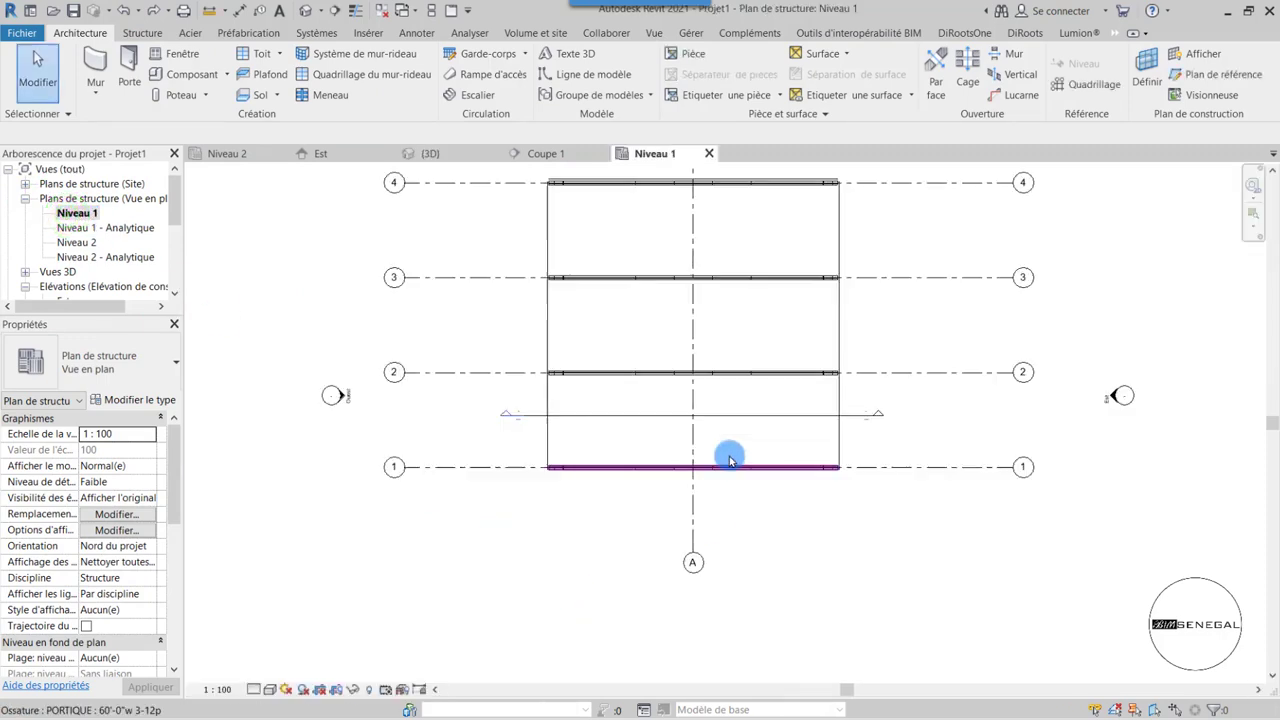
{"action": "scroll", "coordinate": [543, 486], "scroll_direction": "down", "scroll_amount": 1}
{"action": "scroll", "coordinate": [647, 262], "scroll_direction": "up", "scroll_amount": 3}
{"action": "scroll", "coordinate": [647, 262], "scroll_direction": "up", "scroll_amount": 2}
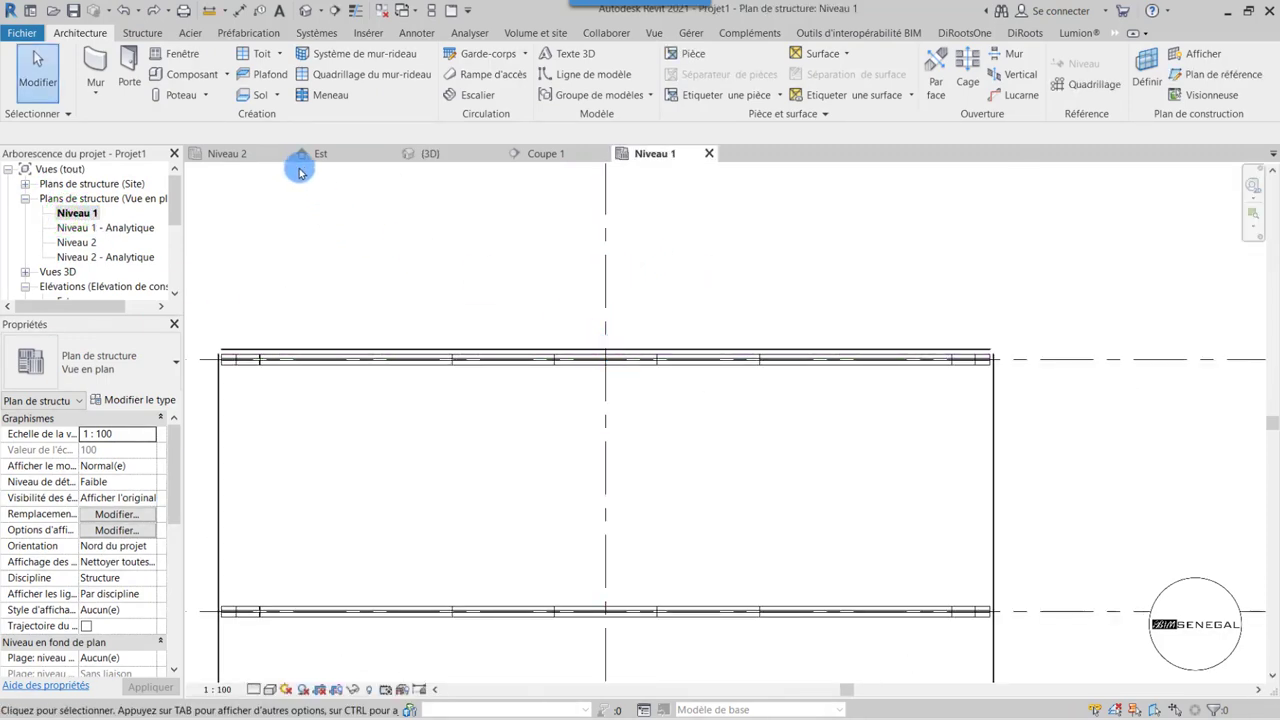
{"action": "left_click", "coordinate": [448, 152]}
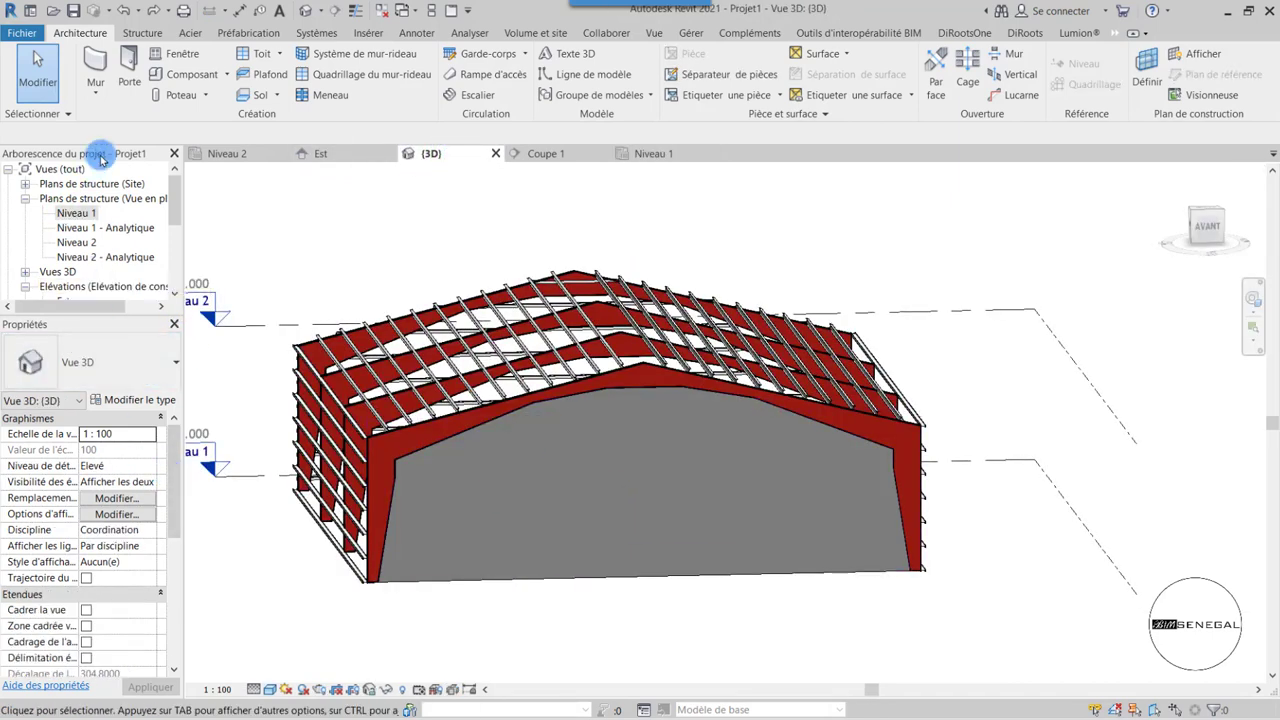
- Set the M_Porte-Ouverture door type's Largeur to 4 and Hauteur to 3.0000
{"action": "left_click", "coordinate": [120, 65]}
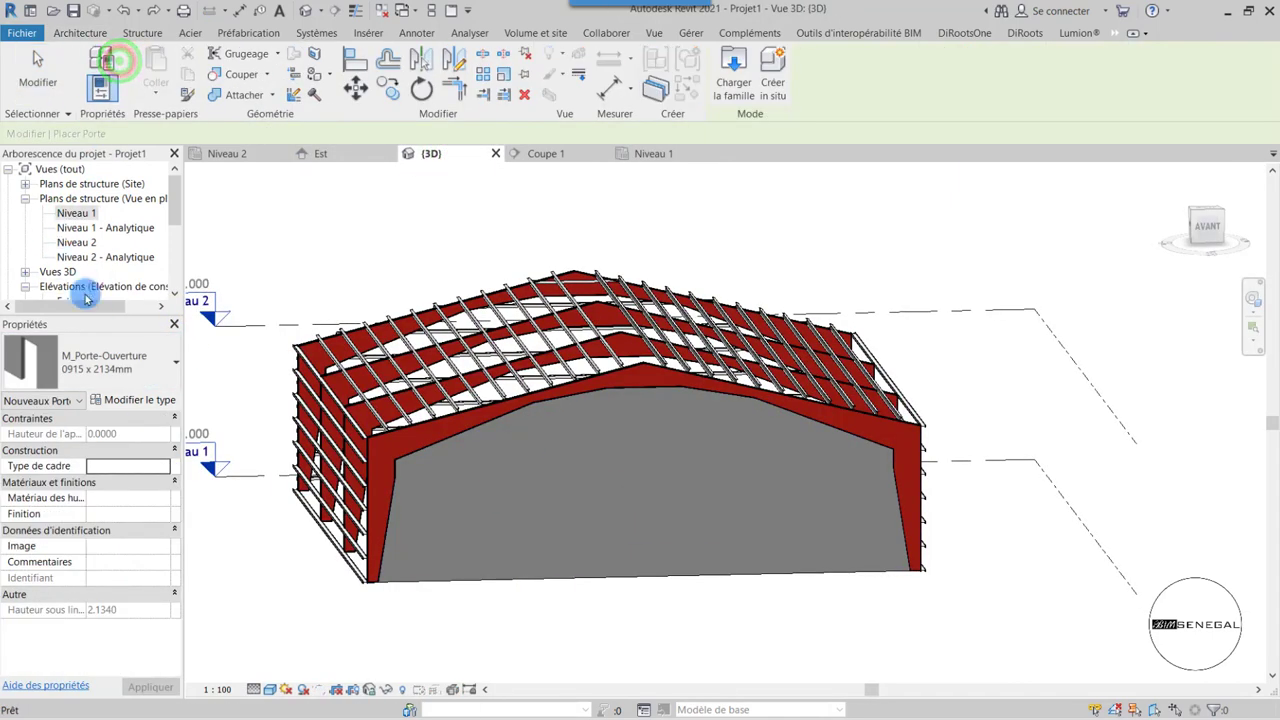
{"action": "left_click", "coordinate": [153, 368]}
{"action": "left_click", "coordinate": [153, 368]}
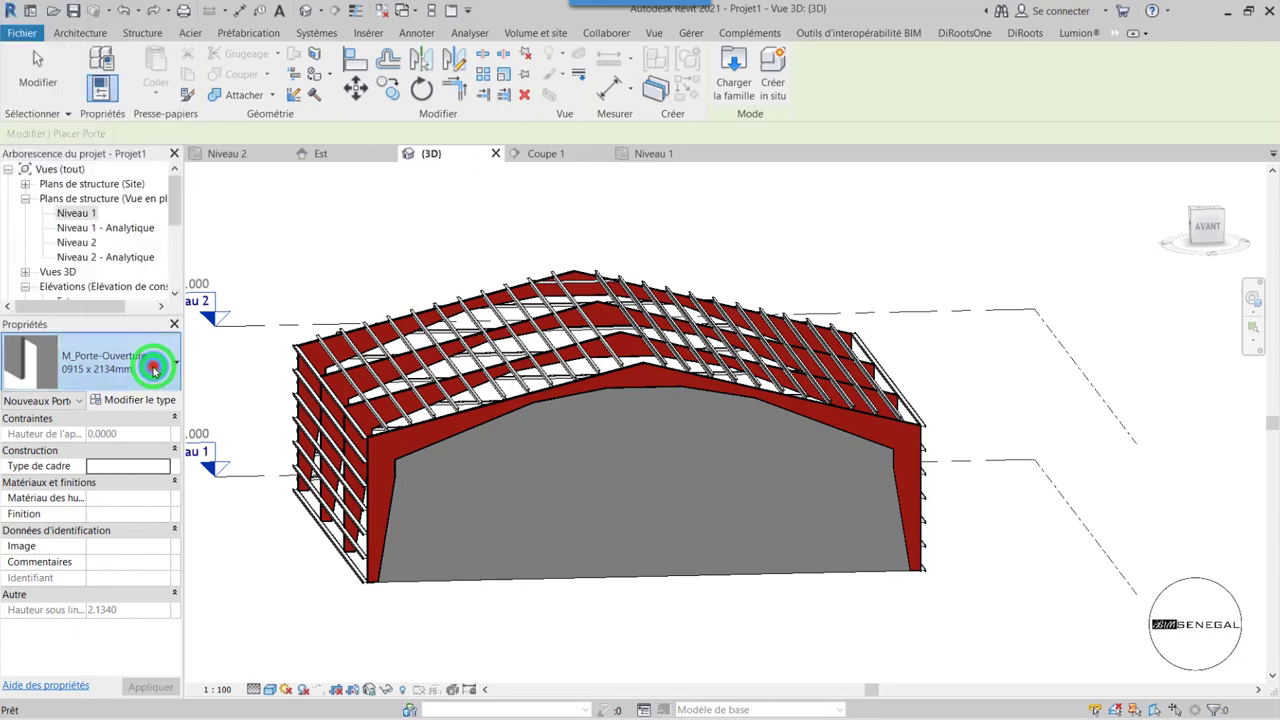
{"action": "left_click", "coordinate": [138, 397]}
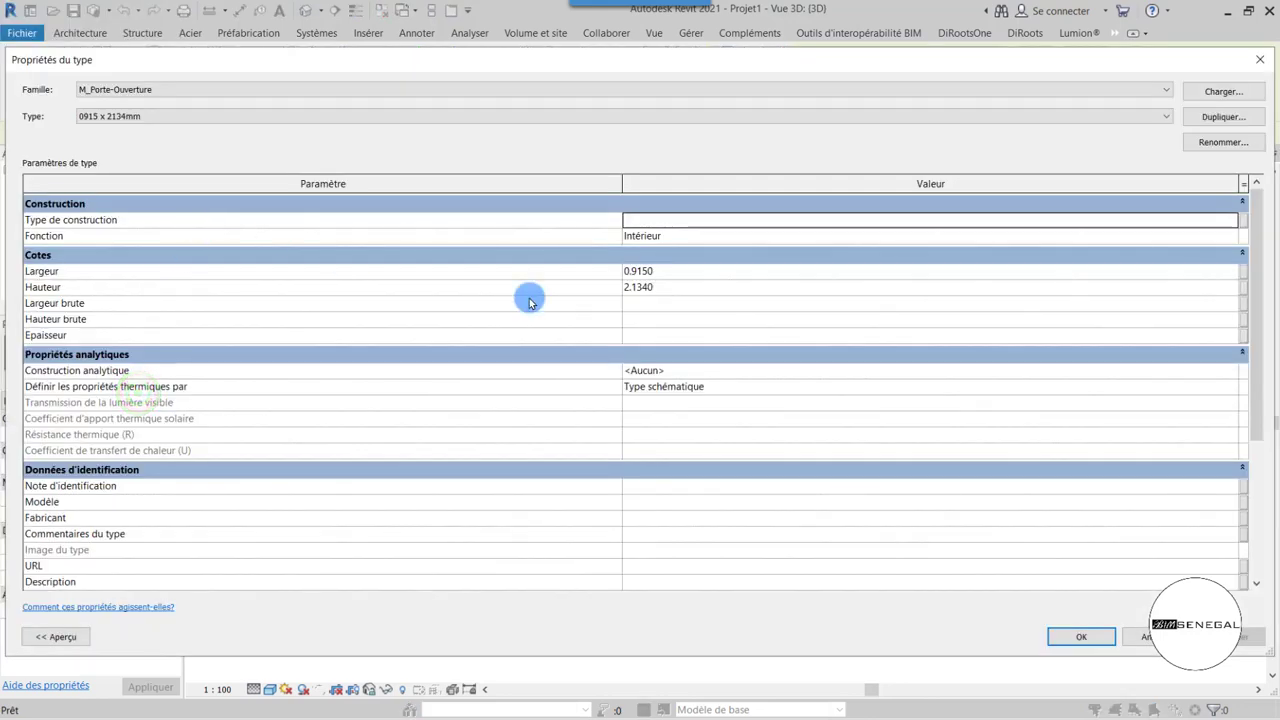
{"action": "left_click", "coordinate": [695, 273]}
{"action": "type", "text": "4"}
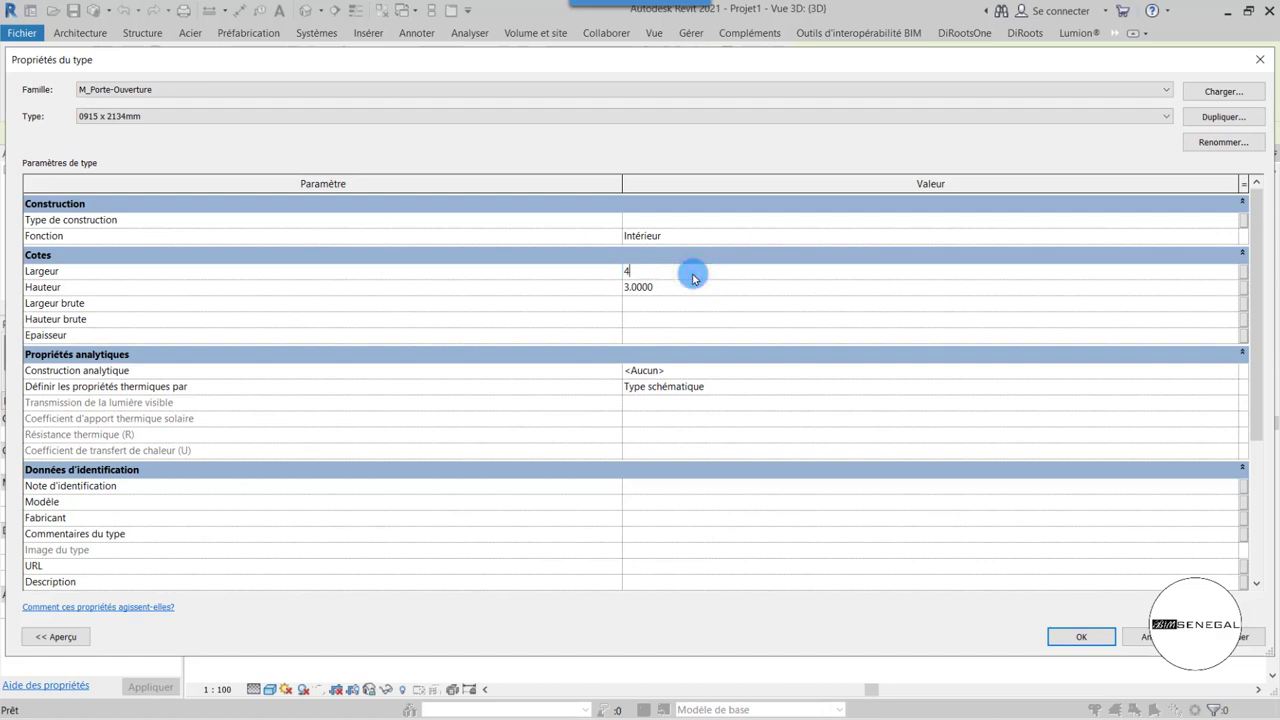
{"action": "left_click", "coordinate": [1081, 637]}
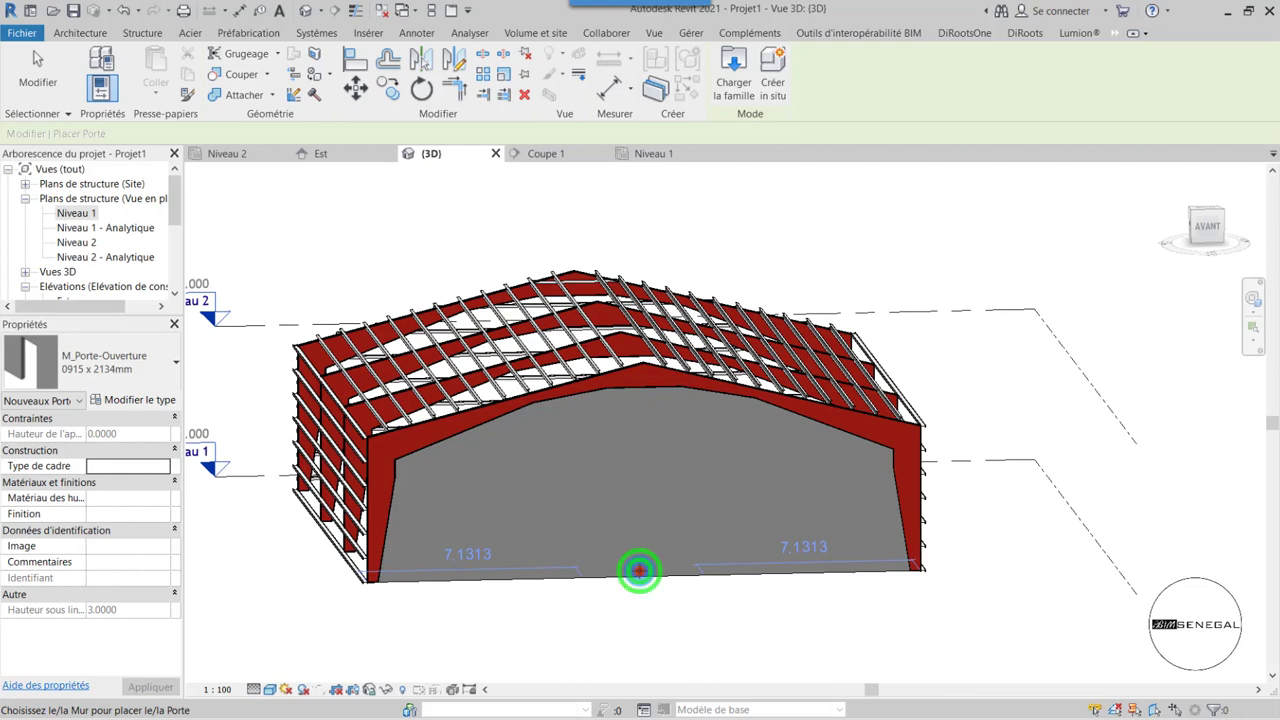
- Place the 4 x 3.0000 opening centred in the gable wall, 7.1313 from each side, and inspect it
{"action": "left_click", "coordinate": [639, 570]}
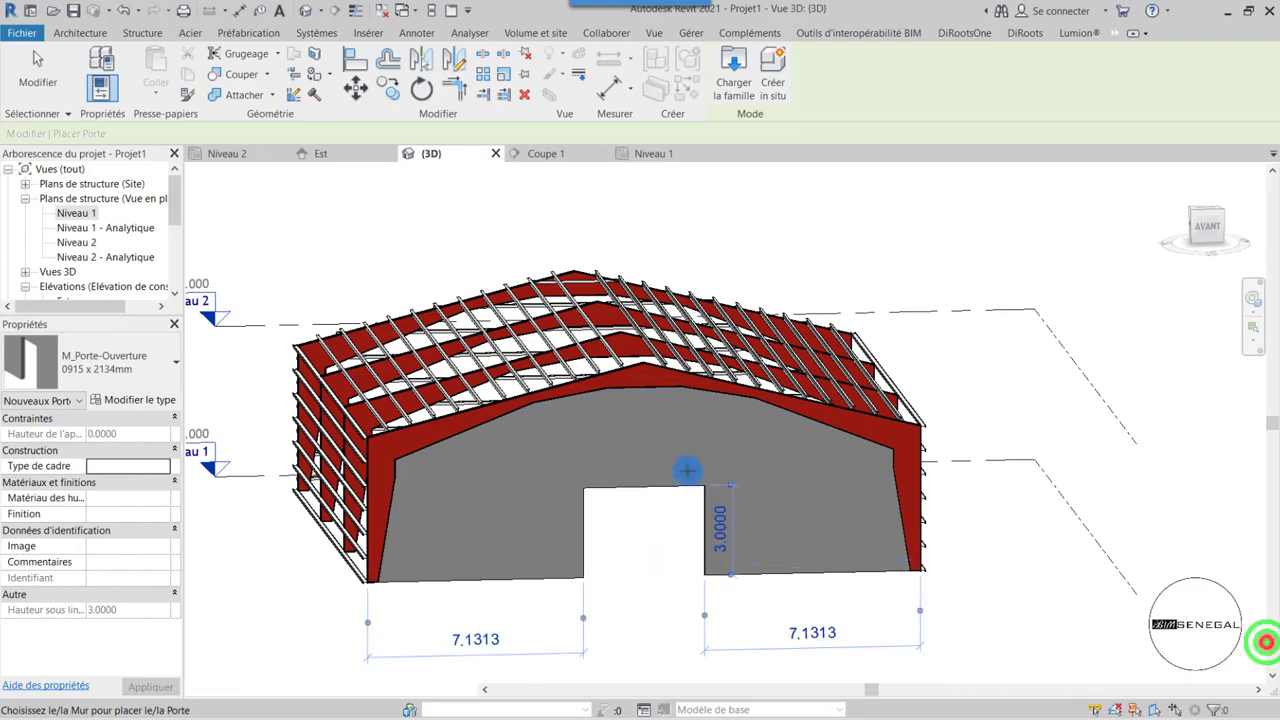
{"action": "left_click", "coordinate": [37, 75]}
{"action": "left_click", "coordinate": [1104, 182]}
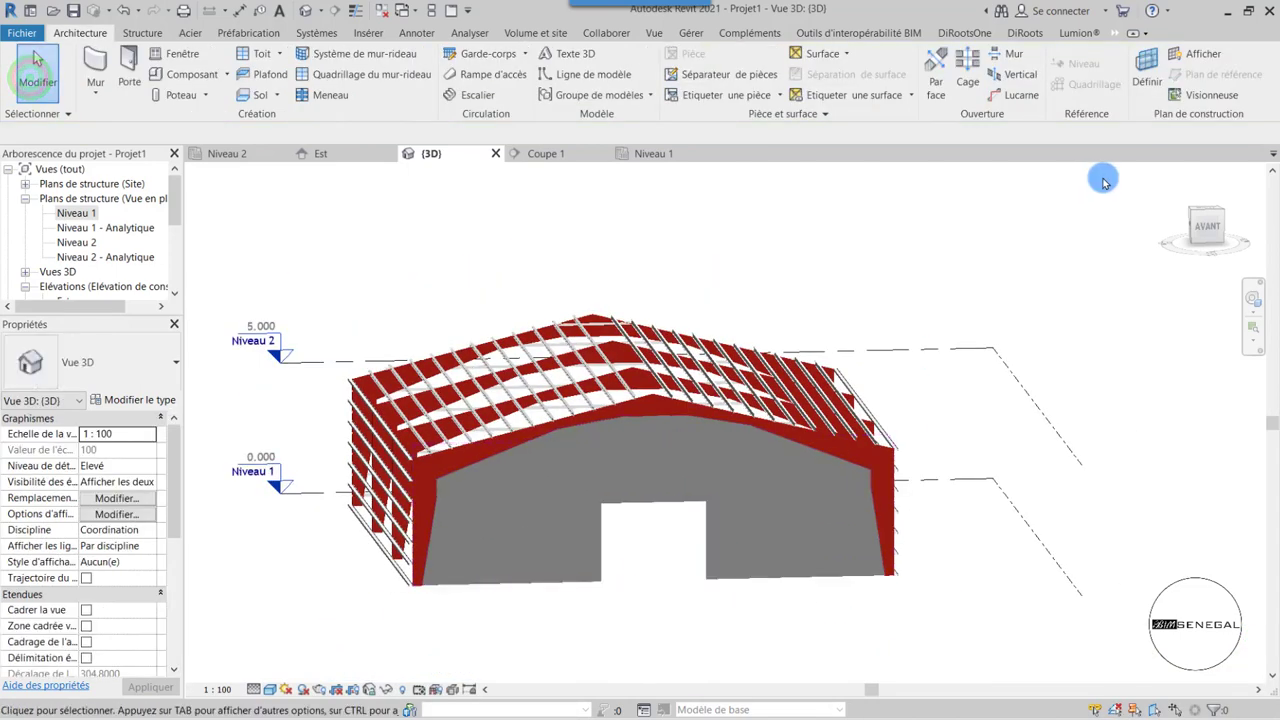
{"action": "left_click", "coordinate": [1236, 243]}
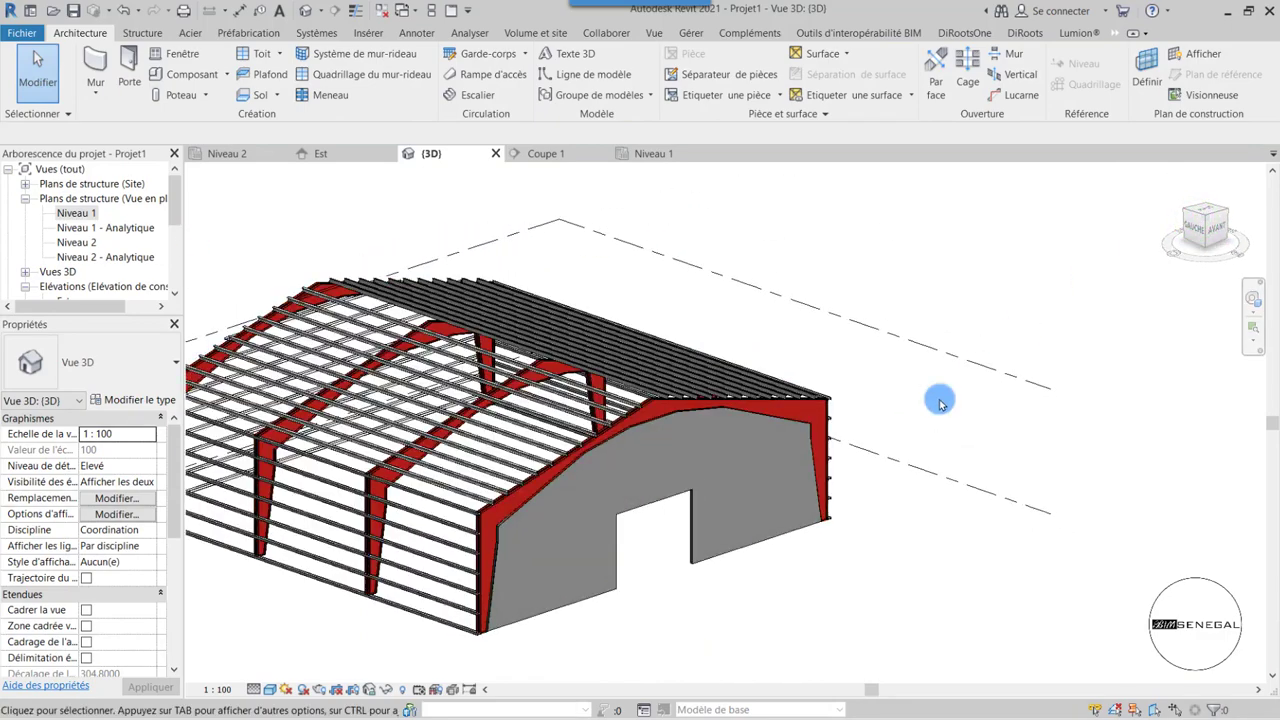
{"action": "scroll", "coordinate": [660, 600], "scroll_direction": "up", "scroll_amount": 3}
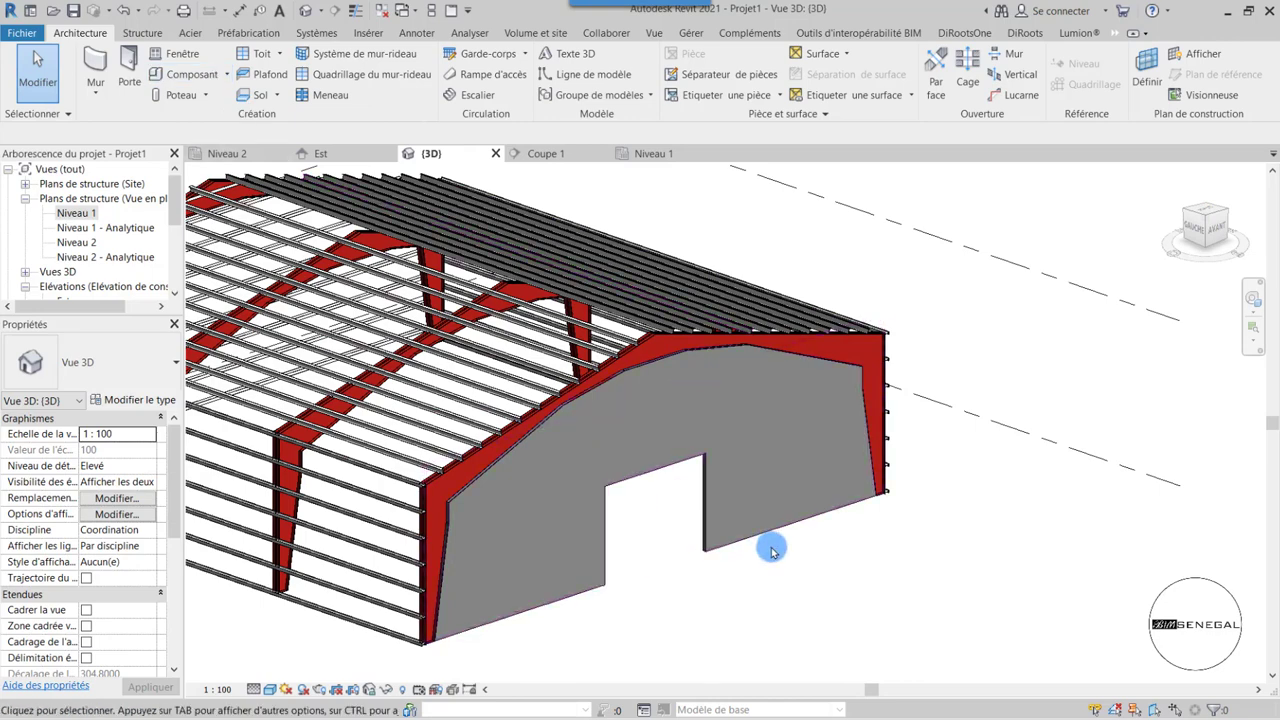
{"action": "scroll", "coordinate": [771, 547], "scroll_direction": "down", "scroll_amount": 2}
{"action": "scroll", "coordinate": [771, 547], "scroll_direction": "up", "scroll_amount": 1}
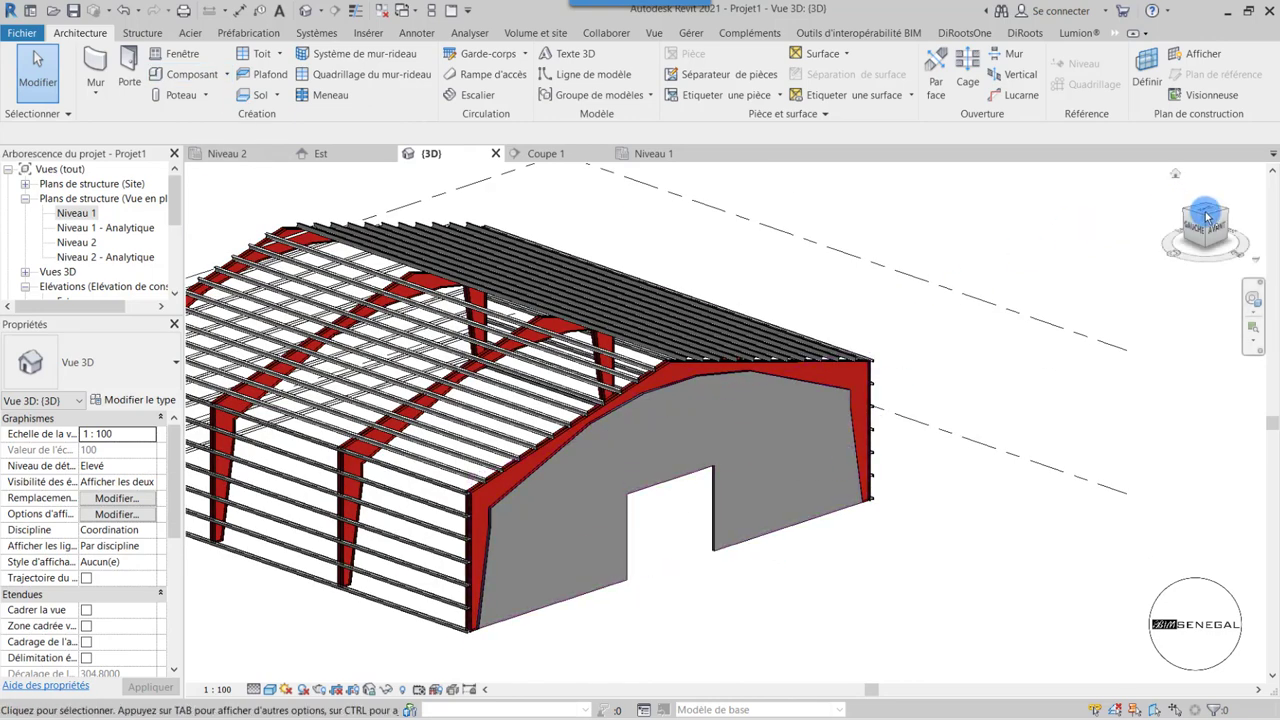
- Start a new sketched beam system from the Structure tools to draw its boundary
{"action": "left_click", "coordinate": [150, 34]}
{"action": "left_click", "coordinate": [232, 96]}
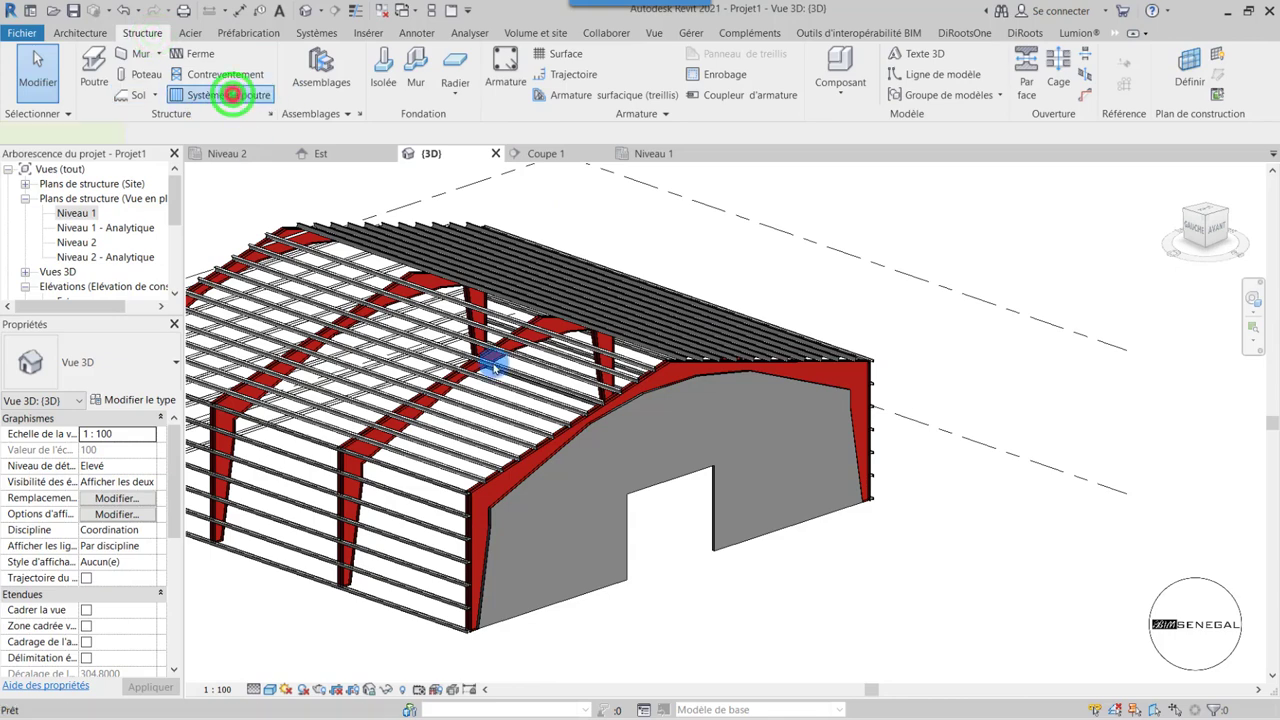
{"action": "left_click", "coordinate": [908, 94]}
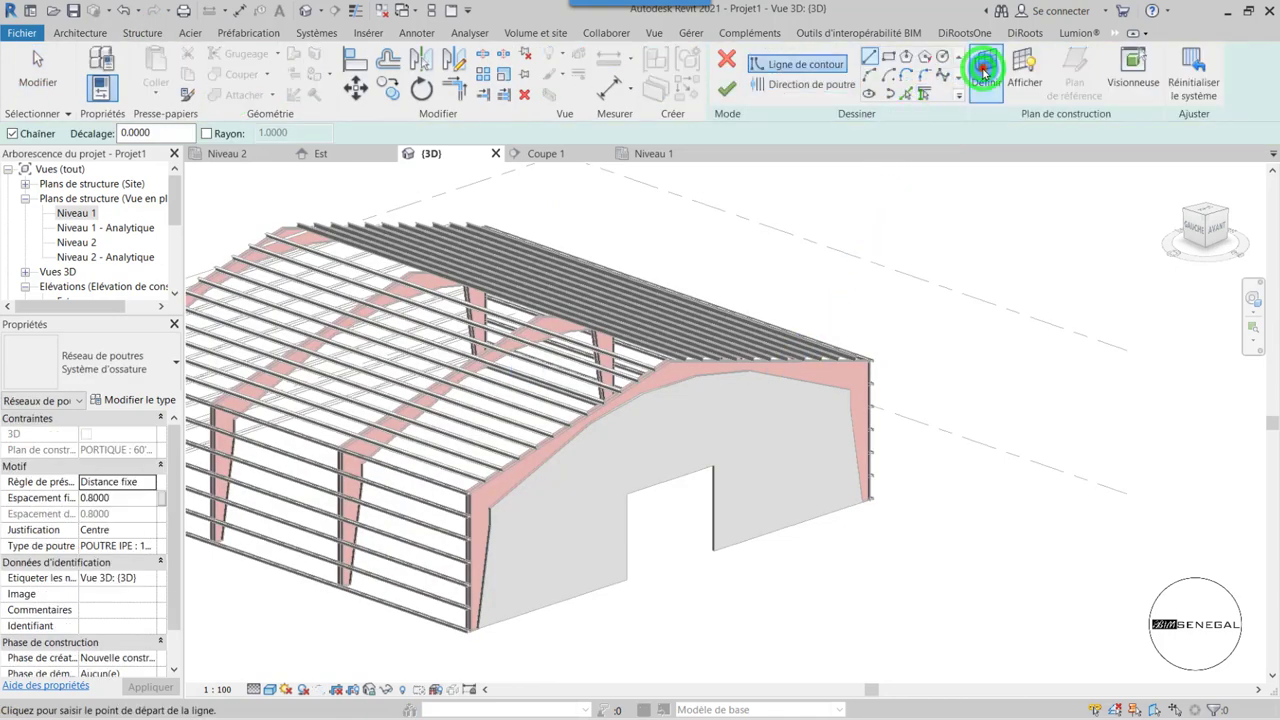
- Open the work plane settings (Définir) and choose 'Choisir un plan'
{"action": "left_click", "coordinate": [983, 68]}
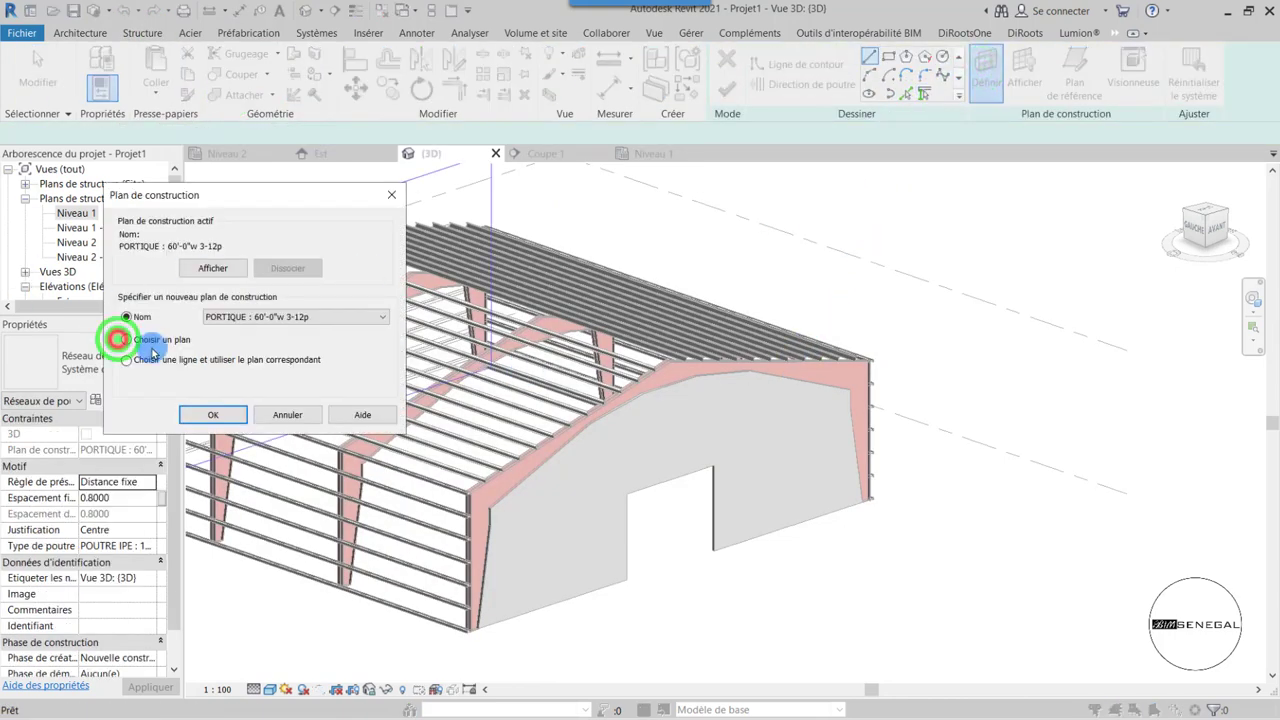
{"action": "left_click", "coordinate": [165, 338]}
{"action": "left_click", "coordinate": [190, 416]}
{"action": "scroll", "coordinate": [495, 480], "scroll_direction": "up", "scroll_amount": 3}
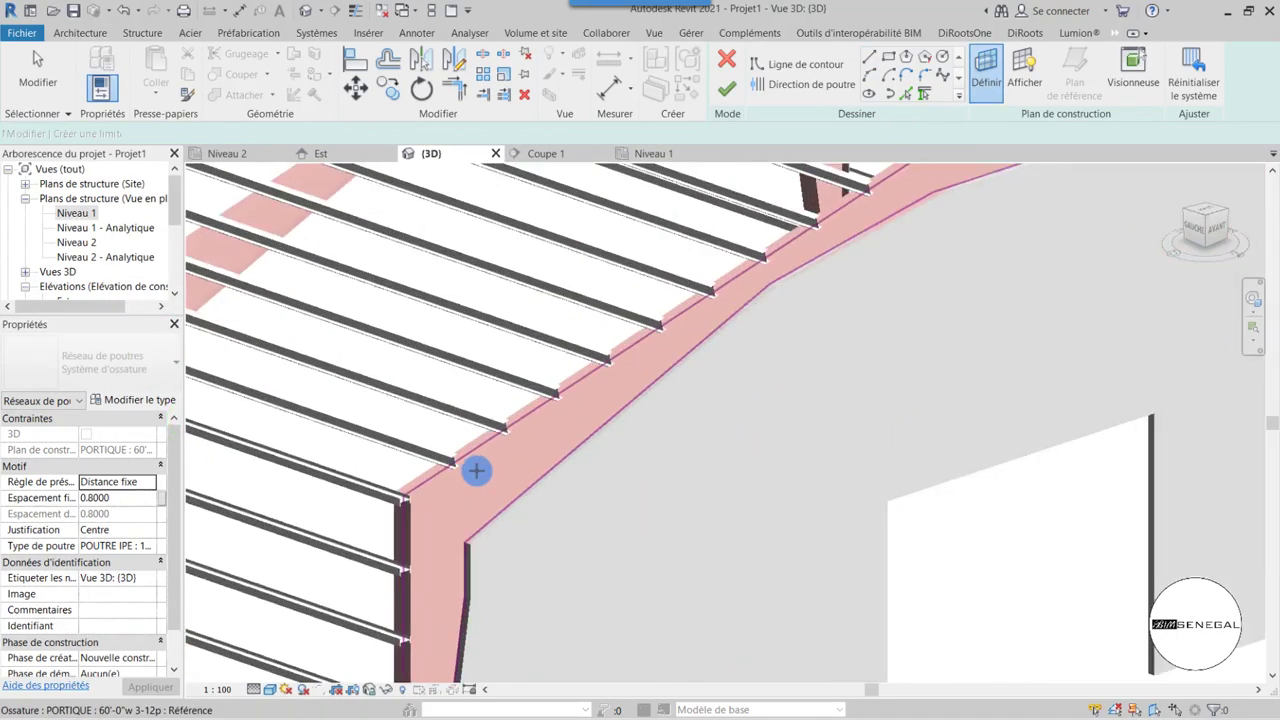
{"action": "scroll", "coordinate": [378, 518], "scroll_direction": "up", "scroll_amount": 2}
{"action": "scroll", "coordinate": [378, 518], "scroll_direction": "up", "scroll_amount": 1}
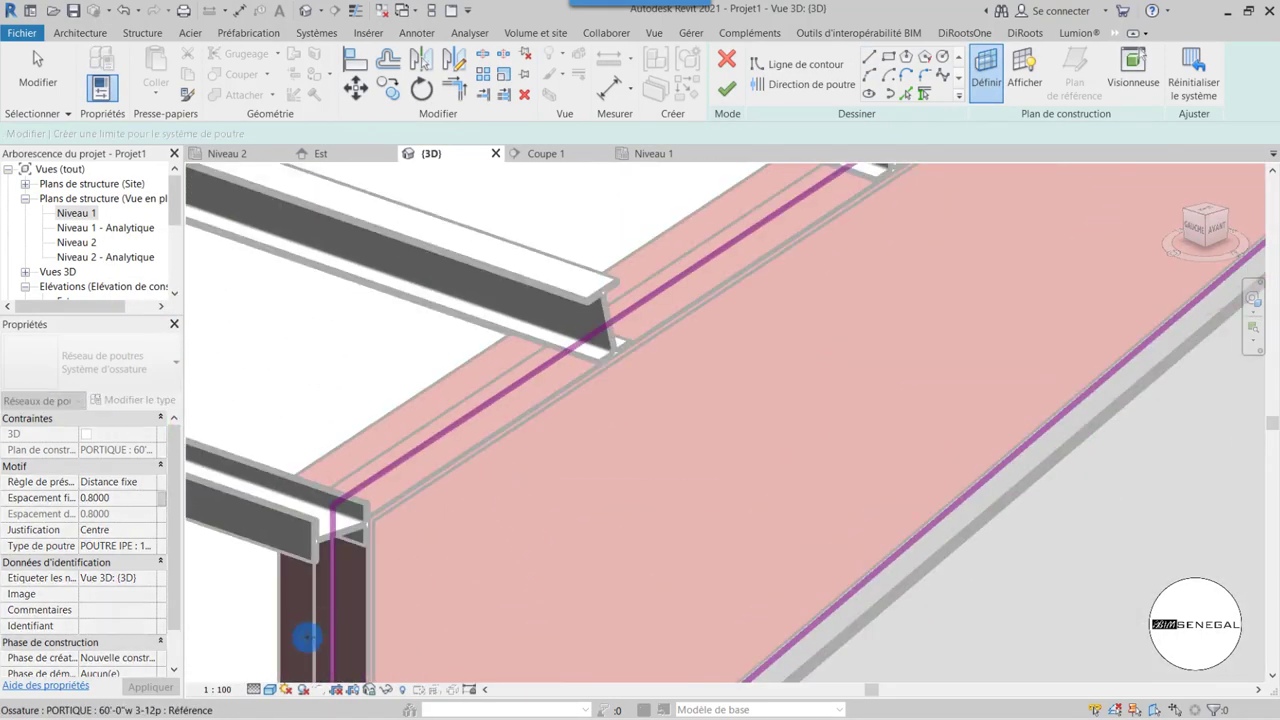
- Pick the gable PORTIQUE frame's face as the beam system work plane
{"action": "left_click", "coordinate": [357, 10]}
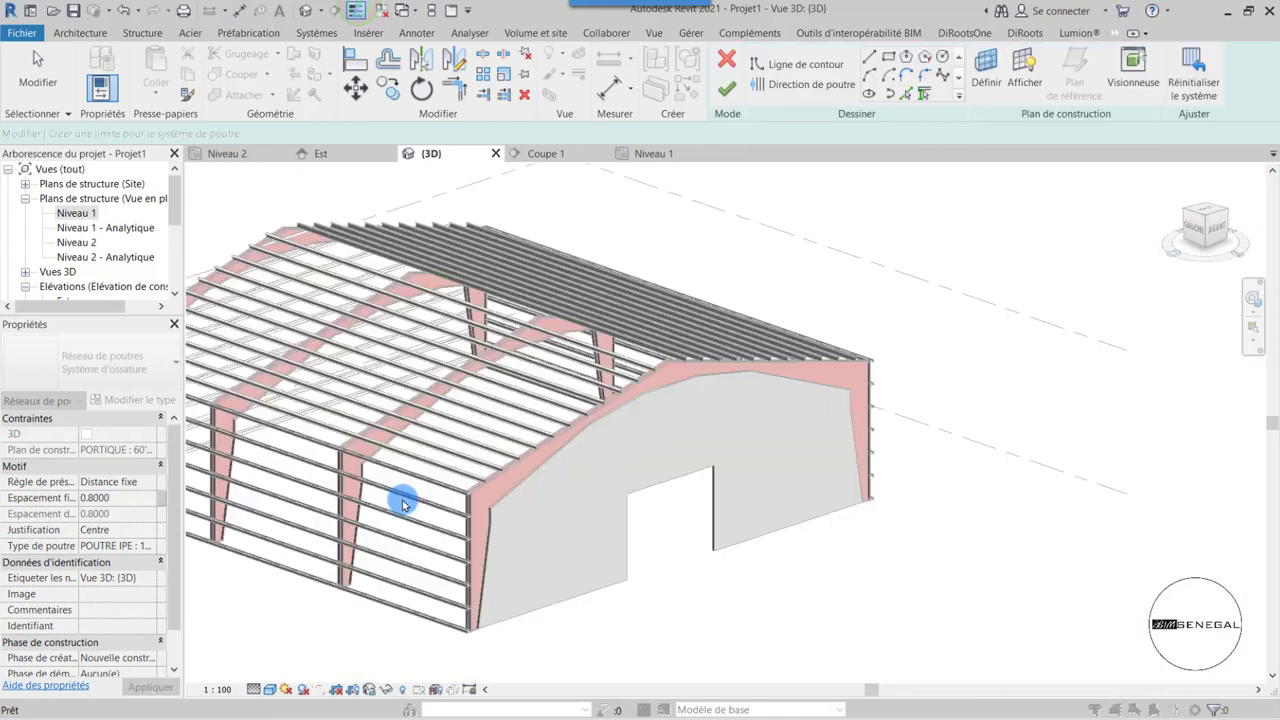
{"action": "left_click", "coordinate": [402, 480]}
{"action": "left_click", "coordinate": [141, 338]}
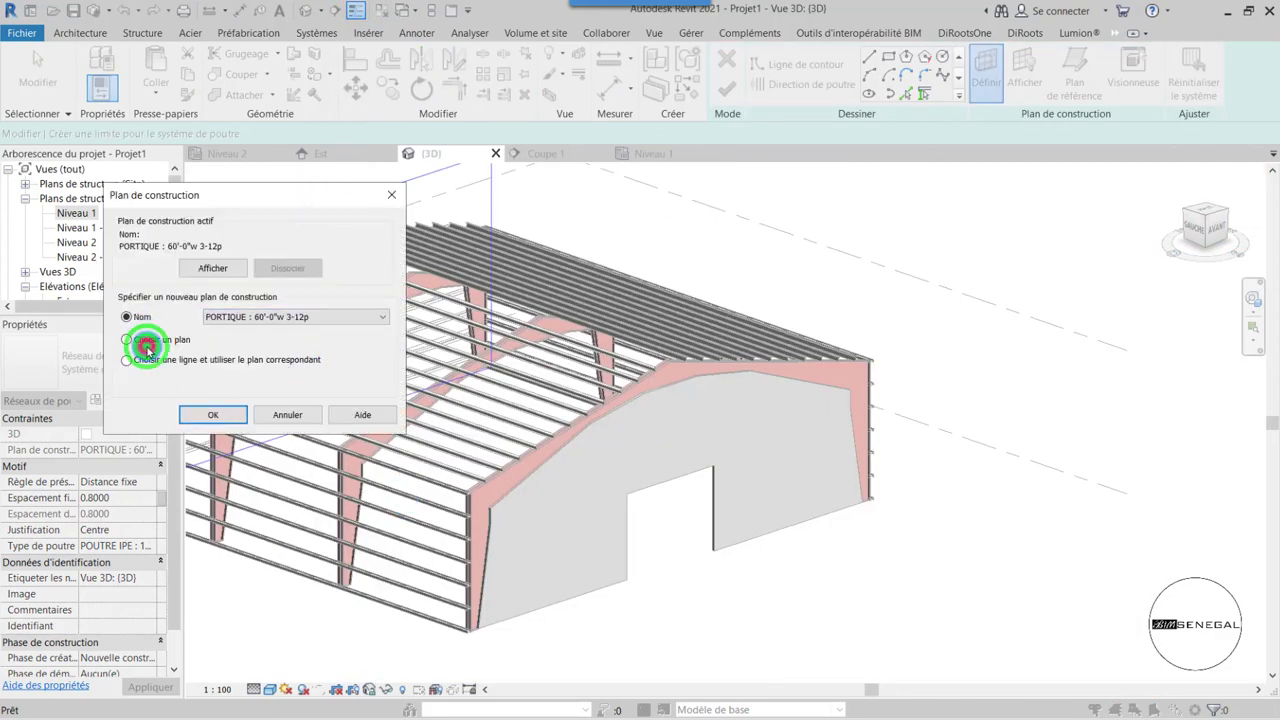
{"action": "left_click", "coordinate": [203, 416]}
{"action": "scroll", "coordinate": [471, 509], "scroll_direction": "up", "scroll_amount": 5}
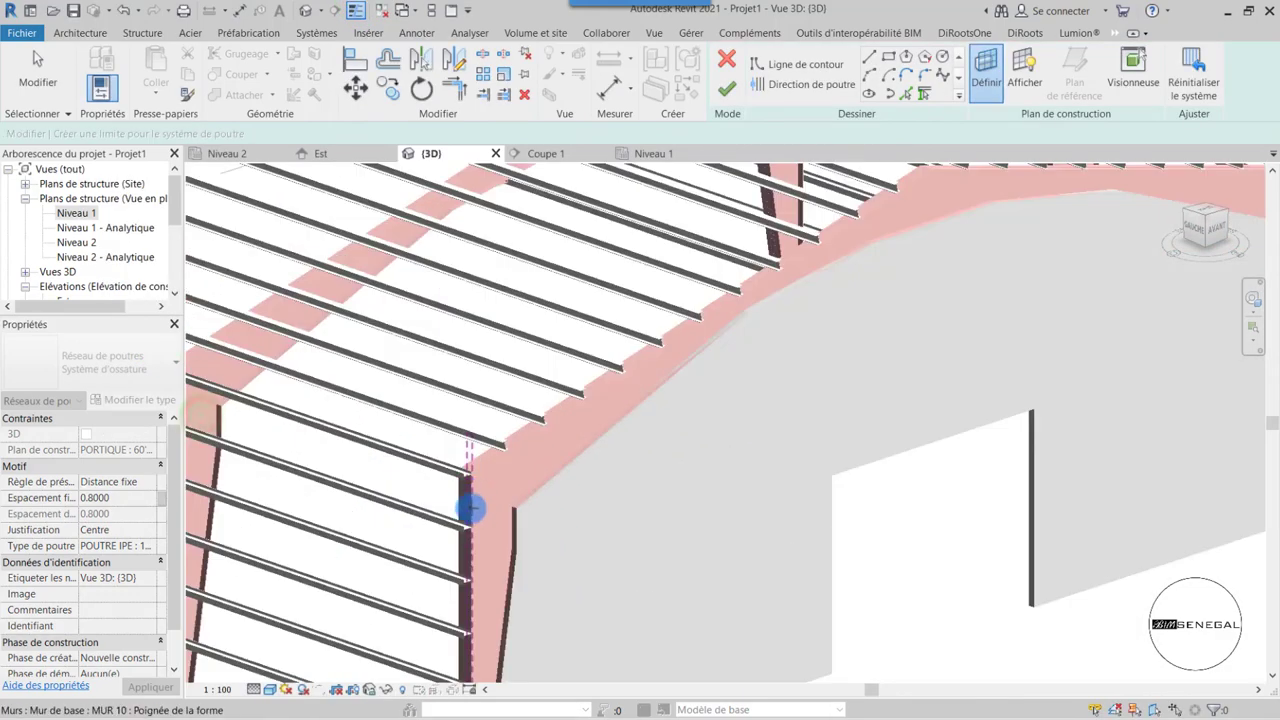
{"action": "scroll", "coordinate": [486, 451], "scroll_direction": "up", "scroll_amount": 3}
{"action": "scroll", "coordinate": [481, 452], "scroll_direction": "up", "scroll_amount": 3}
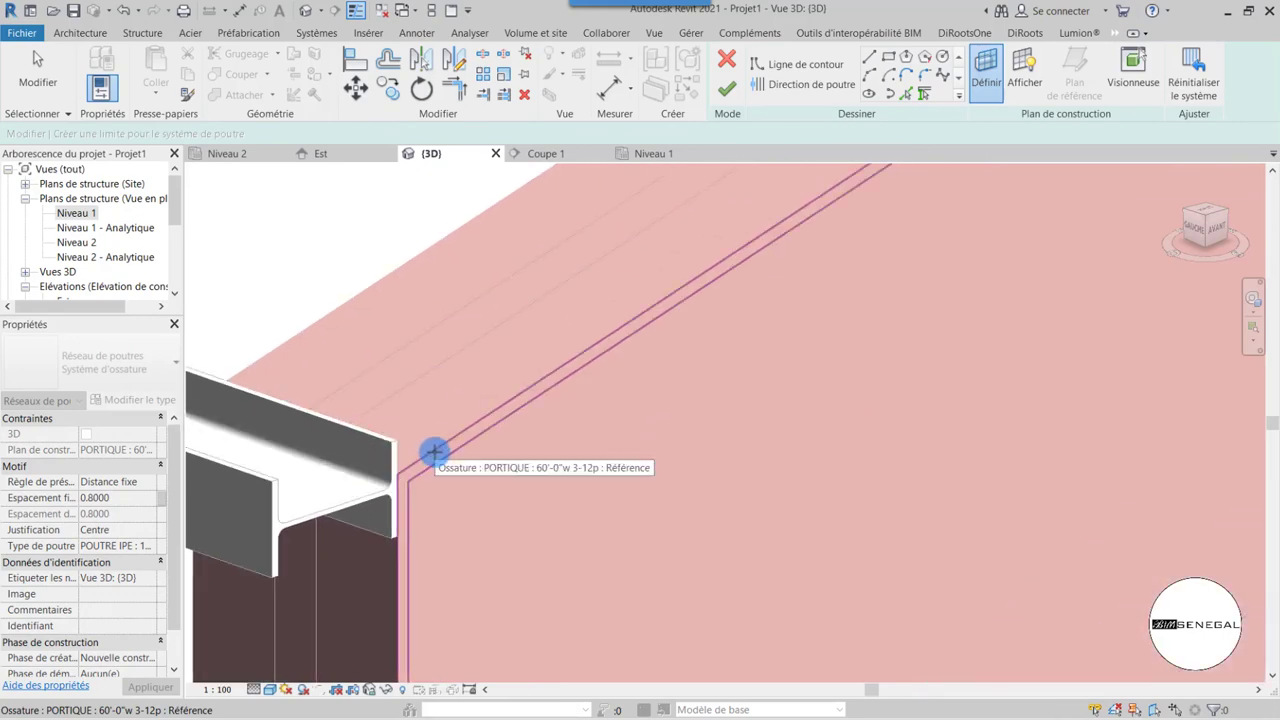
{"action": "left_click", "coordinate": [431, 451]}
{"action": "scroll", "coordinate": [384, 448], "scroll_direction": "down", "scroll_amount": 2}
{"action": "scroll", "coordinate": [384, 448], "scroll_direction": "down", "scroll_amount": 3}
{"action": "scroll", "coordinate": [420, 490], "scroll_direction": "down", "scroll_amount": 2}
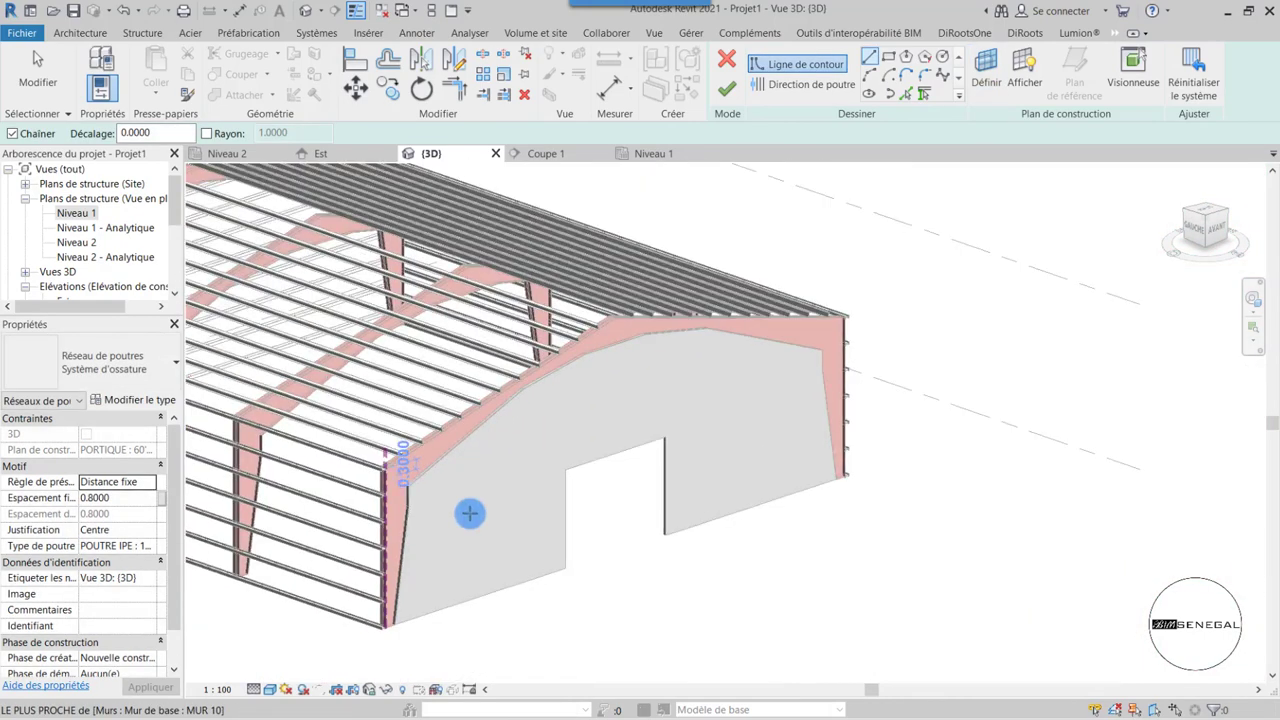
{"action": "scroll", "coordinate": [373, 622], "scroll_direction": "up", "scroll_amount": 2}
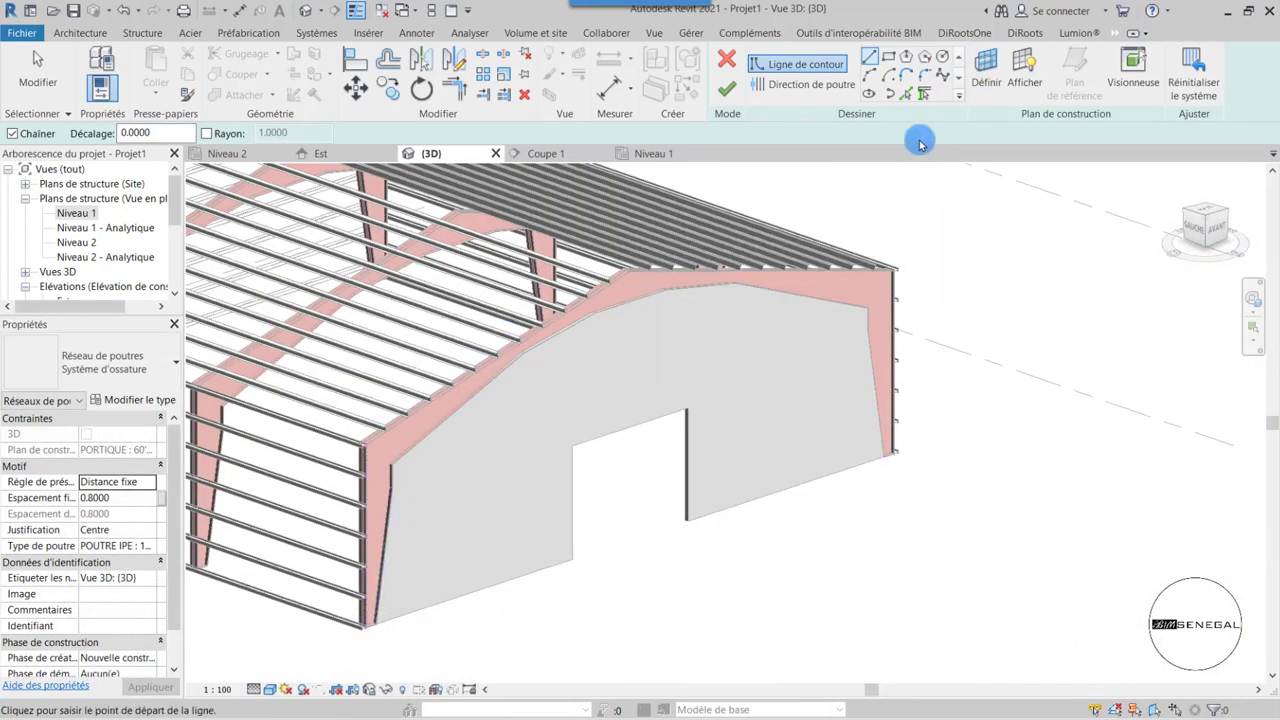
- Trace the column, top beam and rafter edges as boundary lines in wireframe display
{"action": "left_click", "coordinate": [904, 95]}
{"action": "scroll", "coordinate": [900, 266], "scroll_direction": "up", "scroll_amount": 3}
{"action": "scroll", "coordinate": [966, 337], "scroll_direction": "up", "scroll_amount": 2}
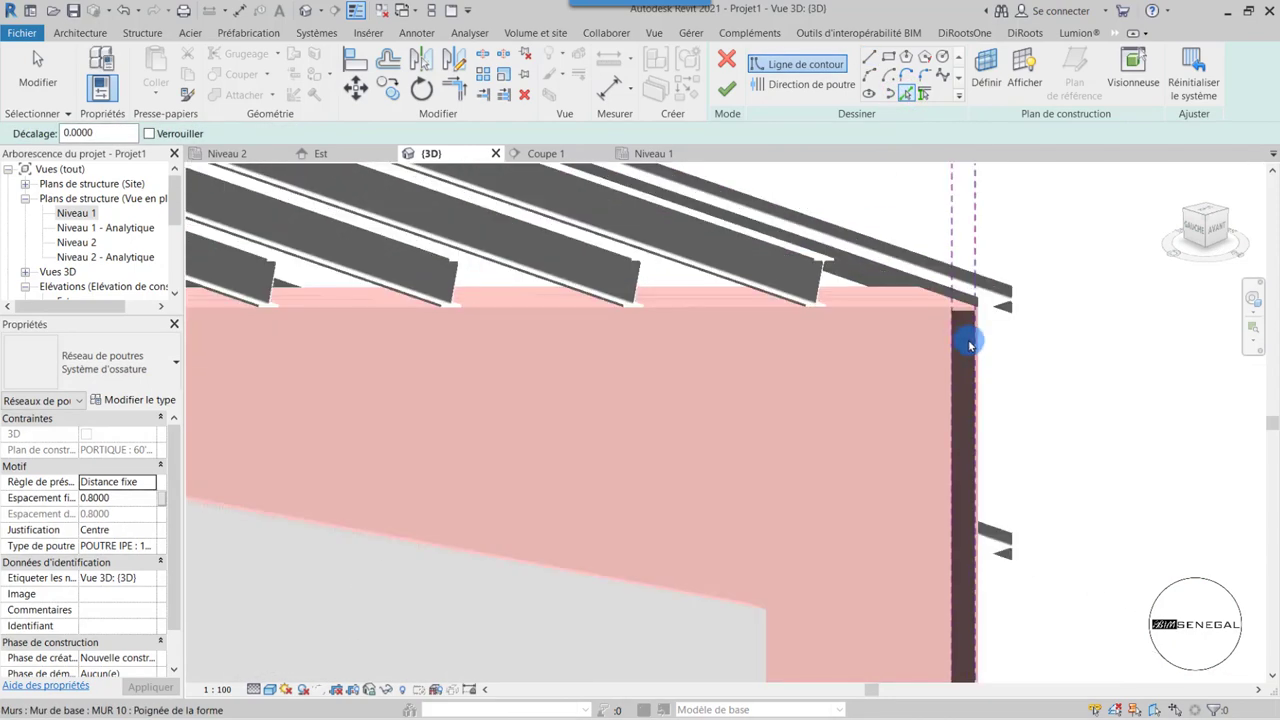
{"action": "scroll", "coordinate": [978, 330], "scroll_direction": "up", "scroll_amount": 1}
{"action": "scroll", "coordinate": [978, 330], "scroll_direction": "up", "scroll_amount": 2}
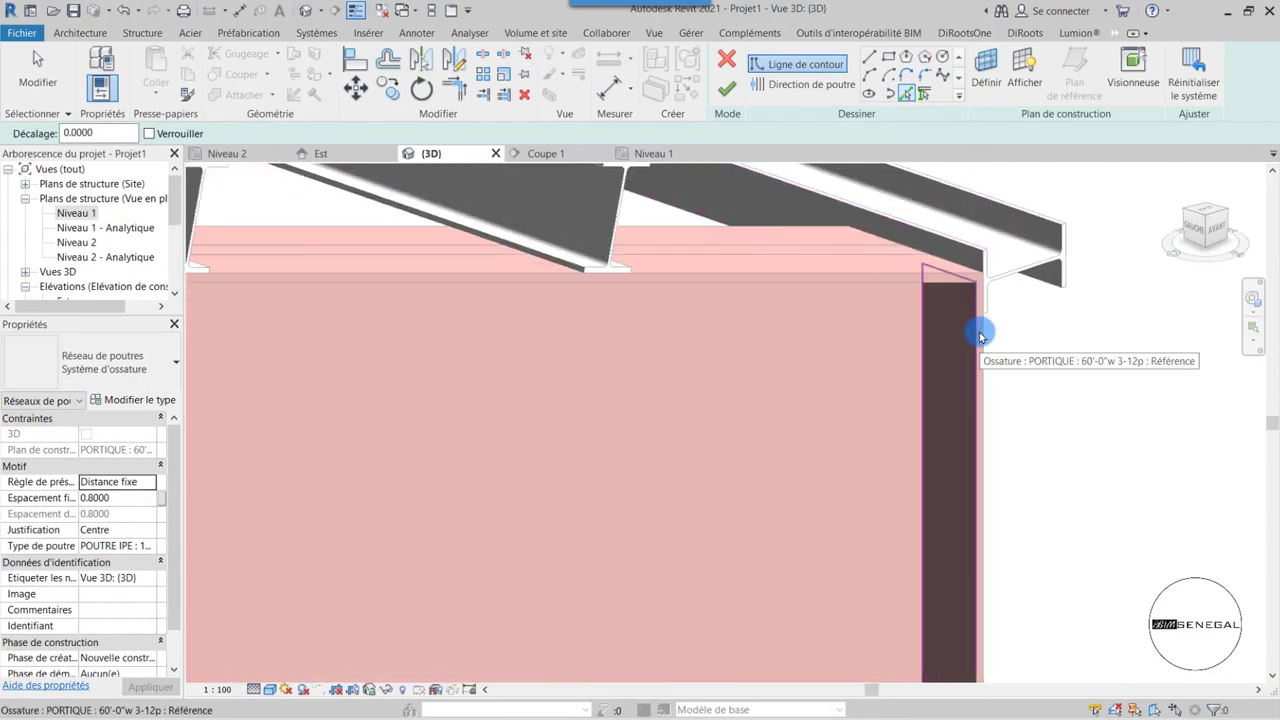
{"action": "left_click", "coordinate": [984, 349]}
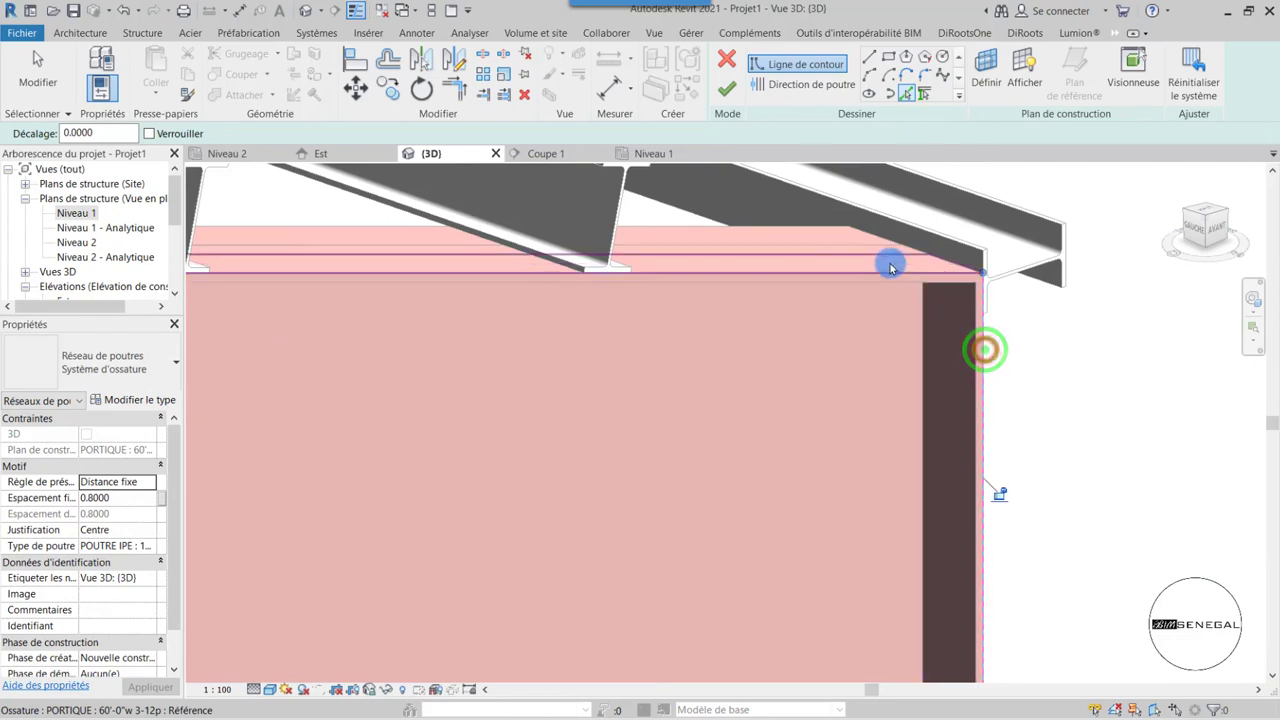
{"action": "left_click", "coordinate": [266, 693]}
{"action": "left_click", "coordinate": [266, 537]}
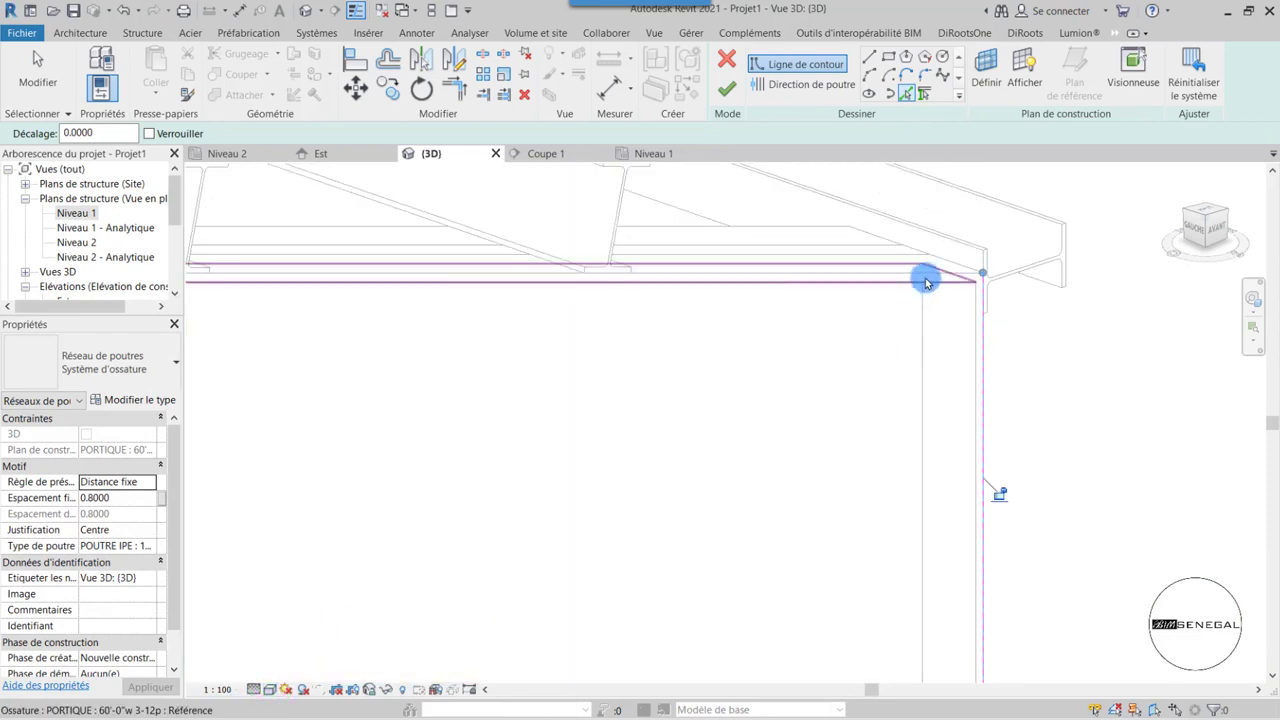
{"action": "left_click", "coordinate": [925, 280]}
{"action": "scroll", "coordinate": [920, 271], "scroll_direction": "down", "scroll_amount": 3}
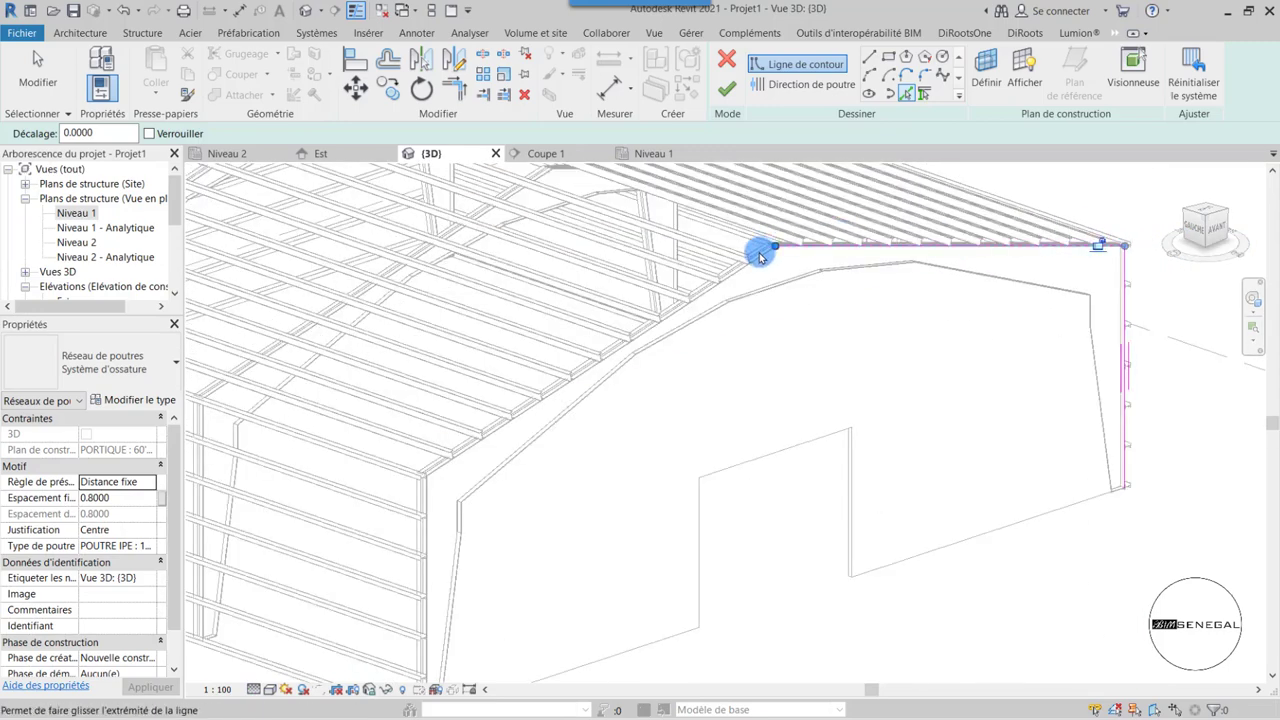
{"action": "scroll", "coordinate": [760, 257], "scroll_direction": "up", "scroll_amount": 2}
{"action": "scroll", "coordinate": [800, 236], "scroll_direction": "up", "scroll_amount": 3}
{"action": "left_click", "coordinate": [800, 237]}
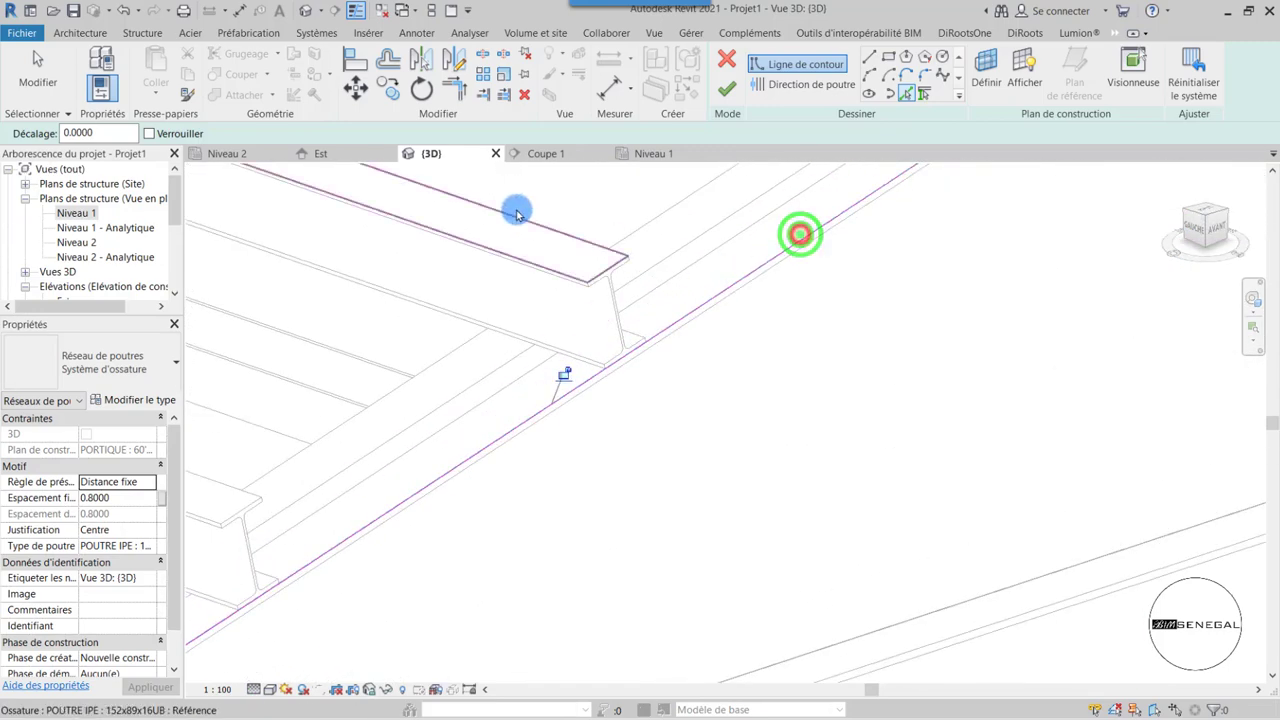
- Add the column-to-rafter corner and column base edges, then trim base and column into a corner
{"action": "scroll", "coordinate": [514, 297], "scroll_direction": "down", "scroll_amount": 2}
{"action": "scroll", "coordinate": [466, 426], "scroll_direction": "down", "scroll_amount": 2}
{"action": "scroll", "coordinate": [337, 541], "scroll_direction": "down", "scroll_amount": 1}
{"action": "scroll", "coordinate": [380, 306], "scroll_direction": "up", "scroll_amount": 2}
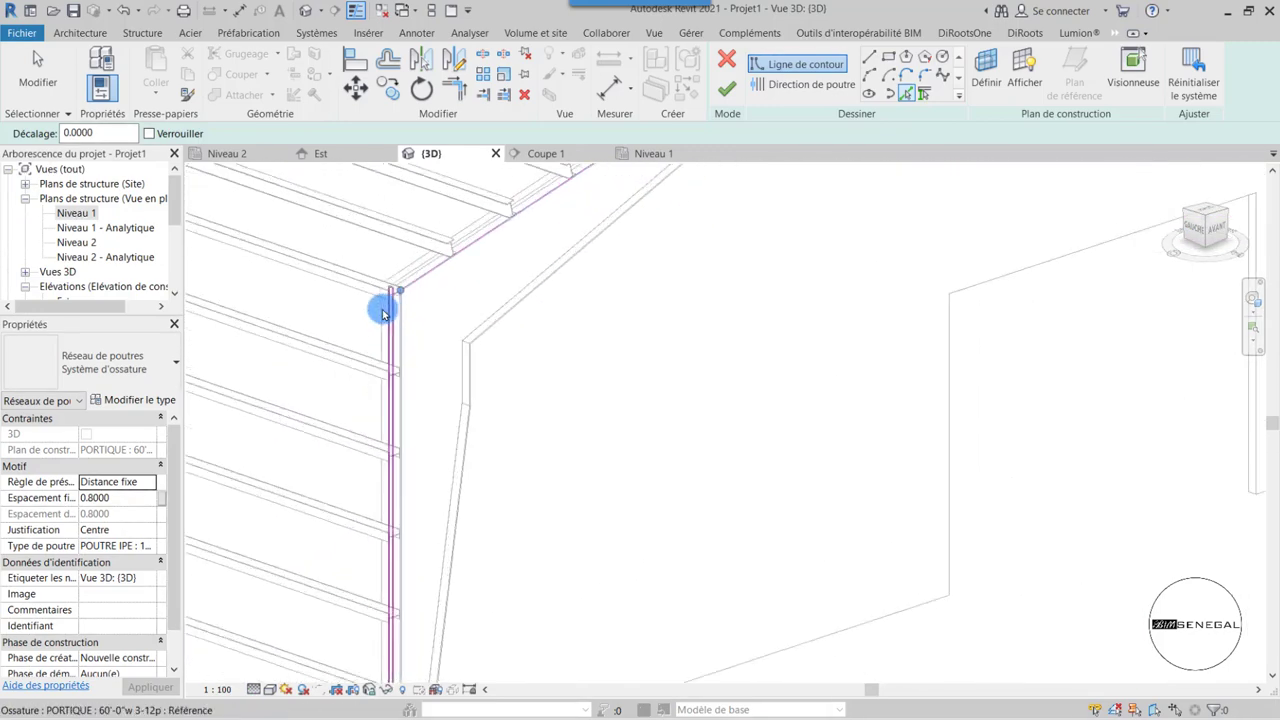
{"action": "scroll", "coordinate": [420, 257], "scroll_direction": "up", "scroll_amount": 2}
{"action": "left_click", "coordinate": [432, 245]}
{"action": "scroll", "coordinate": [423, 543], "scroll_direction": "down", "scroll_amount": 3}
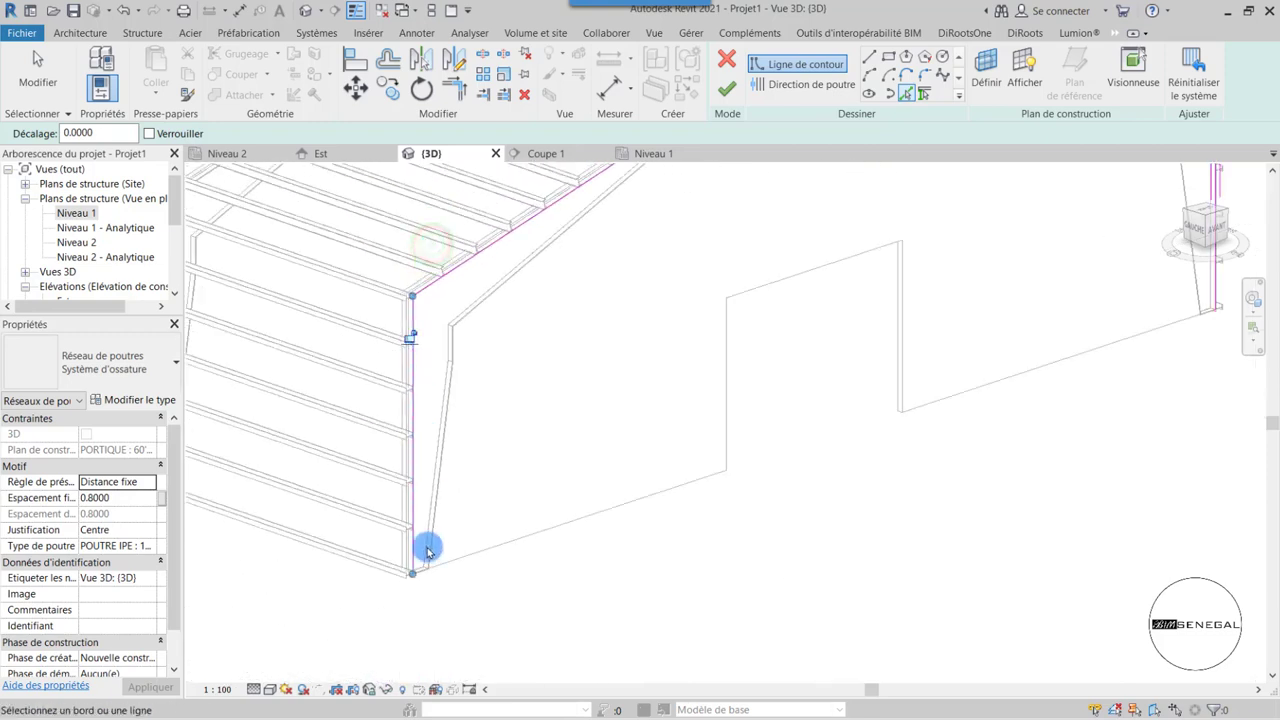
{"action": "scroll", "coordinate": [423, 500], "scroll_direction": "up", "scroll_amount": 2}
{"action": "scroll", "coordinate": [471, 514], "scroll_direction": "up", "scroll_amount": 2}
{"action": "left_click", "coordinate": [446, 527]}
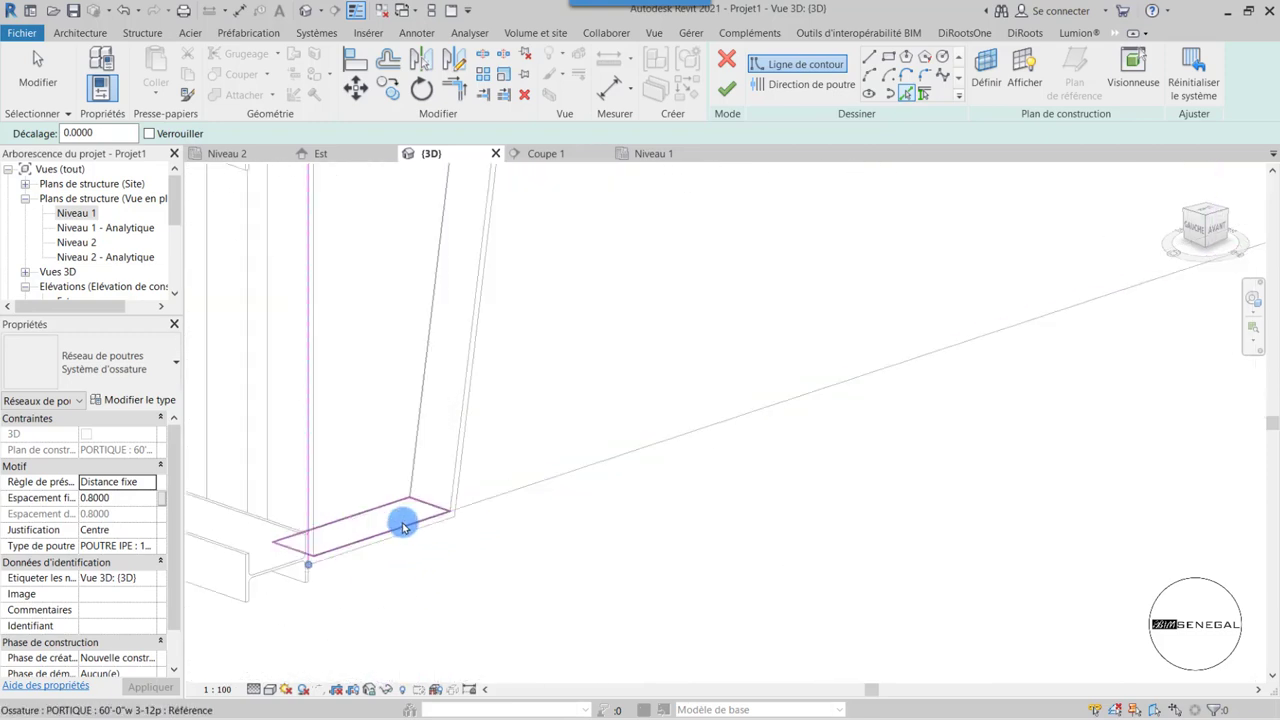
{"action": "scroll", "coordinate": [300, 583], "scroll_direction": "down", "scroll_amount": 3}
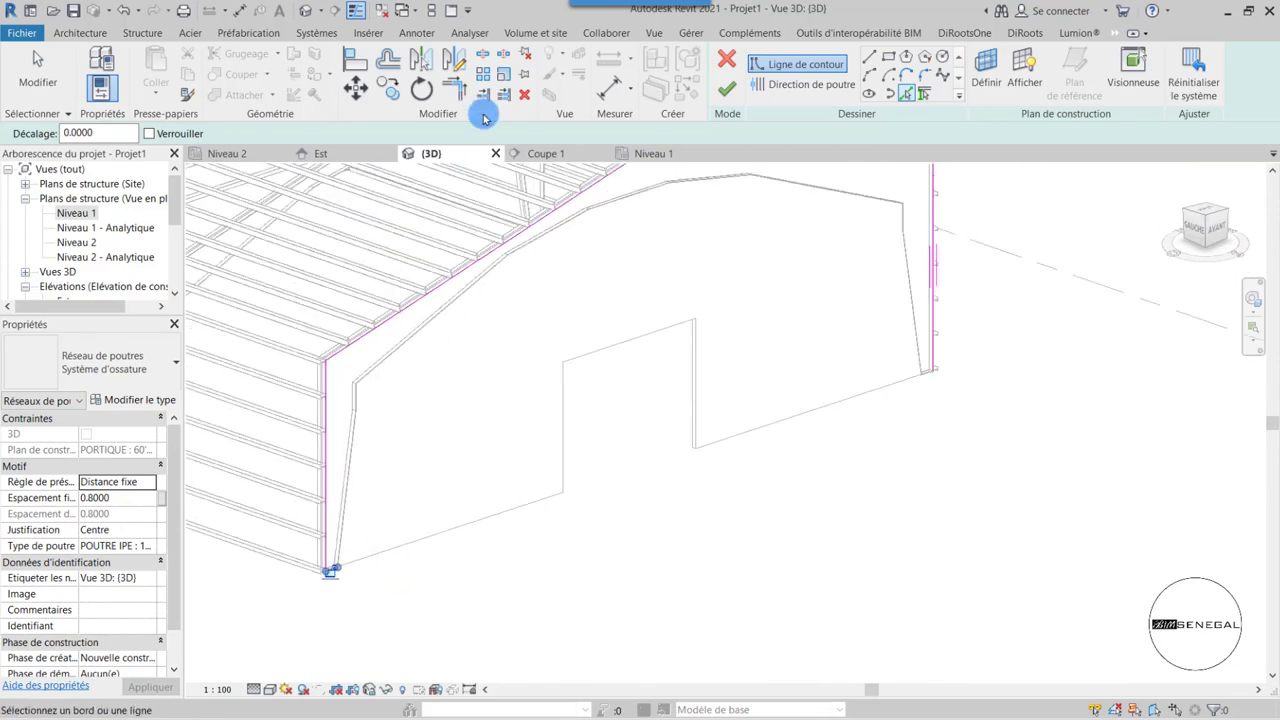
{"action": "left_click", "coordinate": [459, 90]}
{"action": "left_click", "coordinate": [335, 567]}
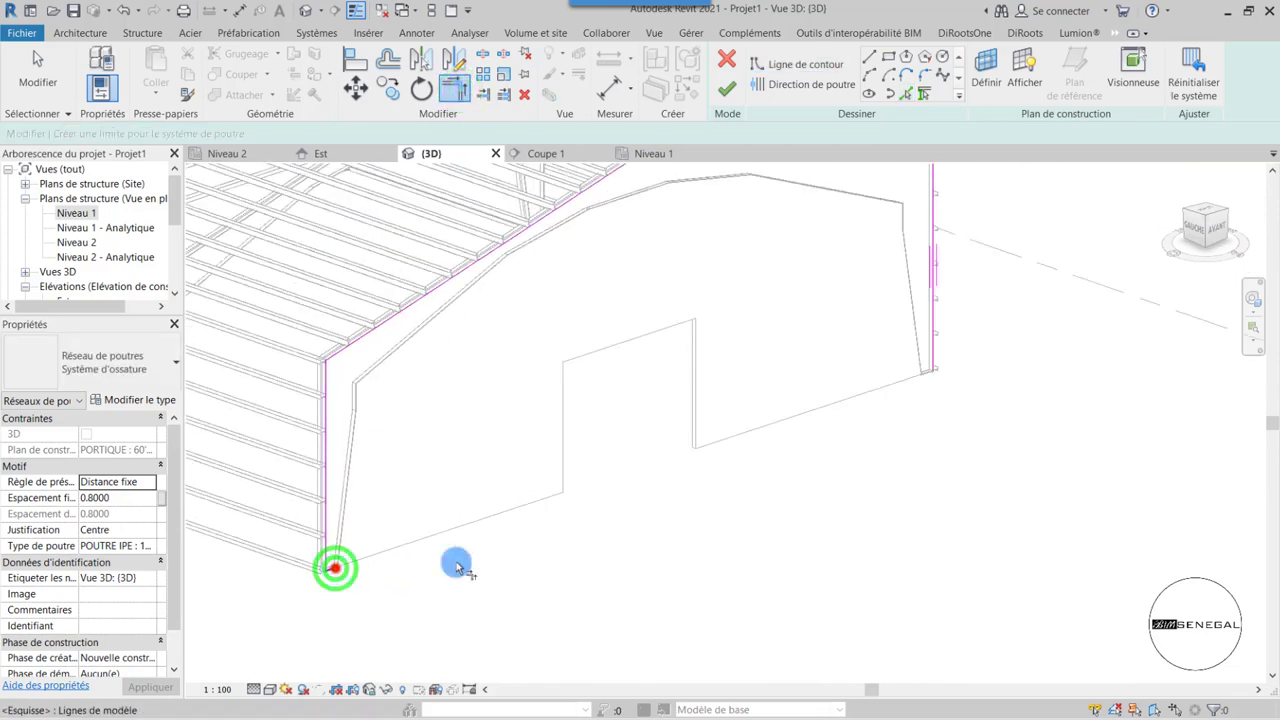
{"action": "left_click", "coordinate": [930, 345]}
{"action": "scroll", "coordinate": [790, 470], "scroll_direction": "up", "scroll_amount": 2}
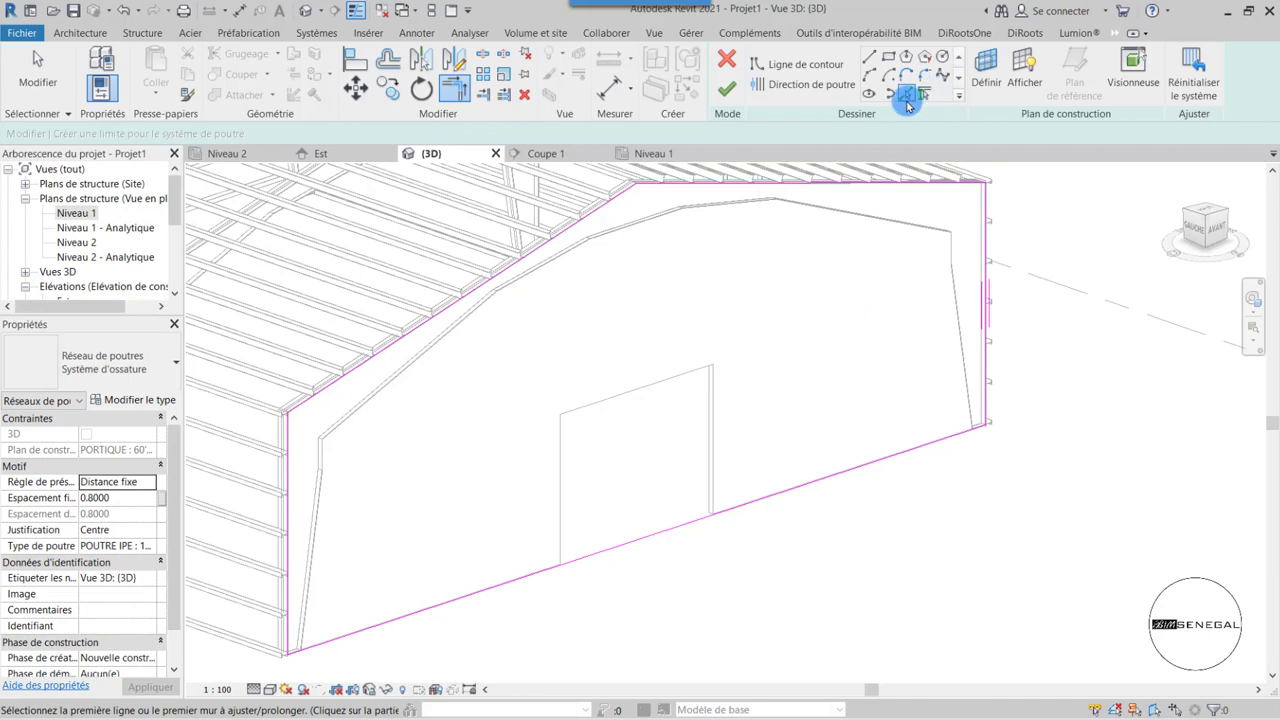
- Trace the door opening's right, top and left edges as boundary lines
{"action": "left_click", "coordinate": [906, 96]}
{"action": "left_click", "coordinate": [710, 395]}
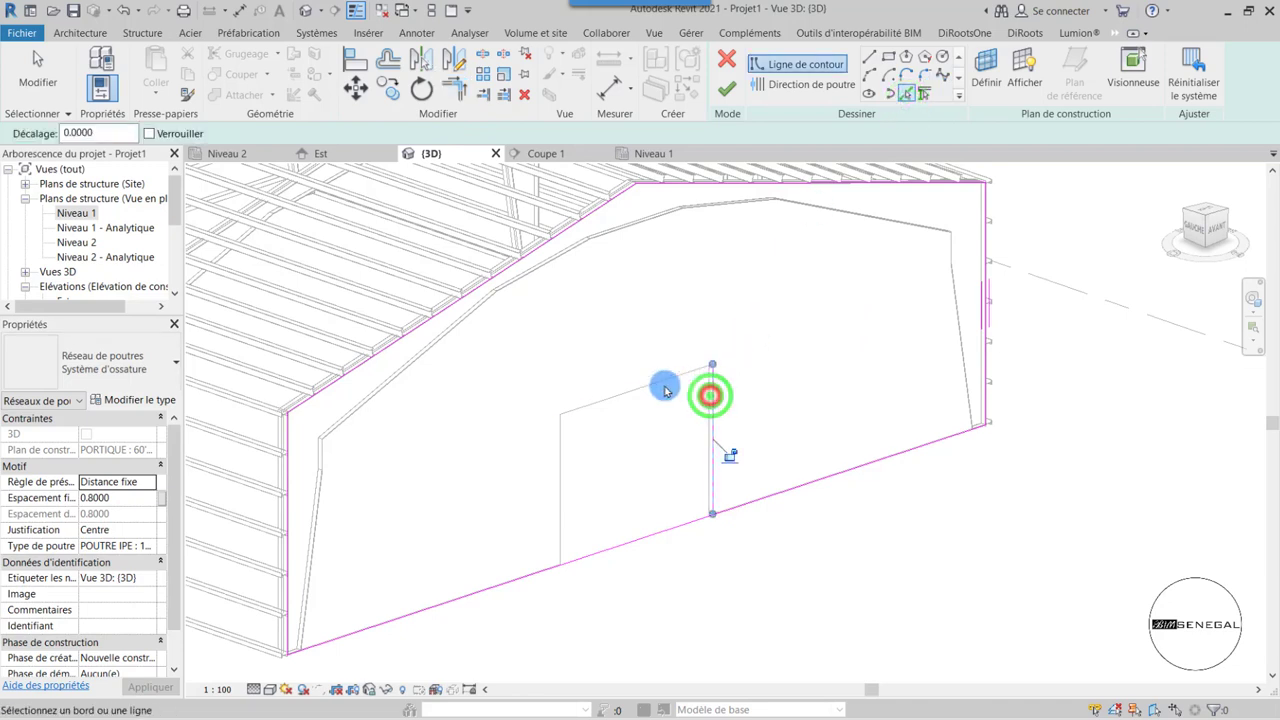
{"action": "left_click", "coordinate": [658, 386]}
{"action": "left_click", "coordinate": [554, 456]}
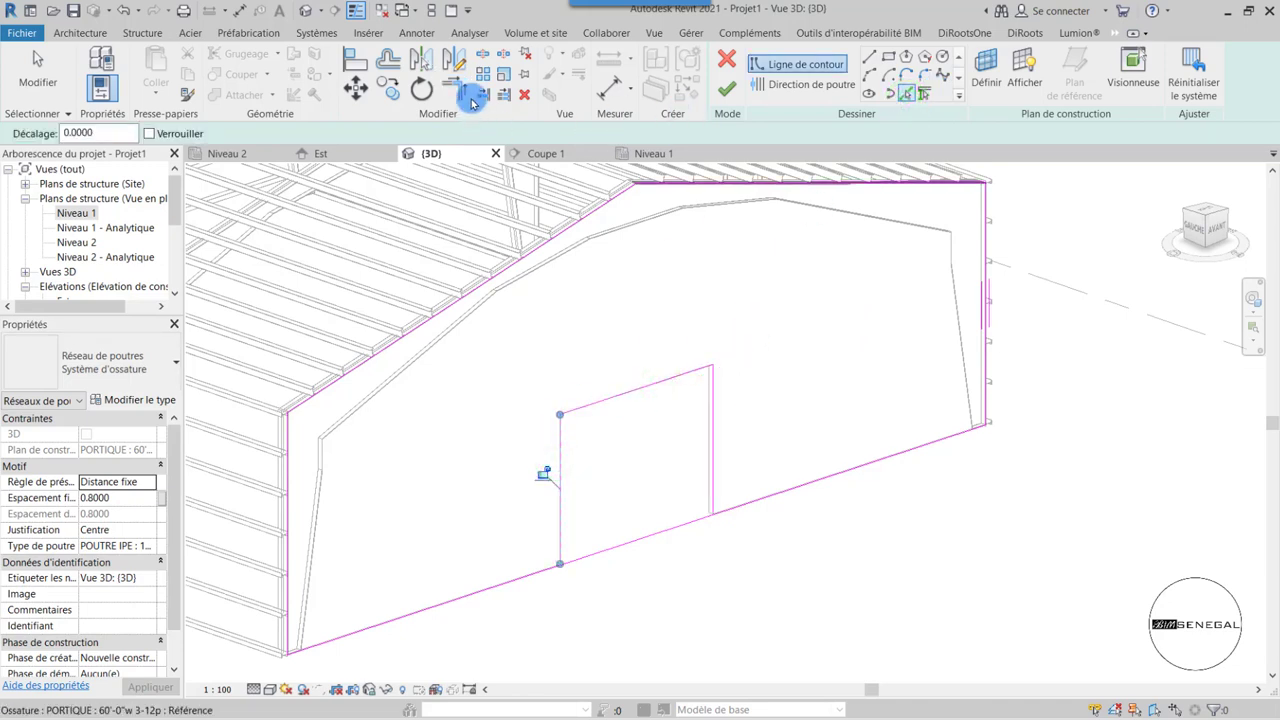
- Split the bottom line under the door, corner it to the door edges, and set beams parallel to the bottom edge
{"action": "left_click", "coordinate": [484, 54]}
{"action": "left_click", "coordinate": [630, 543]}
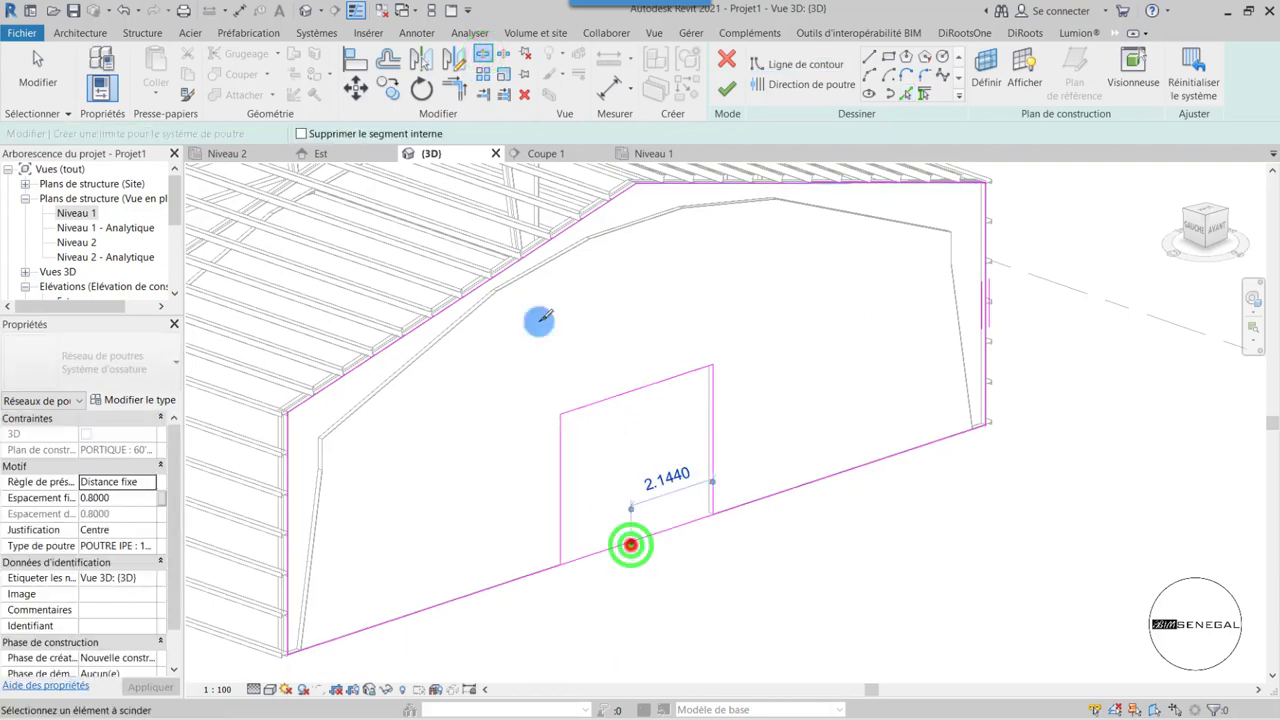
{"action": "left_click", "coordinate": [463, 95]}
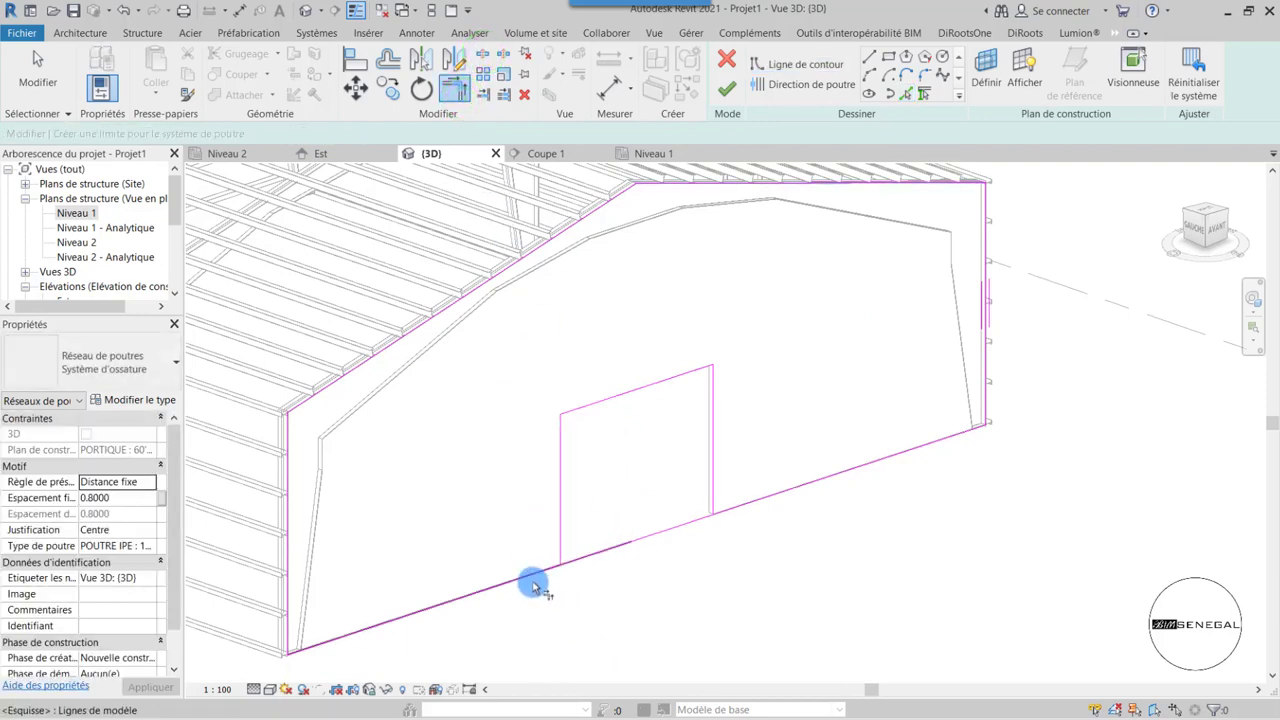
{"action": "left_click", "coordinate": [530, 582]}
{"action": "left_click", "coordinate": [565, 510]}
{"action": "left_click", "coordinate": [743, 504]}
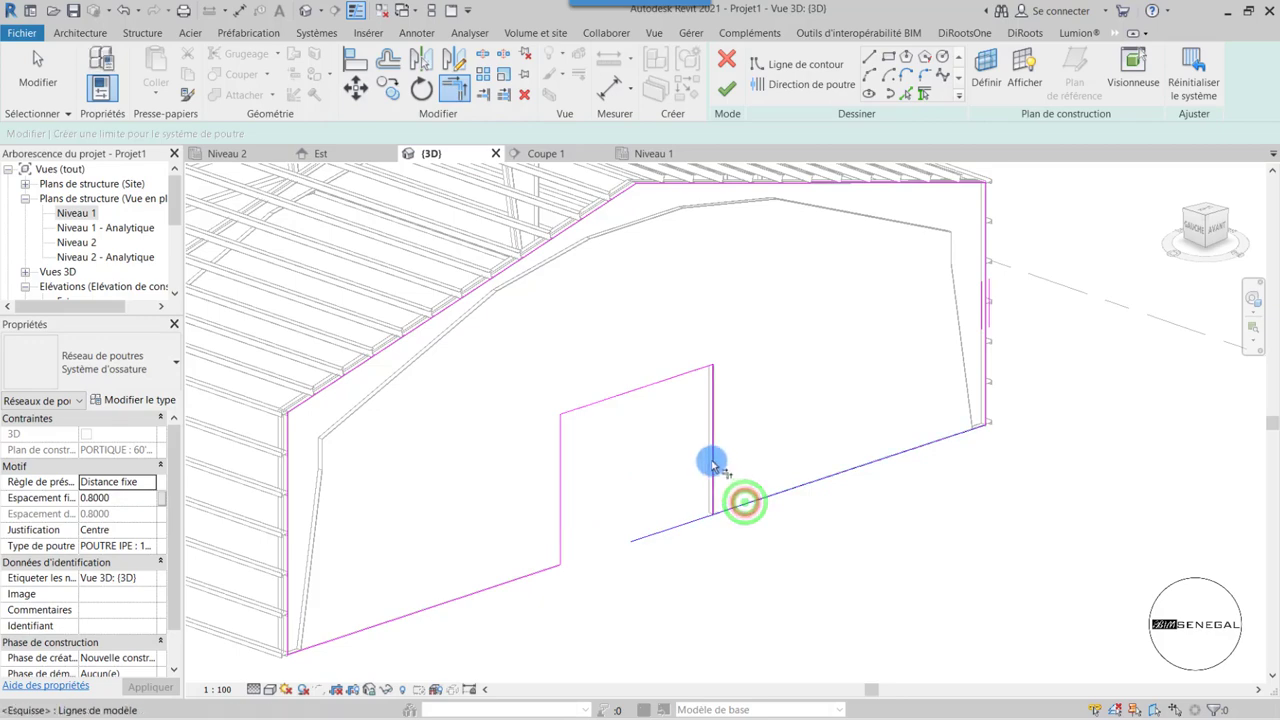
{"action": "left_click", "coordinate": [711, 457]}
{"action": "scroll", "coordinate": [866, 590], "scroll_direction": "down", "scroll_amount": 2}
{"action": "scroll", "coordinate": [743, 640], "scroll_direction": "up", "scroll_amount": 1}
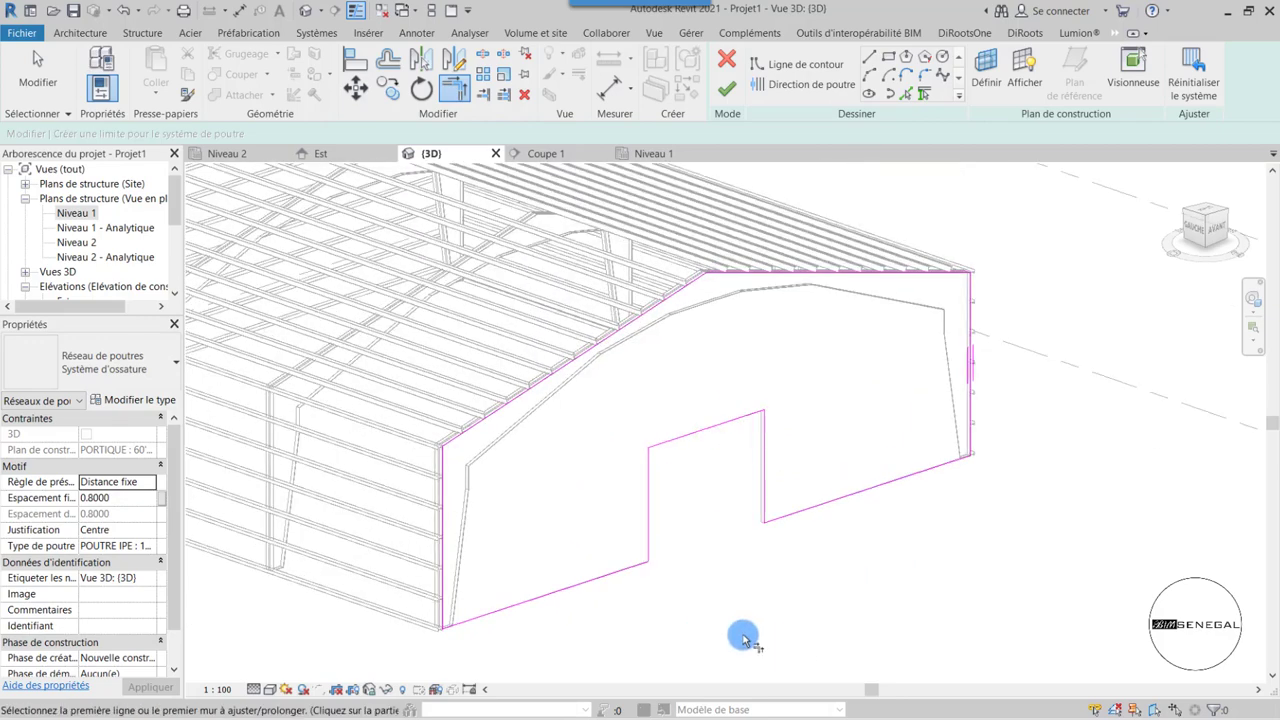
{"action": "left_click", "coordinate": [760, 95]}
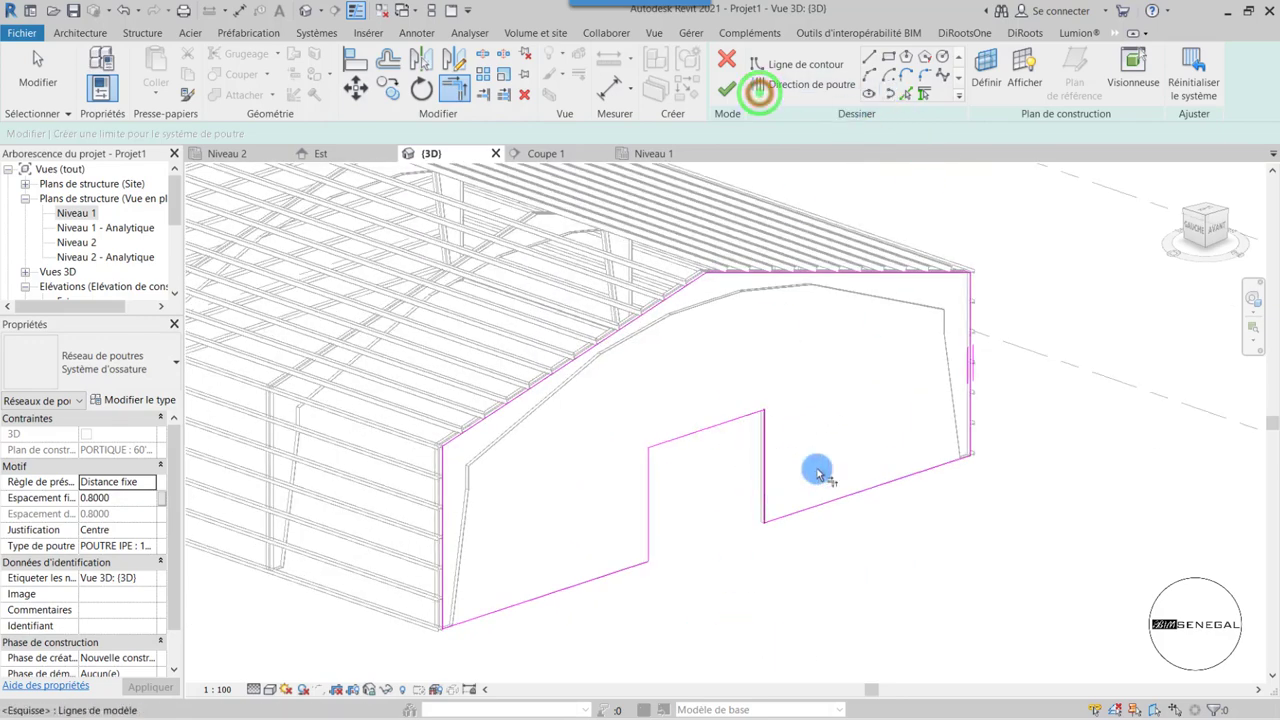
{"action": "left_click", "coordinate": [868, 487]}
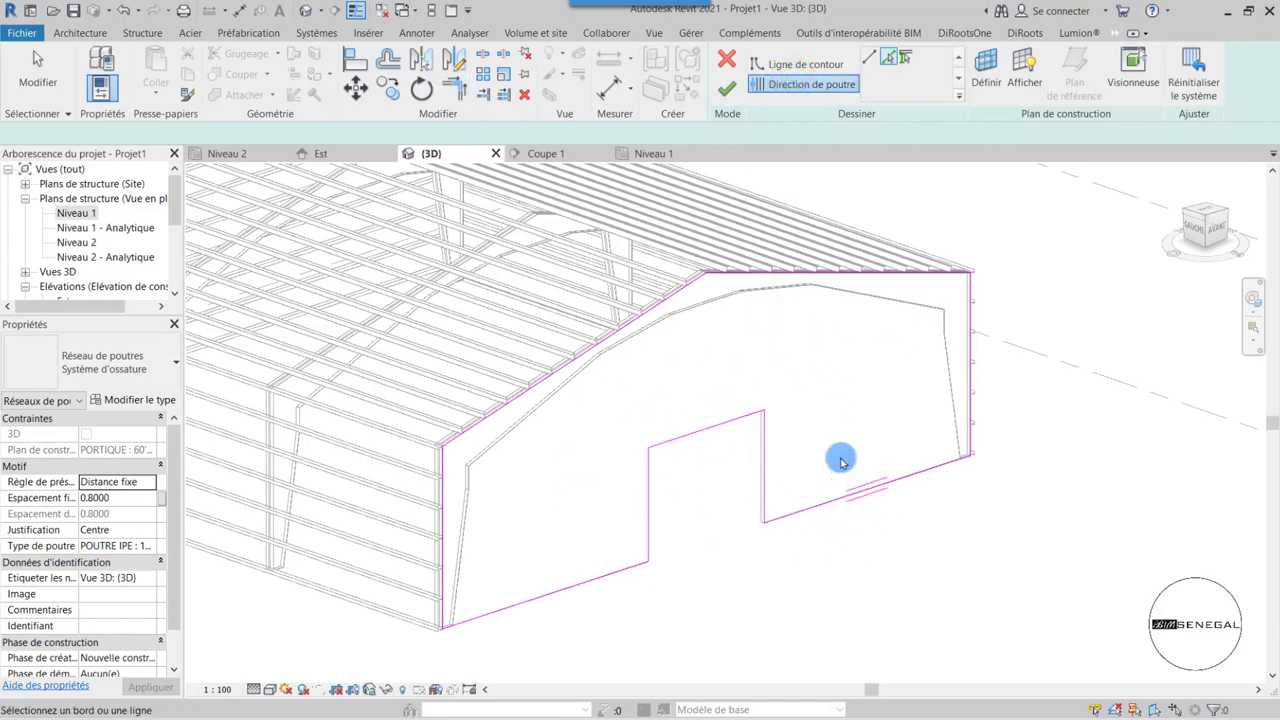
- Finish the beam system and review the gable IPE girts from front and angled views
{"action": "left_click", "coordinate": [724, 101]}
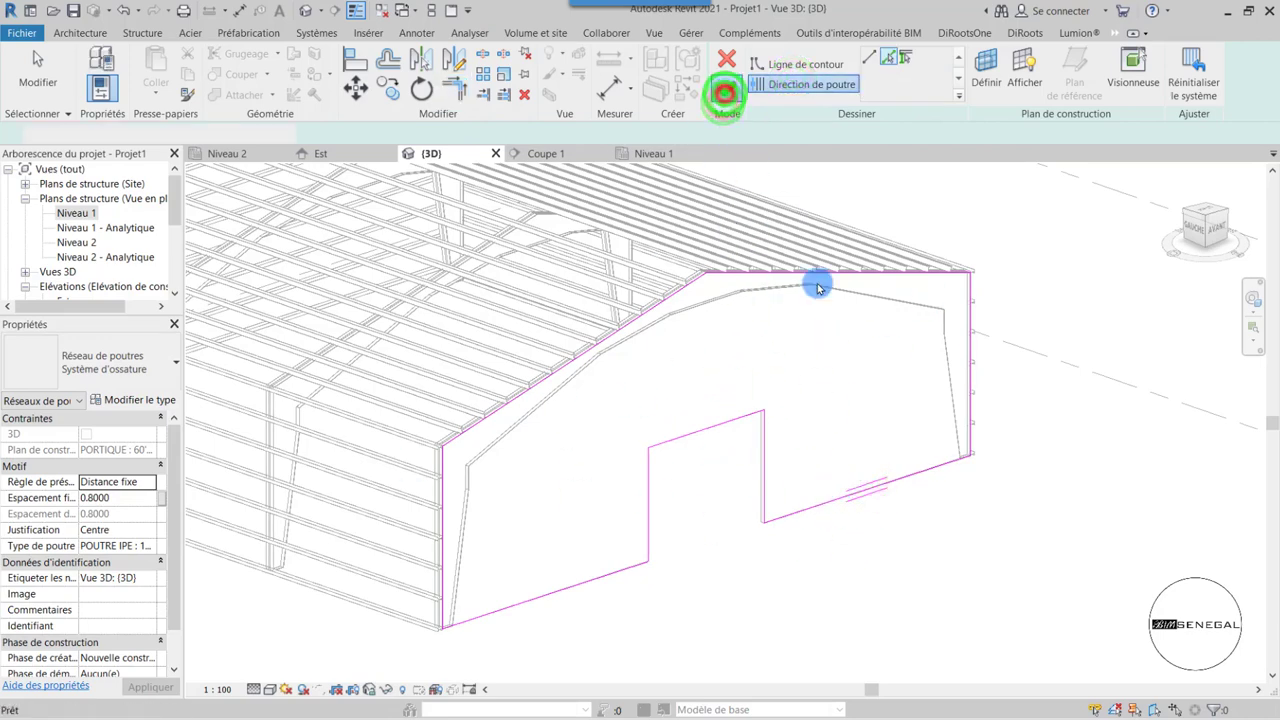
{"action": "left_click", "coordinate": [1215, 222]}
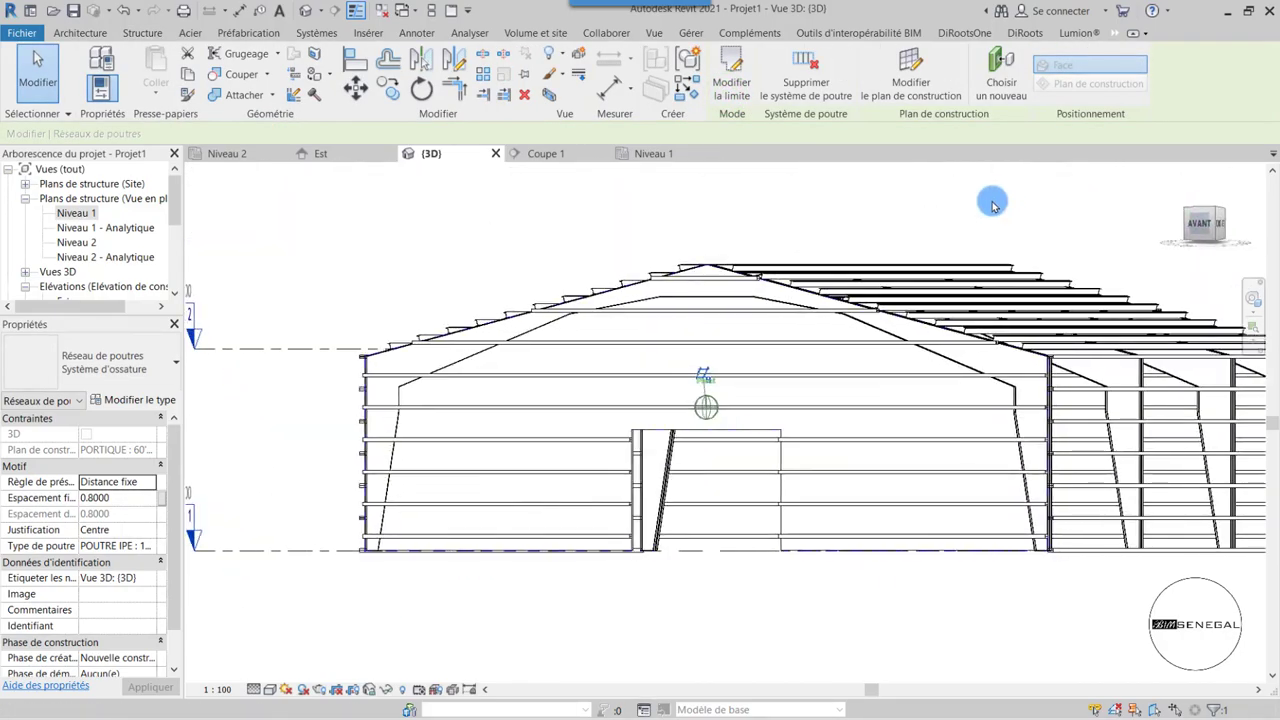
{"action": "left_click", "coordinate": [1157, 232]}
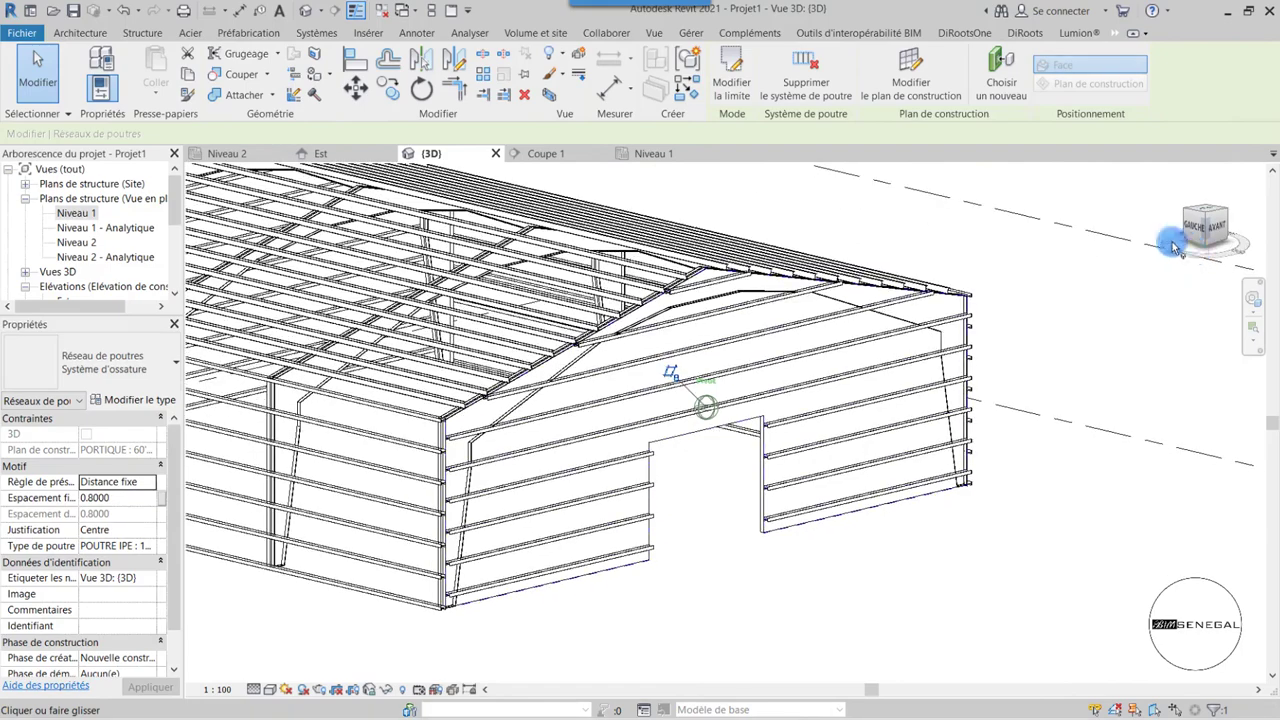
{"action": "scroll", "coordinate": [586, 280], "scroll_direction": "up", "scroll_amount": 3}
{"action": "scroll", "coordinate": [584, 293], "scroll_direction": "up", "scroll_amount": 3}
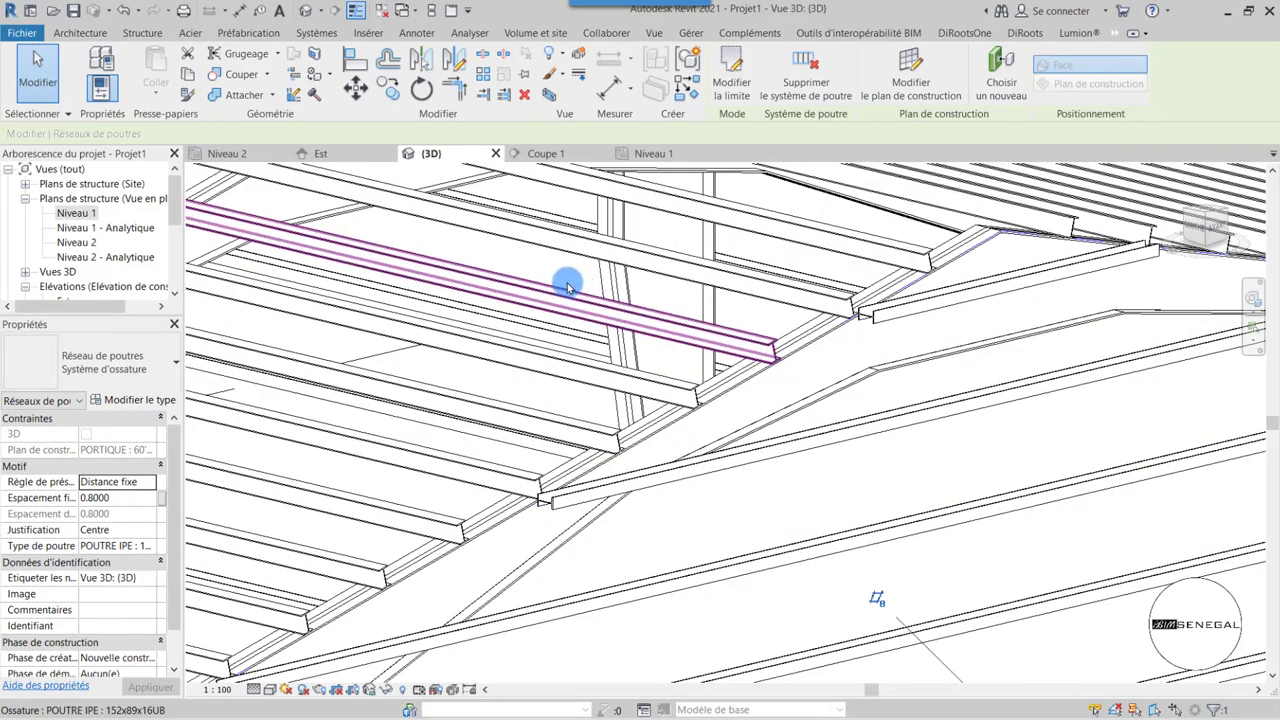
{"action": "scroll", "coordinate": [567, 288], "scroll_direction": "down", "scroll_amount": 5}
{"action": "scroll", "coordinate": [600, 340], "scroll_direction": "down", "scroll_amount": 2}
{"action": "scroll", "coordinate": [680, 460], "scroll_direction": "down", "scroll_amount": 2}
{"action": "left_click", "coordinate": [752, 556]}
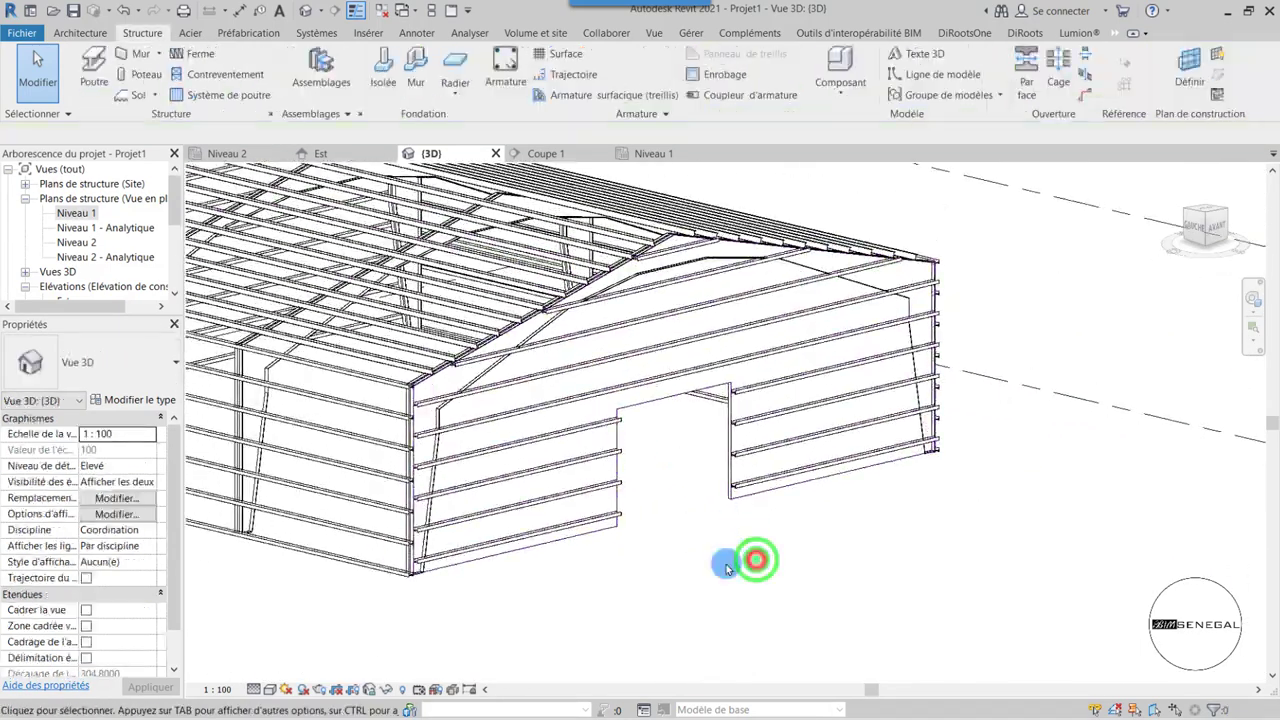
- Switch the view to Shaded and select the gable wall around the door
{"action": "left_click", "coordinate": [270, 690]}
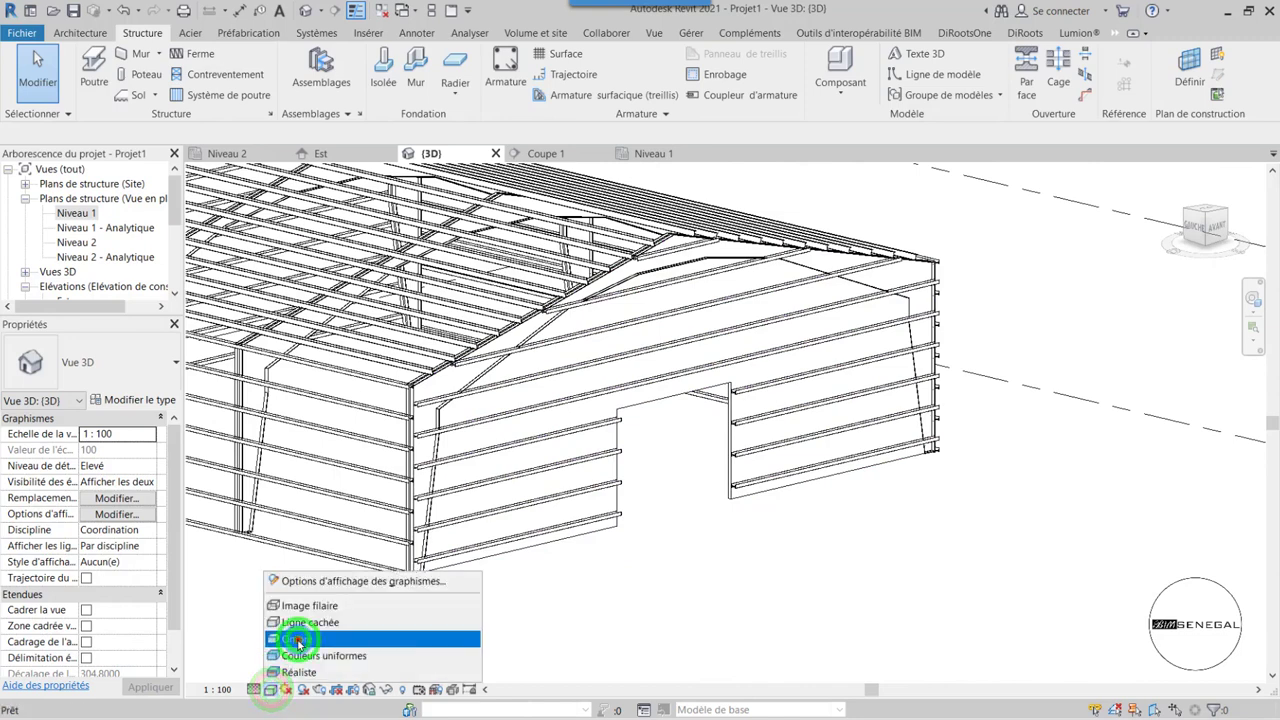
{"action": "left_click", "coordinate": [298, 640]}
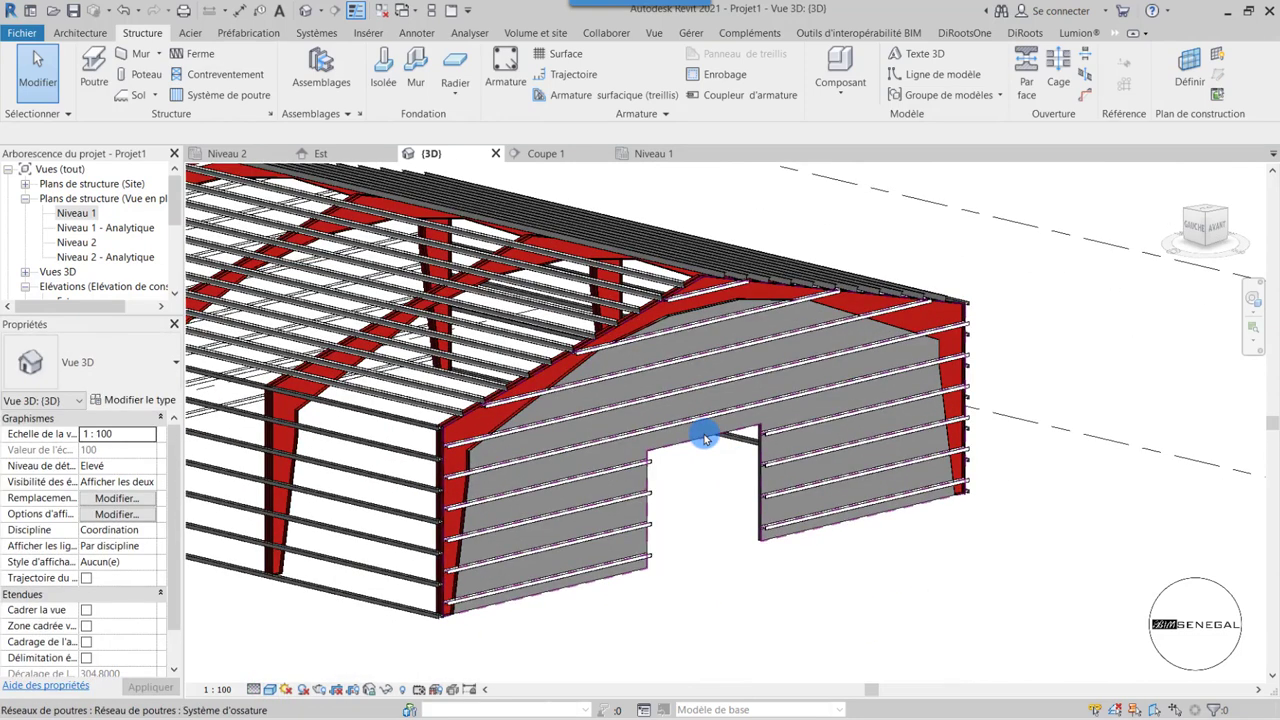
{"action": "left_click", "coordinate": [763, 418]}
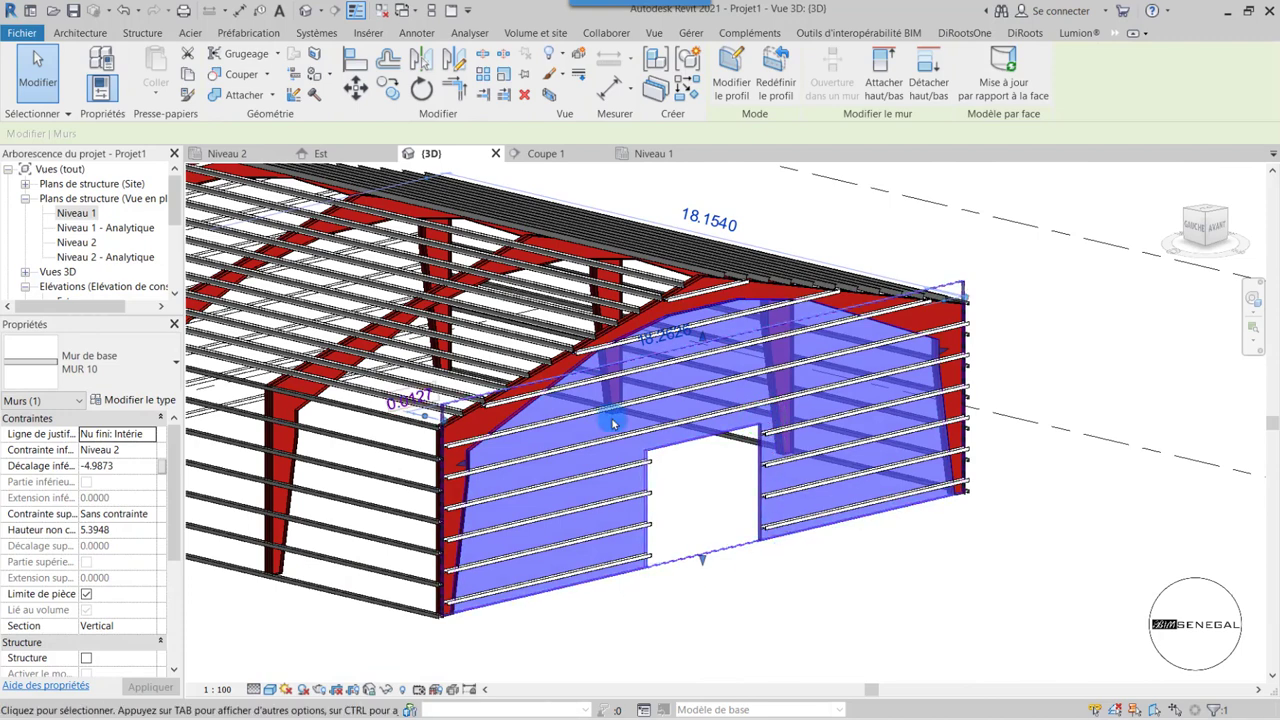
- Hide the selected gable wall in this view with Hide Elements
{"action": "left_click", "coordinate": [558, 54]}
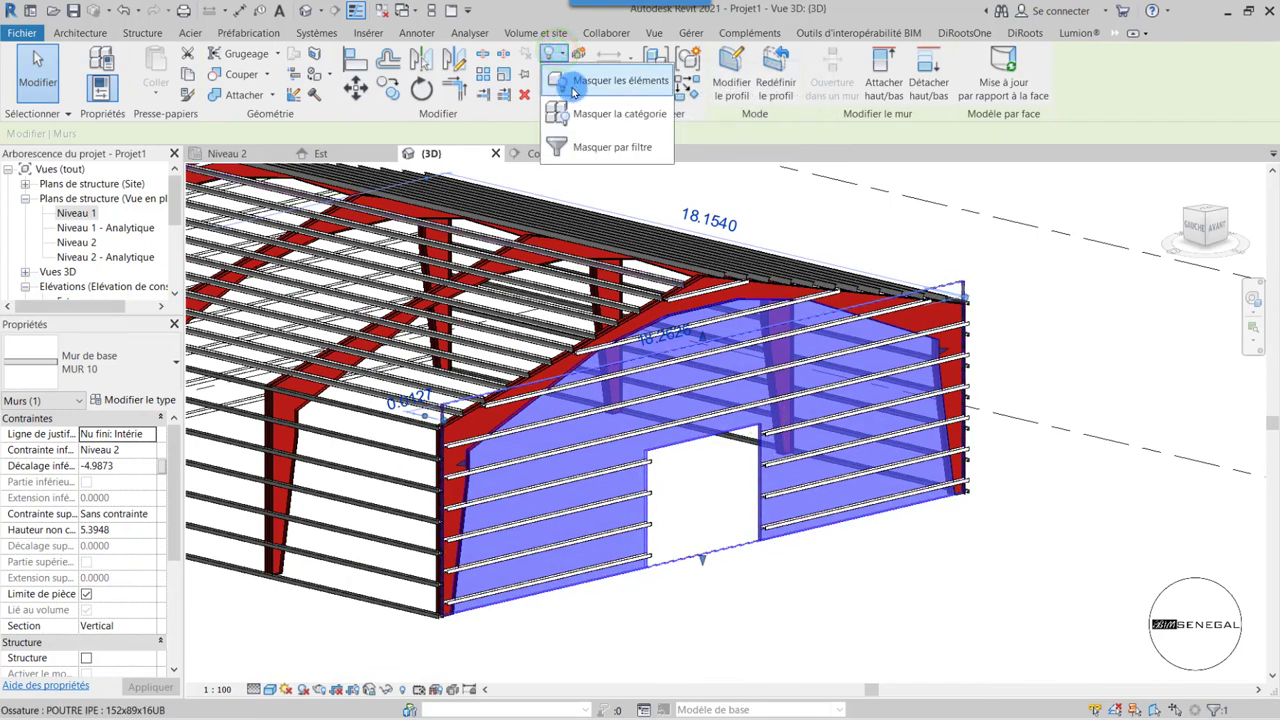
{"action": "left_click", "coordinate": [568, 78]}
{"action": "left_click", "coordinate": [928, 605]}
- Orbit the model to inspect the frames and the girts around the door opening
{"action": "middle_click_drag", "start_coordinate": [935, 595], "coordinate": [1029, 489], "text": "shift"}
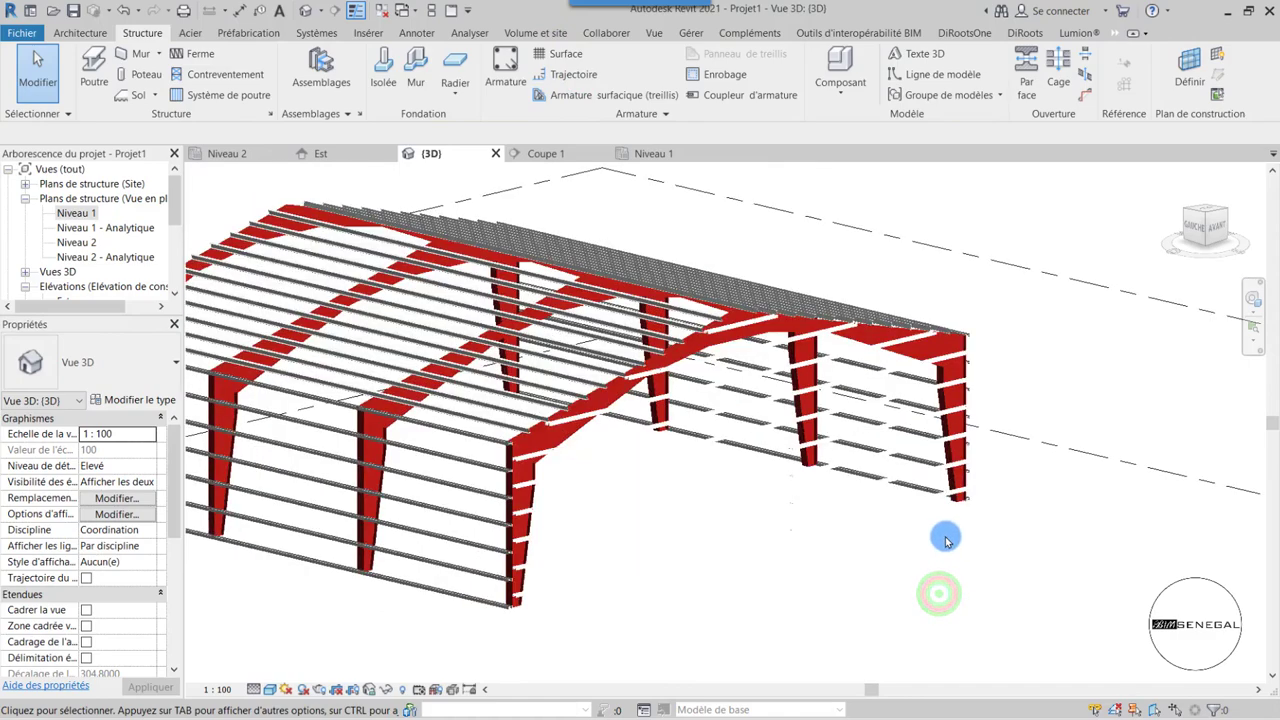
{"action": "left_click", "coordinate": [1207, 222]}
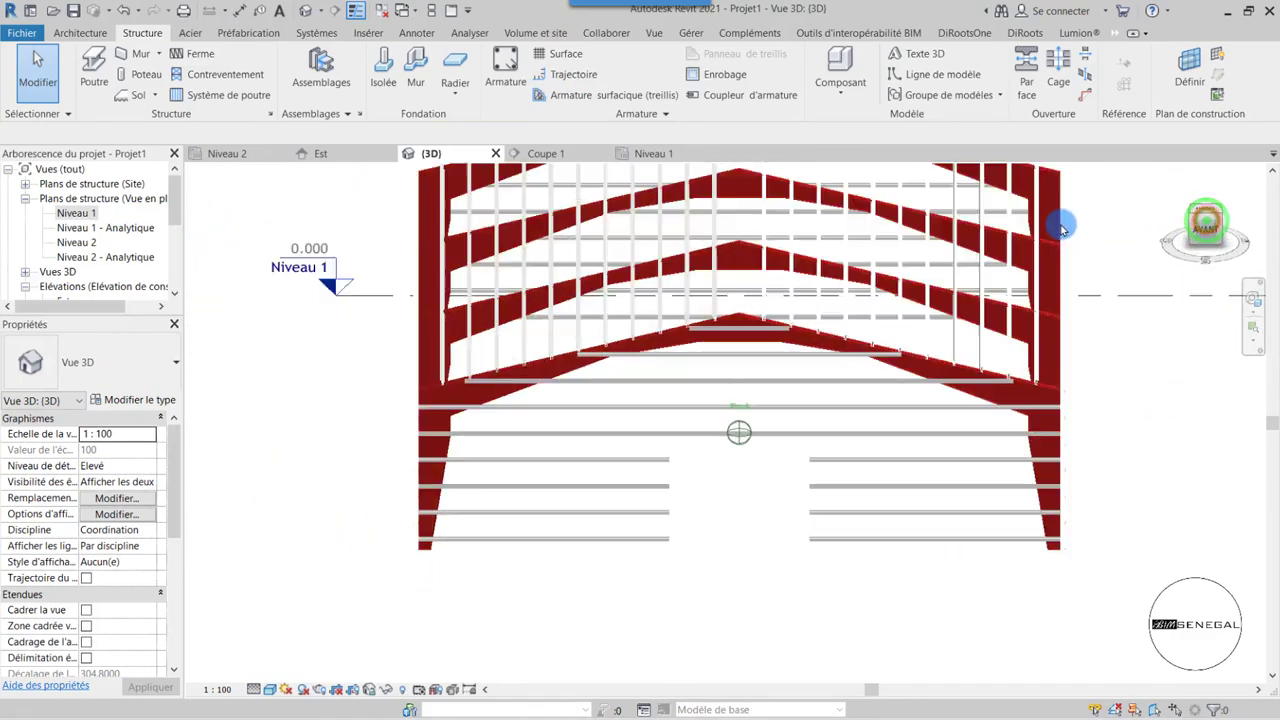
{"action": "mouse_move", "coordinate": [1208, 223]}
{"action": "left_mouse_down"}
{"action": "mouse_move", "coordinate": [1011, 214]}
{"action": "mouse_move", "coordinate": [1011, 229]}
{"action": "mouse_move", "coordinate": [1175, 245]}
{"action": "mouse_move", "coordinate": [771, 543]}
{"action": "mouse_move", "coordinate": [654, 583]}
{"action": "left_mouse_up"}
{"action": "scroll", "coordinate": [763, 346], "scroll_direction": "down", "scroll_amount": 3}
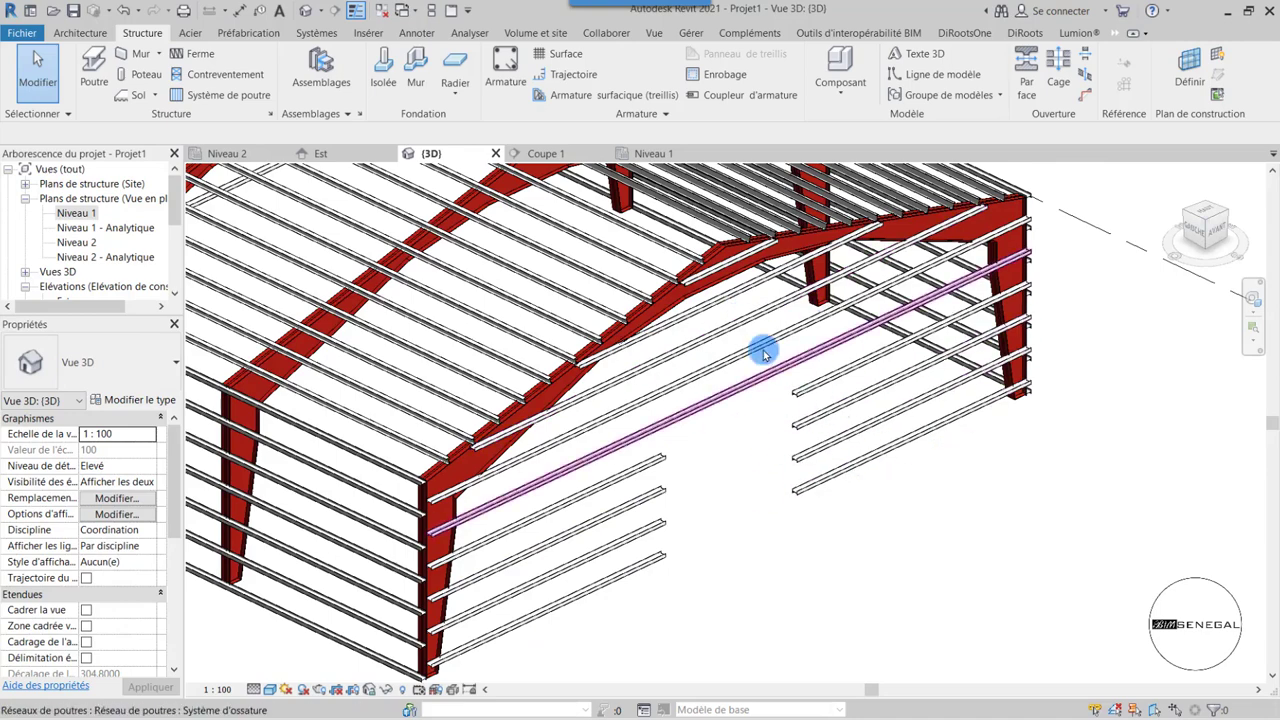
{"action": "middle_click_drag", "start_coordinate": [766, 526], "coordinate": [731, 491], "text": "shift"}
{"action": "scroll", "coordinate": [760, 425], "scroll_direction": "up", "scroll_amount": 3}
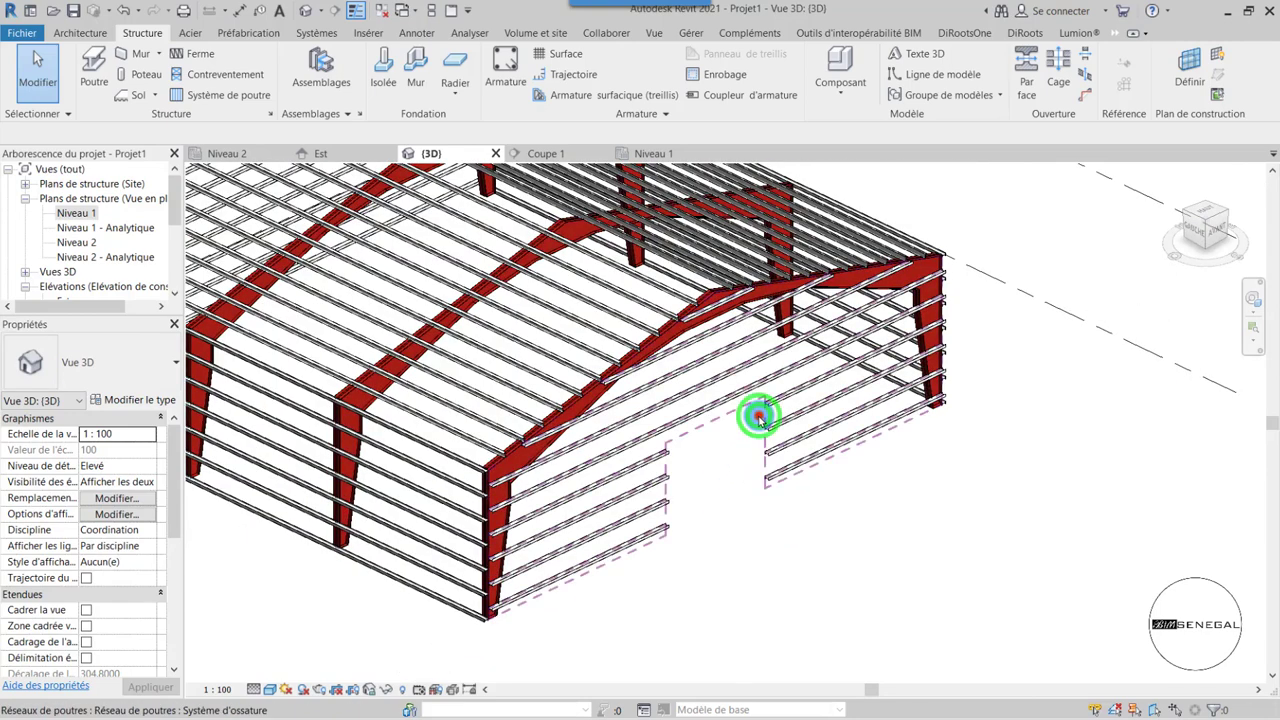
{"action": "scroll", "coordinate": [760, 416], "scroll_direction": "down", "scroll_amount": 2}
{"action": "scroll", "coordinate": [1000, 591], "scroll_direction": "down", "scroll_amount": 3}
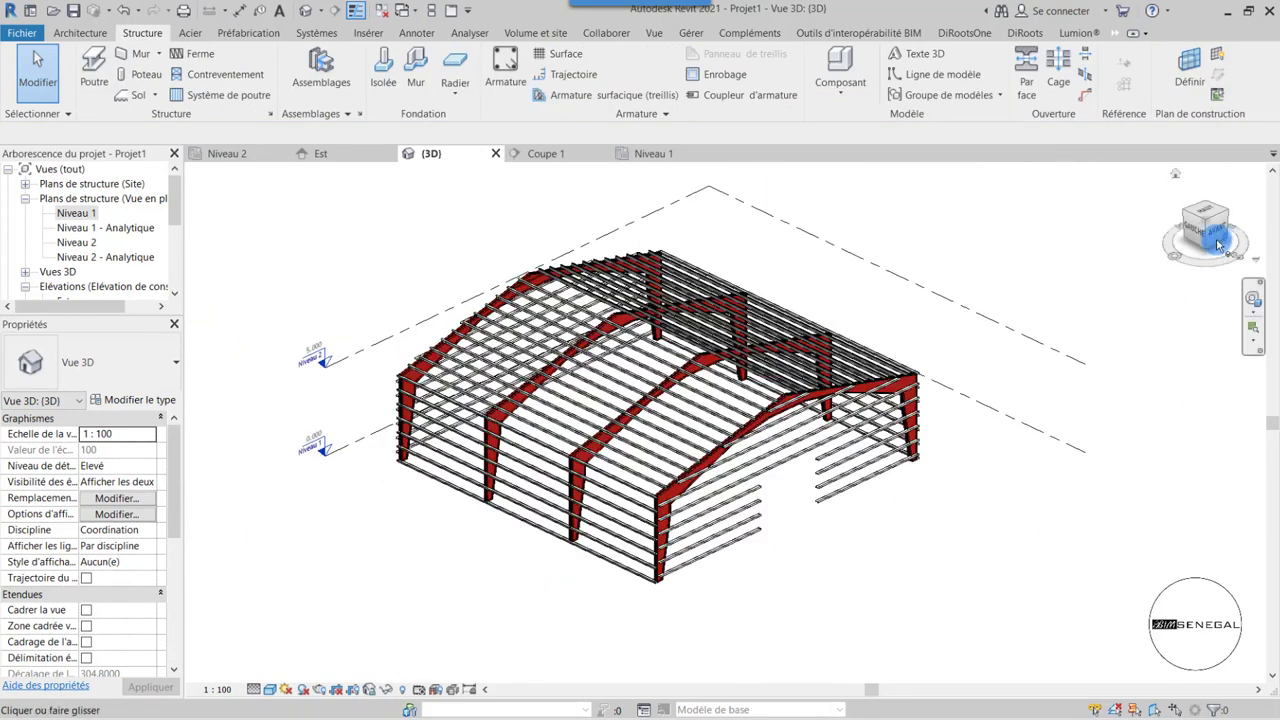
{"action": "left_click", "coordinate": [1213, 228]}
{"action": "middle_click_drag", "start_coordinate": [1023, 223], "coordinate": [960, 206], "text": "shift"}
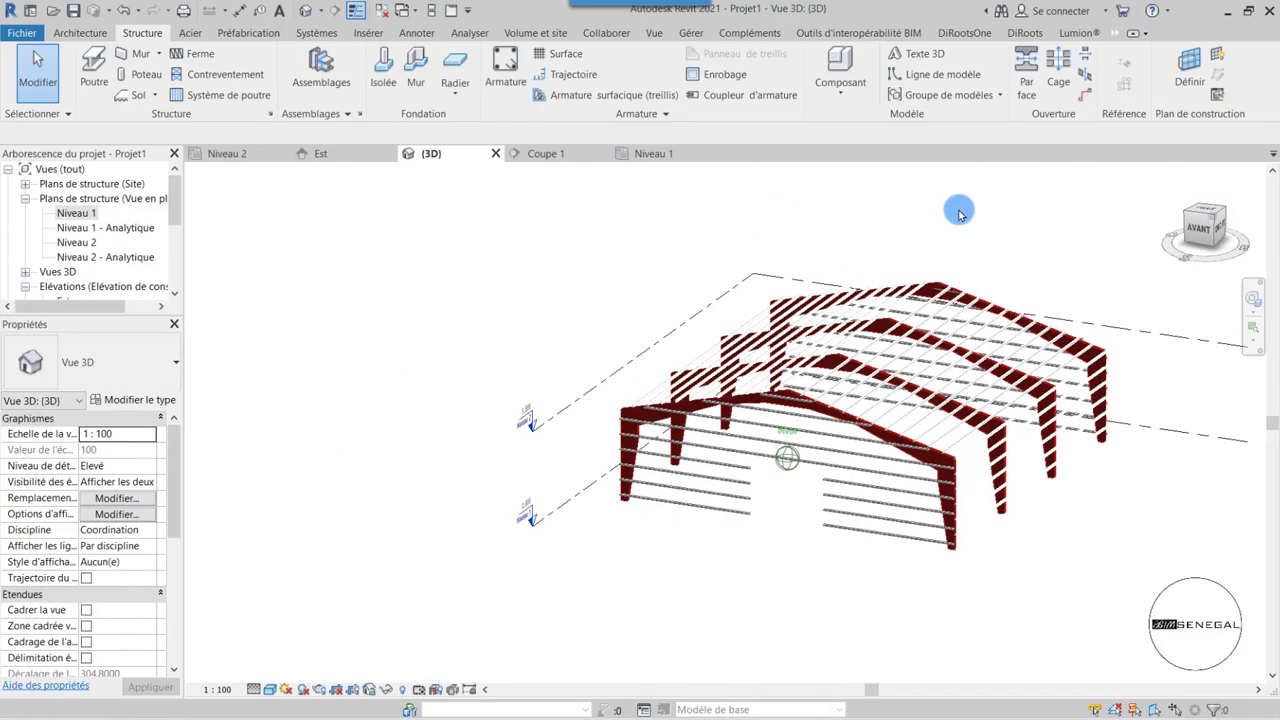
{"action": "mouse_move", "coordinate": [860, 464]}
{"action": "middle_mouse_down", "text": "shift"}
{"action": "mouse_move", "coordinate": [1146, 480]}
{"action": "mouse_move", "coordinate": [1097, 428]}
{"action": "middle_mouse_up", "text": "shift"}
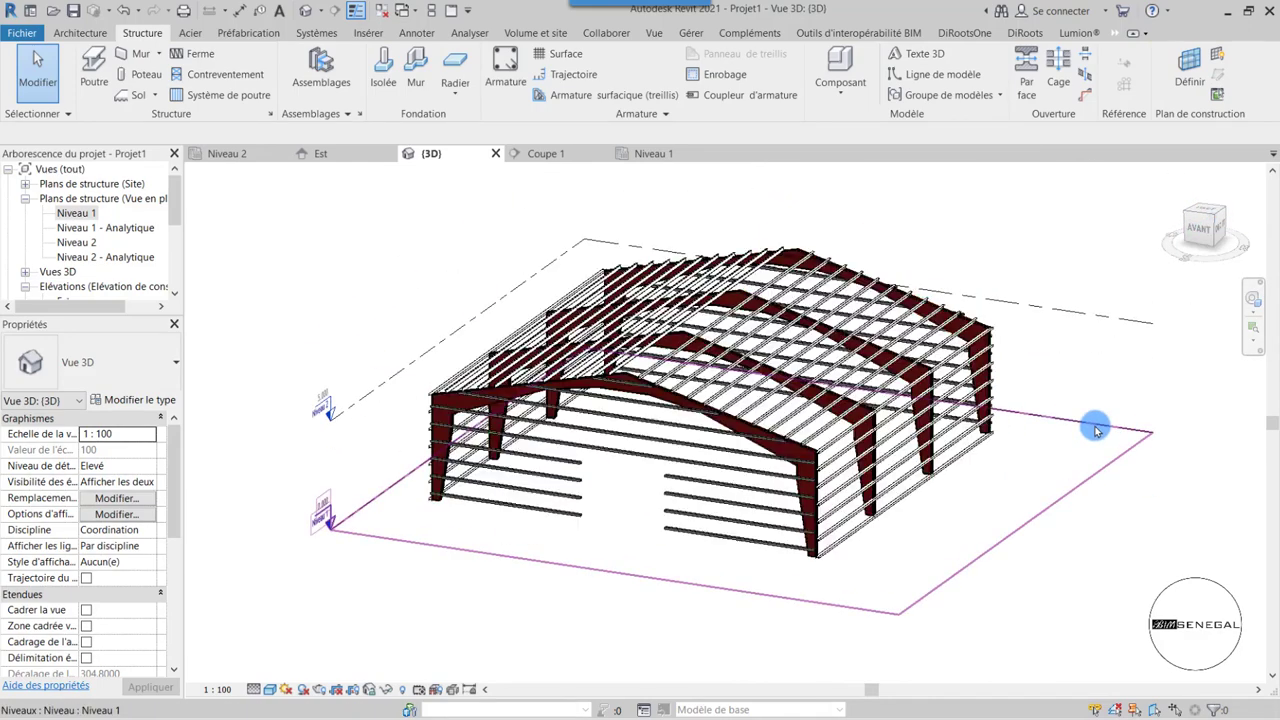
{"action": "scroll", "coordinate": [1094, 420], "scroll_direction": "up", "scroll_amount": 2}
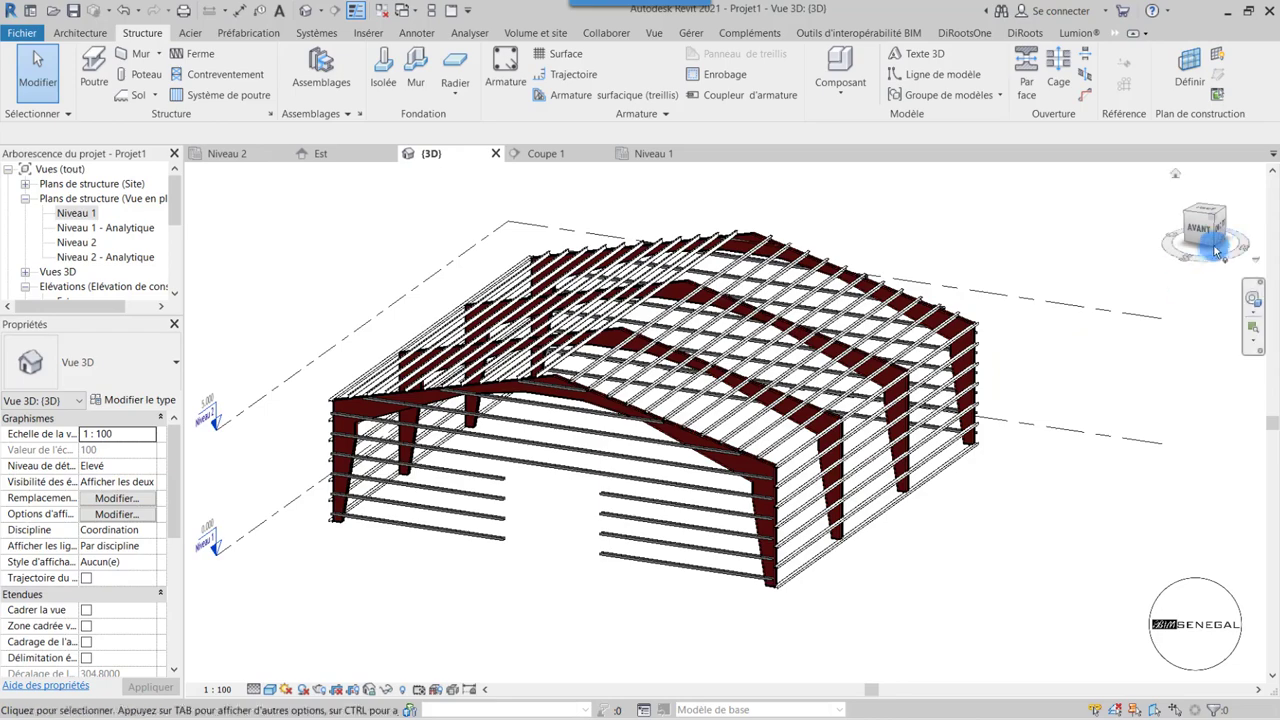
{"action": "left_click_drag", "start_coordinate": [1212, 228], "coordinate": [443, 177]}
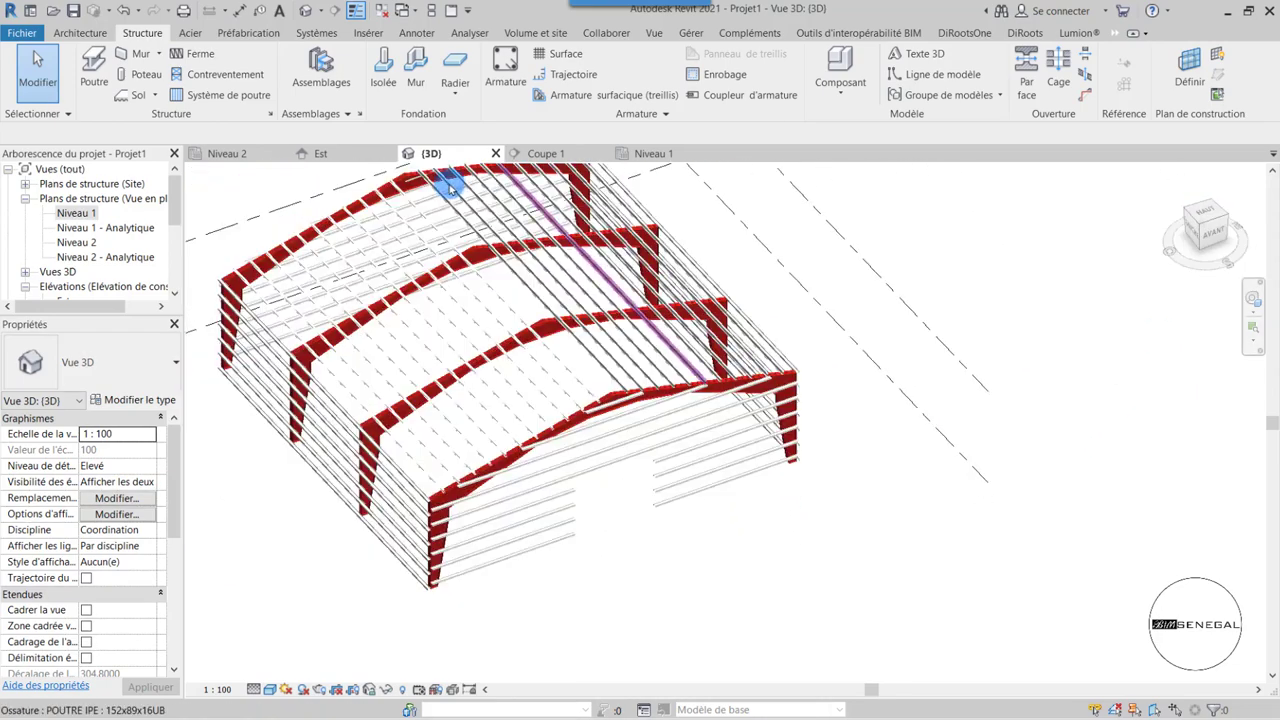
- On the Niveau 1 plan, start a structural floor with a Rectangle boundary at 1.5 offset
{"action": "left_click", "coordinate": [619, 152]}
{"action": "scroll", "coordinate": [603, 257], "scroll_direction": "down", "scroll_amount": 1}
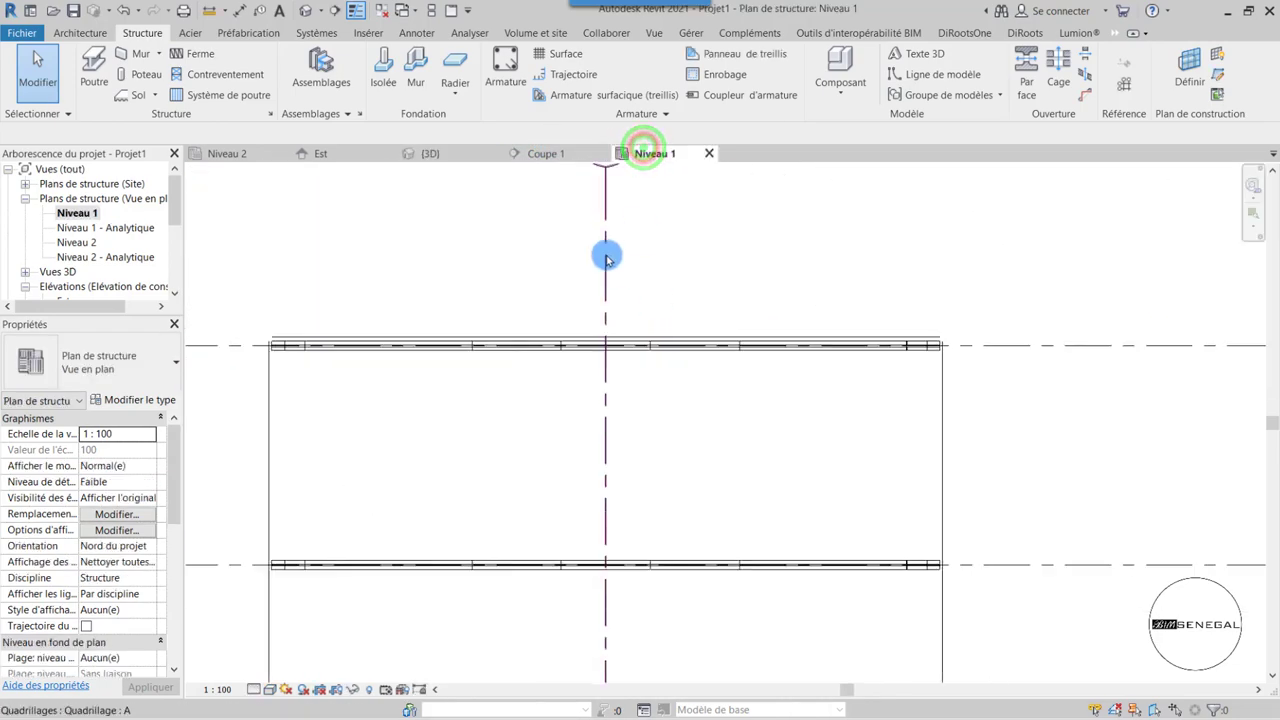
{"action": "scroll", "coordinate": [590, 262], "scroll_direction": "down", "scroll_amount": 3}
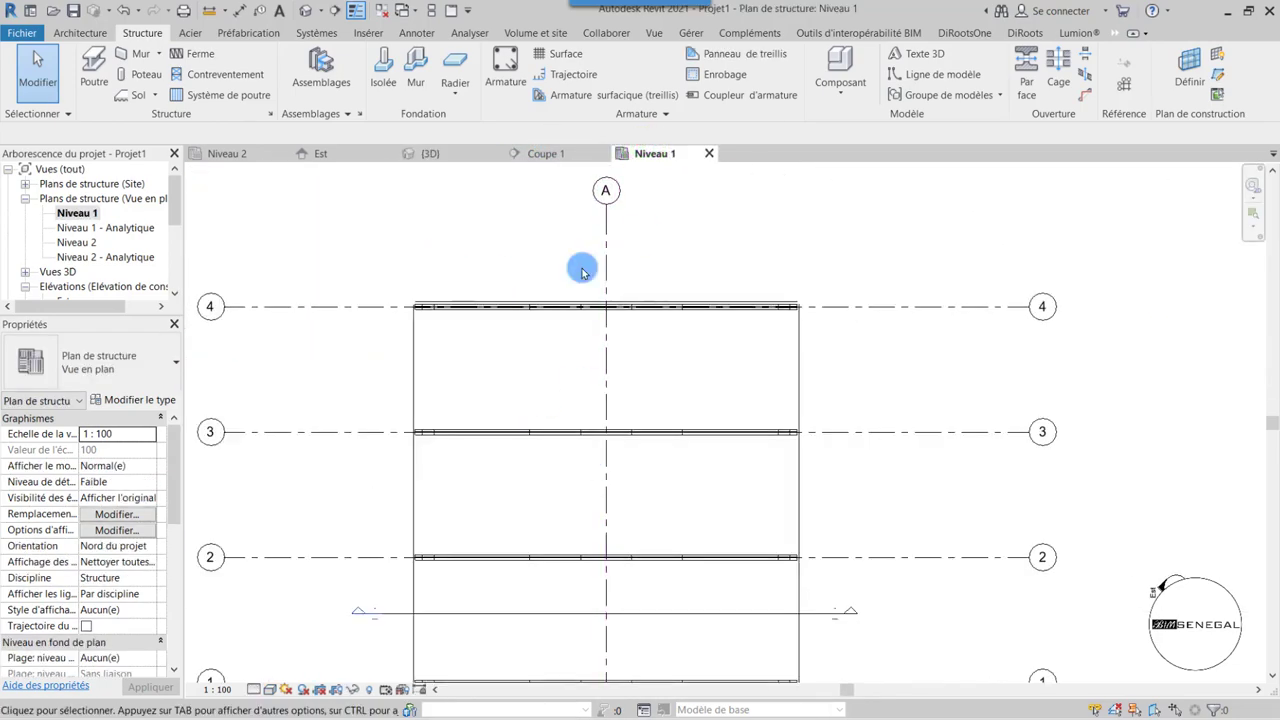
{"action": "left_click", "coordinate": [88, 30]}
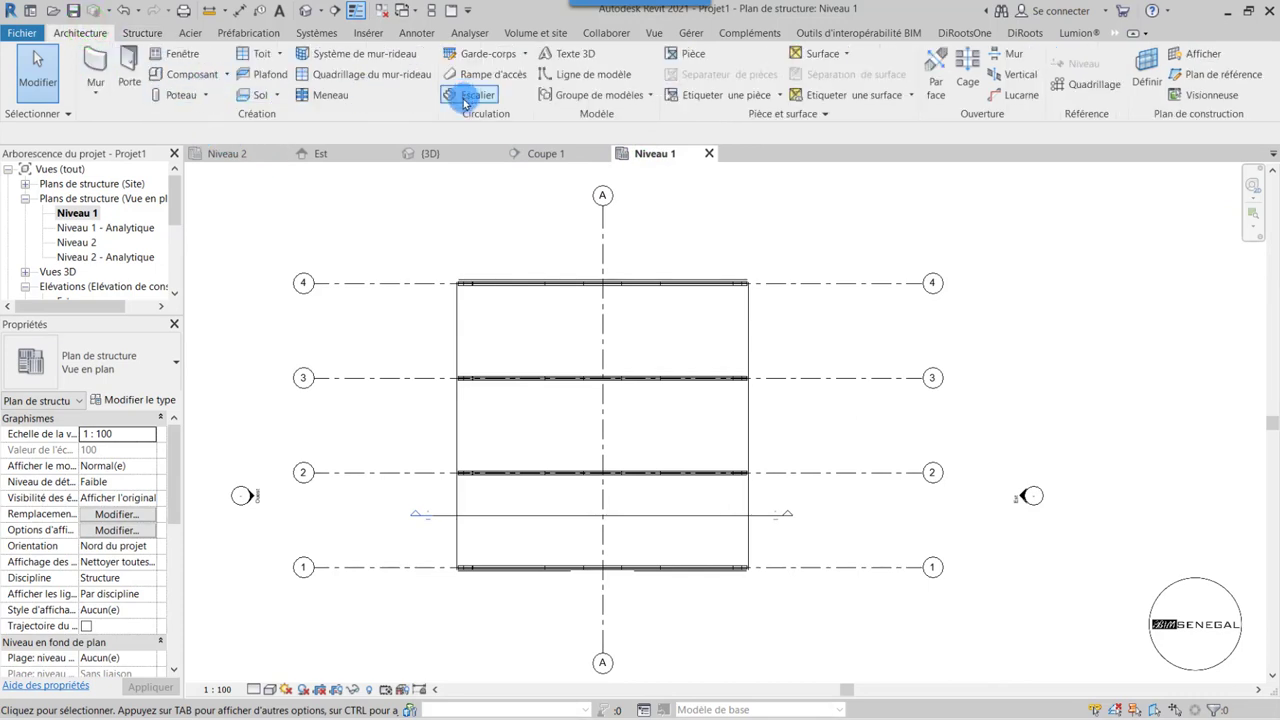
{"action": "left_click", "coordinate": [260, 97]}
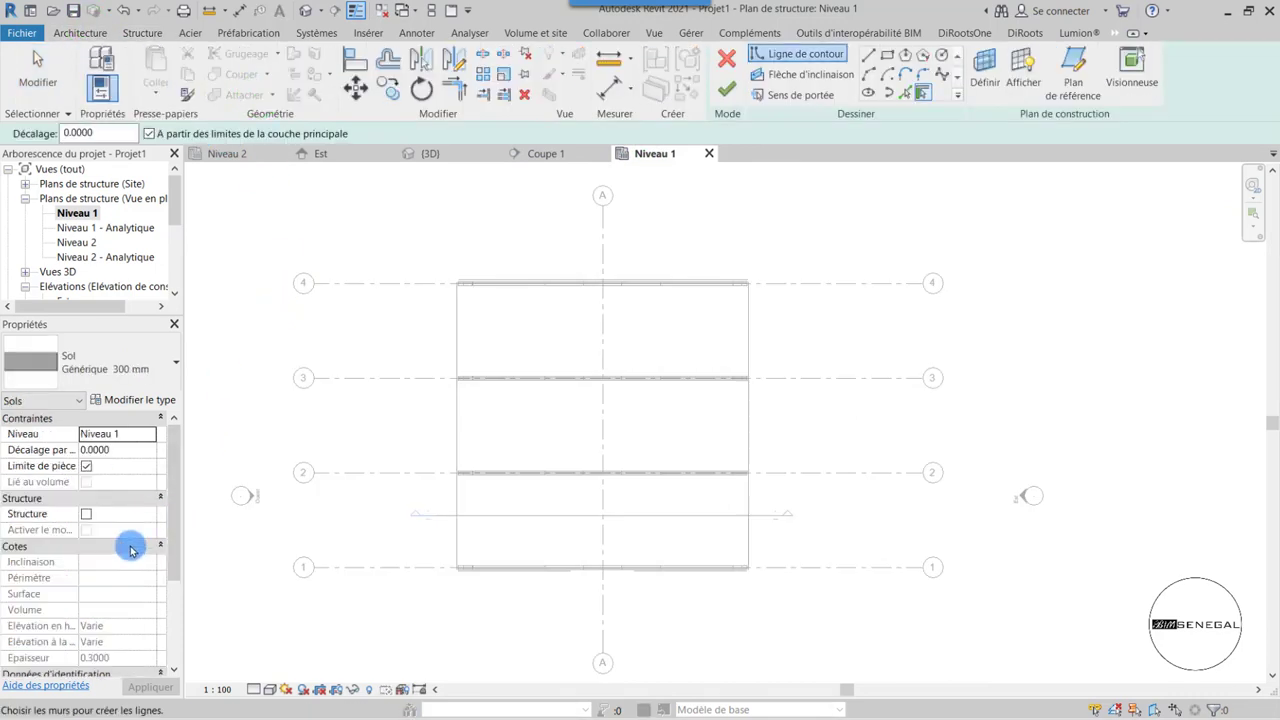
{"action": "left_click", "coordinate": [86, 514]}
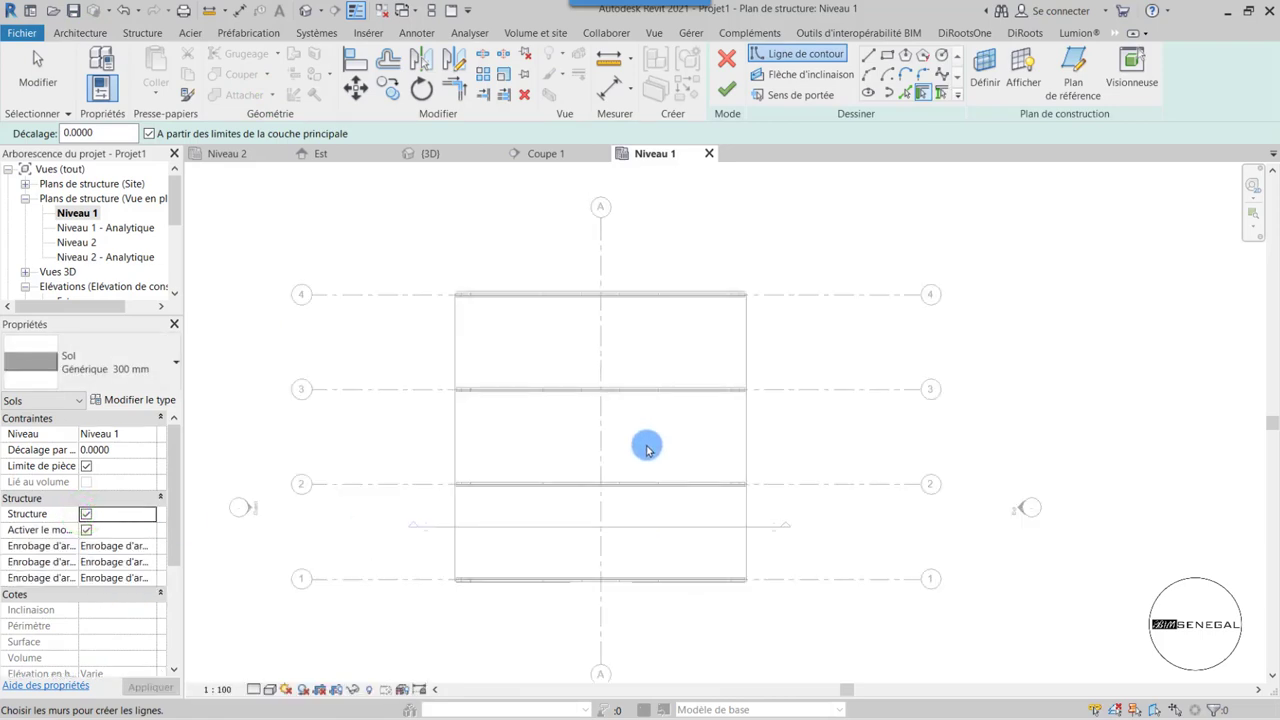
{"action": "left_click", "coordinate": [891, 57]}
{"action": "left_click", "coordinate": [130, 134]}
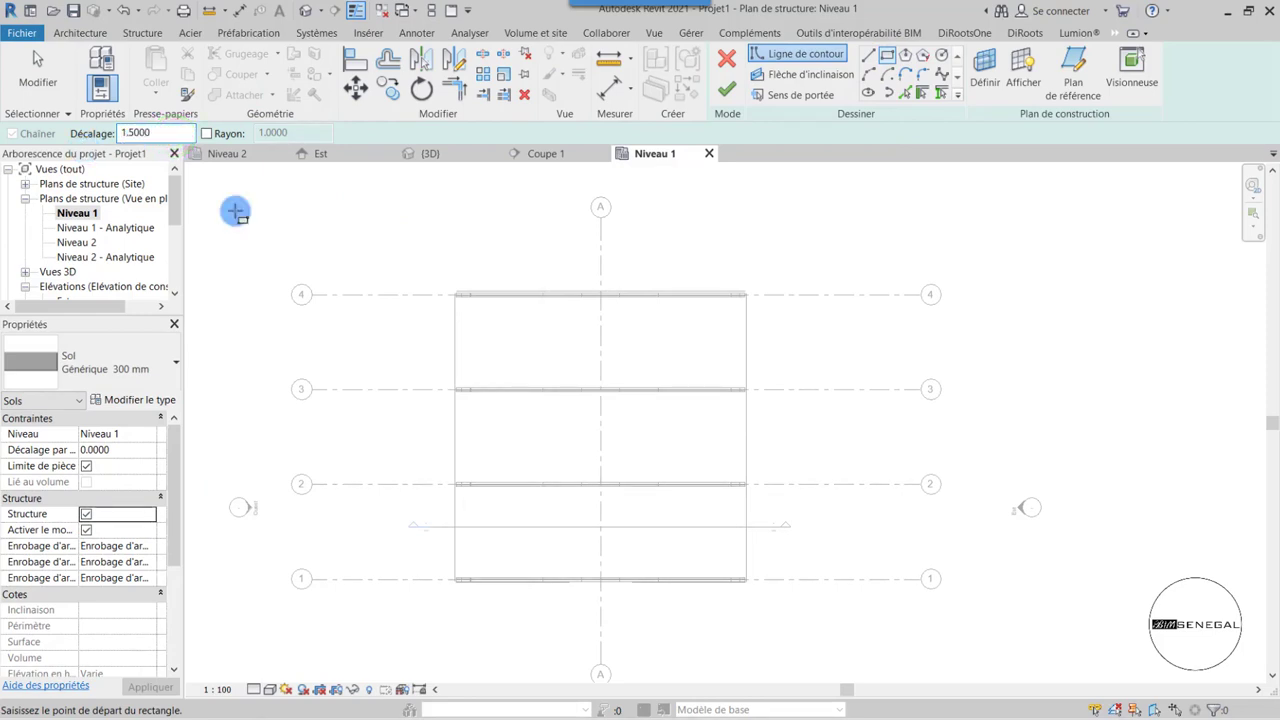
- Draw the slab rectangle from one outer beam end to the opposite far beam end
{"action": "scroll", "coordinate": [457, 337], "scroll_direction": "up", "scroll_amount": 3}
{"action": "scroll", "coordinate": [660, 263], "scroll_direction": "up", "scroll_amount": 2}
{"action": "scroll", "coordinate": [406, 249], "scroll_direction": "up", "scroll_amount": 2}
{"action": "scroll", "coordinate": [310, 393], "scroll_direction": "up", "scroll_amount": 2}
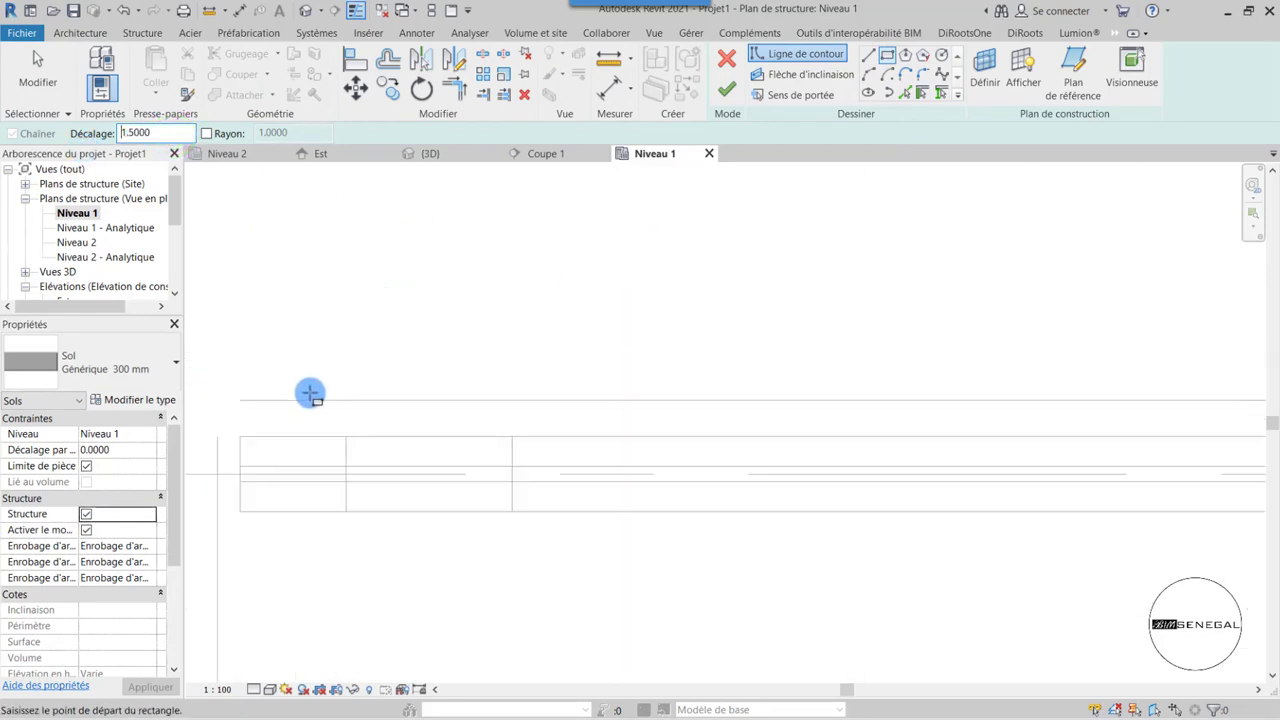
{"action": "left_click", "coordinate": [231, 434]}
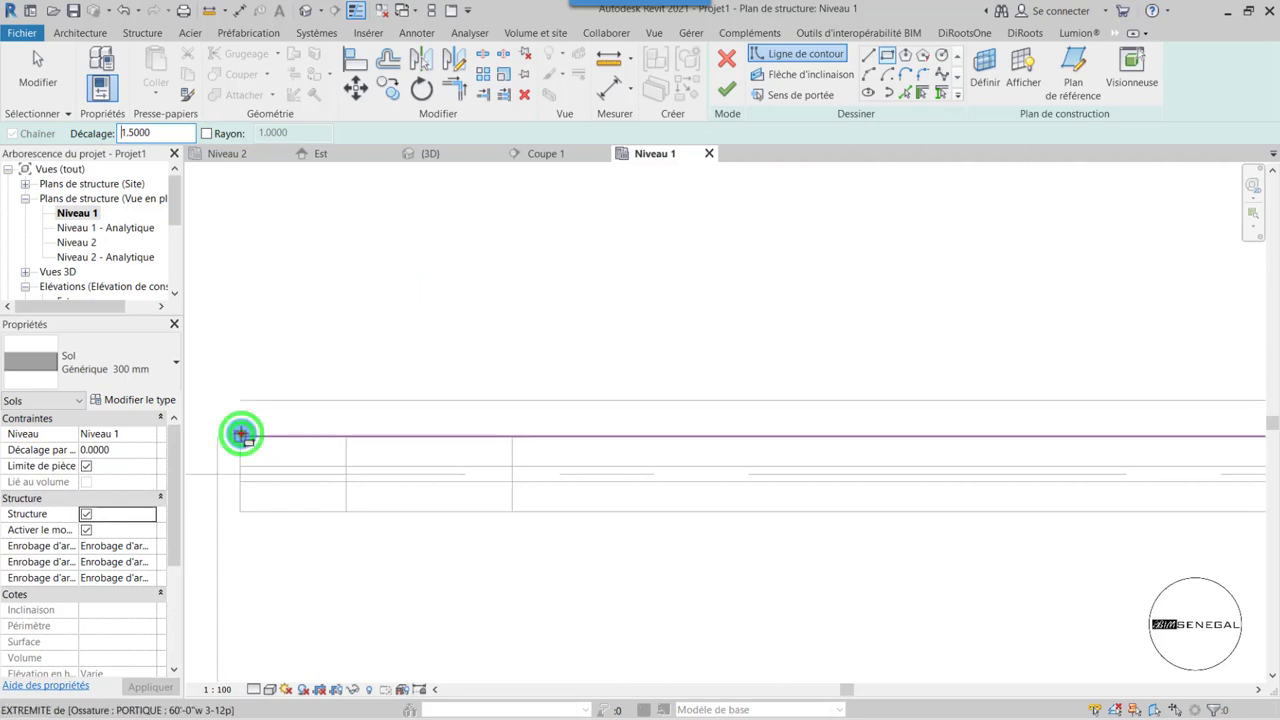
{"action": "scroll", "coordinate": [414, 351], "scroll_direction": "down", "scroll_amount": 2}
{"action": "scroll", "coordinate": [420, 345], "scroll_direction": "down", "scroll_amount": 3}
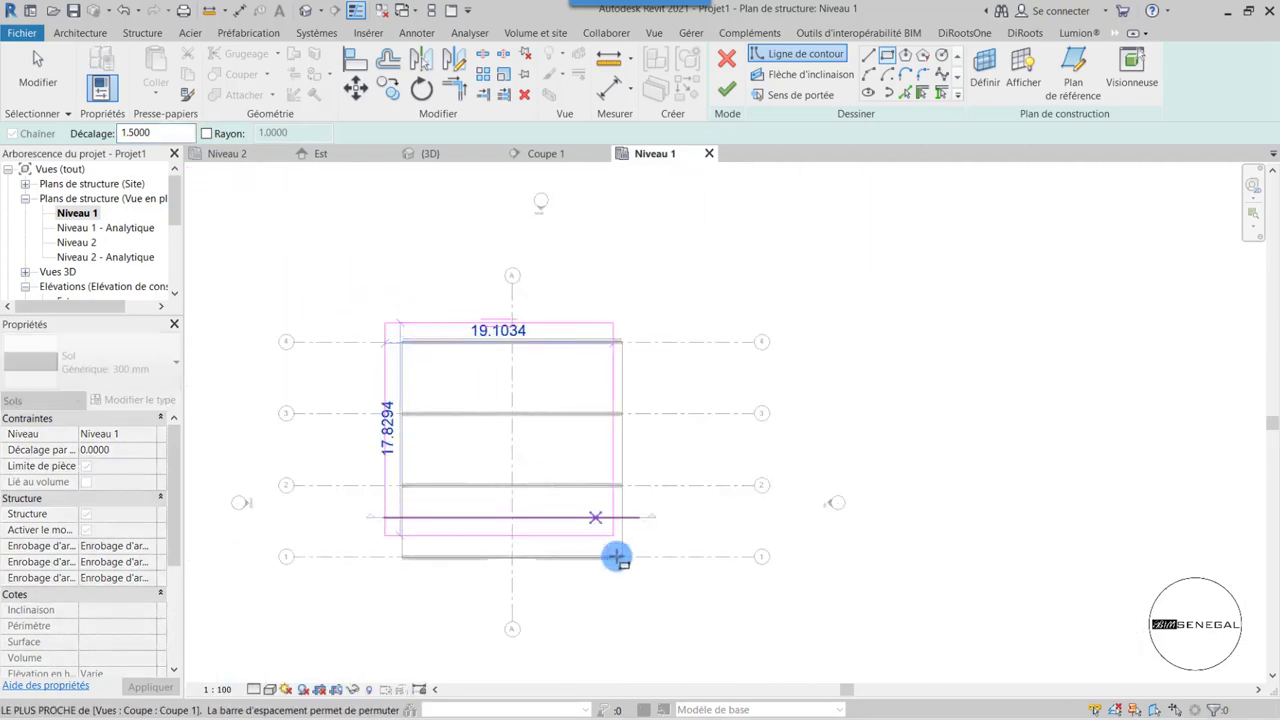
{"action": "scroll", "coordinate": [634, 560], "scroll_direction": "up", "scroll_amount": 2}
{"action": "scroll", "coordinate": [600, 520], "scroll_direction": "up", "scroll_amount": 2}
{"action": "scroll", "coordinate": [576, 530], "scroll_direction": "up", "scroll_amount": 1}
{"action": "left_click", "coordinate": [576, 530]}
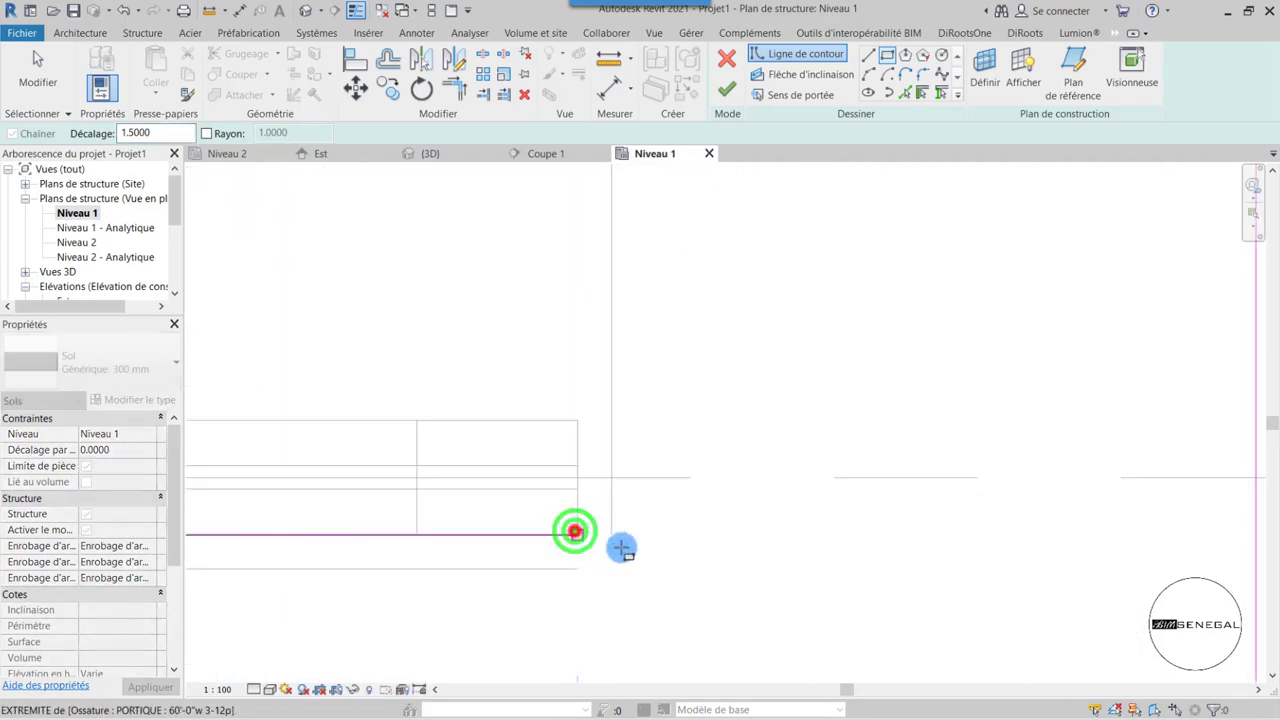
{"action": "scroll", "coordinate": [620, 546], "scroll_direction": "down", "scroll_amount": 2}
{"action": "scroll", "coordinate": [691, 526], "scroll_direction": "down", "scroll_amount": 2}
- Finish the Sol Générique 300 mm slab and view the hangar on it in 3D from the front
{"action": "left_click", "coordinate": [727, 93]}
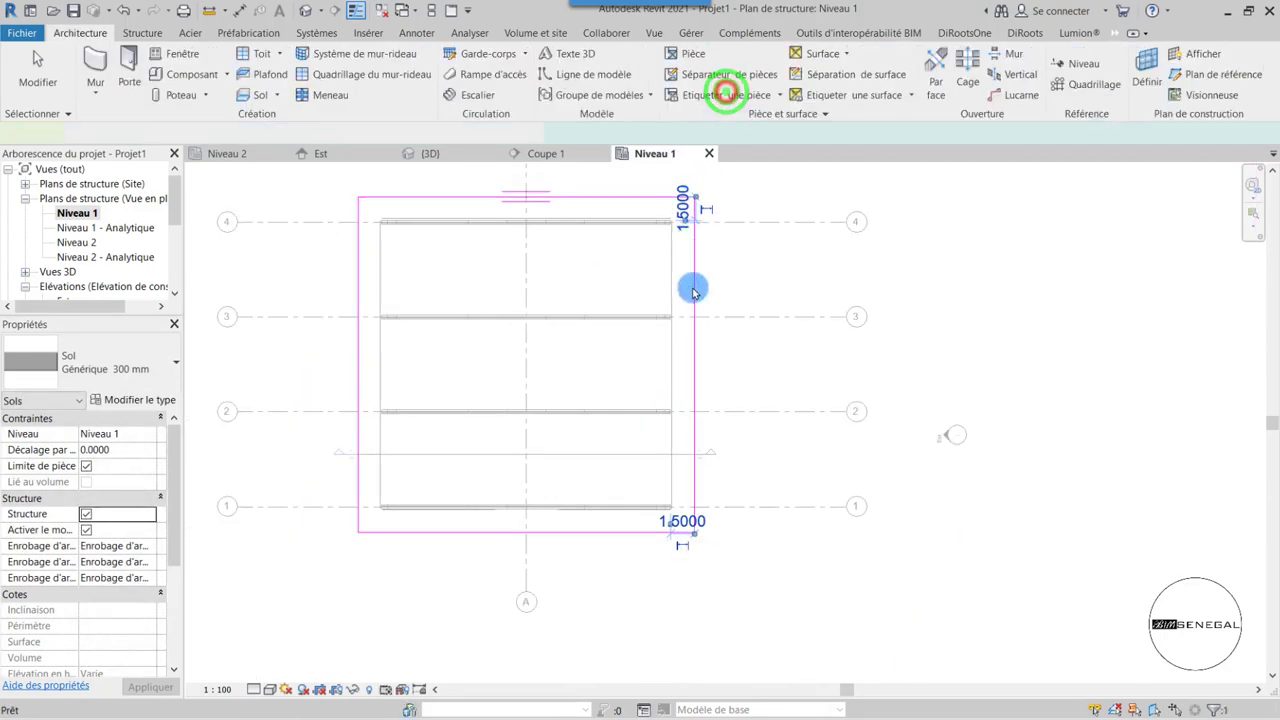
{"action": "left_click", "coordinate": [428, 153]}
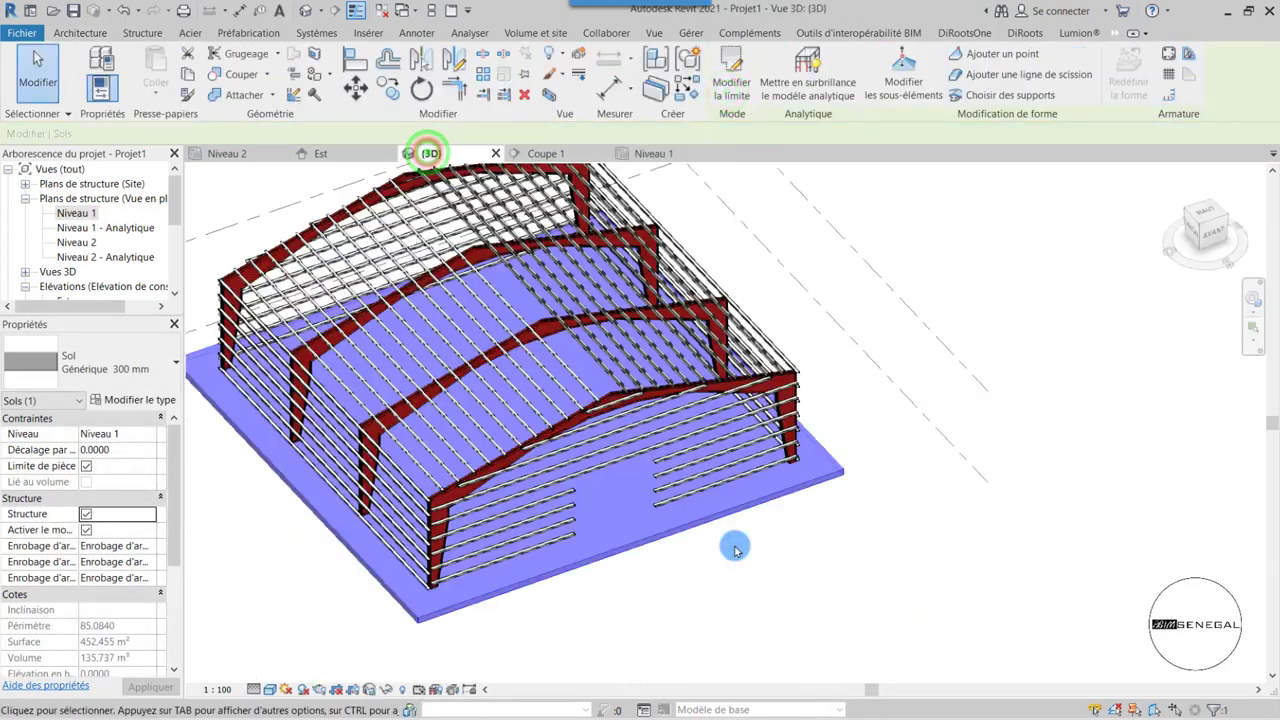
{"action": "left_click", "coordinate": [766, 586]}
{"action": "left_click", "coordinate": [758, 618]}
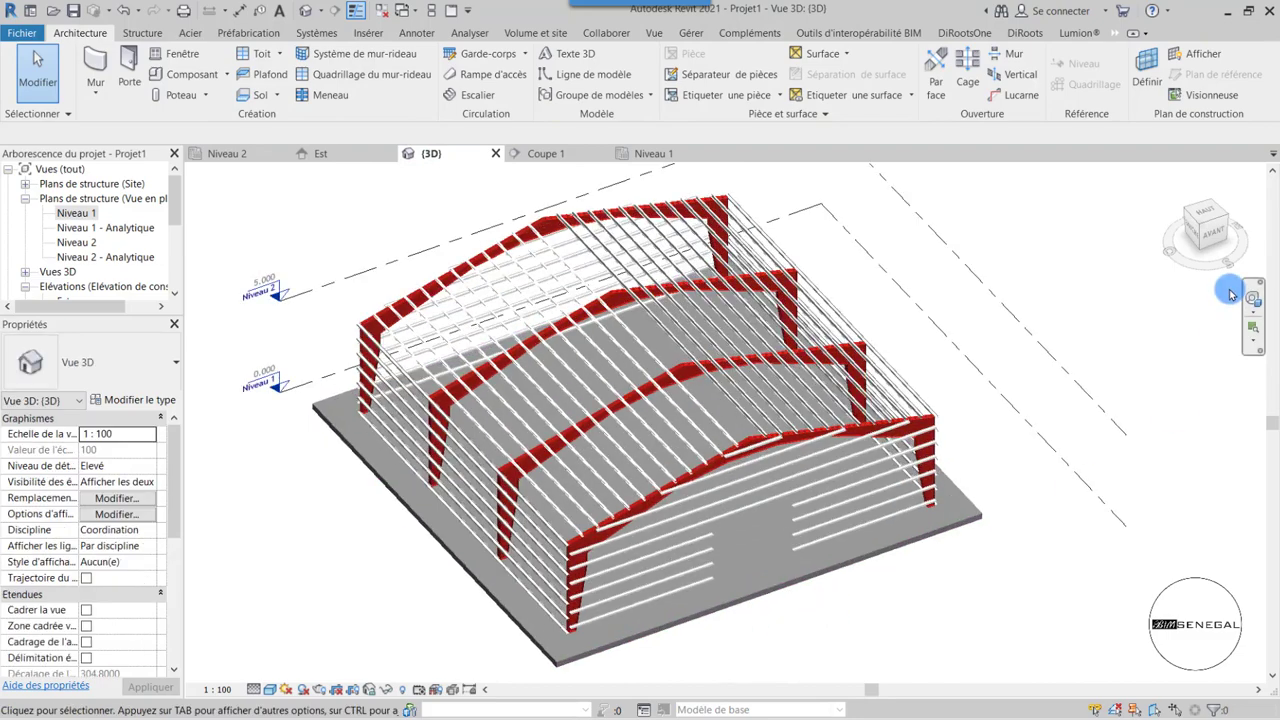
{"action": "mouse_move", "coordinate": [1200, 240]}
{"action": "left_mouse_down"}
{"action": "mouse_move", "coordinate": [1029, 214]}
{"action": "mouse_move", "coordinate": [894, 529]}
{"action": "mouse_move", "coordinate": [1105, 540]}
{"action": "mouse_move", "coordinate": [966, 523]}
{"action": "mouse_move", "coordinate": [1046, 525]}
{"action": "left_mouse_up"}
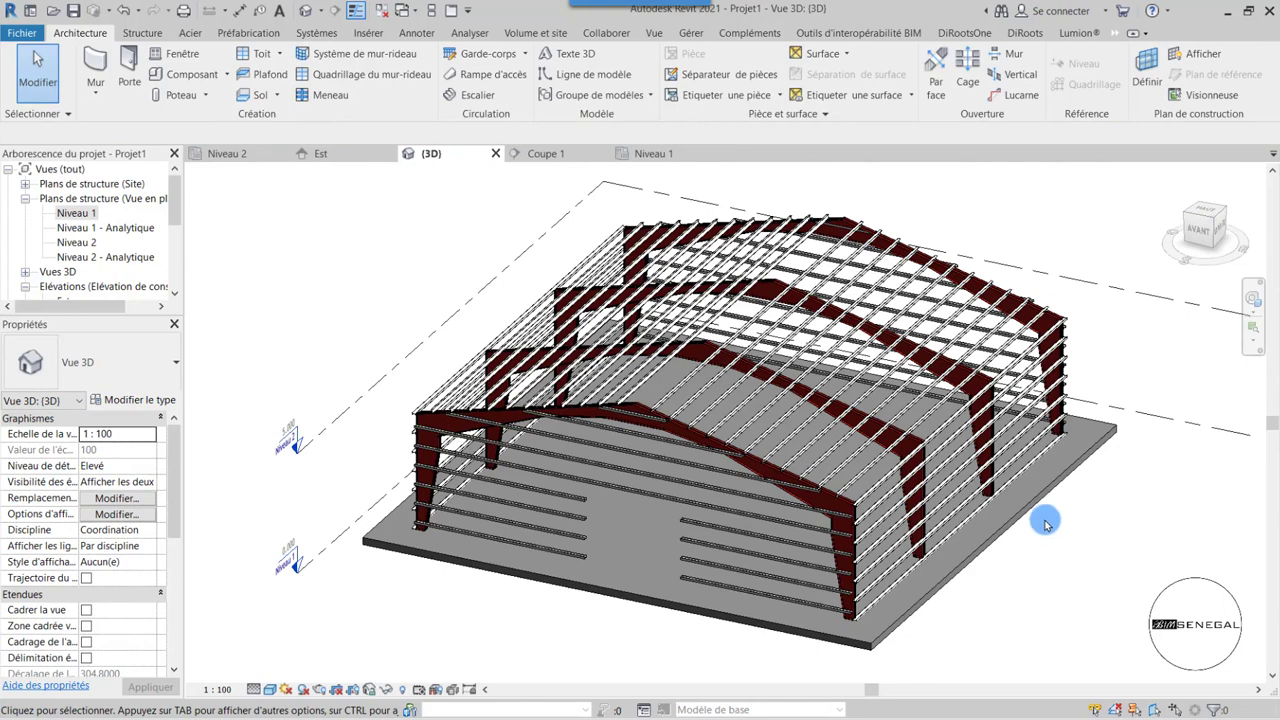